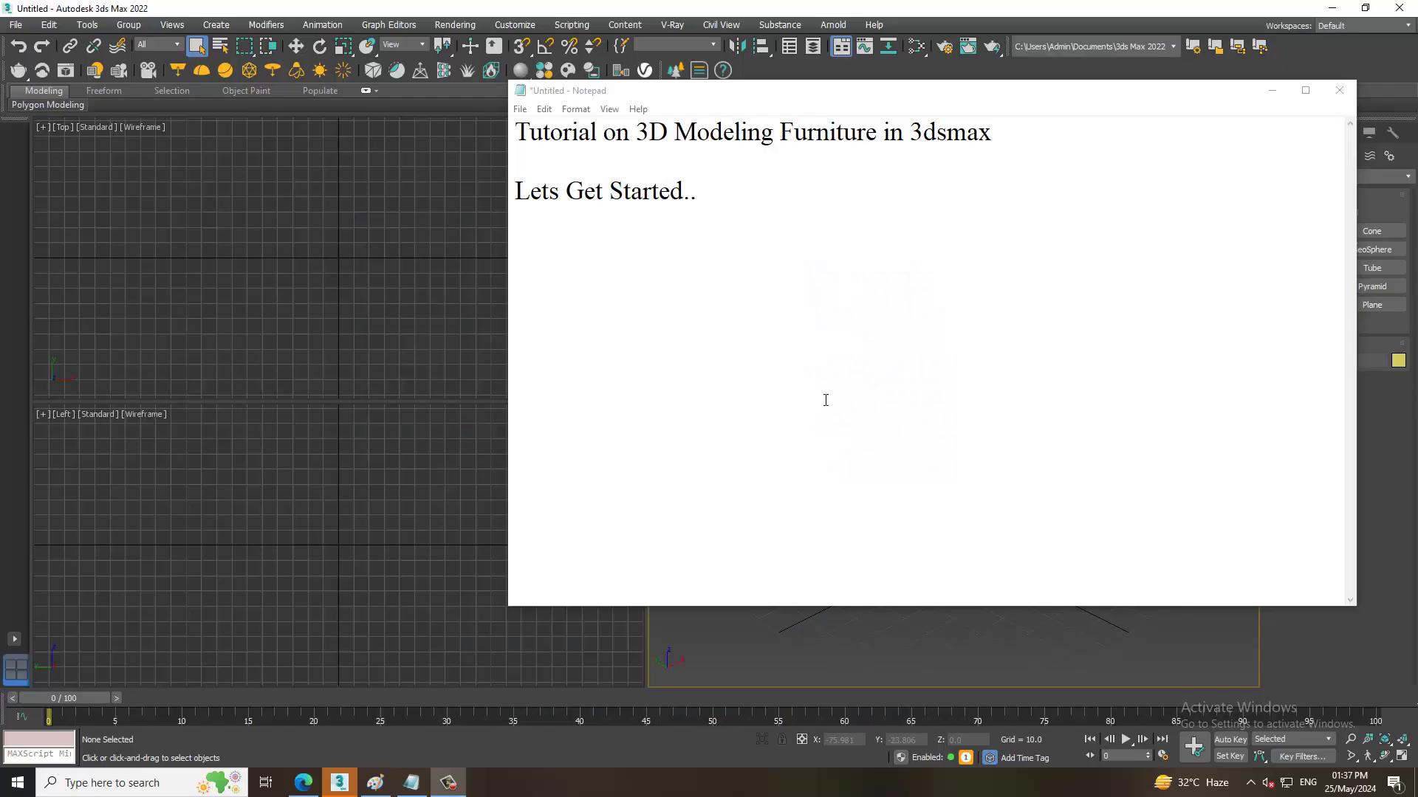
Minimize the Notepad intro notes to uncover the 3ds Max window.
key("ctrl+a")
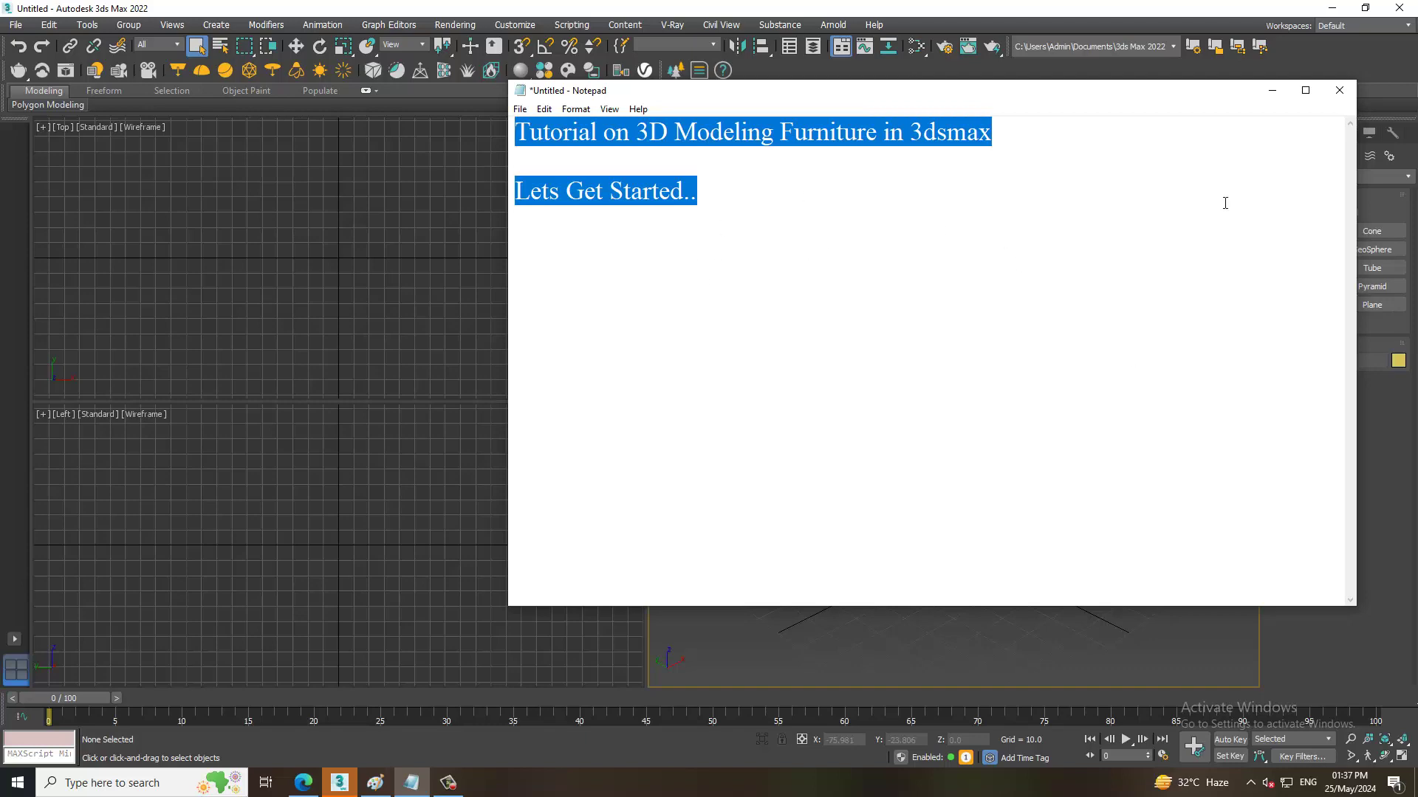
left_click(1270, 89)
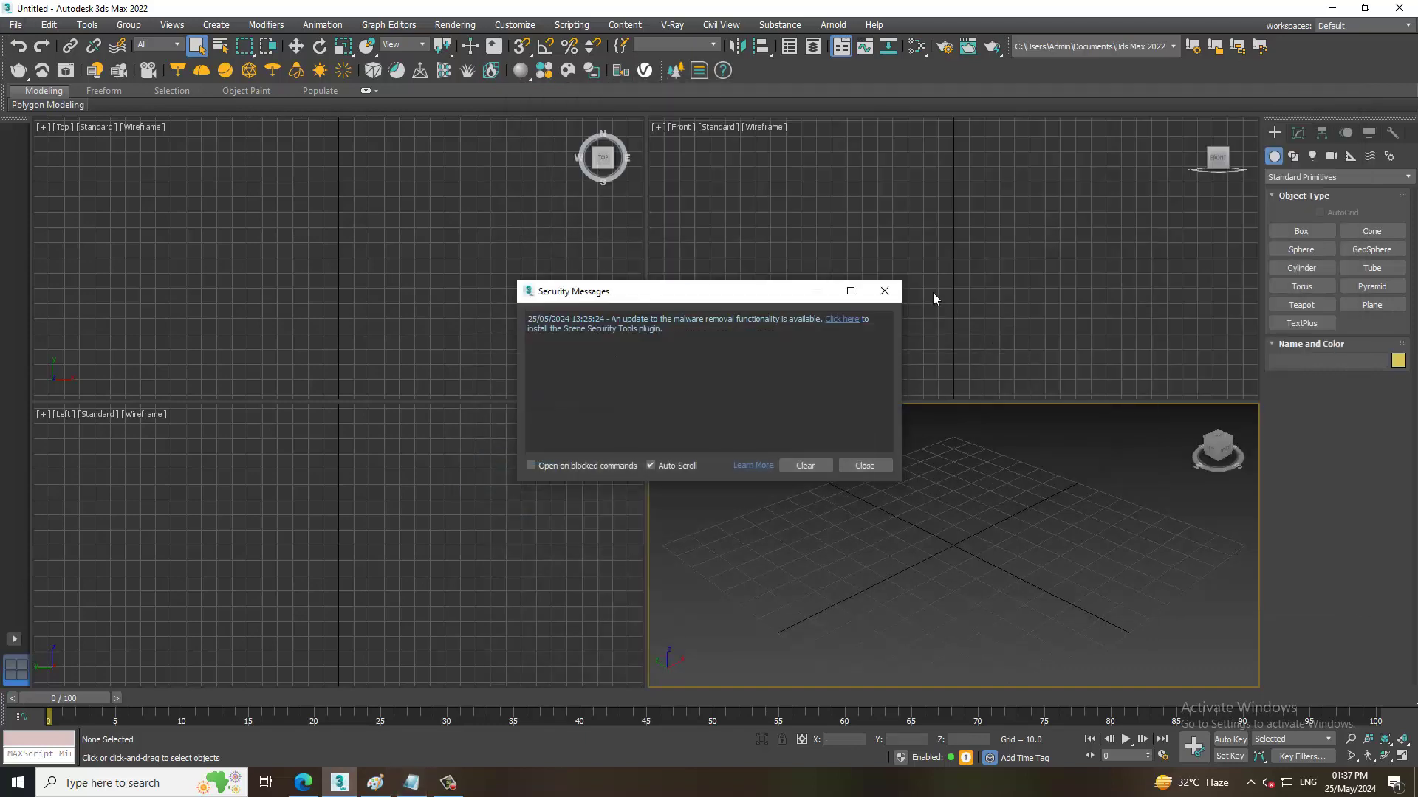
Dismiss Security Messages and open Desktop\1233.png through View Image File.
left_click(884, 295)
left_click(16, 25)
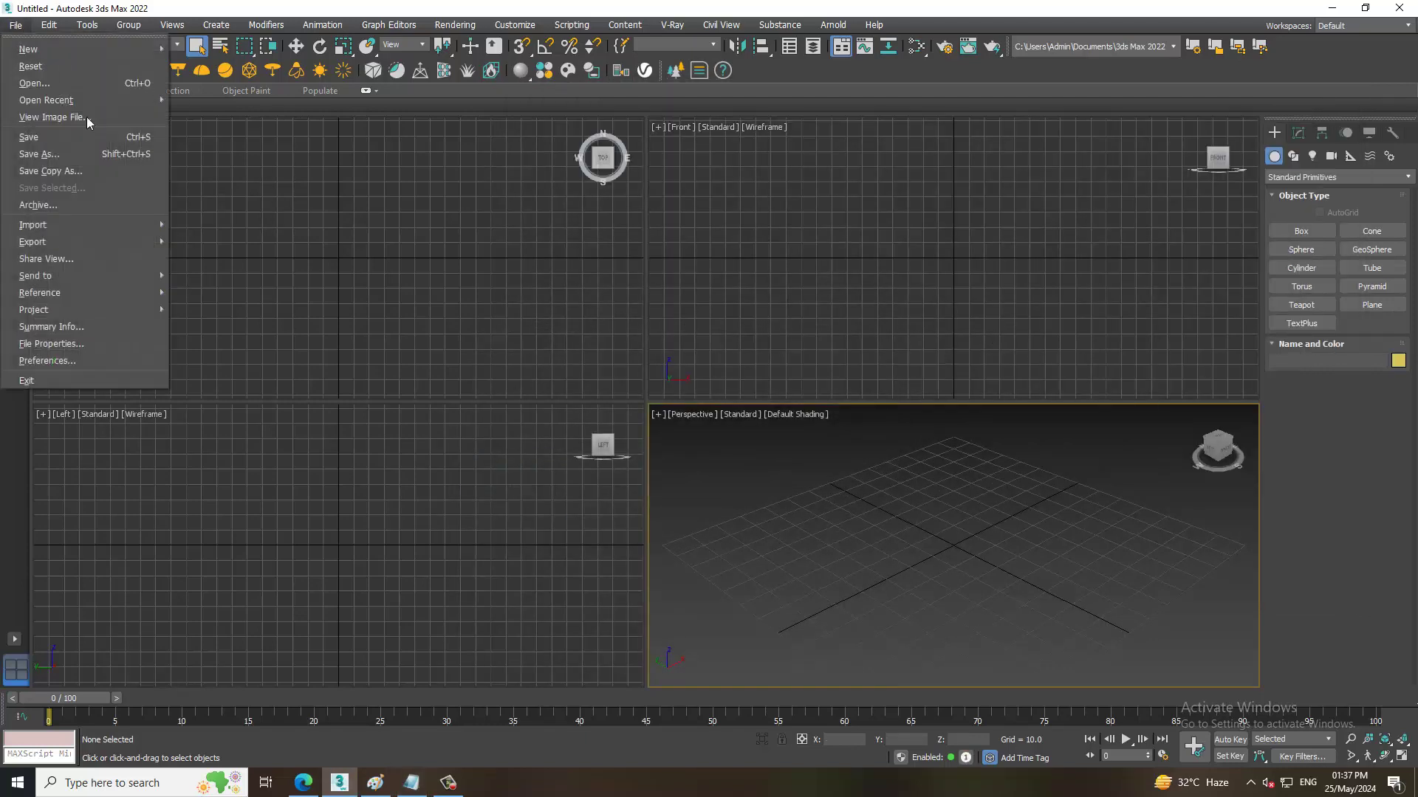
left_click(90, 117)
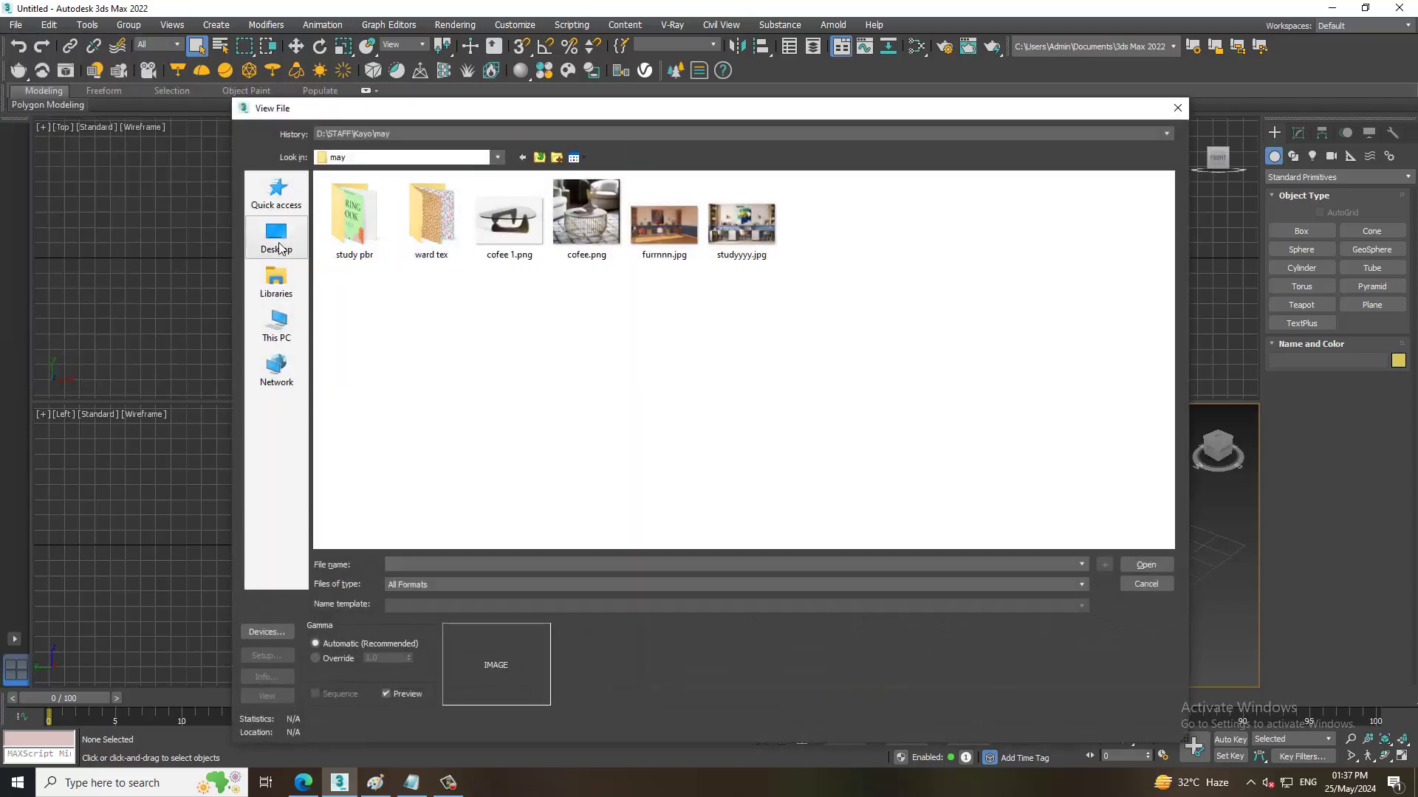
left_click(278, 238)
type("1")
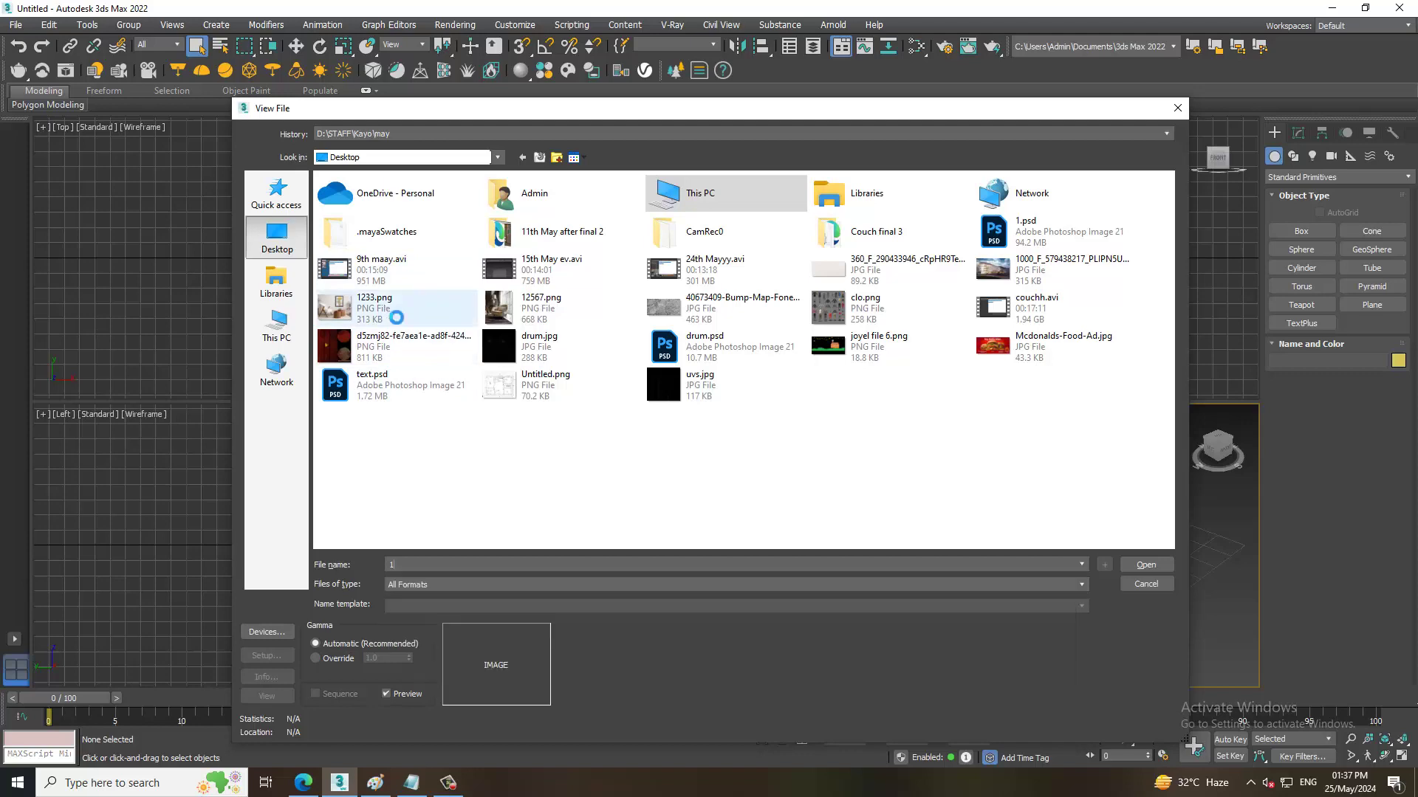
double_click(385, 310)
Move the reference image to the upper left, enlarge it, and maximize Perspective.
mouse_move(591, 251)
left_mouse_down()
mouse_move(214, 188)
mouse_move(105, 71)
left_mouse_up()
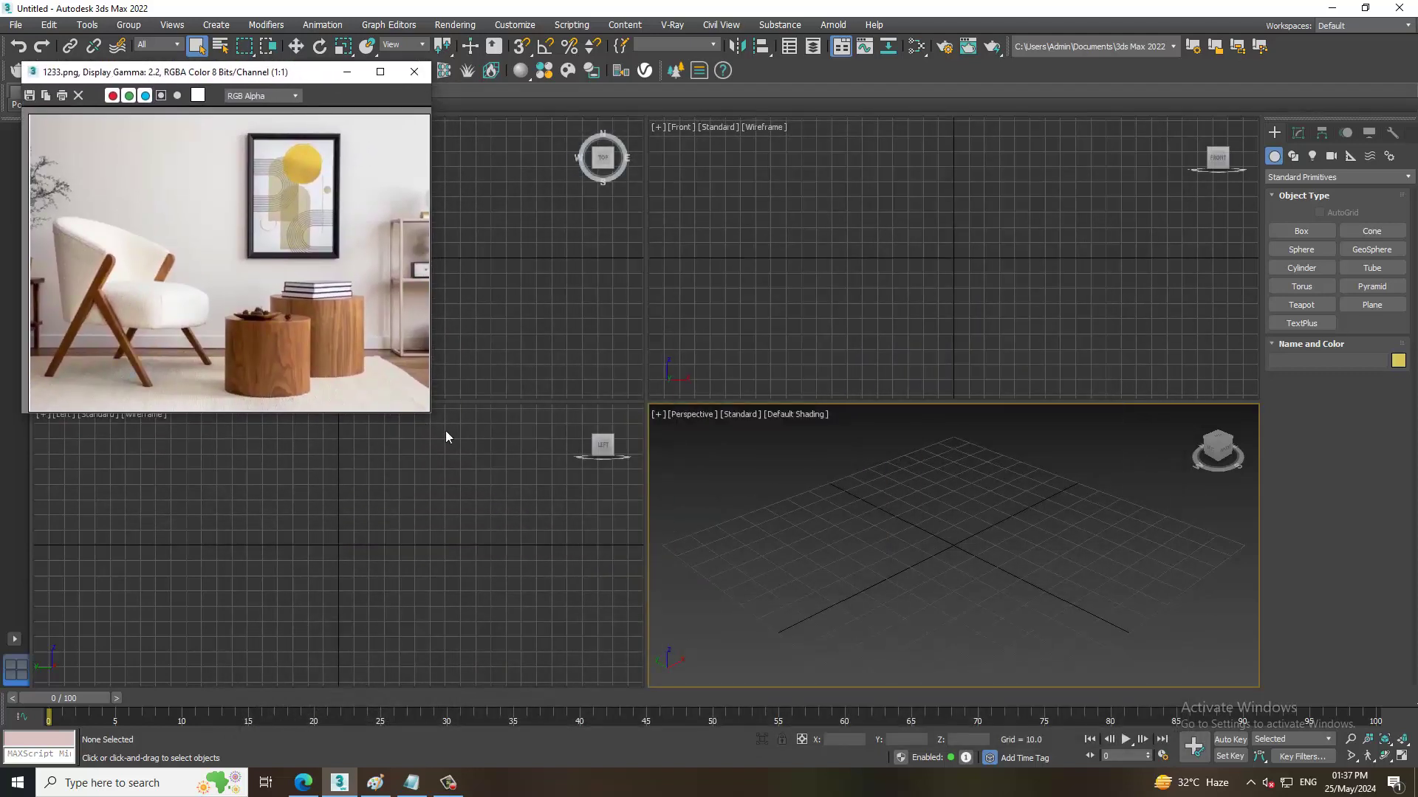
left_click_drag(433, 422, 503, 450)
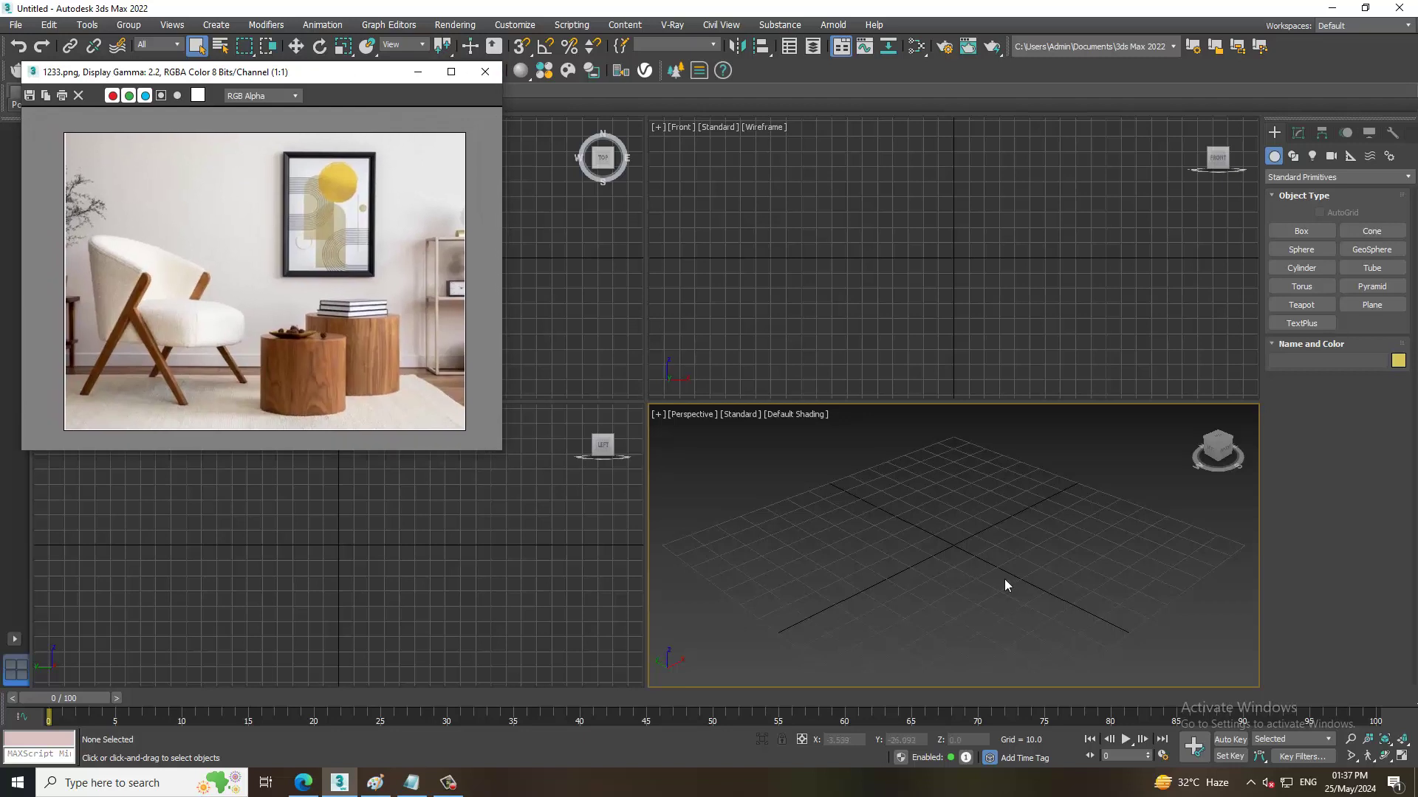
middle_click_drag(1005, 579, 996, 576)
key("alt+w")
scroll(963, 555, "down", 3)
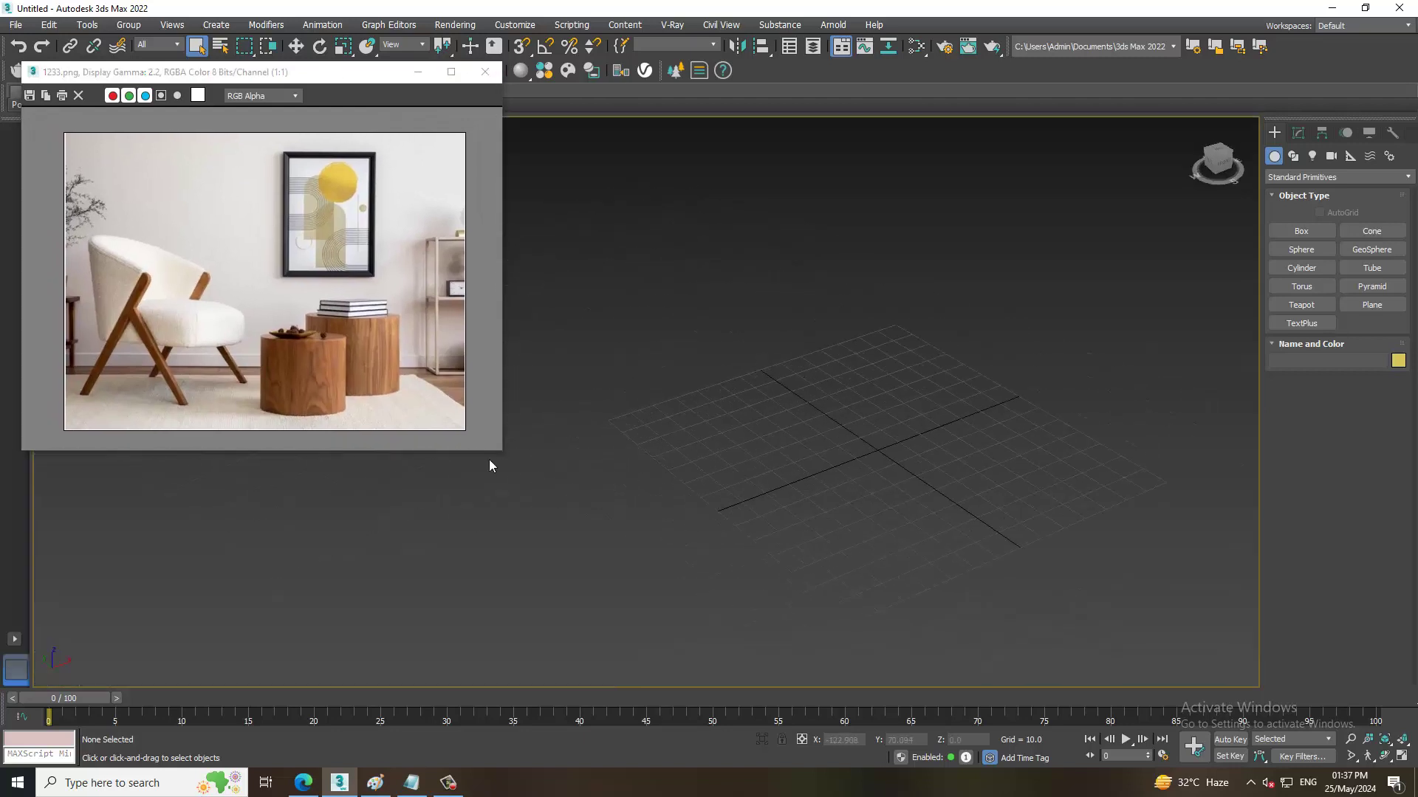
left_click_drag(510, 455, 464, 422)
Draw a large Plane across the grid as the floor.
left_click(1371, 308)
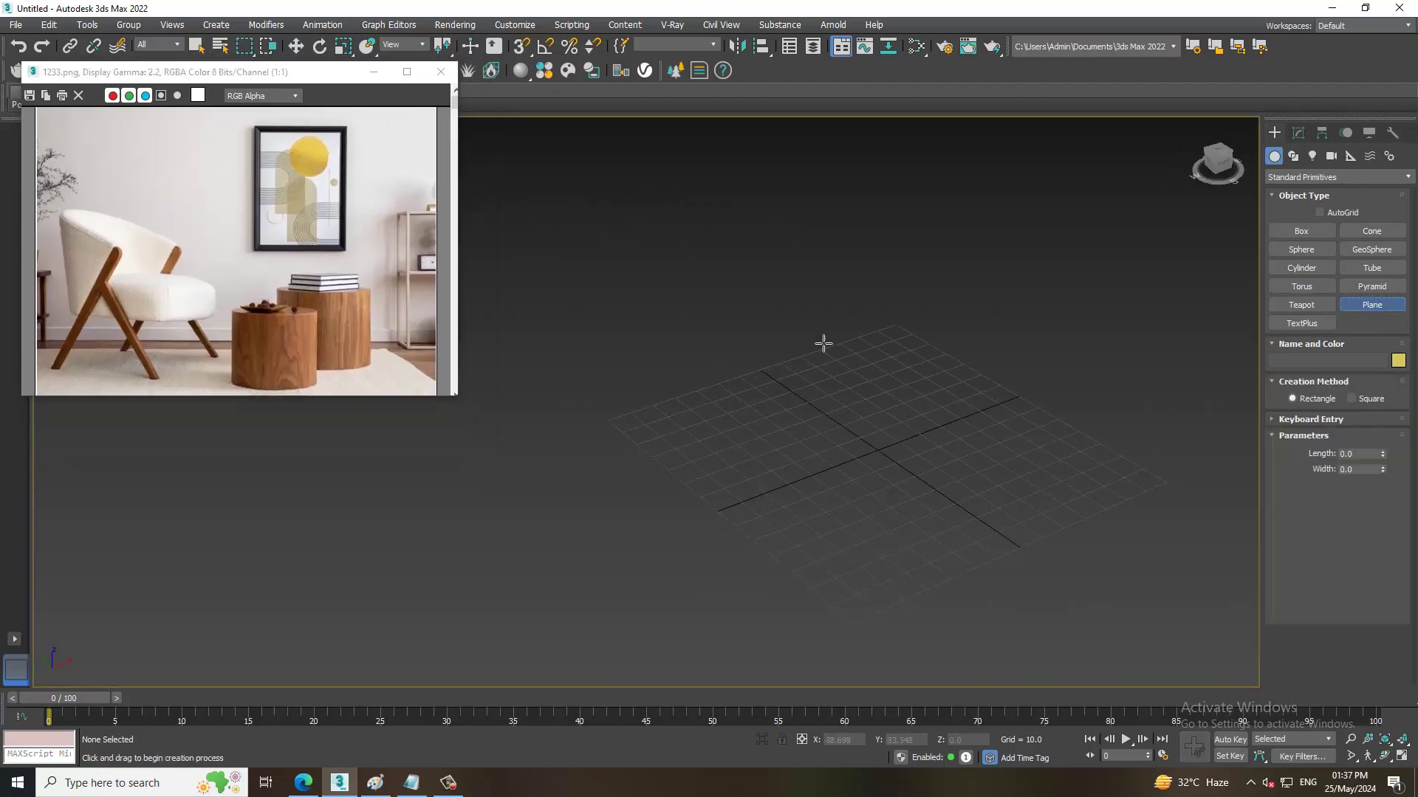
left_click_drag(920, 294, 943, 401)
right_click(943, 401)
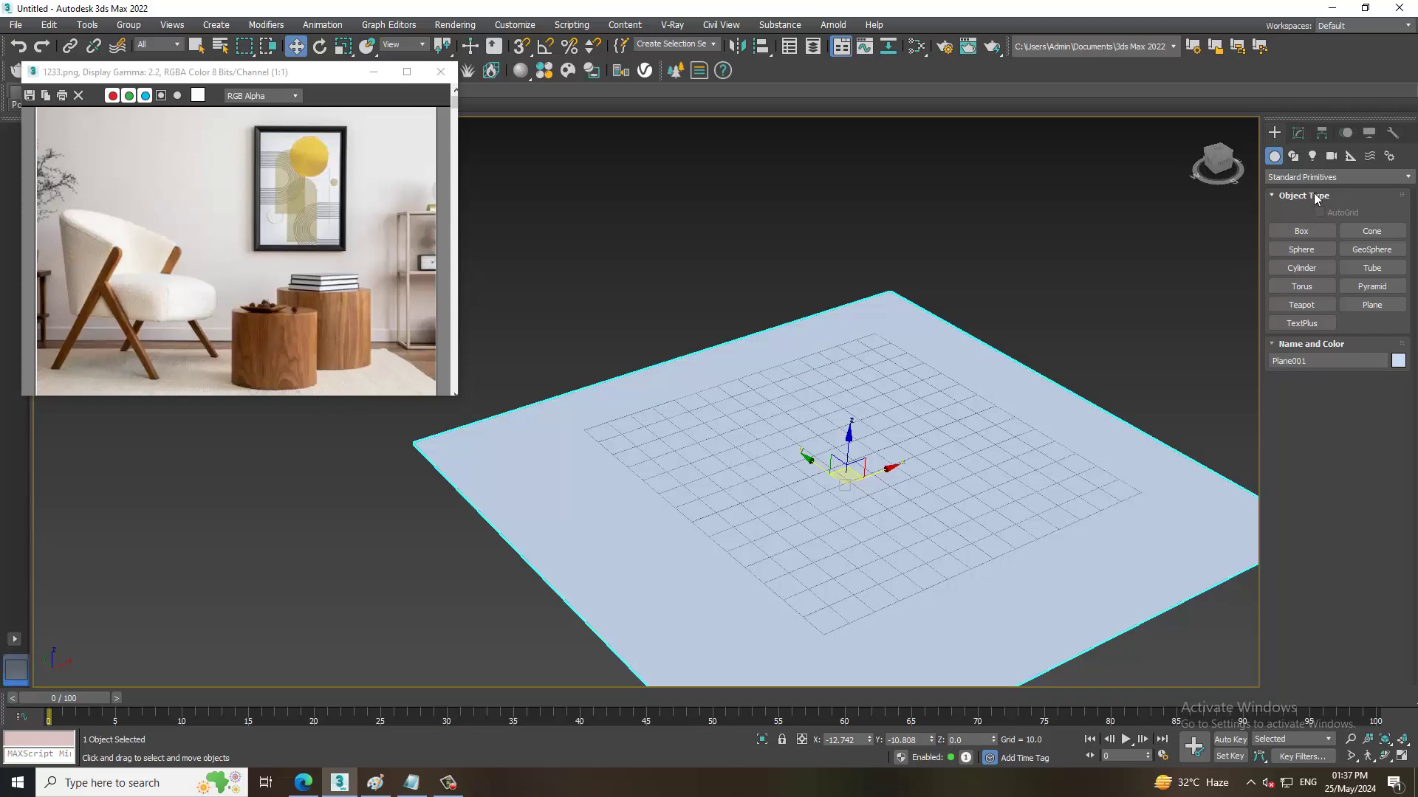
Draw an upright ChamferBox wall in the Front viewport using Extended Primitives.
left_click(1311, 177)
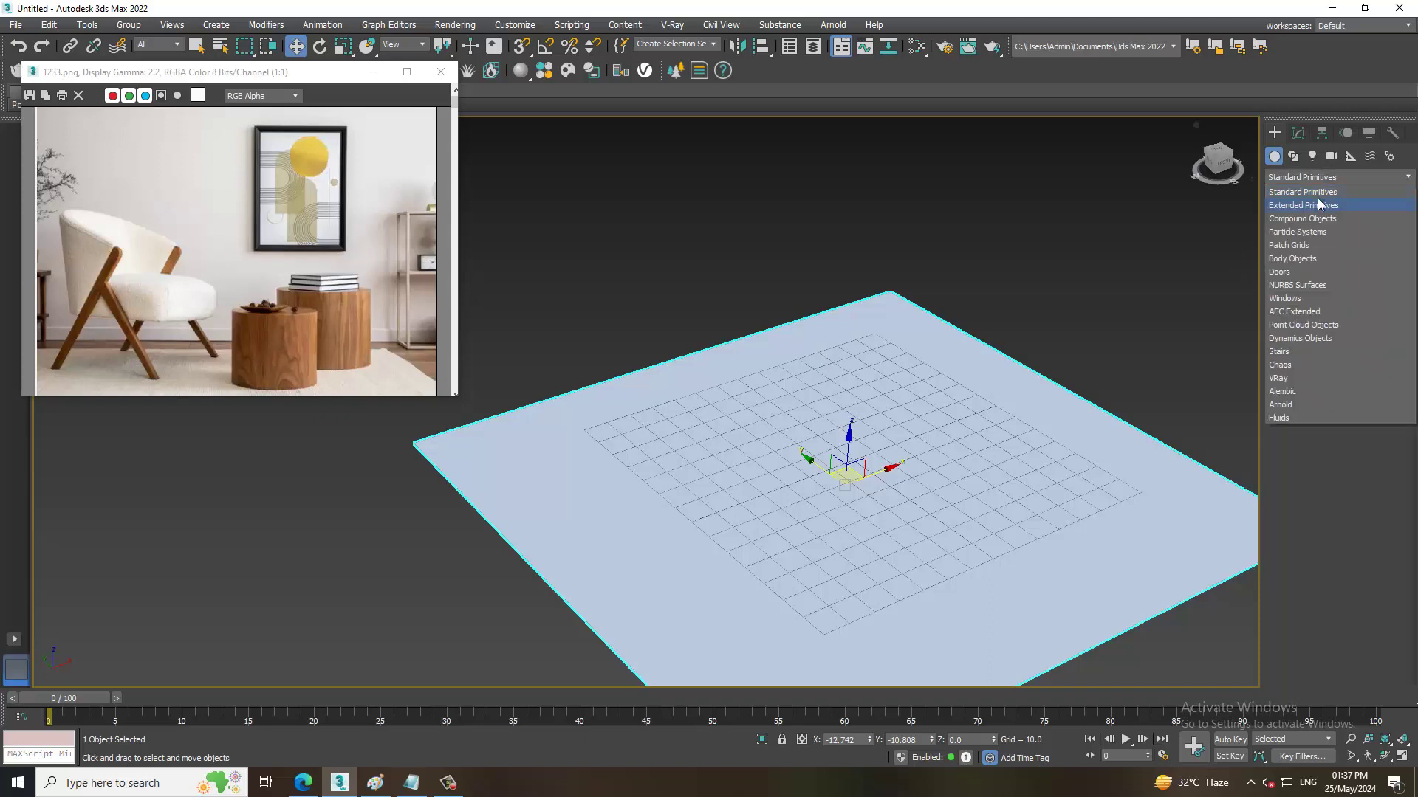
left_click(1319, 205)
left_click(1316, 255)
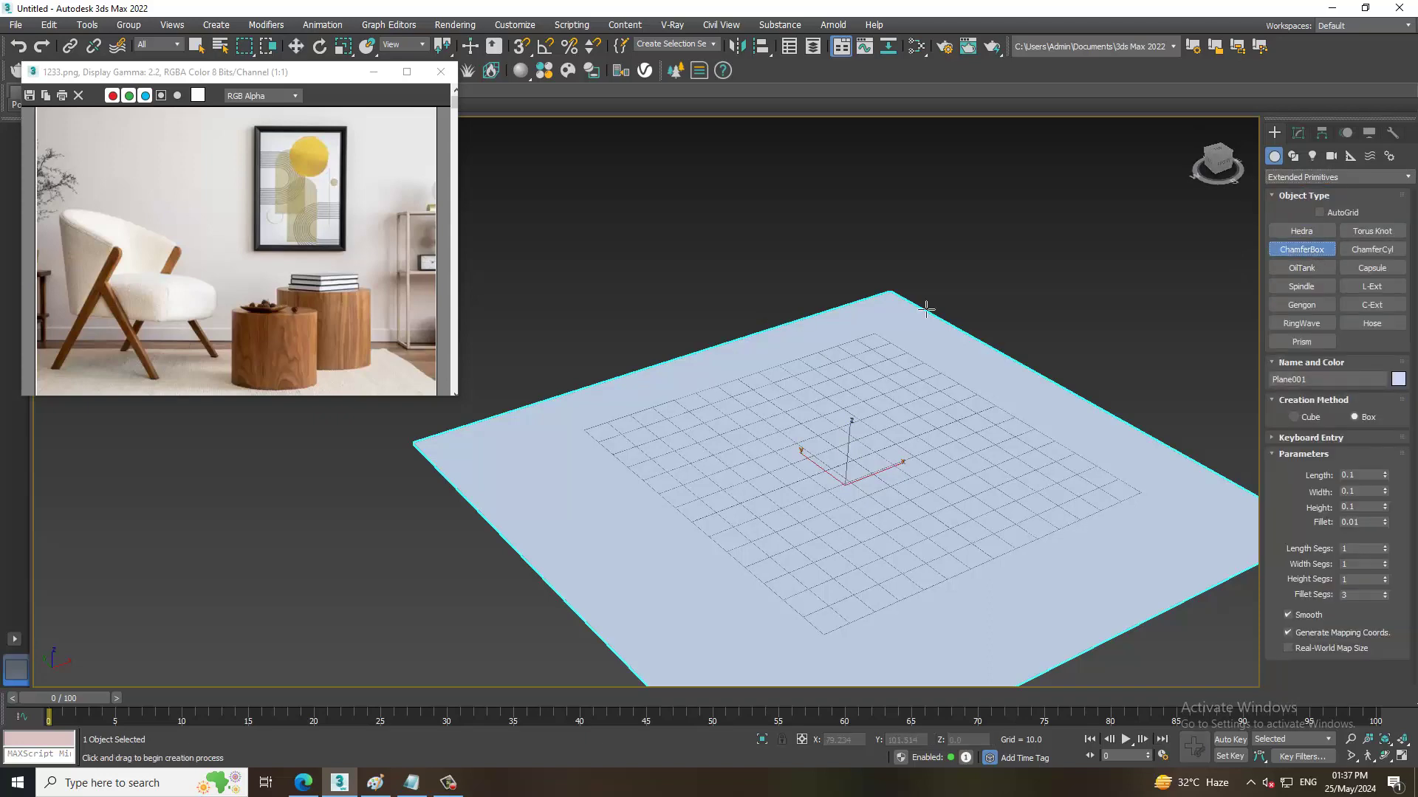
key("alt+w")
key("alt+w")
middle_click_drag(810, 209, 1035, 389)
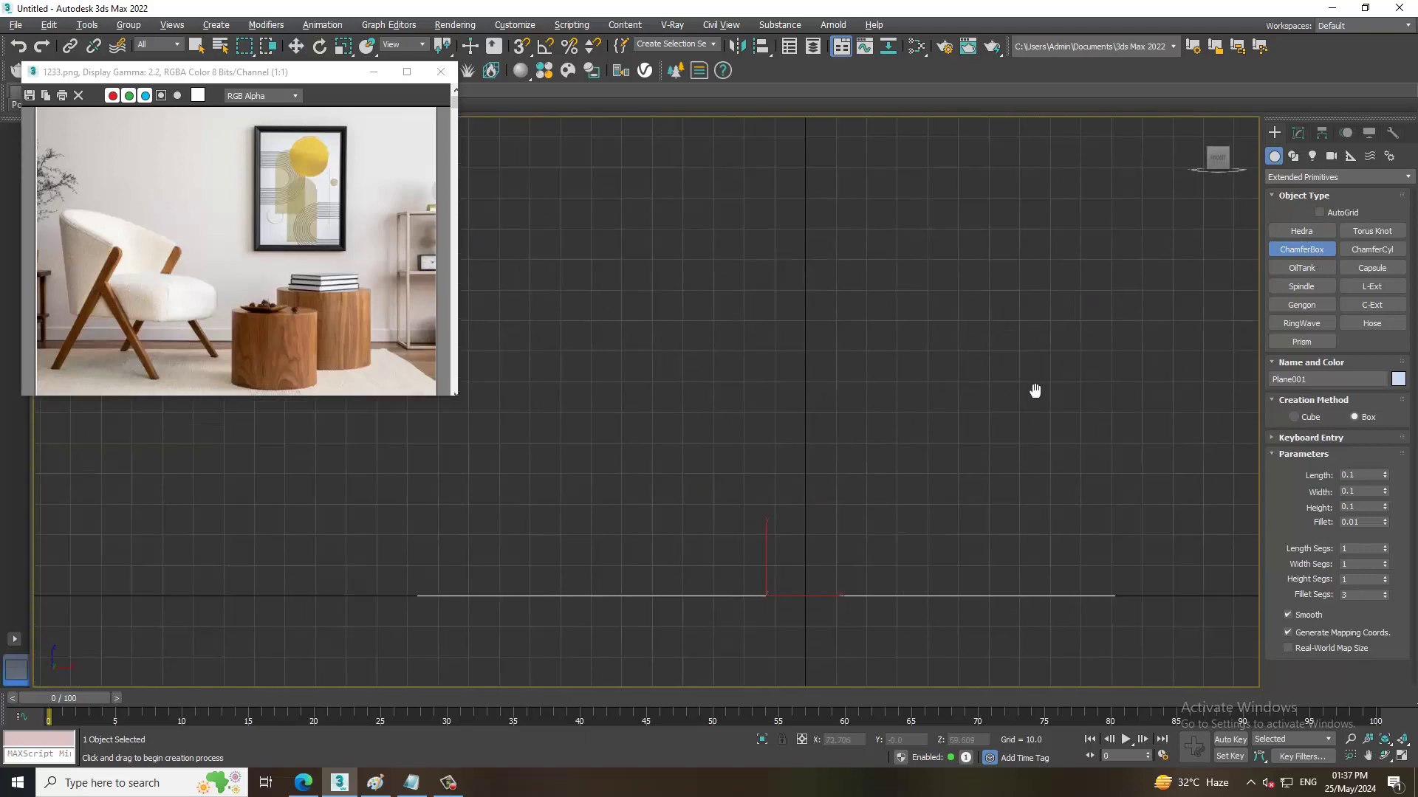
mouse_move(564, 253)
left_mouse_down()
mouse_move(926, 367)
mouse_move(1006, 433)
left_mouse_up()
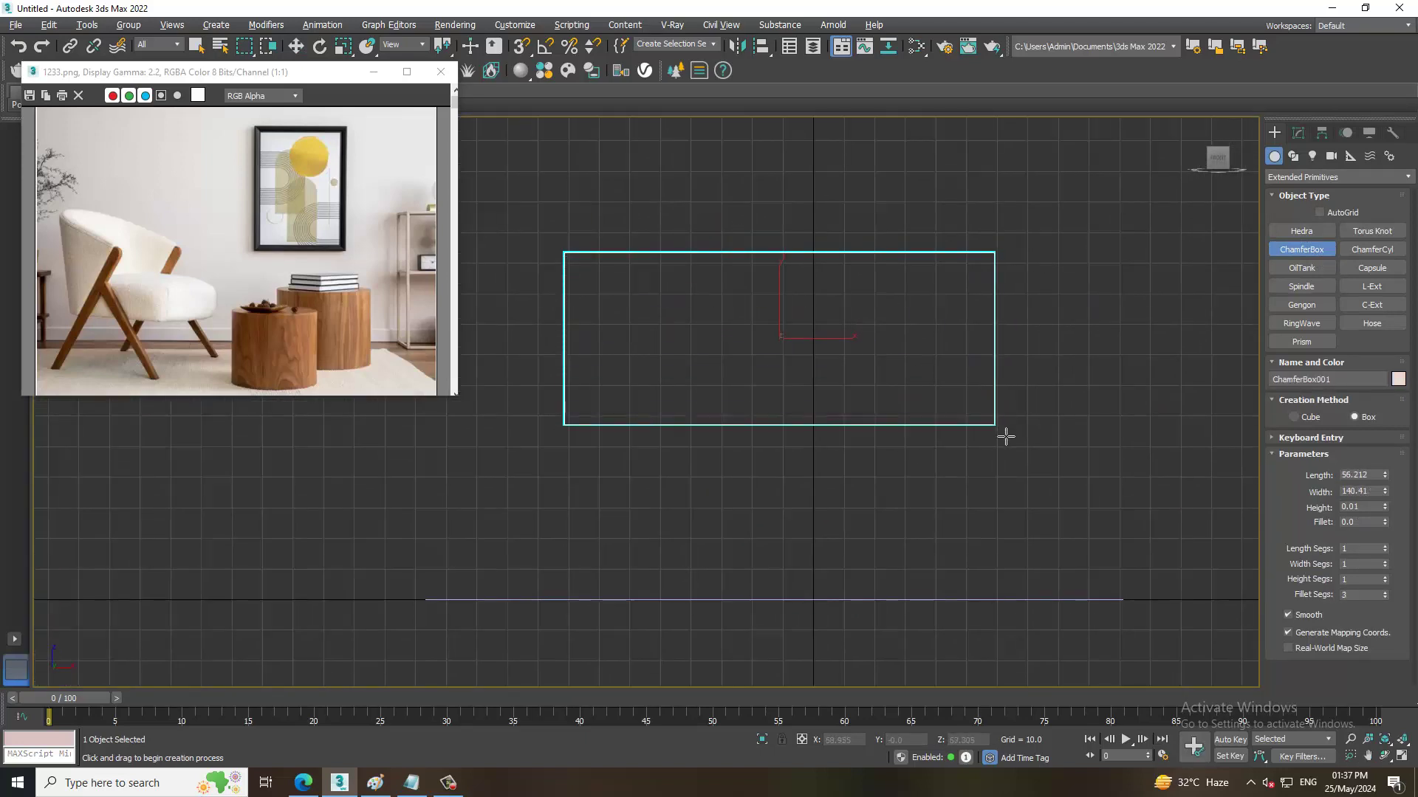
left_click(1003, 430)
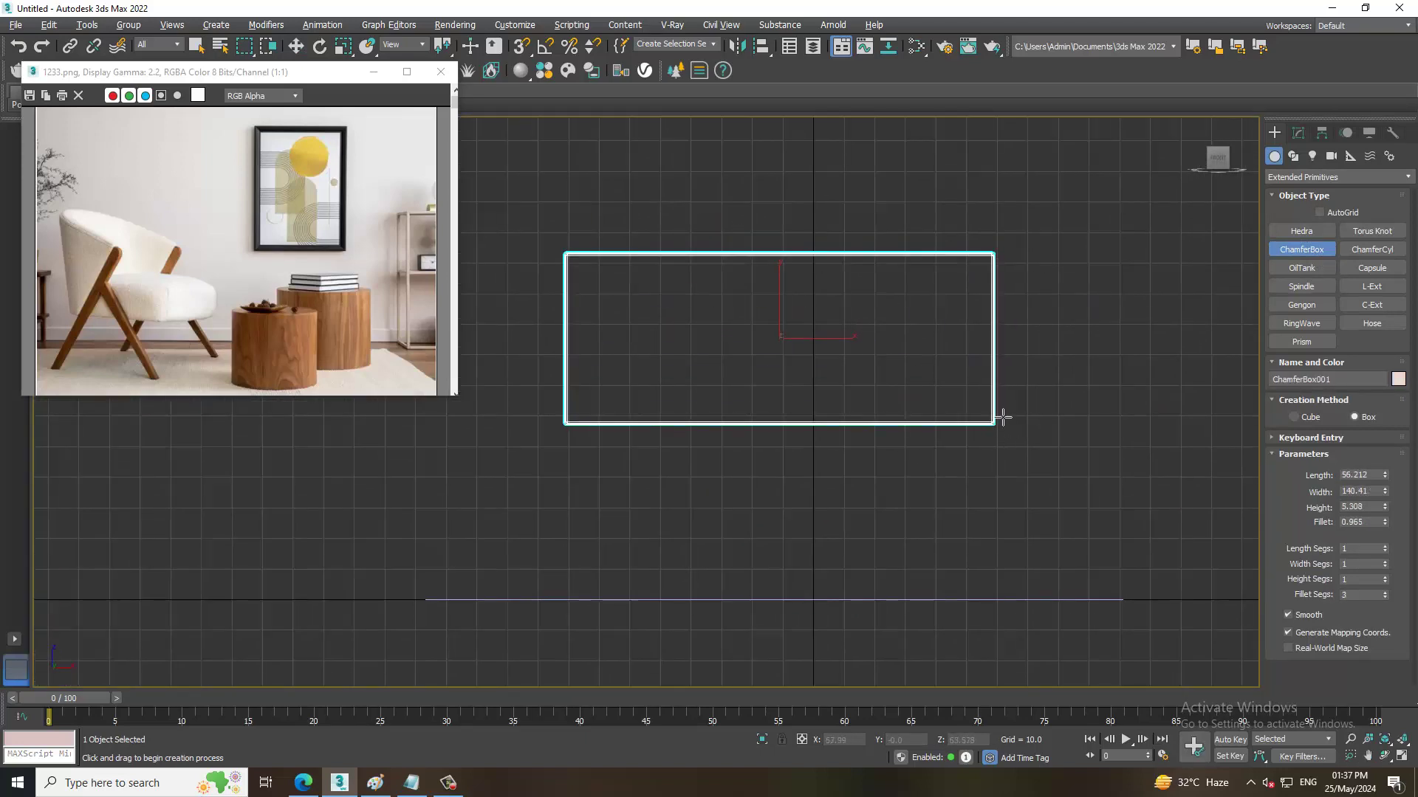
left_click(995, 410)
key("w")
key("alt+w")
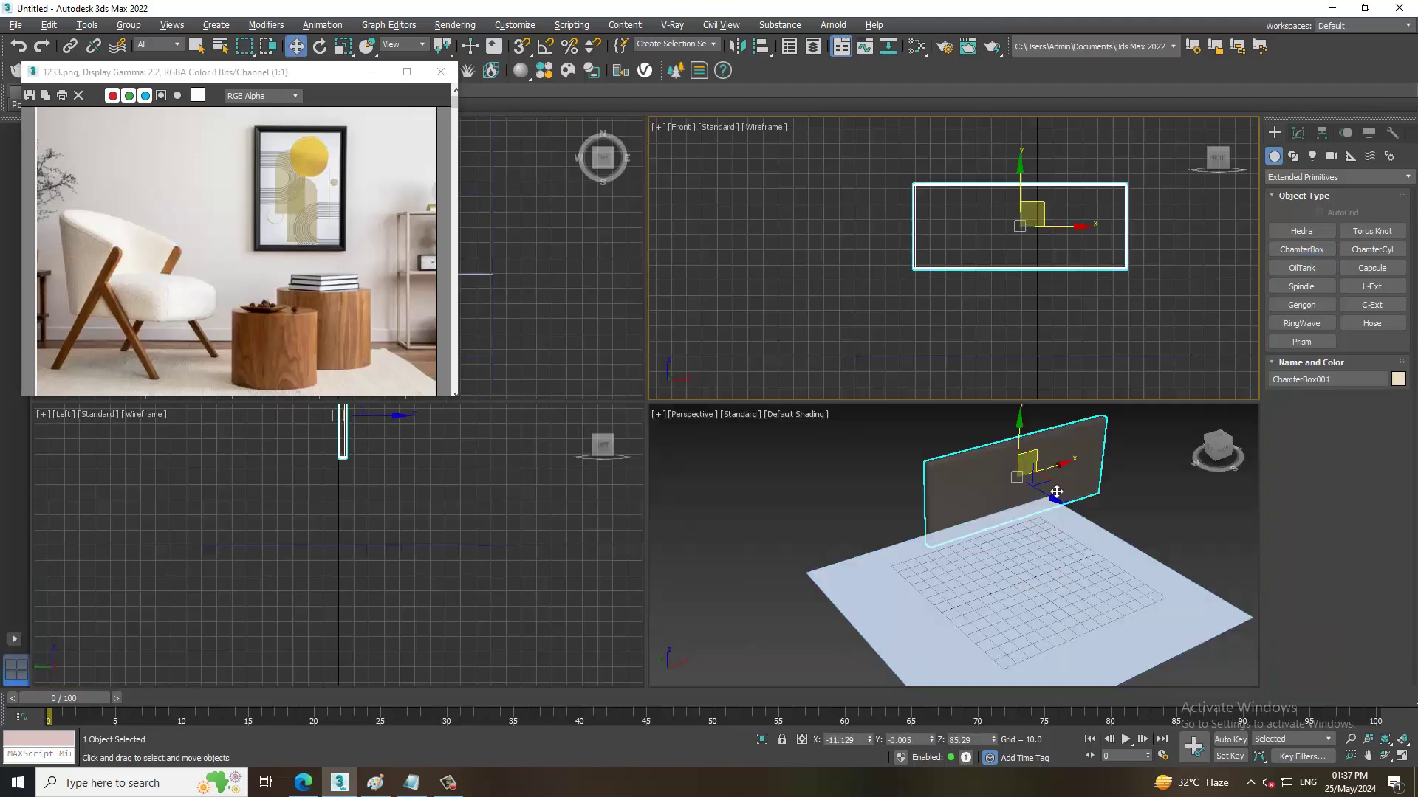
key("alt+w")
mouse_move(977, 441)
middle_mouse_down("alt")
mouse_move(896, 380)
mouse_move(890, 414)
middle_mouse_up("alt")
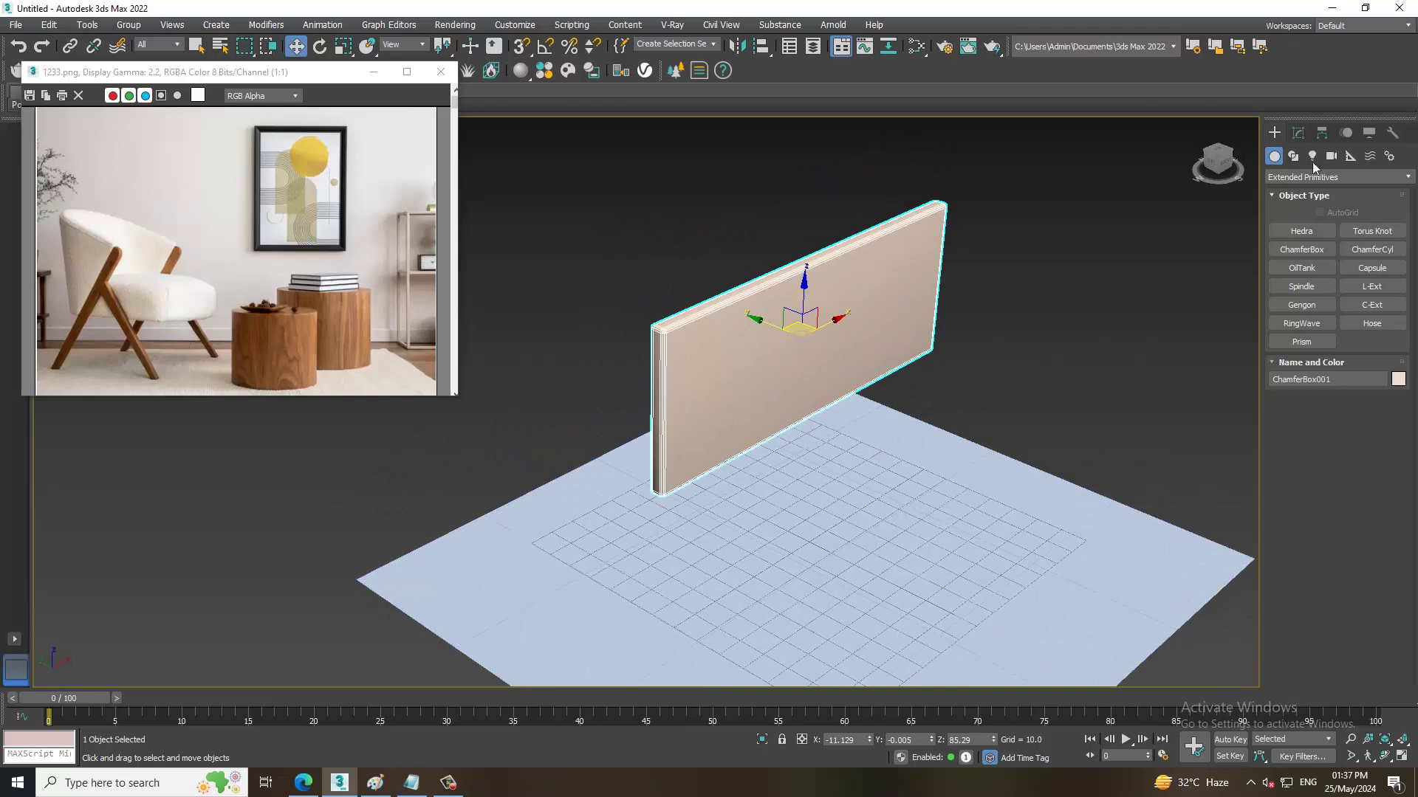
Set wall Height 4.087, Fillet 0.76, and 16 length, 53 width, 2 height segments.
left_click(1299, 133)
scroll(893, 291, "up", 4)
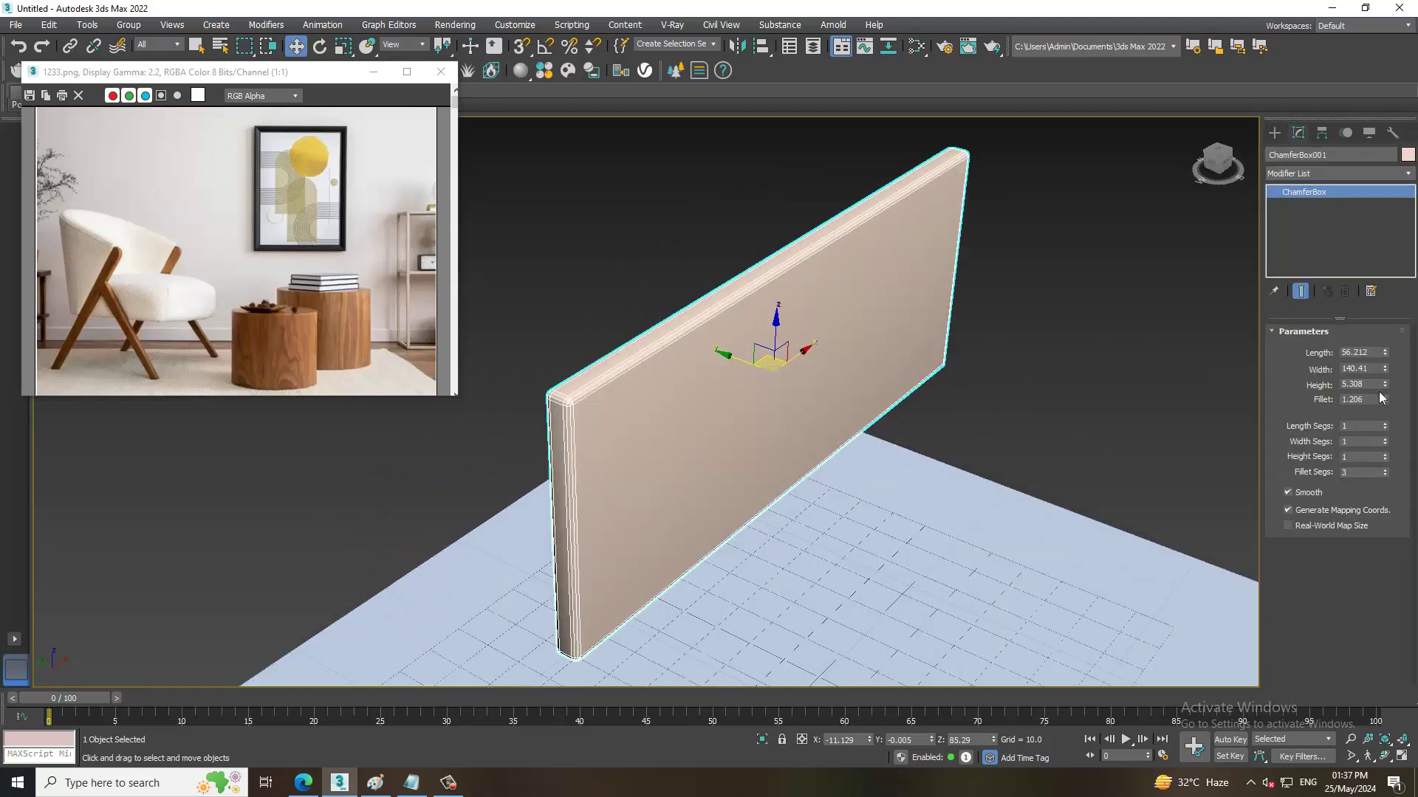
mouse_move(1386, 385)
left_mouse_down()
mouse_move(1398, 434)
mouse_move(1389, 422)
left_mouse_up()
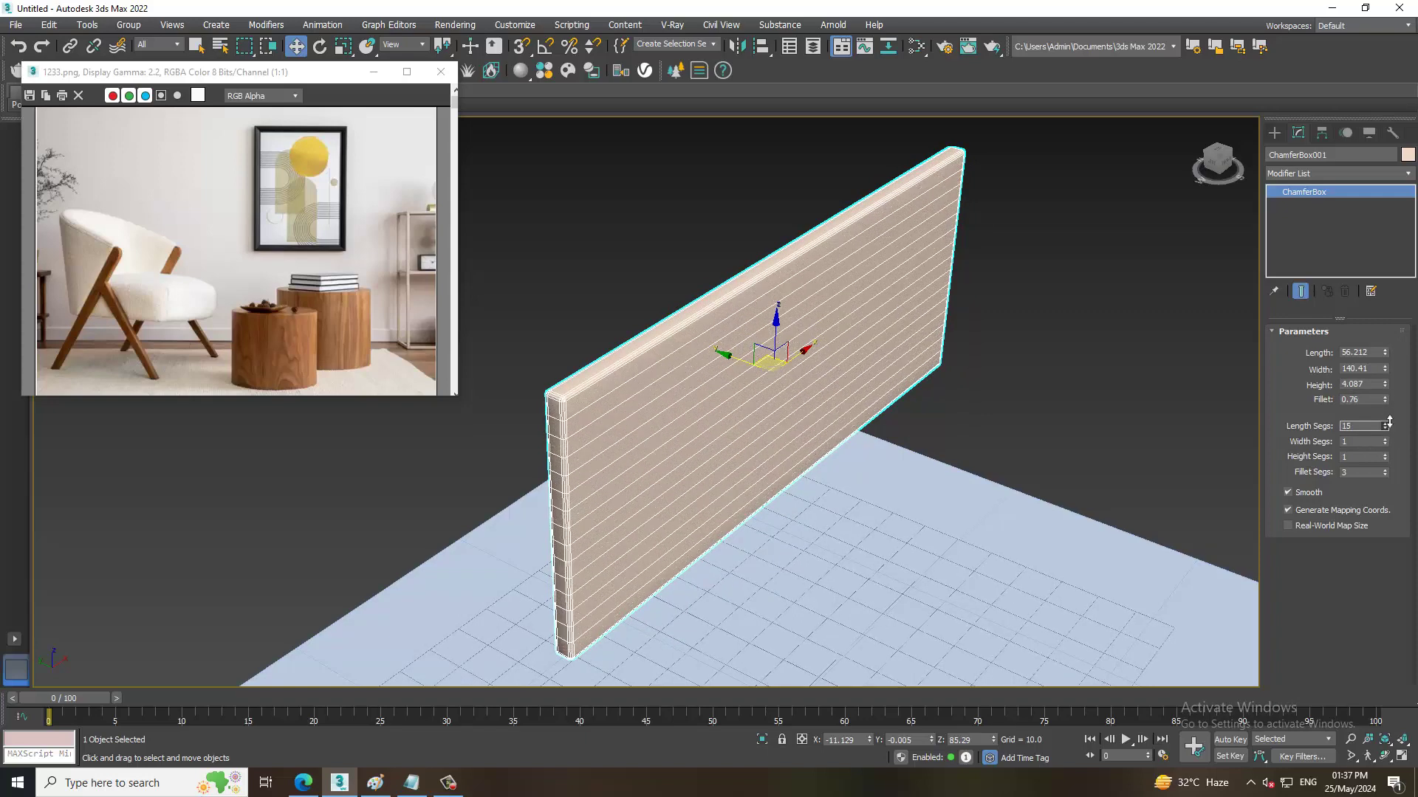
right_click(1385, 426)
left_click_drag(1386, 442, 1389, 407)
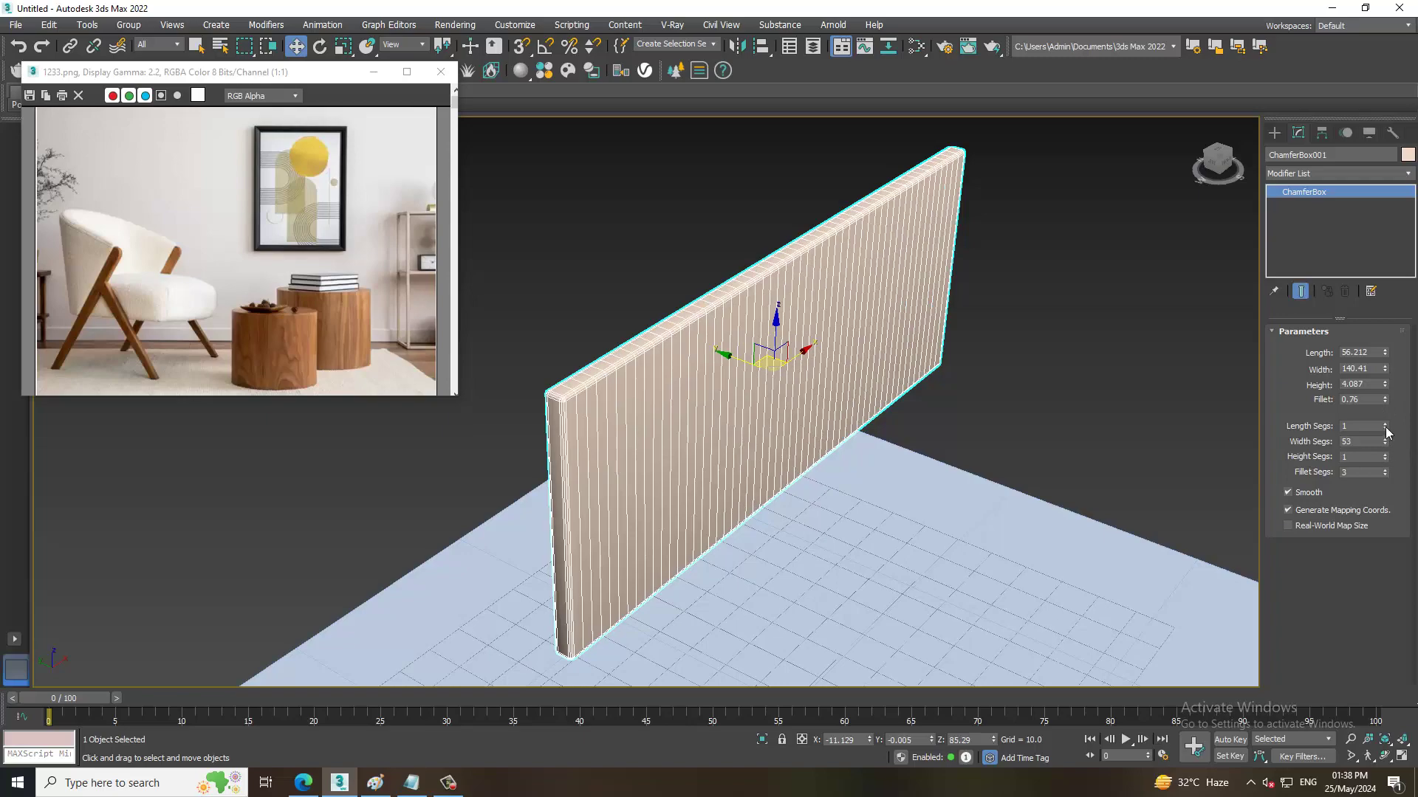
left_click_drag(1386, 429, 1388, 424)
mouse_move(827, 318)
middle_mouse_down("alt")
mouse_move(912, 320)
mouse_move(911, 294)
mouse_move(1006, 338)
middle_mouse_up("alt")
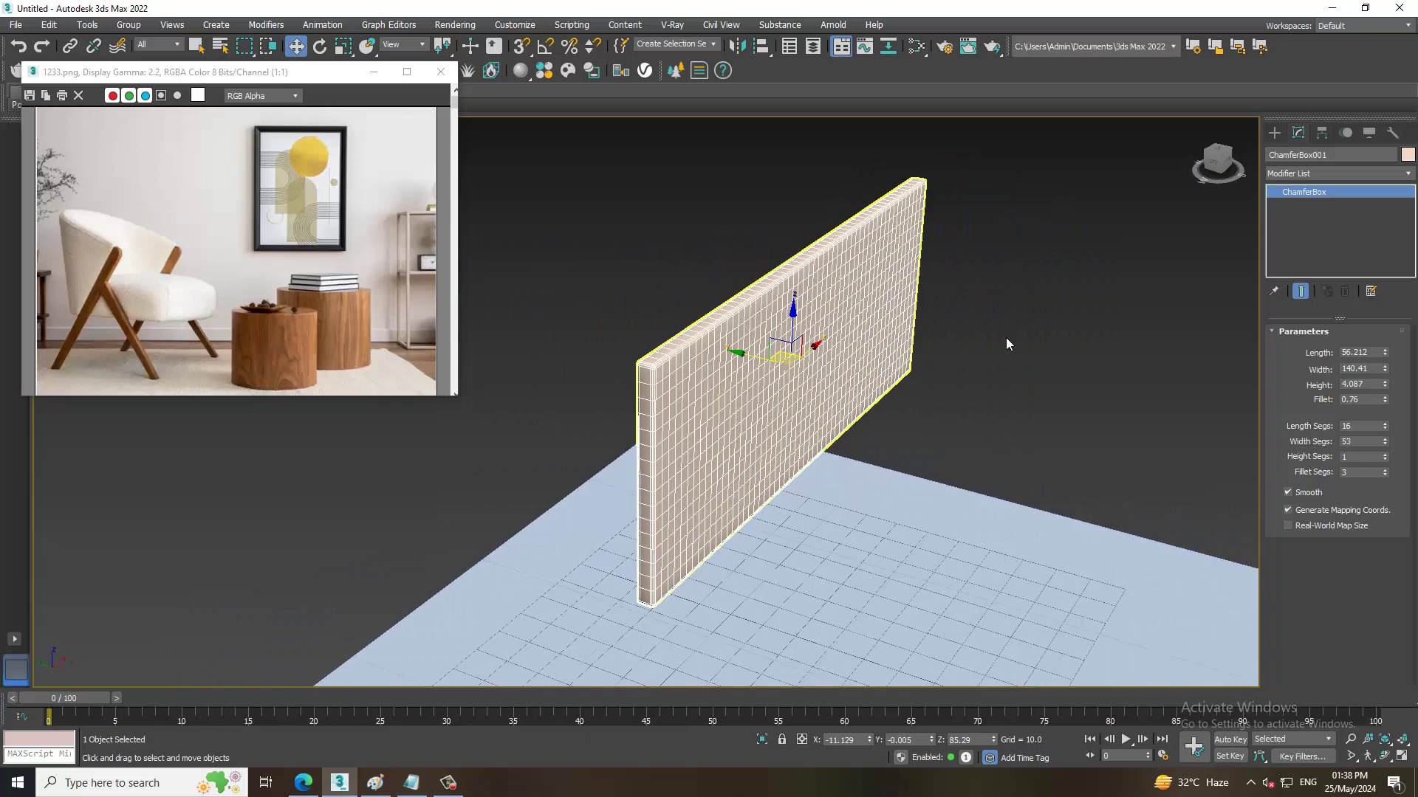
left_click(1386, 453)
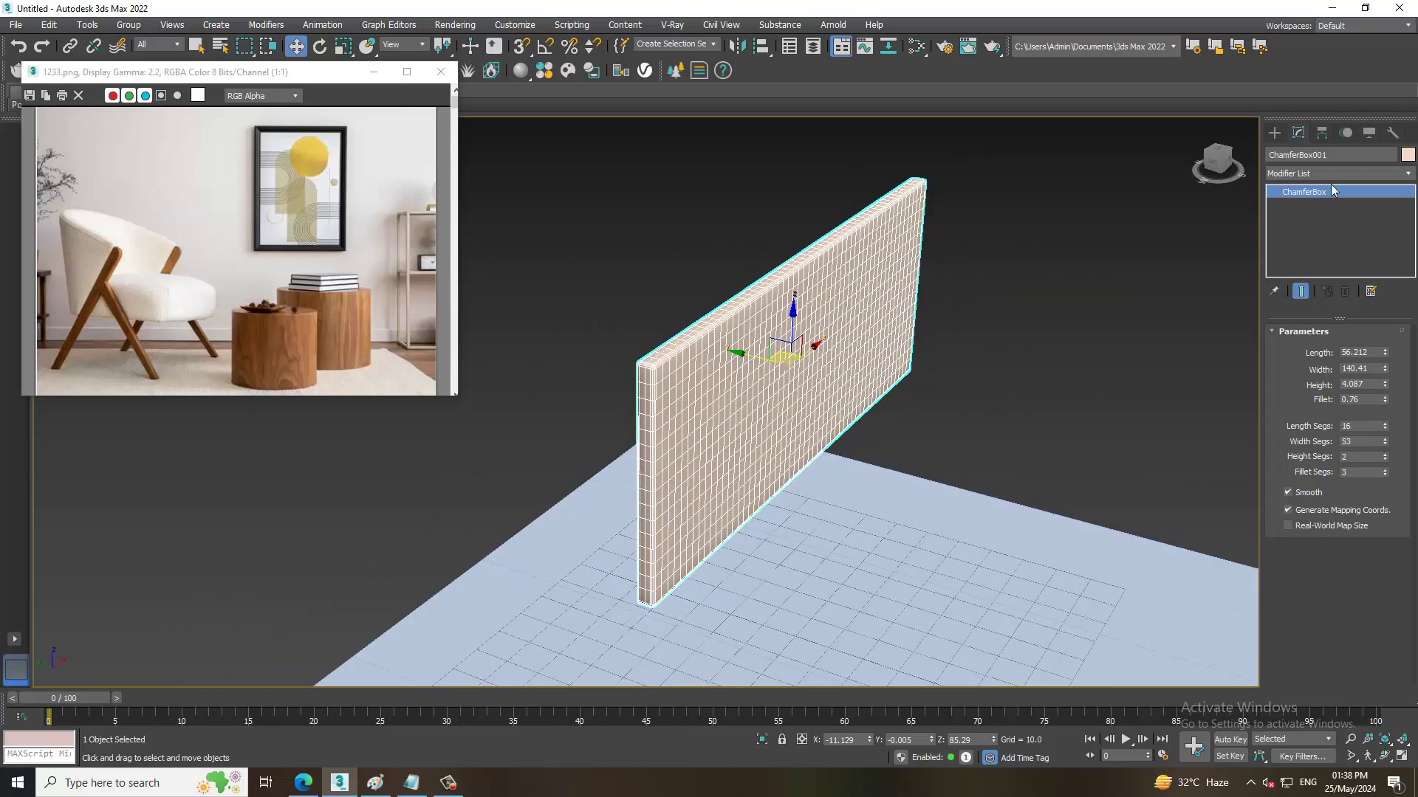
Convert the wall to an Editable Poly and add a Bend modifier.
right_click(987, 283)
left_click(993, 459)
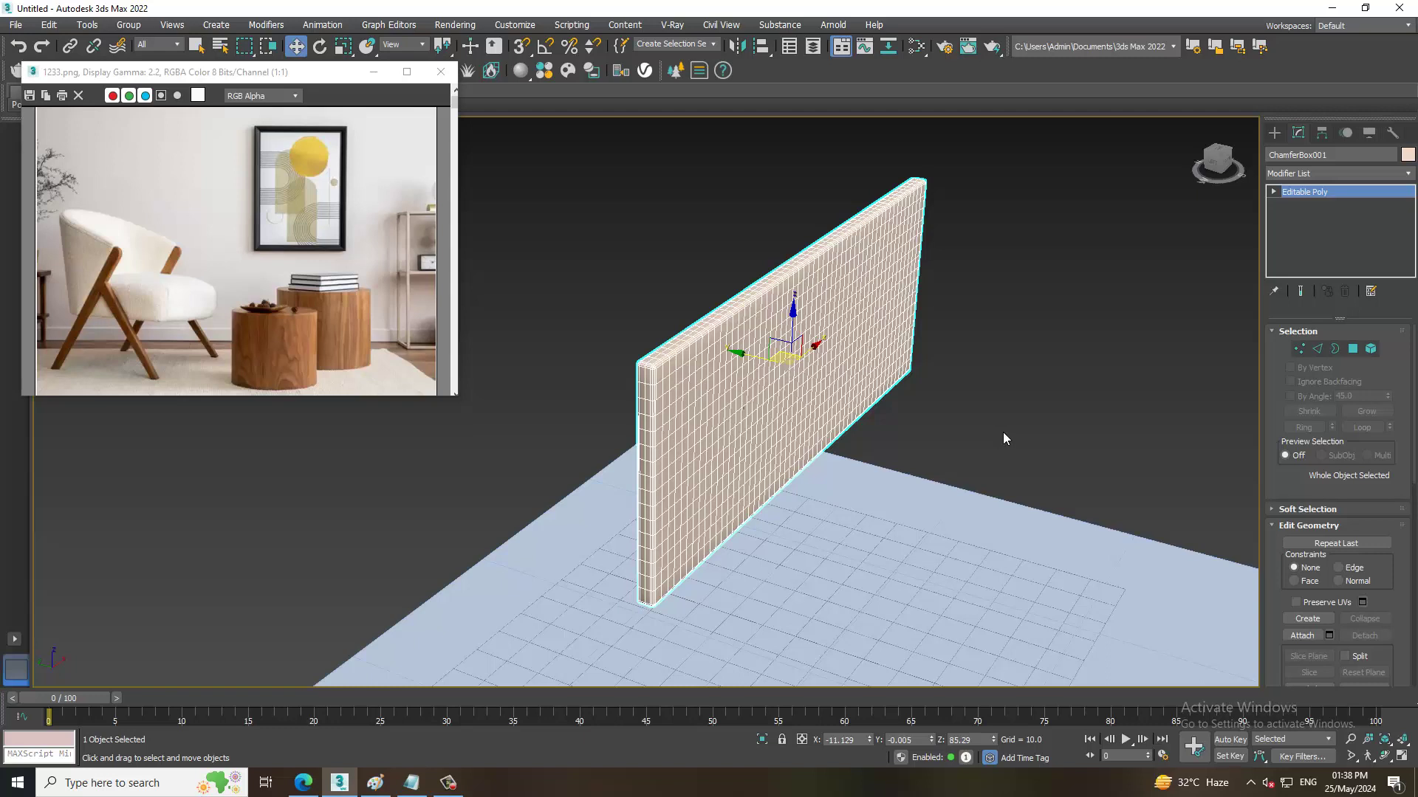
left_click(1328, 172)
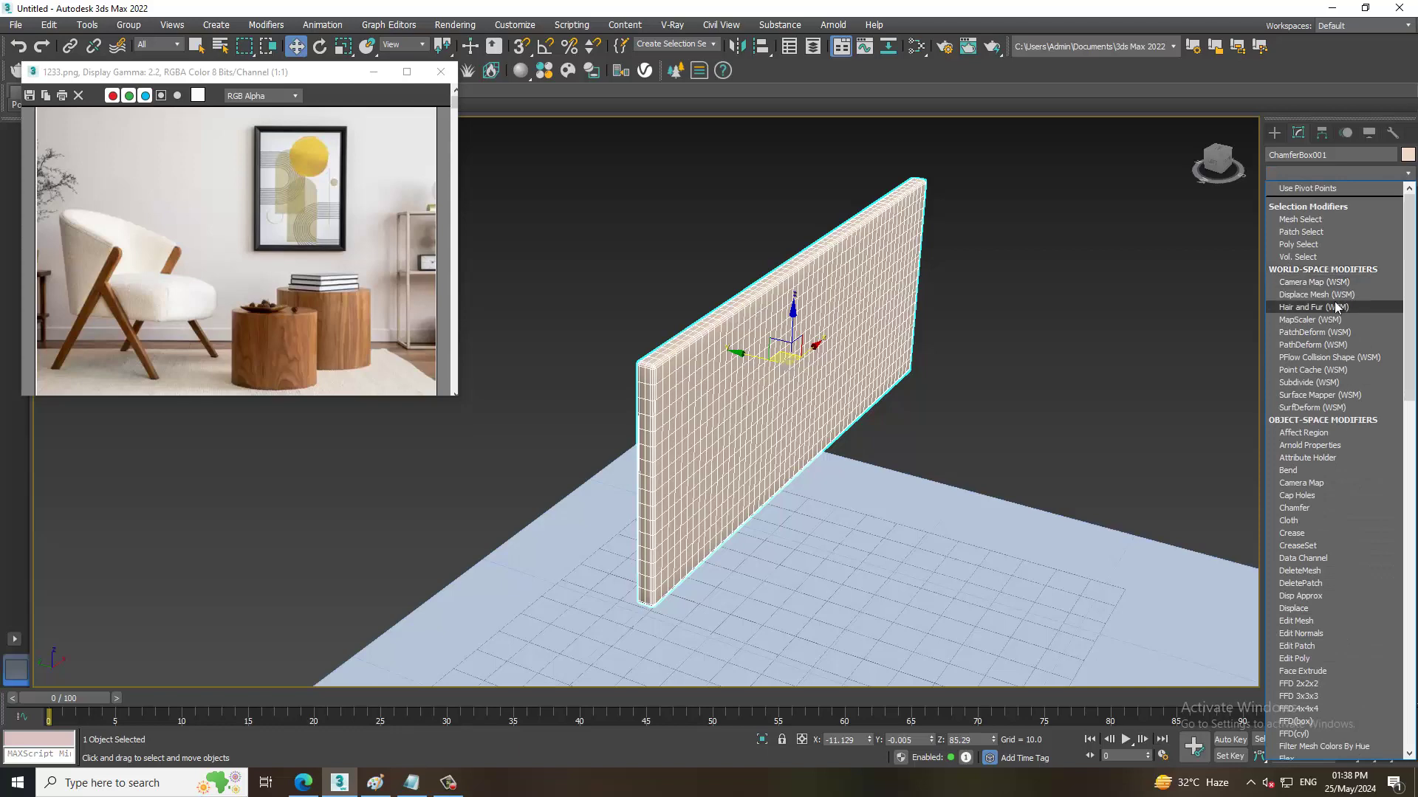
scroll(1335, 301, "down", 7)
left_click(1311, 188)
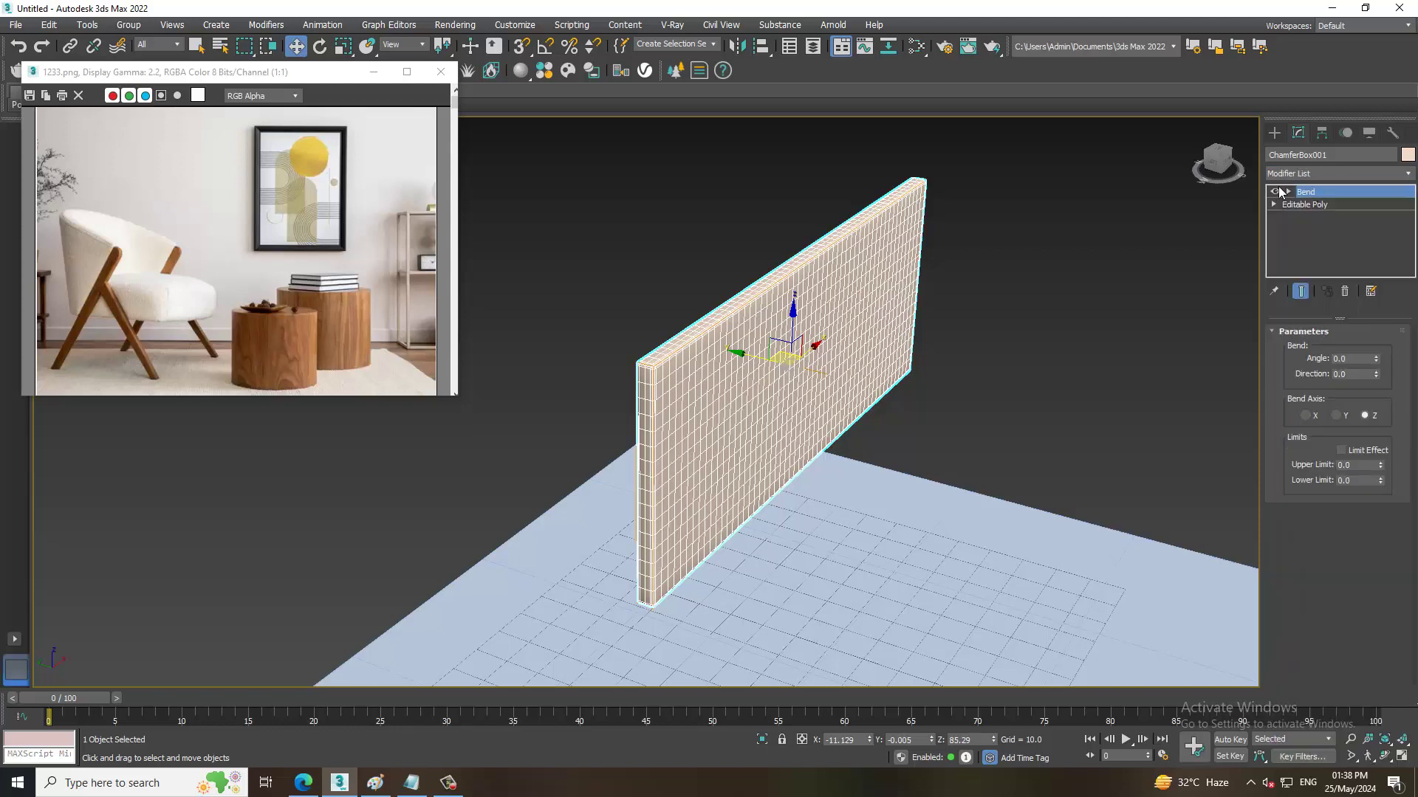
Bend the wall 180° about the X axis into a half-round shell.
middle_click_drag(1138, 332, 1181, 336, "alt")
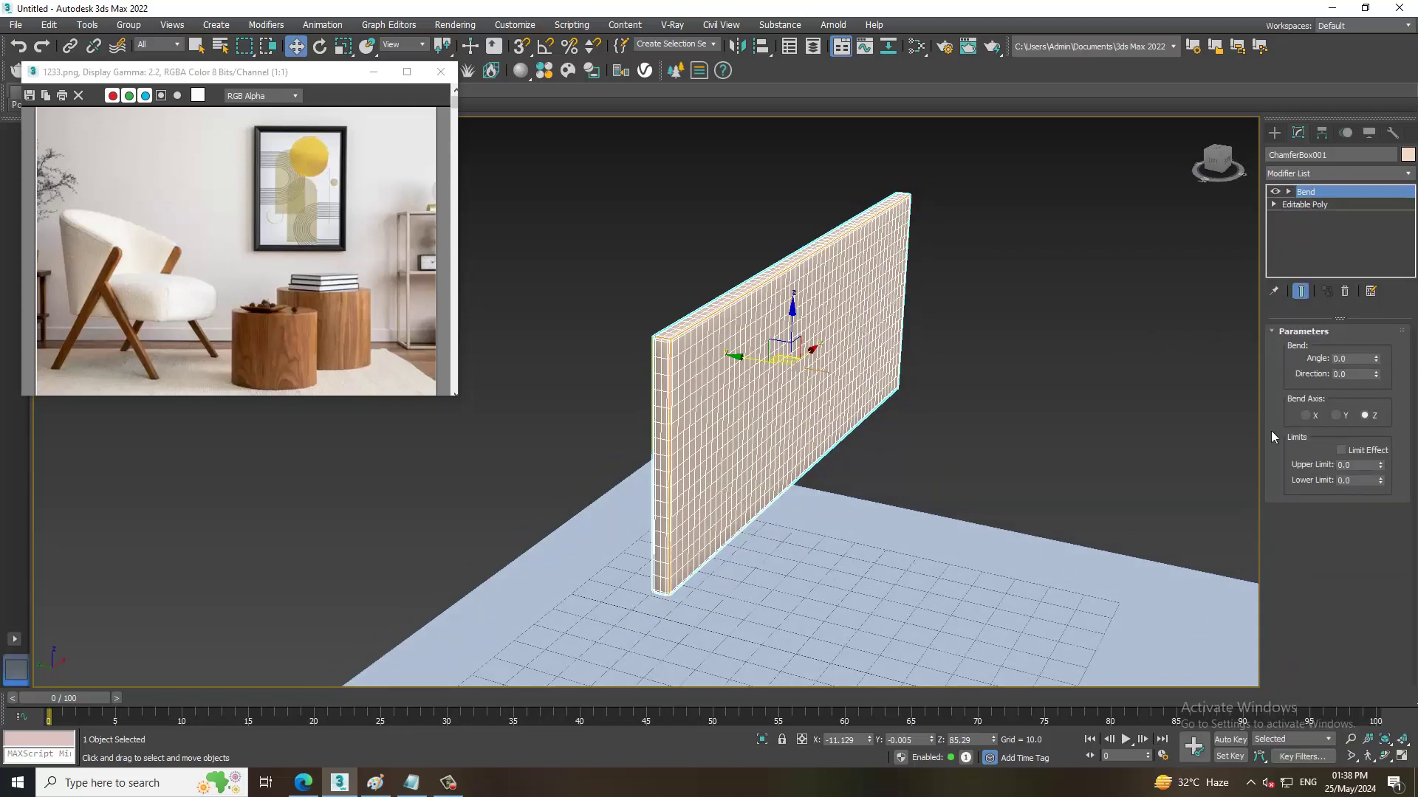
left_click(1305, 415)
mouse_move(1376, 362)
left_mouse_down()
mouse_move(46, 678)
mouse_move(390, 415)
left_mouse_up()
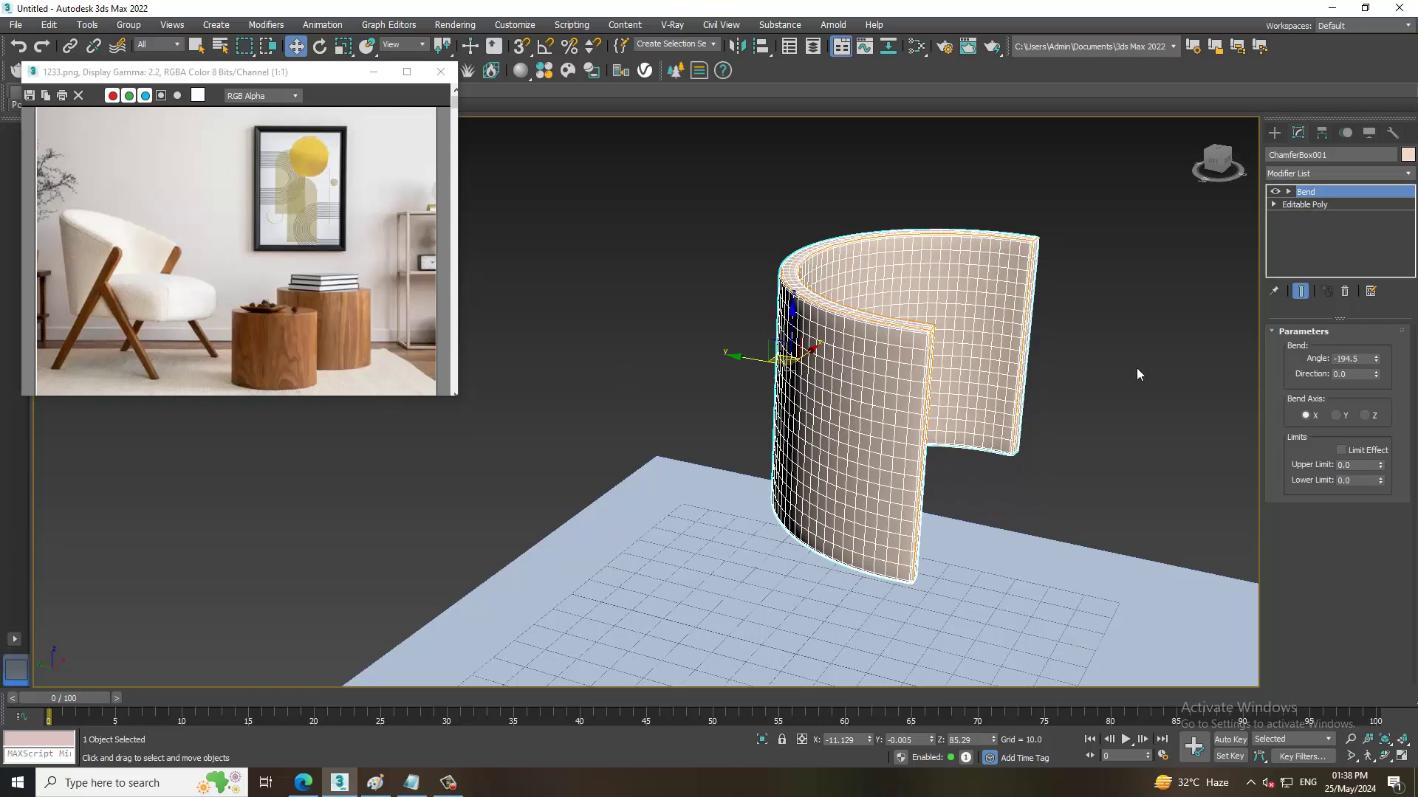
double_click(1367, 361)
type("0")
key("Return")
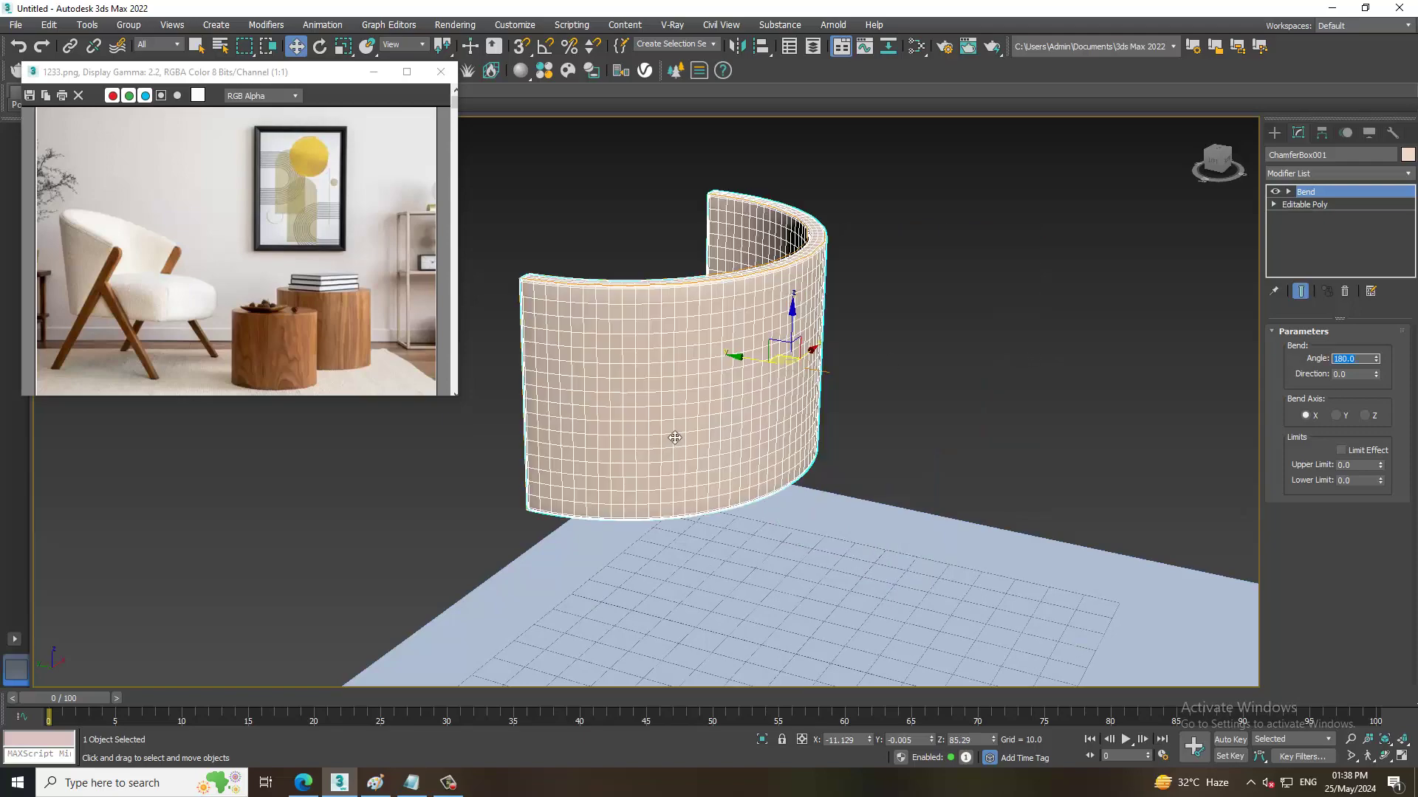
mouse_move(670, 434)
middle_mouse_down("alt")
mouse_move(641, 326)
mouse_move(717, 309)
mouse_move(672, 371)
mouse_move(664, 453)
mouse_move(680, 421)
mouse_move(864, 320)
mouse_move(851, 254)
mouse_move(821, 258)
middle_mouse_up("alt")
Collapse the bent wall to Editable Poly and frame it in a maximized Left view.
right_click(719, 272)
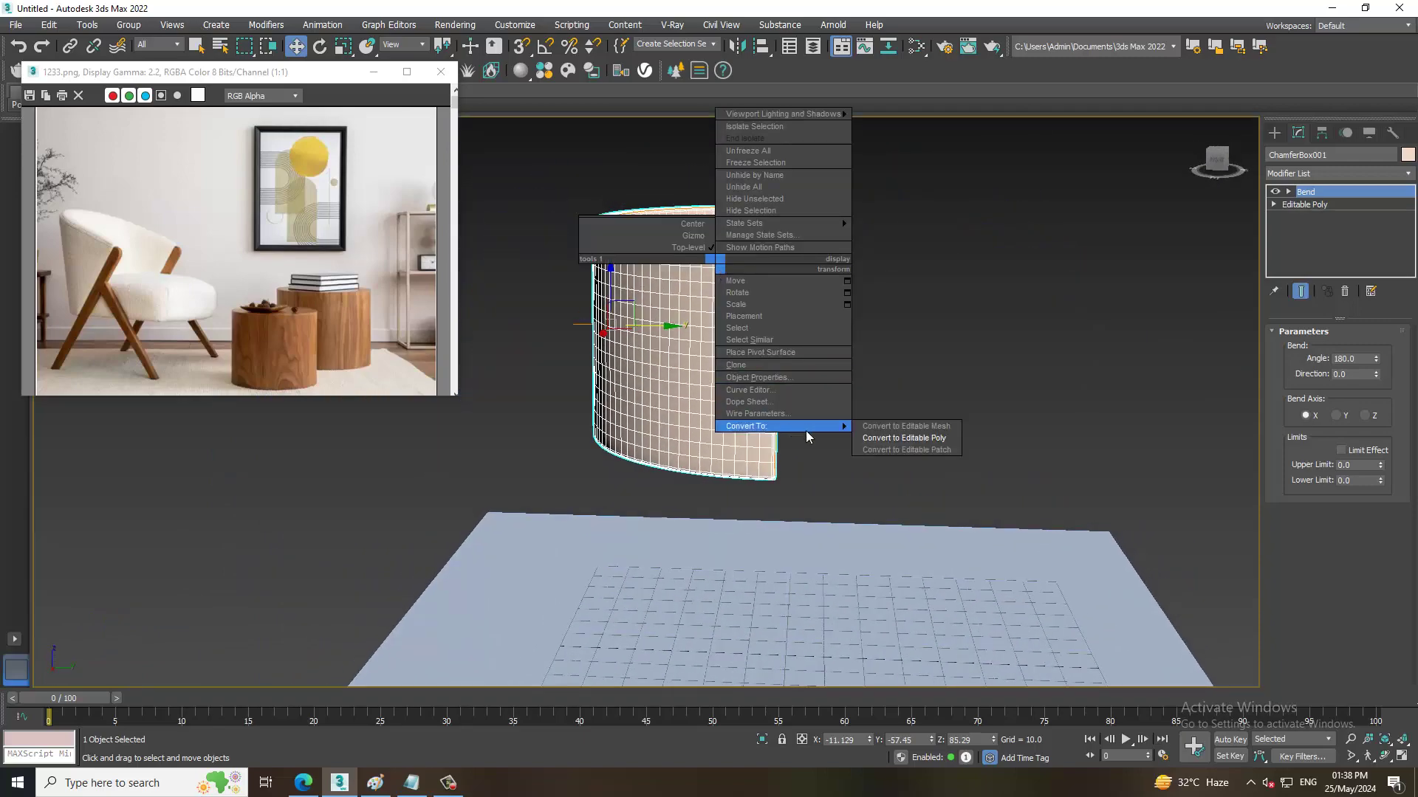
left_click(886, 437)
key("alt+w")
scroll(467, 535, "up", 2)
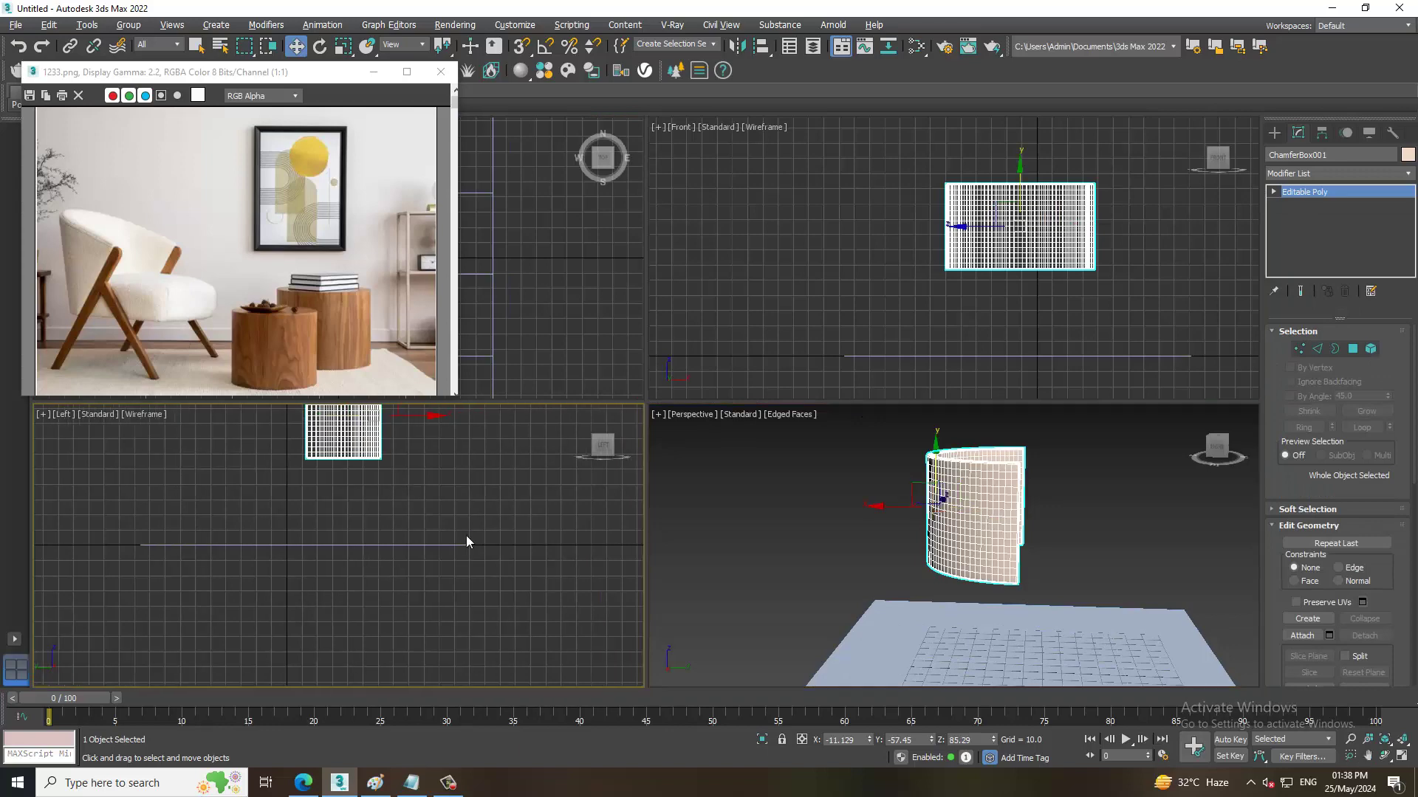
scroll(825, 321, "up", 2)
scroll(685, 466, "up", 3)
scroll(506, 522, "down", 2)
key("z")
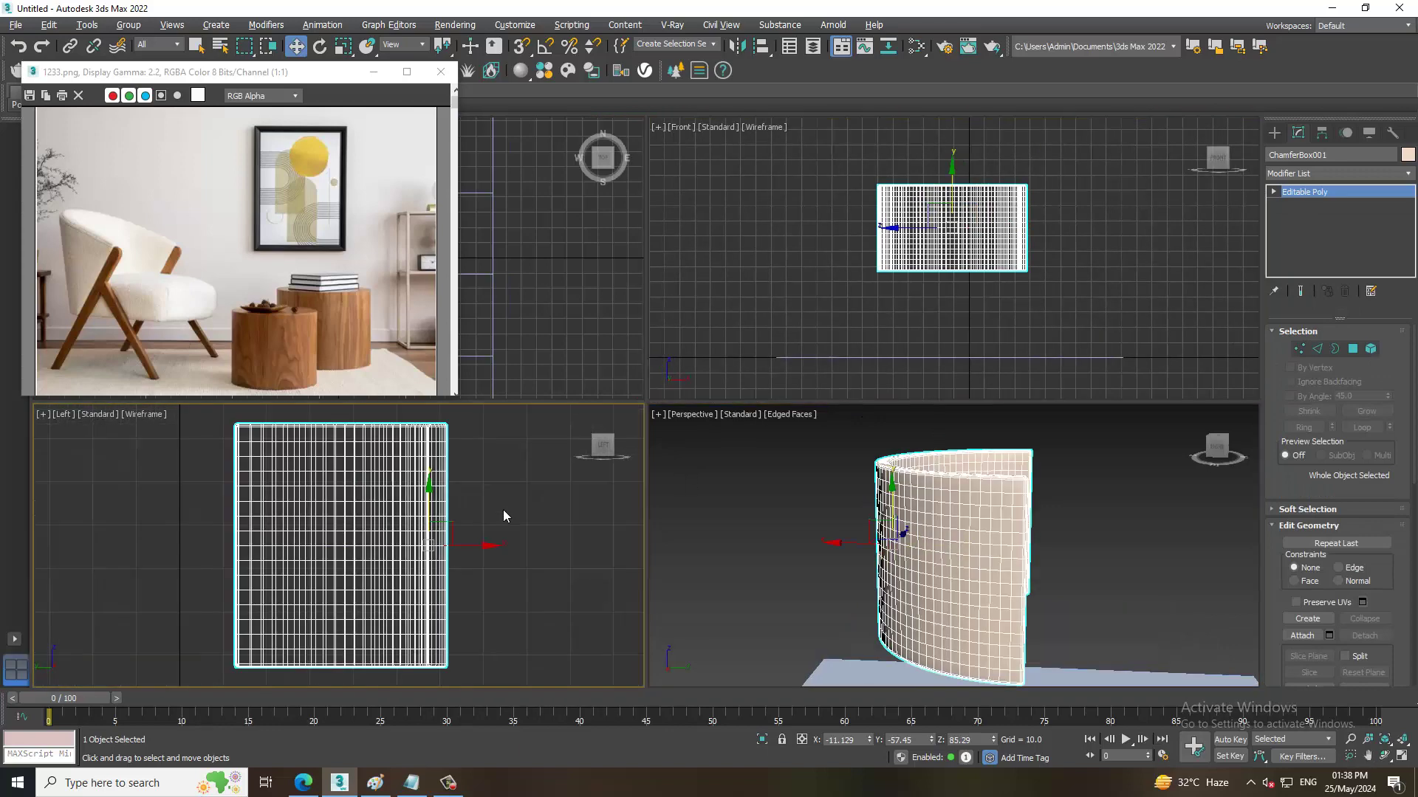
key("alt+w")
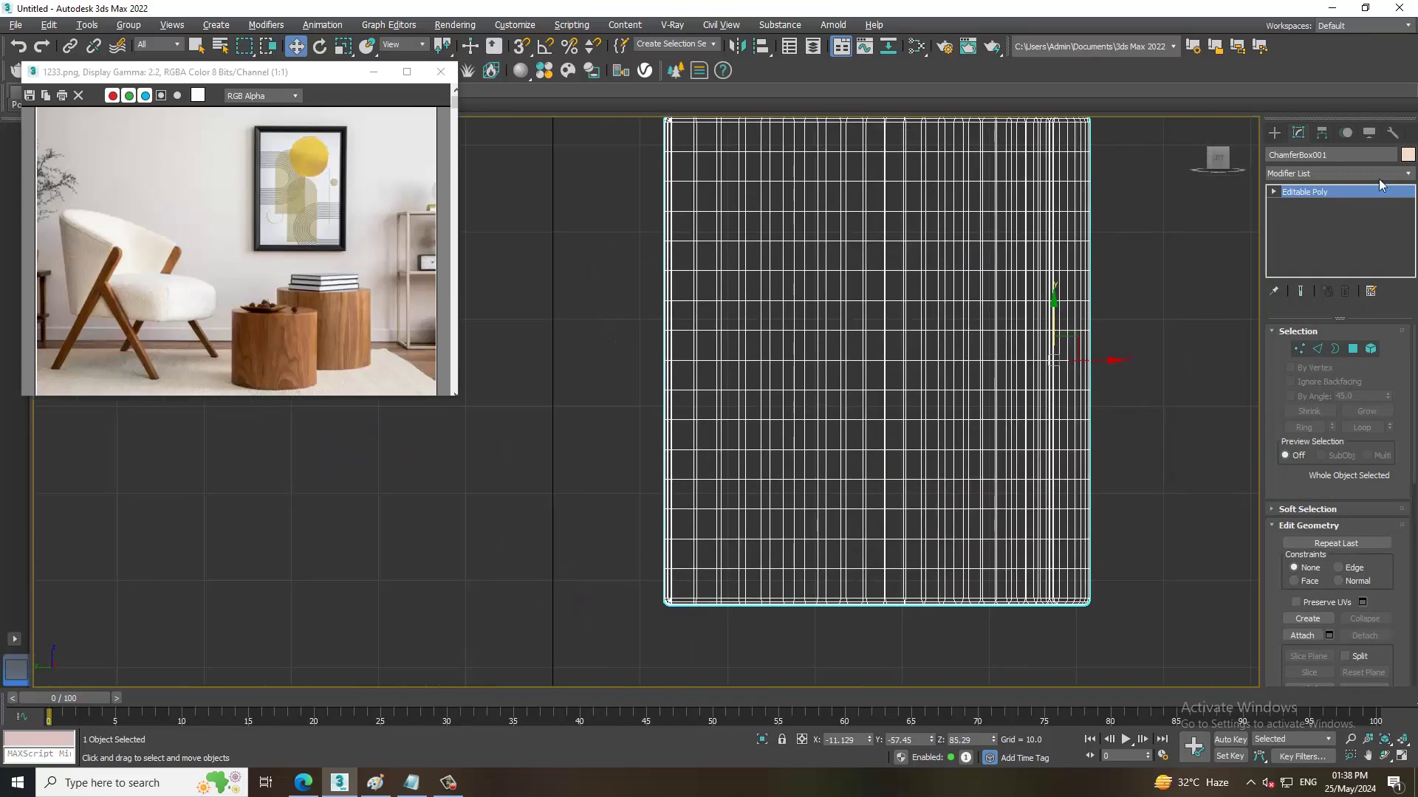
Add an FFD(box) 4x4x4 modifier to the shell.
left_click(1345, 174)
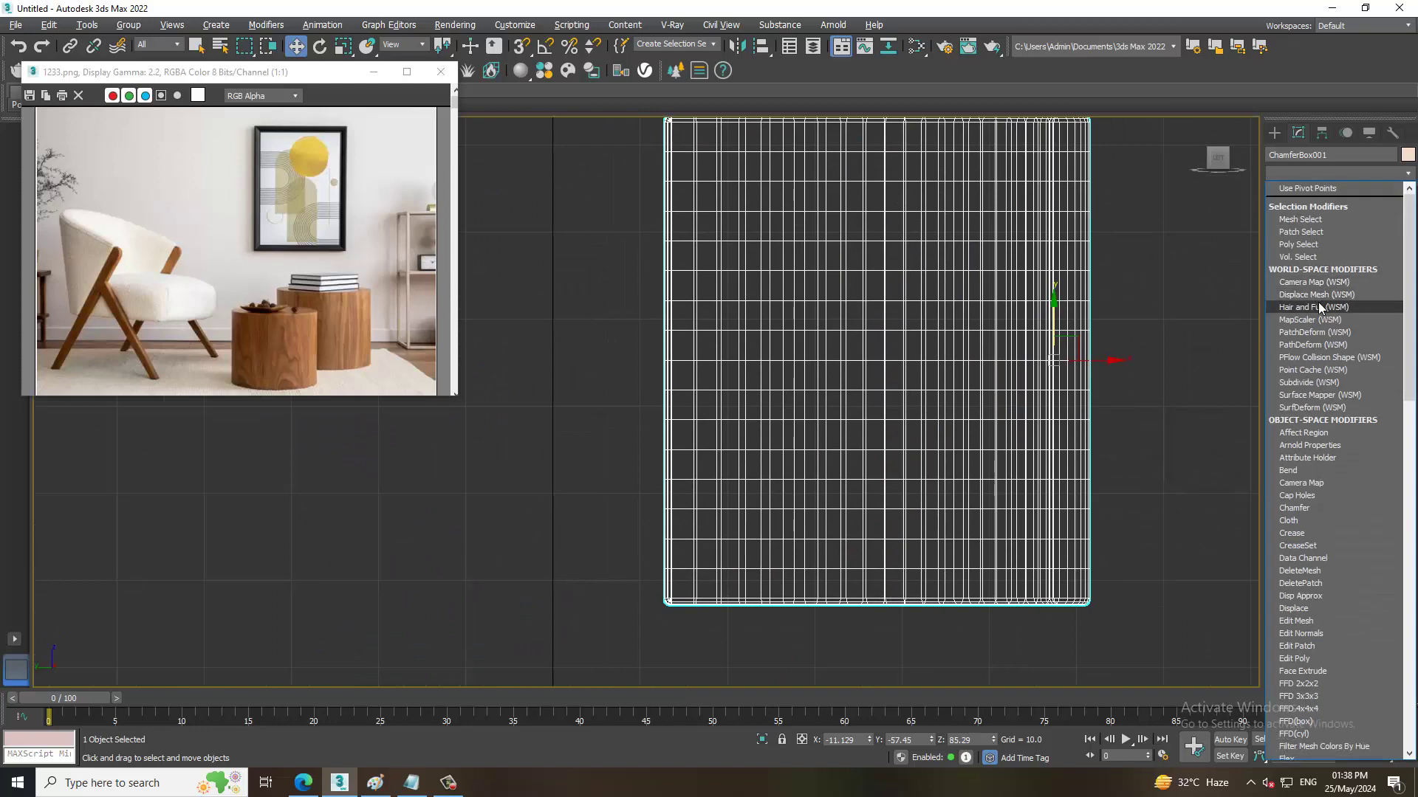
type("ff")
left_click(1300, 226)
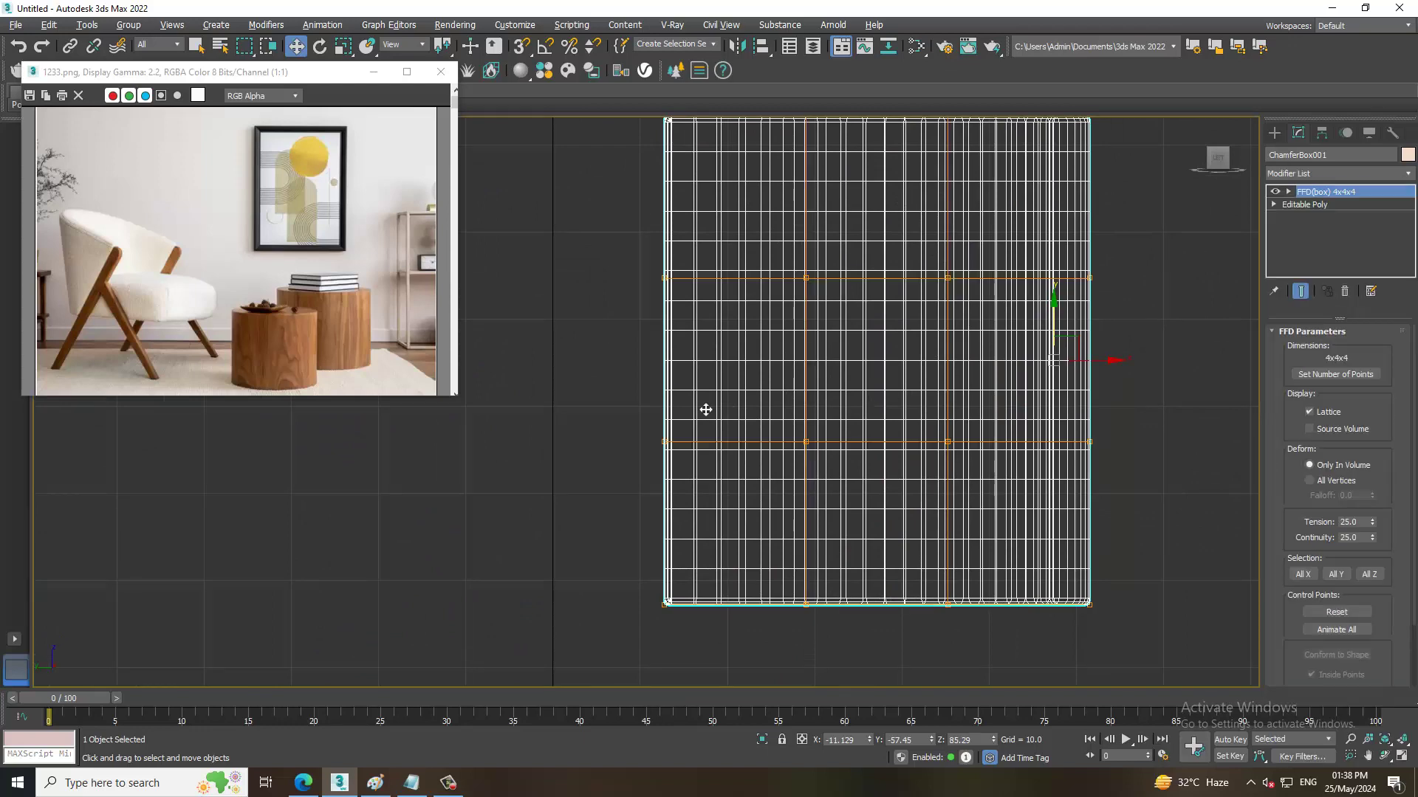
scroll(703, 405, "down", 2)
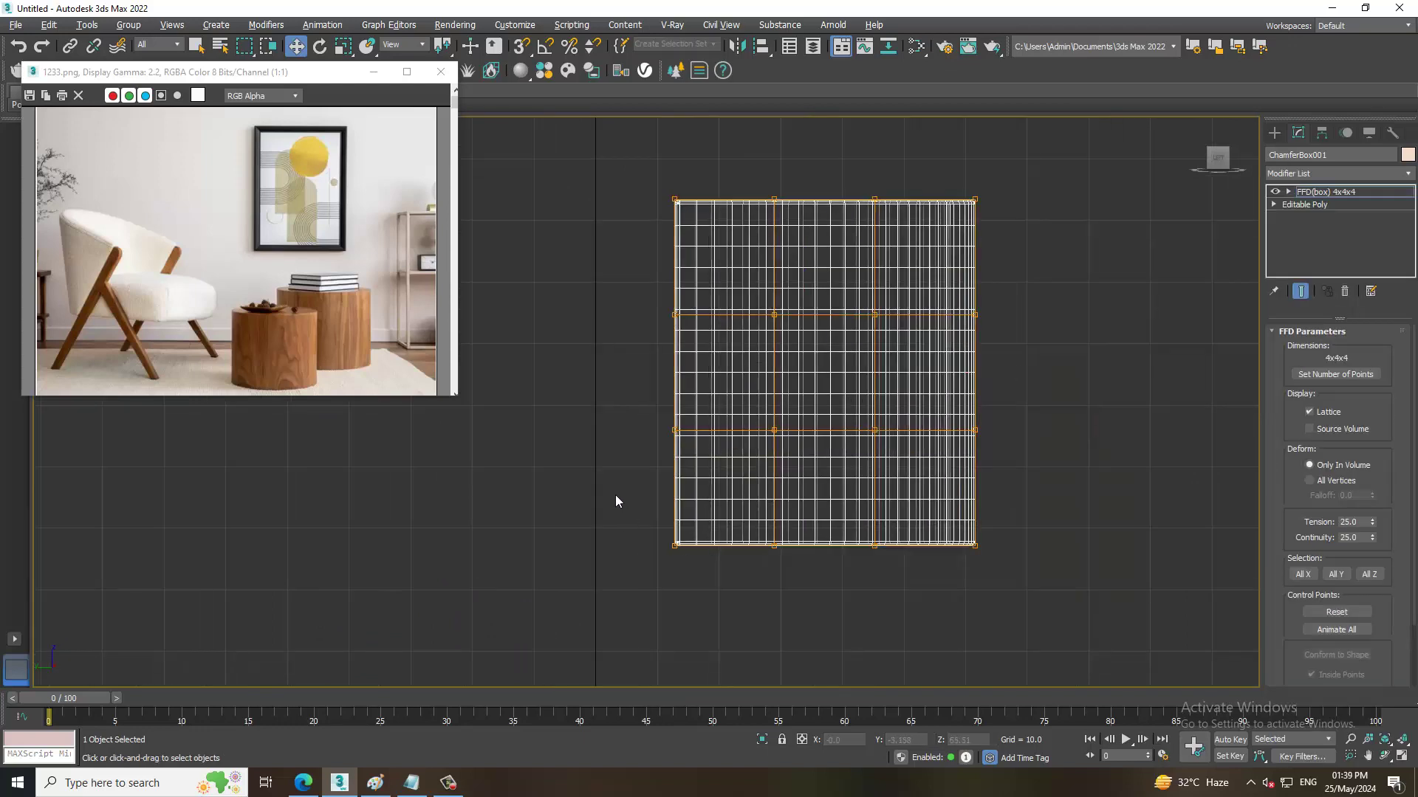
Shift the bottom lattice row right and pull the left-side points to taper the shell.
left_click_drag(615, 496, 911, 587)
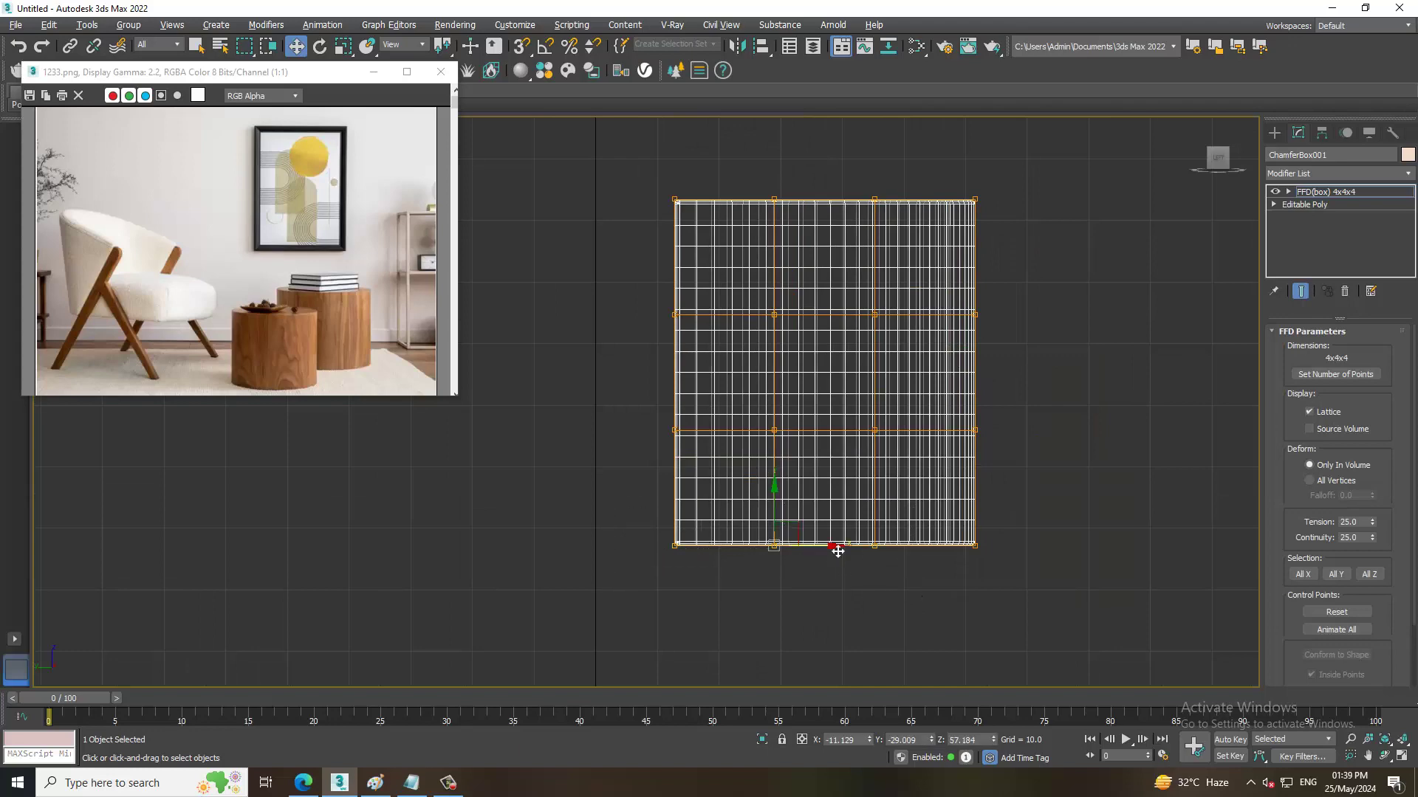
left_click_drag(830, 553, 873, 553)
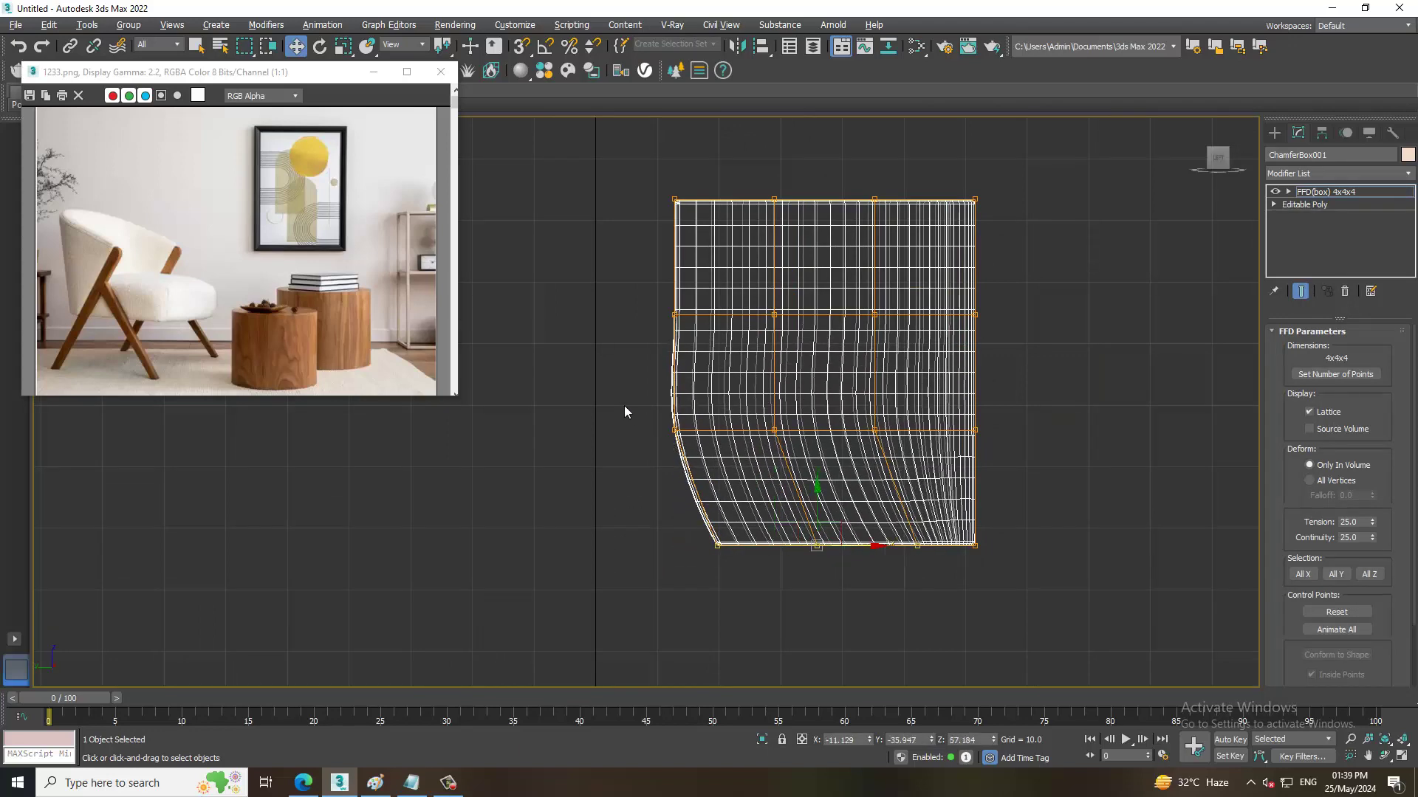
mouse_move(601, 187)
left_mouse_down()
mouse_move(746, 230)
mouse_move(646, 260)
left_mouse_up()
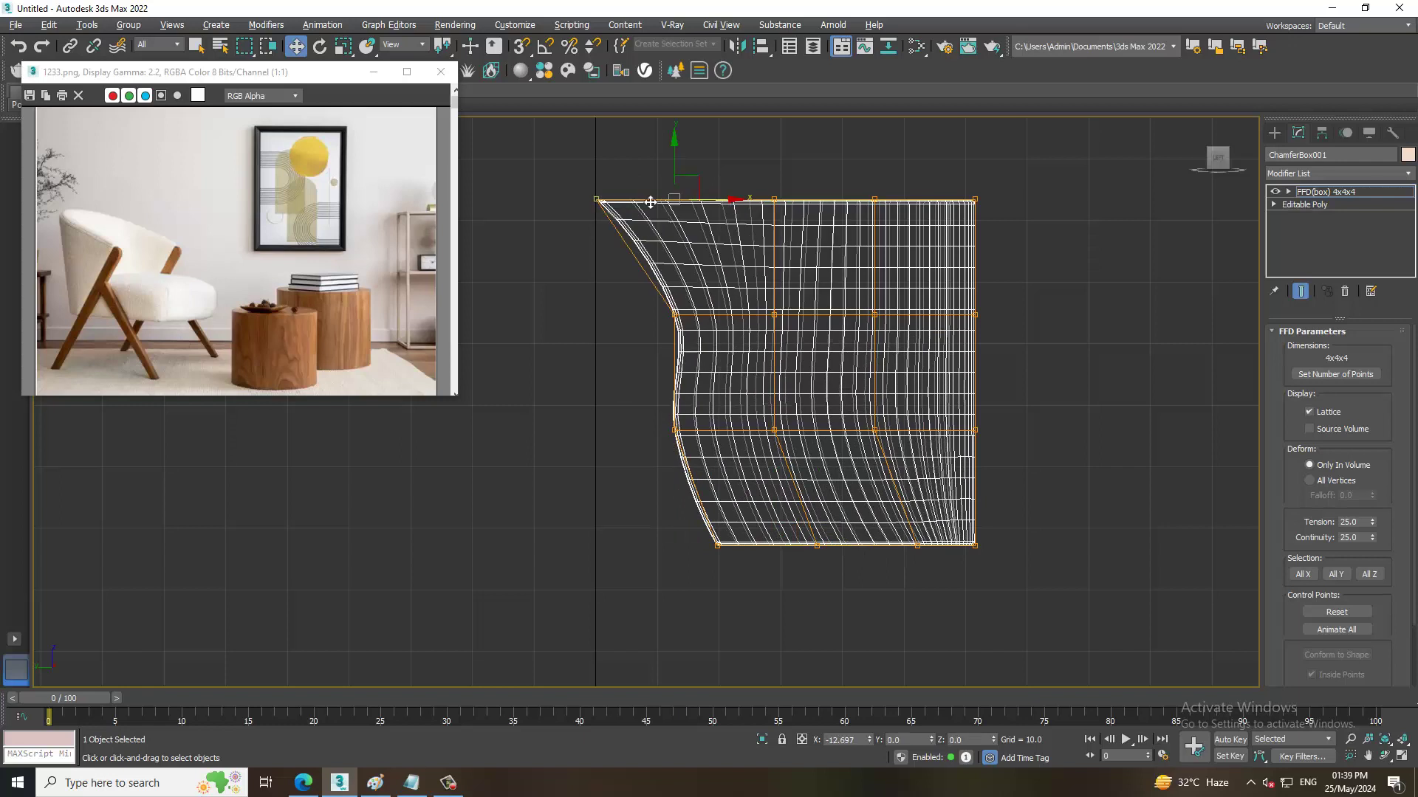
left_click(674, 315)
left_click_drag(717, 315, 679, 313)
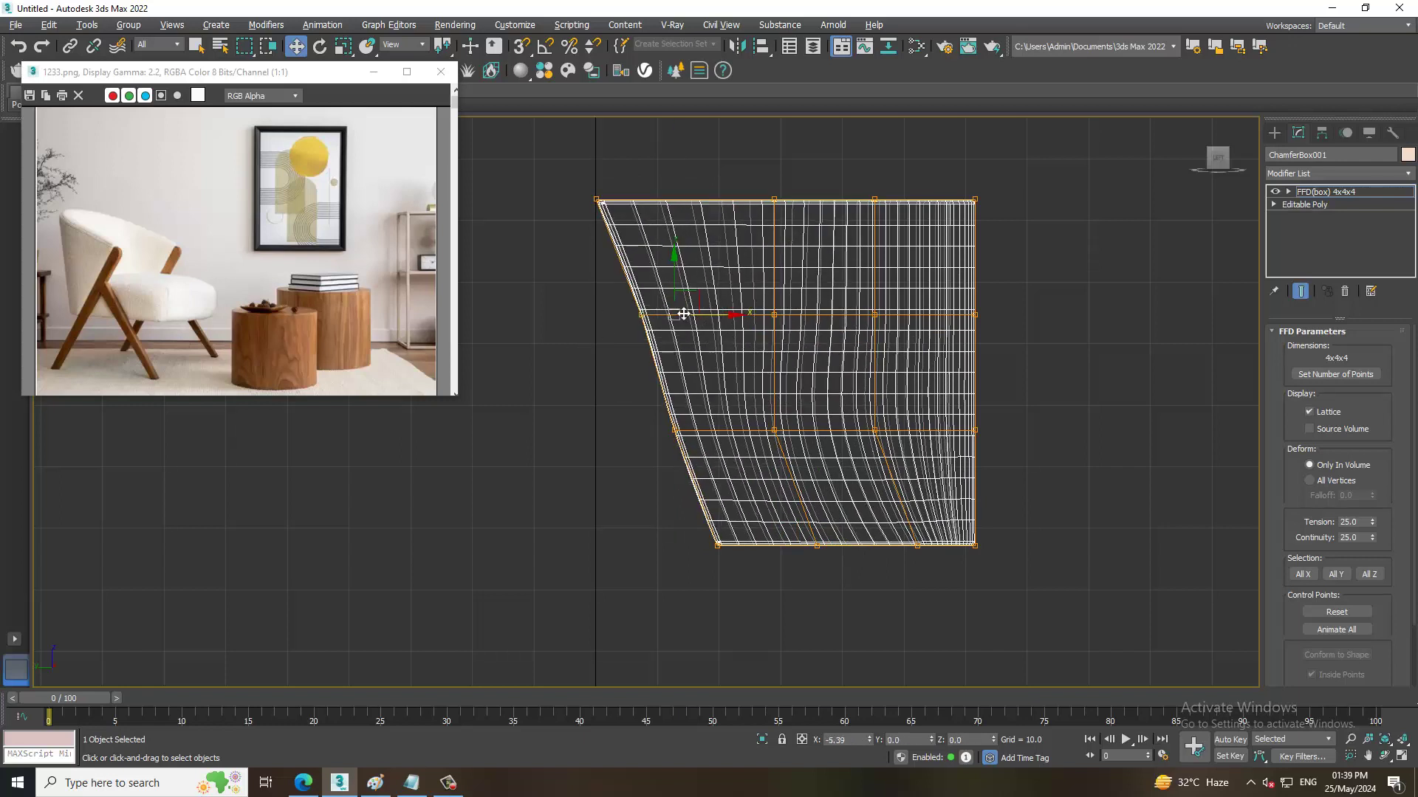
left_click(675, 430)
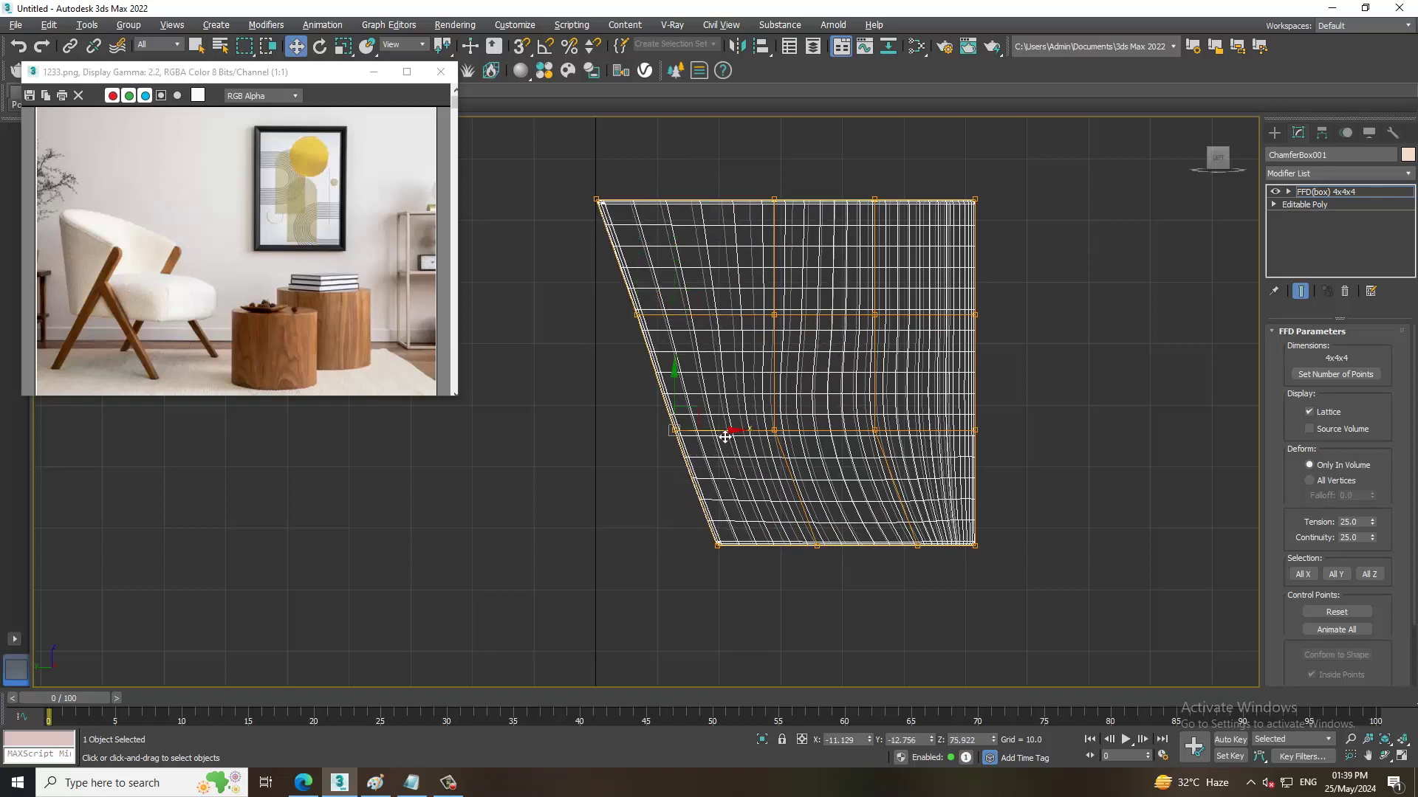
left_click_drag(734, 431, 732, 434)
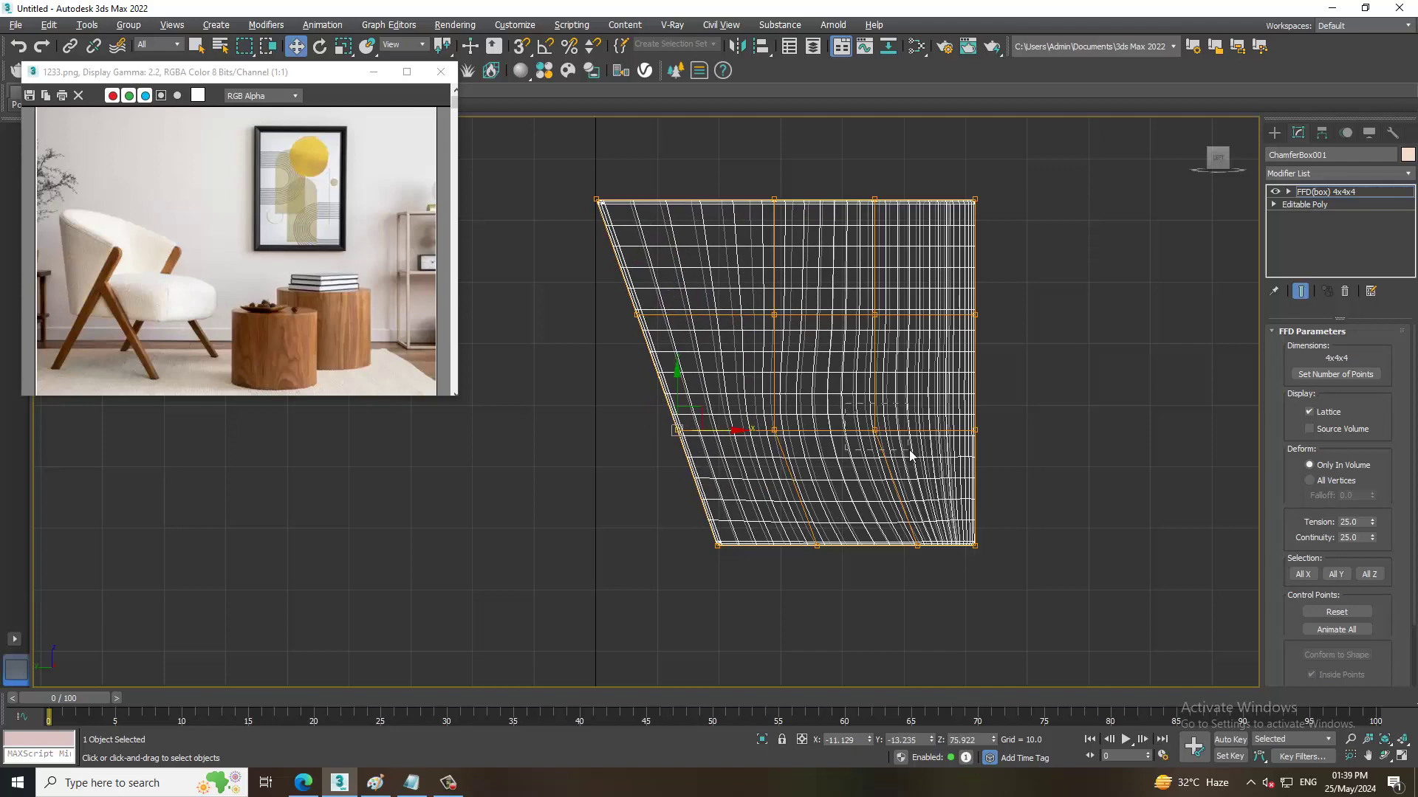
Move the inner second- and third-row lattice points right to curve the shell.
left_click(875, 430)
left_click_drag(920, 435, 940, 437)
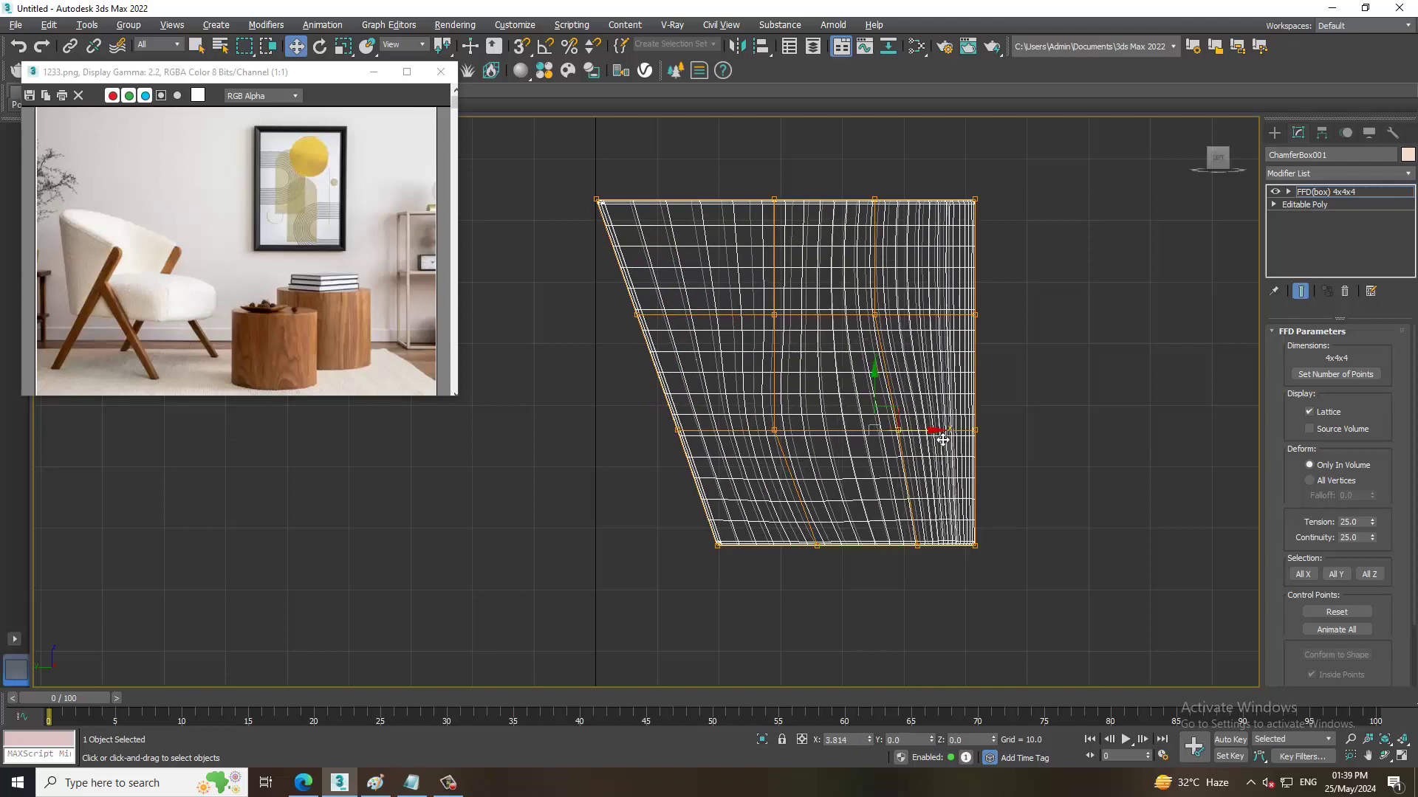
left_click(774, 430)
left_click_drag(819, 436, 837, 437)
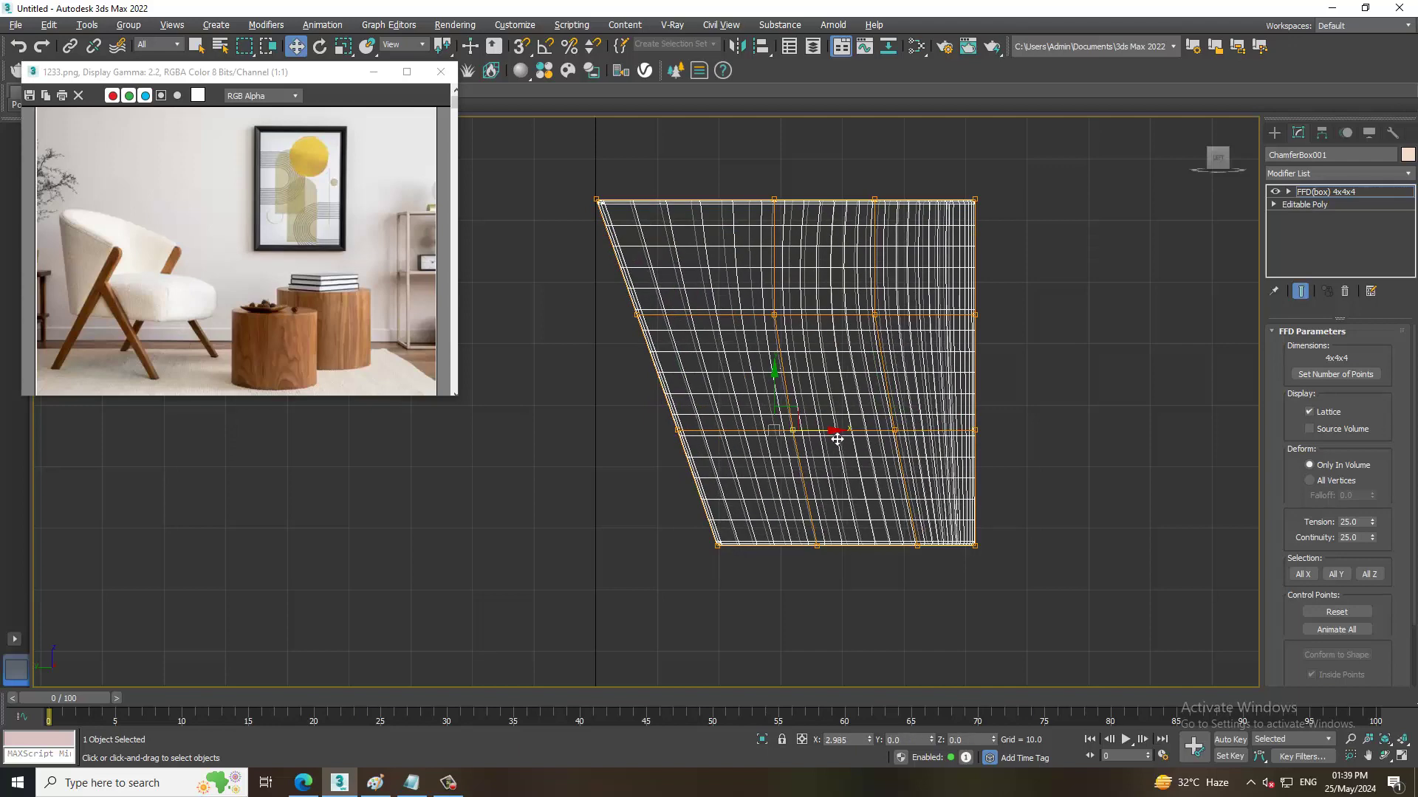
left_click(773, 314)
left_click_drag(815, 318, 826, 318)
Check the shape in Perspective, then nudge the left and right lattice edges outward.
key("alt+w")
key("alt+w")
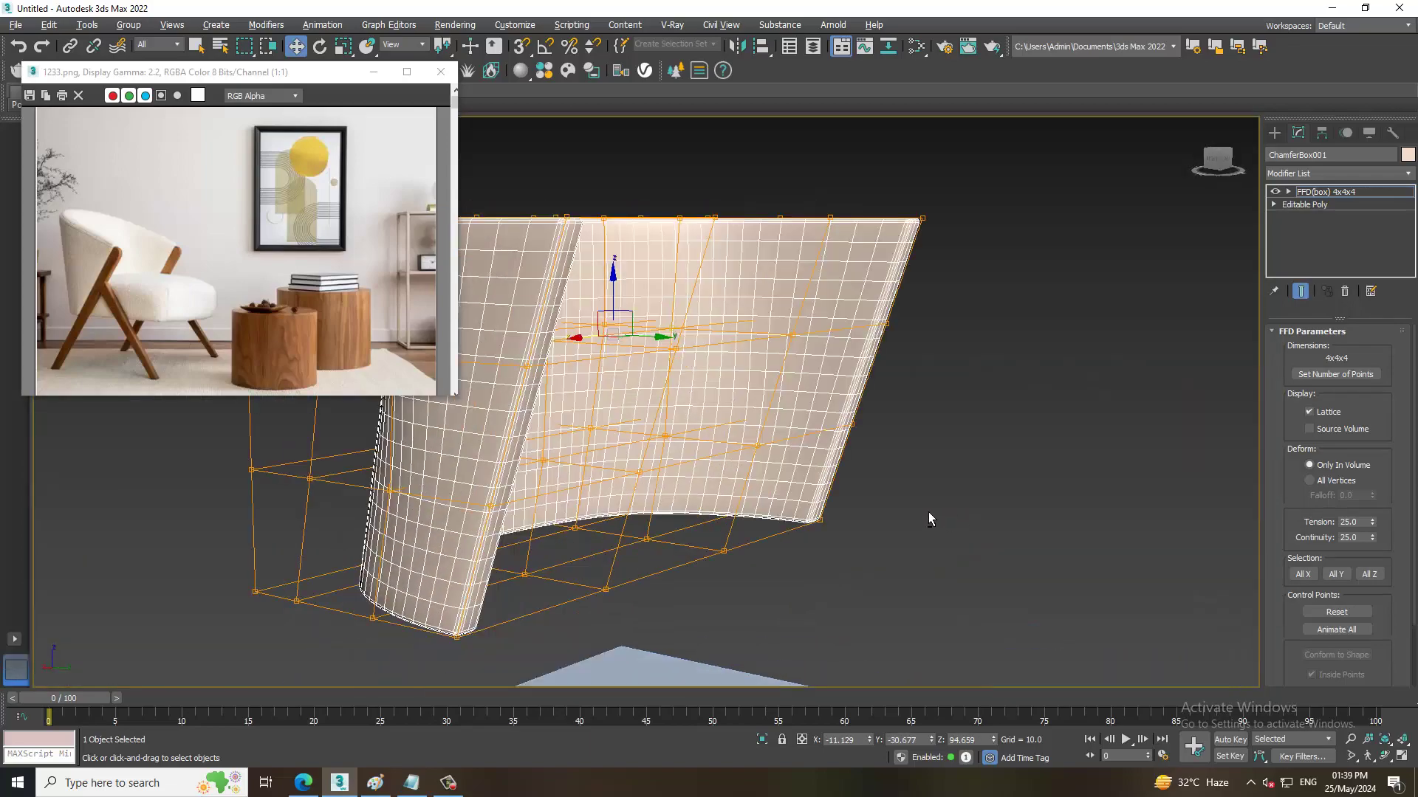
mouse_move(928, 512)
middle_mouse_down("alt")
mouse_move(884, 592)
mouse_move(847, 459)
mouse_move(855, 348)
mouse_move(777, 413)
middle_mouse_up("alt")
scroll(864, 517, "down", 5)
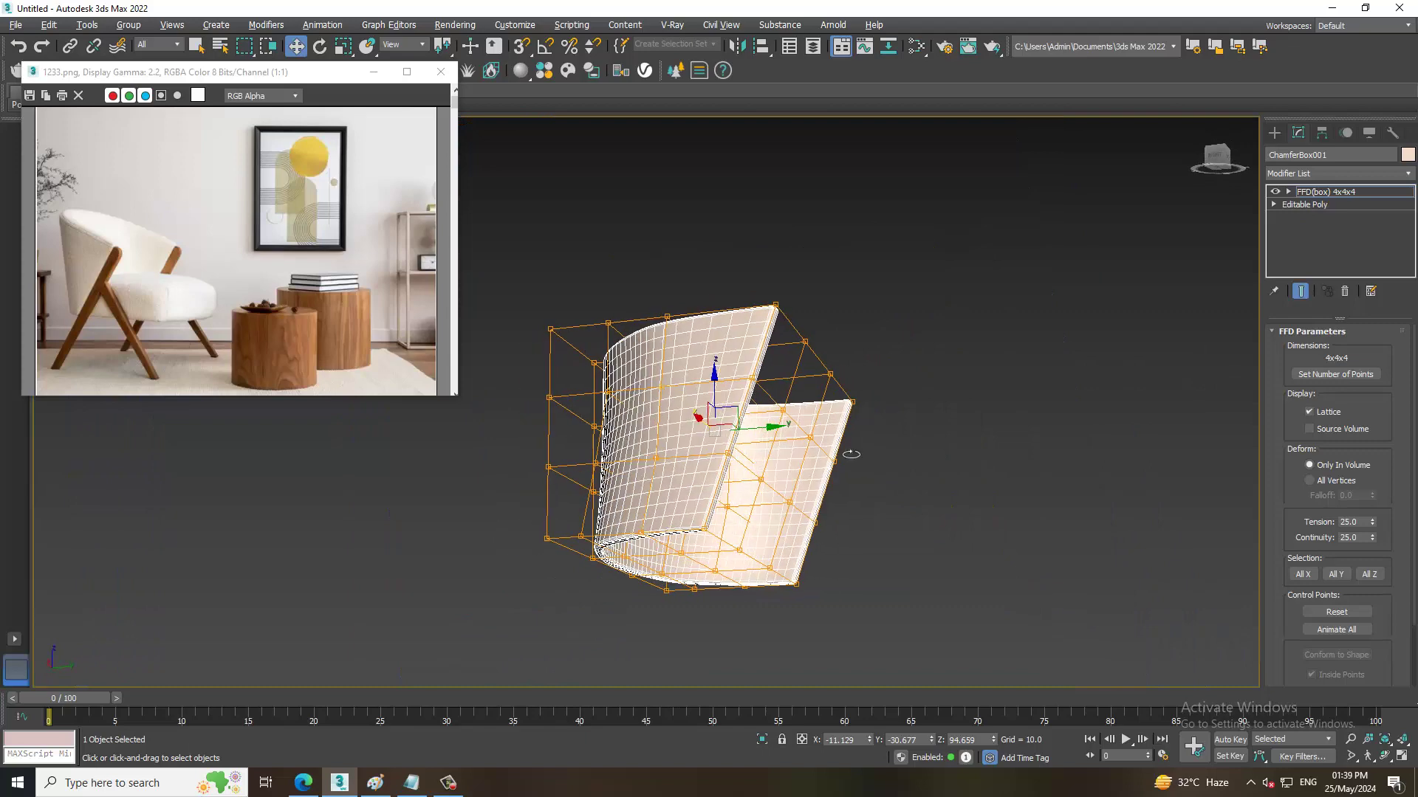
scroll(777, 413, "up", 3)
key("alt+w")
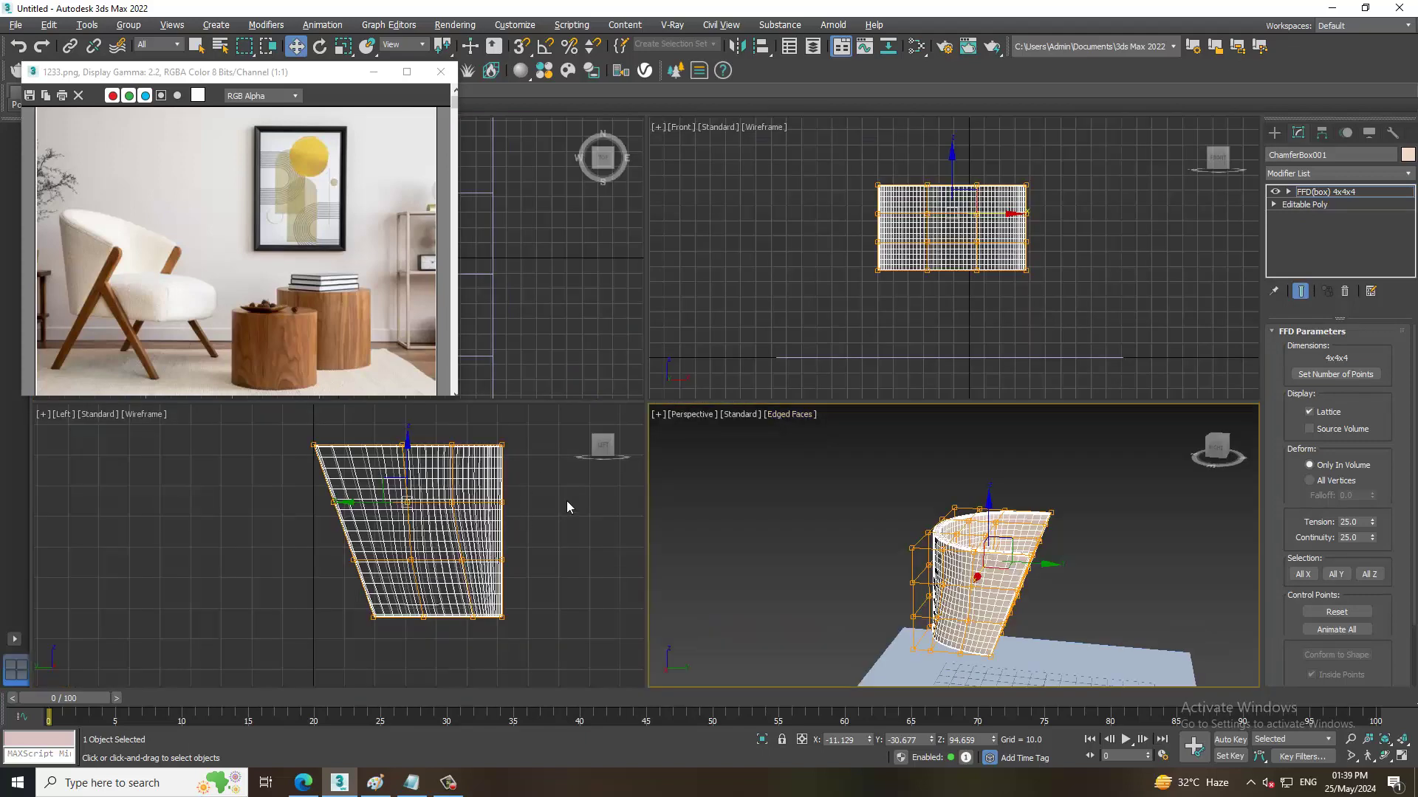
key("alt+w")
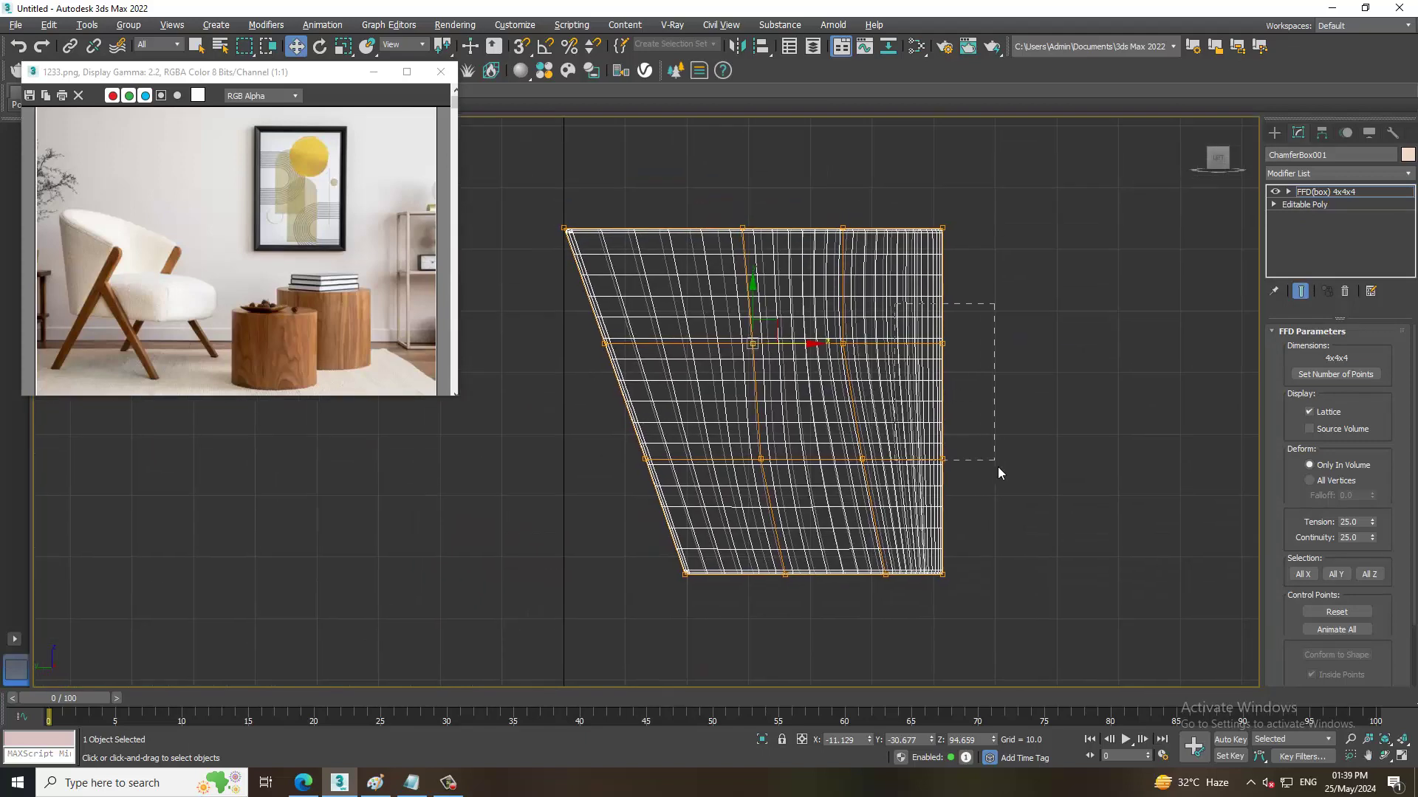
left_click_drag(999, 468, 998, 468)
left_click_drag(994, 407, 1000, 405)
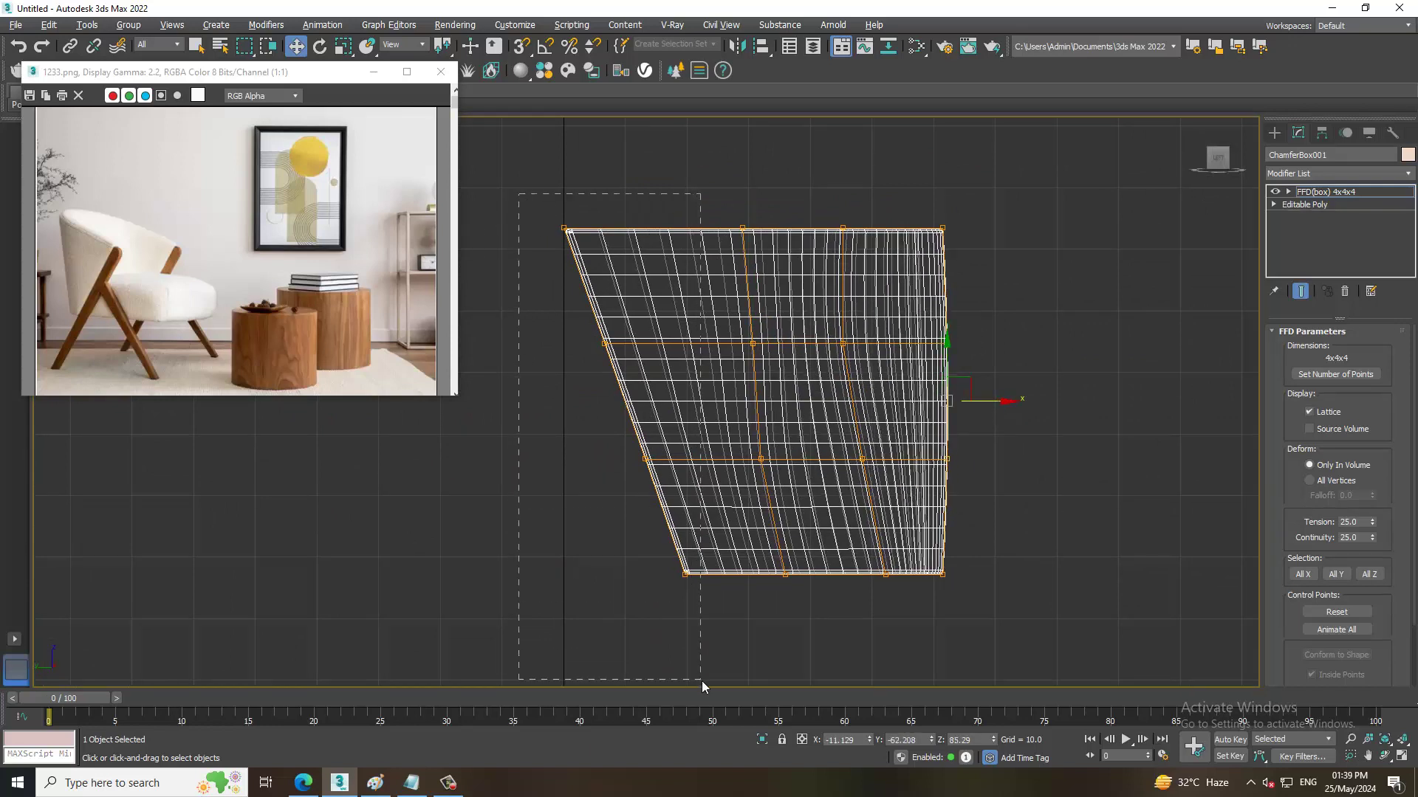
left_click_drag(701, 681, 702, 681)
left_click_drag(658, 405, 654, 407)
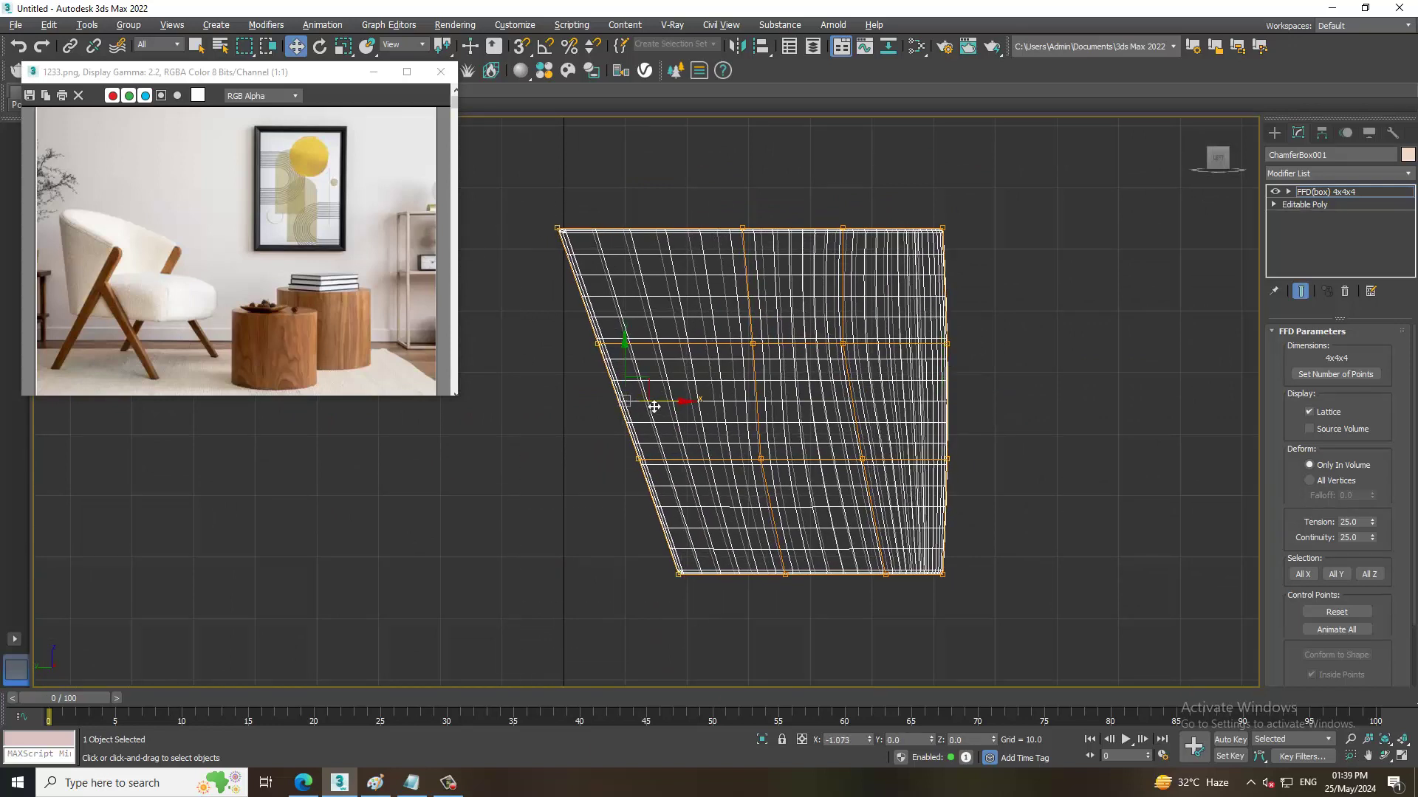
mouse_move(734, 433)
left_mouse_down()
mouse_move(781, 487)
mouse_move(822, 469)
mouse_move(803, 456)
left_mouse_up()
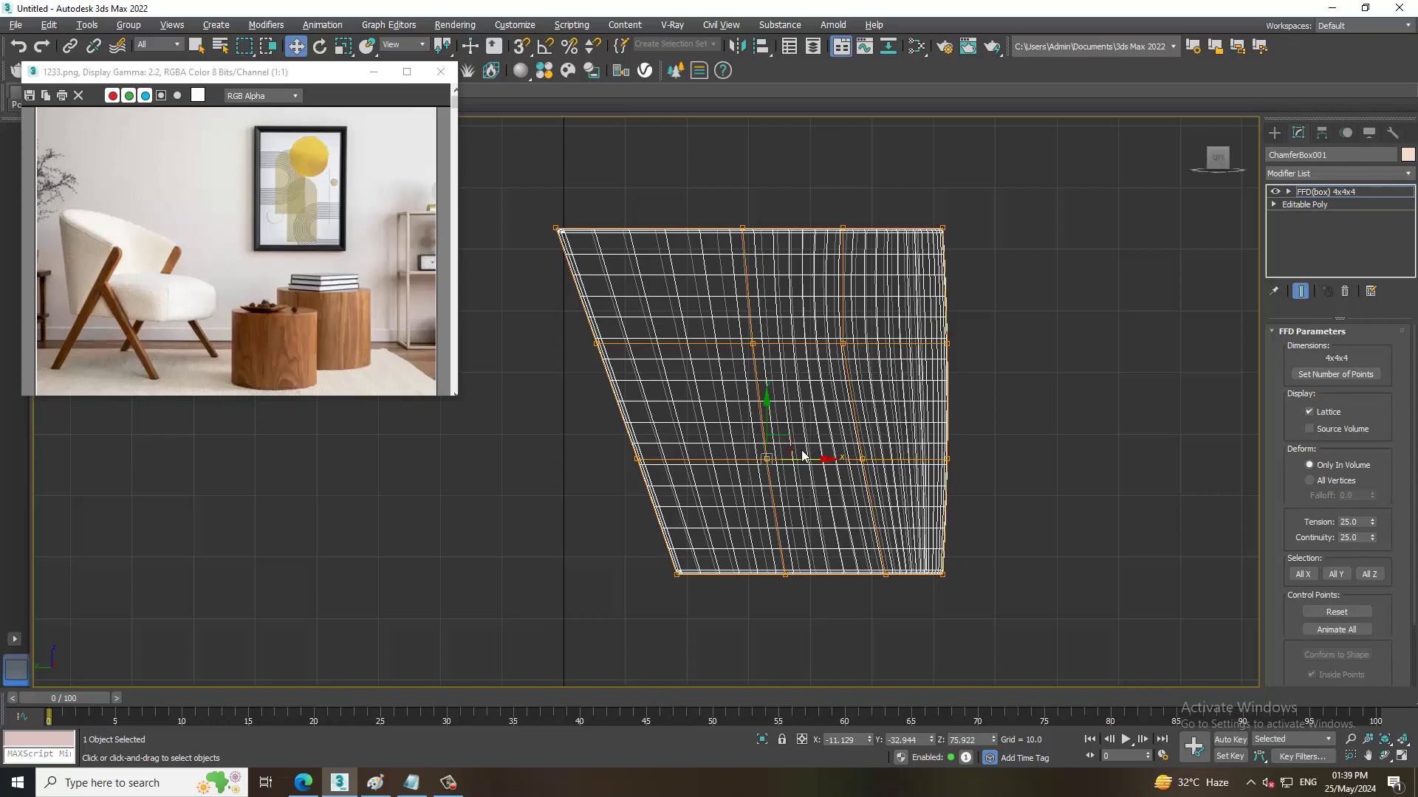
Lower the whole FFD lattice slightly to settle the chair shell.
scroll(896, 451, "down", 4)
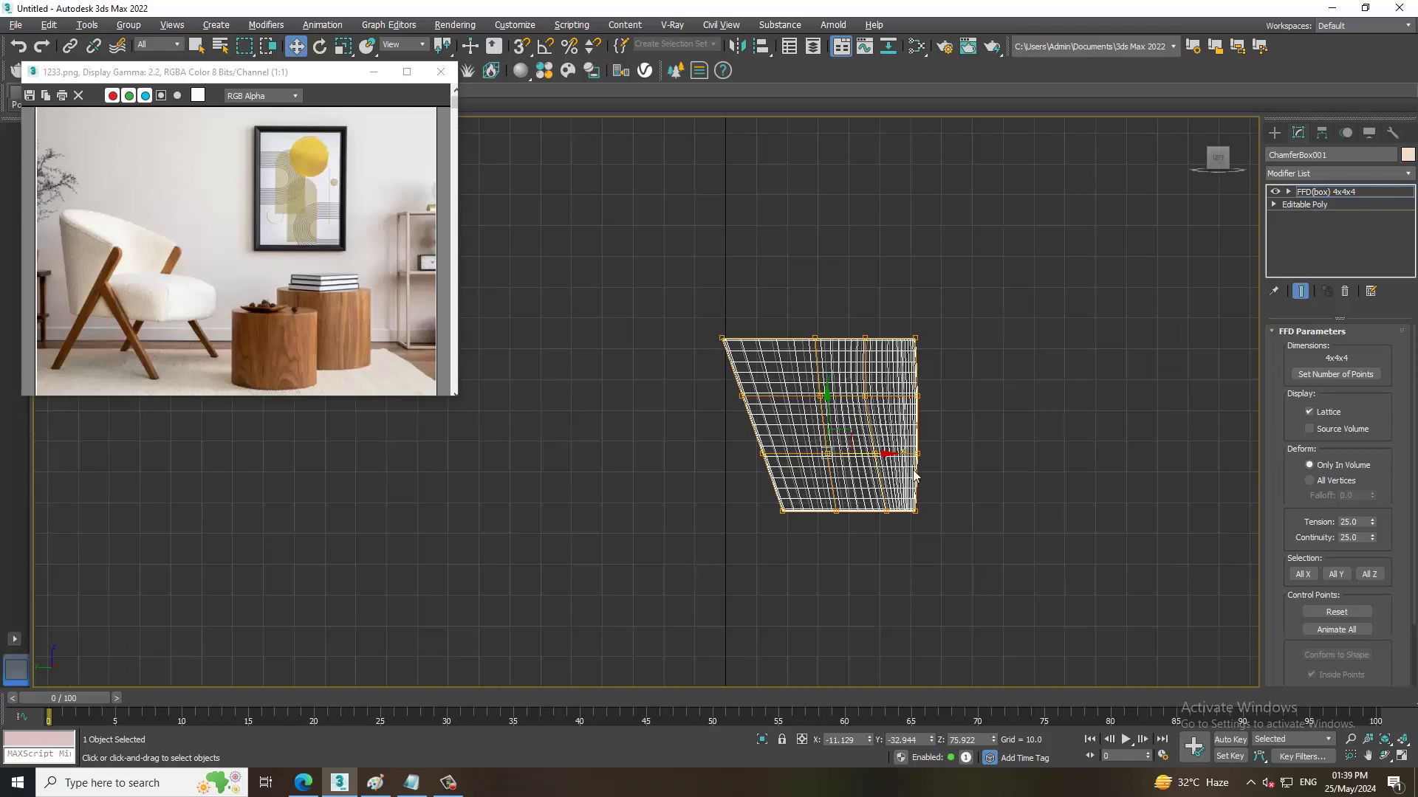
key("alt+w")
key("alt+w")
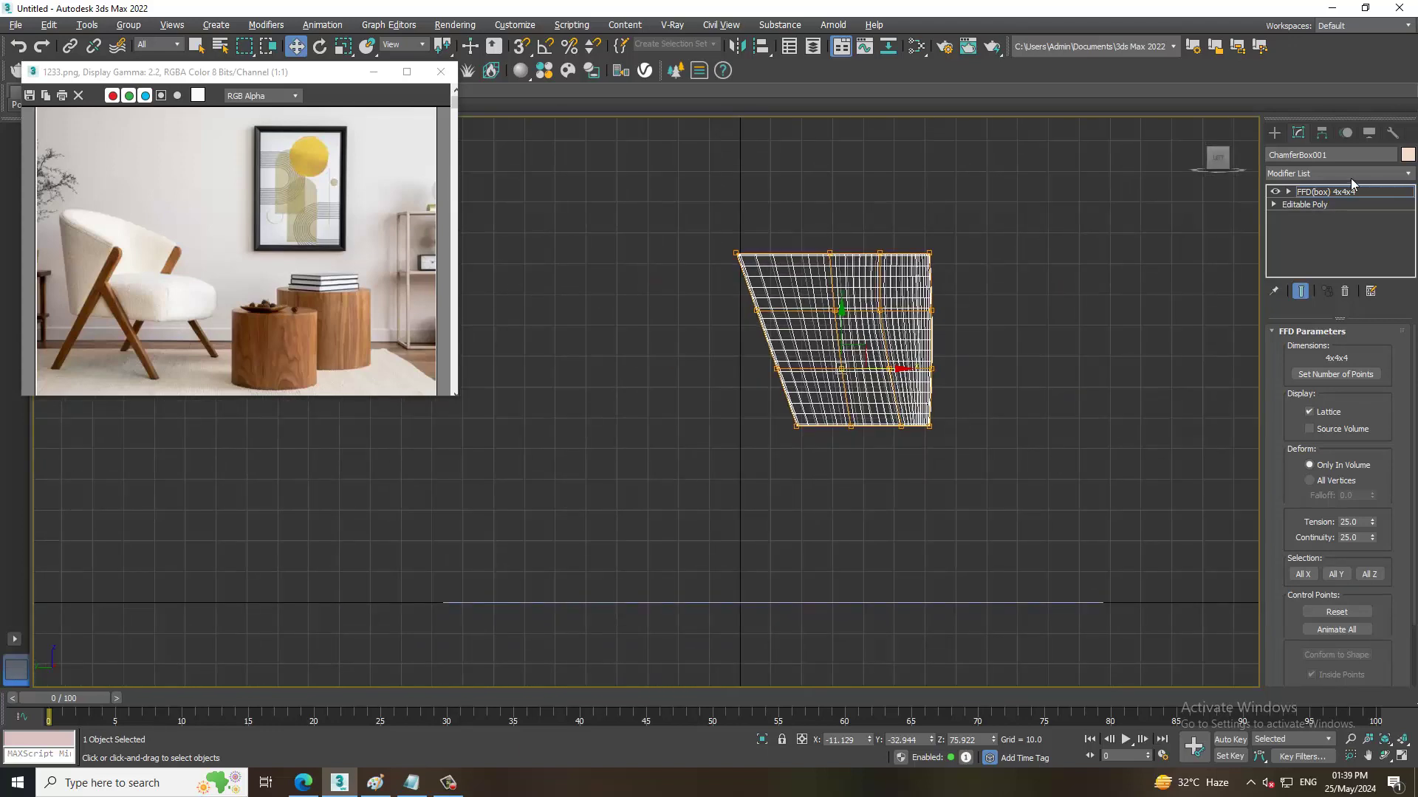
left_click(1330, 193)
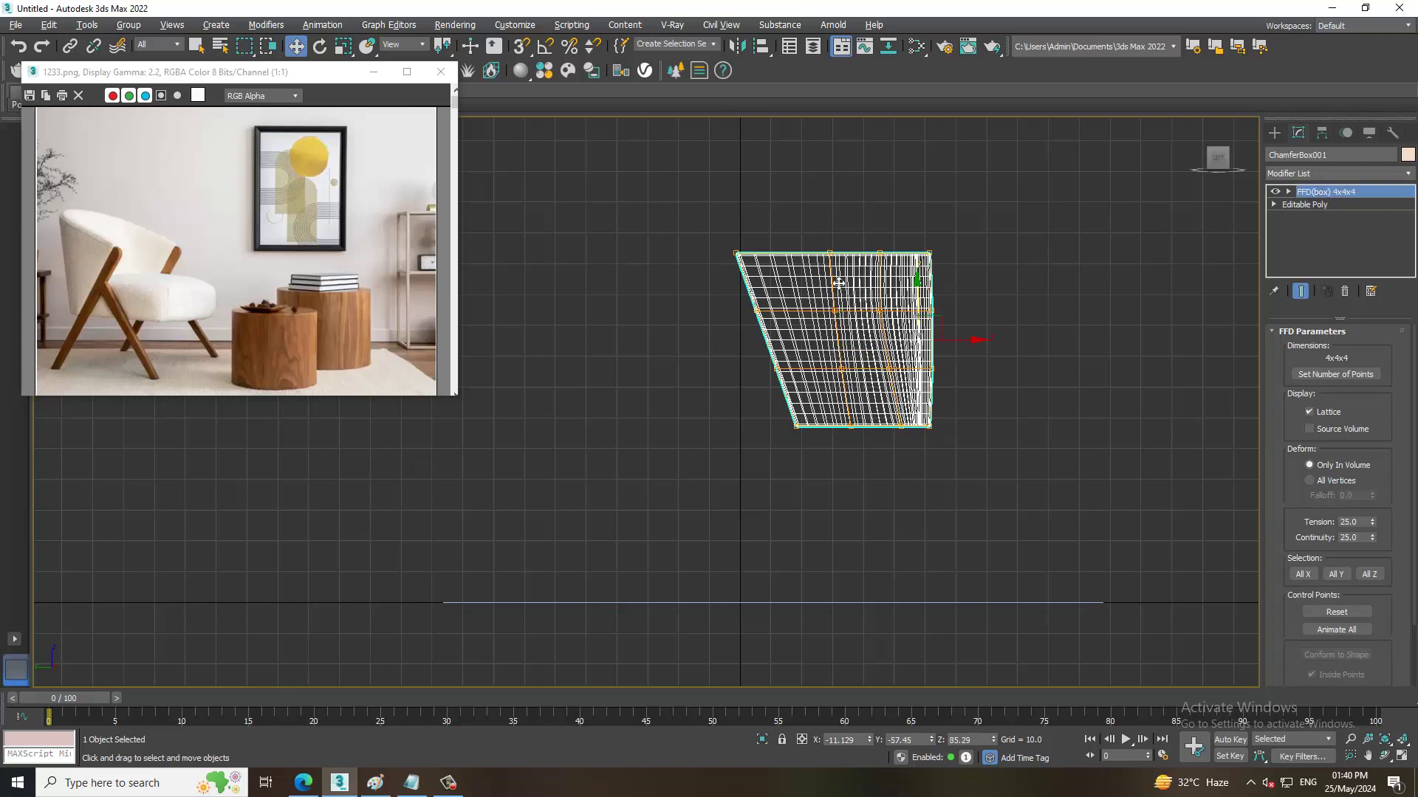
left_click_drag(844, 286, 849, 347)
Enter the FFD Control Points level and raise the top-right lattice points.
left_click(1289, 192)
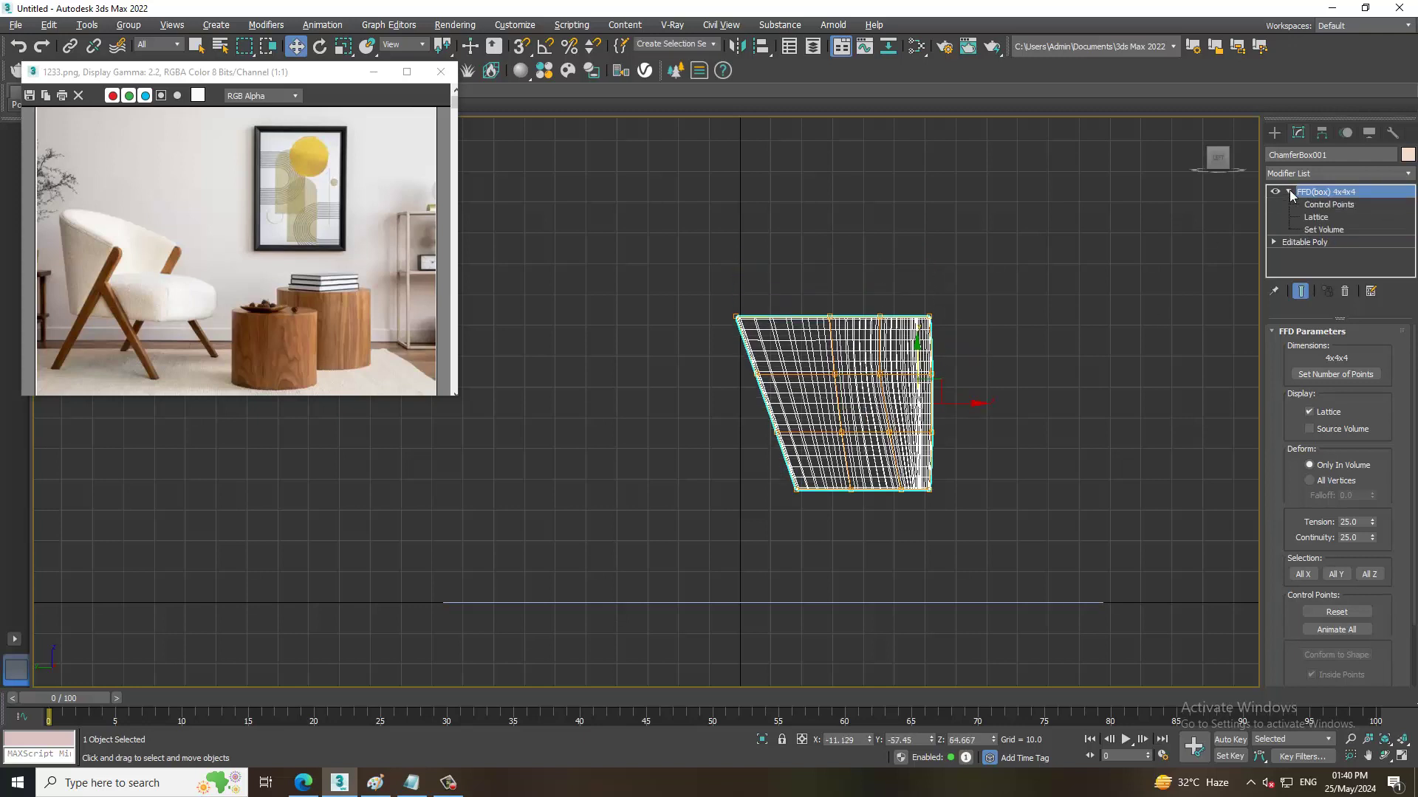
left_click(1329, 205)
left_click_drag(976, 329, 977, 329)
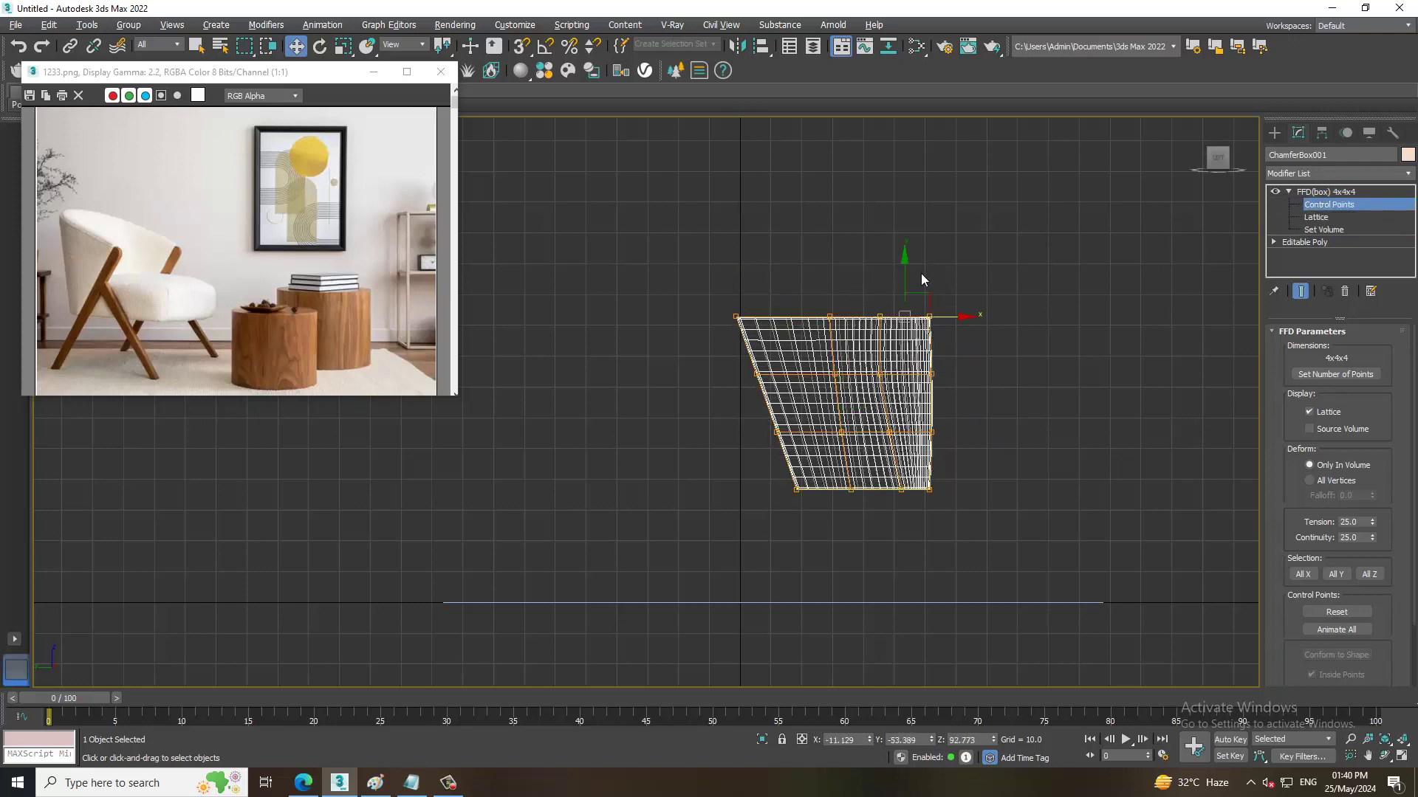
left_click_drag(911, 269, 911, 257)
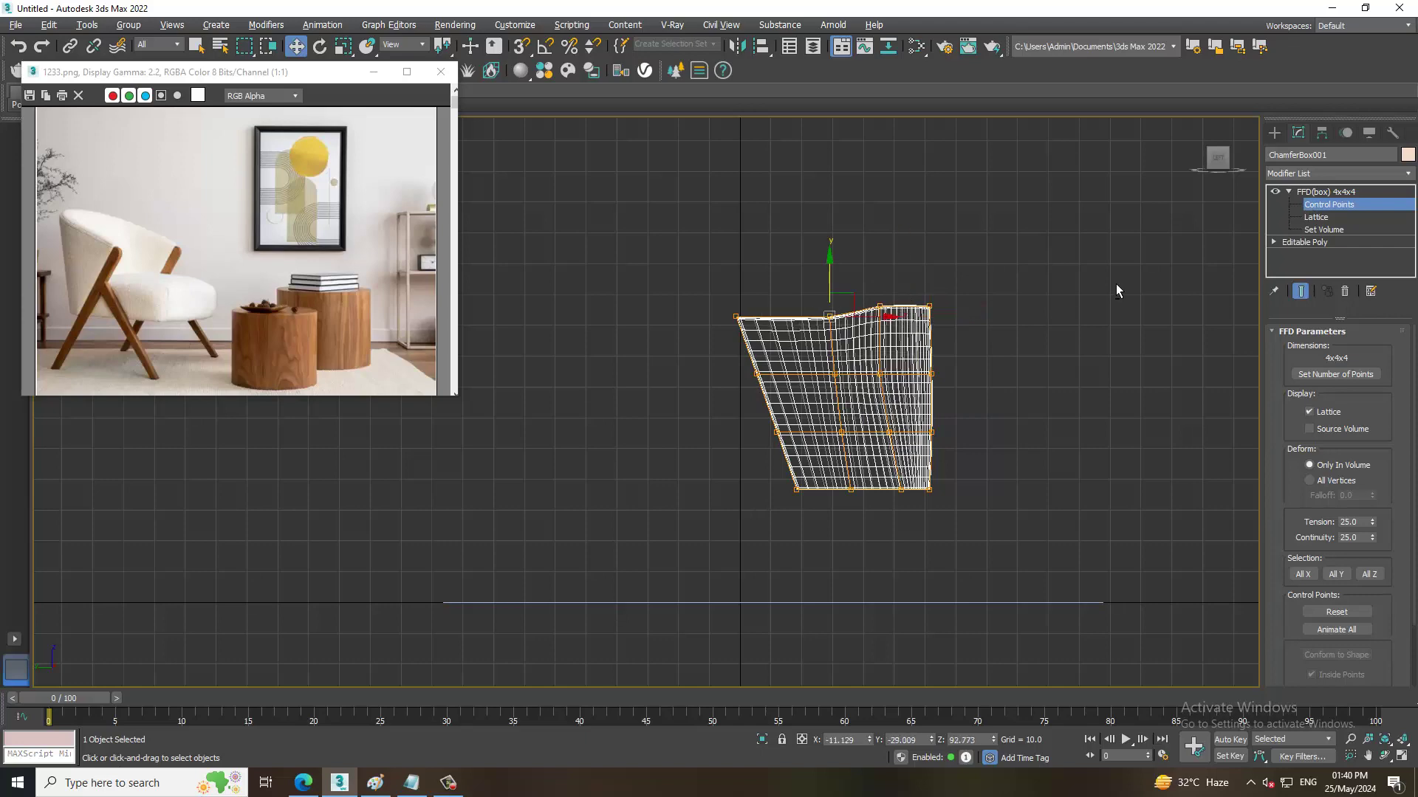
key("alt+w")
right_click(956, 308)
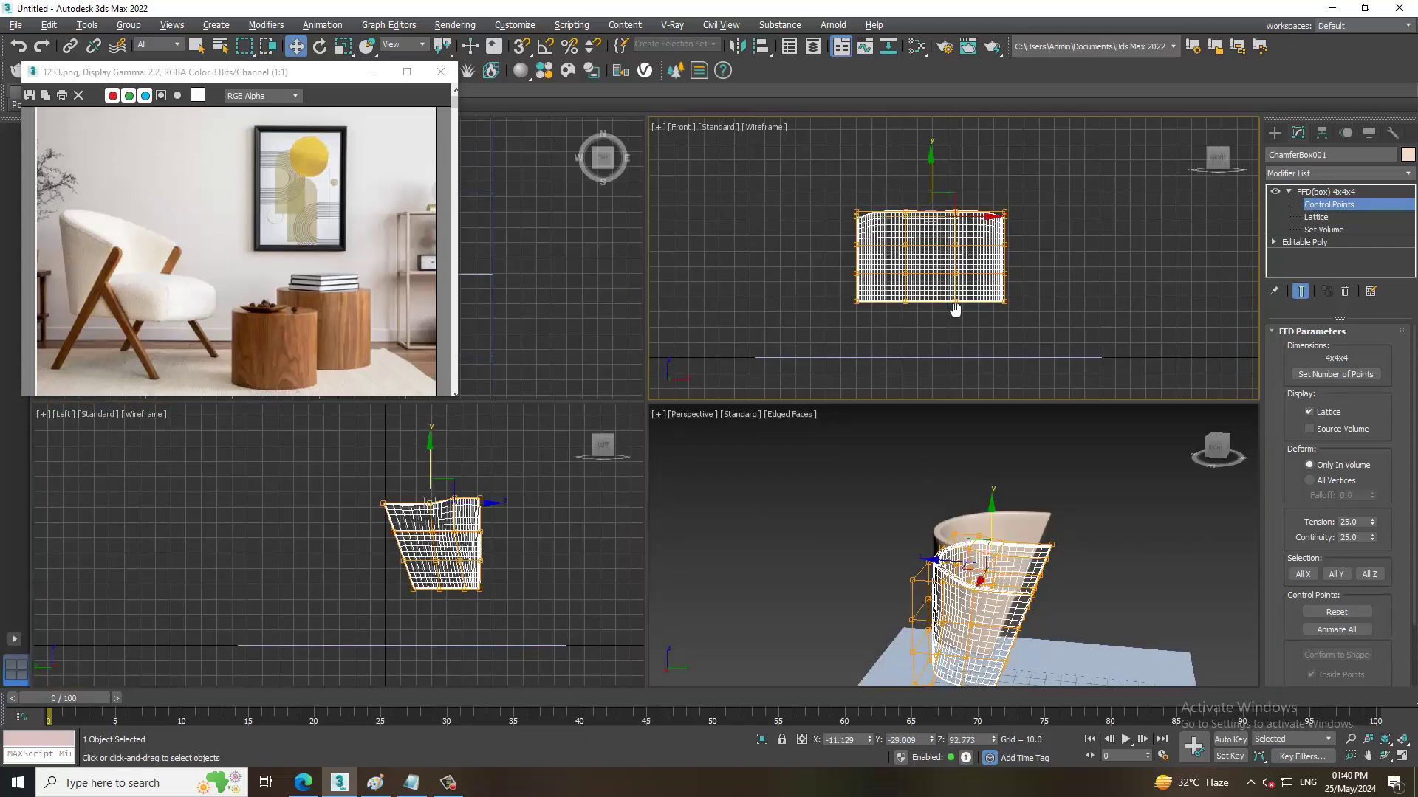
key("alt+w")
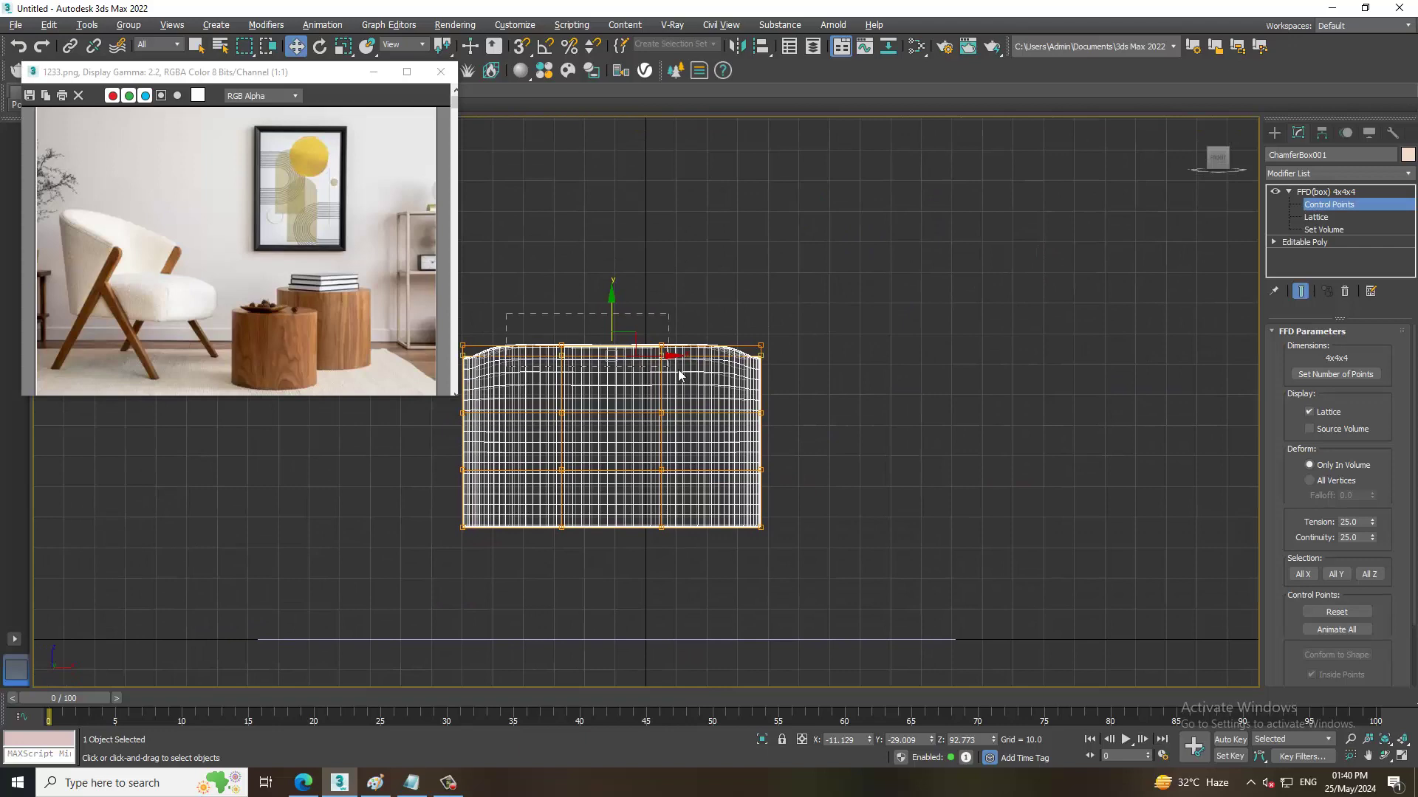
Arch the top edge in Front view and lower the top-middle points to form the dip.
left_click_drag(626, 324, 623, 292)
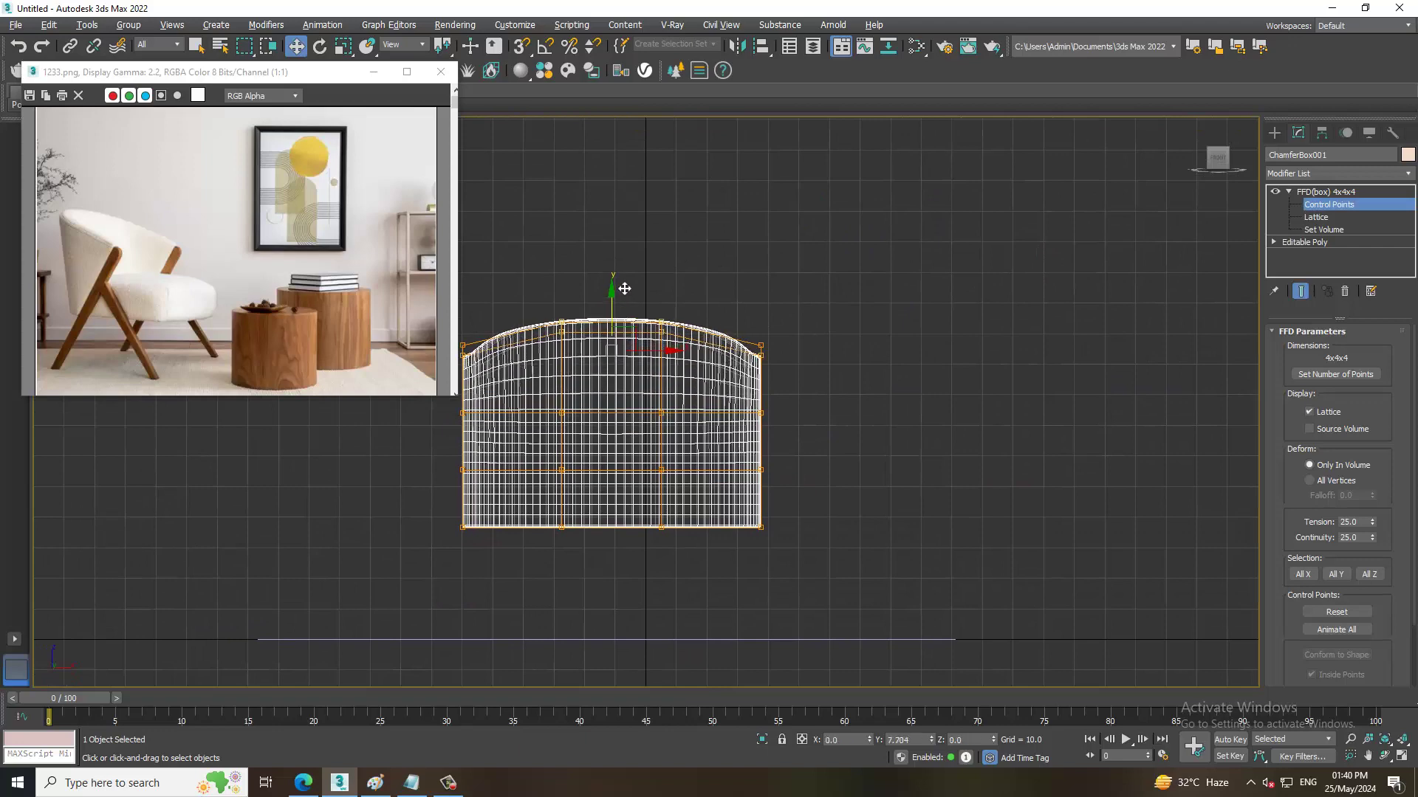
key("alt+w")
key("alt+w")
middle_click_drag(874, 480, 966, 483, "alt")
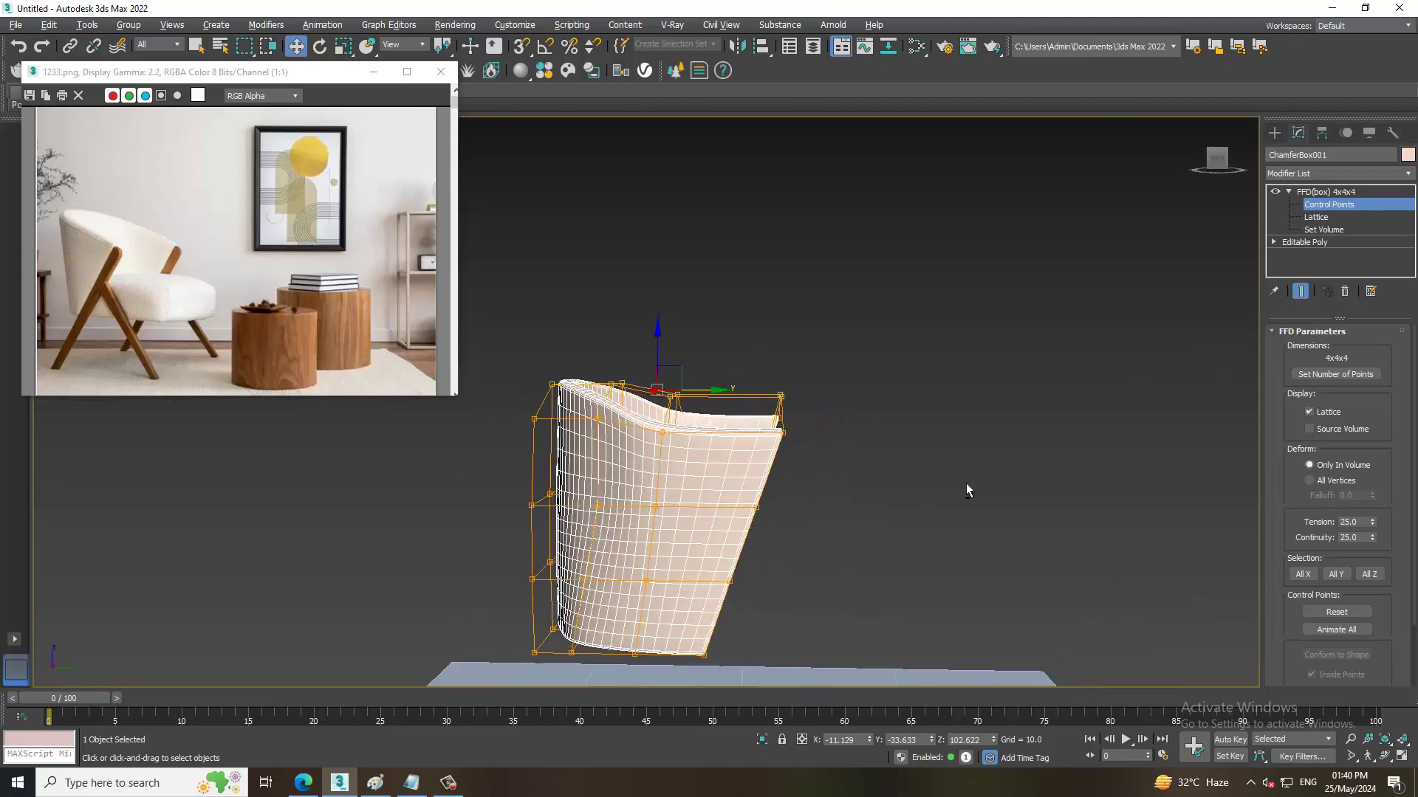
left_click(672, 411)
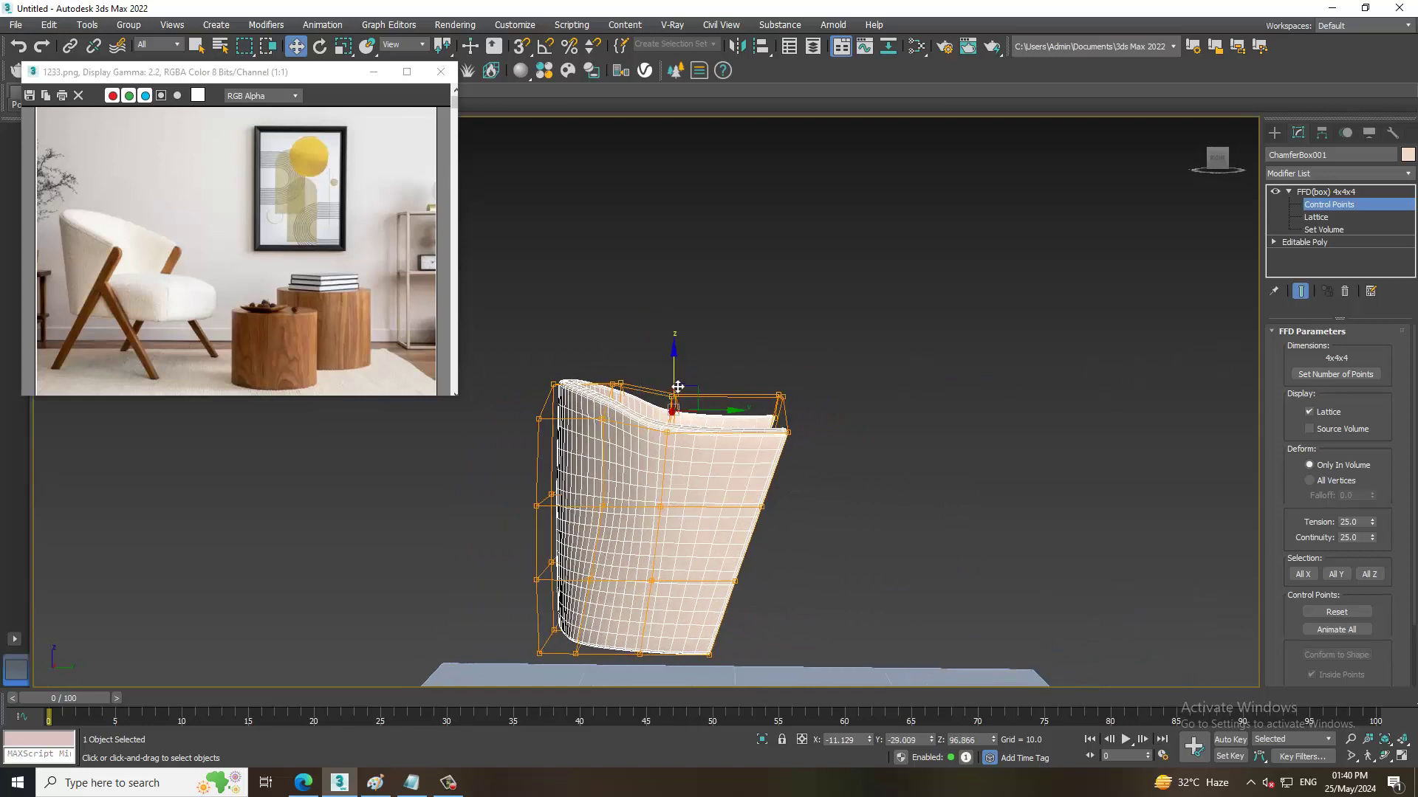
left_click_drag(674, 378, 689, 367)
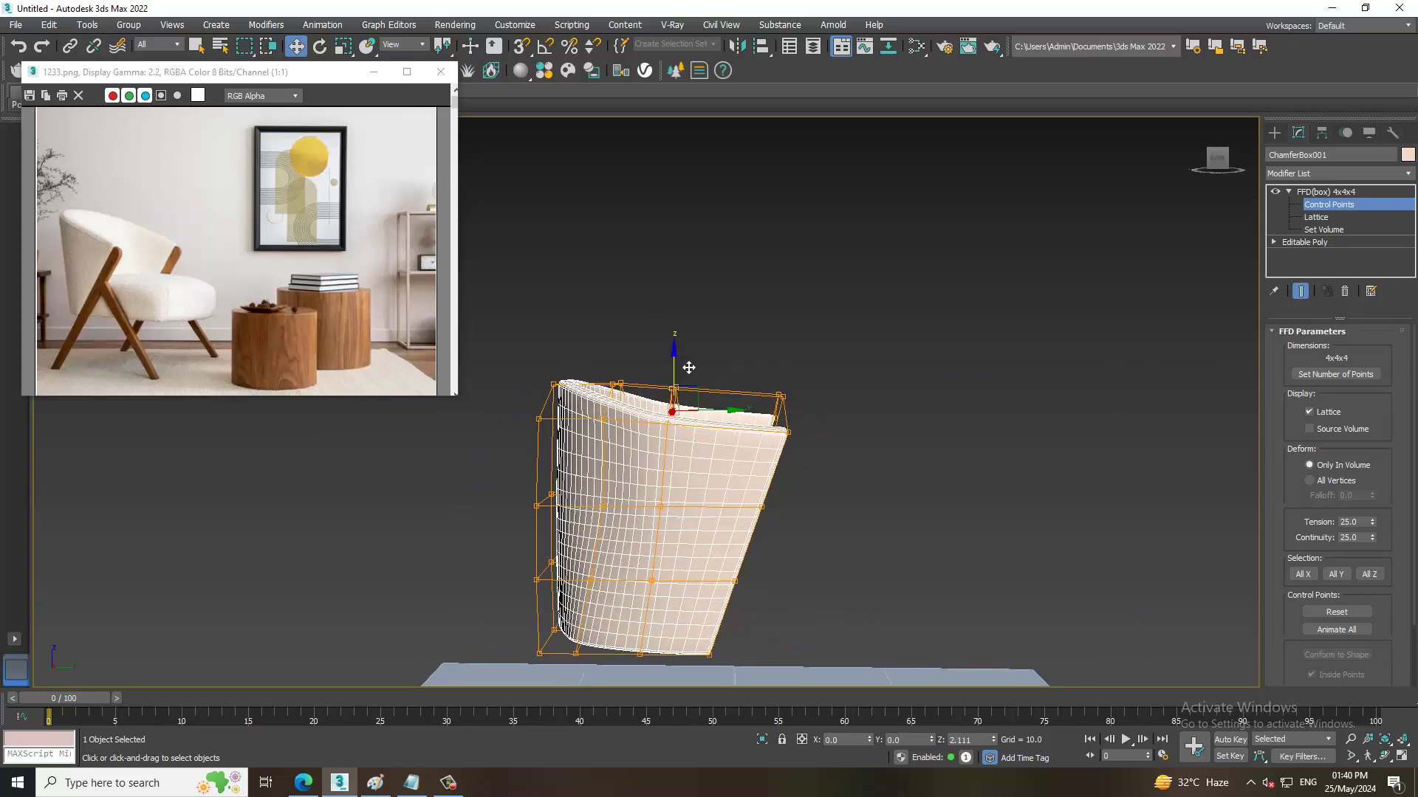
middle_click_drag(733, 393, 707, 379, "alt")
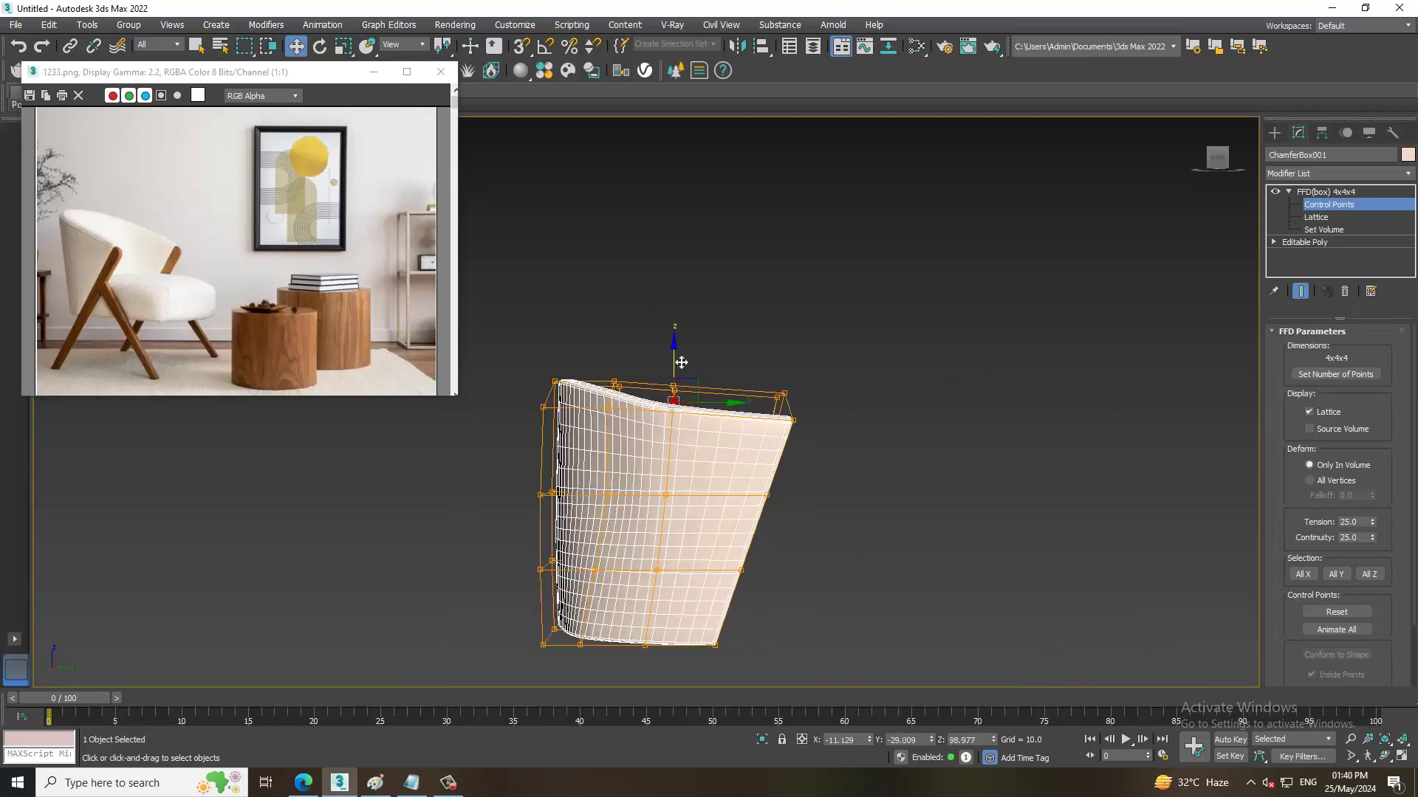
left_click_drag(681, 363, 683, 378)
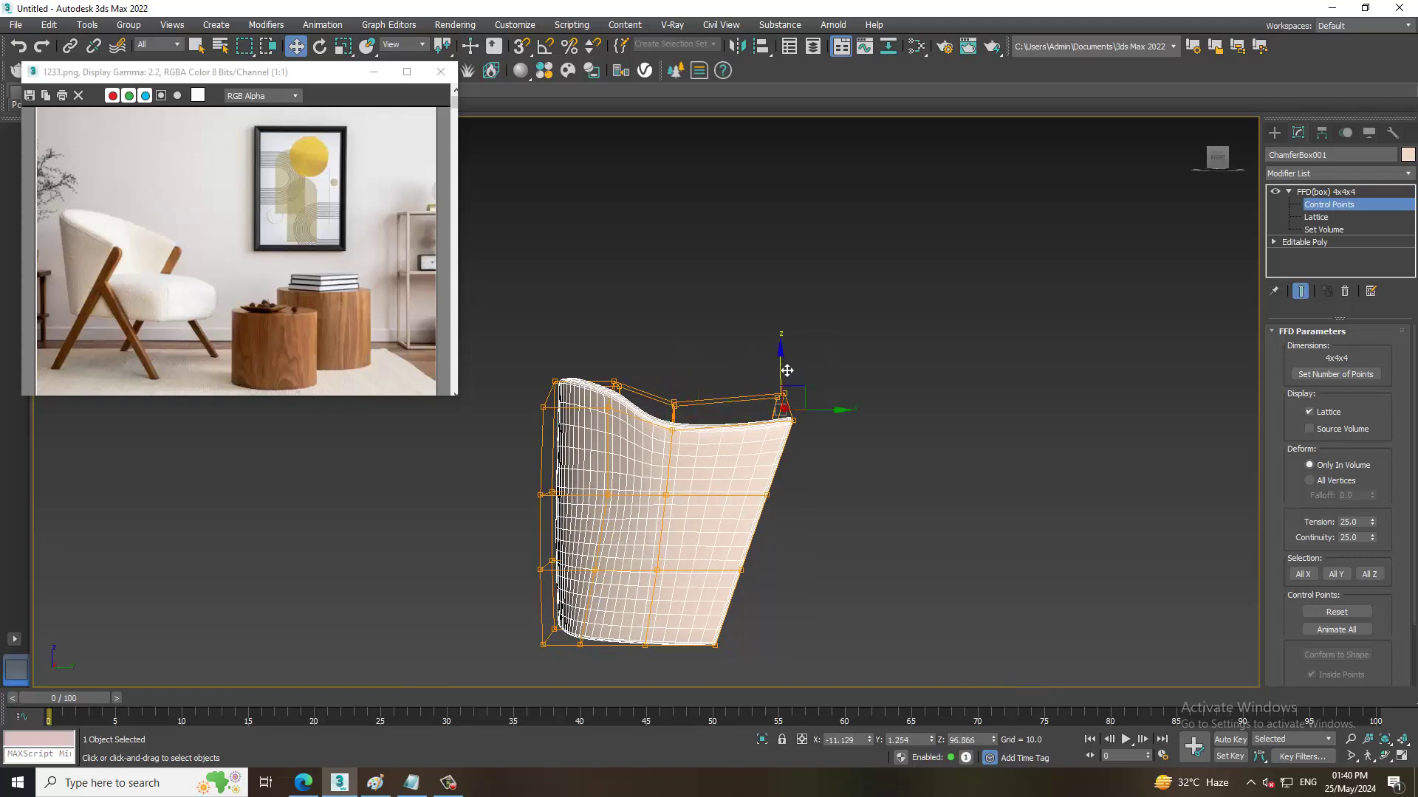
left_click_drag(787, 371, 787, 386)
key("alt+w")
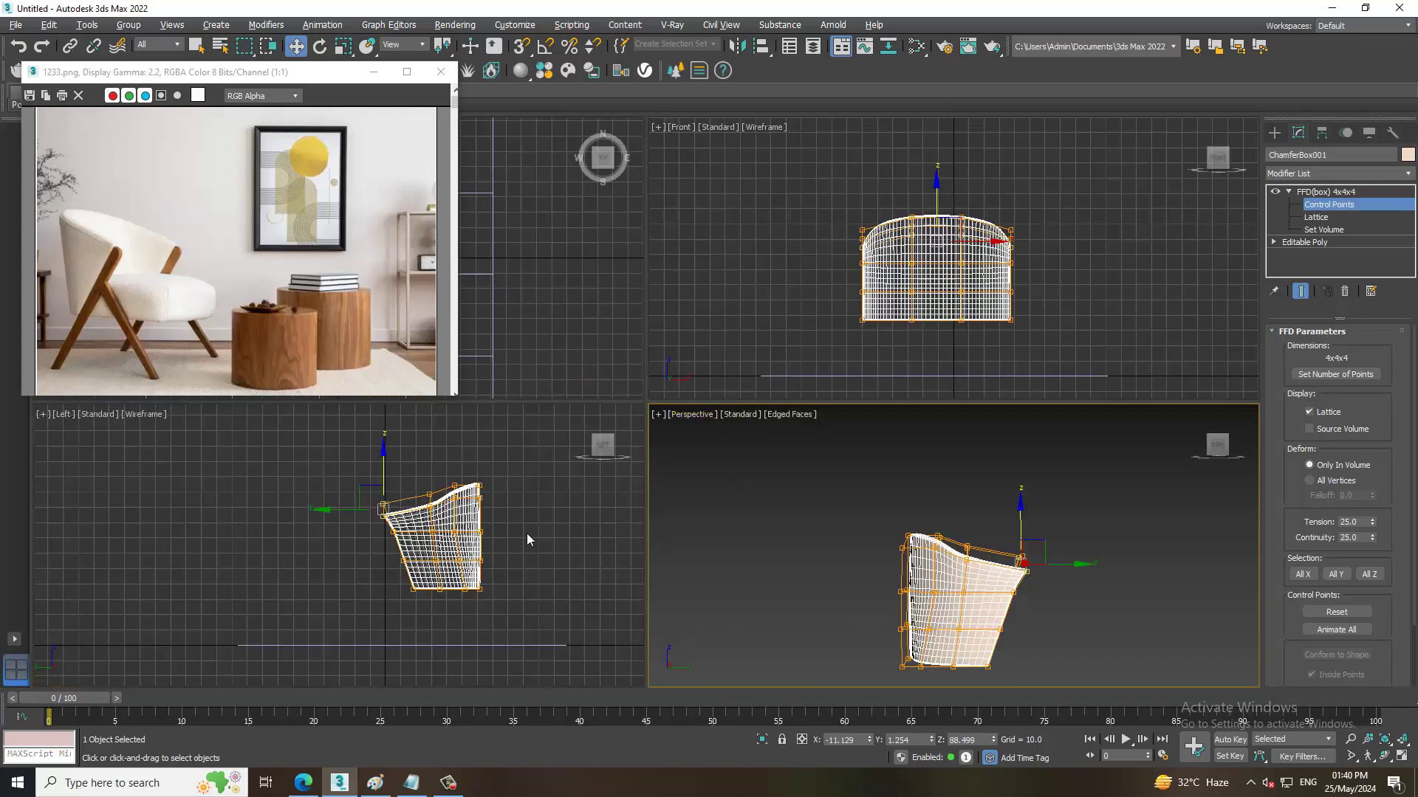
In the Left view, move the top-left and top control points to smooth the back's curve.
key("alt+w")
scroll(576, 458, "up", 5)
middle_click_drag(576, 458, 485, 500)
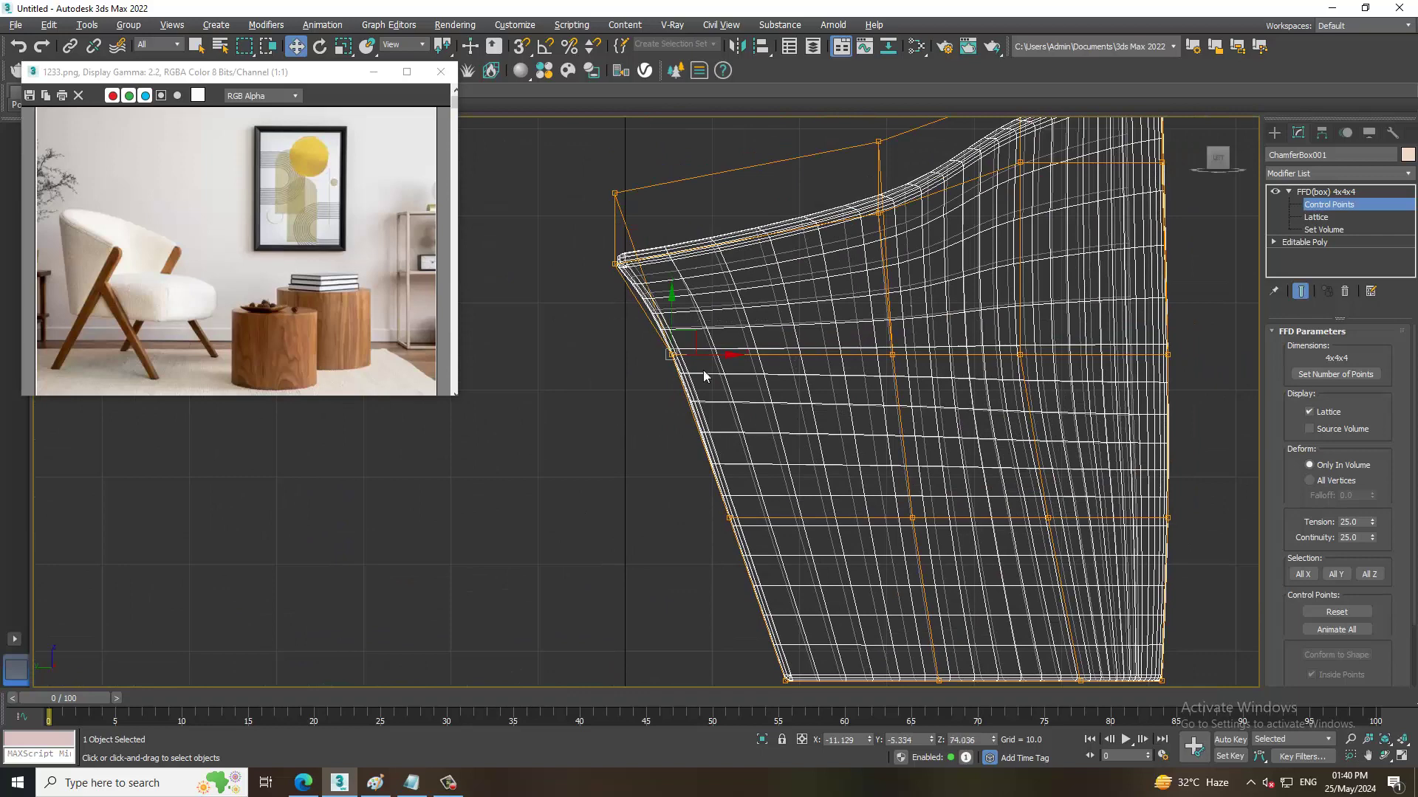
left_click_drag(689, 341, 707, 382)
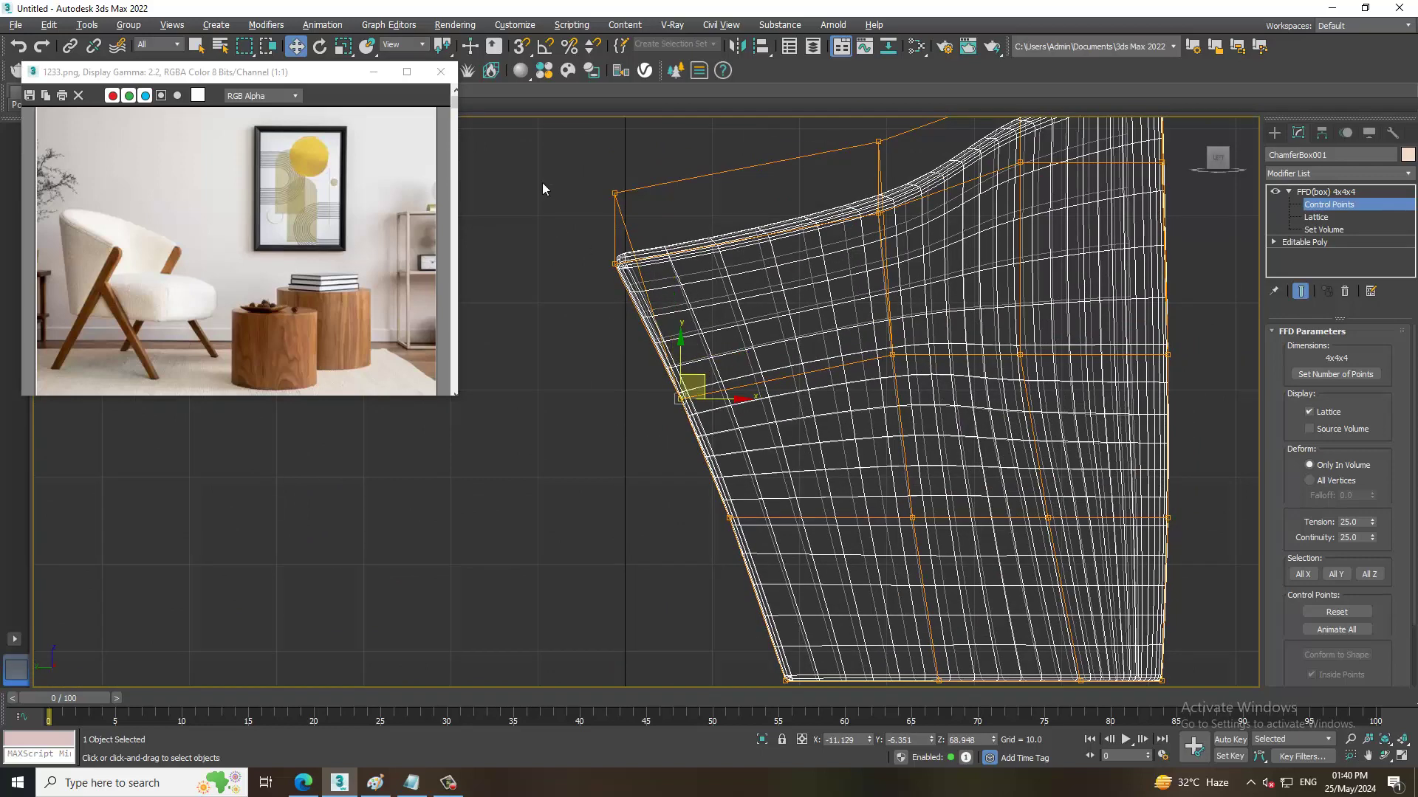
left_click_drag(543, 189, 692, 295)
left_click(652, 240)
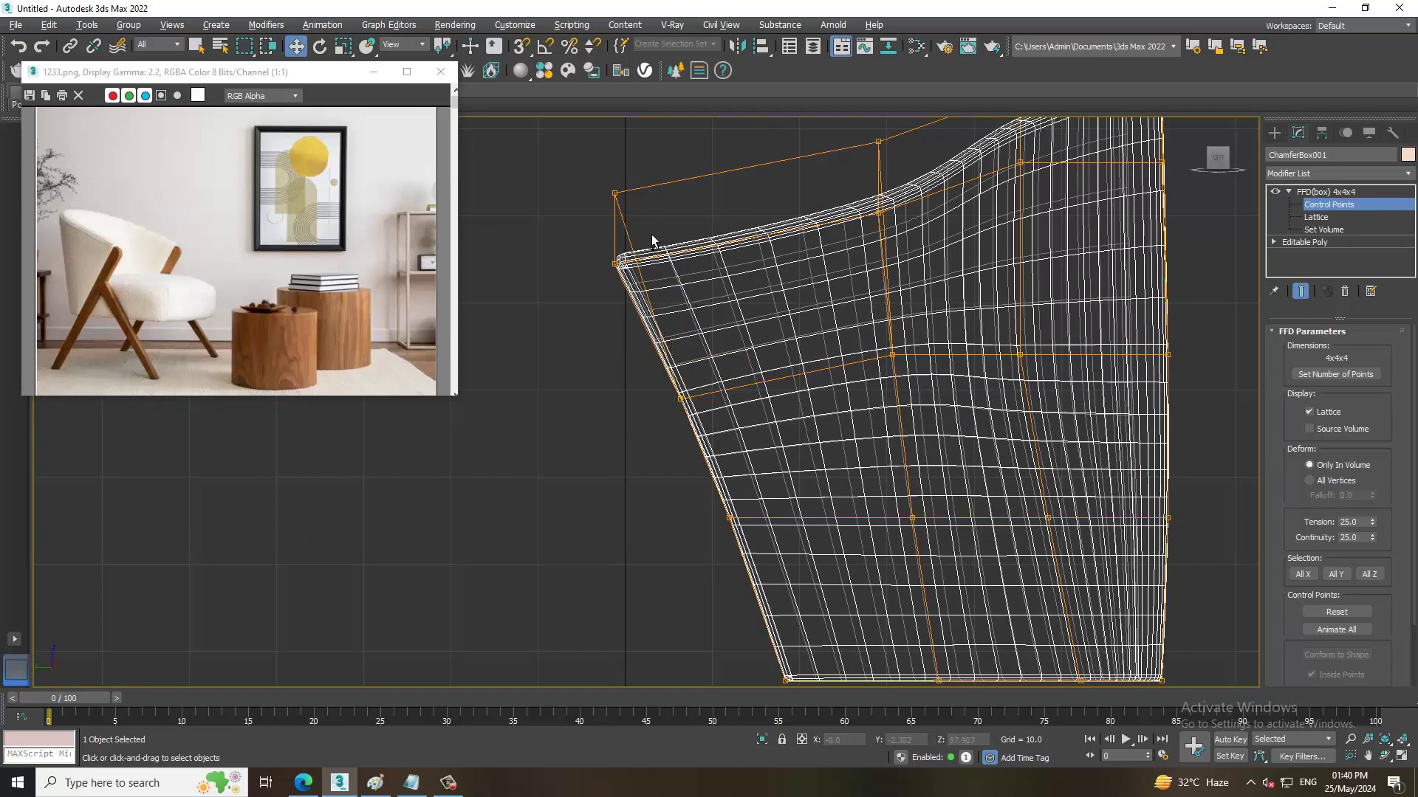
left_click_drag(643, 221, 663, 235)
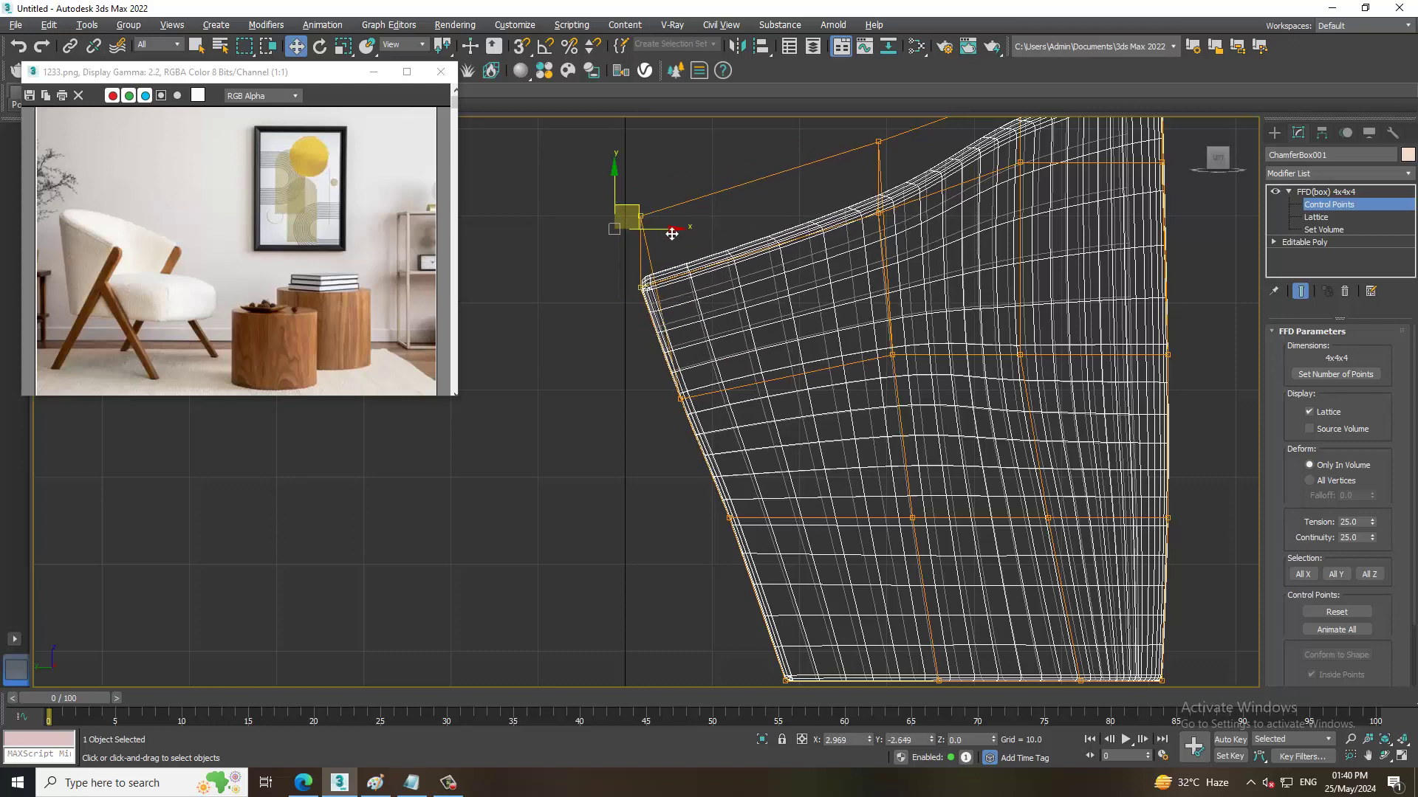
middle_click_drag(664, 234, 773, 222)
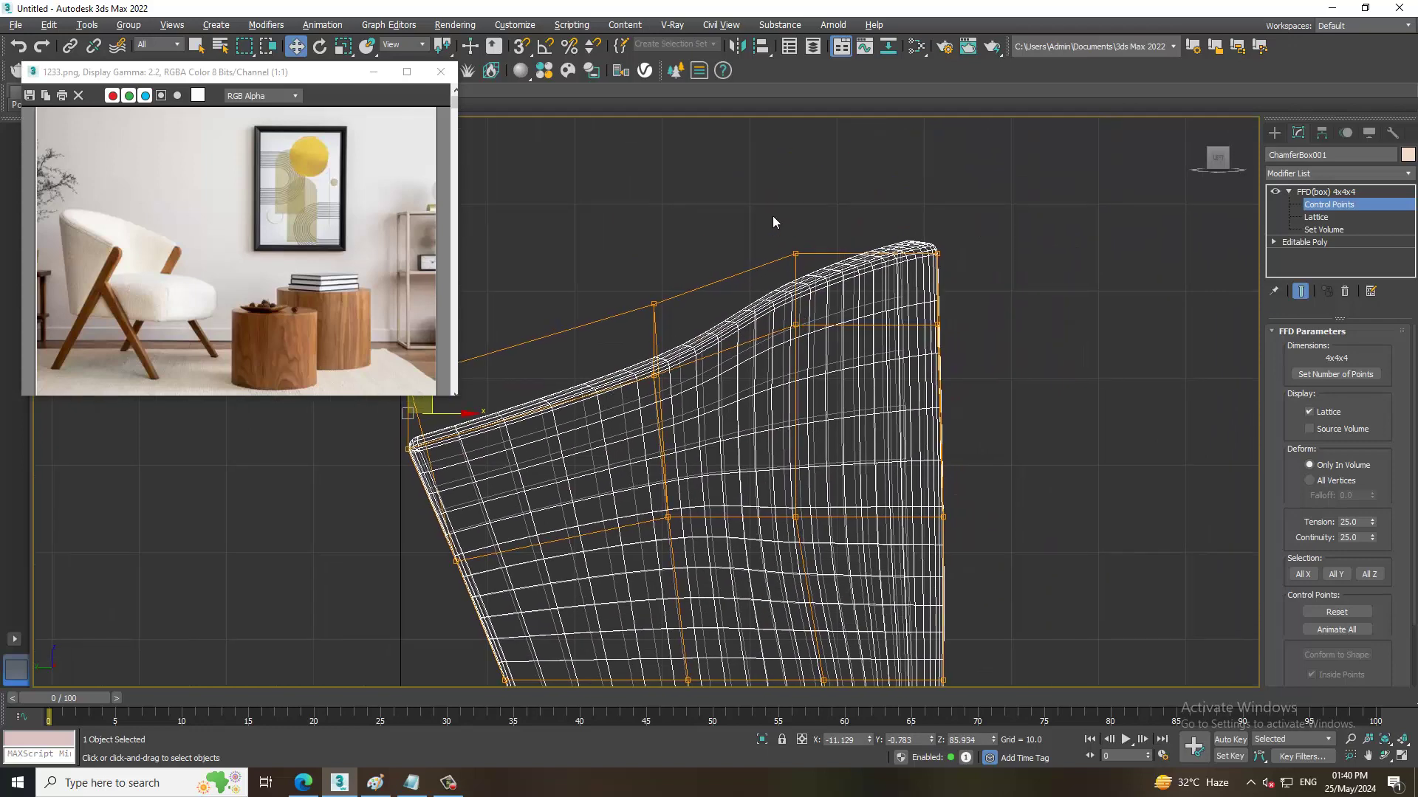
left_click_drag(798, 257, 809, 268)
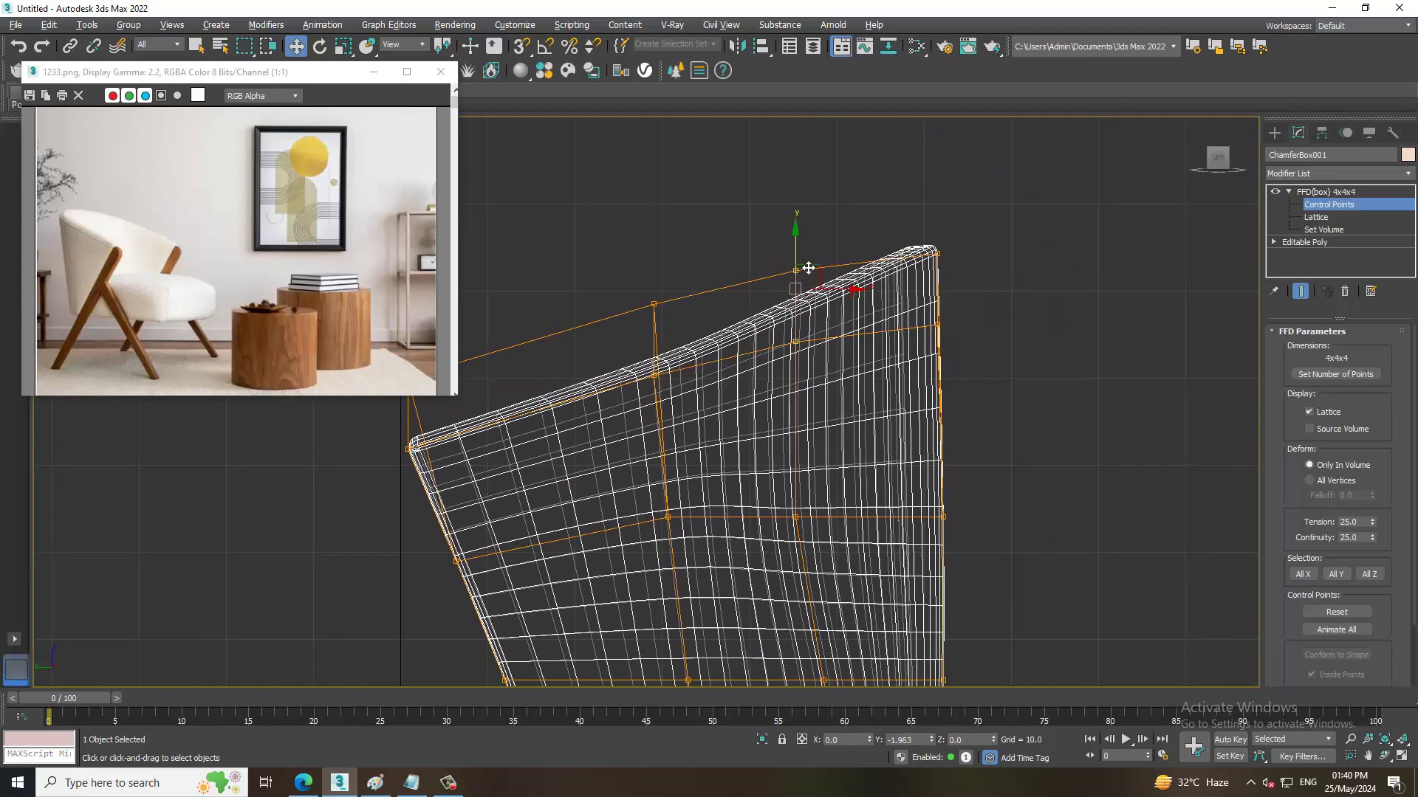
Check the chair in Perspective and nudge a side control point slightly left.
key("alt+w")
key("alt+w")
mouse_move(990, 523)
middle_mouse_down("alt")
mouse_move(721, 541)
mouse_move(753, 475)
mouse_move(1000, 450)
mouse_move(1034, 475)
mouse_move(812, 465)
middle_mouse_up("alt")
key("alt+w")
middle_click_drag(332, 546, 347, 539)
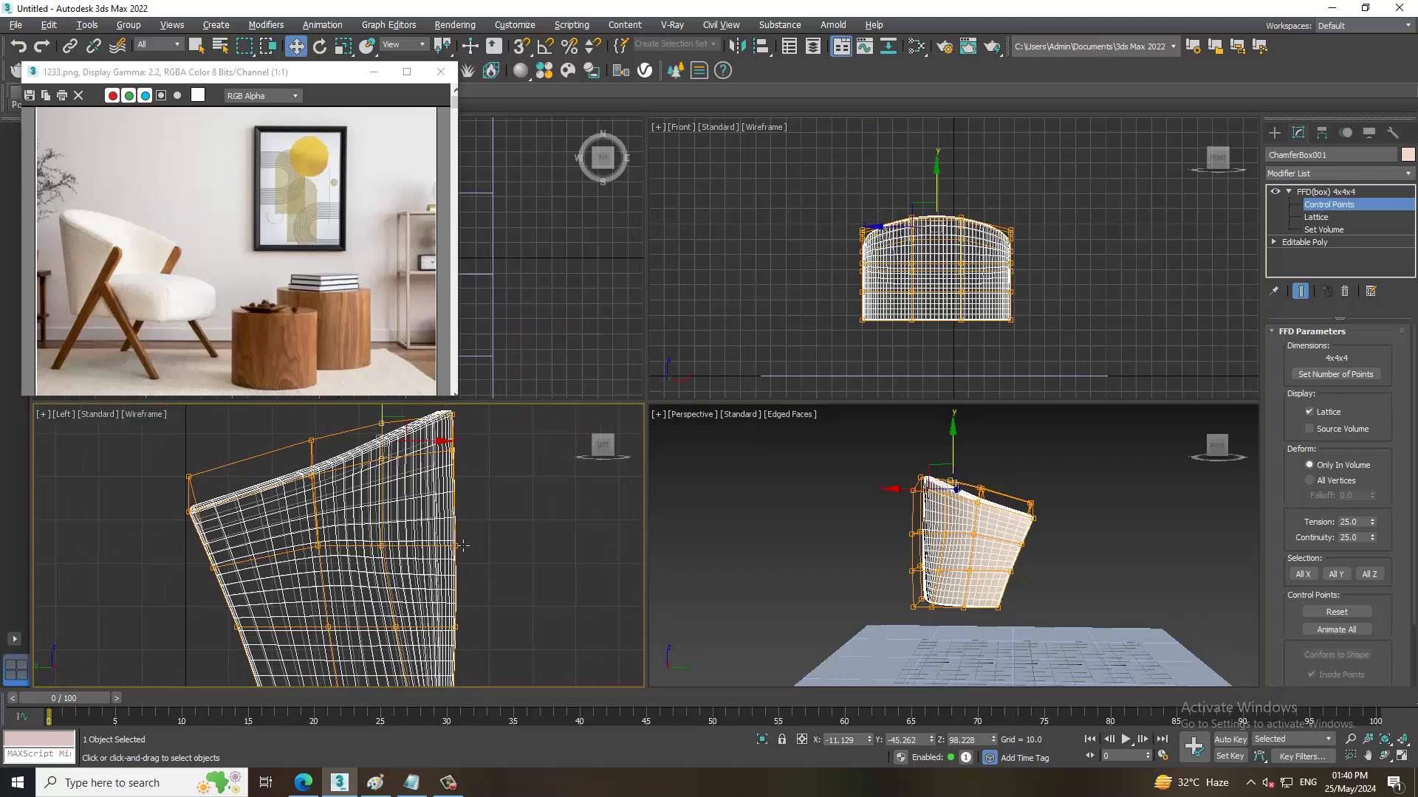
key("alt+w")
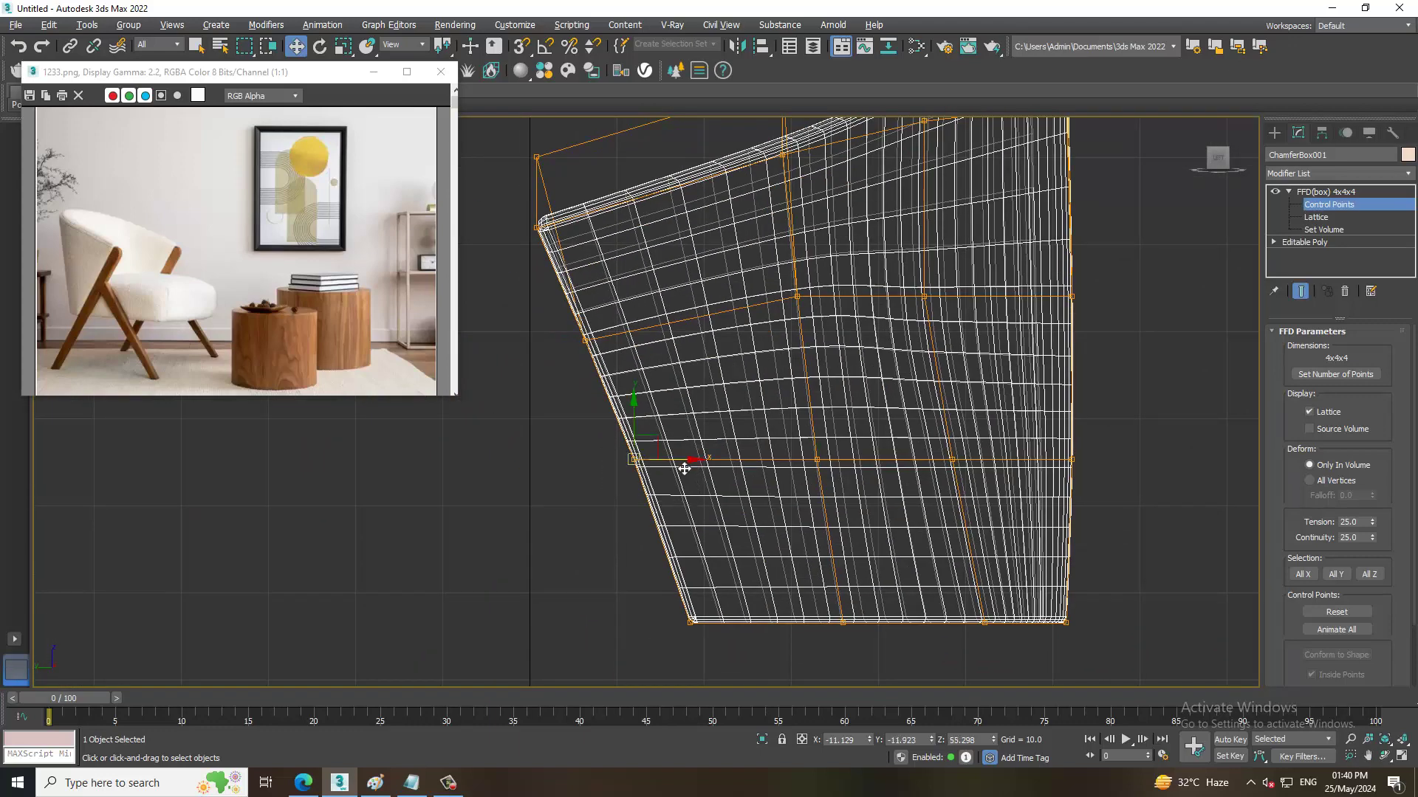
left_click_drag(685, 469, 680, 469)
middle_click_drag(867, 382, 858, 382)
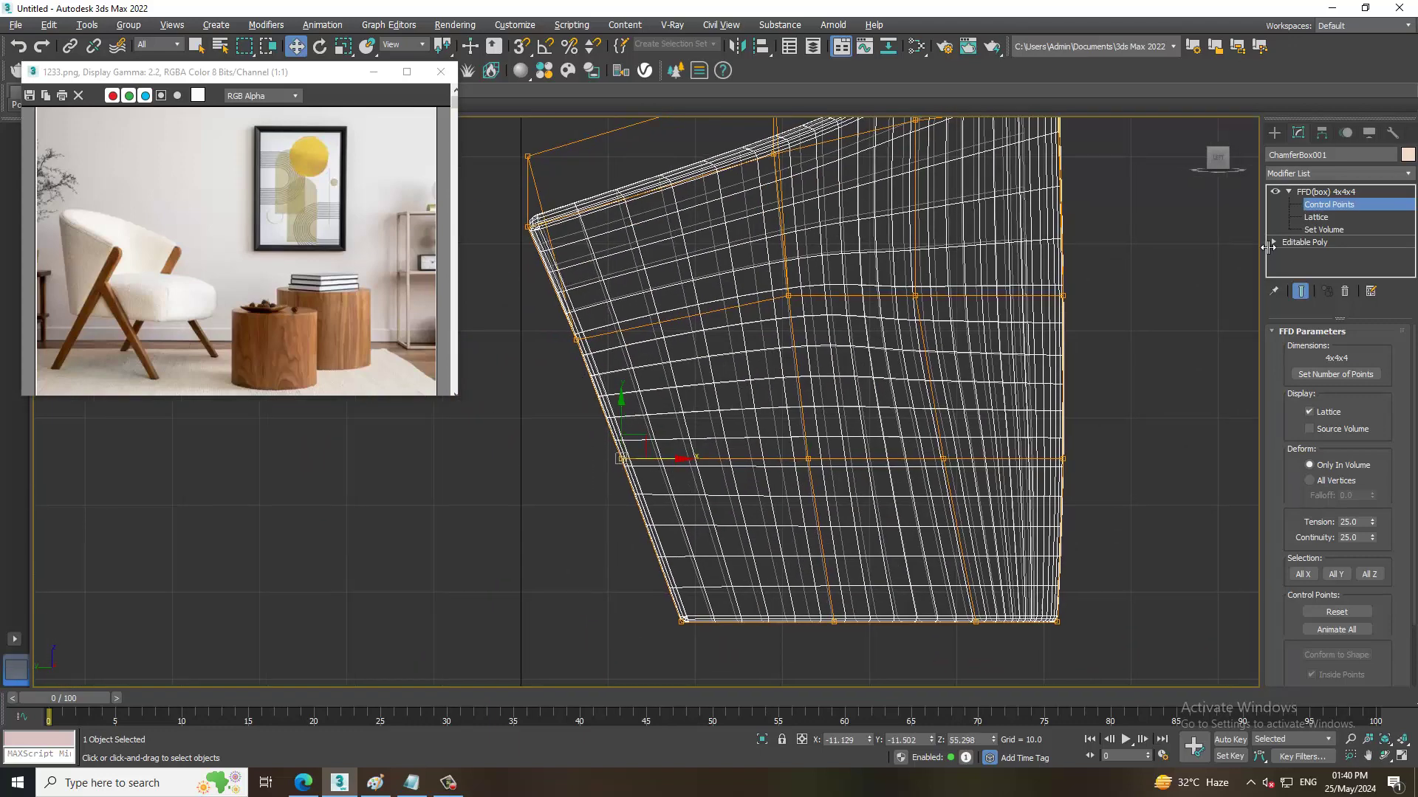
left_click(1274, 133)
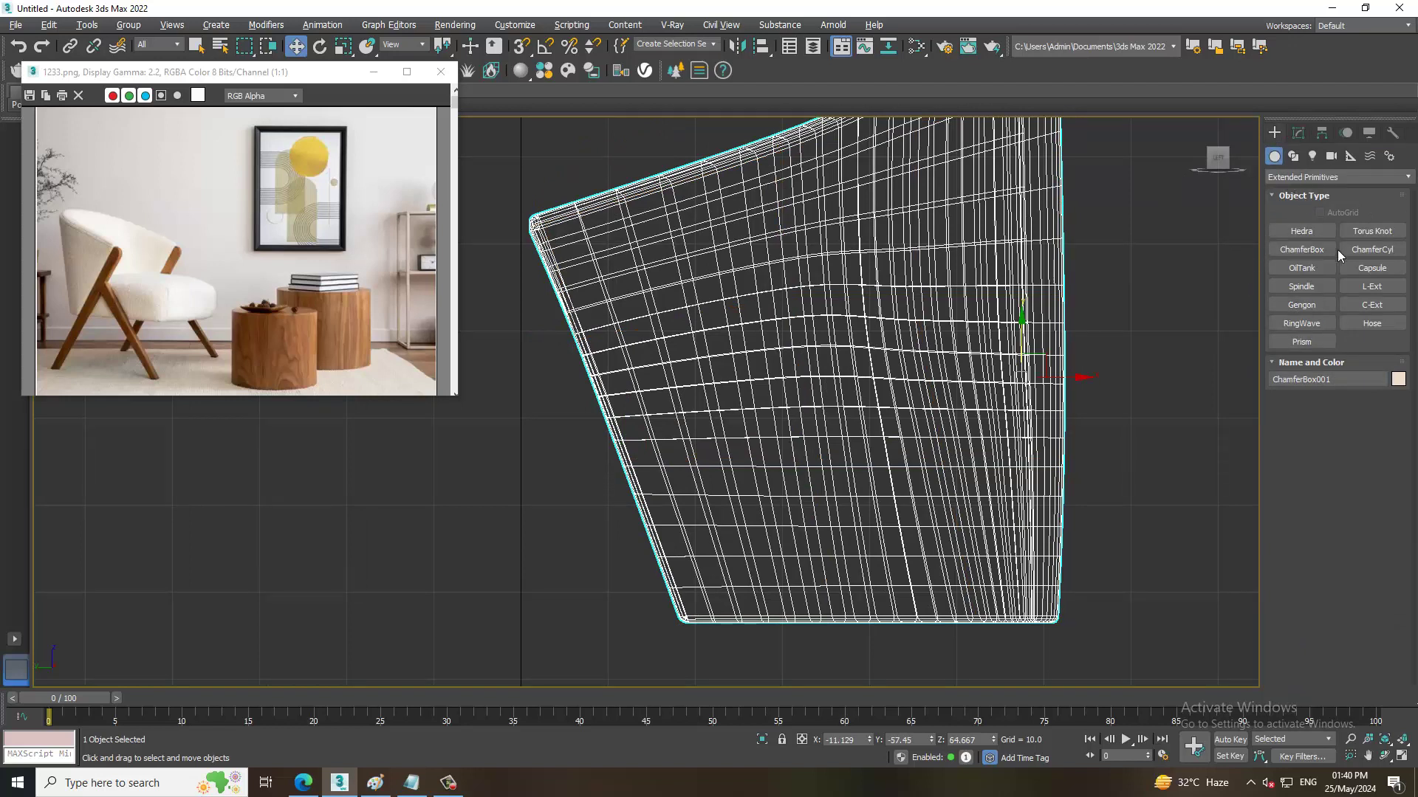
Draw a thin 84.195 x 3.219 Rectangle spline from the chair corner to the floor, then isolate it.
left_click(1292, 158)
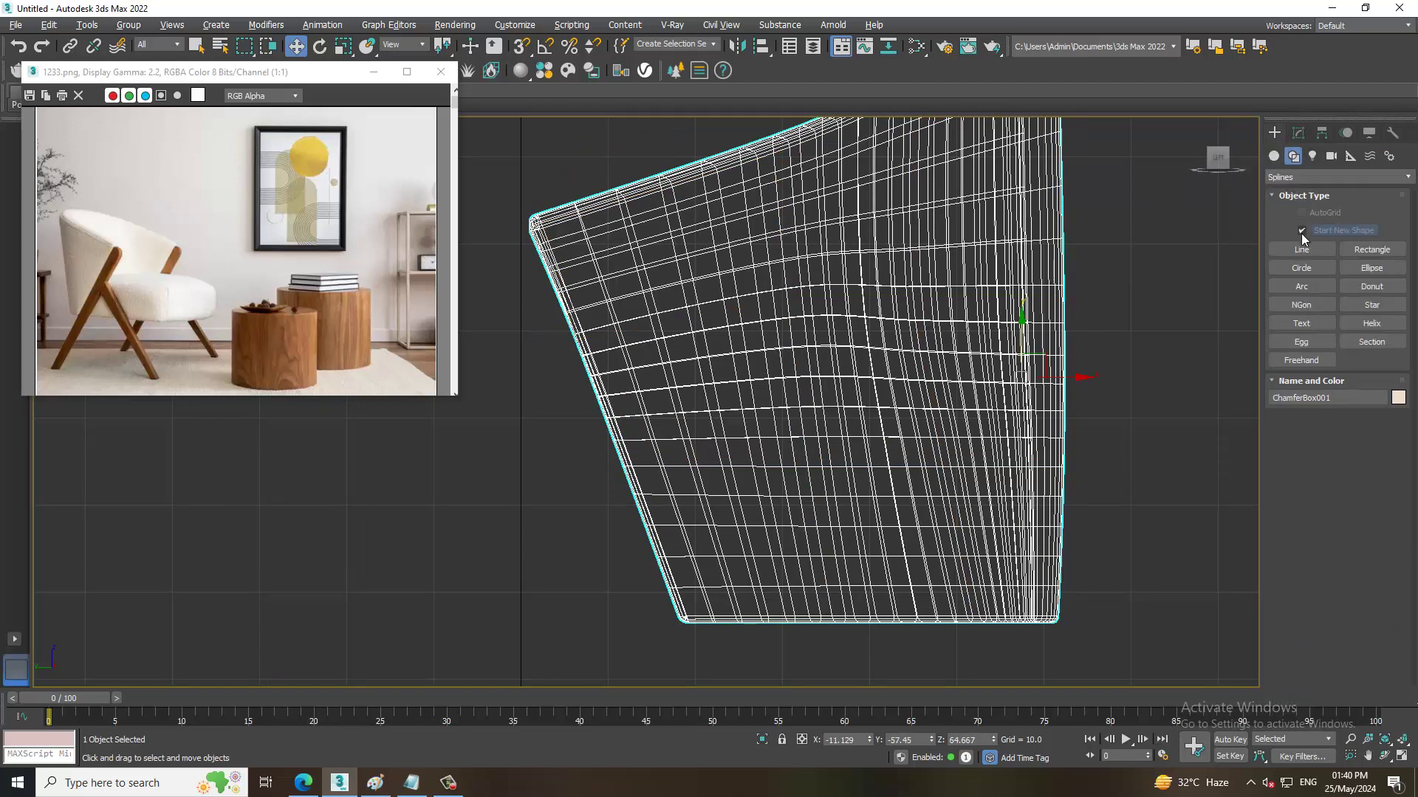
left_click(1367, 251)
scroll(615, 275, "down", 3)
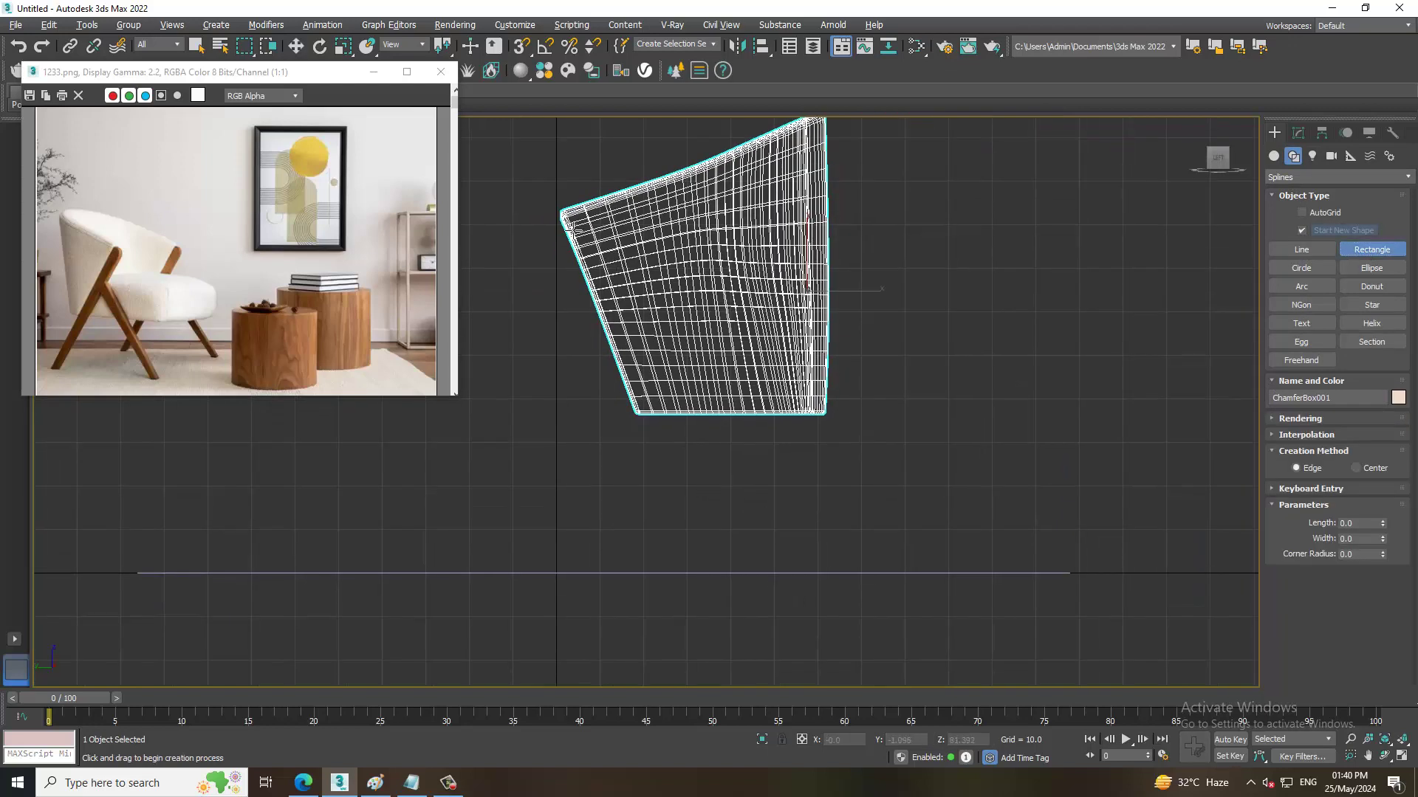
left_click_drag(569, 226, 587, 598)
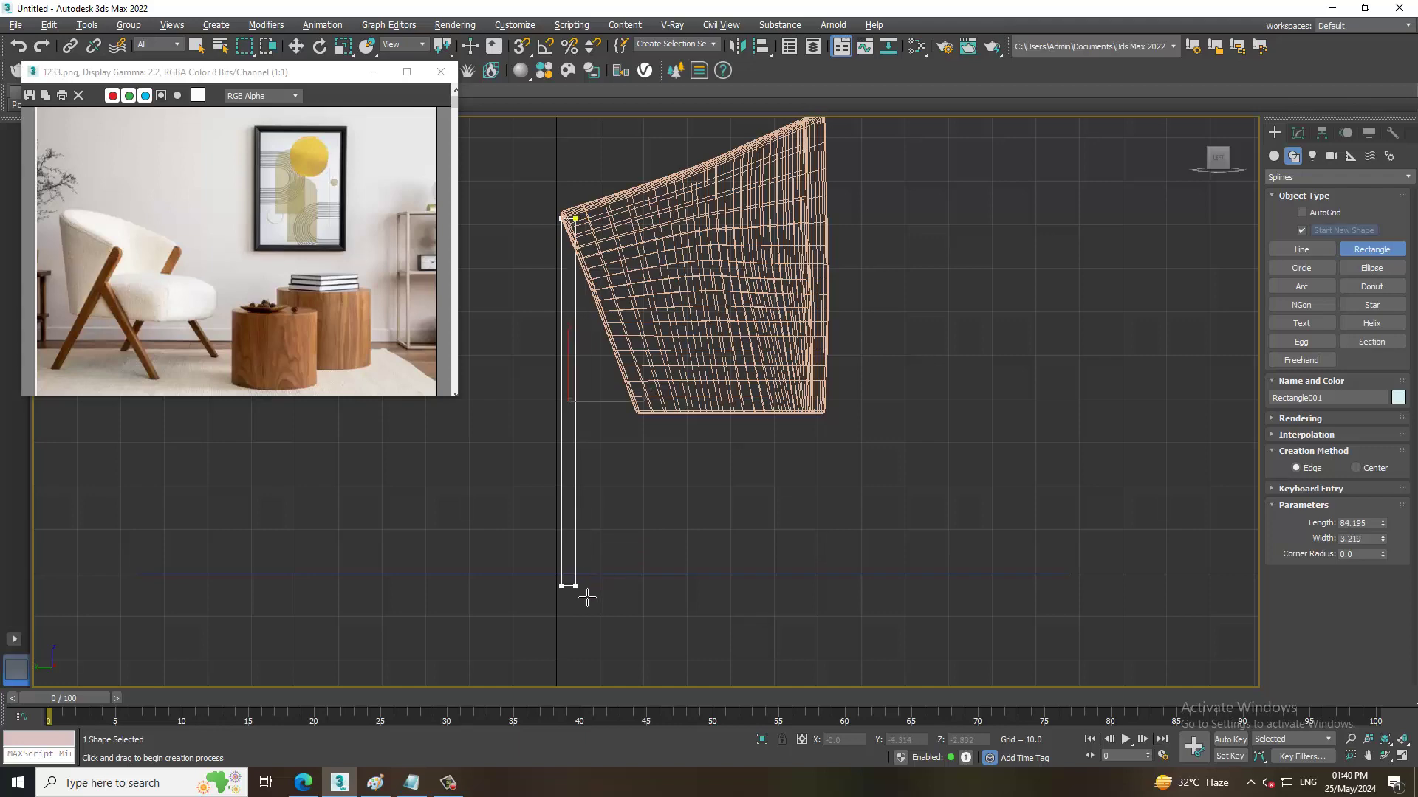
key("e")
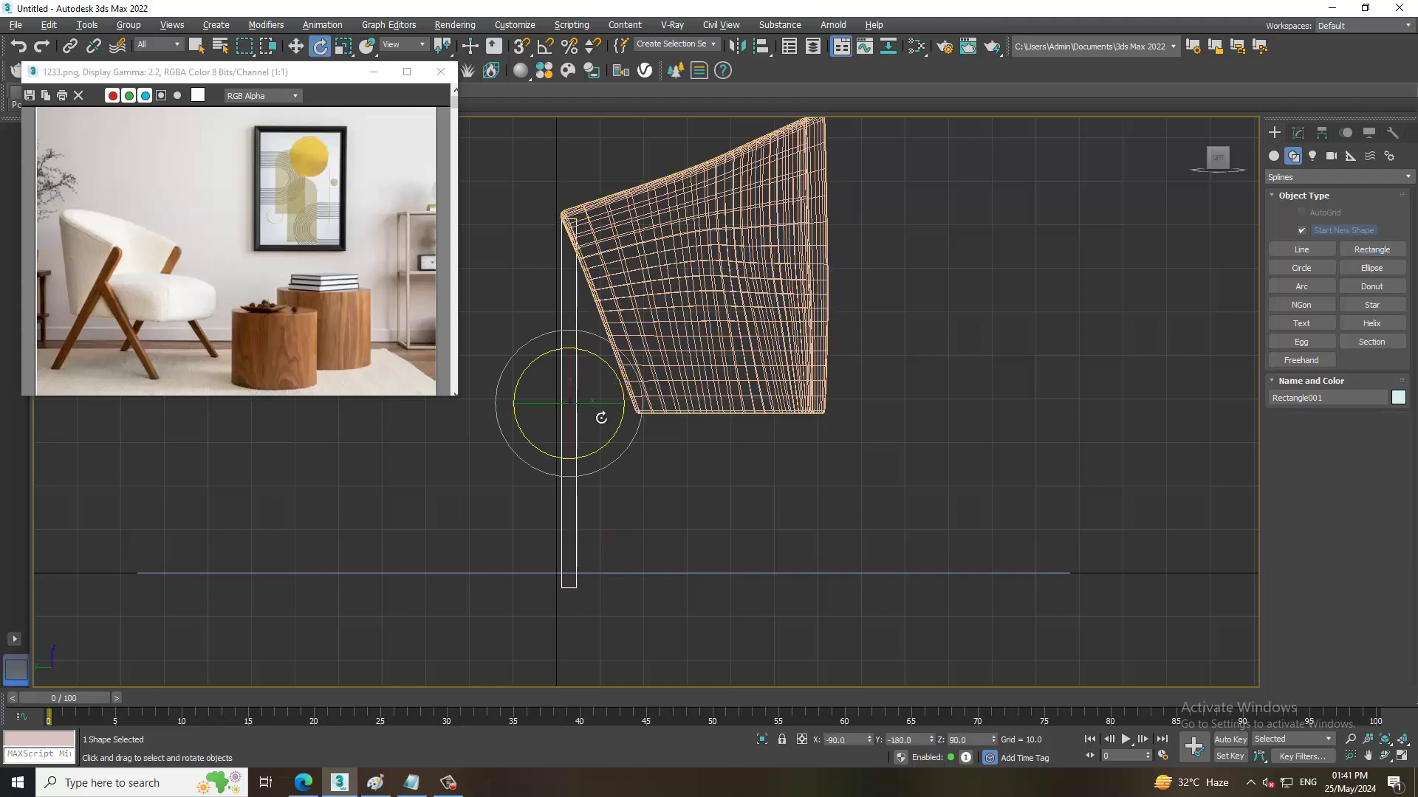
key("alt+w")
key("alt+w")
scroll(883, 443, "up", 5)
mouse_move(884, 443)
middle_mouse_down("alt")
mouse_move(751, 304)
mouse_move(883, 417)
mouse_move(868, 373)
mouse_move(877, 277)
mouse_move(855, 258)
middle_mouse_up("alt")
scroll(879, 284, "down", 3)
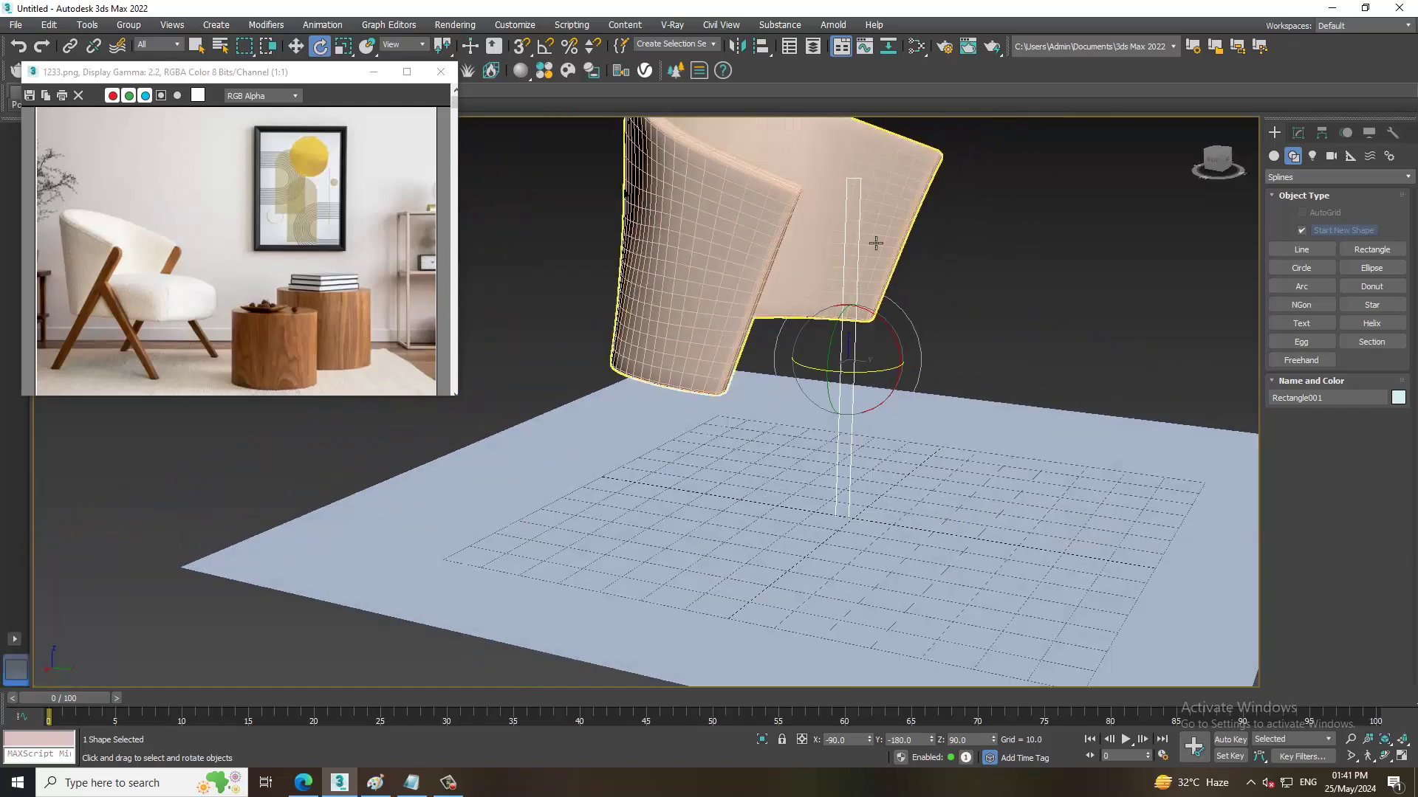
key("alt+q")
Convert the thin rectangle into an editable spline.
scroll(791, 295, "down", 3)
key("w")
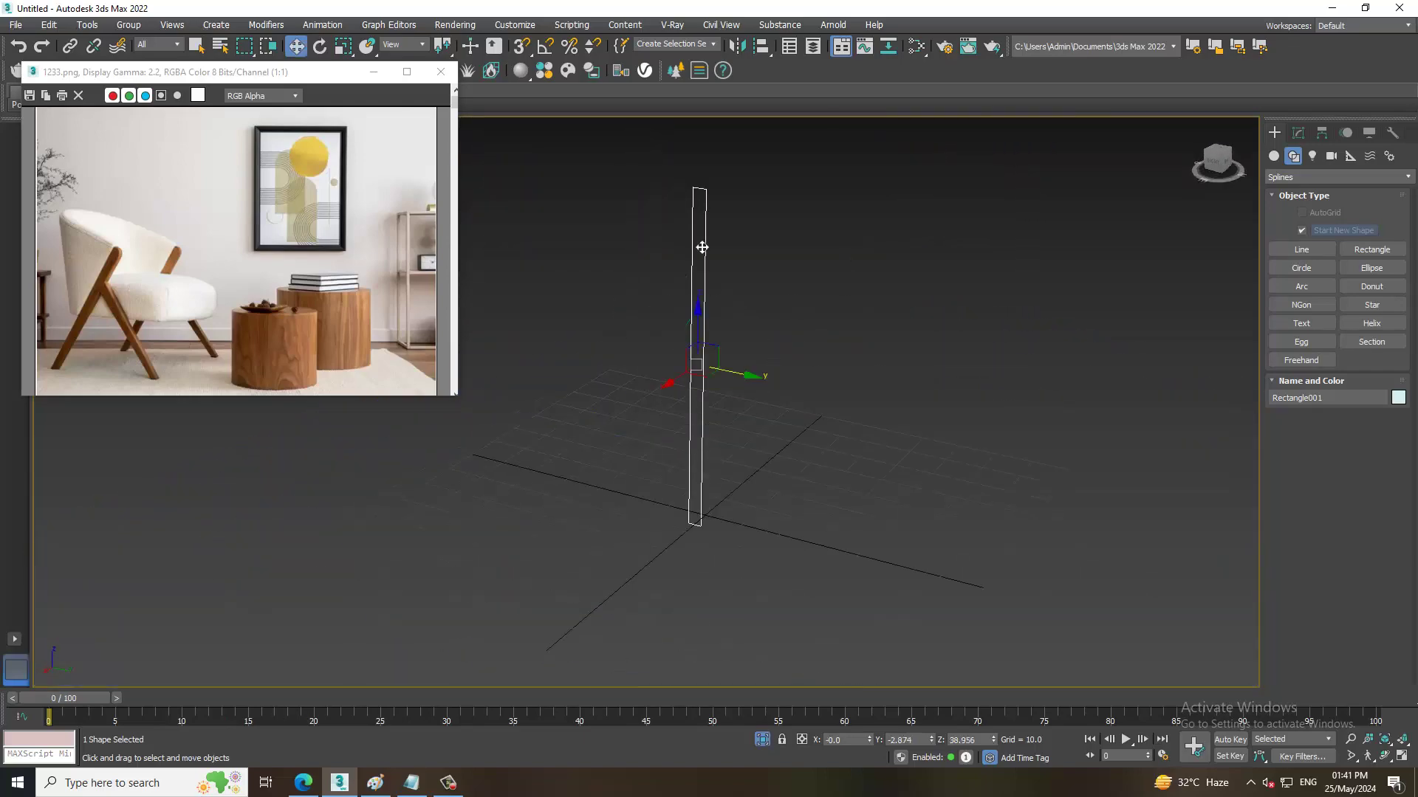
right_click(705, 233)
left_click(890, 387)
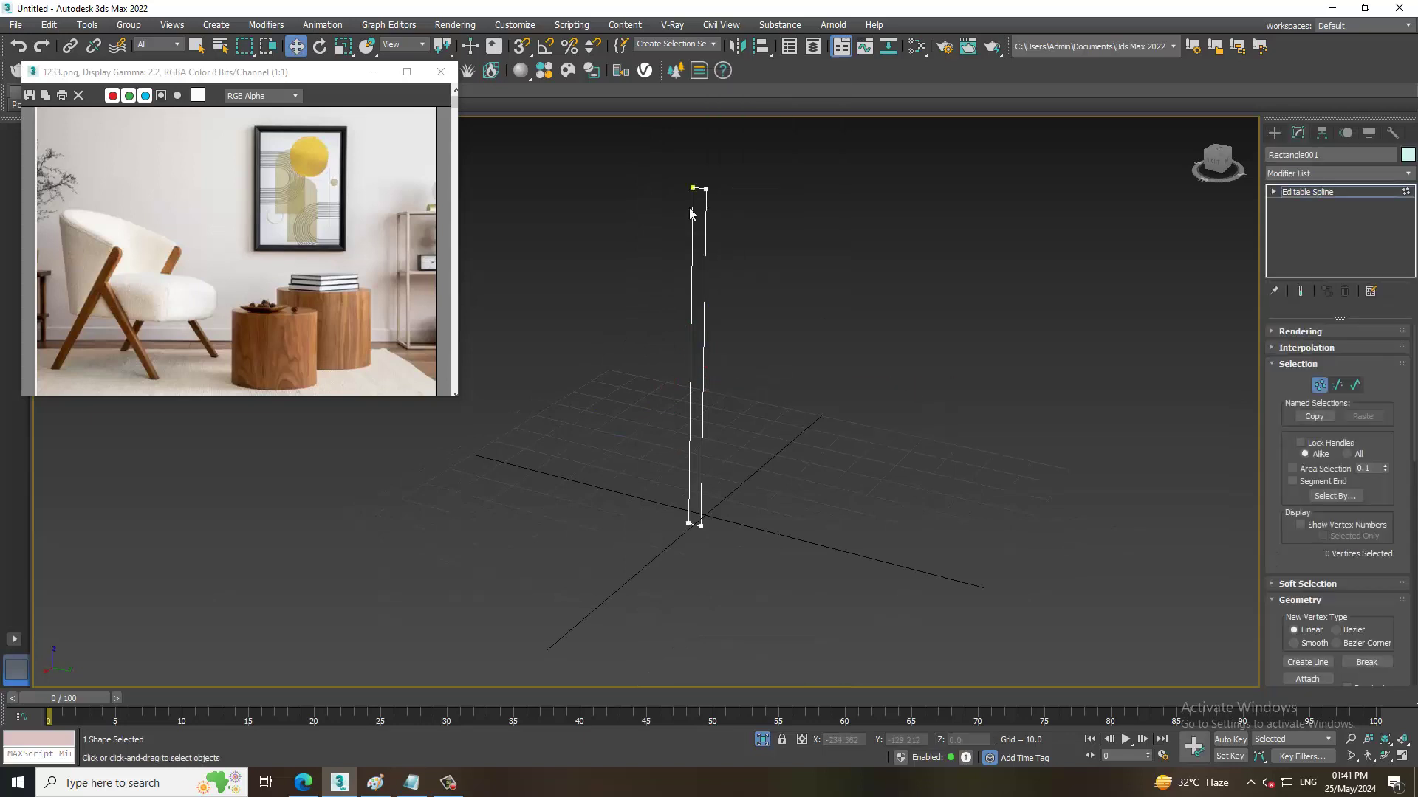
Select the two bottom corner vertices and fillet them into a rounded end.
scroll(1355, 578, "down", 5)
scroll(1293, 363, "down", 5)
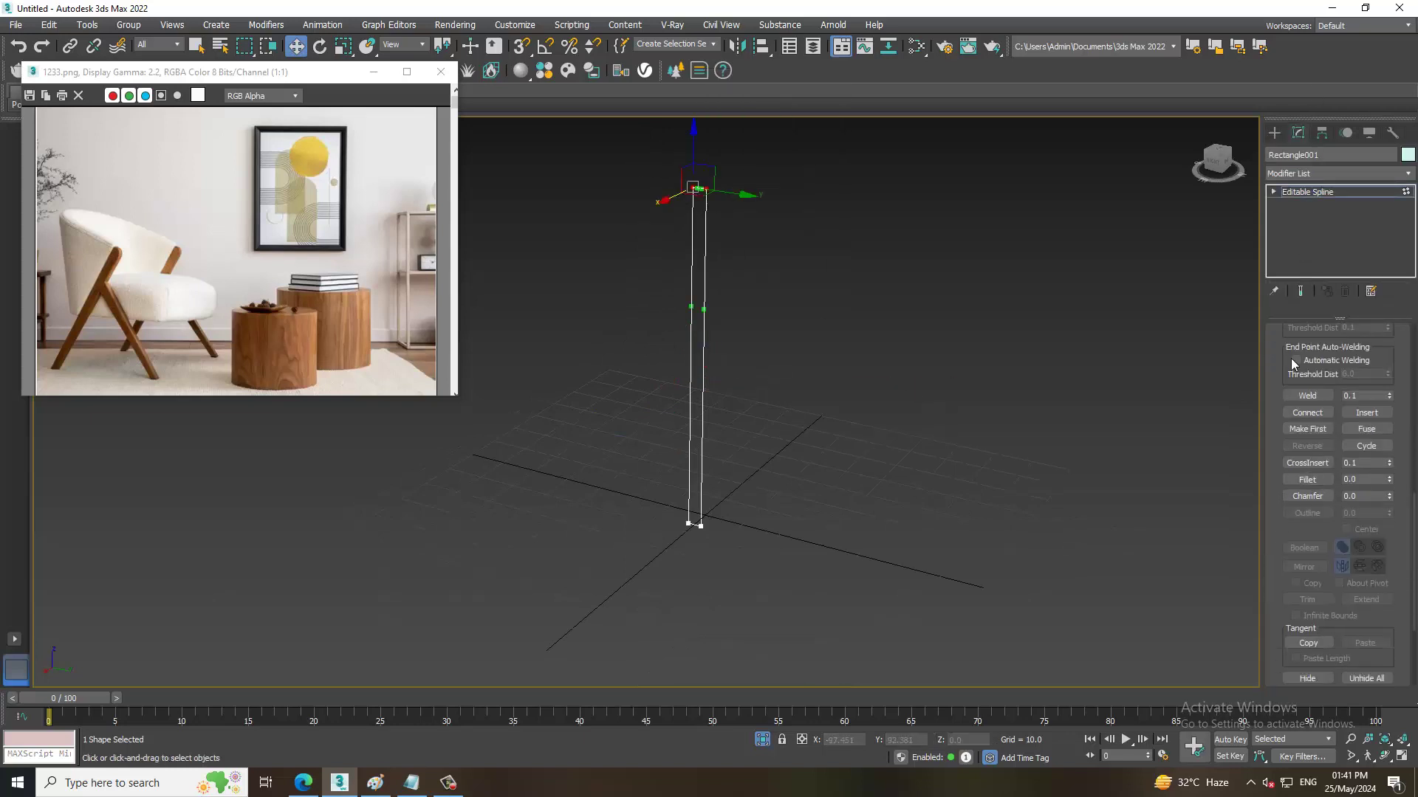
scroll(802, 289, "up", 4)
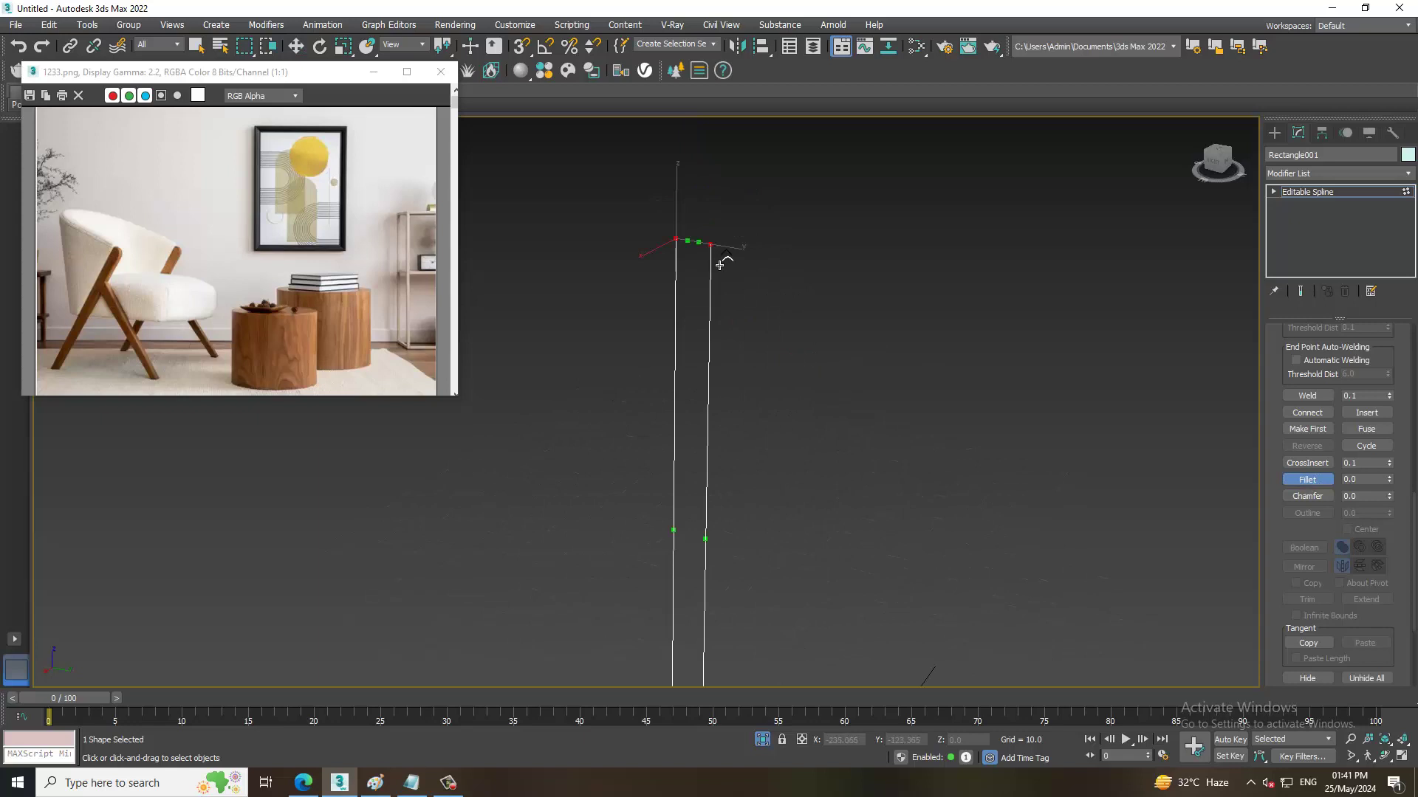
scroll(867, 335, "down", 5)
scroll(687, 338, "up", 3)
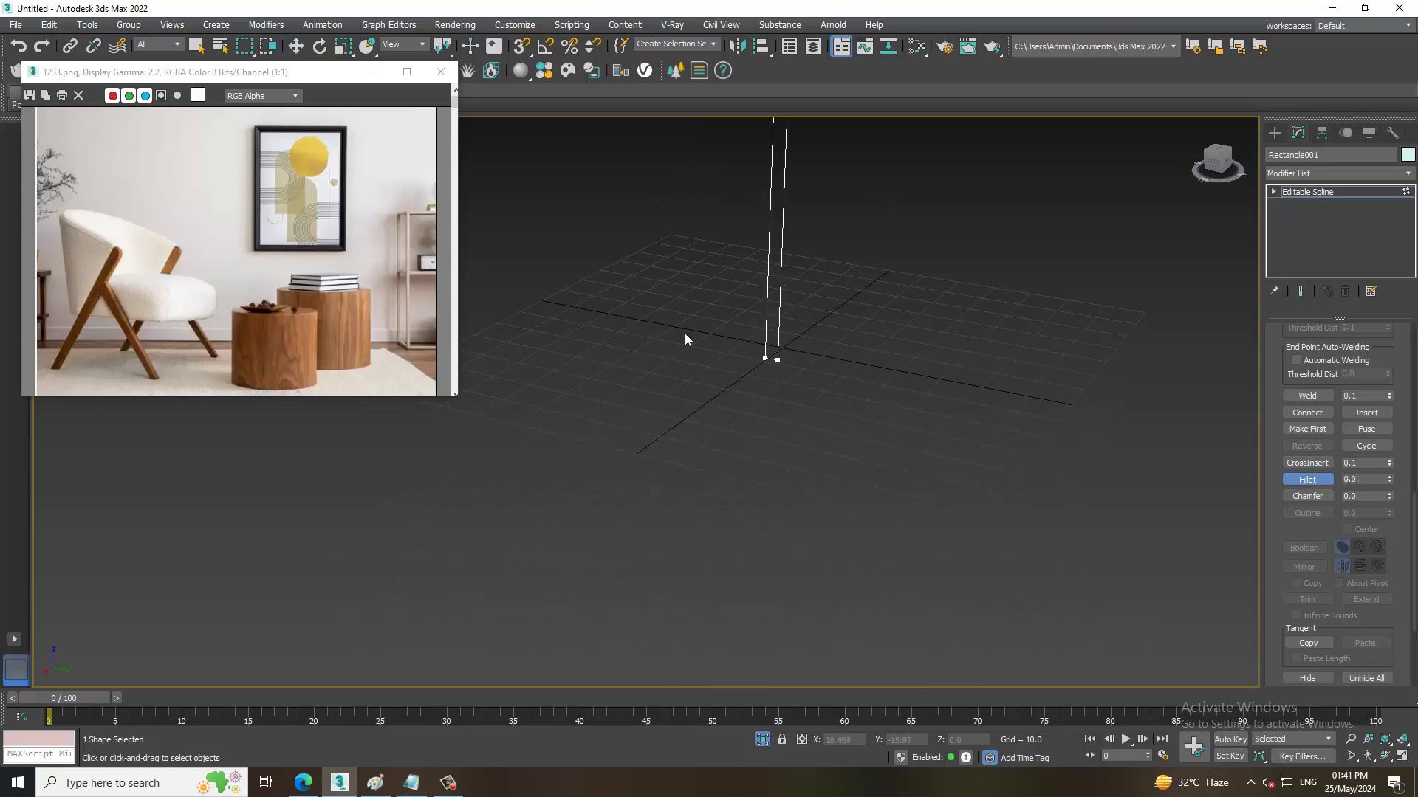
left_click_drag(686, 338, 832, 402)
scroll(772, 396, "up", 2)
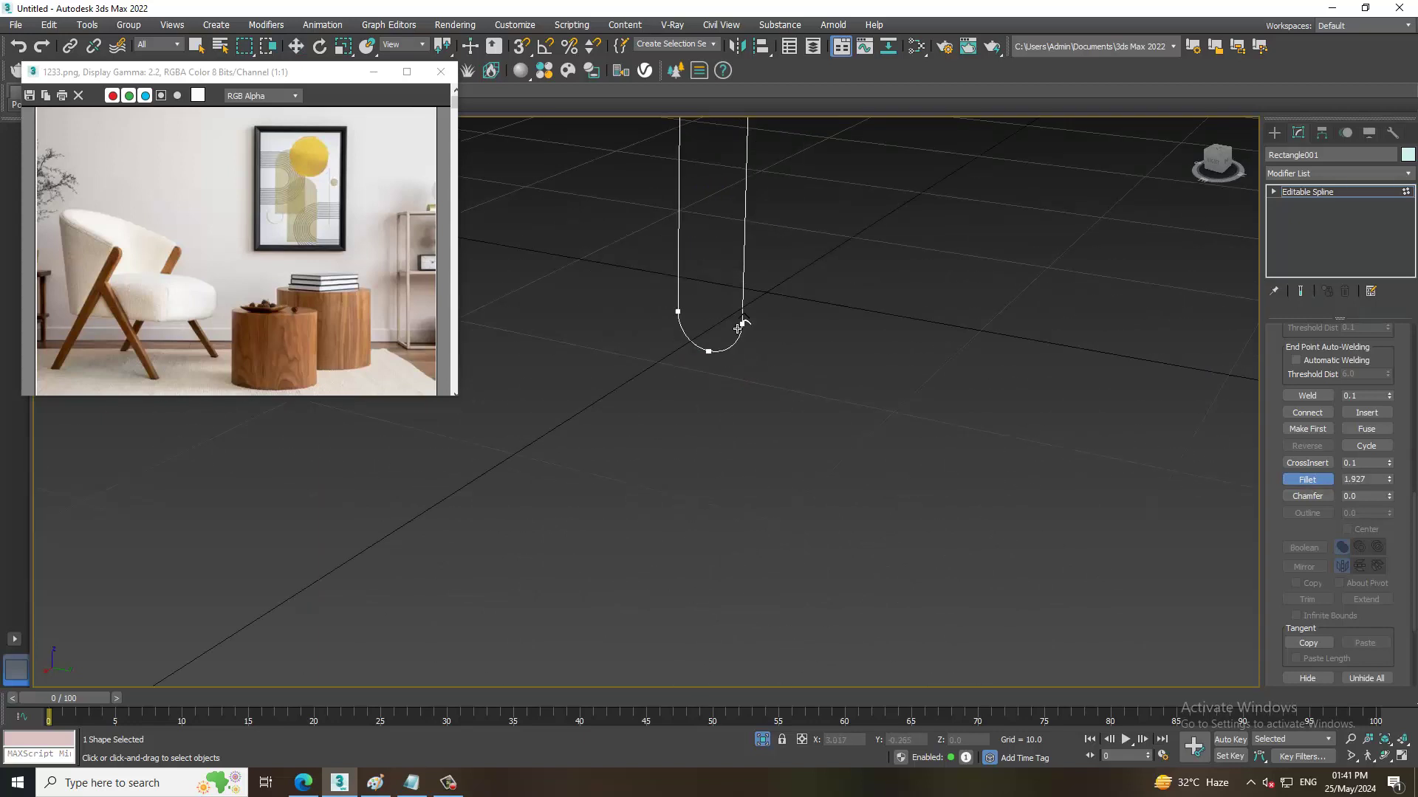
scroll(759, 336, "down", 3)
scroll(849, 443, "down", 3)
right_click(1257, 264)
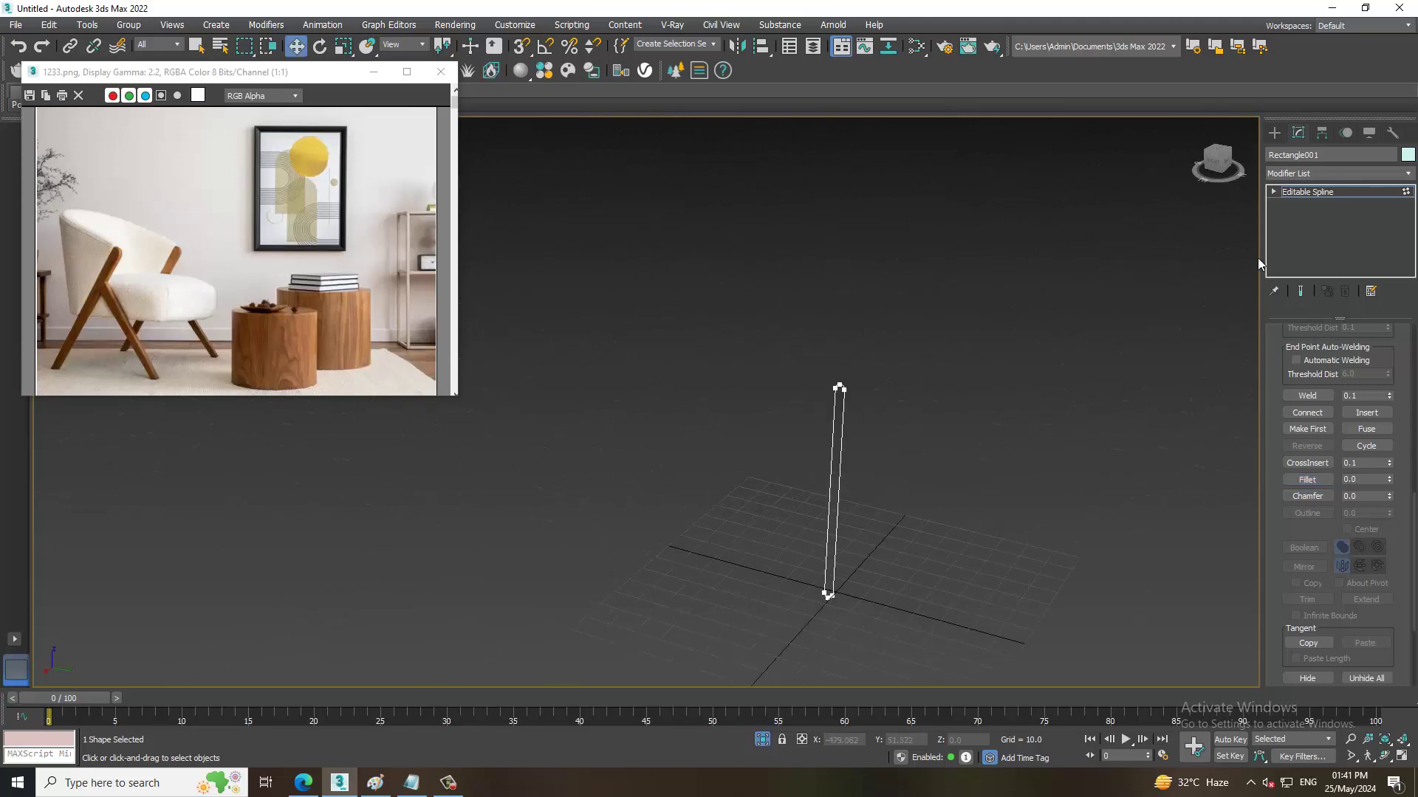
Add an Extrude modifier to the rounded rectangle with Amount 3.0.
left_click(1336, 173)
scroll(1330, 261, "down", 10)
scroll(1330, 261, "down", 8)
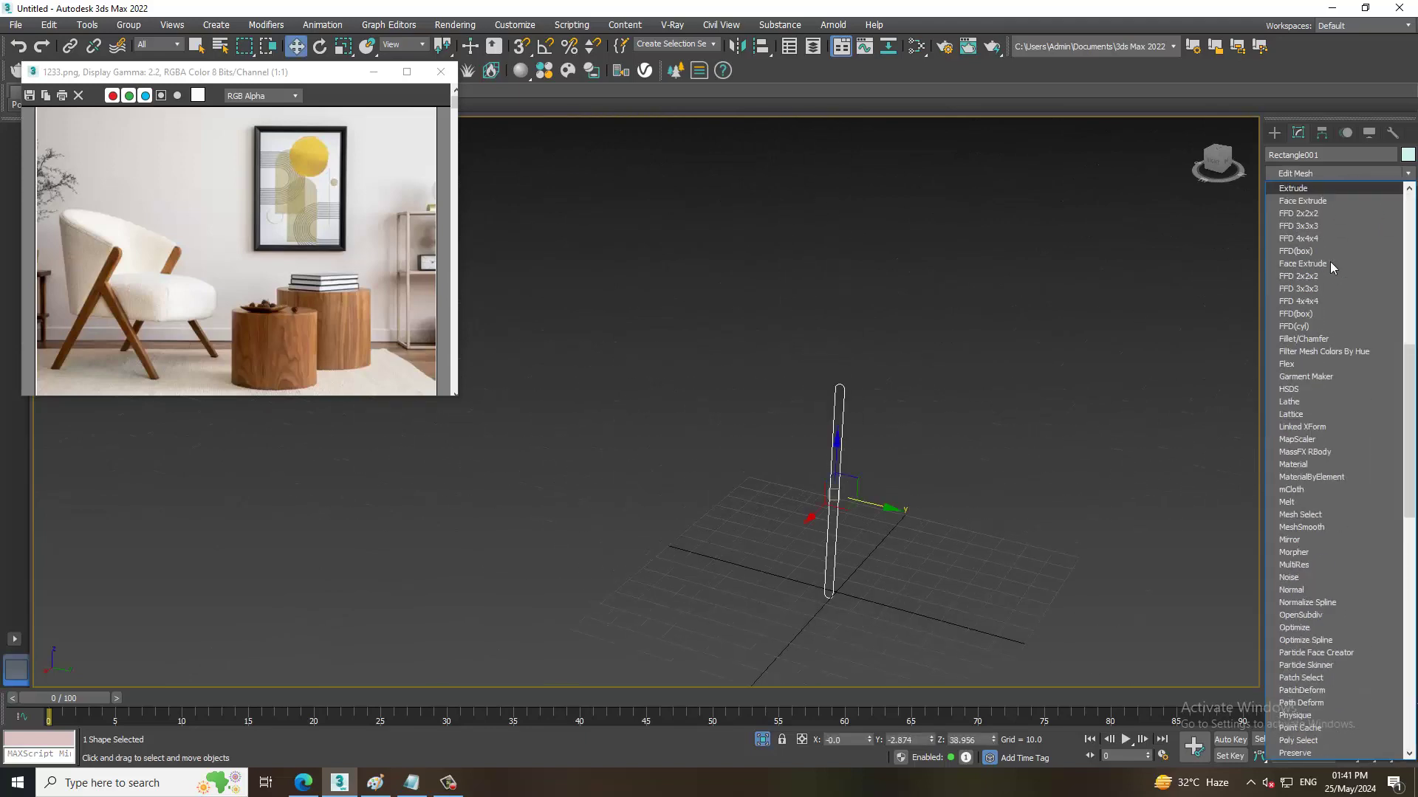
key("Return")
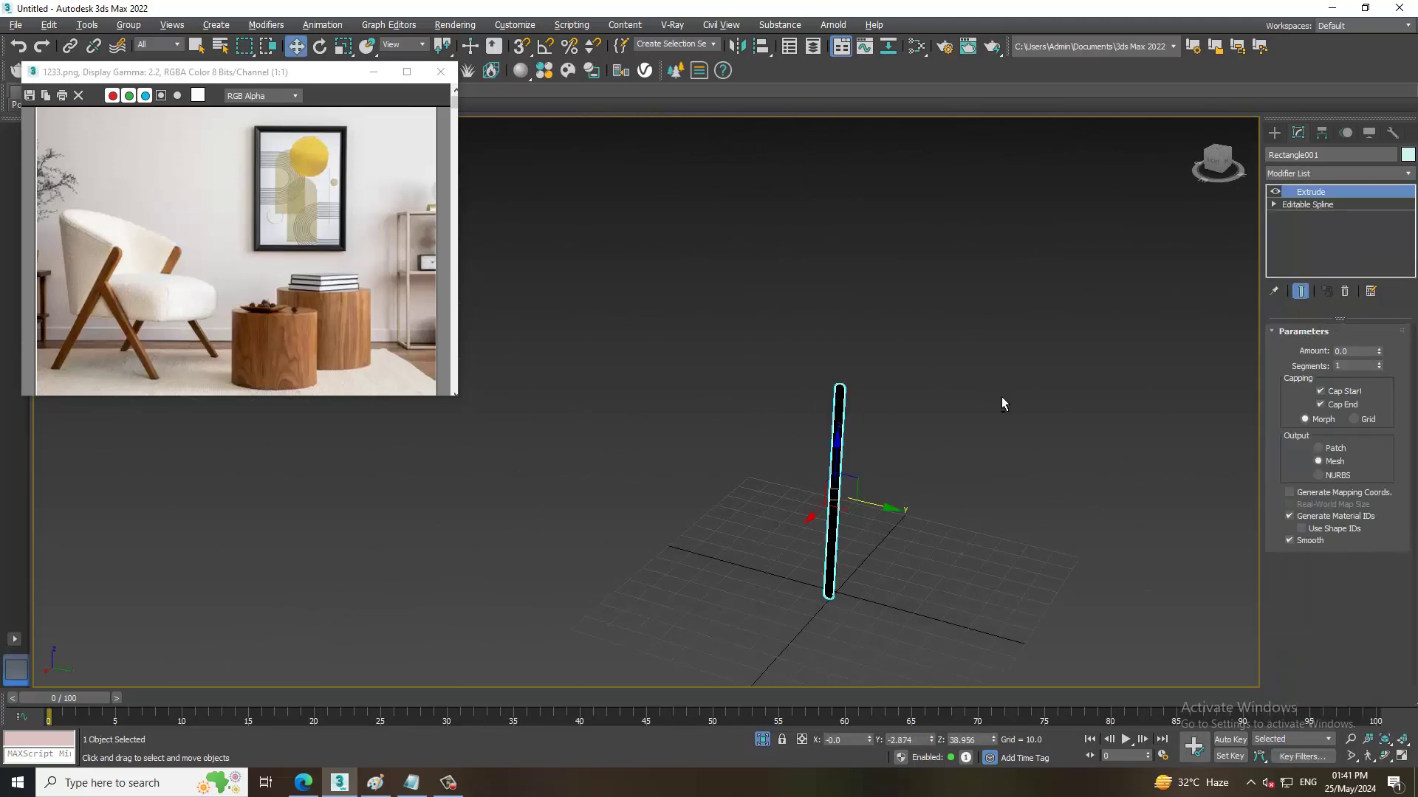
scroll(942, 422, "up", 4)
middle_click_drag(943, 423, 1393, 350)
left_click(1379, 349)
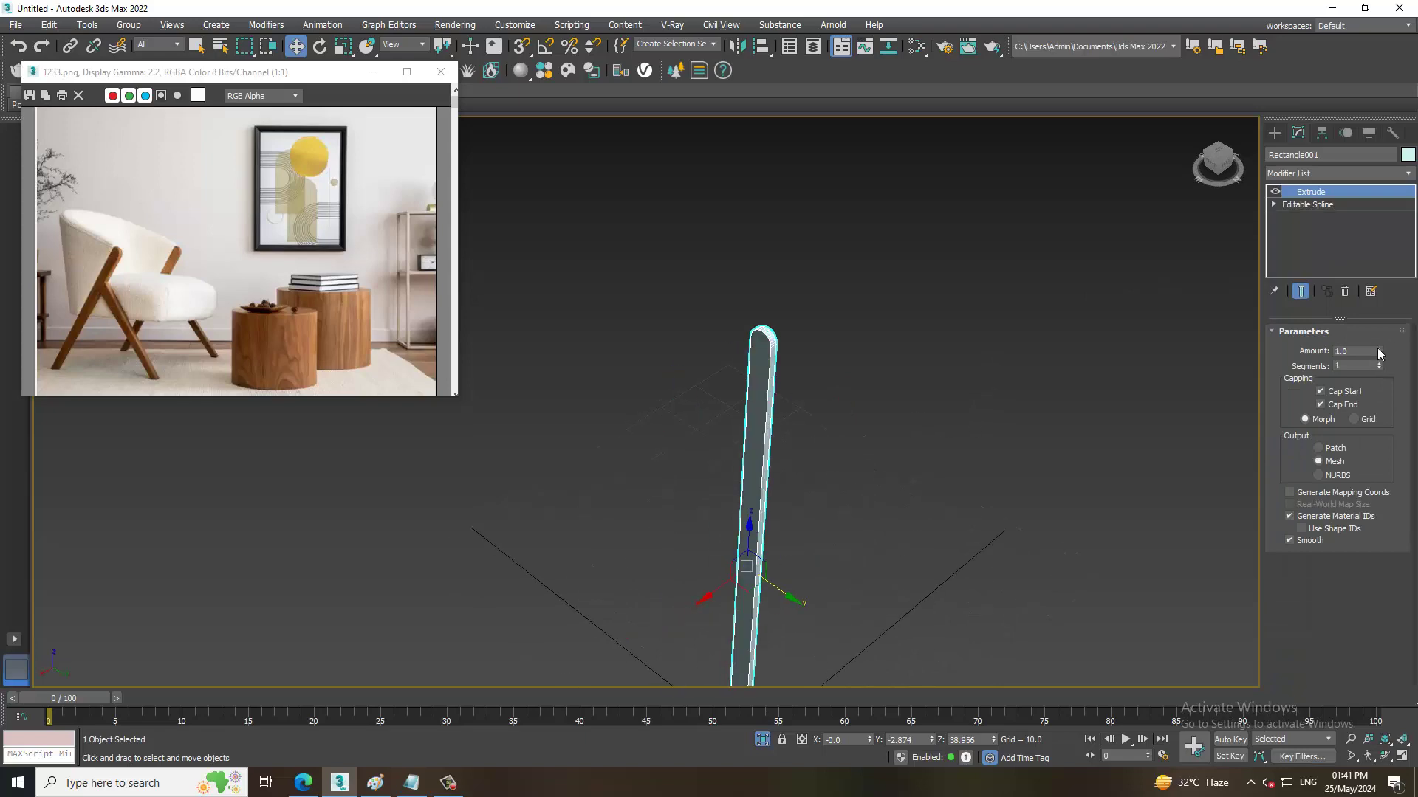
left_click(1379, 349)
type("3")
Unhide all objects to bring back the chair shell, then maximize the Left view.
key("alt+w")
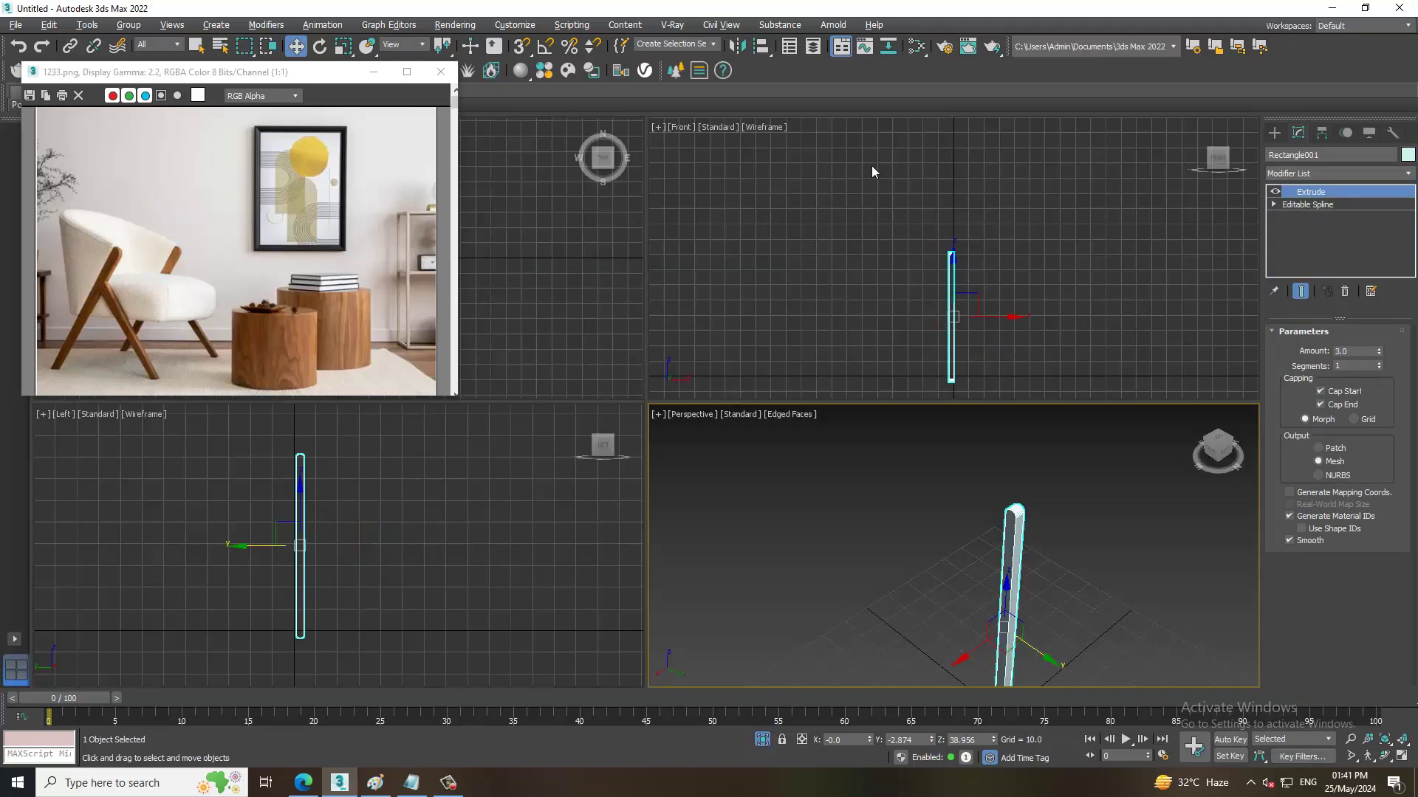
right_click(901, 118)
left_click(919, 131)
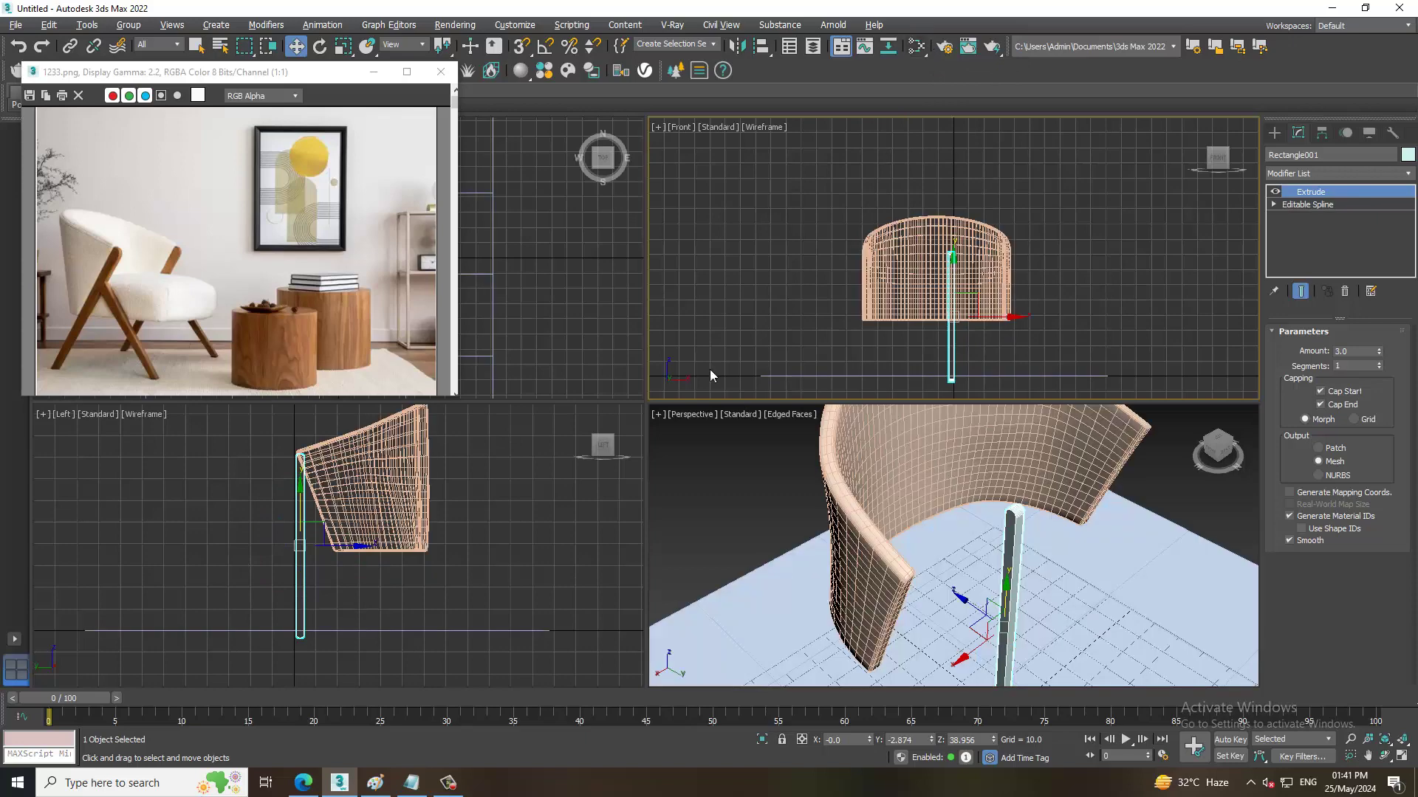
key("alt+w")
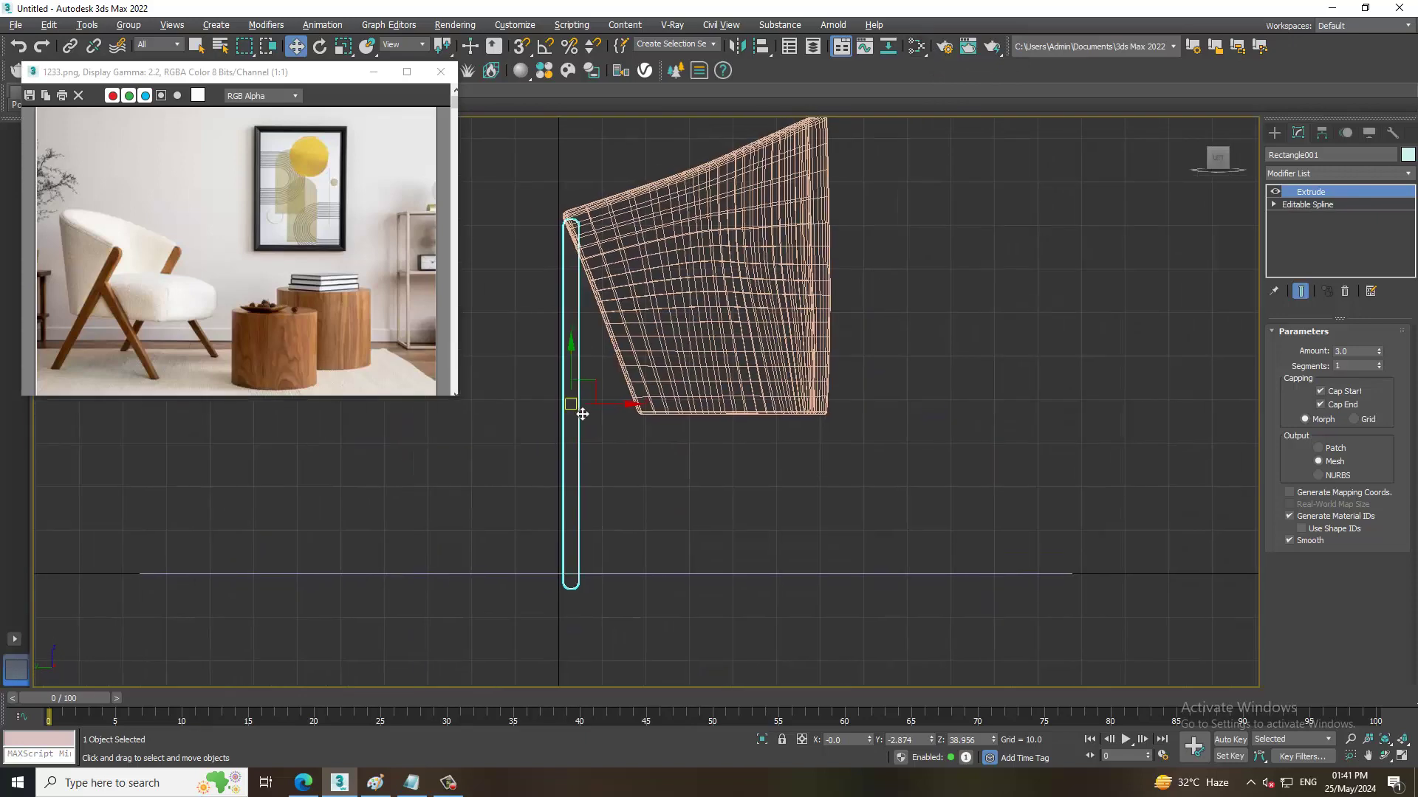
Rotate and move the extruded leg so it slants along the chair back's side.
scroll(583, 414, "up", 2)
middle_click_drag(654, 274, 668, 297)
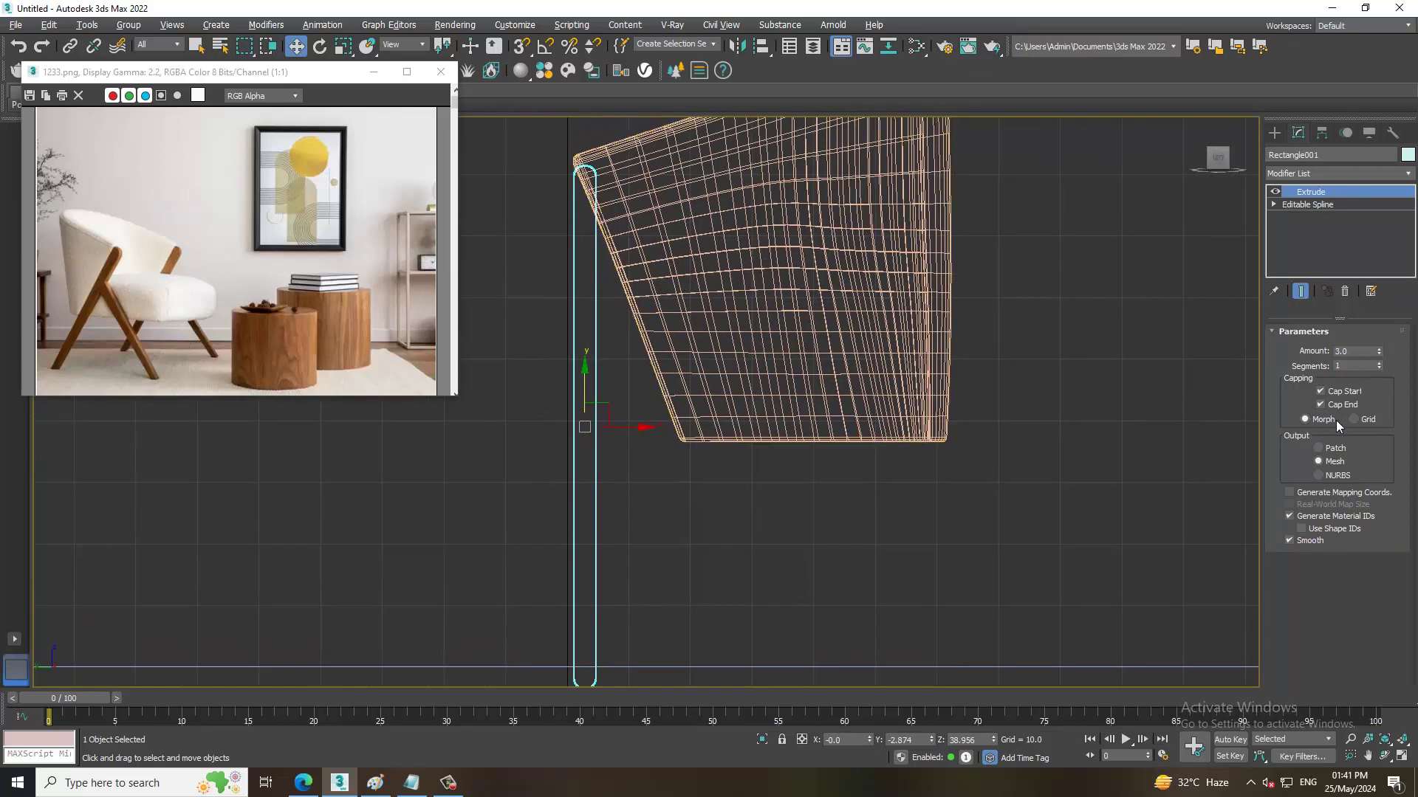
key("e")
mouse_move(635, 398)
left_mouse_down()
mouse_move(624, 370)
mouse_move(665, 397)
mouse_move(694, 383)
mouse_move(682, 387)
left_mouse_up()
key("w")
key("e")
key("w")
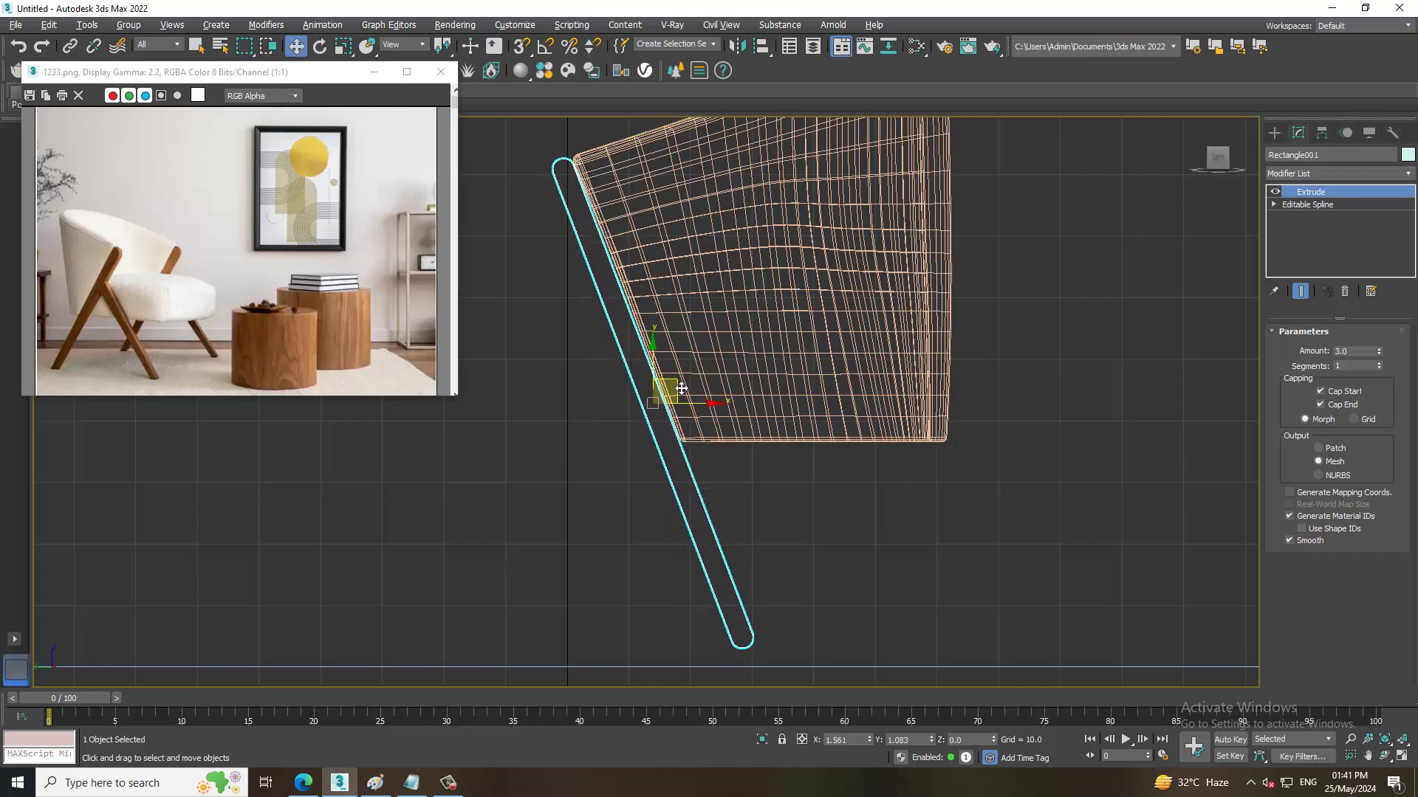
middle_click_drag(817, 441, 796, 420)
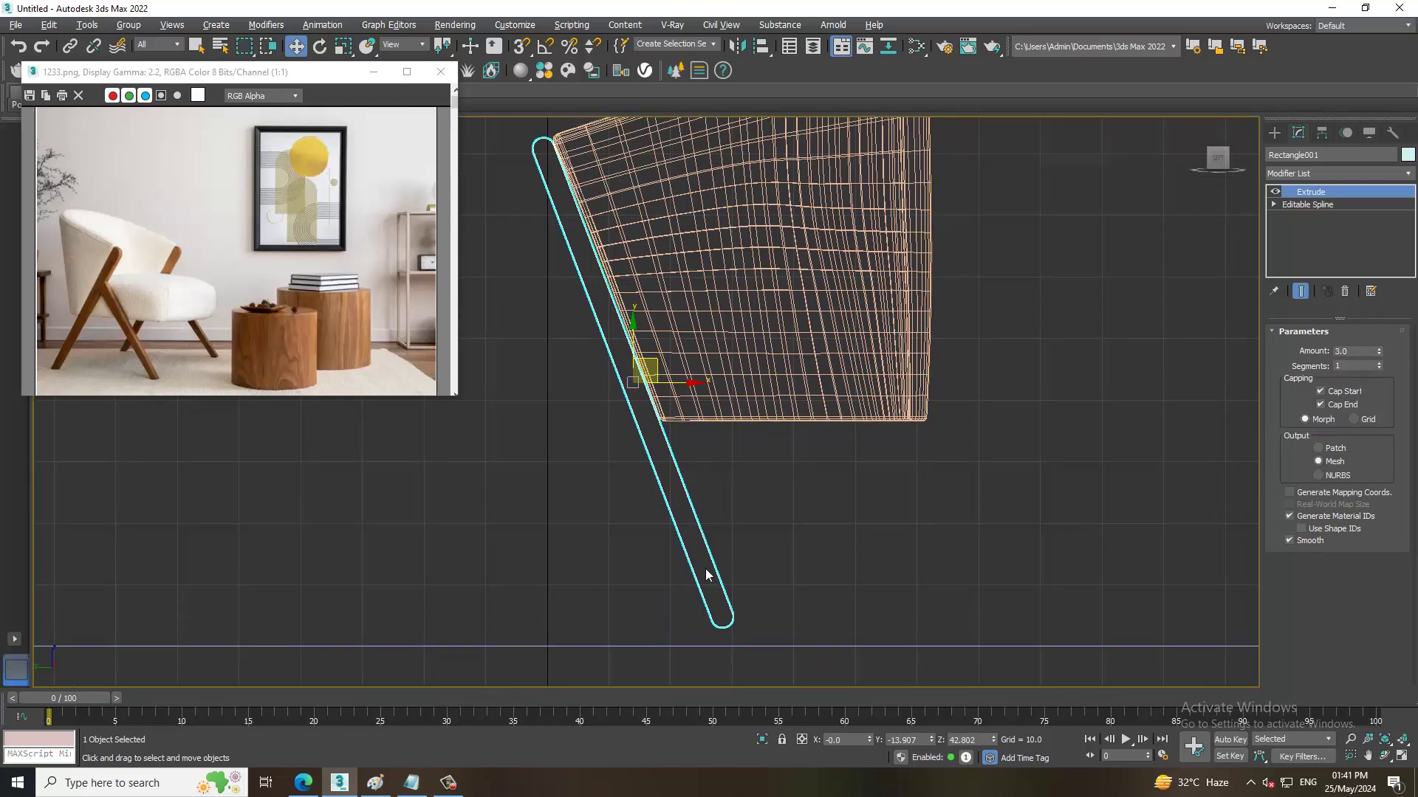
Convert the leg to an Editable Poly and select its bottom-end vertices.
right_click(694, 517)
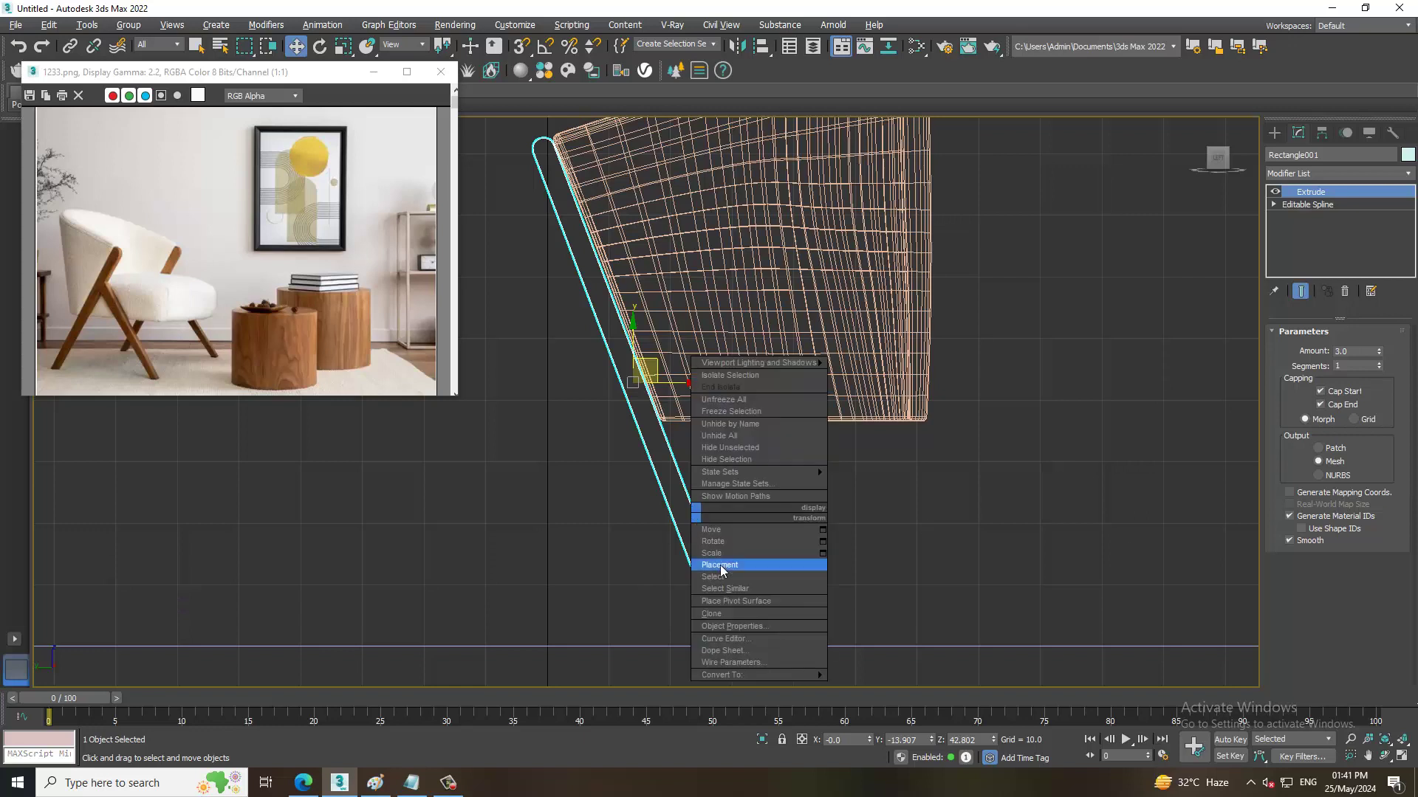
left_click(878, 687)
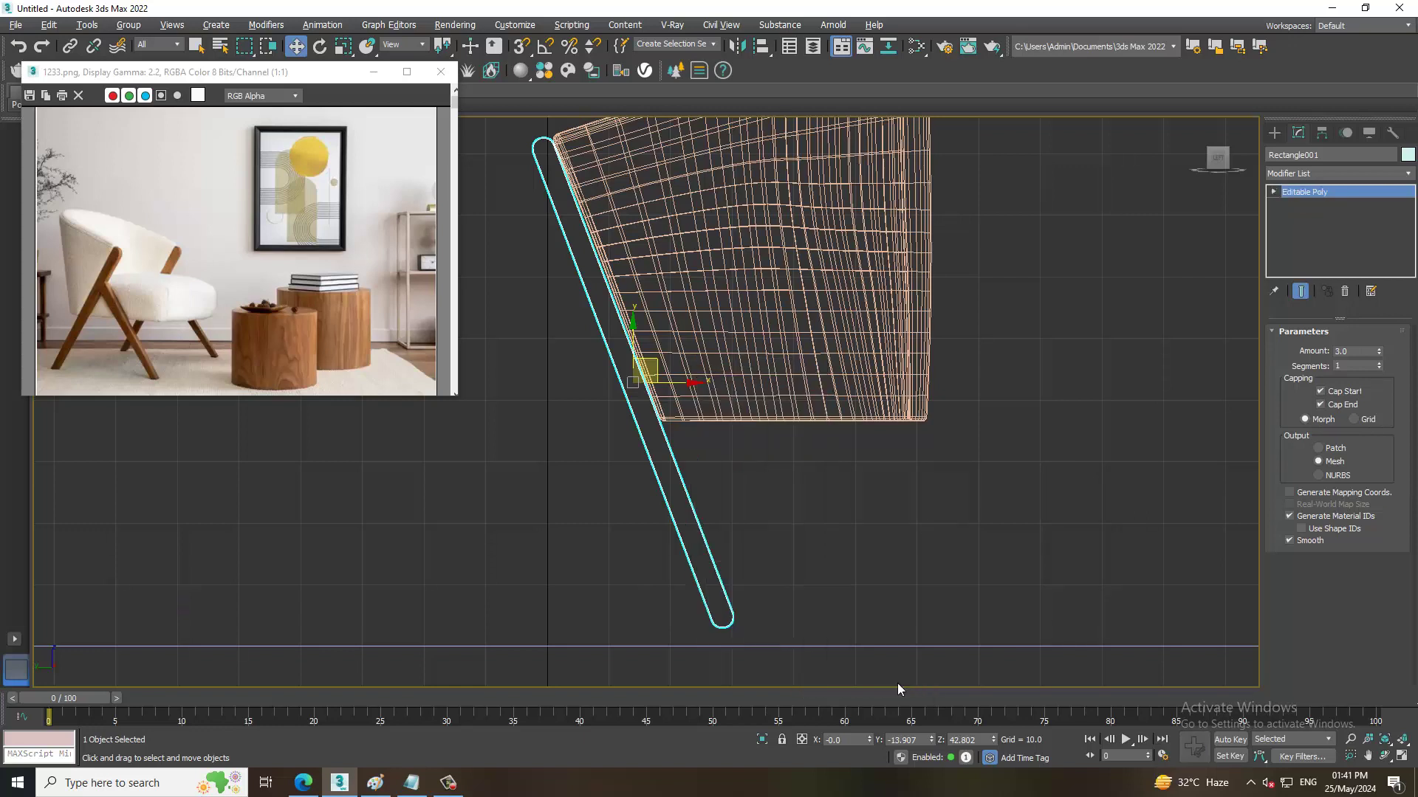
key("1")
mouse_move(702, 601)
left_mouse_down()
mouse_move(741, 635)
mouse_move(762, 633)
left_mouse_up()
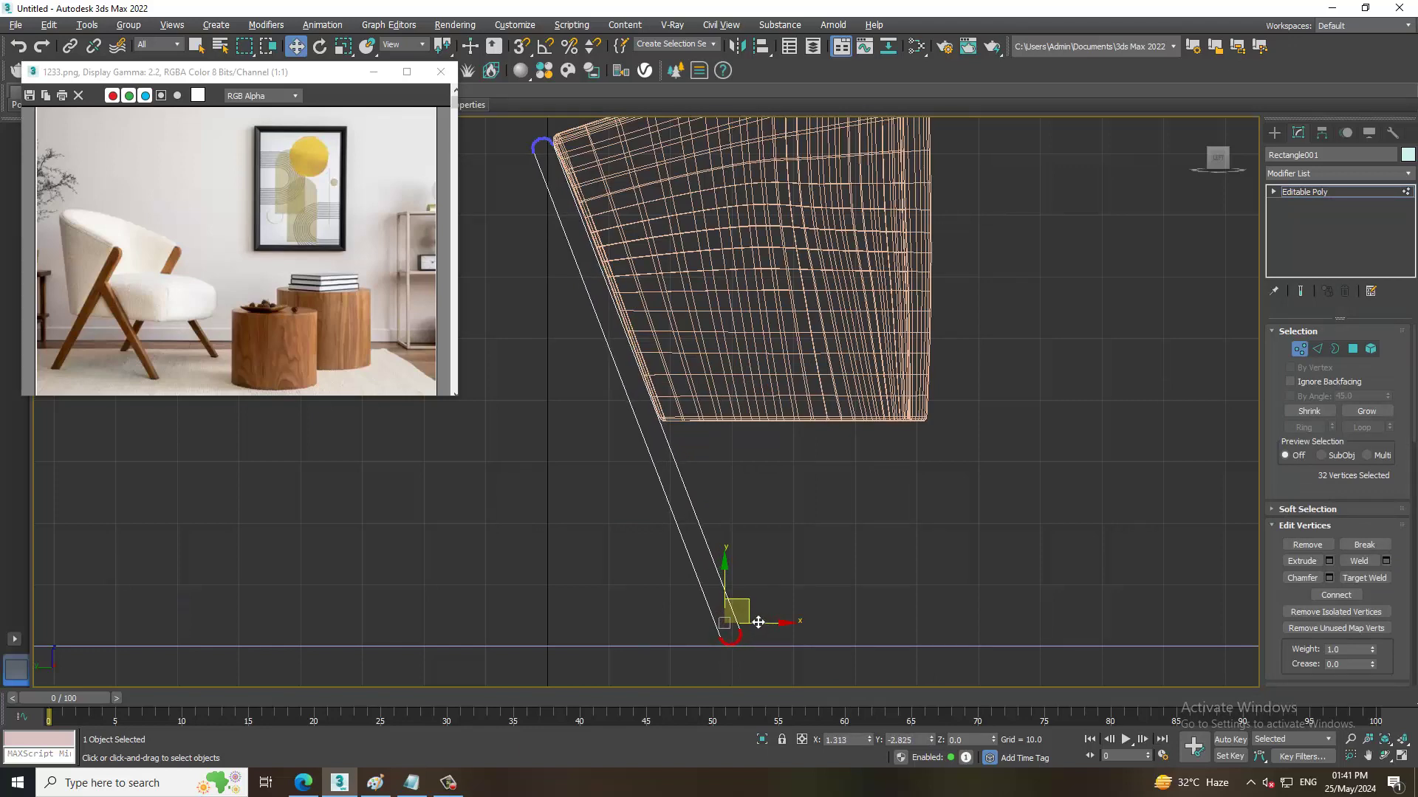
Exit vertex mode and move the leg along X to the chair back's left end.
key("alt+w")
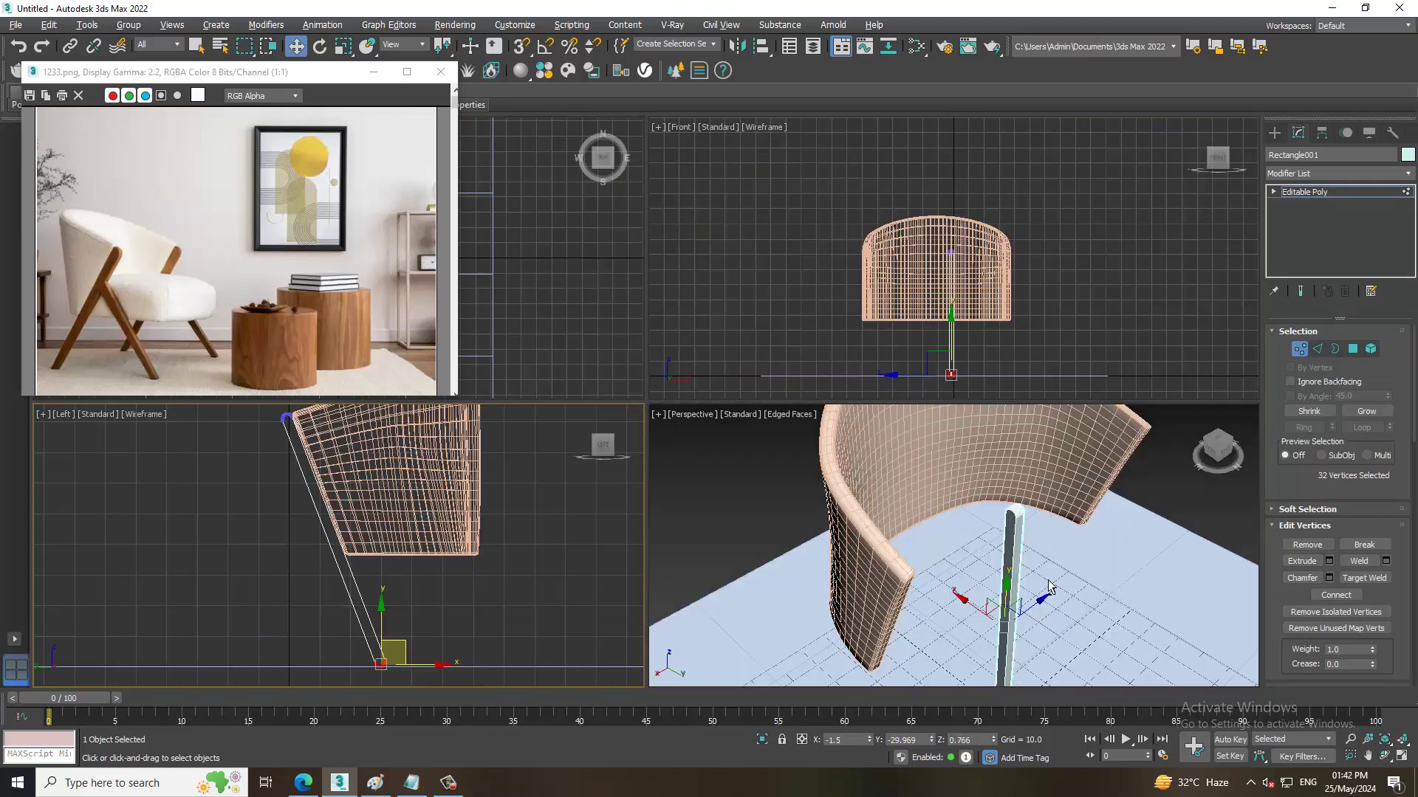
middle_click_drag(960, 561, 1019, 563, "alt")
key("alt+w")
mouse_move(967, 523)
middle_mouse_down("alt")
mouse_move(918, 481)
mouse_move(849, 472)
middle_mouse_up("alt")
key("1")
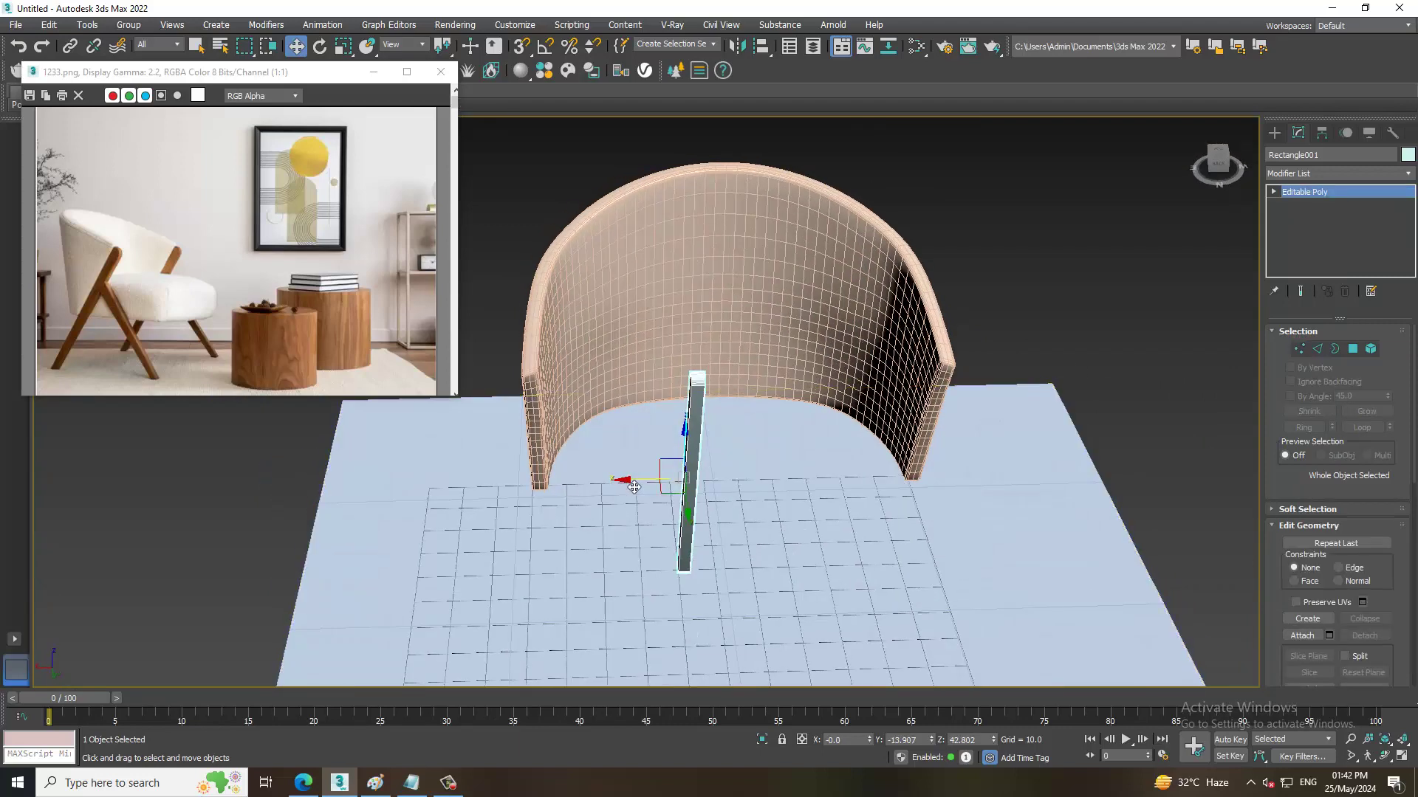
left_click_drag(627, 482, 458, 482)
mouse_move(458, 481)
middle_mouse_down("alt")
mouse_move(661, 402)
mouse_move(487, 476)
mouse_move(741, 432)
mouse_move(612, 458)
middle_mouse_up("alt")
Shift-move a copy of the leg, Rectangle002, to the chair back's right end.
left_click_drag(481, 487, 861, 491, "shift")
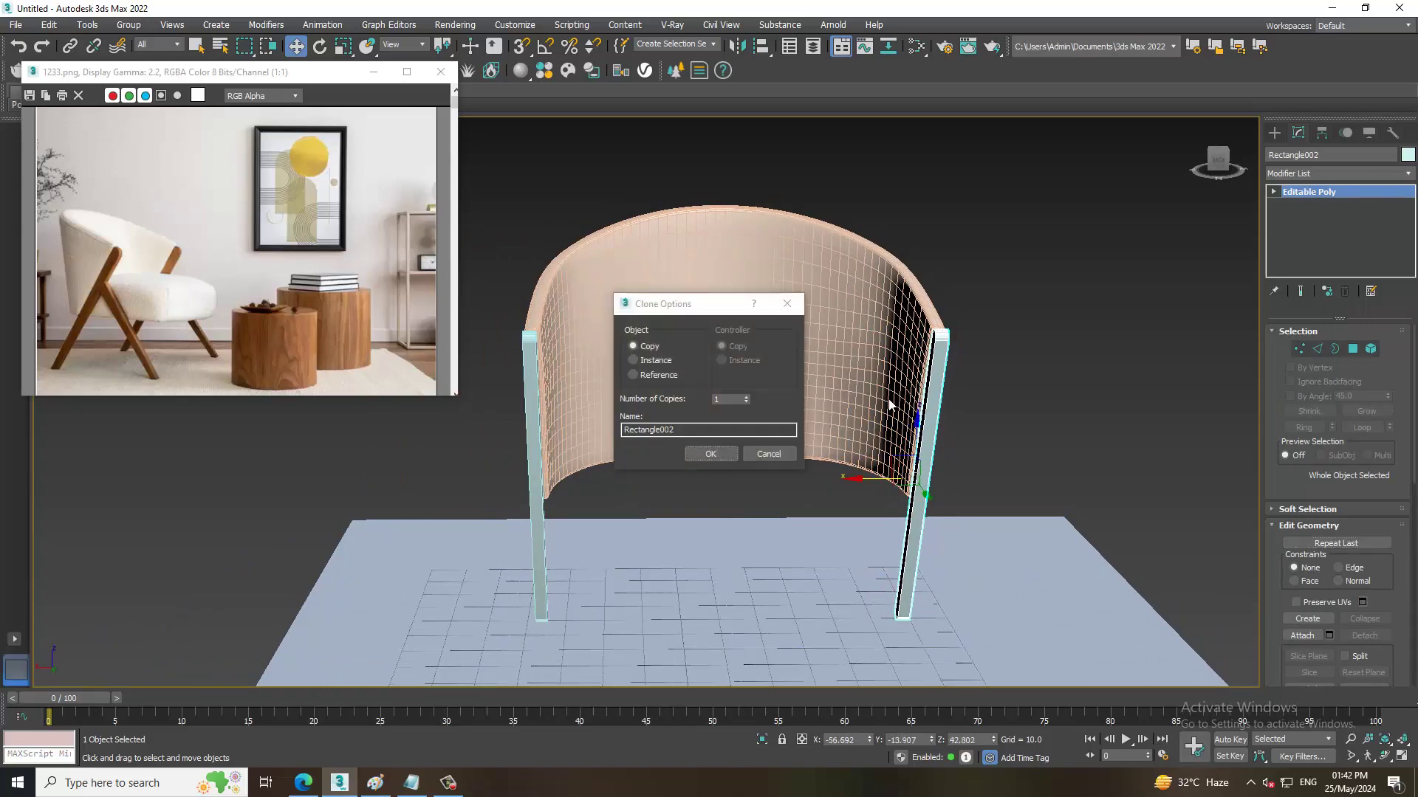
left_click(710, 454)
mouse_move(971, 390)
middle_mouse_down("alt")
mouse_move(892, 431)
mouse_move(997, 397)
mouse_move(834, 349)
middle_mouse_up("alt")
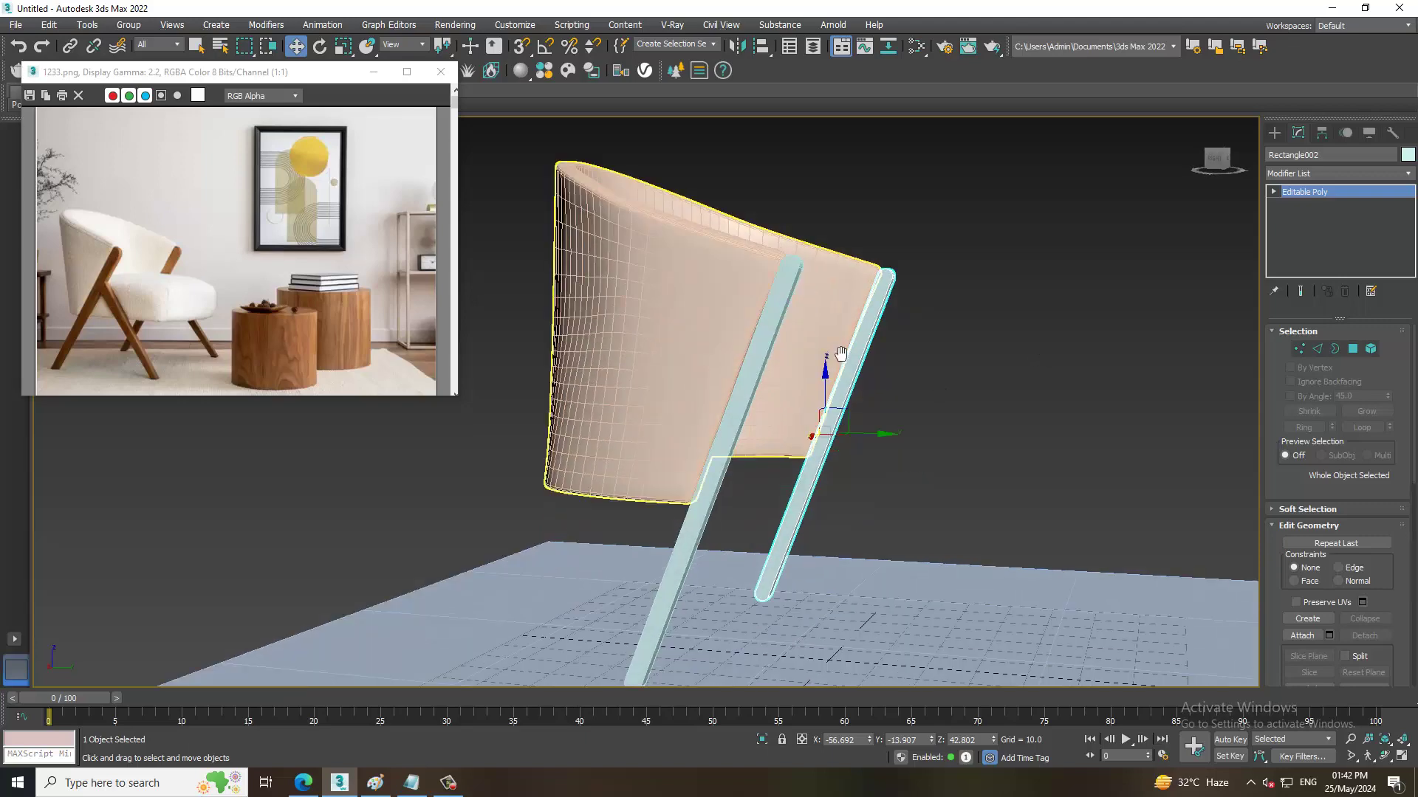
key("alt+w")
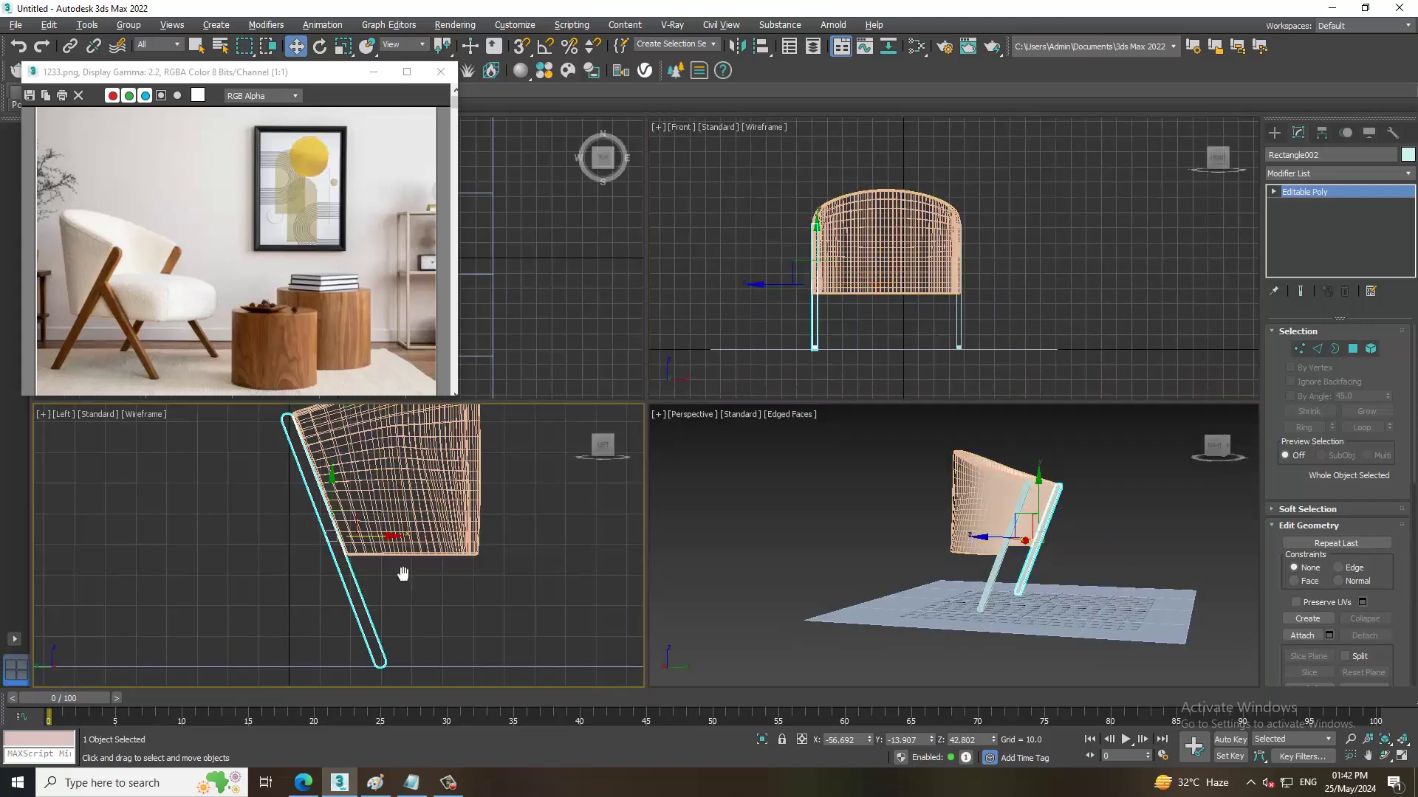
key("alt+w")
scroll(739, 453, "down", 2)
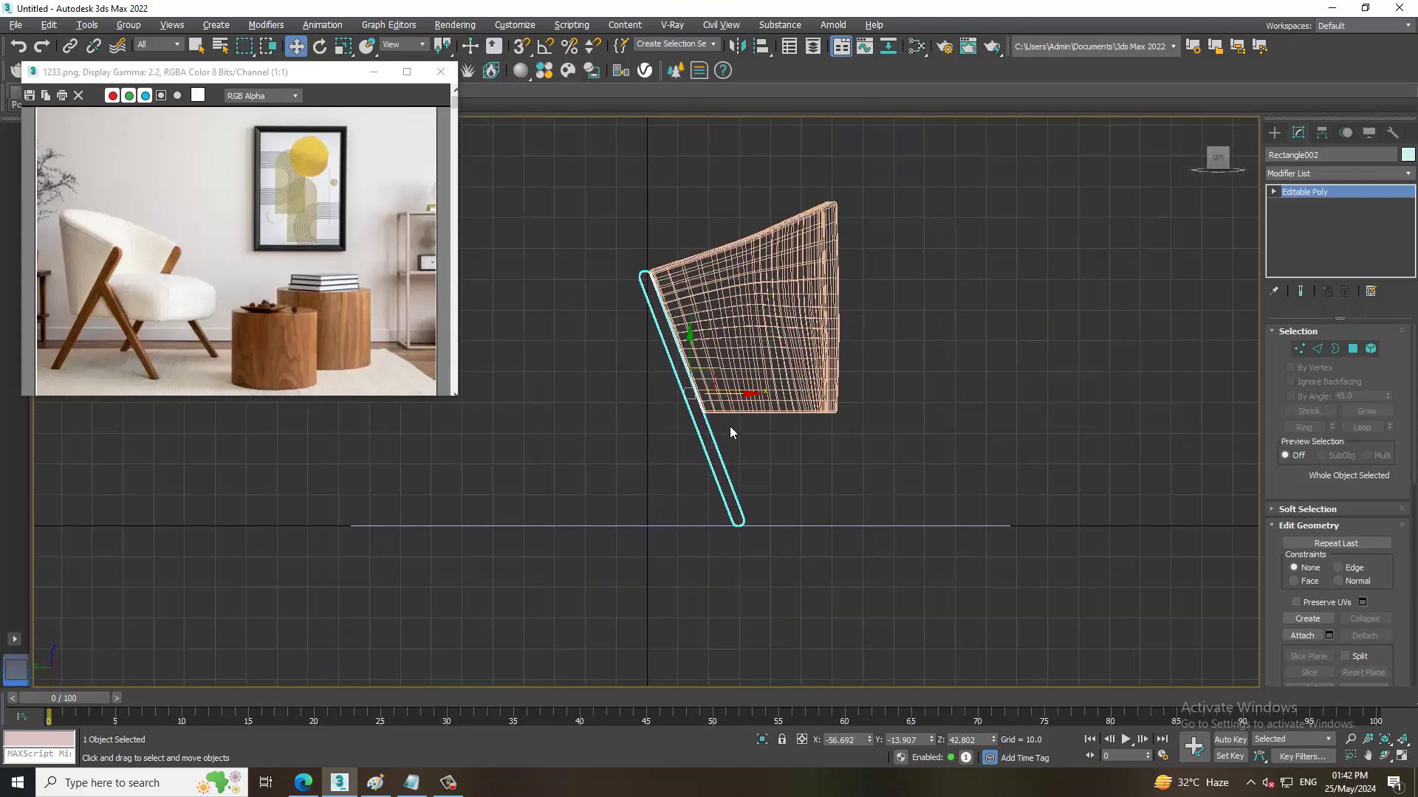
scroll(735, 429, "up", 2)
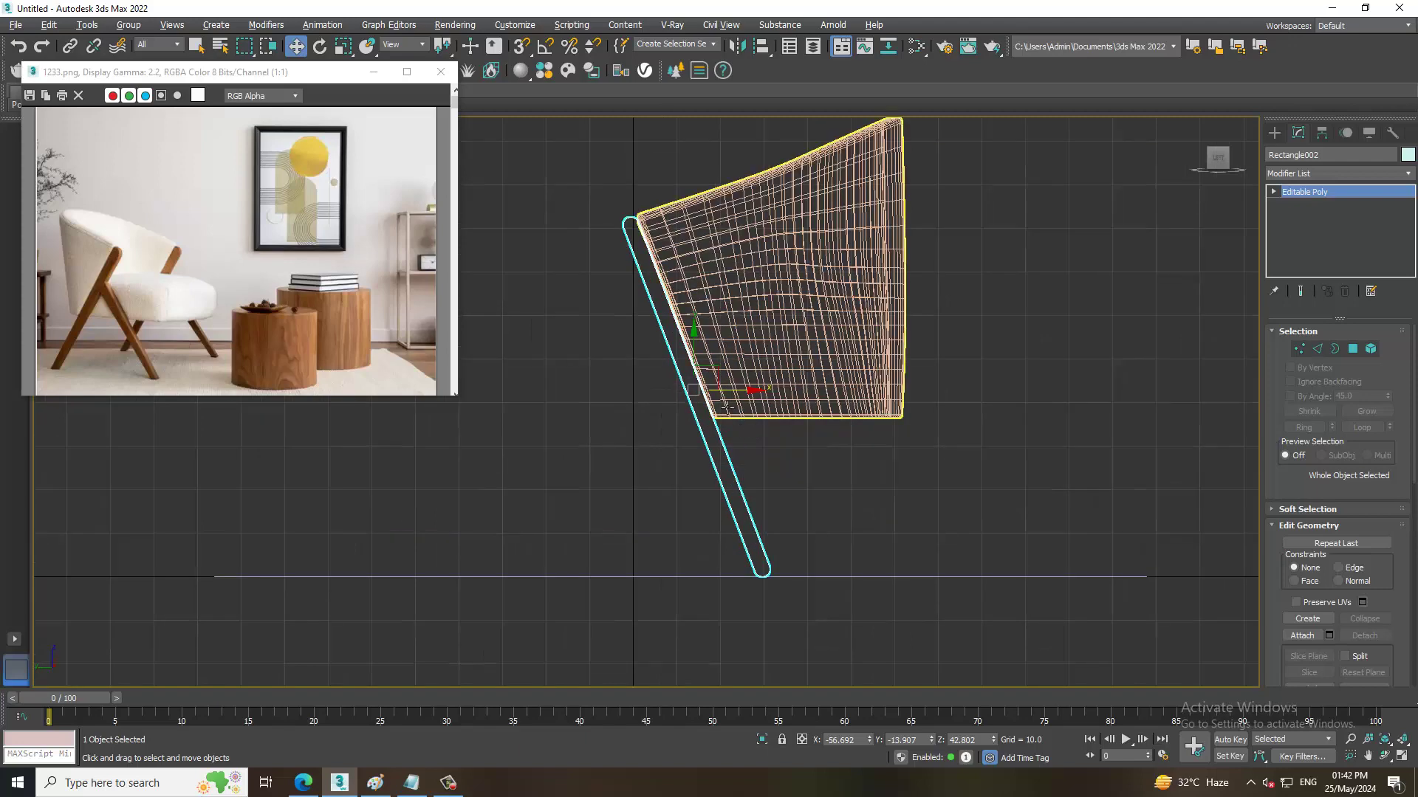
Shift-rotate the leg to create a rotated copy.
key("e")
left_click_drag(739, 356, 713, 399, "shift")
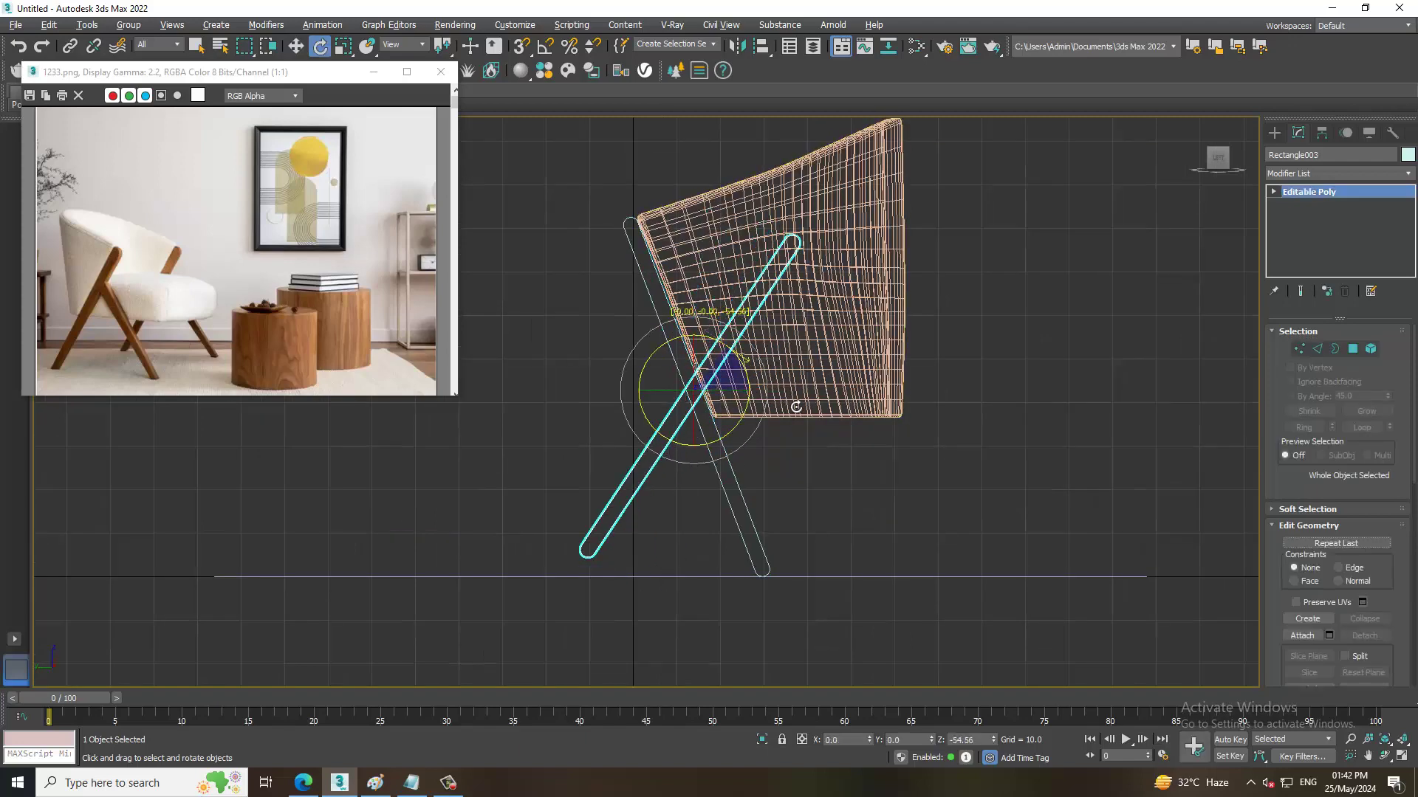
left_click(771, 458)
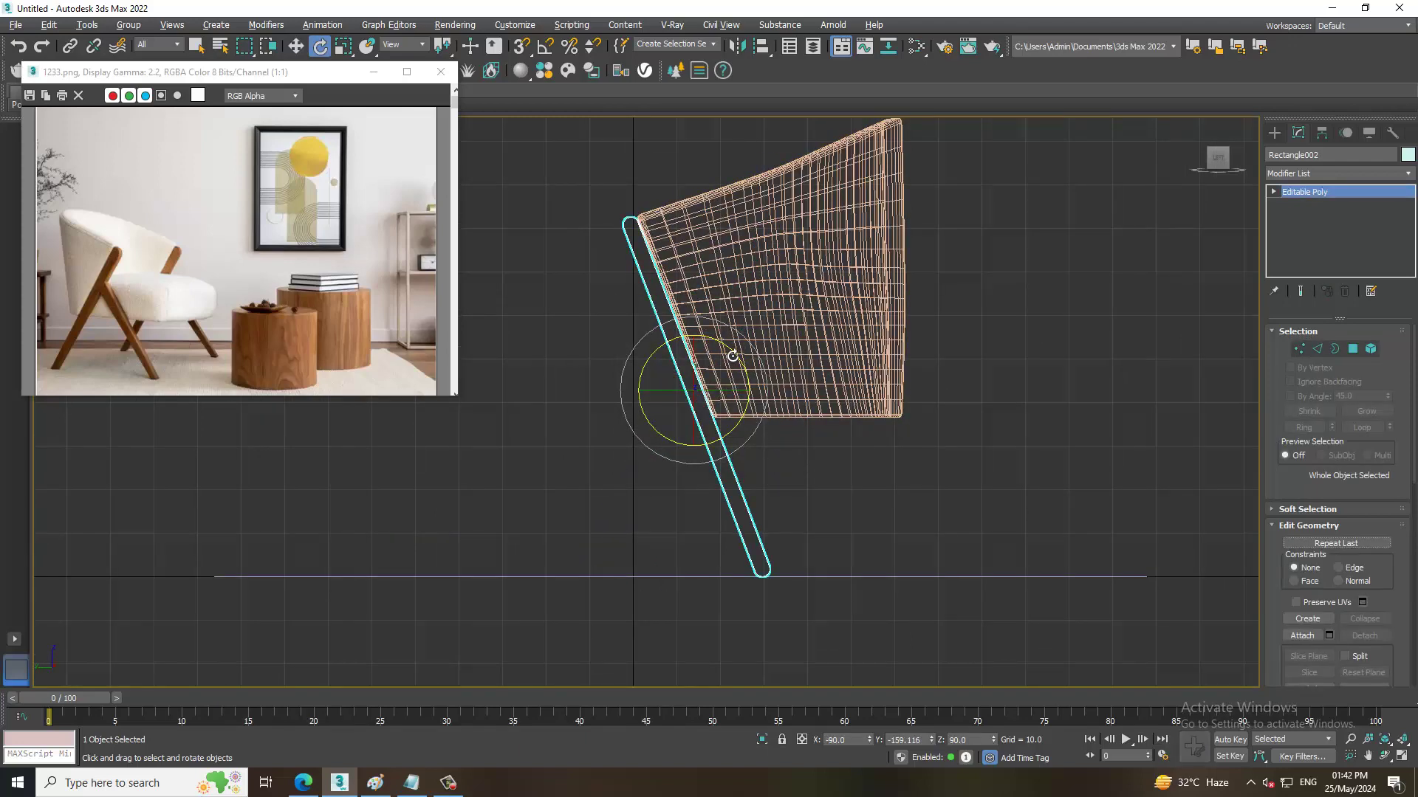
left_click_drag(732, 355, 744, 401, "shift")
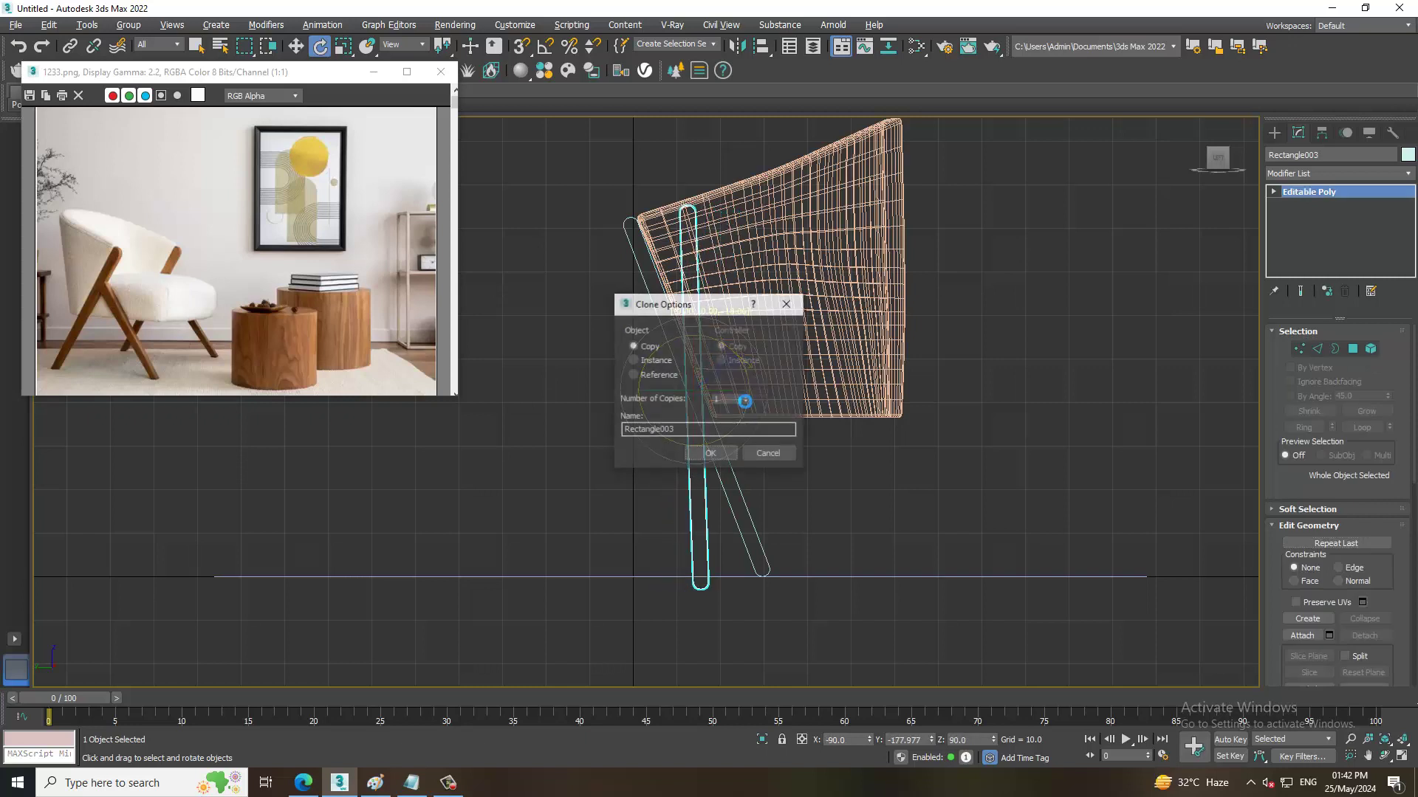
left_click(711, 452)
Adjust the copy's vertices, then tilt and move it to cross the first leg.
key("1")
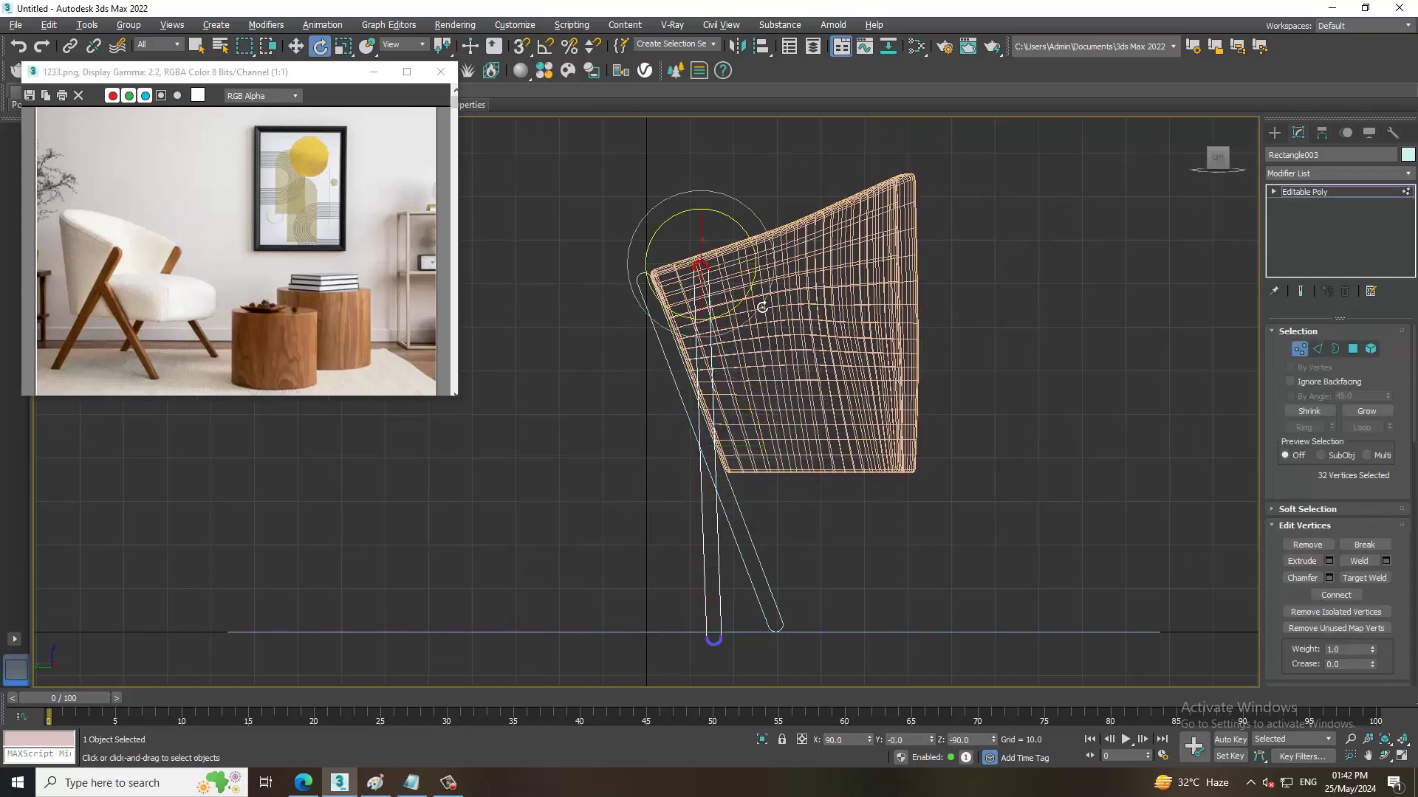
key("w")
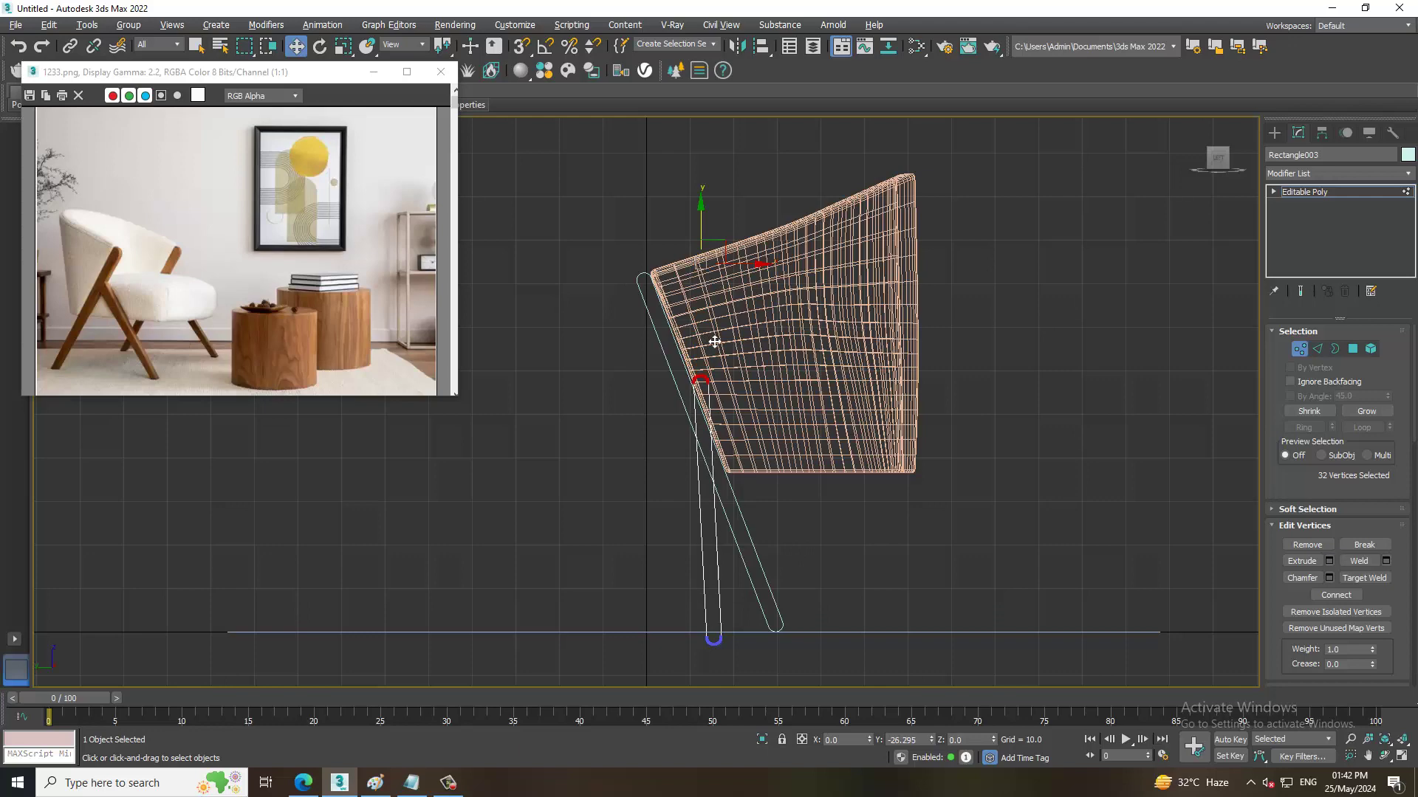
left_click(1327, 197)
scroll(791, 497, "up", 2)
key("e")
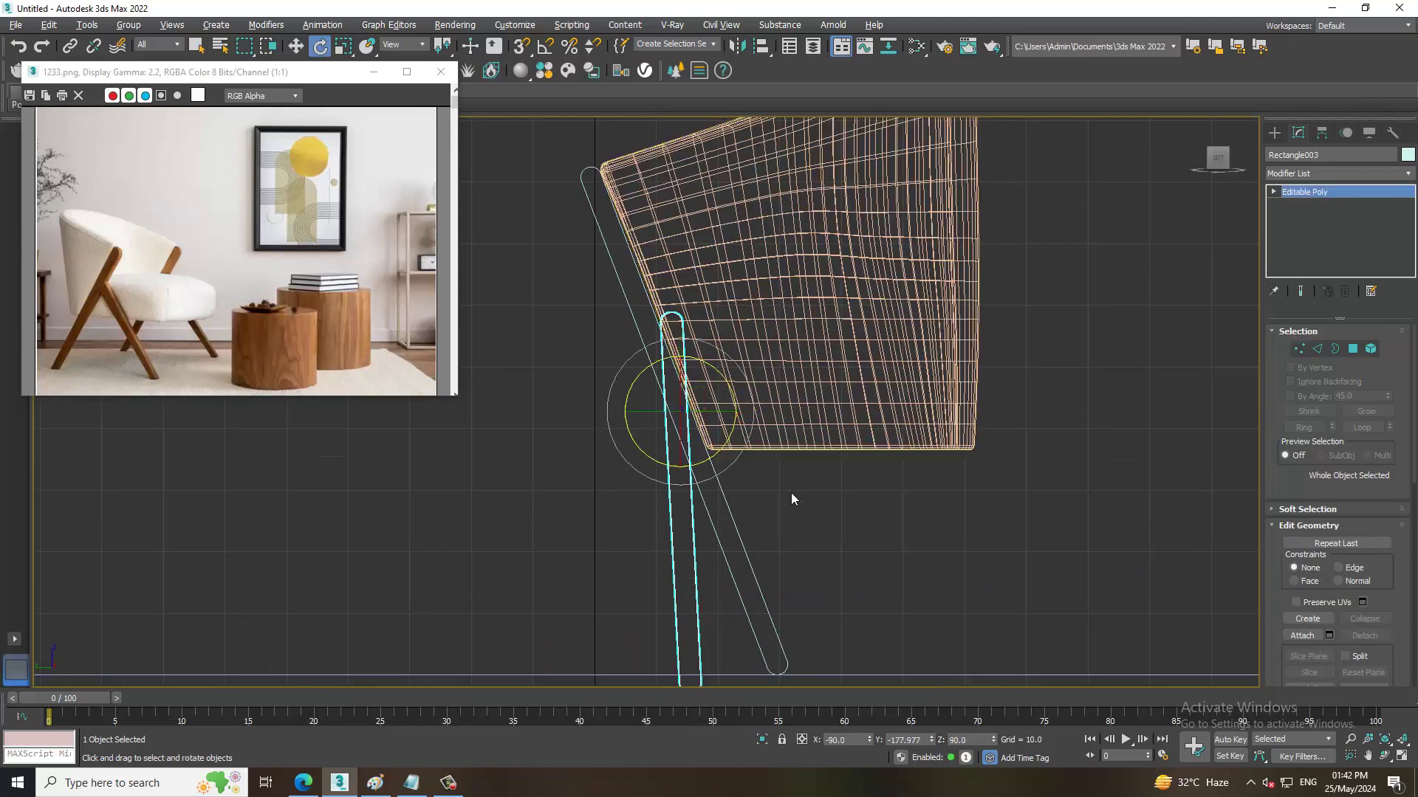
mouse_move(720, 371)
left_mouse_down()
mouse_move(762, 425)
mouse_move(650, 446)
left_mouse_up()
key("w")
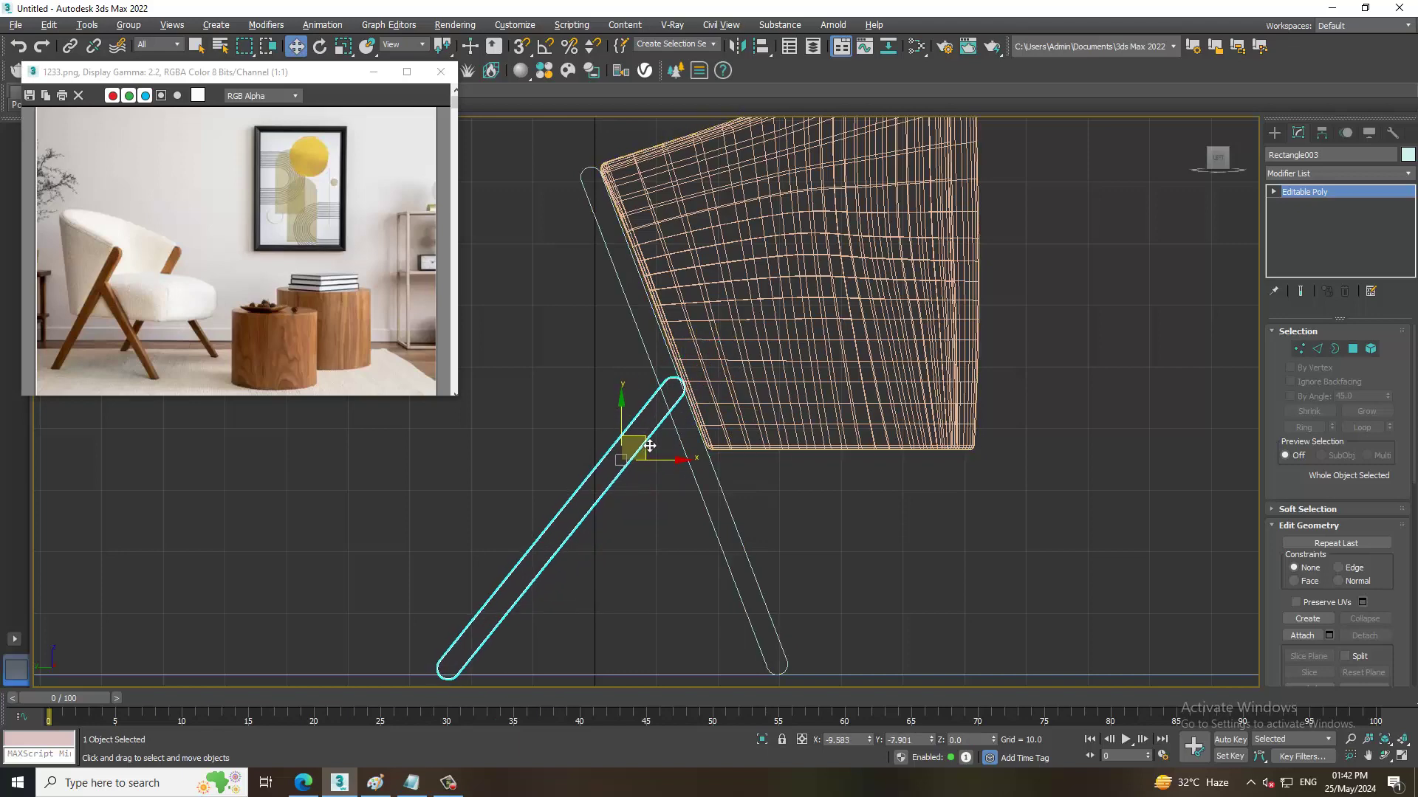
Shift-move a copy of the crossing leg to the chair's other side.
key("alt+w")
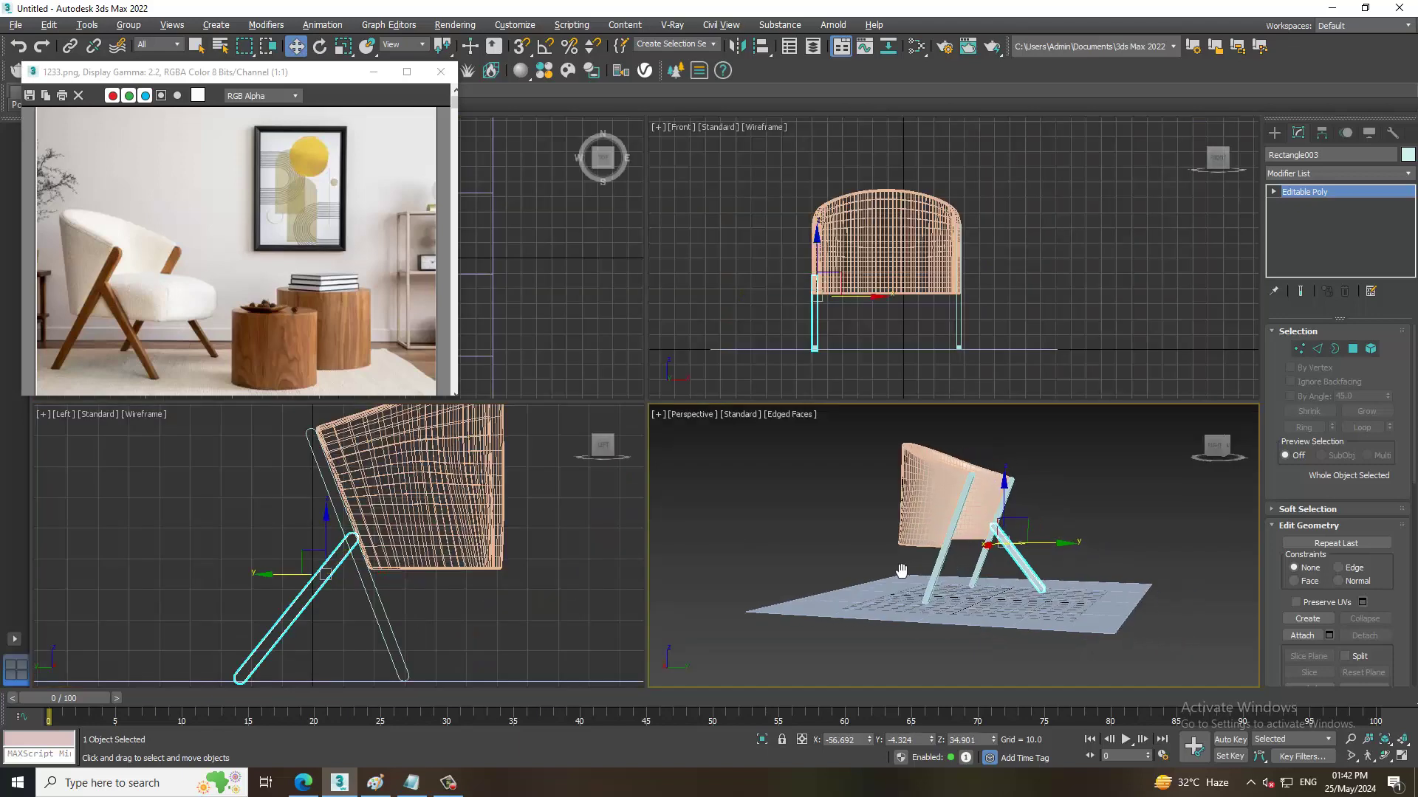
key("alt+w")
mouse_move(810, 573)
middle_mouse_down("alt")
mouse_move(810, 473)
mouse_move(873, 460)
mouse_move(797, 475)
mouse_move(768, 443)
middle_mouse_up("alt")
left_click_drag(744, 442, 488, 443, "shift")
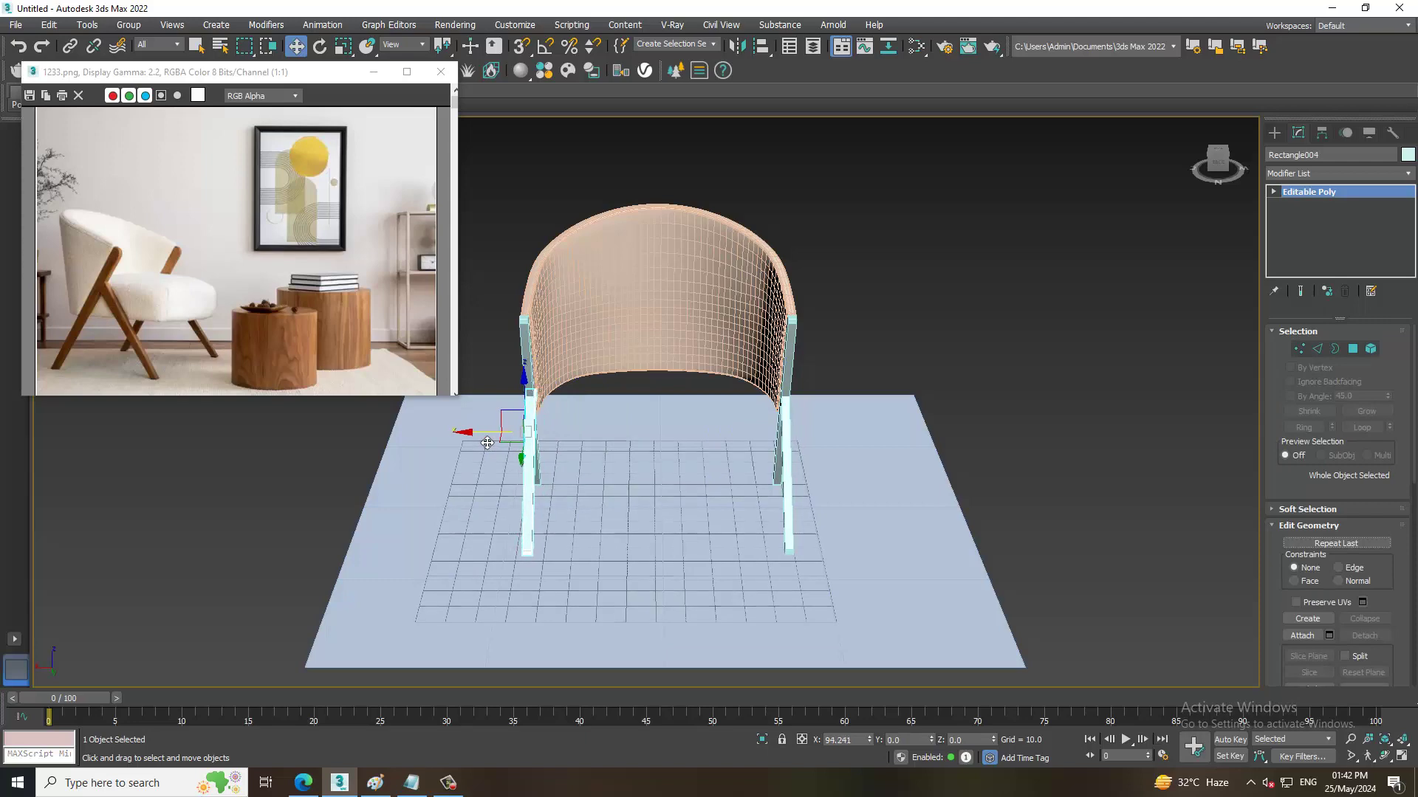
left_click(730, 455)
Compare the chair with the reference photo close-up and select the chair back.
mouse_move(729, 455)
middle_mouse_down("alt")
mouse_move(819, 455)
mouse_move(830, 442)
mouse_move(746, 406)
mouse_move(846, 406)
middle_mouse_up("alt")
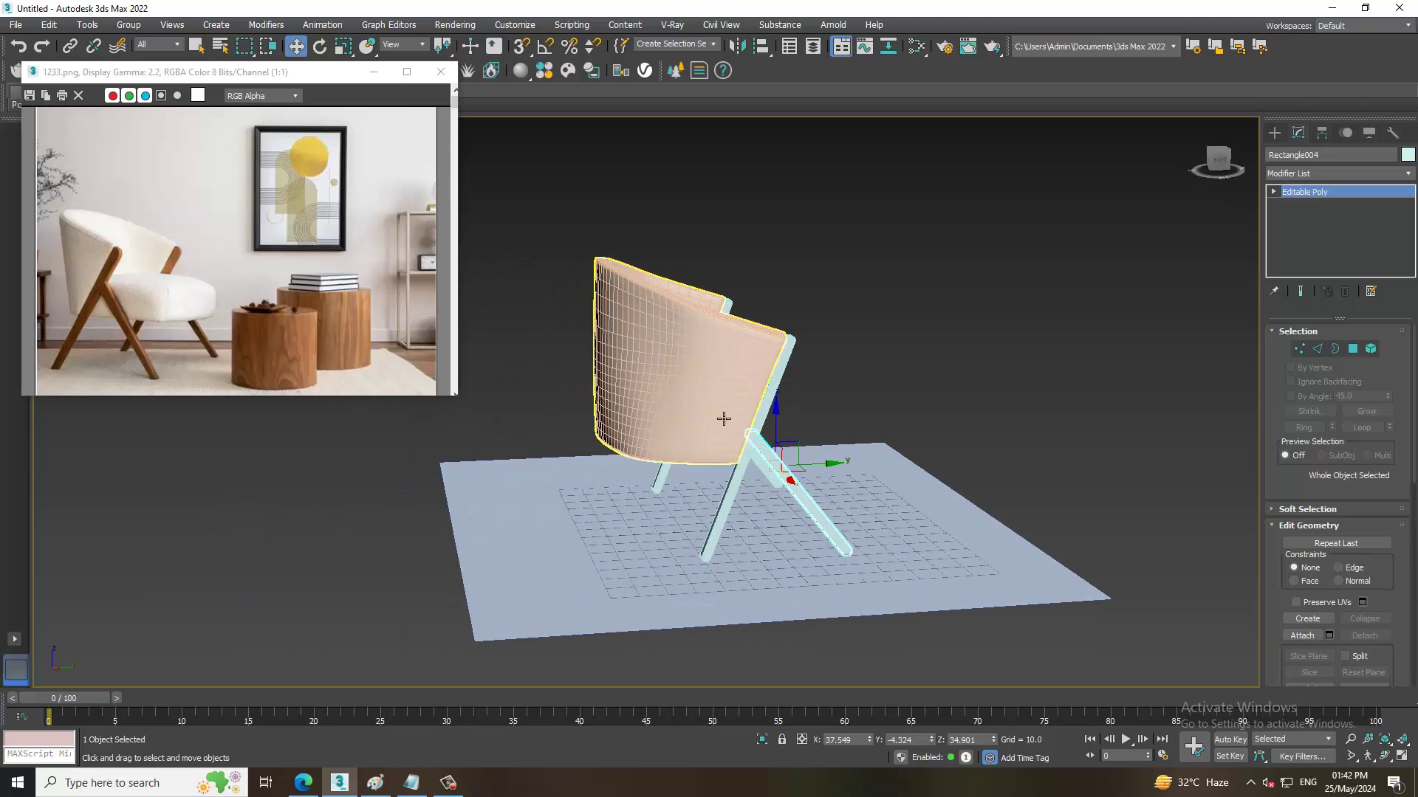
scroll(77, 254, "up", 1)
middle_click_drag(77, 254, 210, 215)
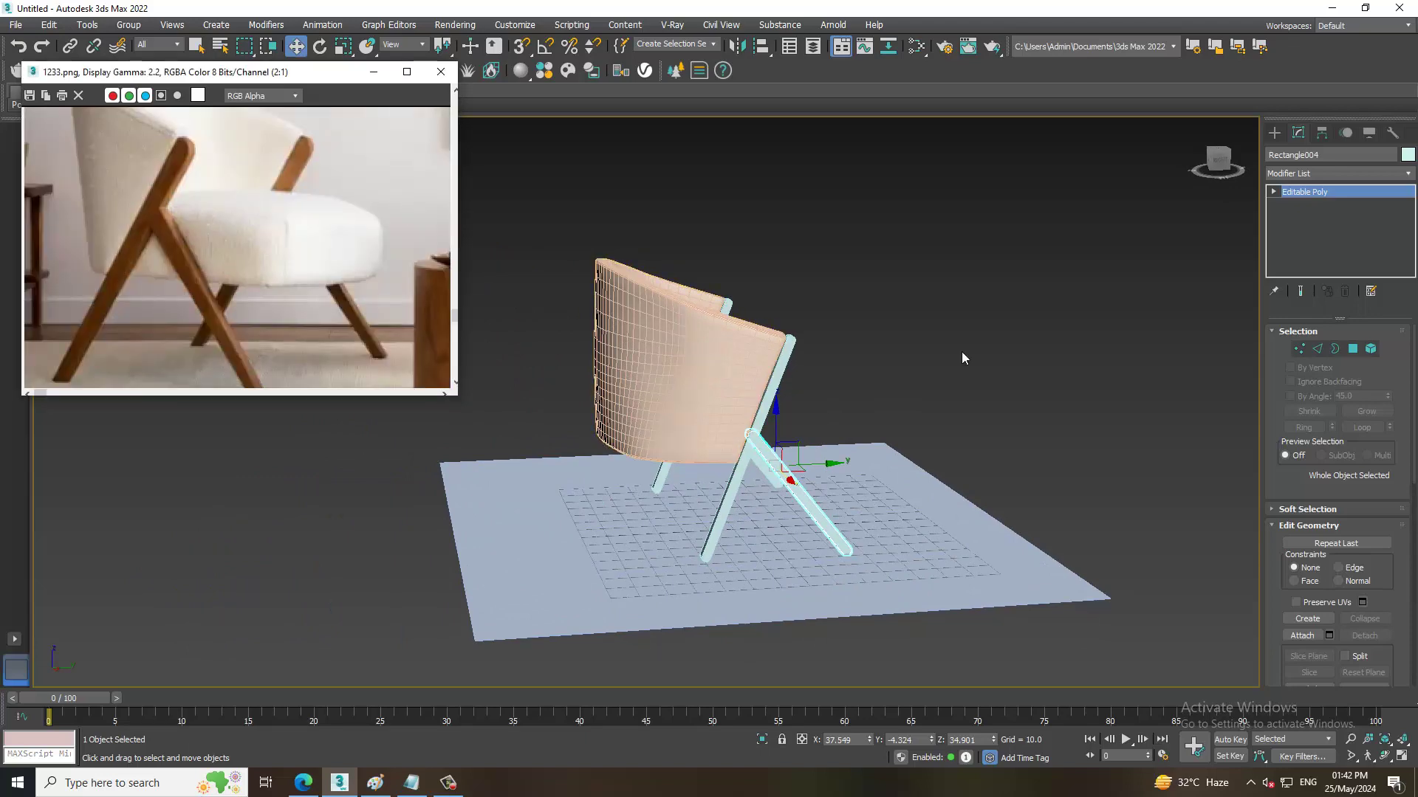
left_click(742, 397)
middle_click_drag(971, 369, 801, 372, "alt")
In the Left view, move the back's right-side FFD control points inward along X.
key("alt+w")
middle_click(994, 269)
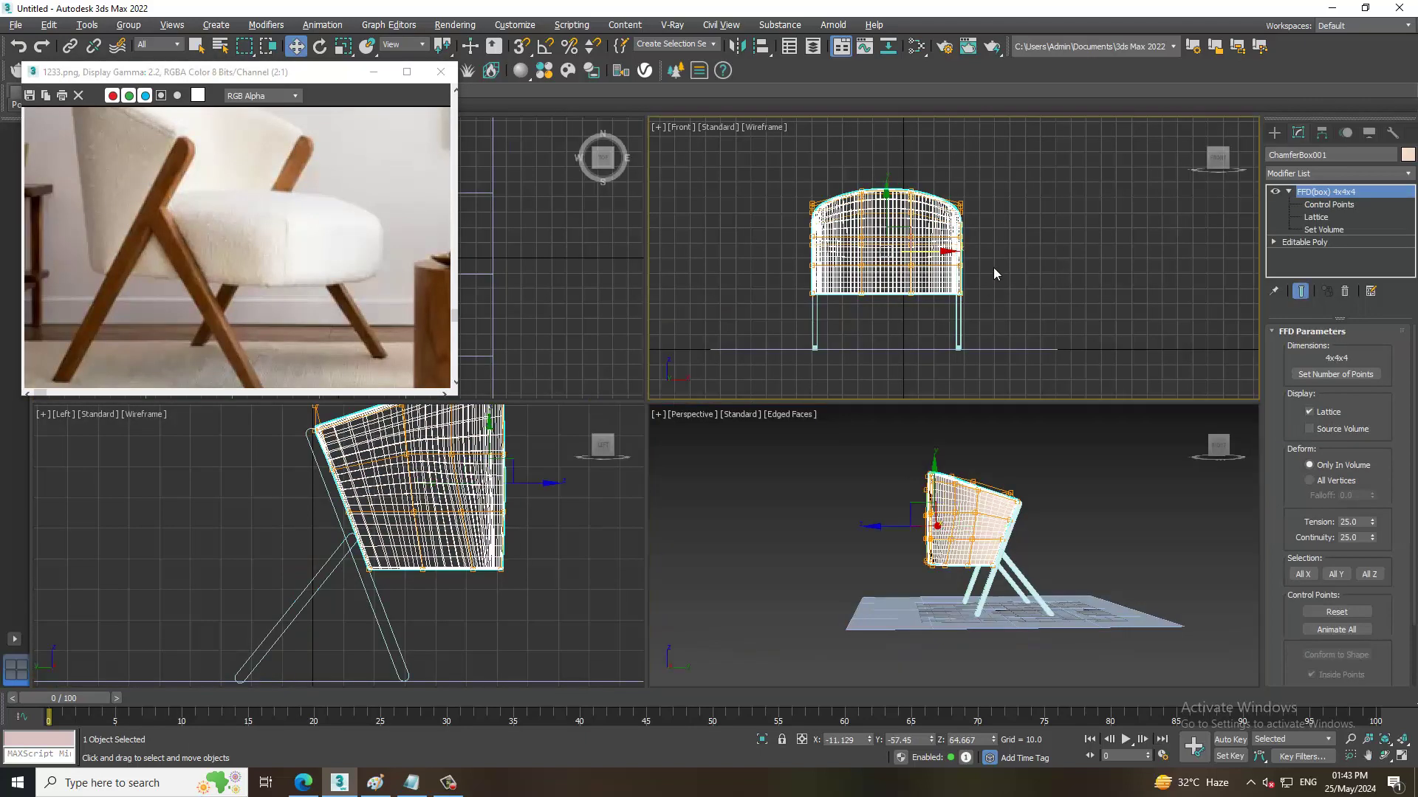
middle_click(419, 546)
key("alt+w")
scroll(643, 502, "up", 2)
key("1")
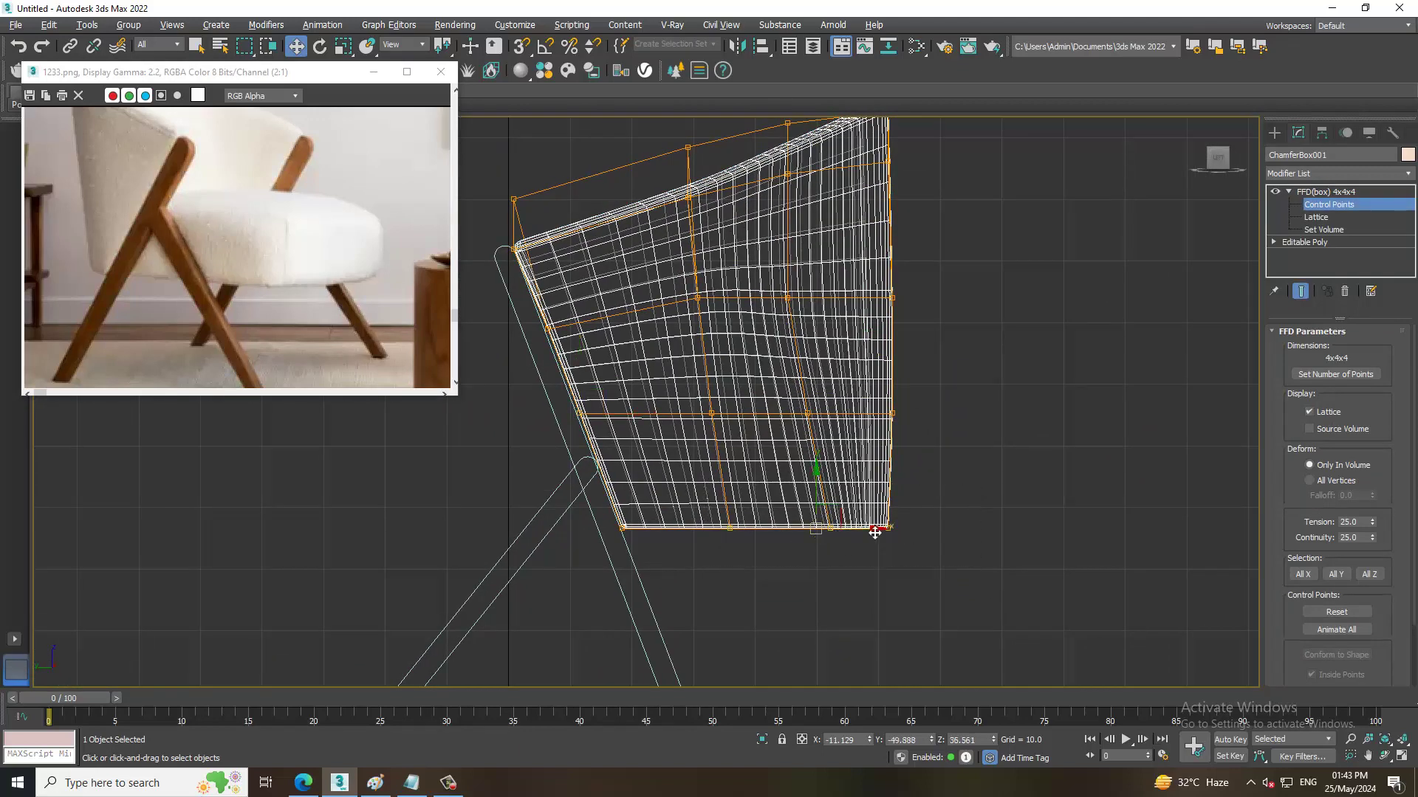
left_click_drag(875, 532, 850, 534)
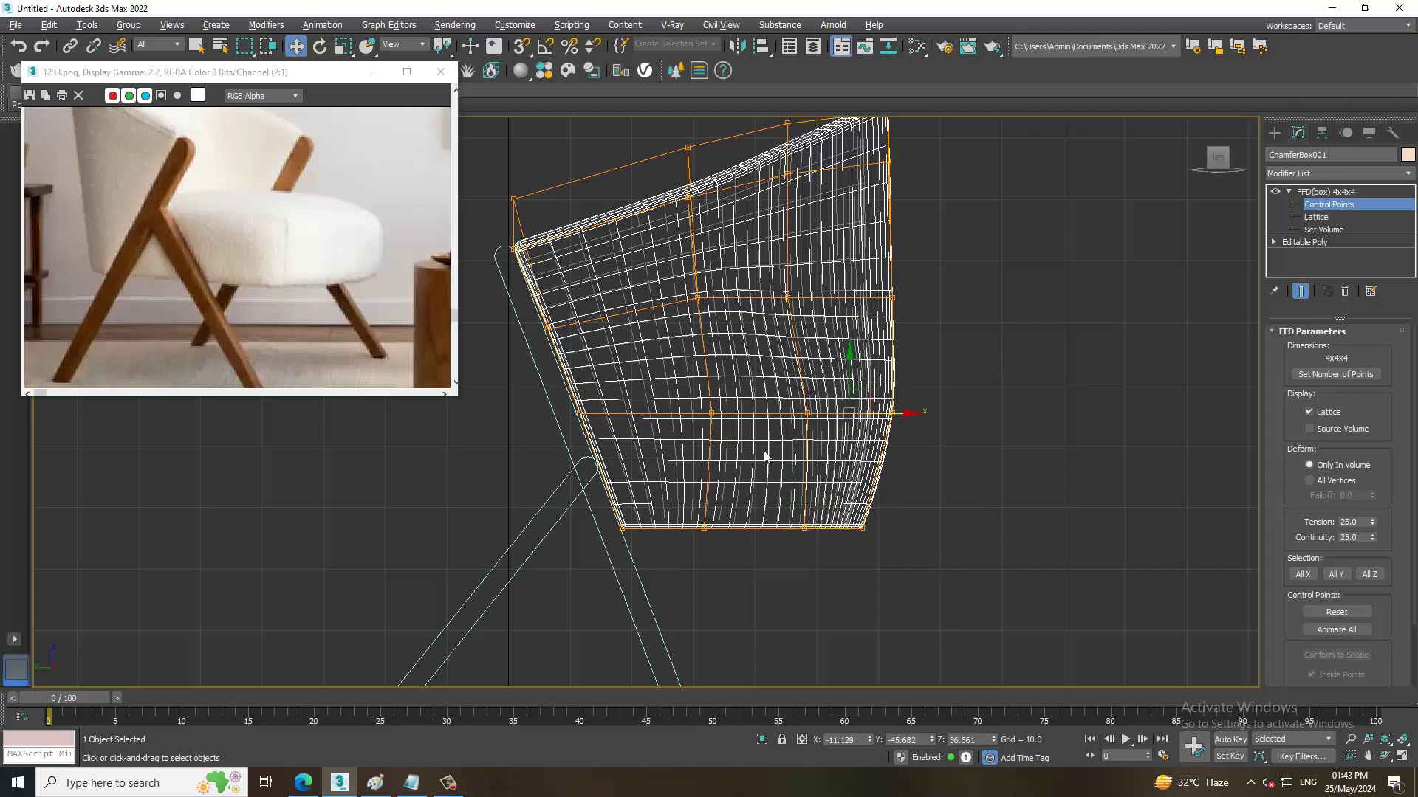
left_click_drag(911, 417, 881, 422)
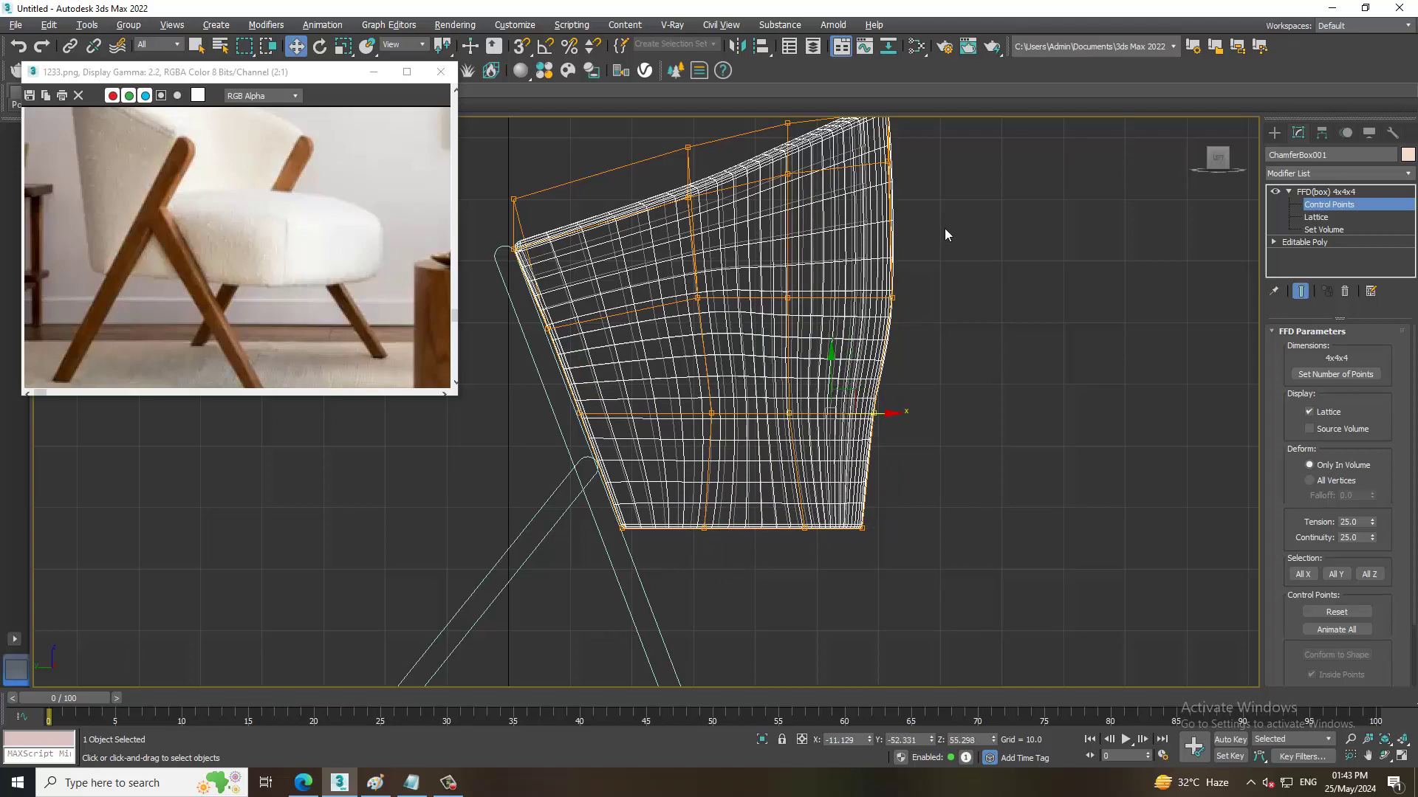
left_click_drag(894, 302, 883, 301)
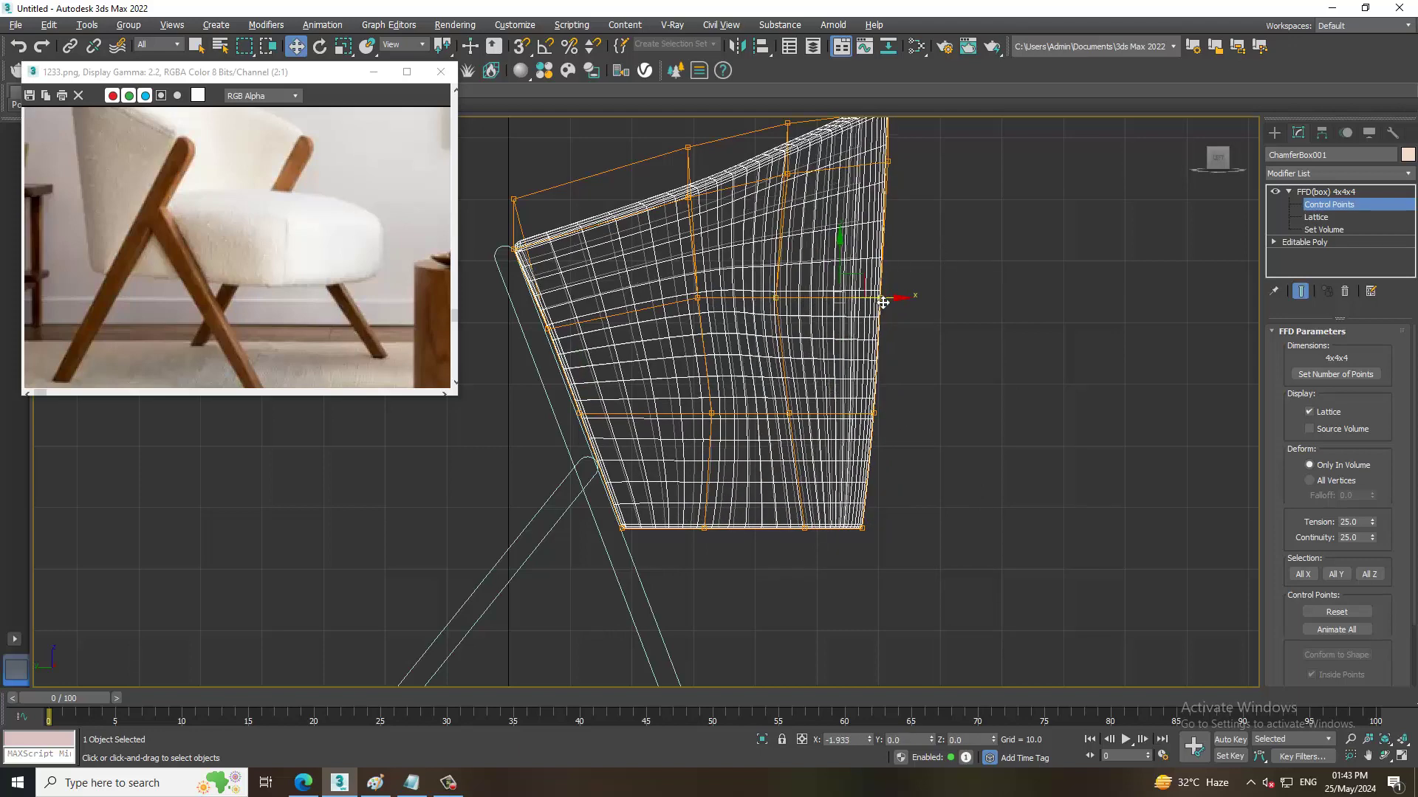
Return to the four-view layout and open the Create panel.
middle_click_drag(933, 249, 830, 423)
scroll(830, 423, "down", 2)
key("alt+w")
key("alt+w")
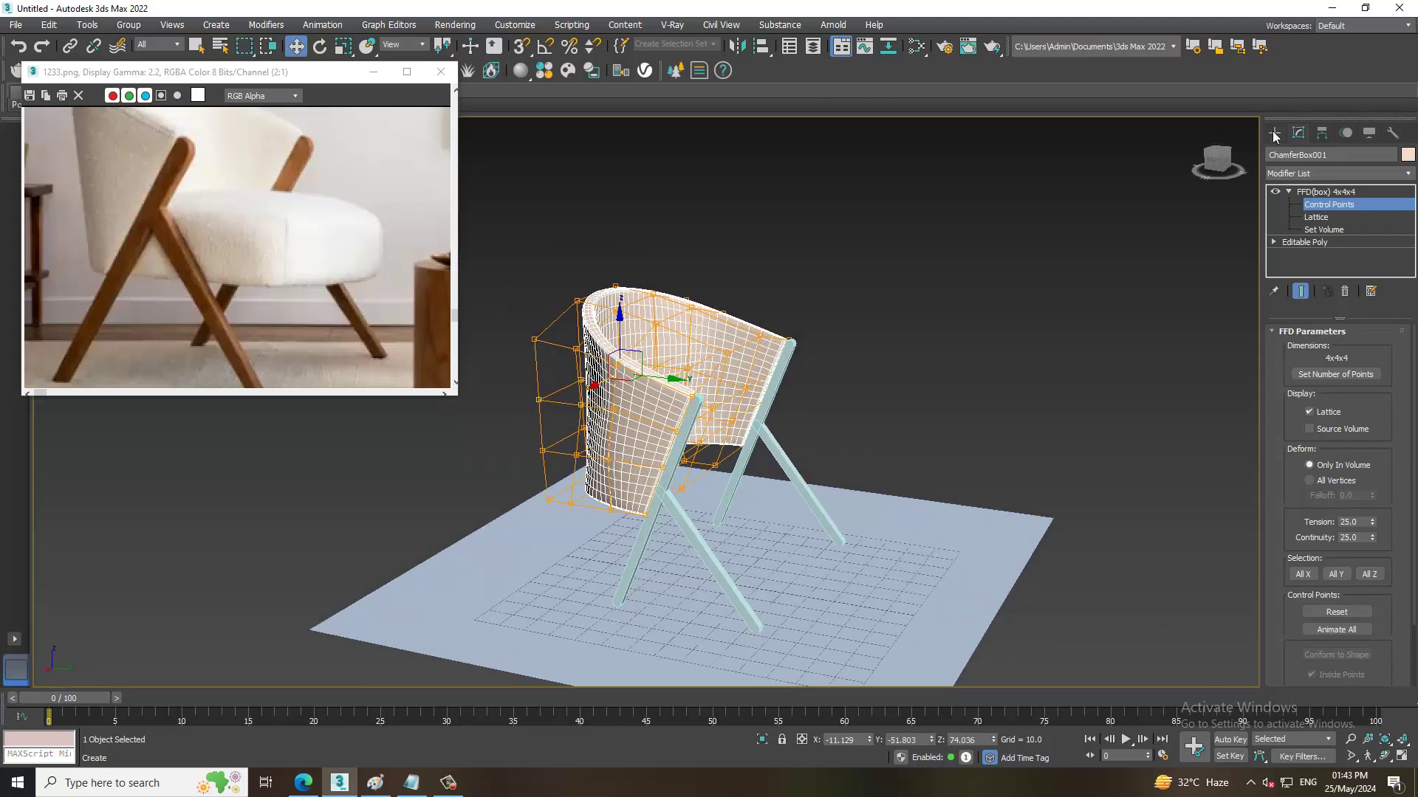
left_click(1273, 133)
middle_click_drag(839, 375, 787, 335, "alt")
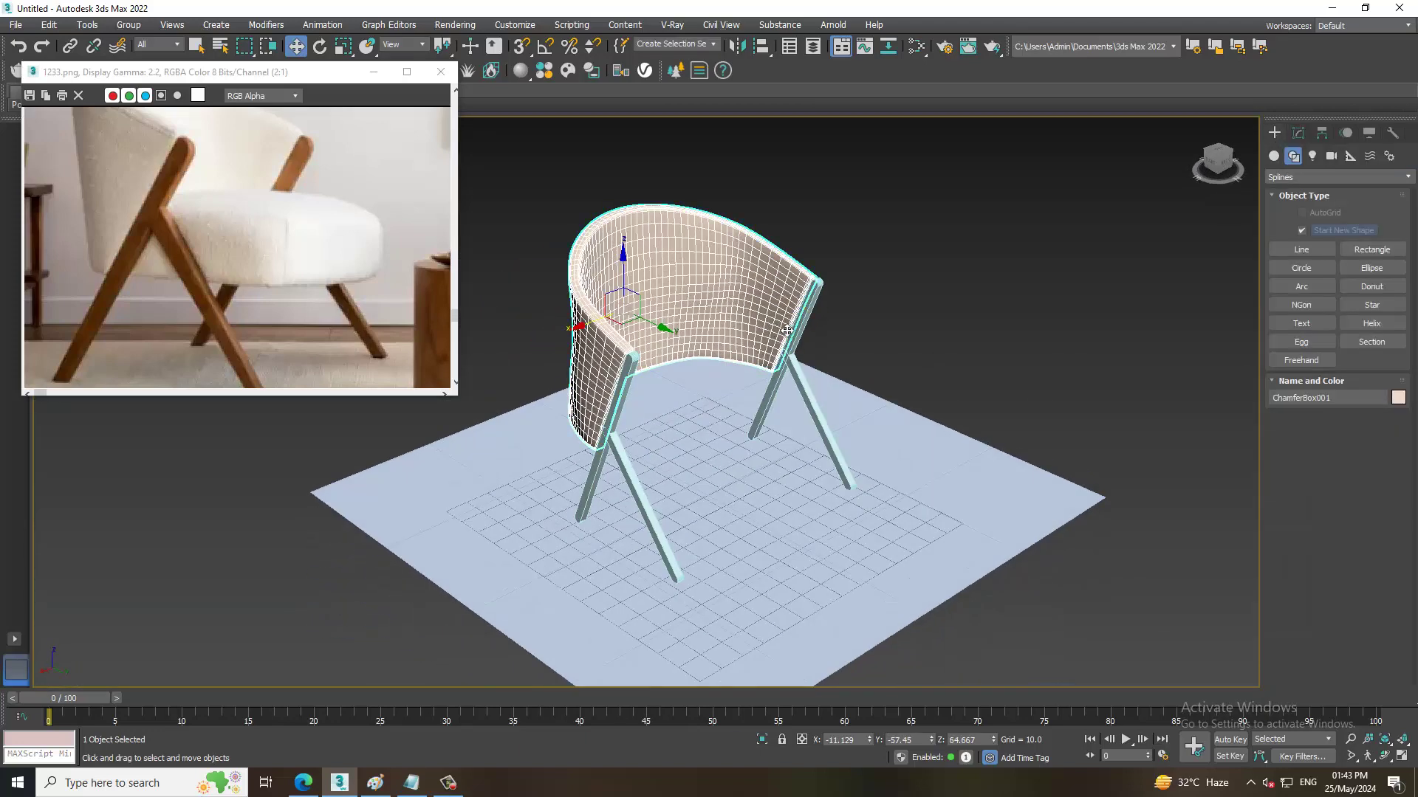
Draw a ChamferBox seat cushion over the U-shaped back in the Top view.
left_click(1273, 155)
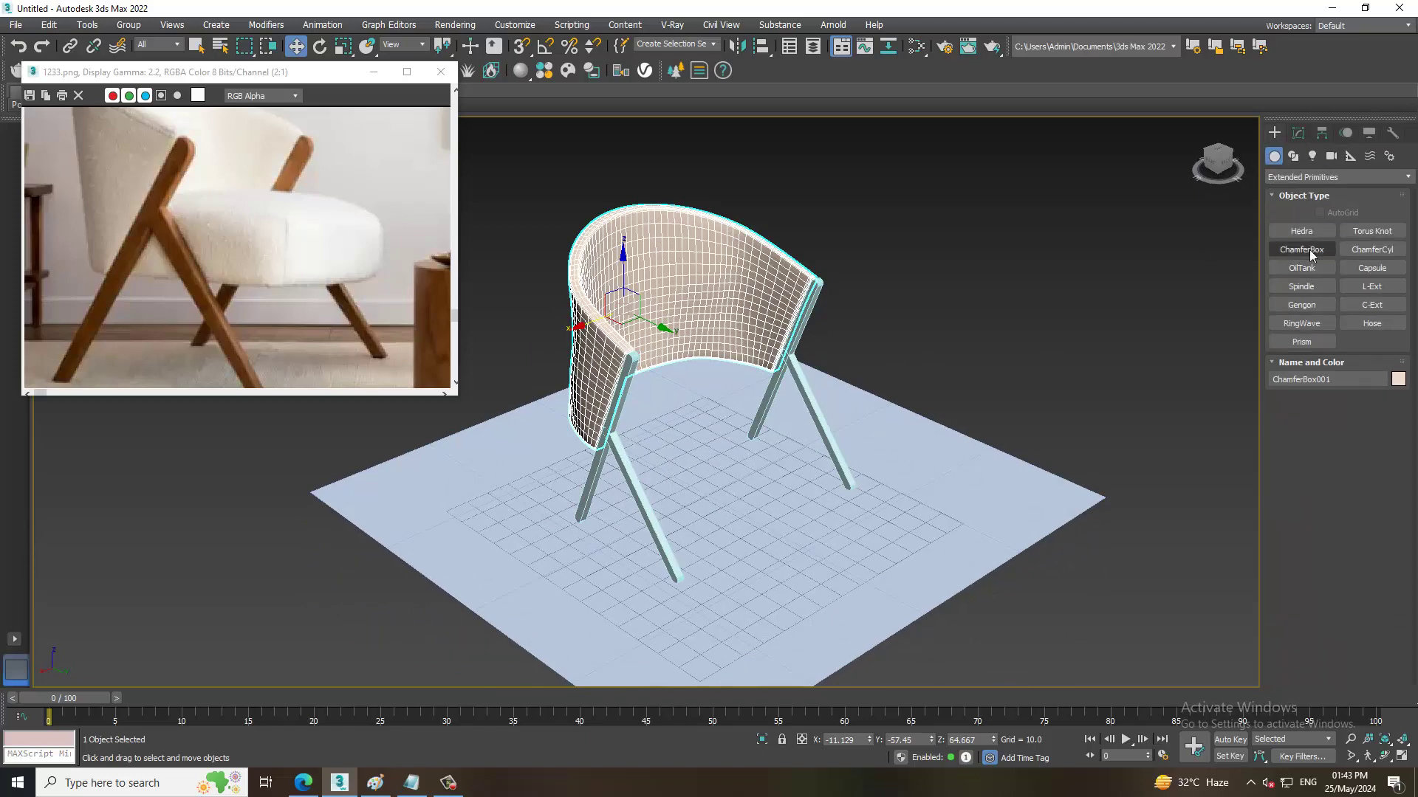
left_click(1310, 255)
key("alt+w")
key("alt+w")
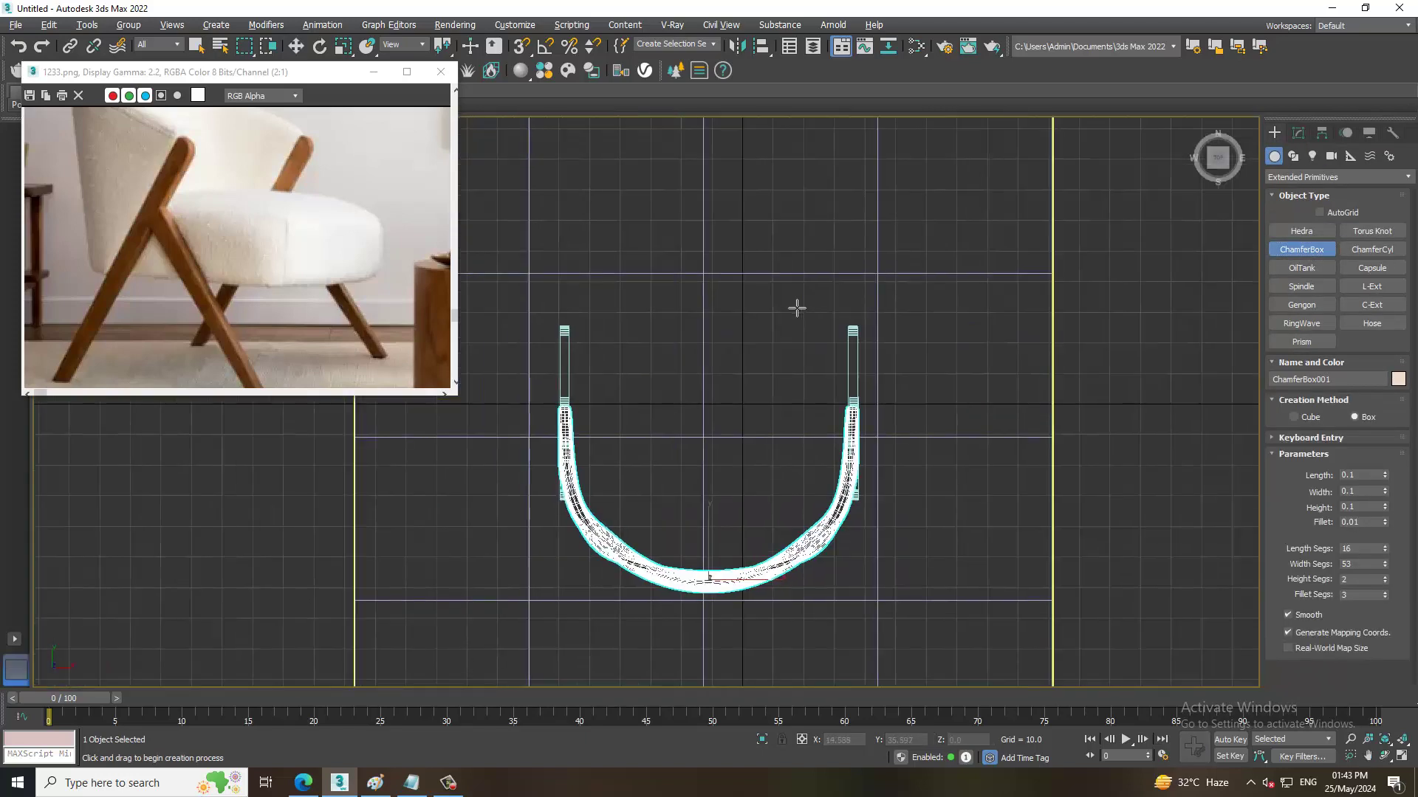
scroll(797, 308, "down", 3)
left_click_drag(687, 360, 831, 461)
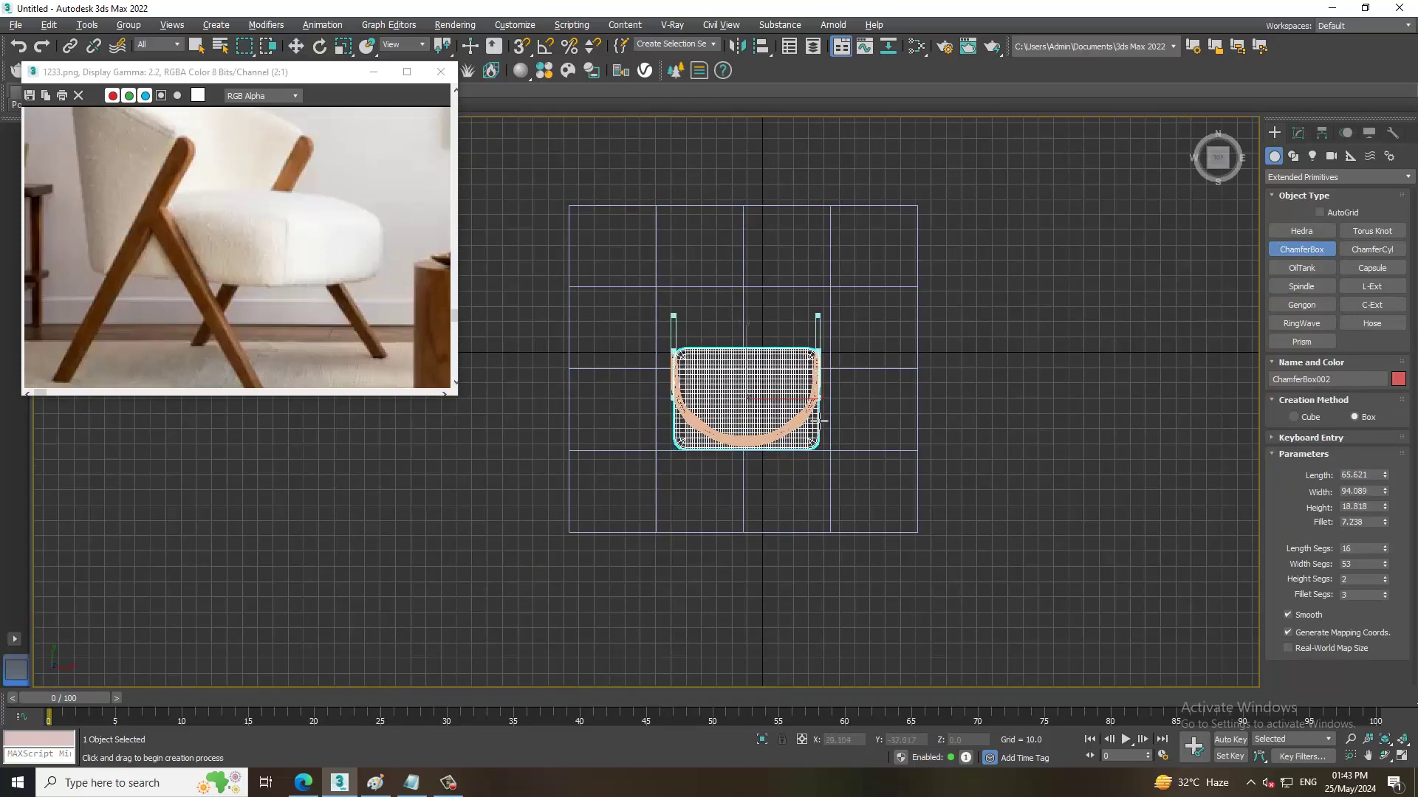
key("w")
Raise the cushion to about Z 36.2 inside the chair frame.
key("alt+w")
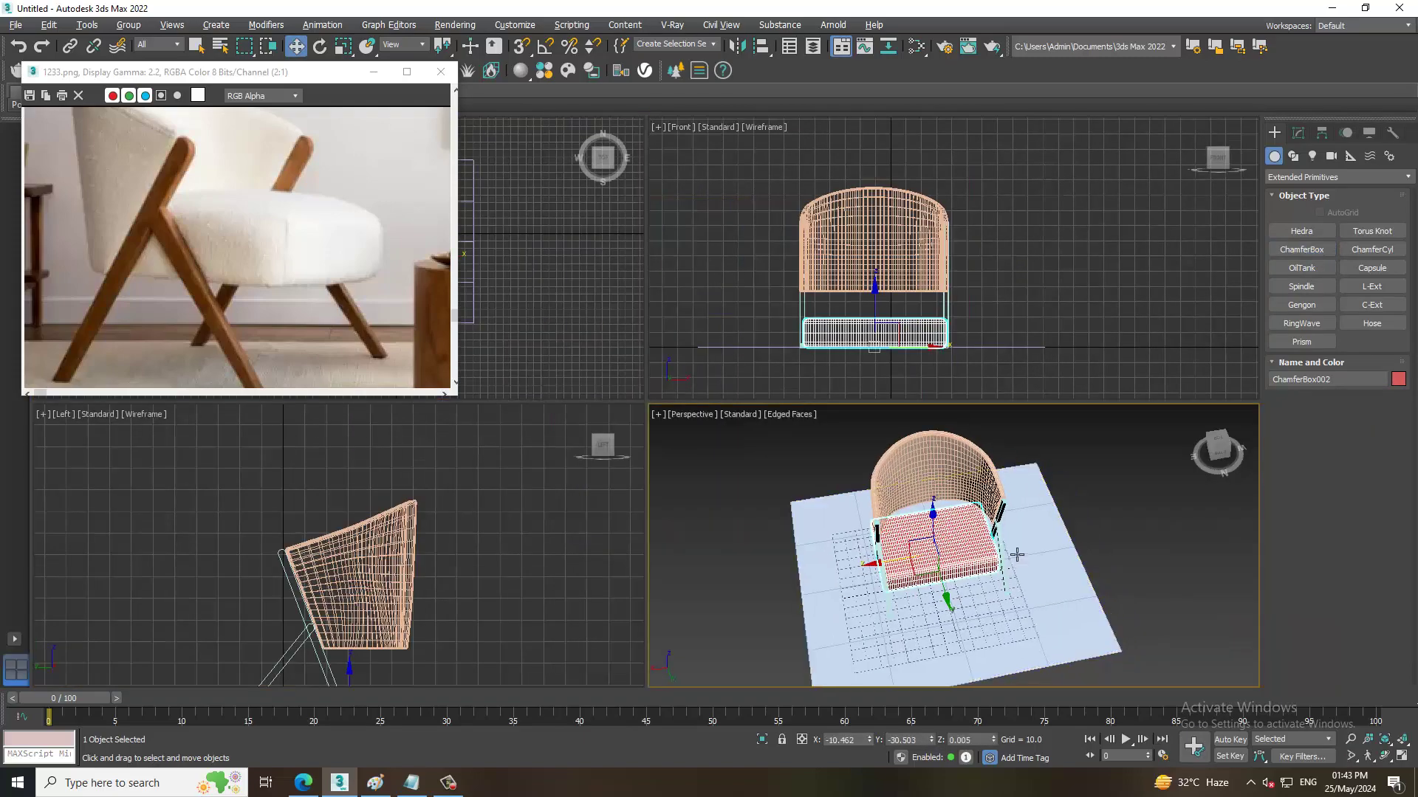
key("alt+w")
middle_click_drag(1042, 455, 906, 492, "alt")
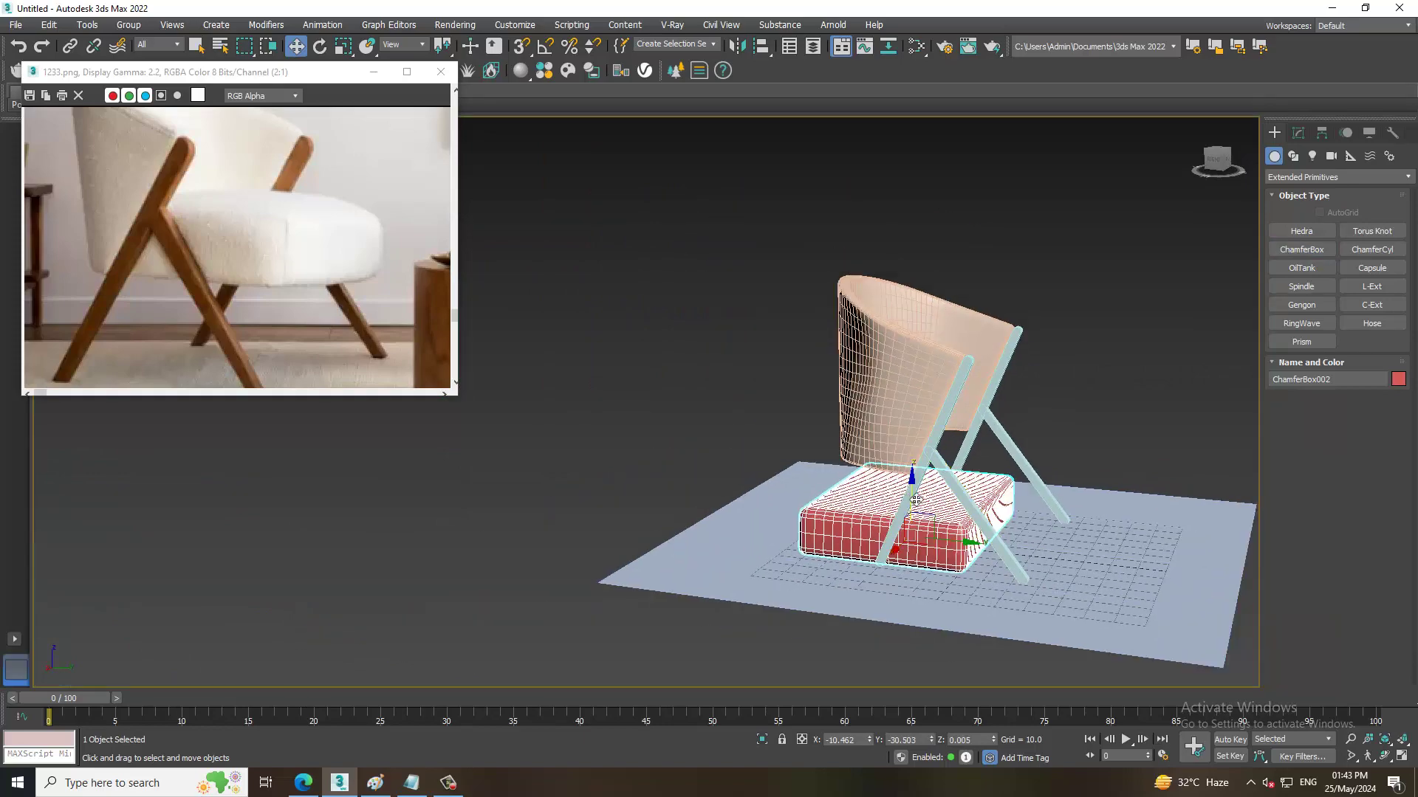
left_click_drag(915, 500, 961, 418)
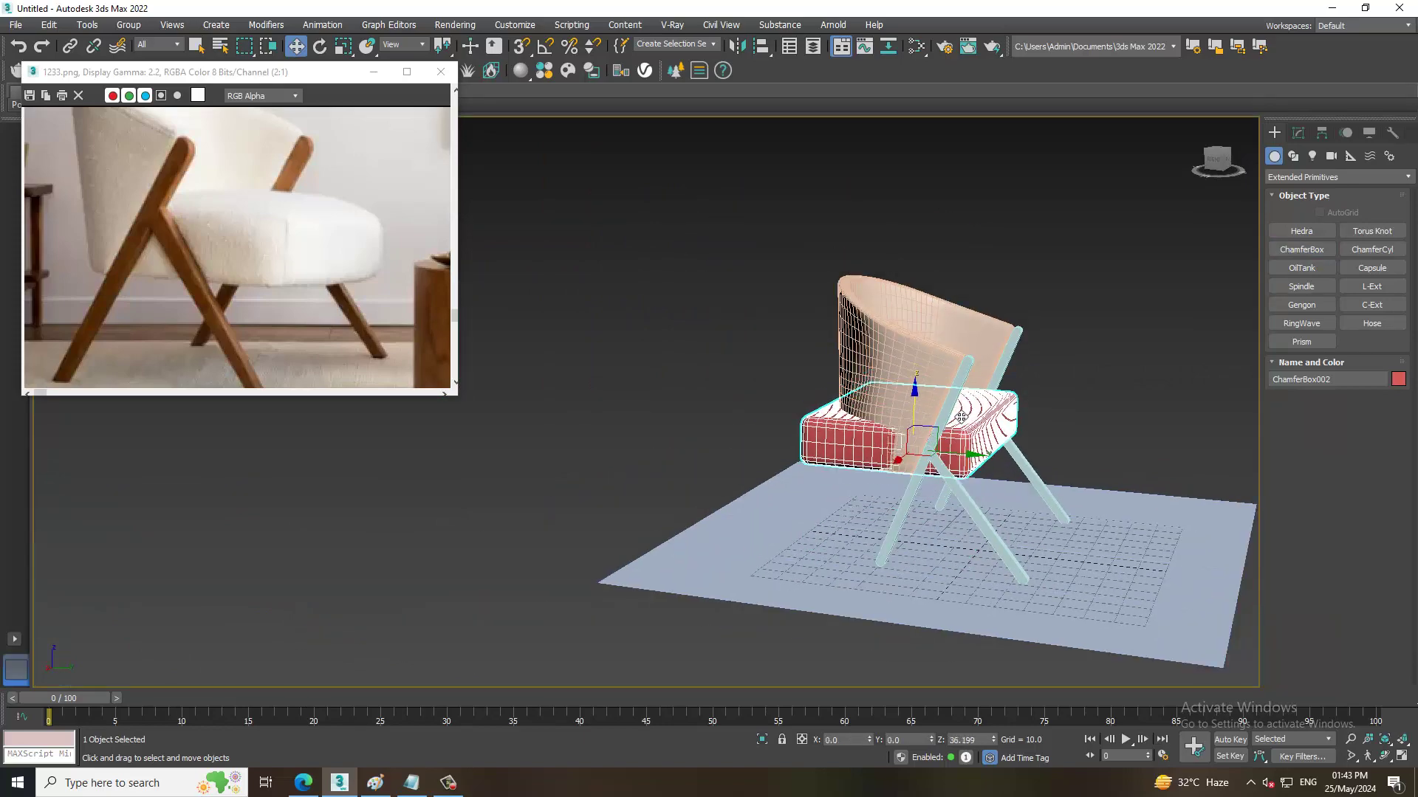
middle_click_drag(957, 418, 738, 398, "alt")
Scale the cushion along Z to make it thicker.
key("alt+w")
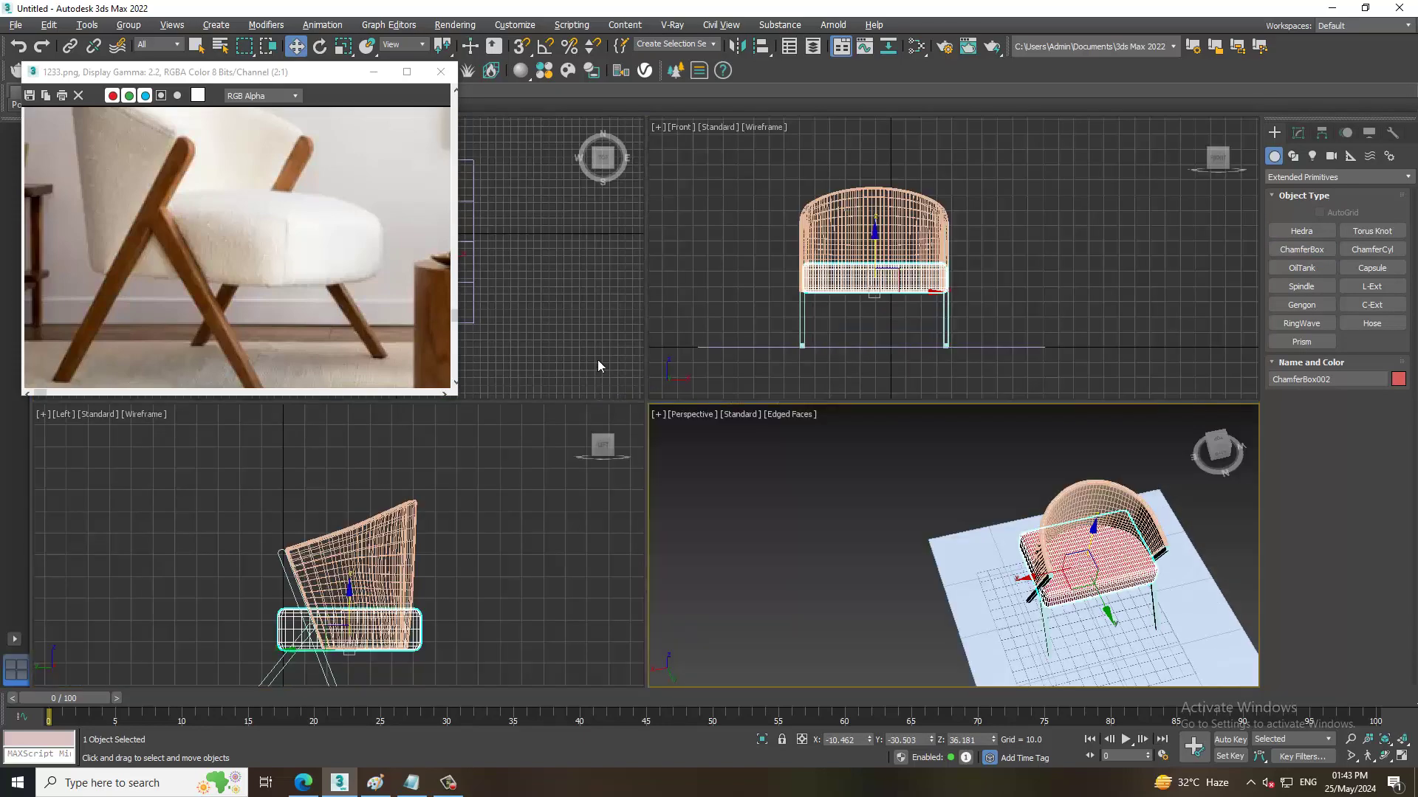
key("alt+w")
scroll(737, 332, "up", 5)
scroll(761, 366, "down", 2)
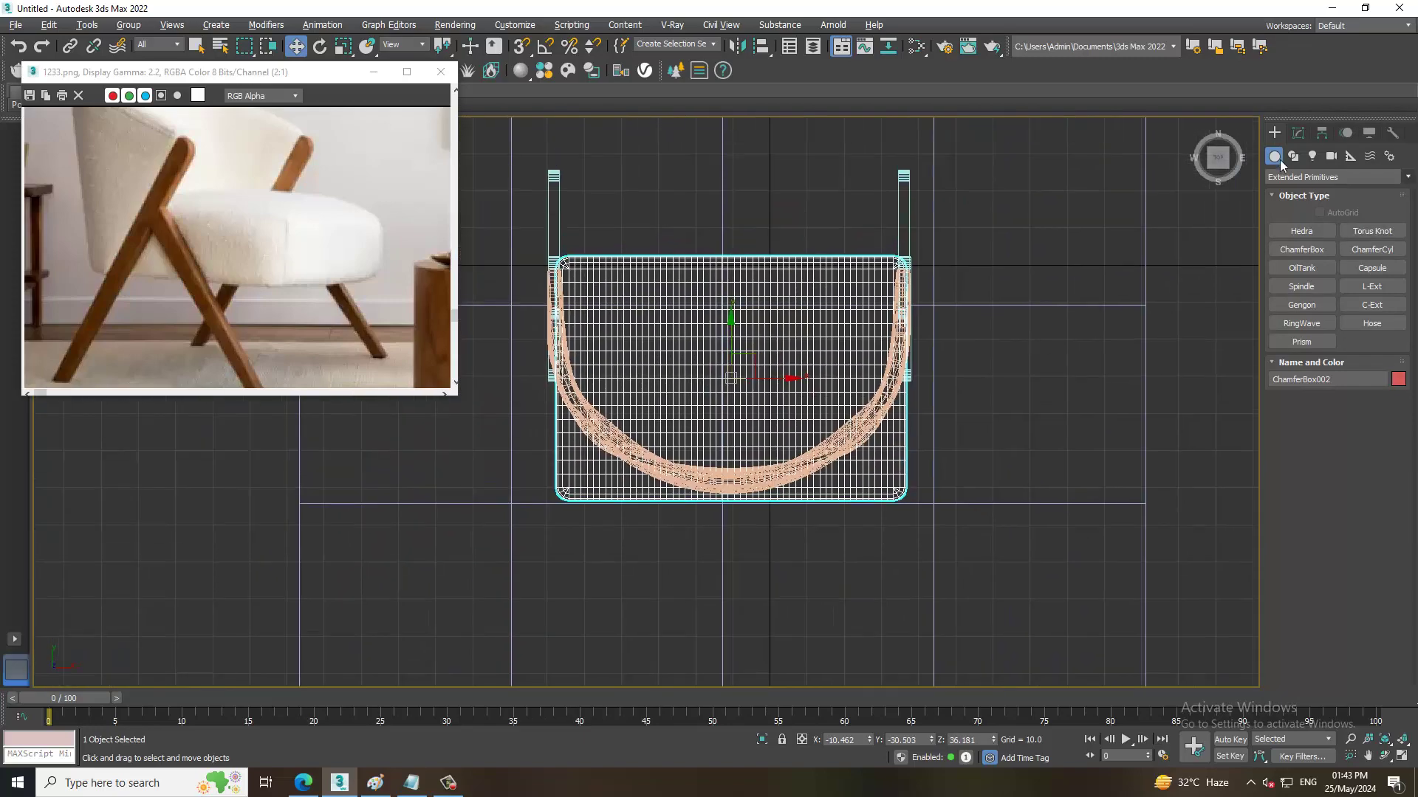
key("alt+w")
key("alt+w")
mouse_move(1000, 556)
middle_mouse_down("alt")
mouse_move(898, 452)
mouse_move(942, 486)
middle_mouse_up("alt")
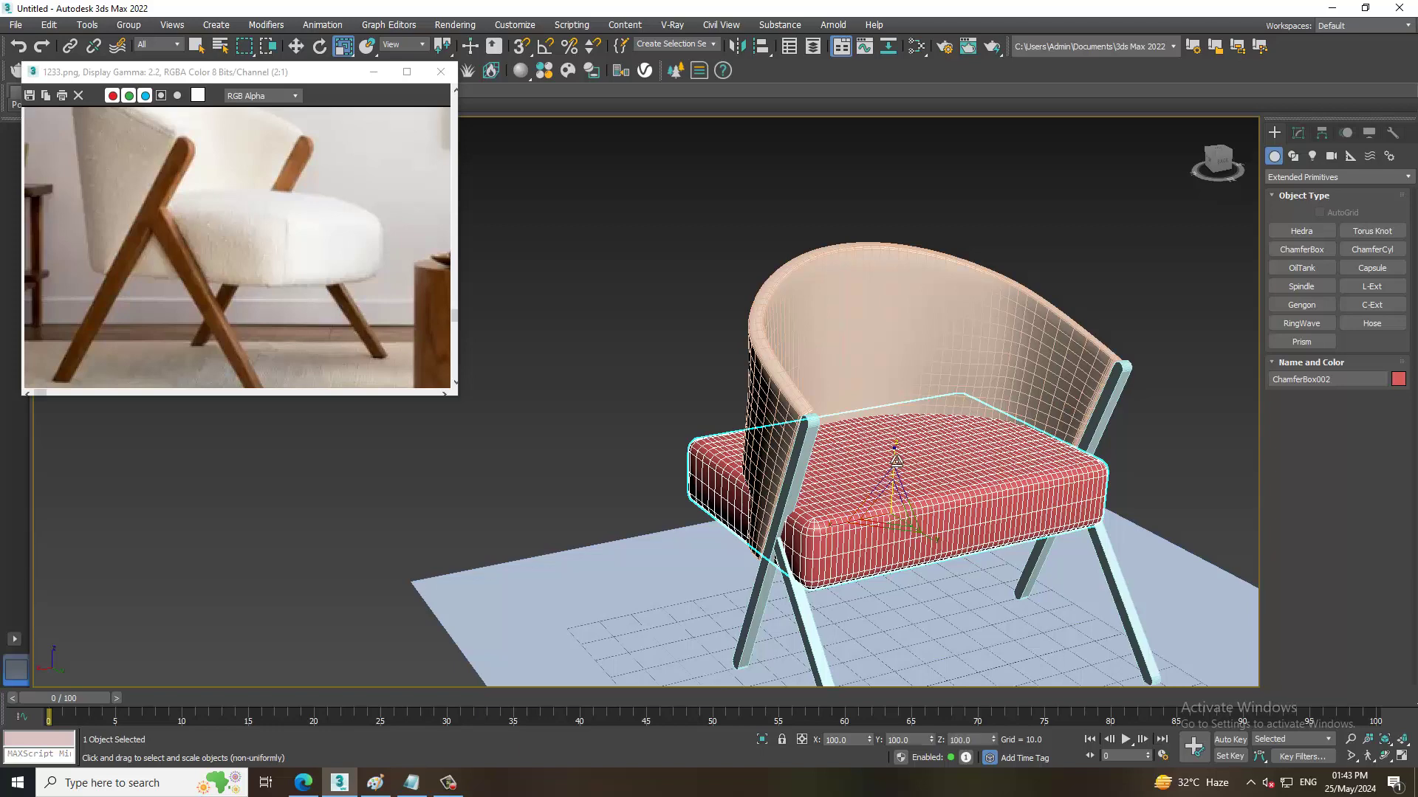
left_click_drag(886, 448, 889, 428)
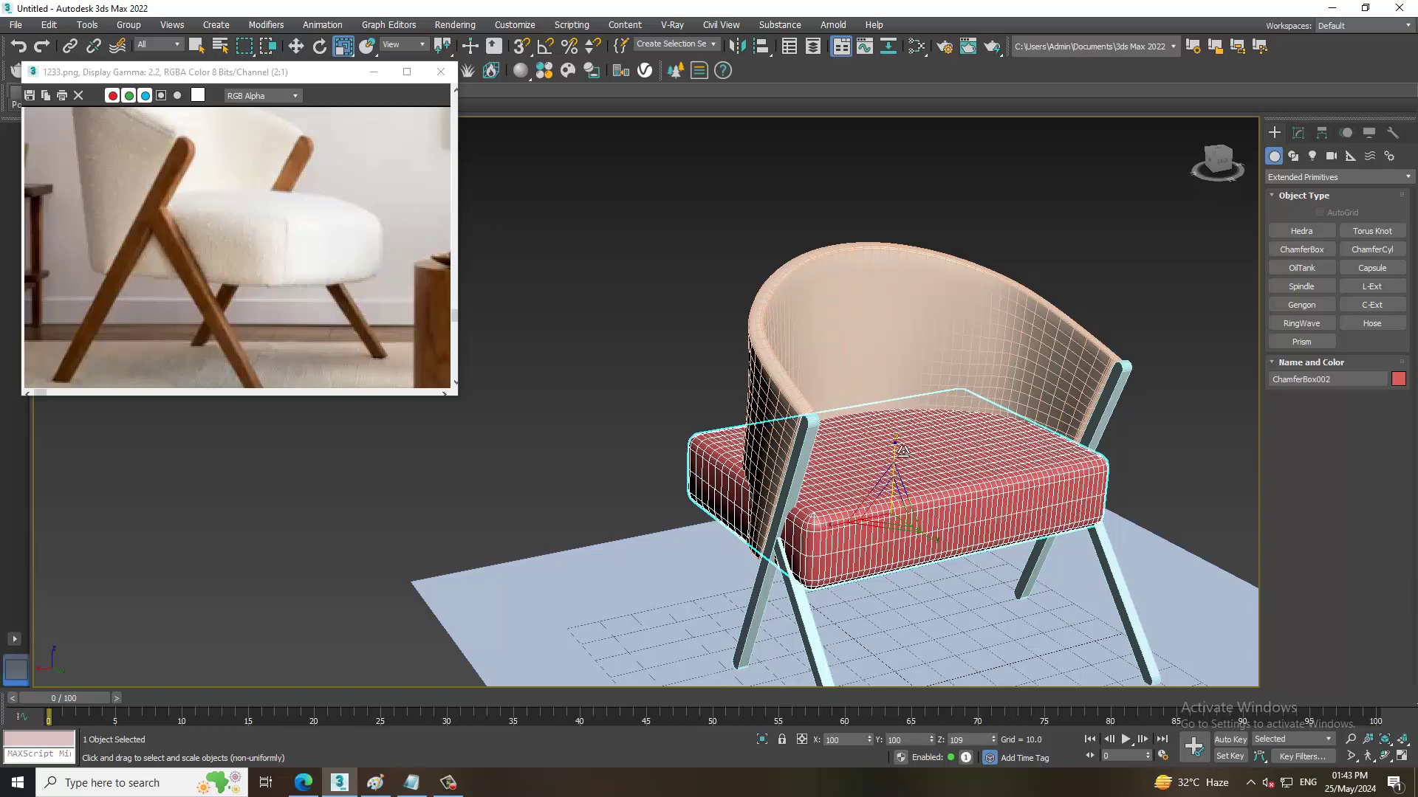
left_click(1298, 133)
Convert the seat cushion to Editable Poly and add an FFD(box) 4x4x4 modifier.
key("w")
right_click(921, 465)
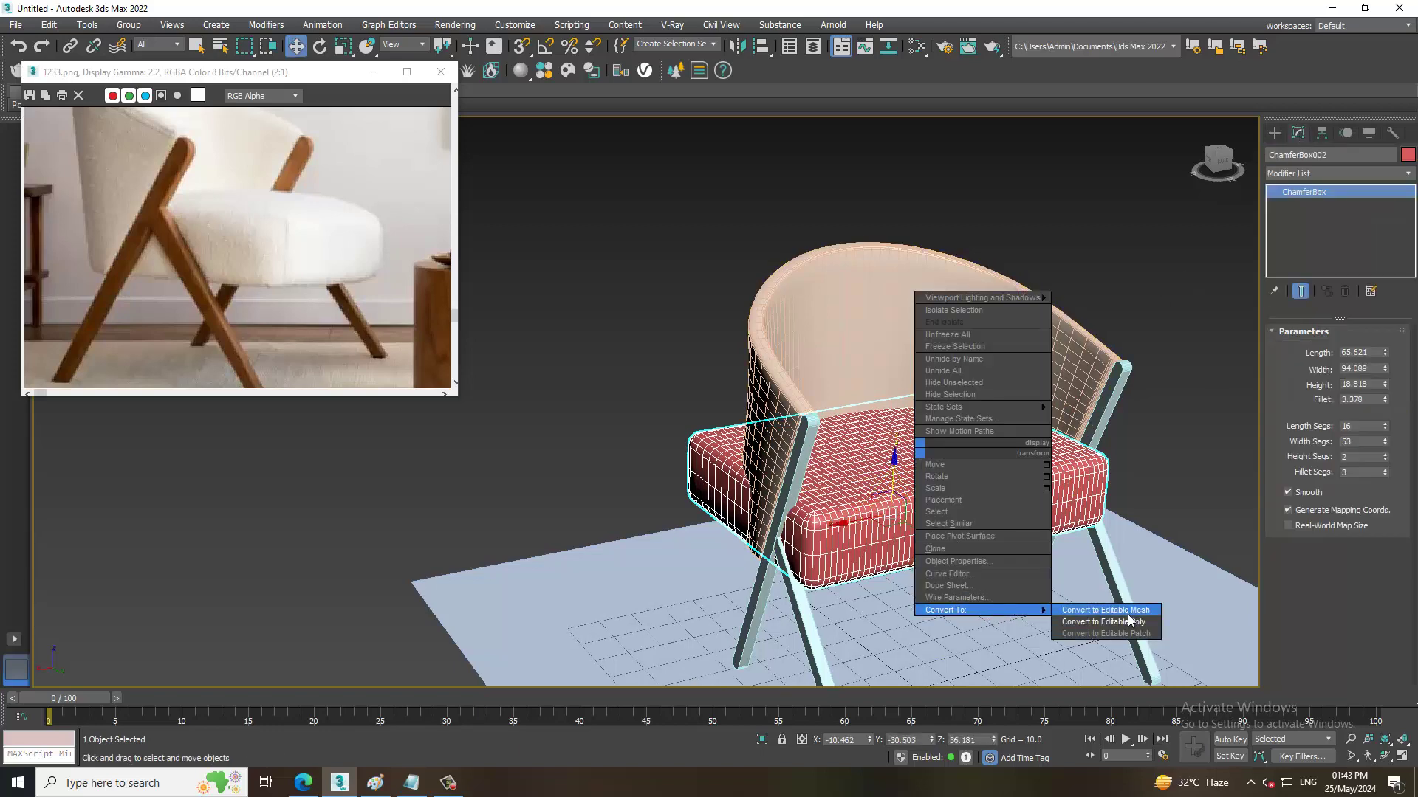
left_click(1103, 622)
left_click(1314, 175)
scroll(1315, 271, "down", 10)
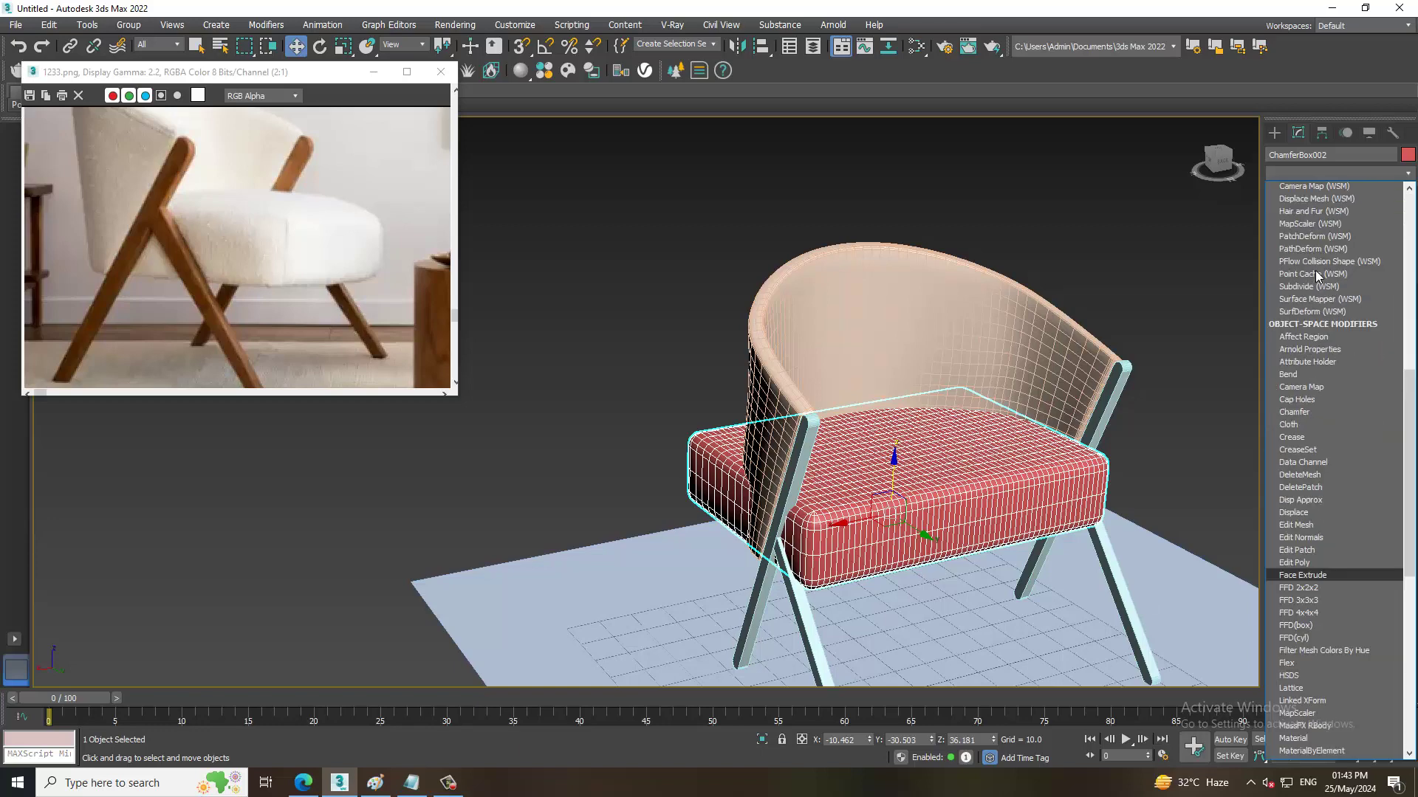
left_click(1308, 224)
In the enlarged Top view, pull the lower-left and bottom-centre lattice points to start curving the seat.
key("alt+w")
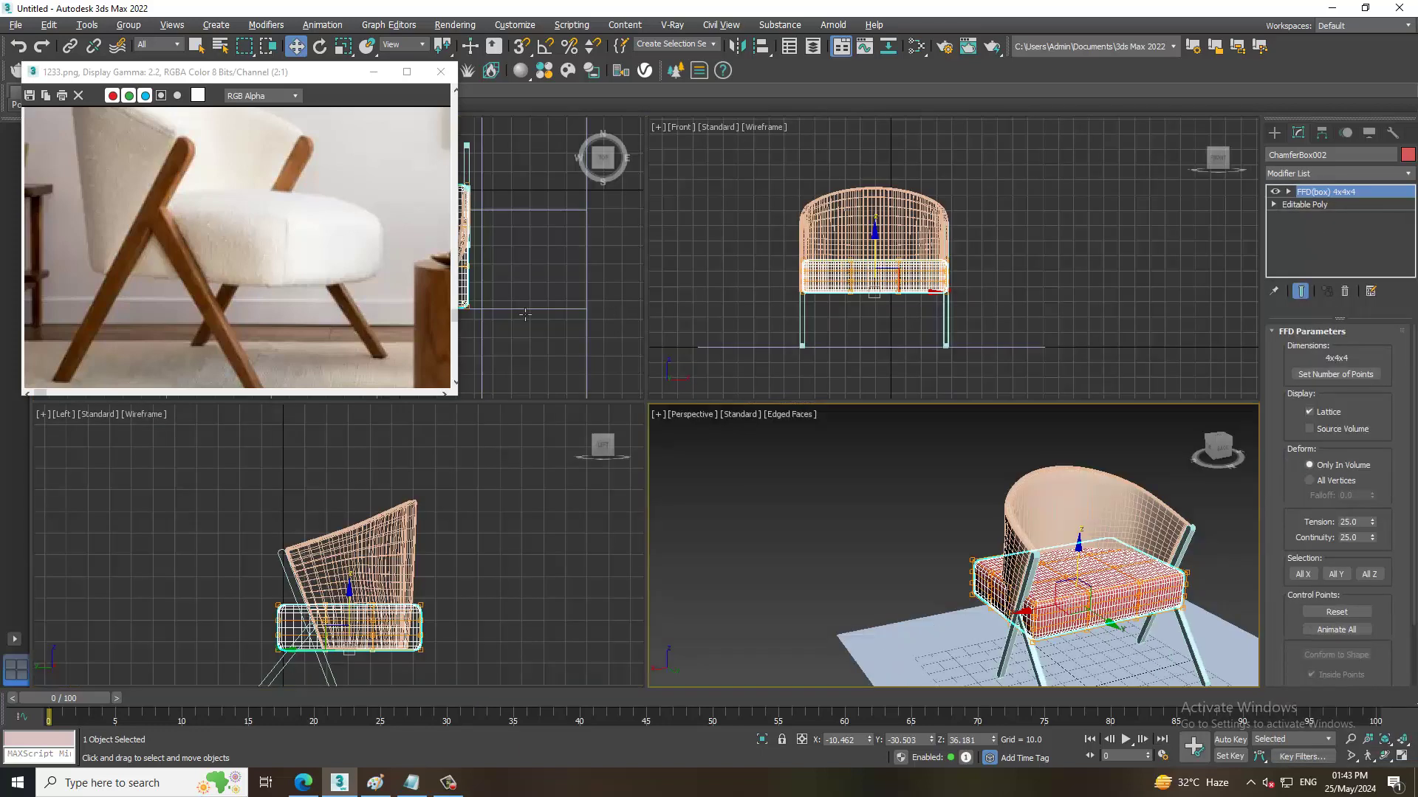
key("alt+w")
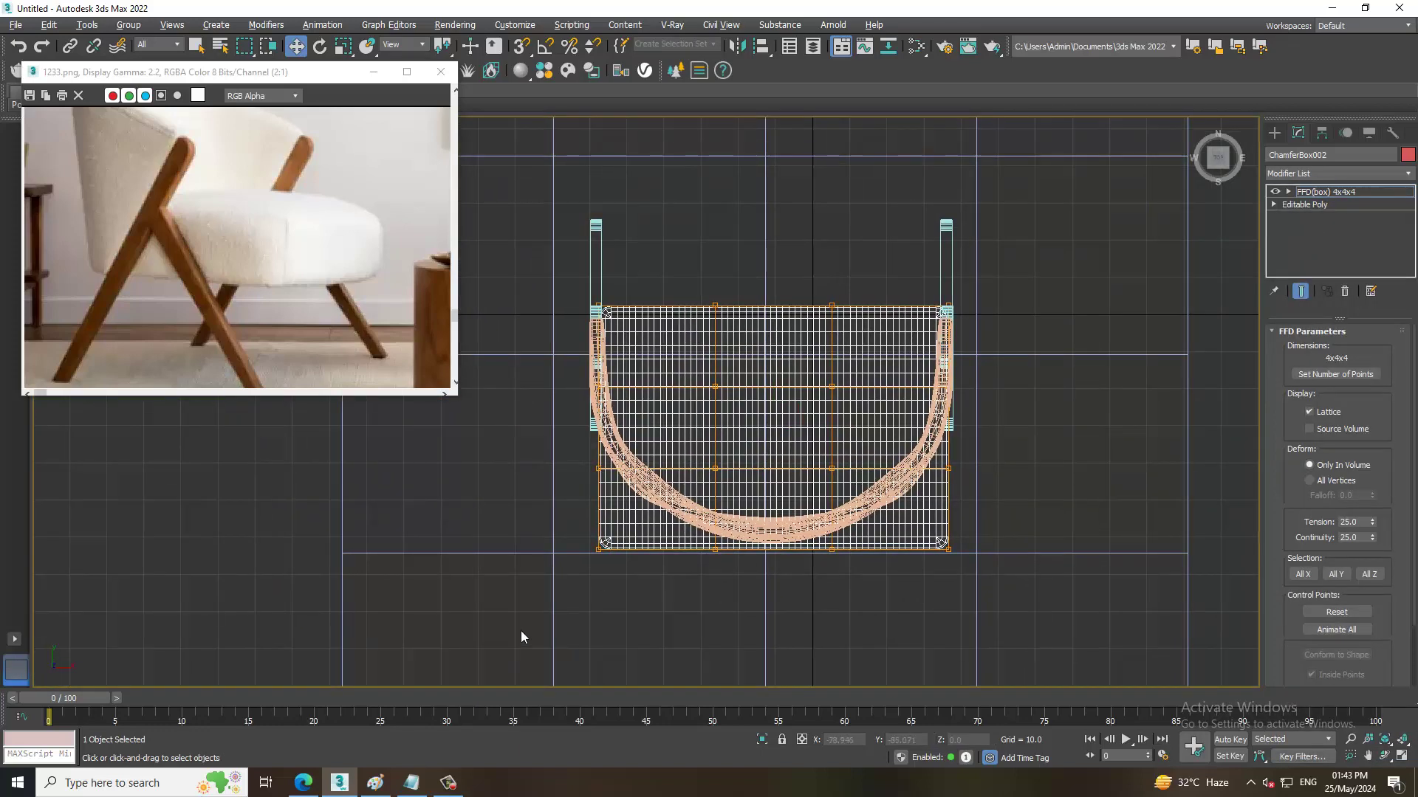
scroll(653, 529, "up", 2)
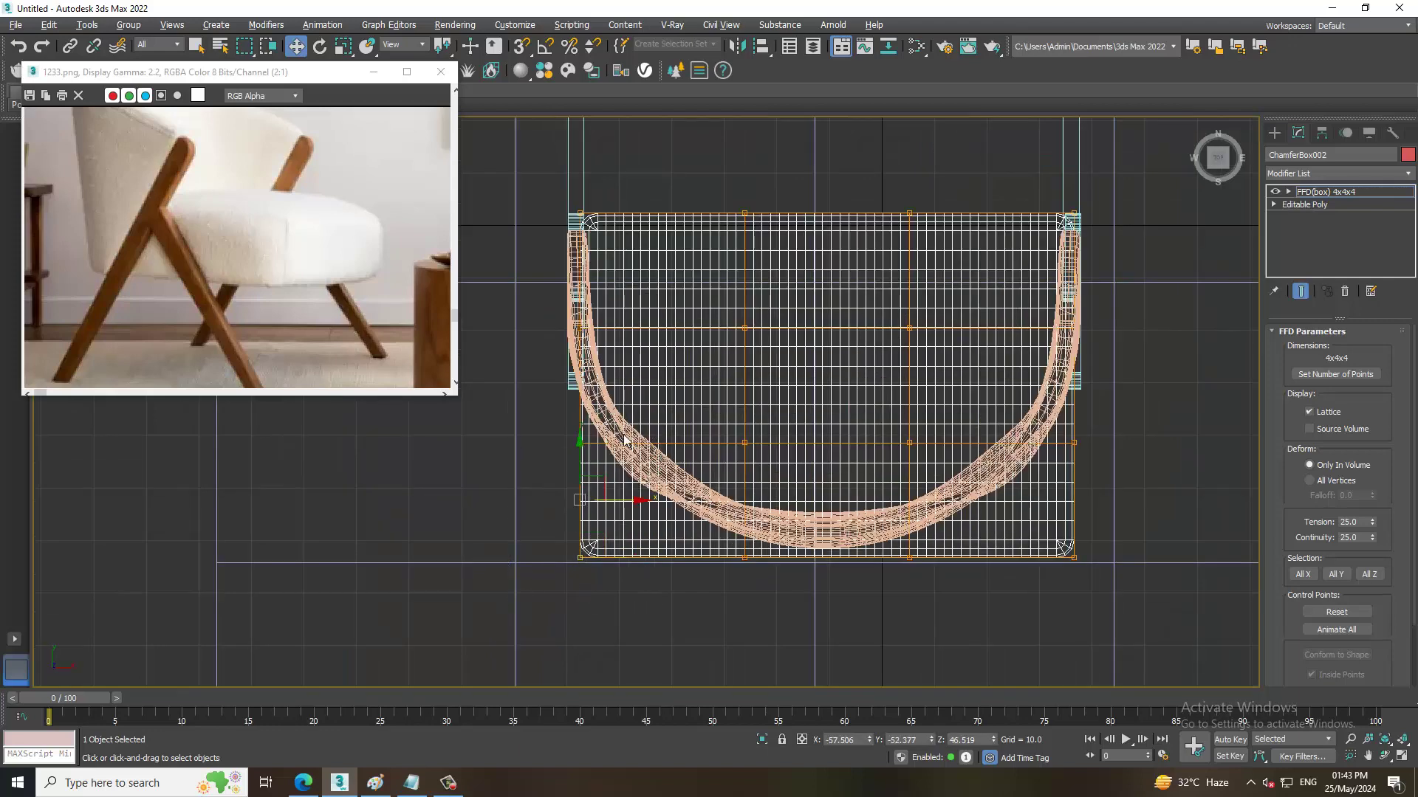
left_click_drag(580, 491, 594, 430)
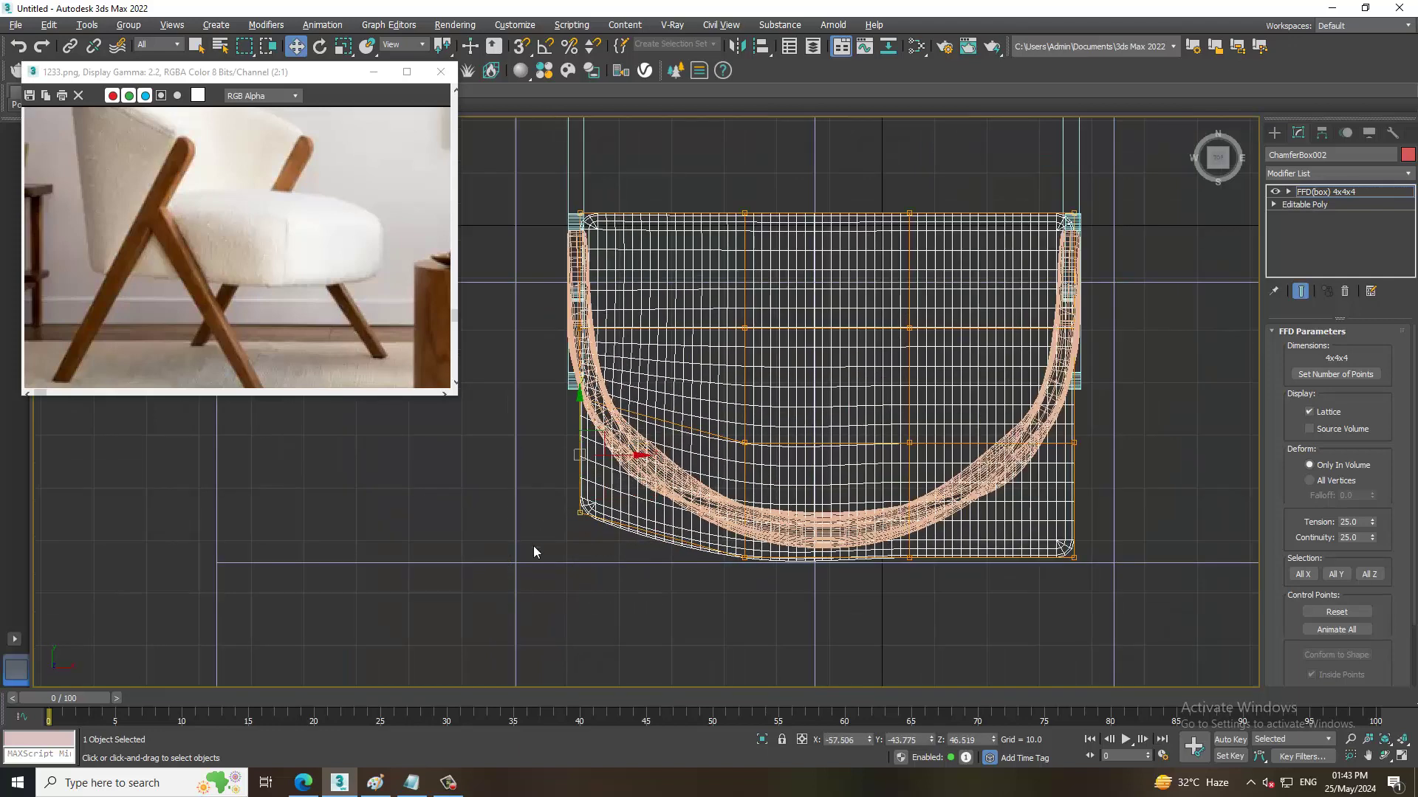
left_click_drag(590, 496, 659, 470)
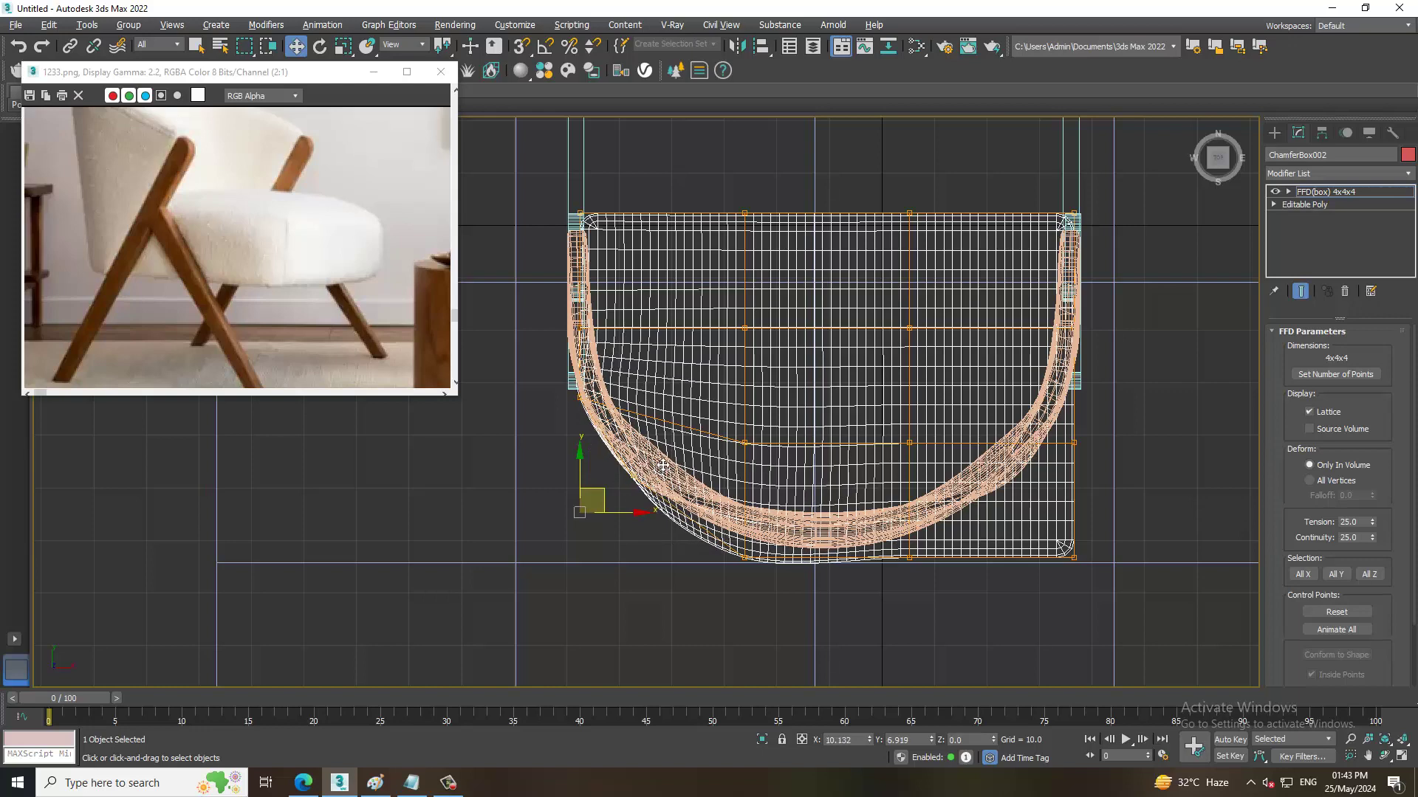
left_click_drag(727, 533, 923, 575)
mouse_move(835, 512)
left_mouse_down()
mouse_move(835, 496)
mouse_move(789, 517)
left_mouse_up()
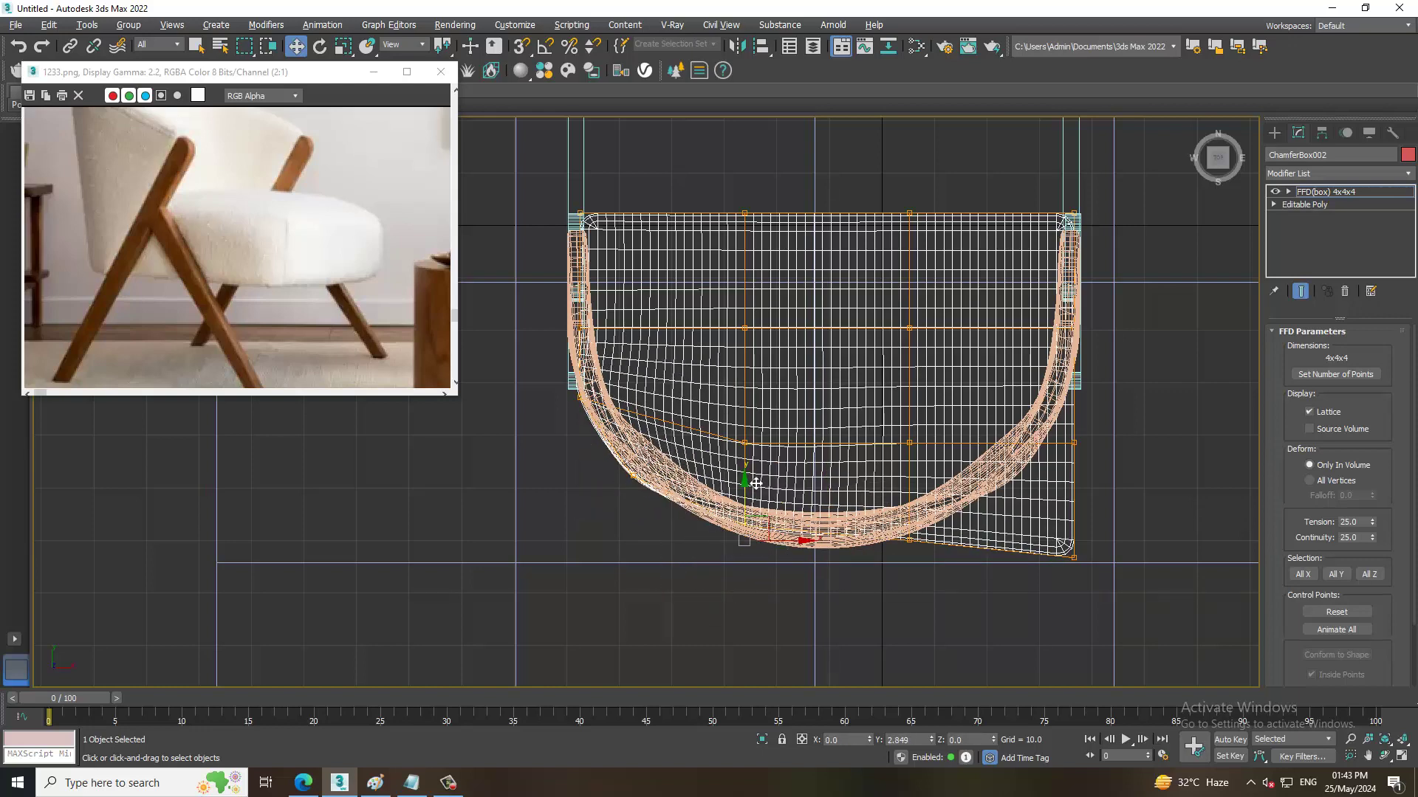
Move the right-side and bottom-right lattice points inward to round the seat's lower-right curve.
left_click(1075, 555)
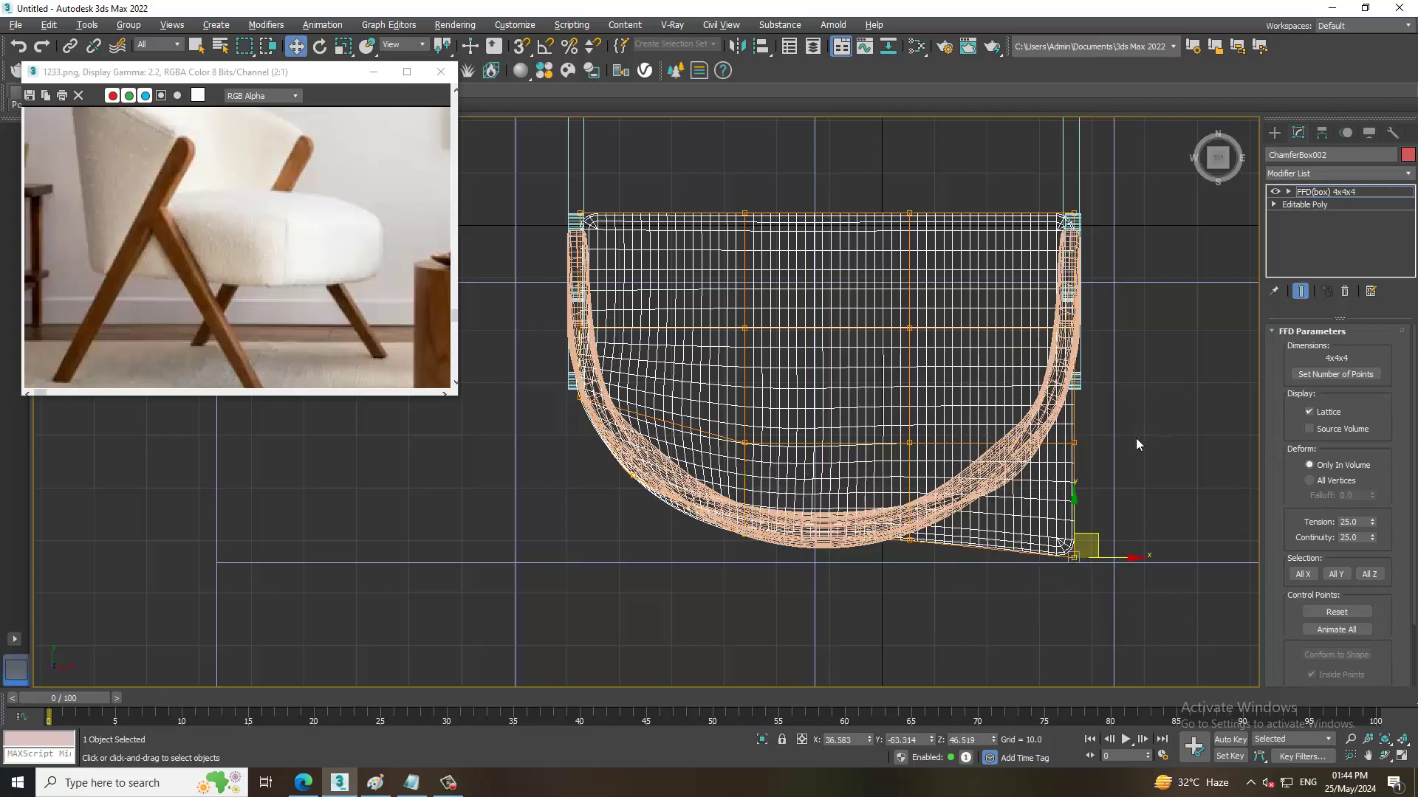
left_click_drag(993, 453, 992, 449)
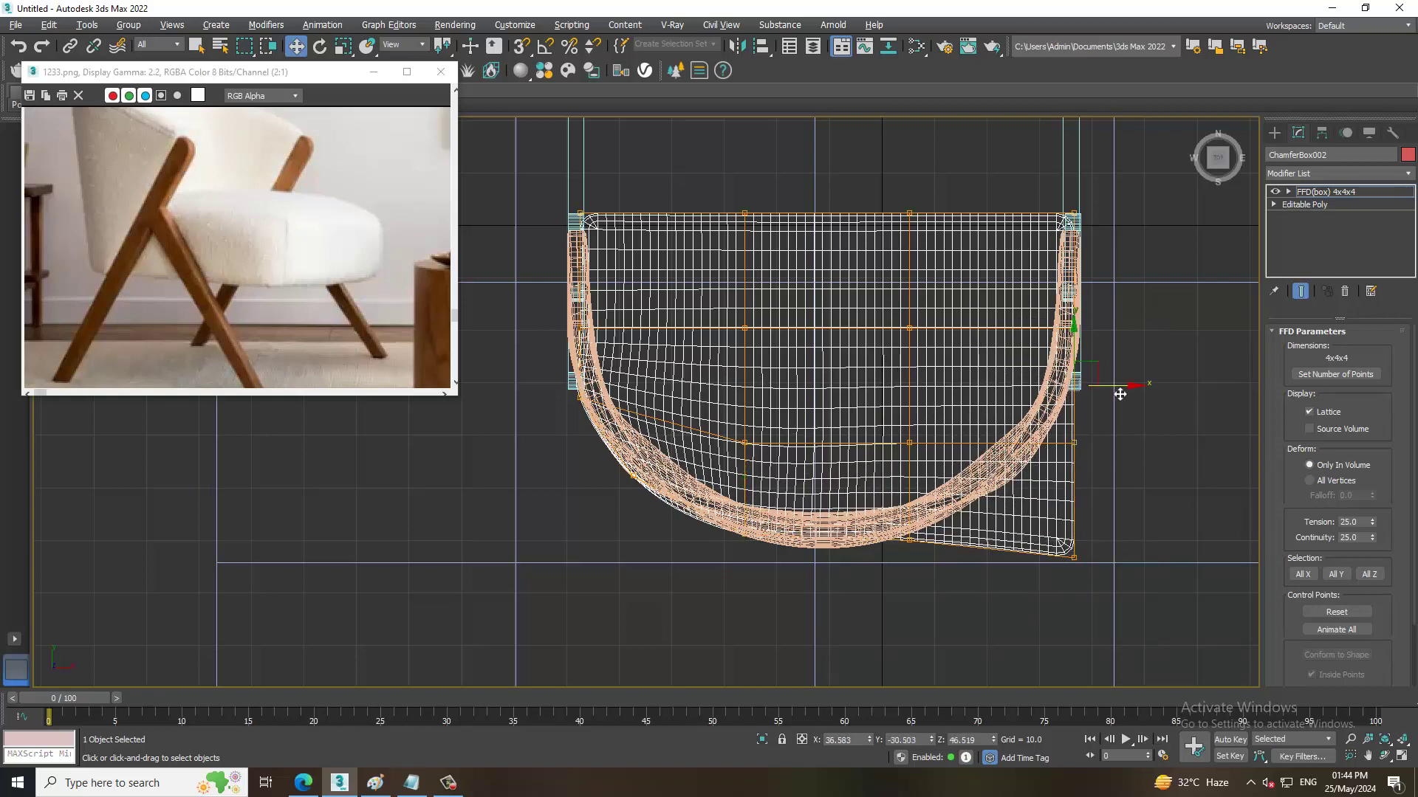
left_click_drag(1120, 395, 1117, 399)
left_click_drag(1122, 480, 1050, 595)
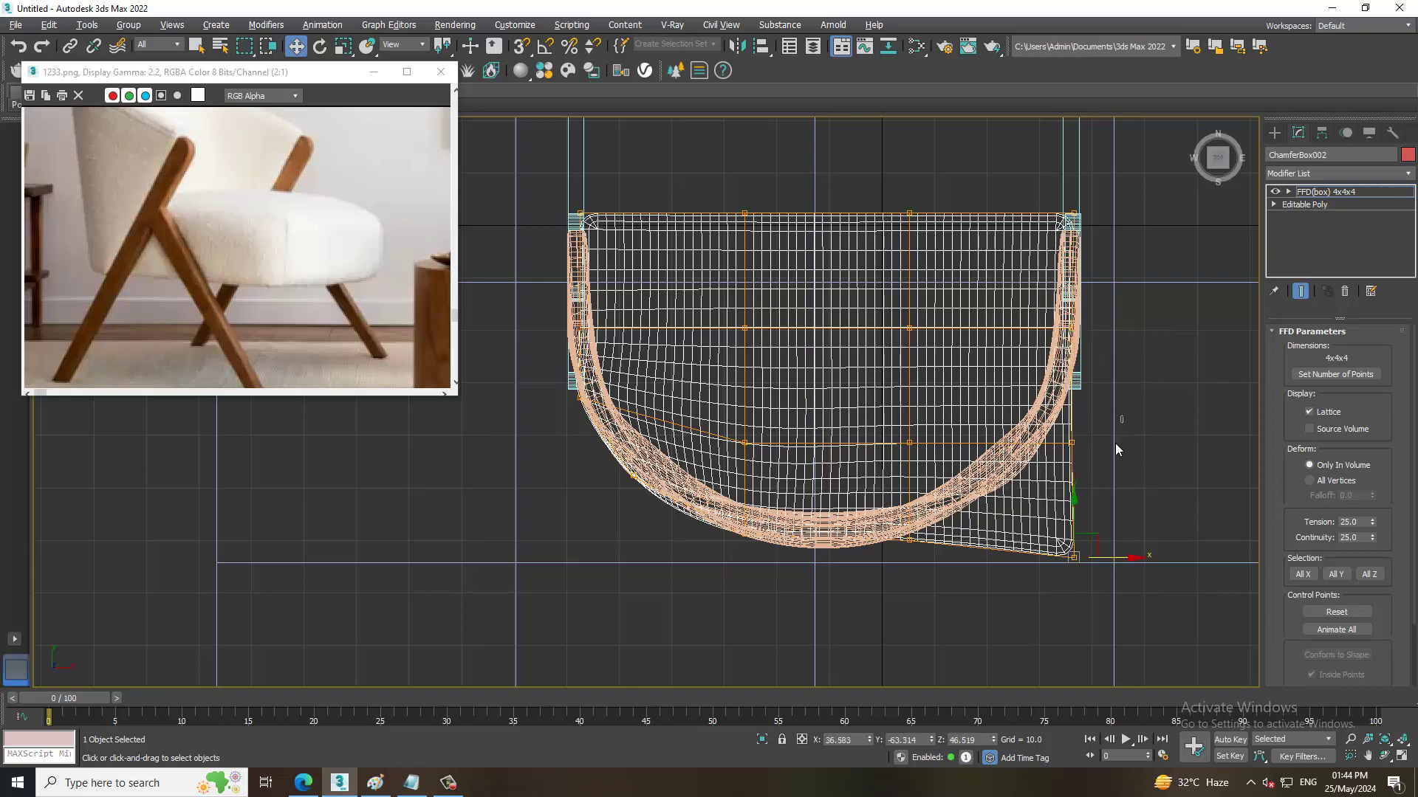
left_click_drag(1115, 443, 1052, 576)
left_click_drag(1123, 500, 1083, 500)
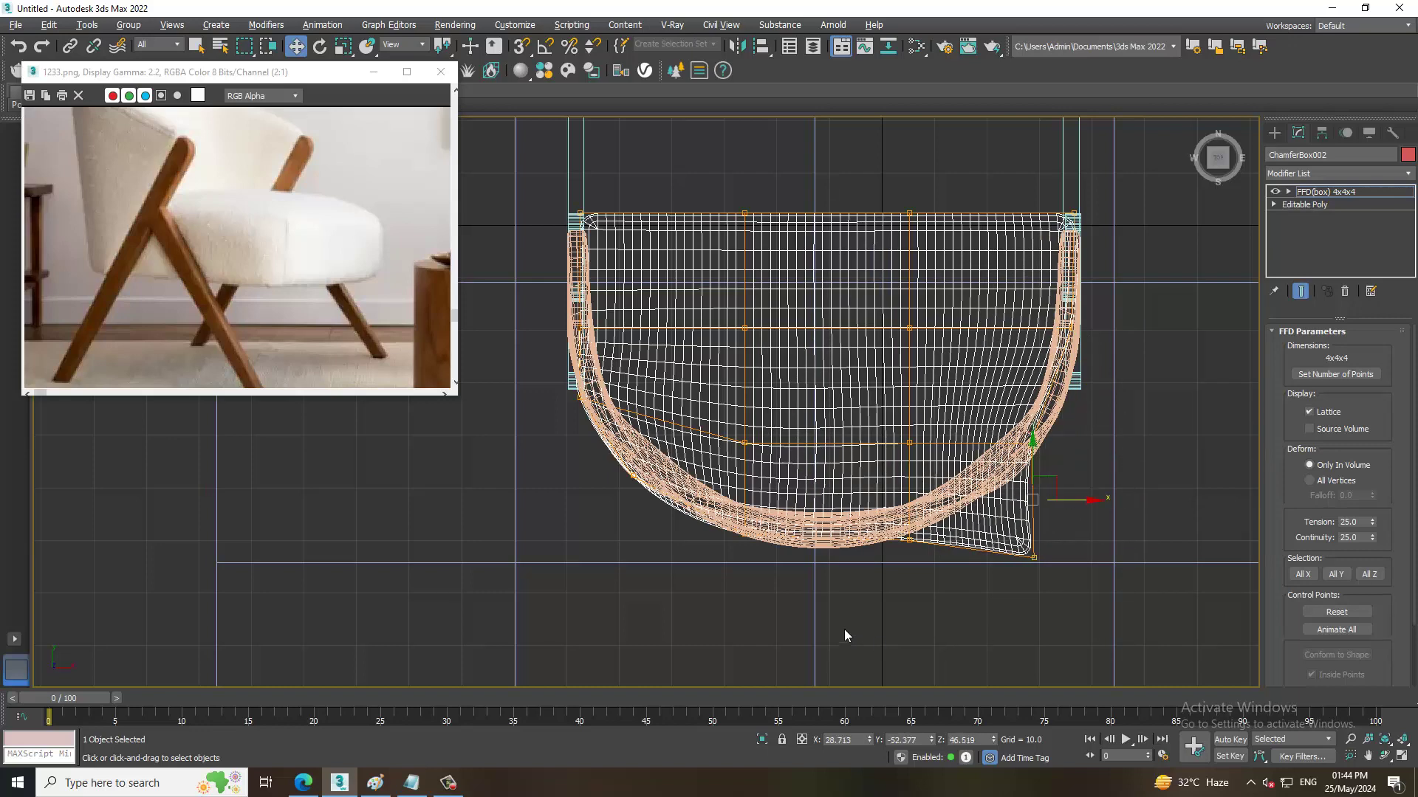
left_click(909, 537)
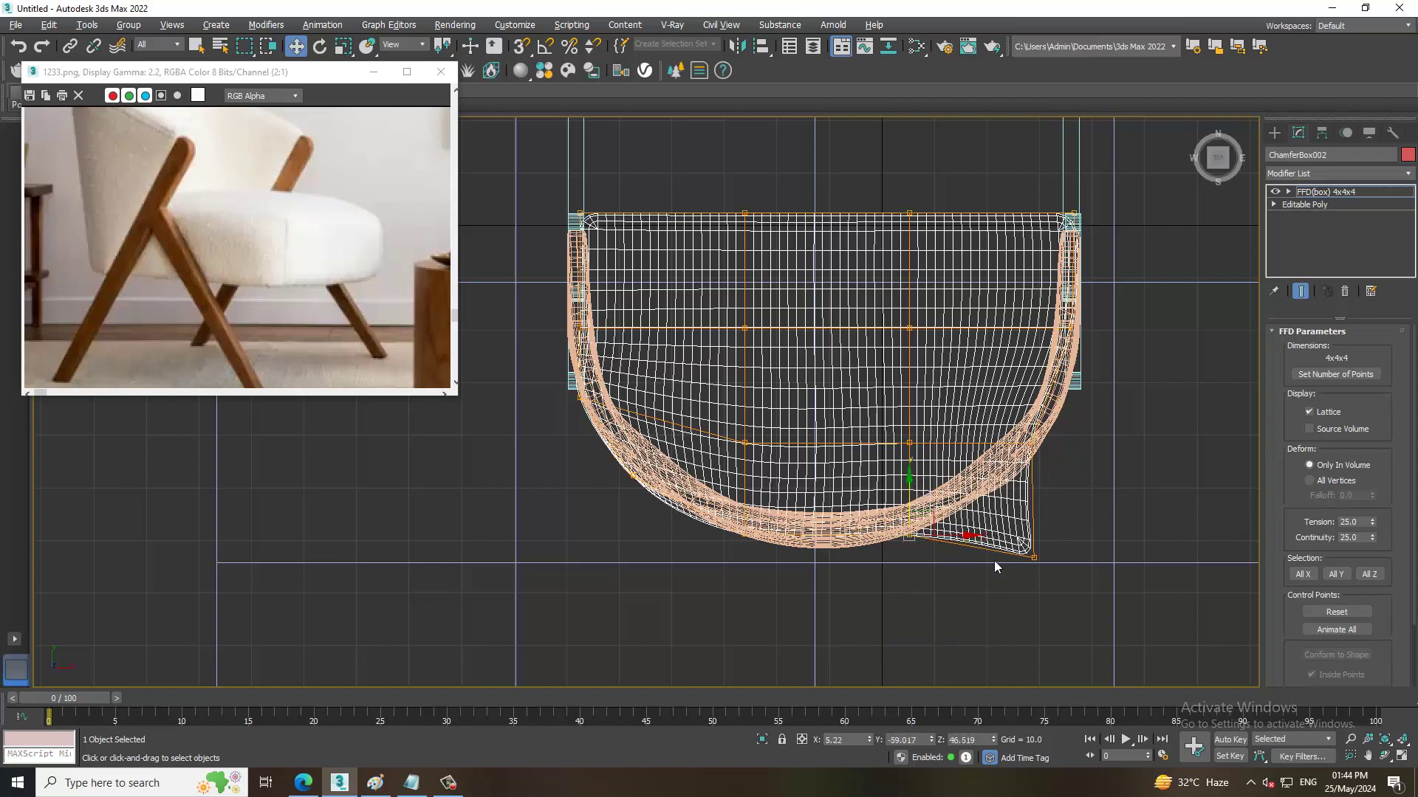
left_click(1034, 558)
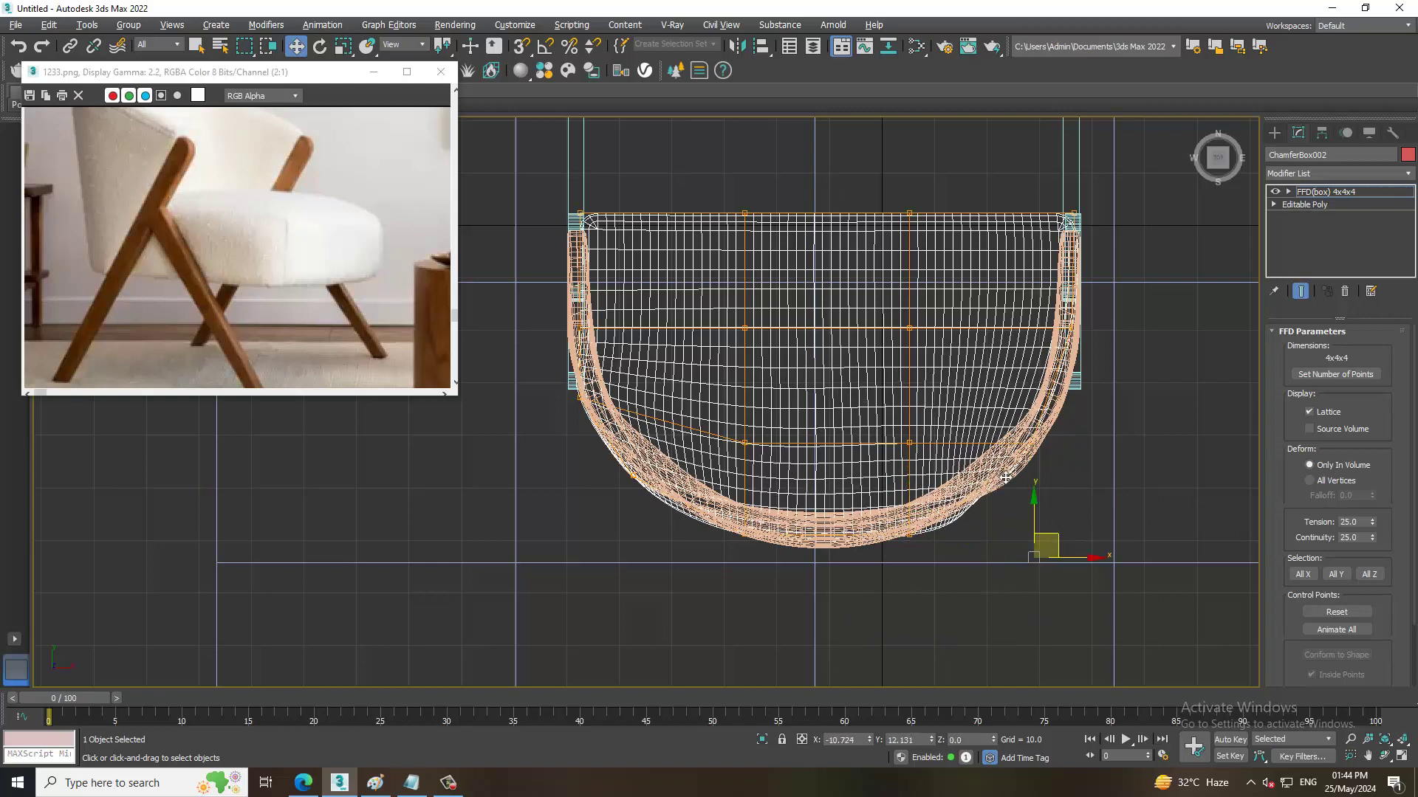
left_click(983, 493)
scroll(1002, 499, "up", 3)
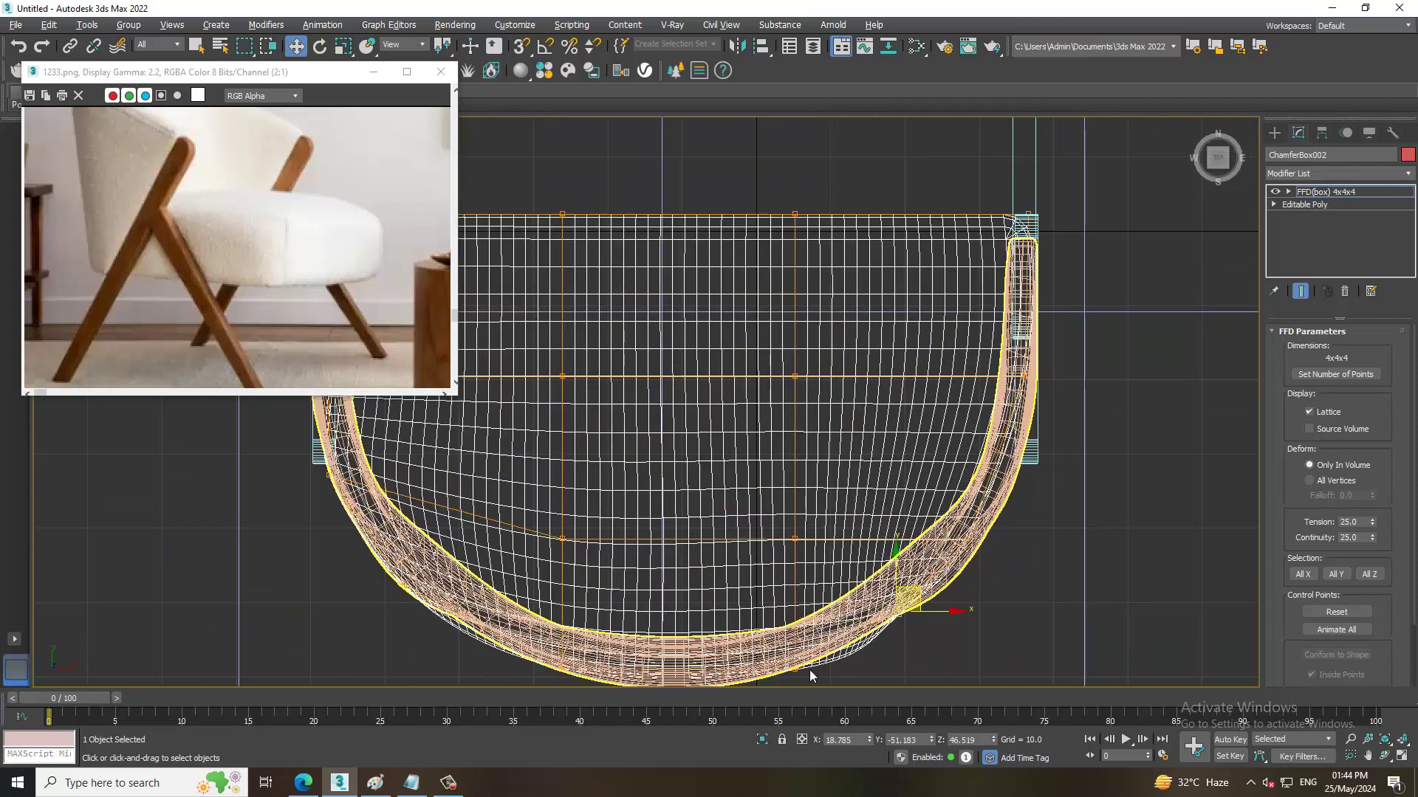
left_click_drag(895, 610, 782, 659)
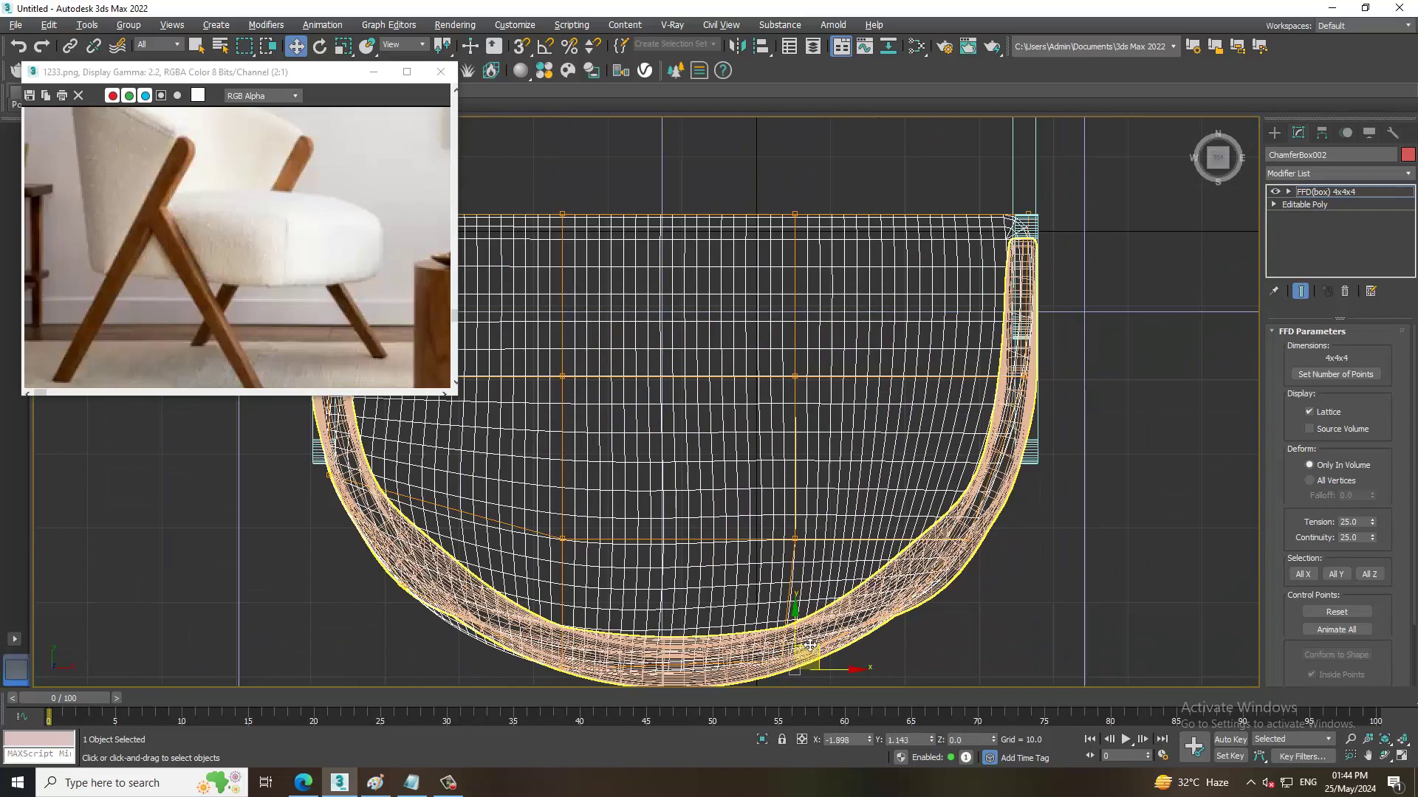
Check the seat in perspective, then refine the lower-left and bottom-middle lattice points to smooth the curve.
key("alt+w")
key("alt+w")
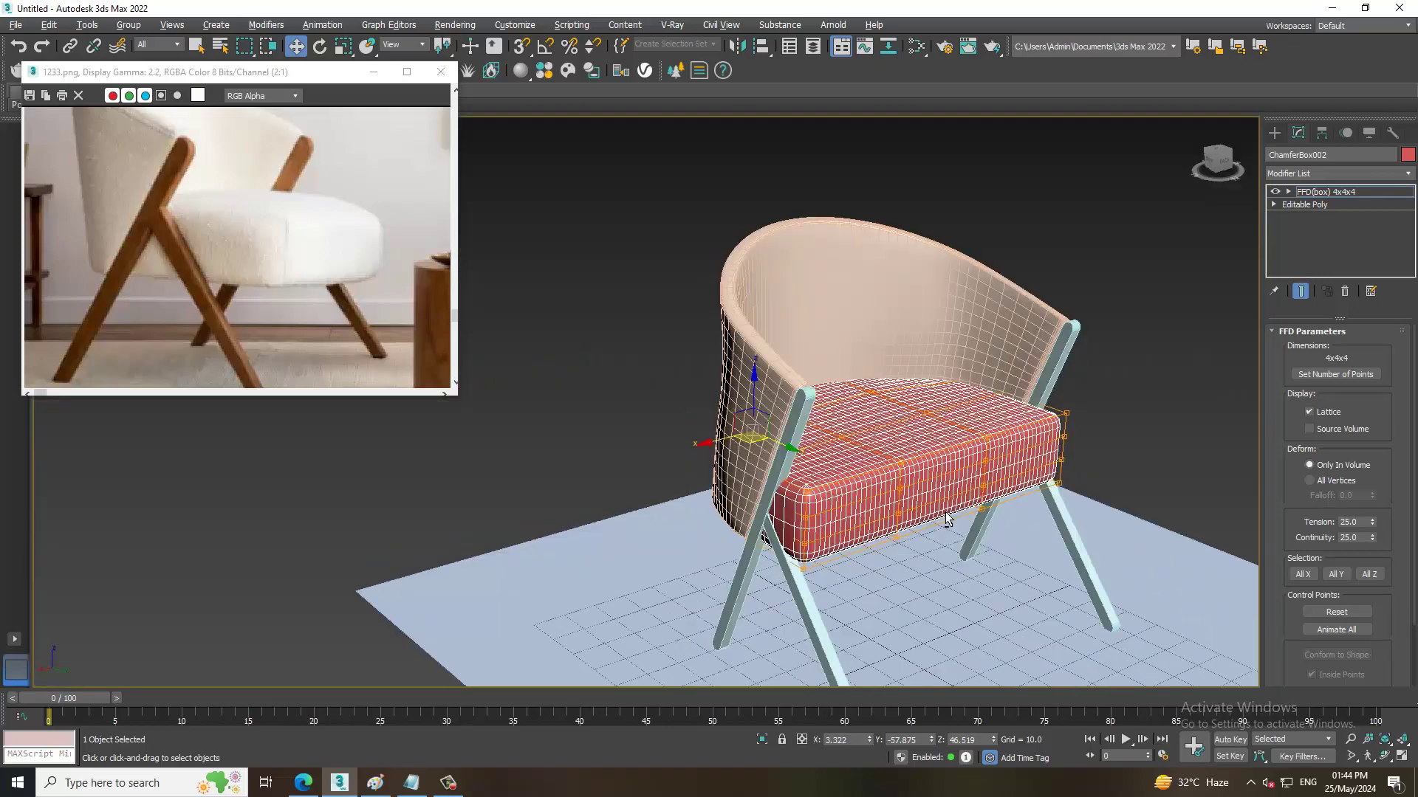
mouse_move(953, 507)
middle_mouse_down("alt")
mouse_move(1027, 493)
mouse_move(811, 406)
mouse_move(911, 516)
mouse_move(874, 601)
middle_mouse_up("alt")
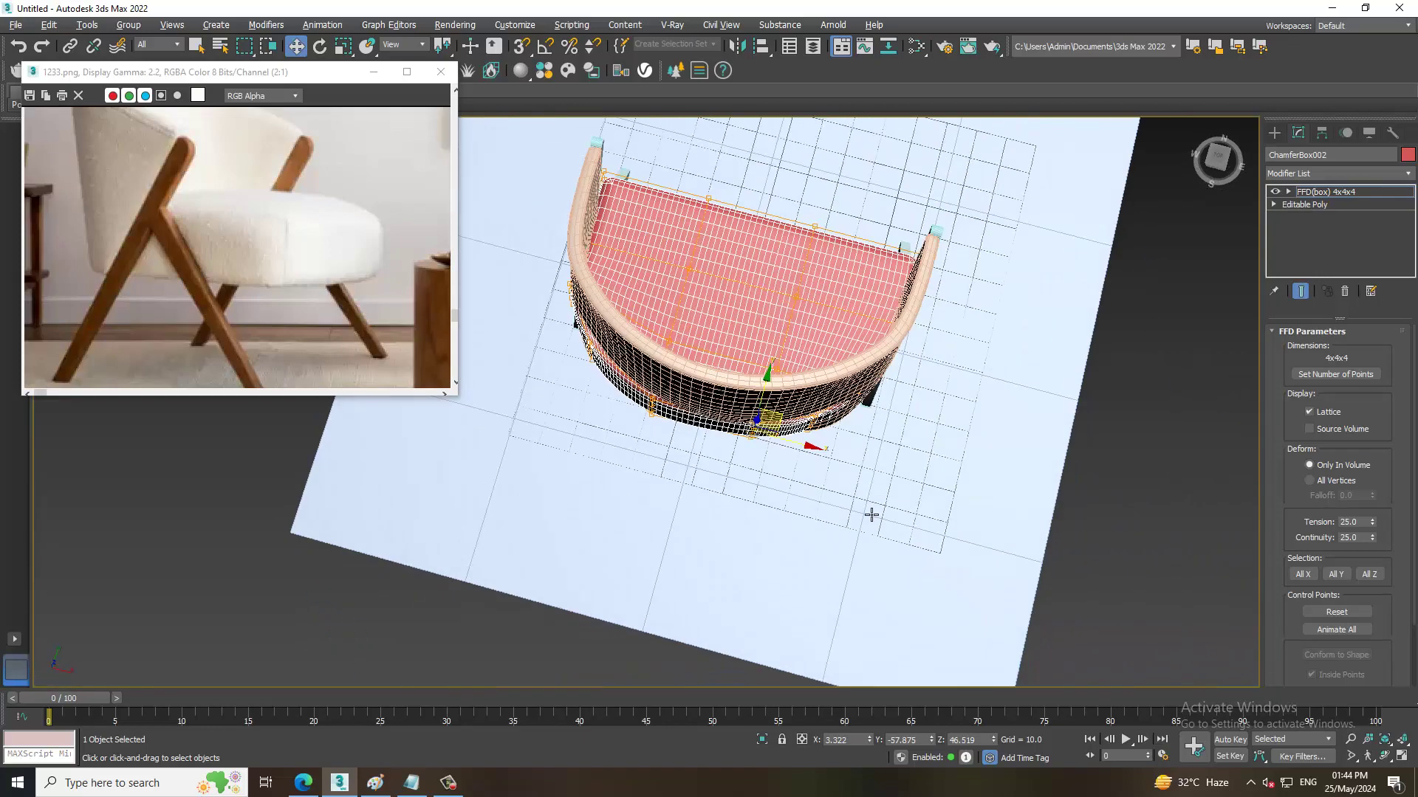
key("alt+w")
key("alt+w")
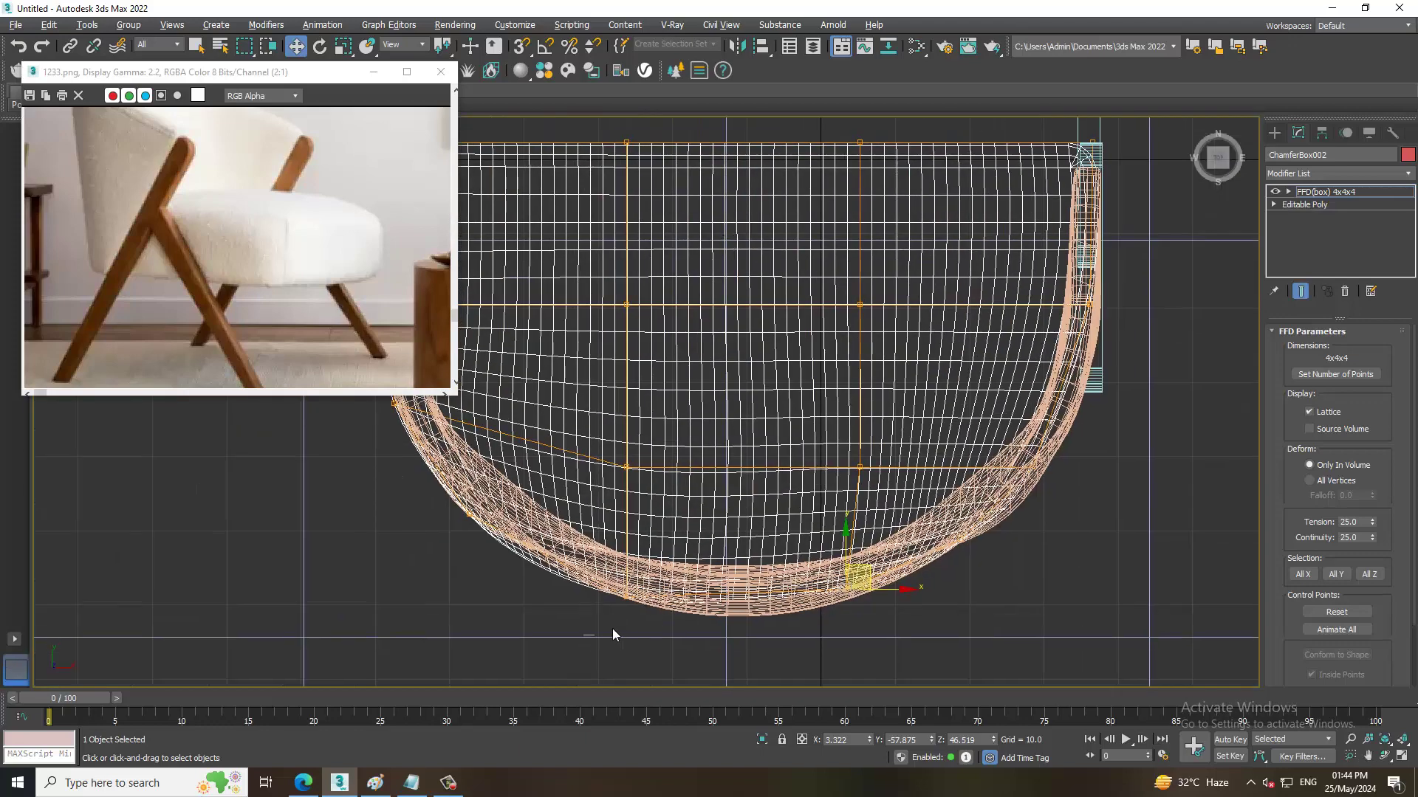
left_click(628, 531)
left_click_drag(633, 491, 641, 466)
left_click_drag(548, 489, 547, 484)
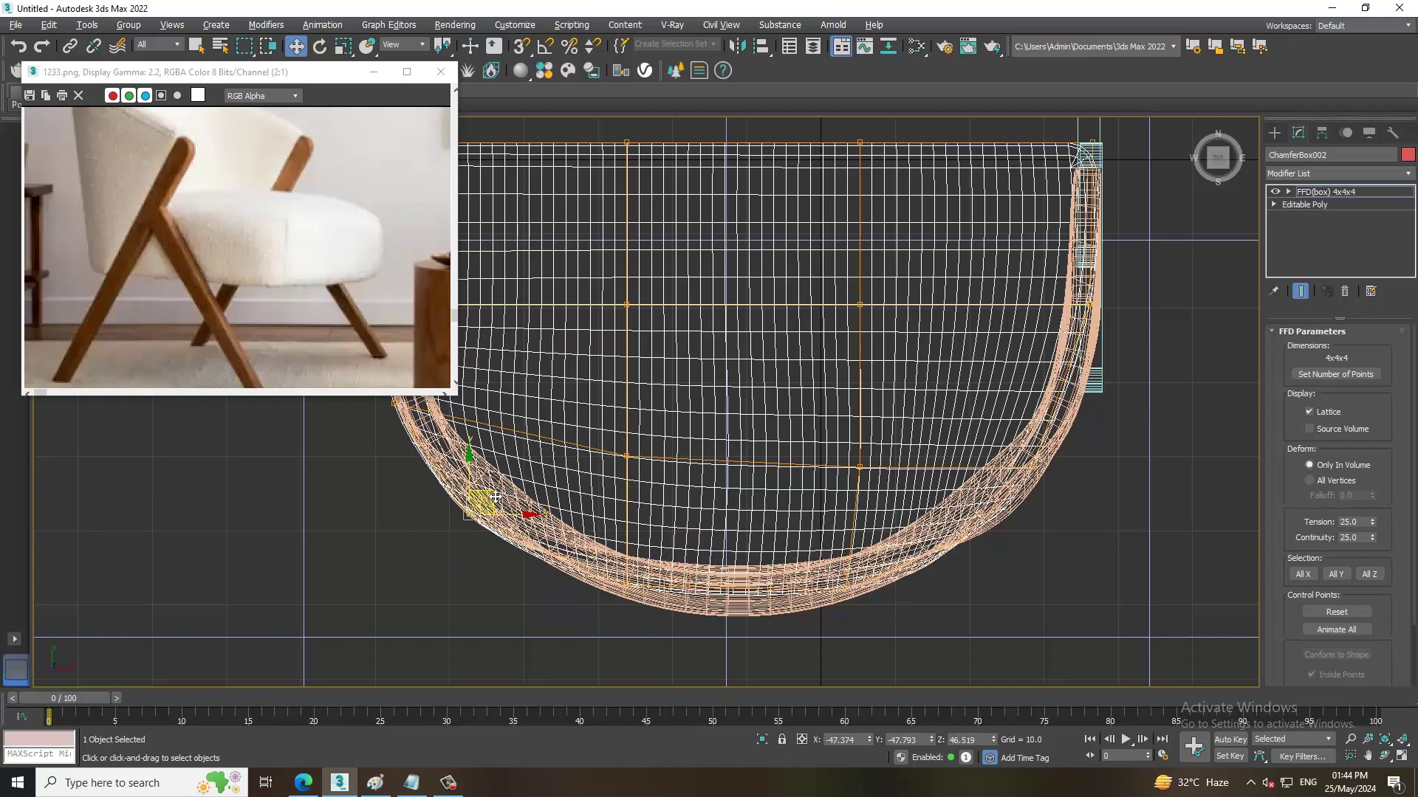
left_click_drag(472, 514, 493, 496)
left_click_drag(825, 623, 890, 418)
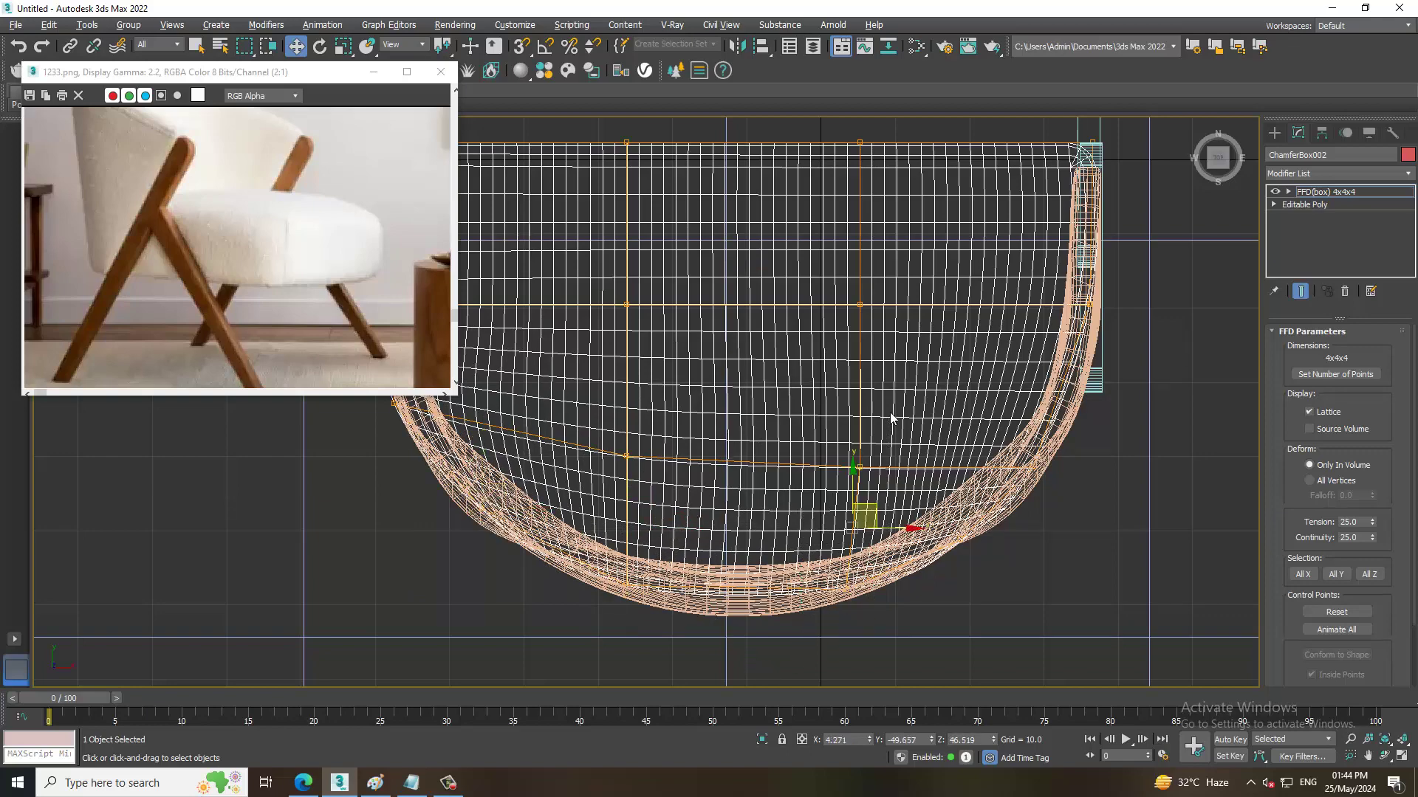
left_click_drag(849, 476, 851, 465)
key("alt+w")
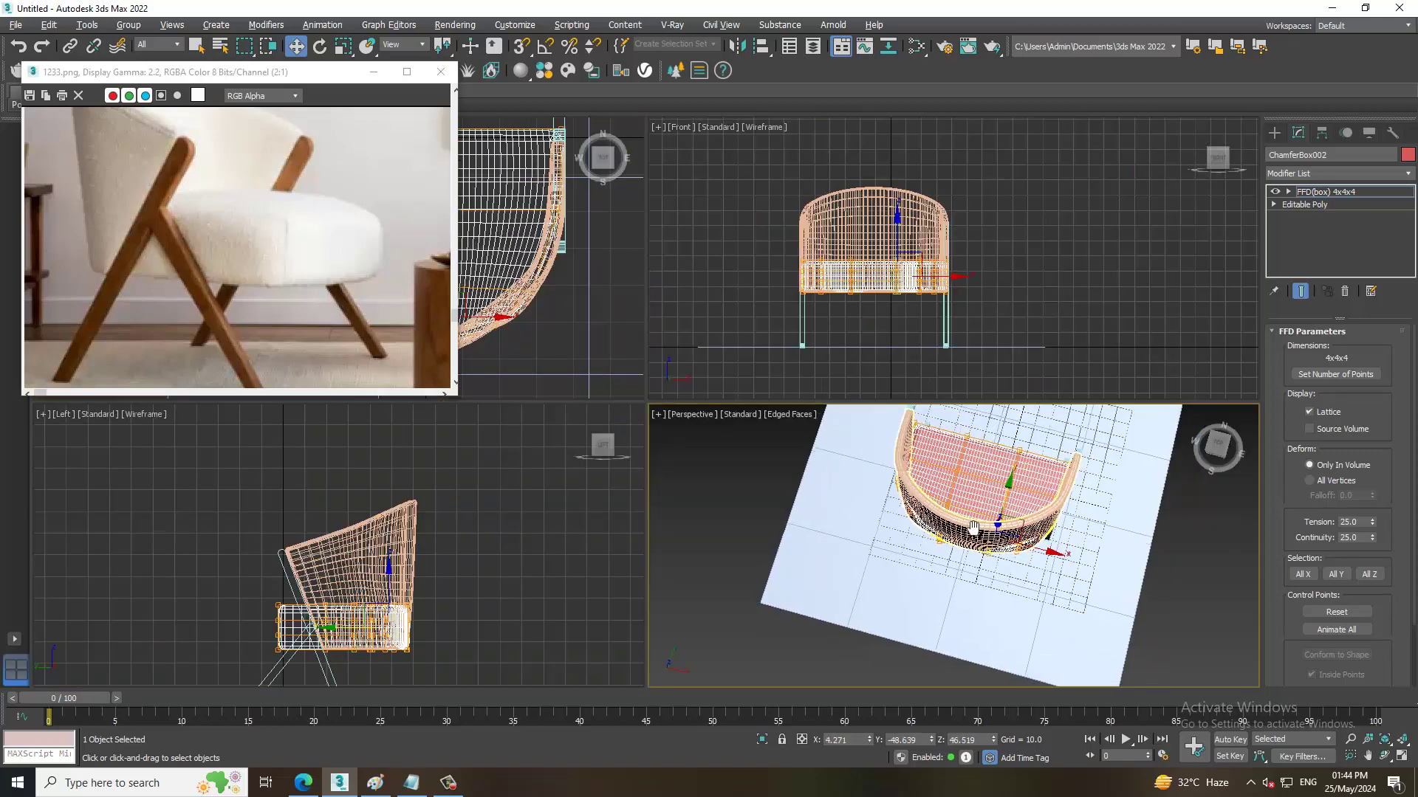
key("alt+w")
Inspect the seat lattice from several angles, nudging the seat's corner control points slightly sideways.
mouse_move(918, 392)
middle_mouse_down("alt")
mouse_move(860, 424)
mouse_move(927, 446)
mouse_move(589, 517)
mouse_move(664, 444)
mouse_move(769, 276)
mouse_move(783, 409)
mouse_move(662, 419)
mouse_move(649, 347)
mouse_move(681, 351)
mouse_move(694, 433)
middle_mouse_up("alt")
mouse_move(582, 423)
middle_mouse_down("alt")
mouse_move(544, 497)
mouse_move(621, 484)
mouse_move(595, 456)
mouse_move(579, 480)
middle_mouse_up("alt")
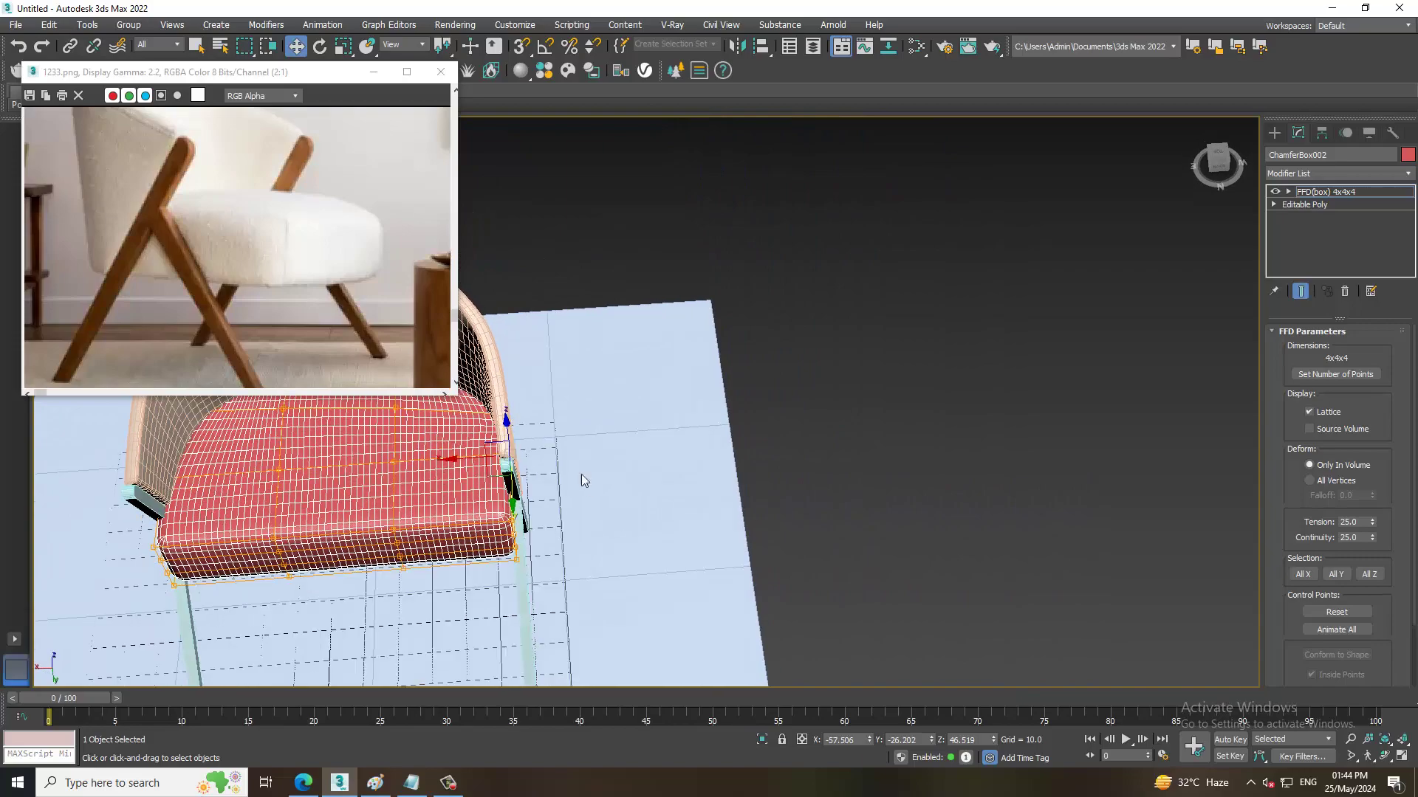
left_click_drag(465, 465, 457, 462)
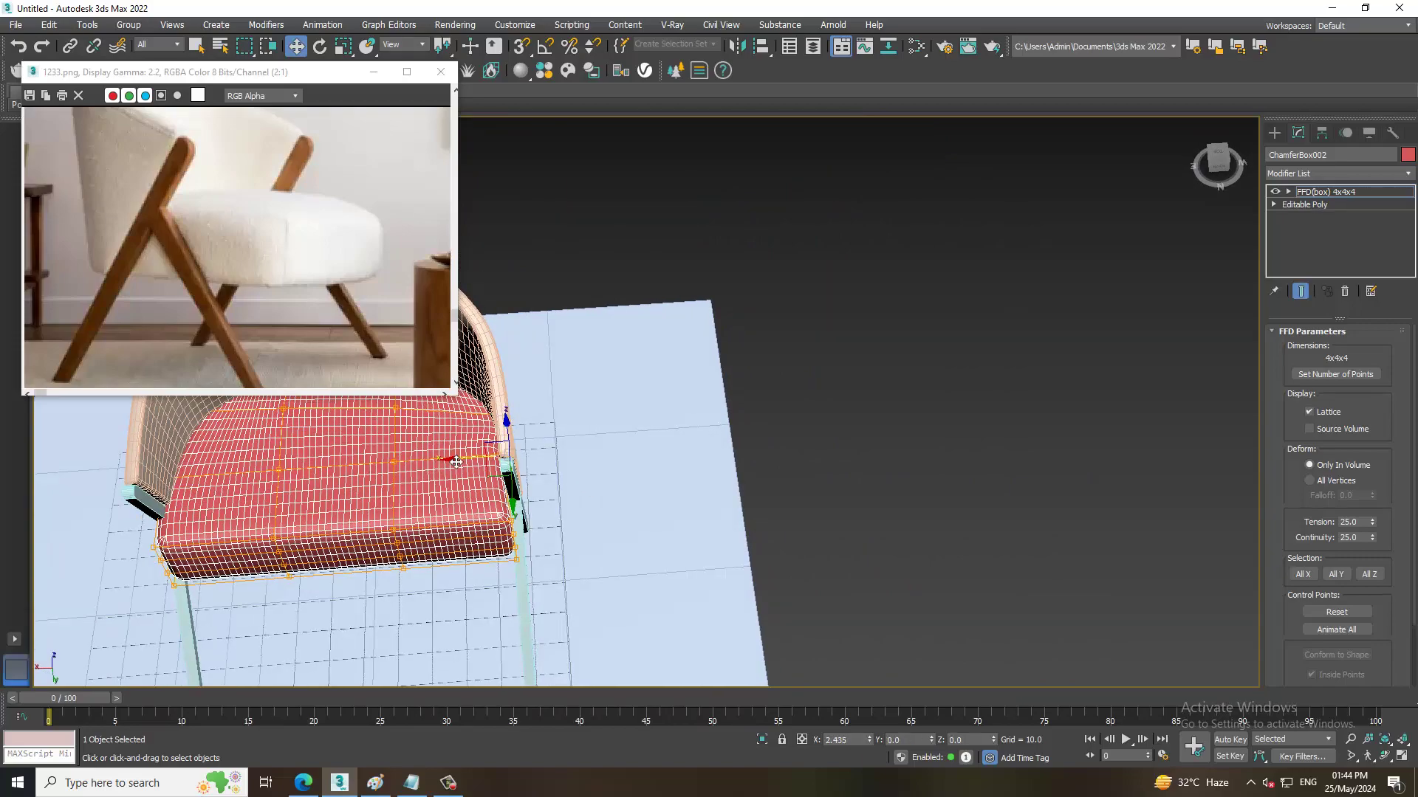
mouse_move(773, 427)
middle_mouse_down("alt")
mouse_move(483, 365)
mouse_move(484, 457)
mouse_move(771, 423)
middle_mouse_up("alt")
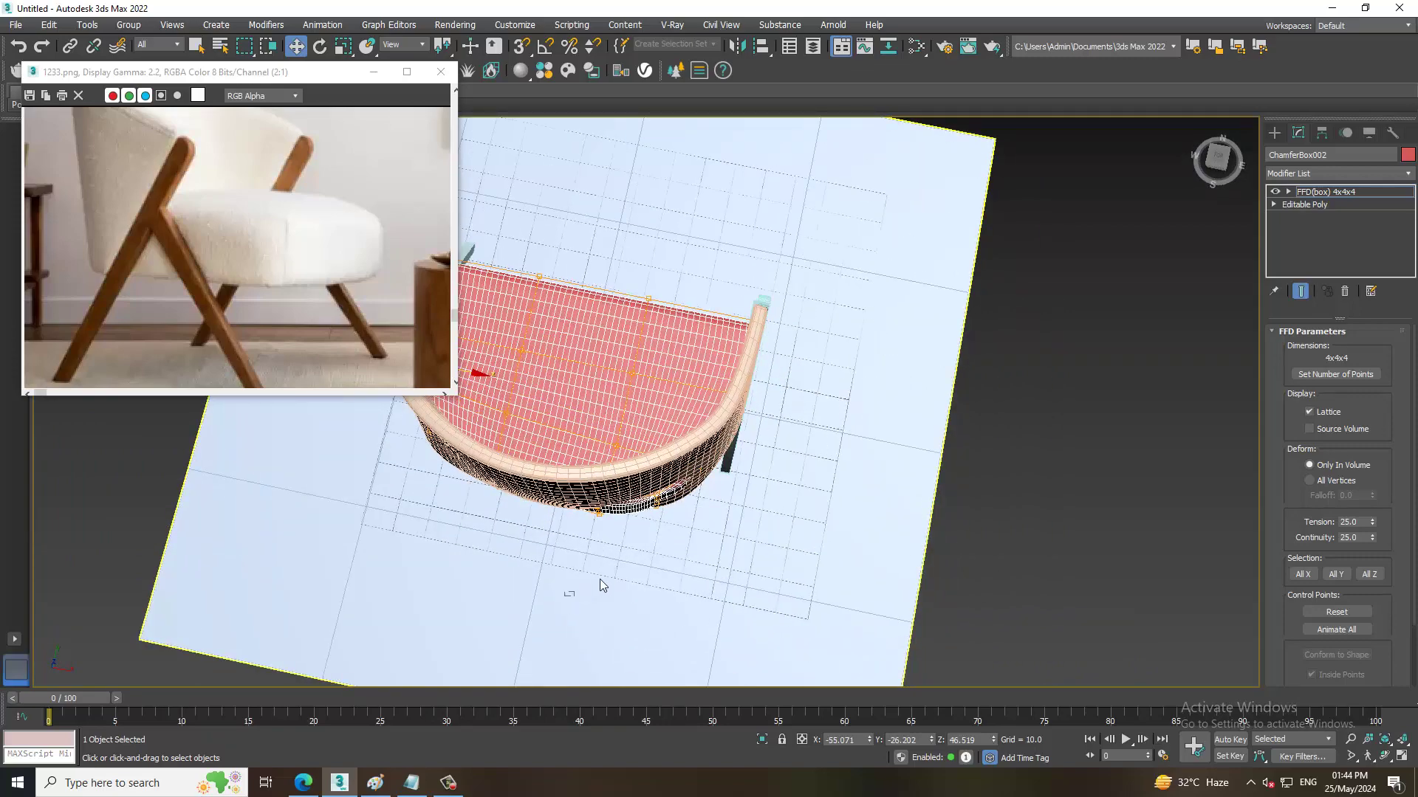
left_click_drag(696, 428, 696, 429)
mouse_move(695, 430)
middle_mouse_down("alt")
mouse_move(705, 471)
mouse_move(729, 359)
mouse_move(641, 521)
mouse_move(857, 520)
middle_mouse_up("alt")
left_click(597, 511)
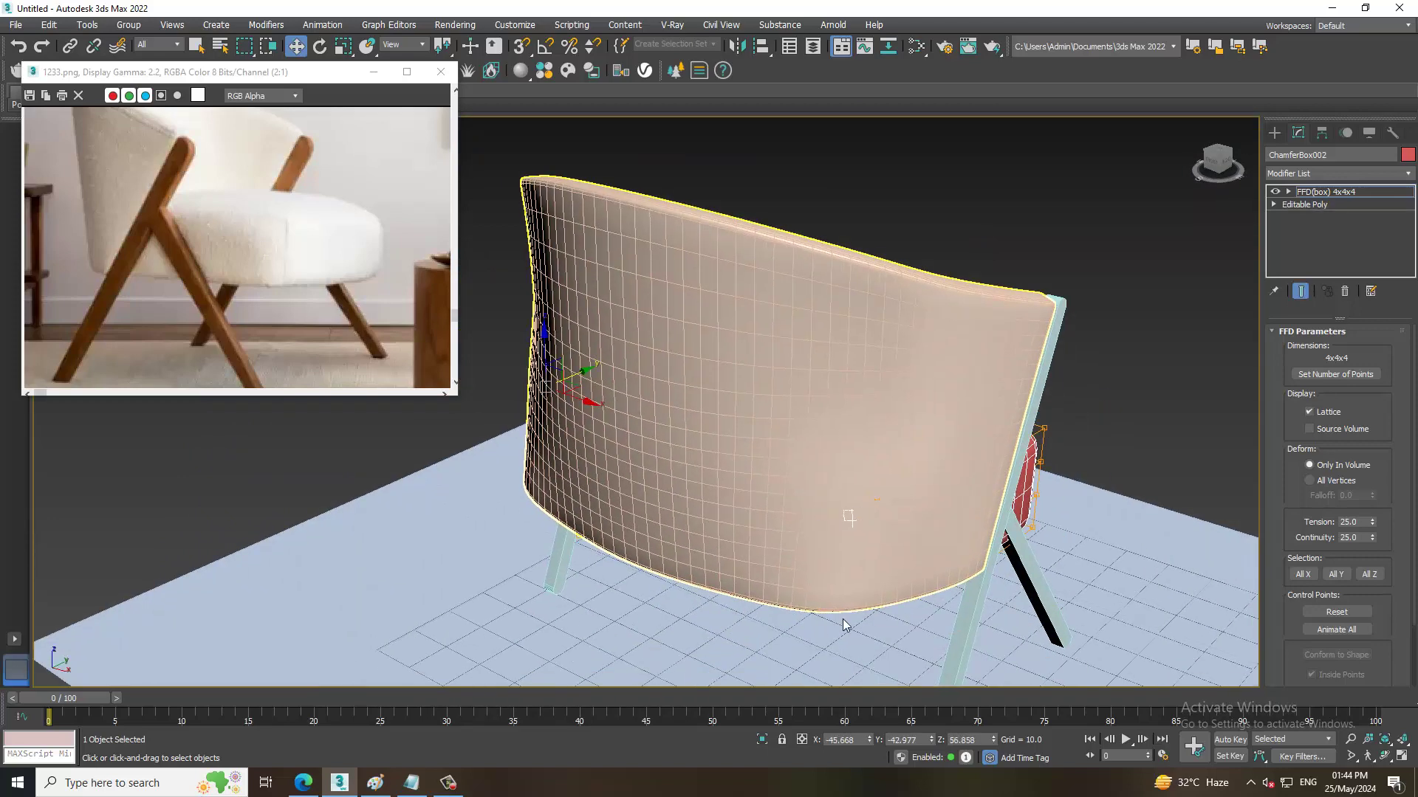
scroll(845, 624, "down", 5)
mouse_move(846, 624)
middle_mouse_down("alt")
mouse_move(804, 455)
mouse_move(632, 527)
mouse_move(685, 486)
middle_mouse_up("alt")
key("alt+w")
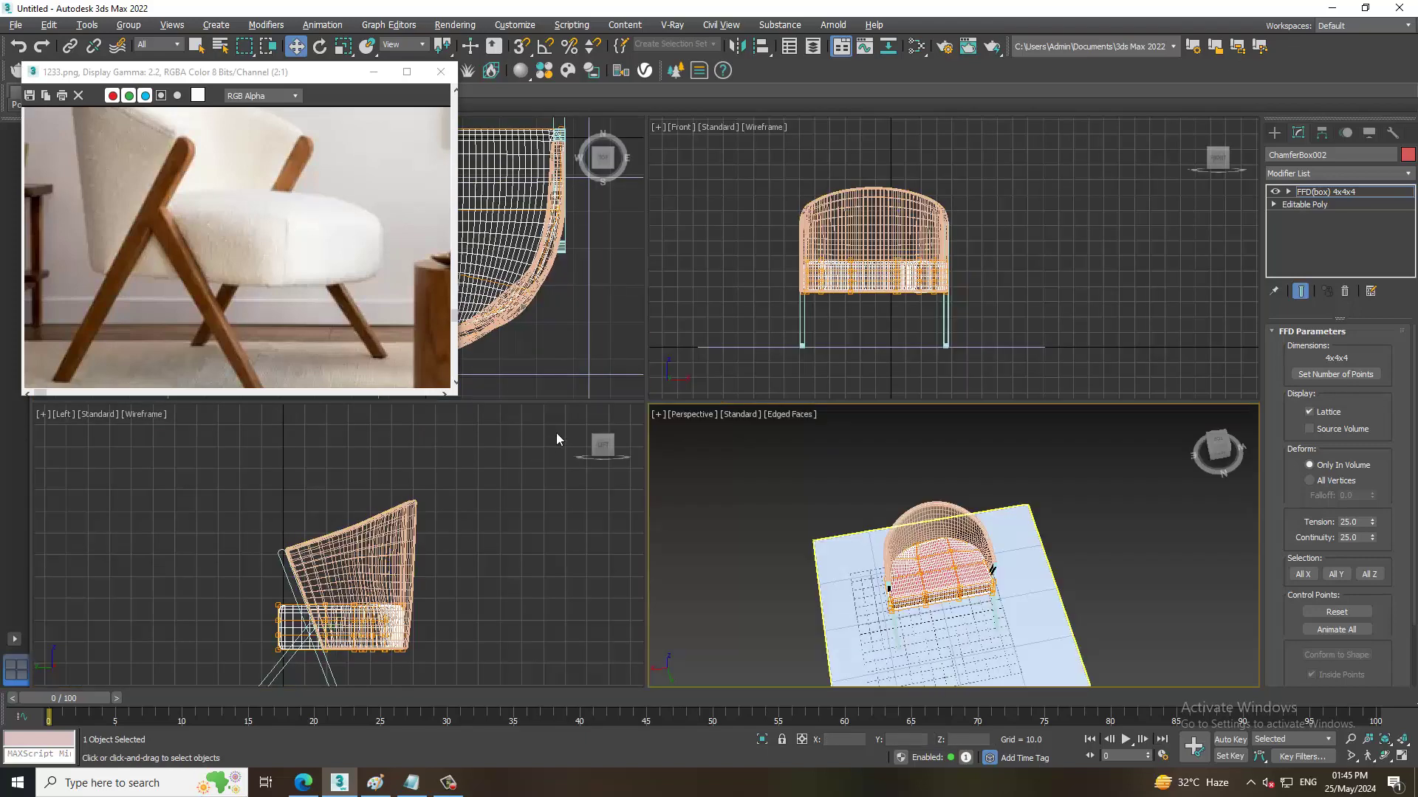
right_click(584, 369)
In the maximized Top view, pull the seat's straight edge outward into a curve and check it in perspective.
key("alt+w")
middle_click_drag(607, 355, 637, 414)
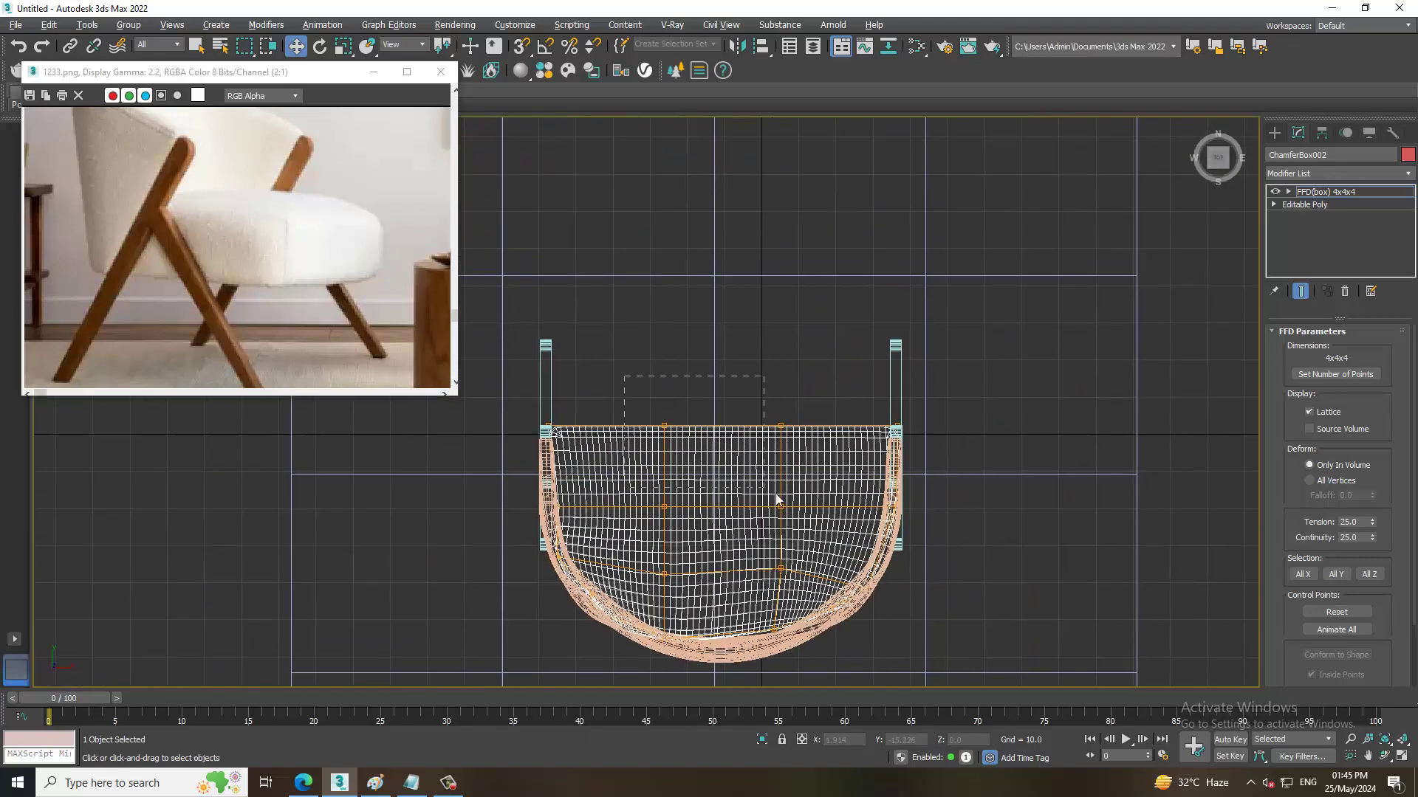
mouse_move(812, 532)
left_mouse_down()
mouse_move(650, 413)
mouse_move(732, 393)
left_mouse_up()
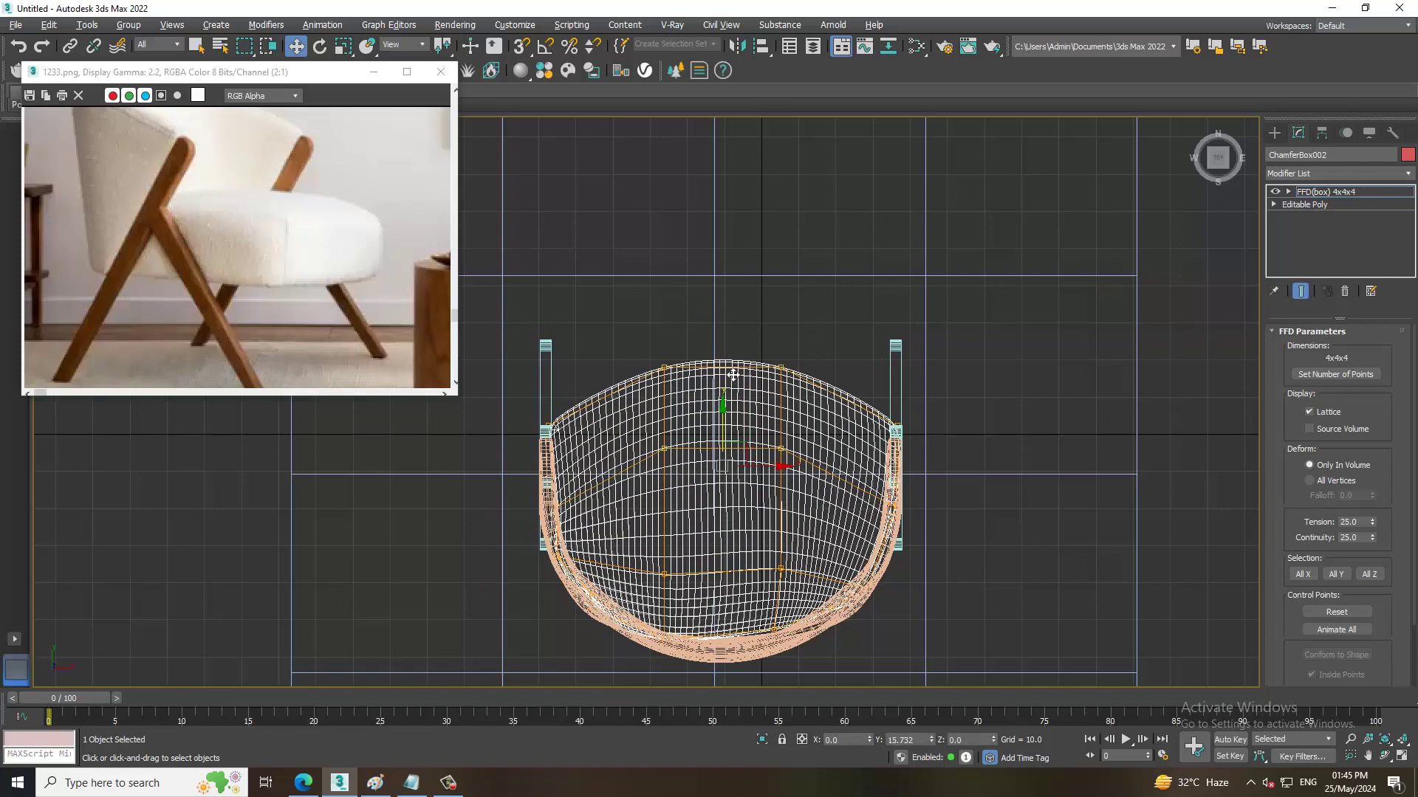
key("alt+w")
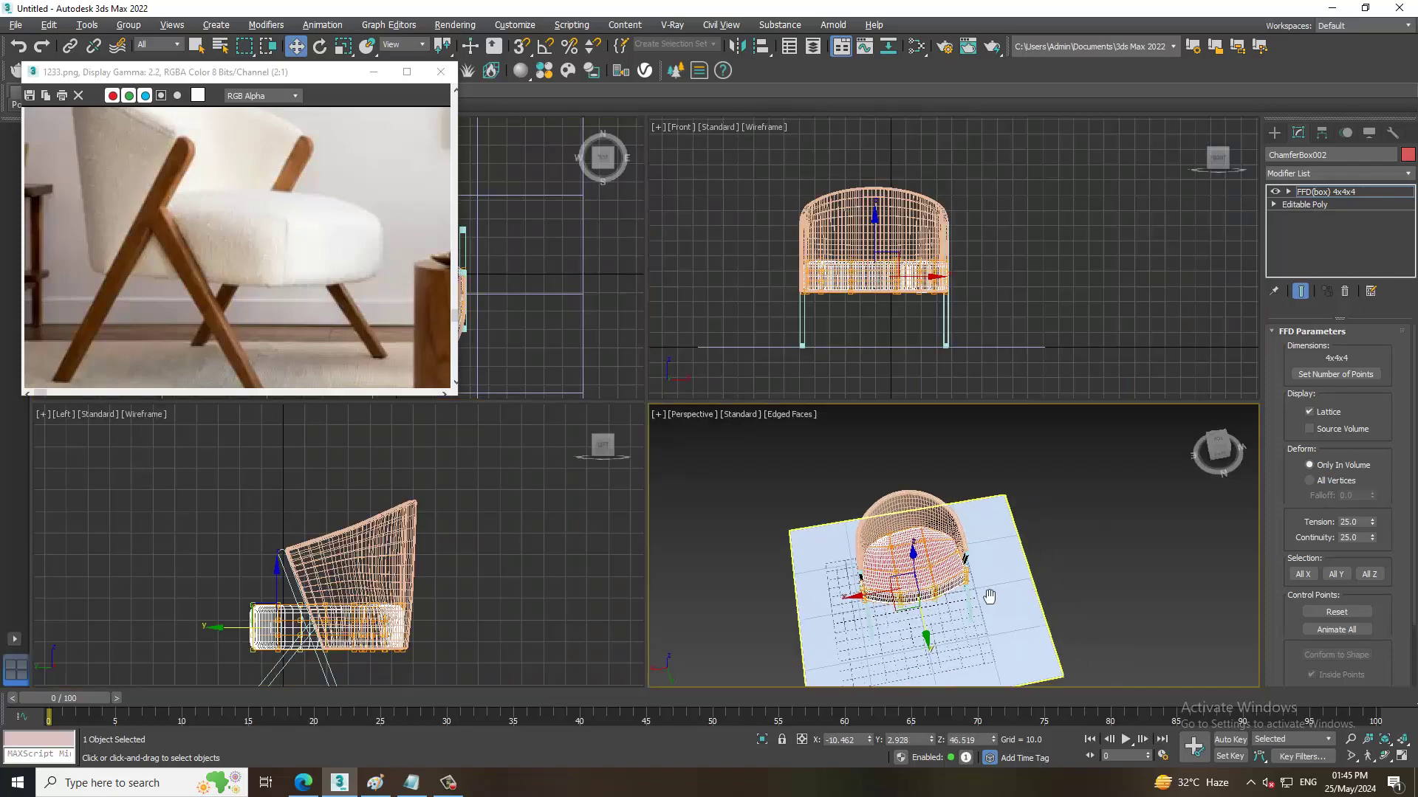
key("alt+w")
mouse_move(916, 446)
middle_mouse_down("alt")
mouse_move(884, 485)
mouse_move(826, 441)
mouse_move(868, 405)
mouse_move(918, 427)
mouse_move(920, 507)
middle_mouse_up("alt")
scroll(831, 511, "up", 3)
scroll(830, 511, "down", 3)
scroll(830, 511, "down", 1)
In wireframe, push the seat's curved edge further outward, then review the shaded chair from several angles.
key("F3")
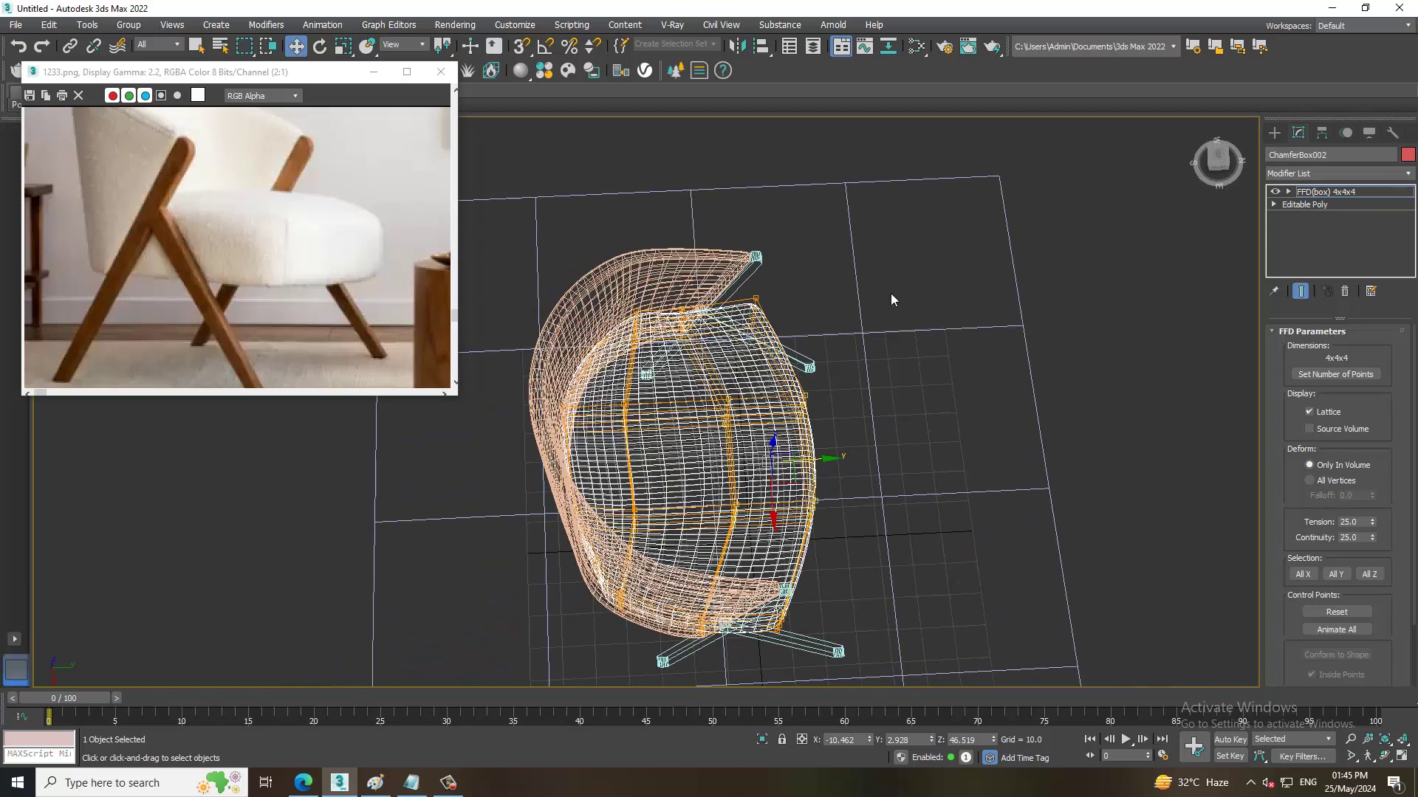
key("alt+w")
key("alt+w")
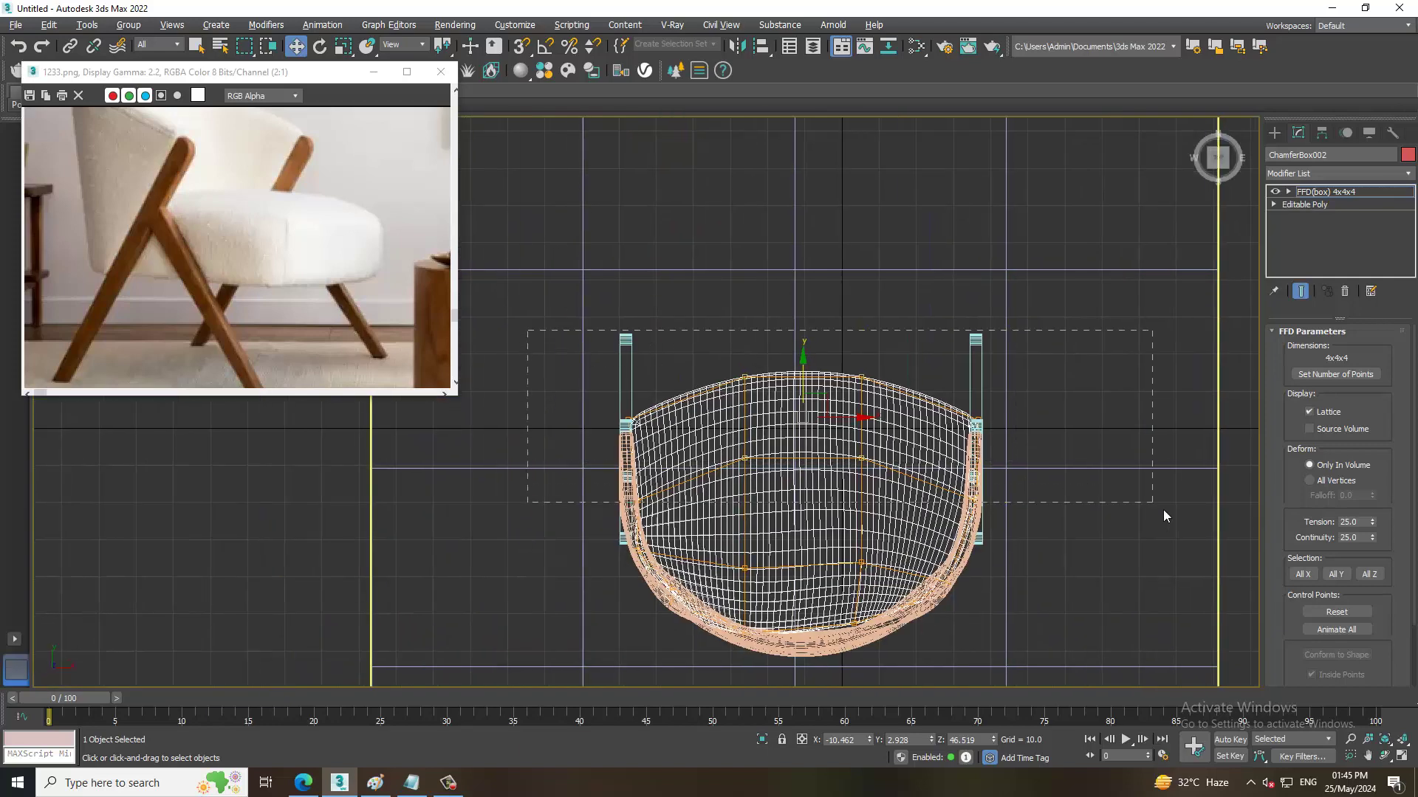
left_click_drag(1185, 541, 1184, 541)
left_click_drag(811, 409, 810, 371)
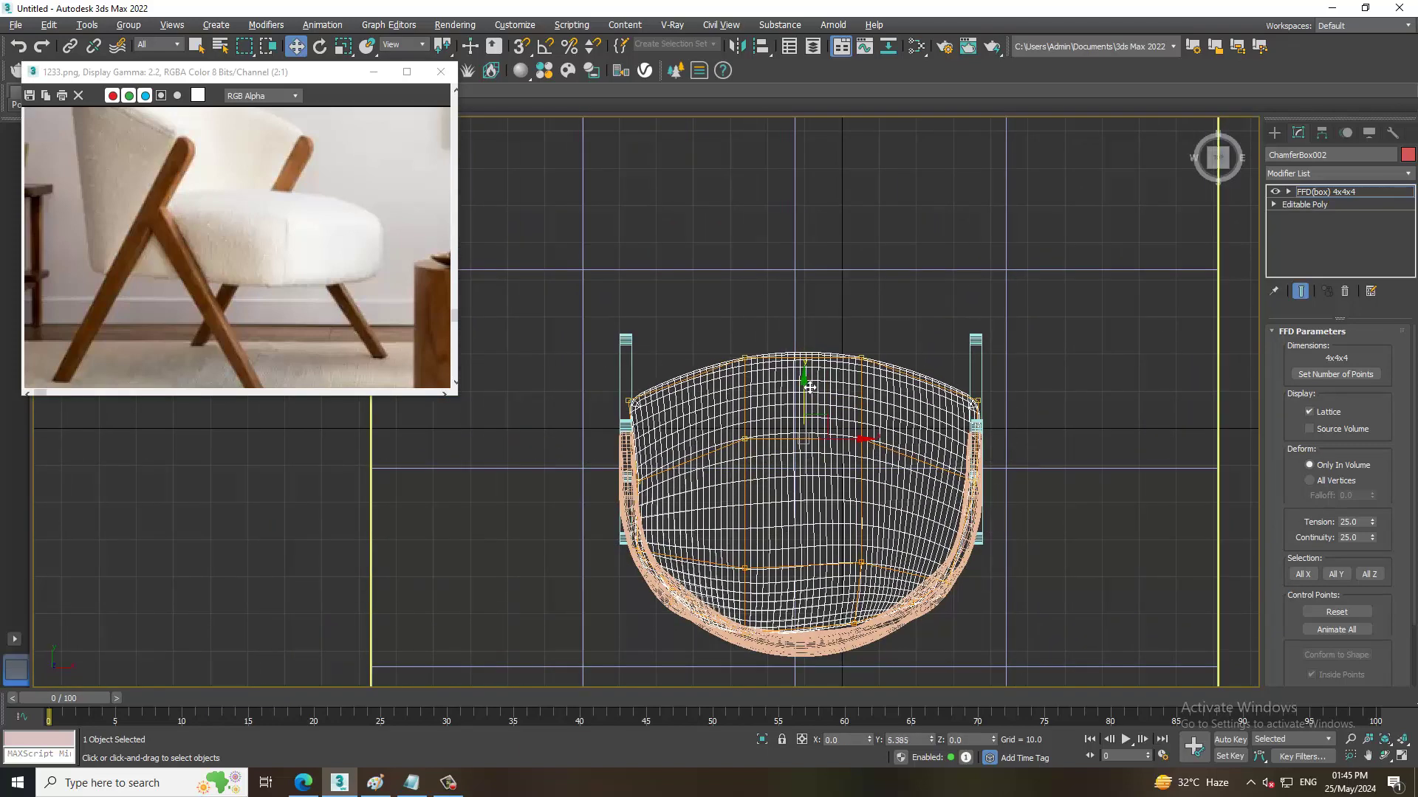
key("alt+w")
key("alt+w")
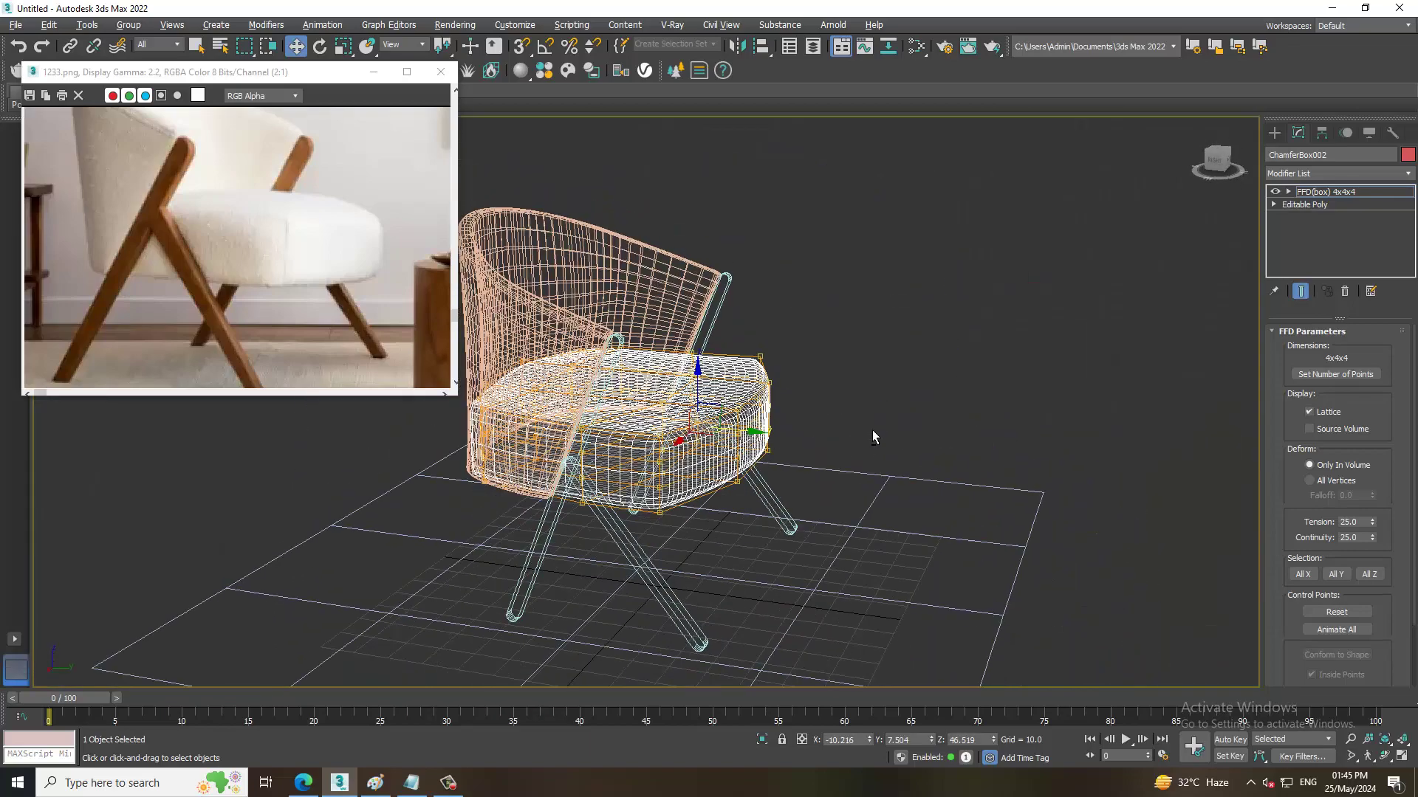
key("F3")
mouse_move(871, 419)
middle_mouse_down("alt")
mouse_move(898, 468)
mouse_move(927, 442)
middle_mouse_up("alt")
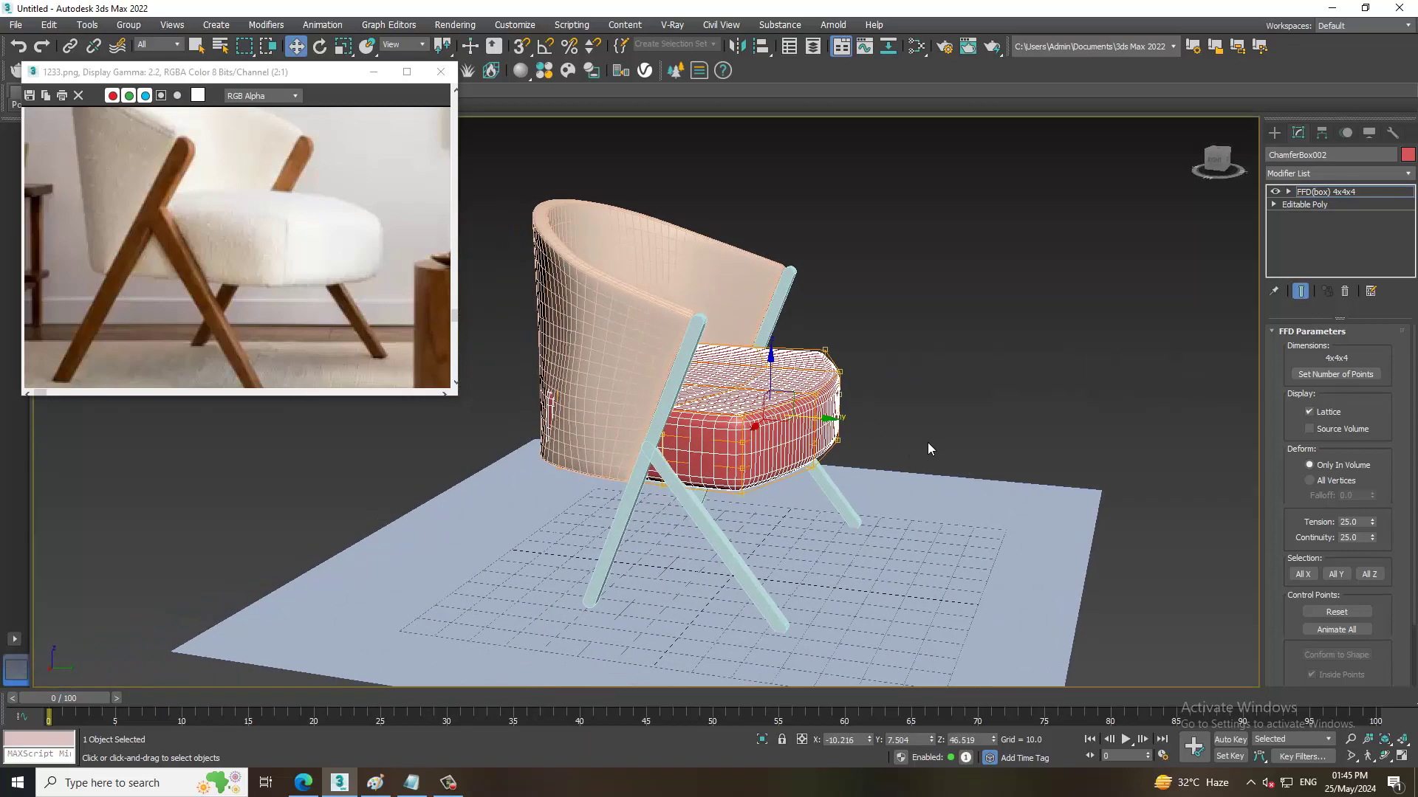
mouse_move(782, 440)
middle_mouse_down("alt")
mouse_move(870, 446)
mouse_move(772, 559)
middle_mouse_up("alt")
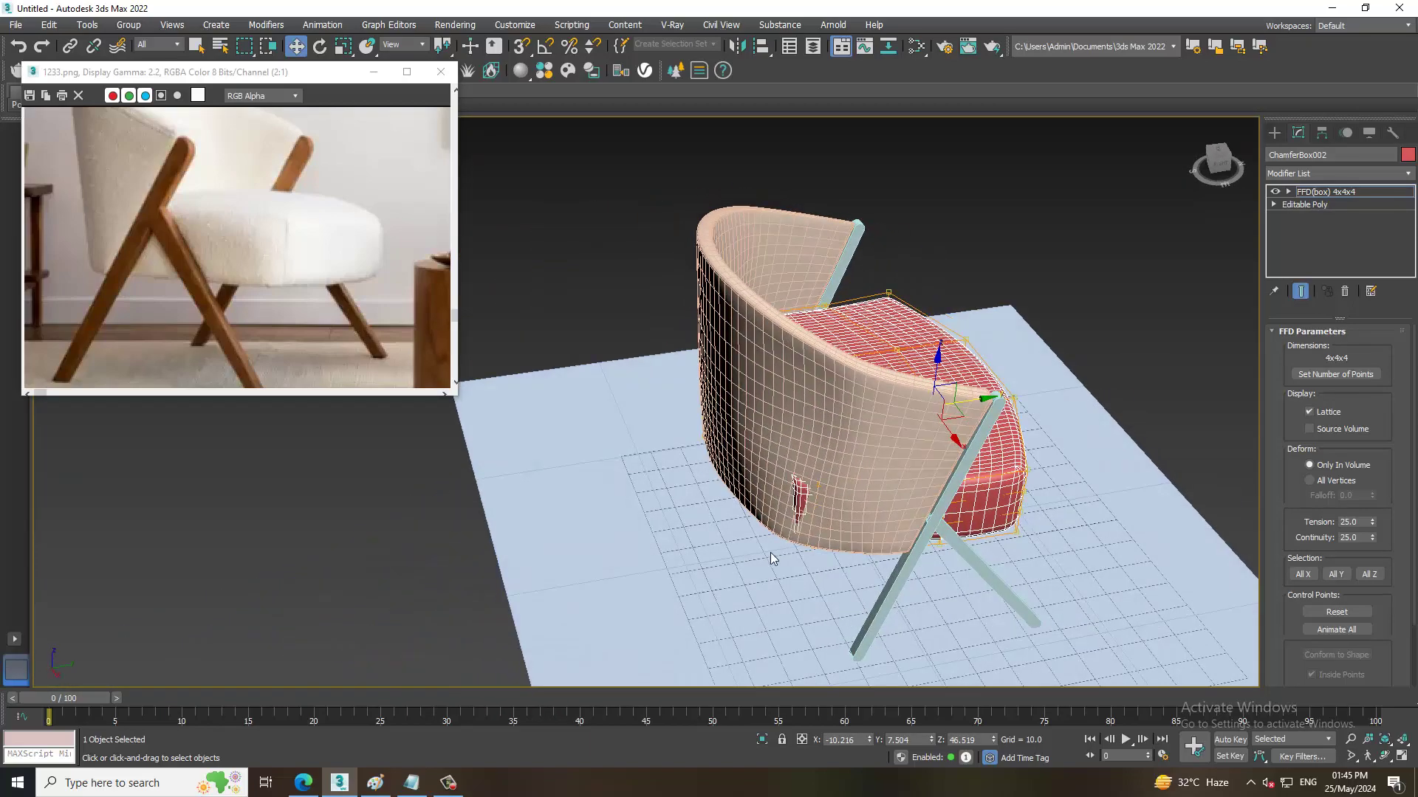
left_click_drag(826, 462, 827, 462)
mouse_move(827, 462)
middle_mouse_down("alt")
mouse_move(911, 486)
mouse_move(894, 437)
mouse_move(905, 447)
mouse_move(911, 414)
mouse_move(953, 415)
middle_mouse_up("alt")
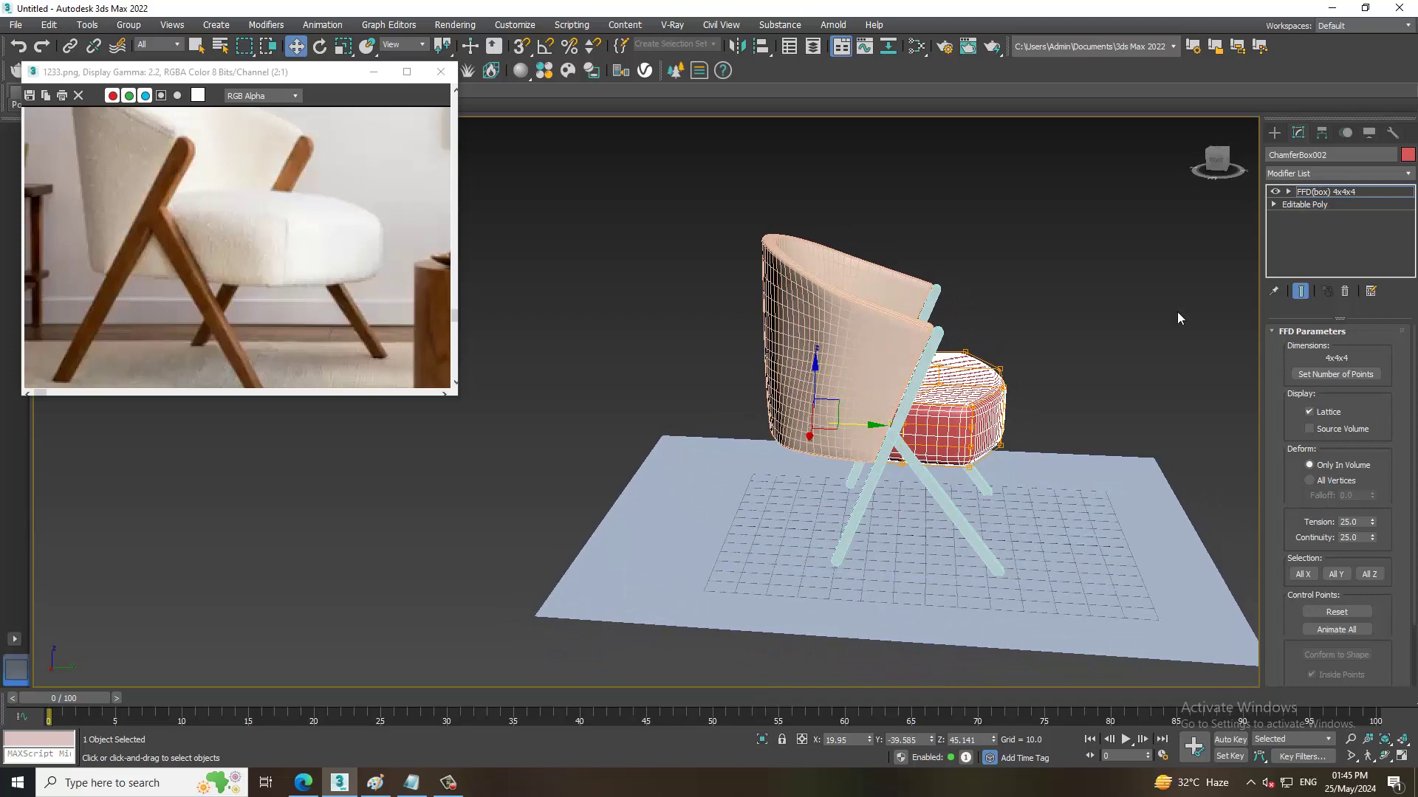
Select only the backrest and lower its top lattice control points slightly.
left_click(1343, 196)
mouse_move(1032, 388)
middle_mouse_down("alt")
mouse_move(874, 396)
mouse_move(688, 262)
middle_mouse_up("alt")
left_click(874, 397)
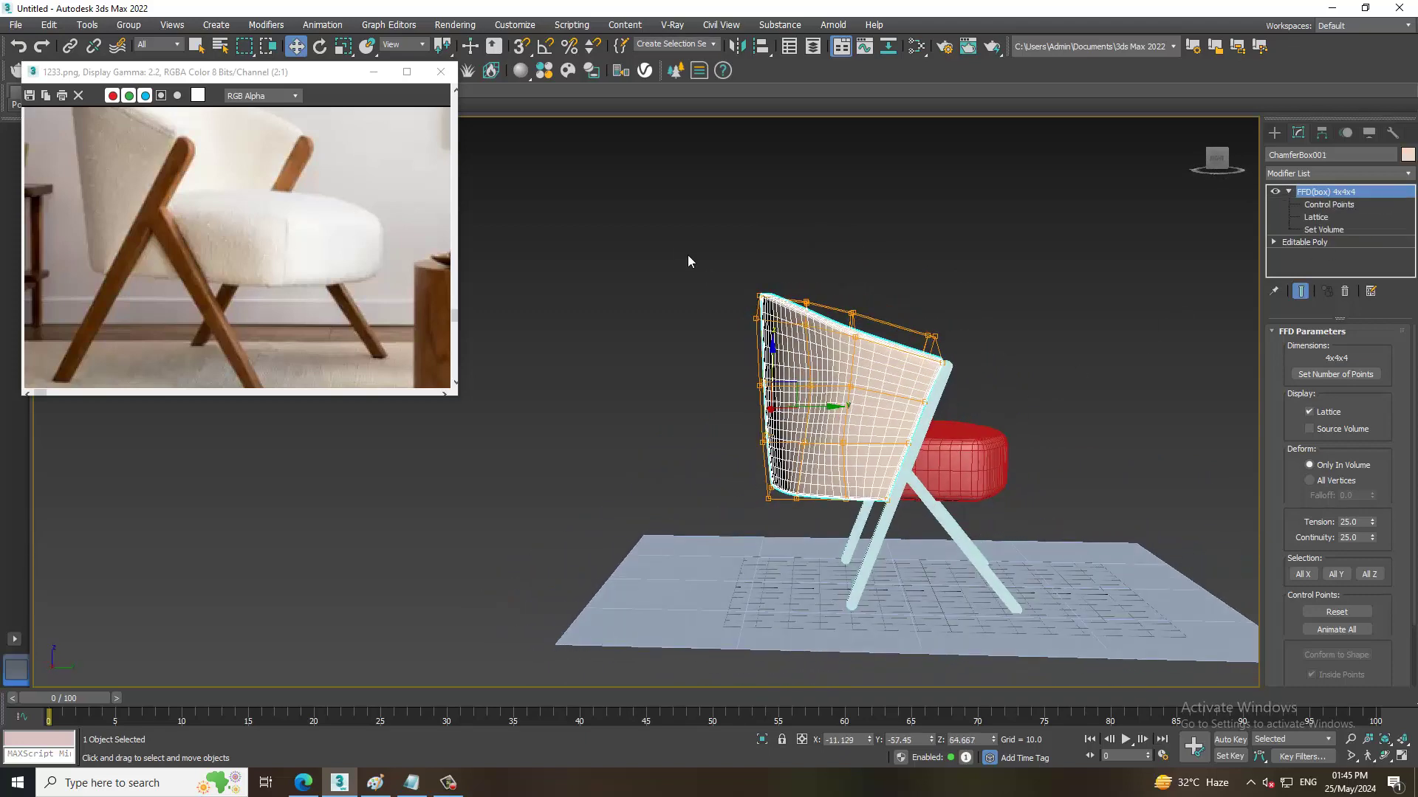
left_click_drag(1019, 412, 1016, 408)
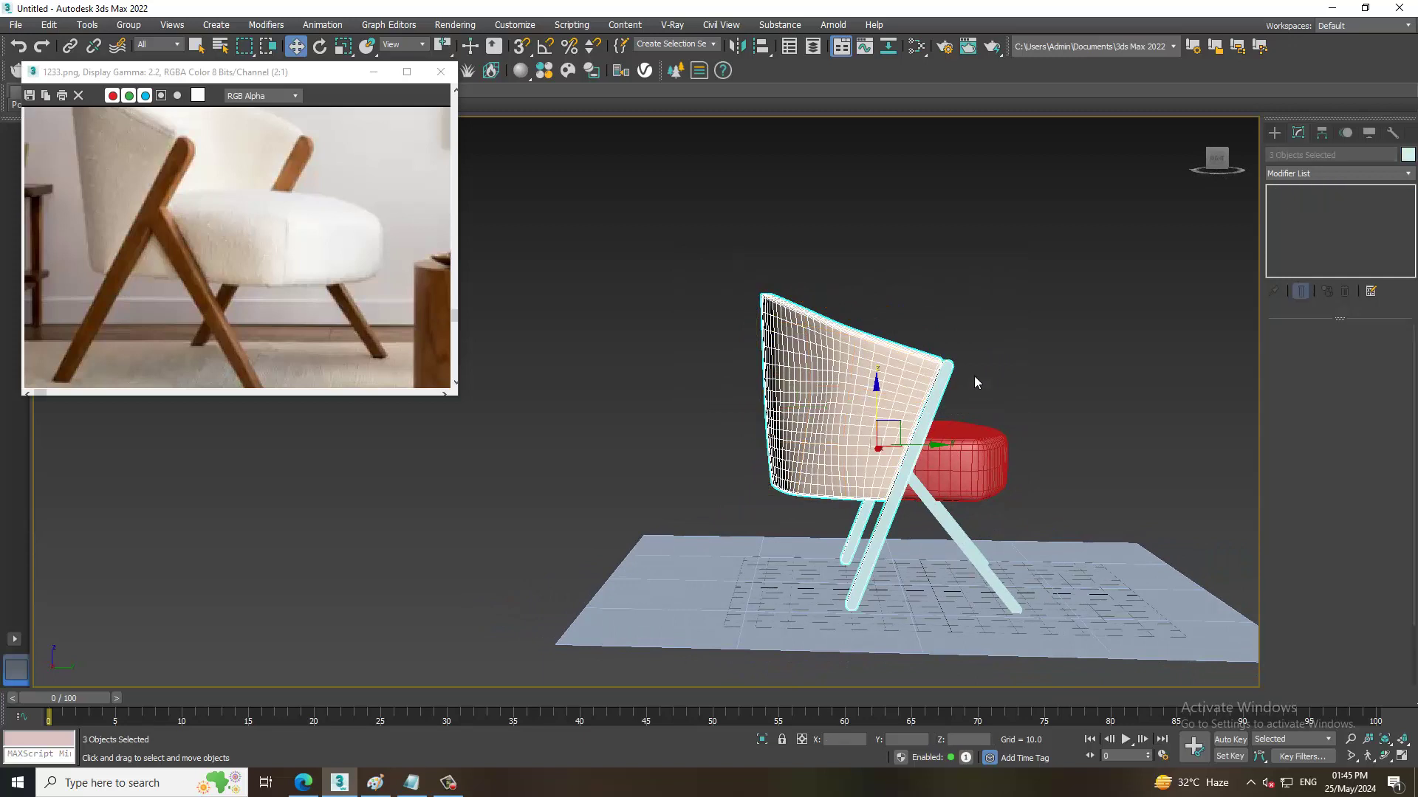
left_click(818, 387)
key("1")
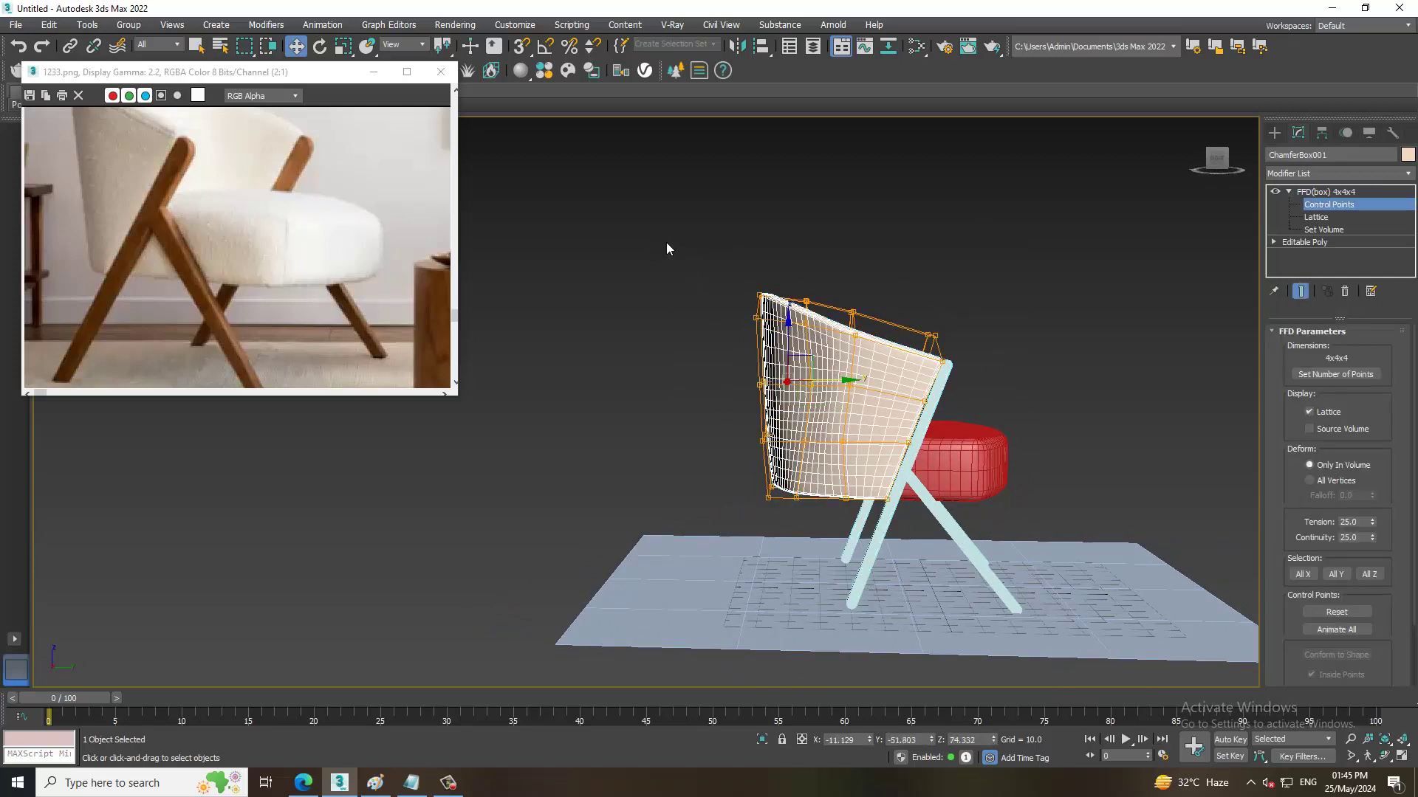
left_click_drag(980, 413, 980, 411)
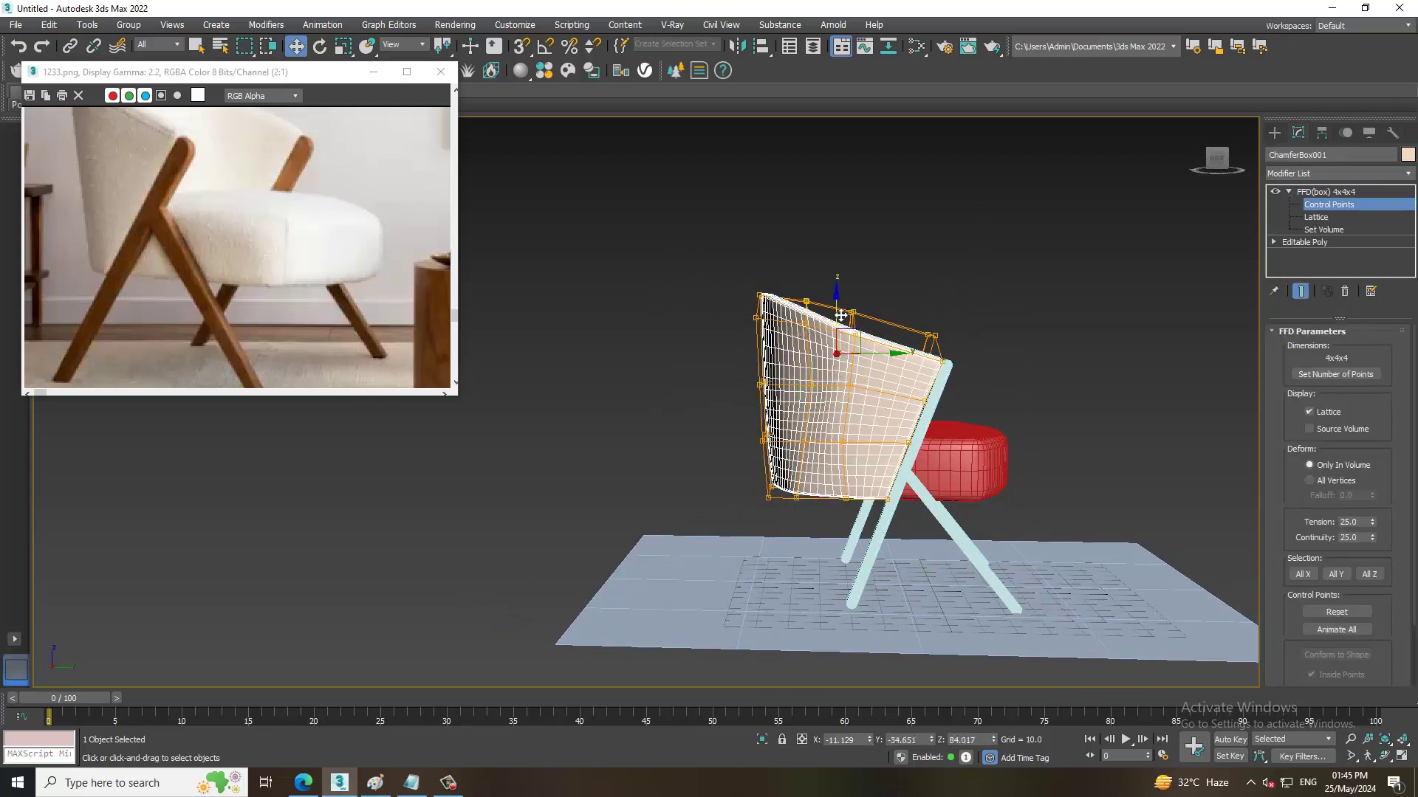
left_click_drag(841, 315, 843, 318)
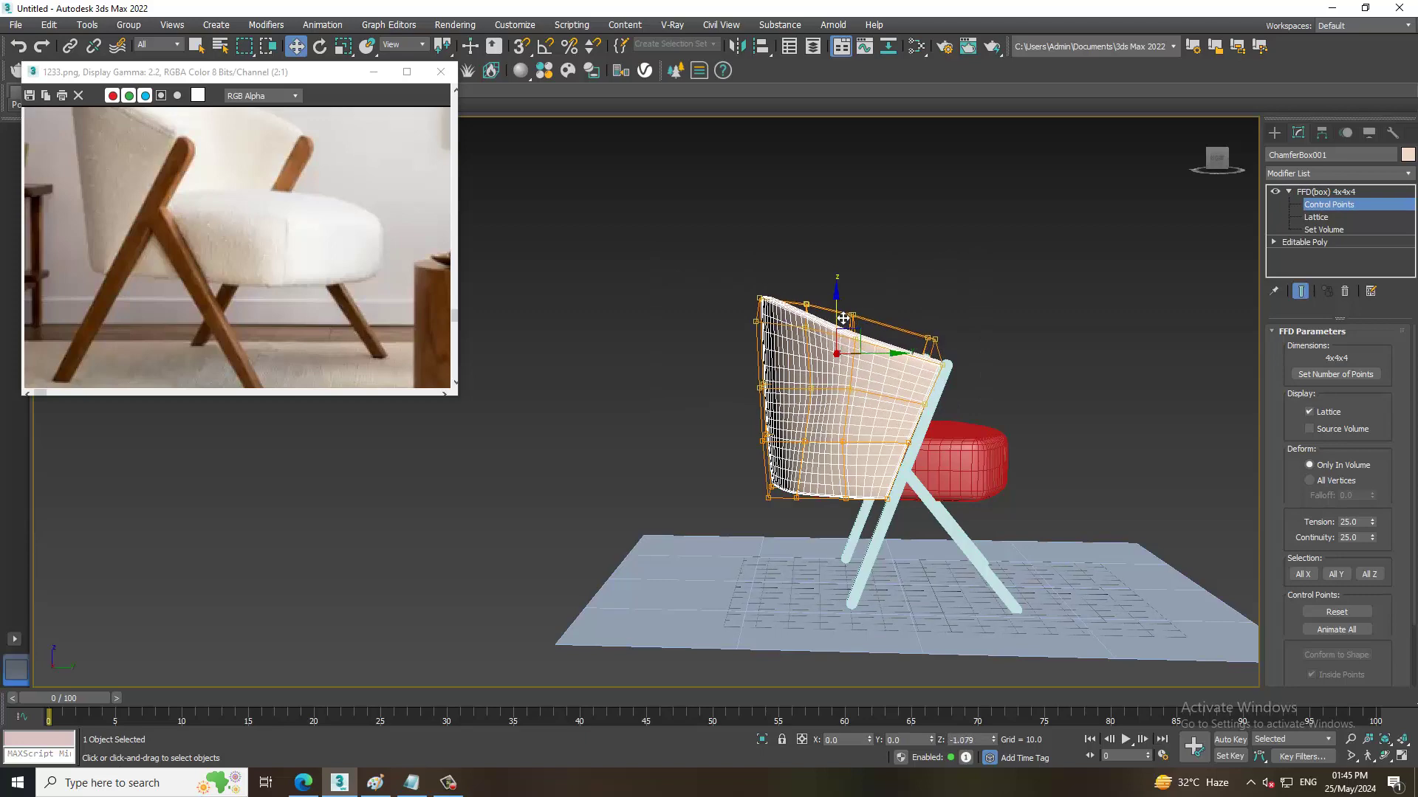
Shift the backrest's rear column of lattice points slightly and leave control-point editing.
middle_click_drag(1027, 381, 1034, 371, "alt")
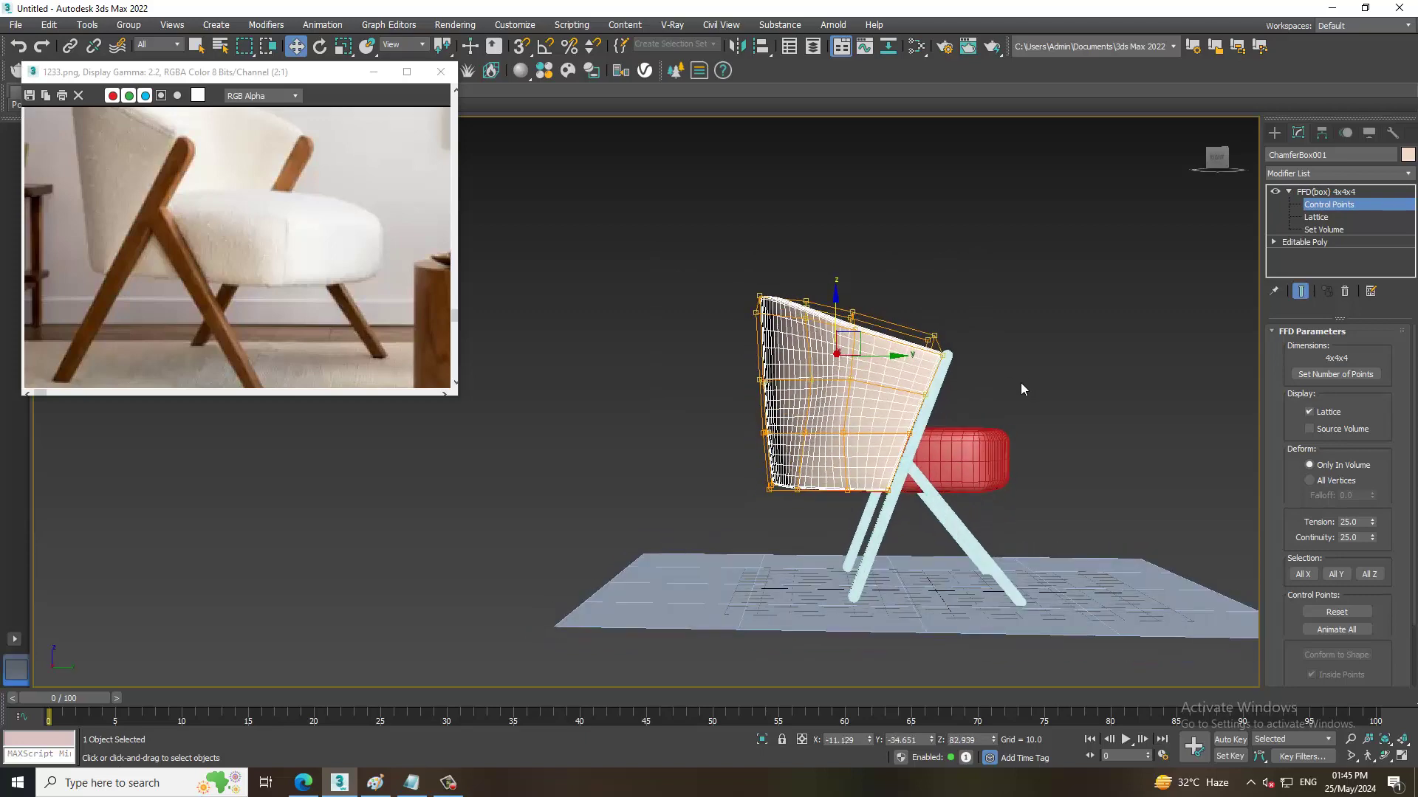
left_click_drag(815, 474, 813, 475)
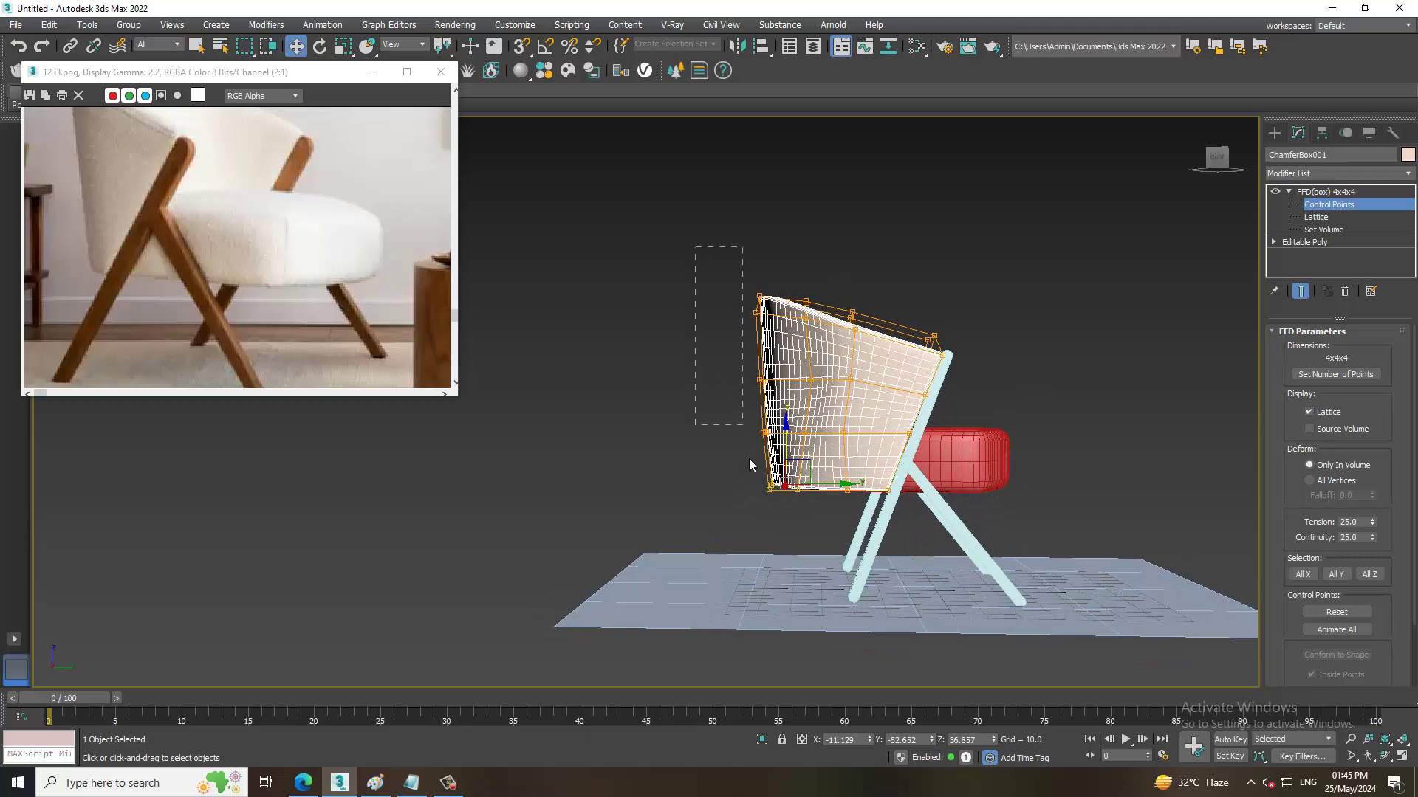
left_click_drag(828, 544, 822, 543)
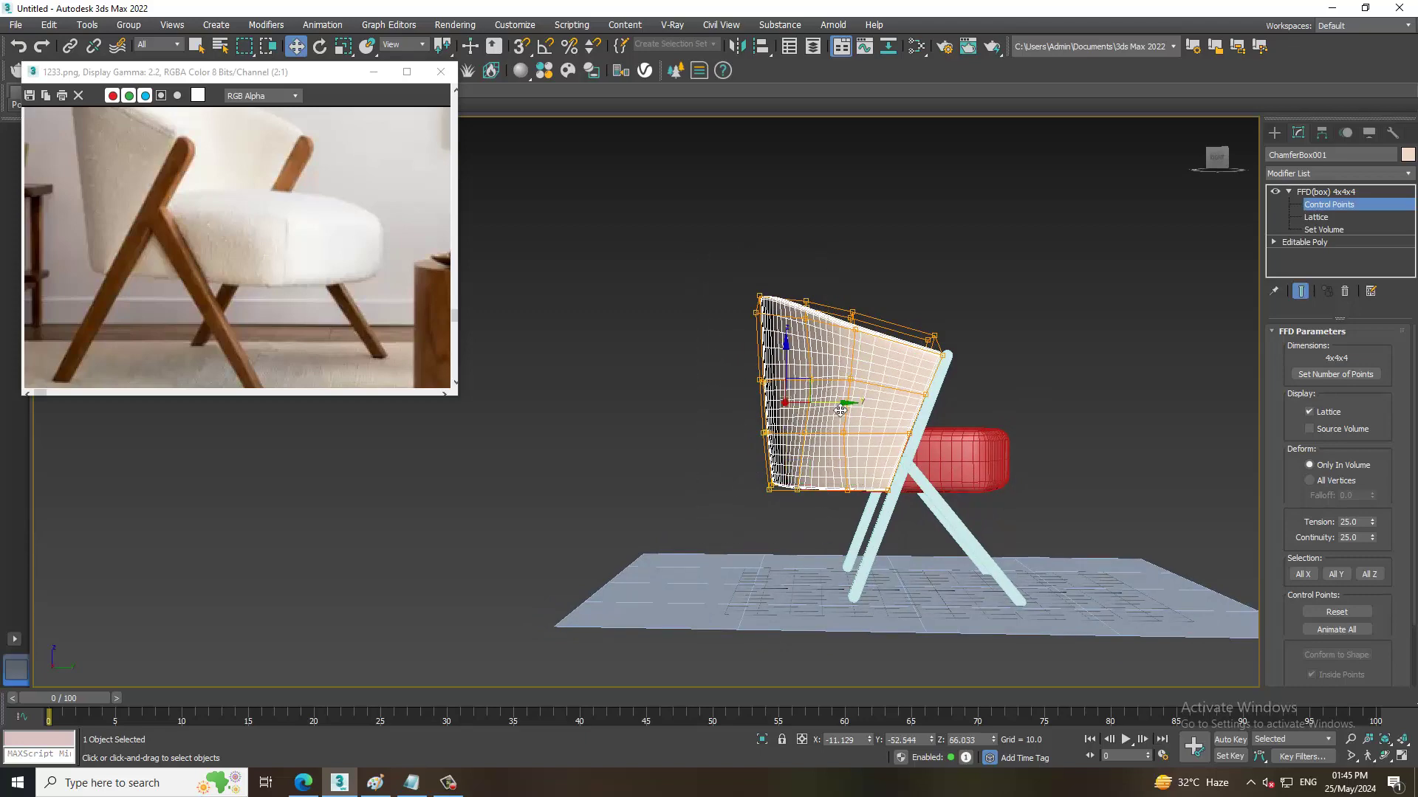
left_click_drag(840, 411, 844, 411)
middle_click_drag(844, 411, 1070, 450, "alt")
scroll(1064, 446, "down", 3)
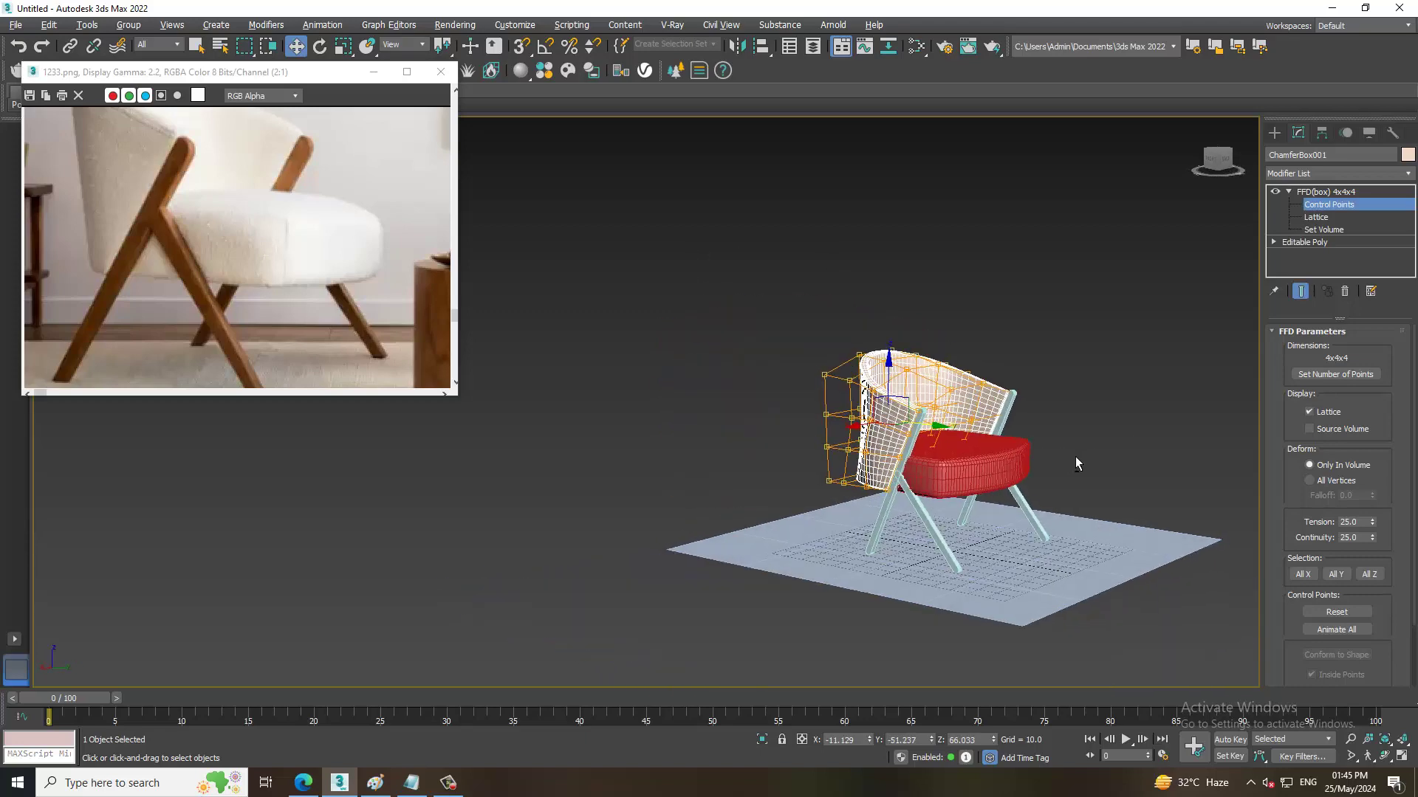
scroll(1075, 456, "up", 1)
left_click(1322, 192)
middle_click_drag(1041, 354, 1065, 361, "alt")
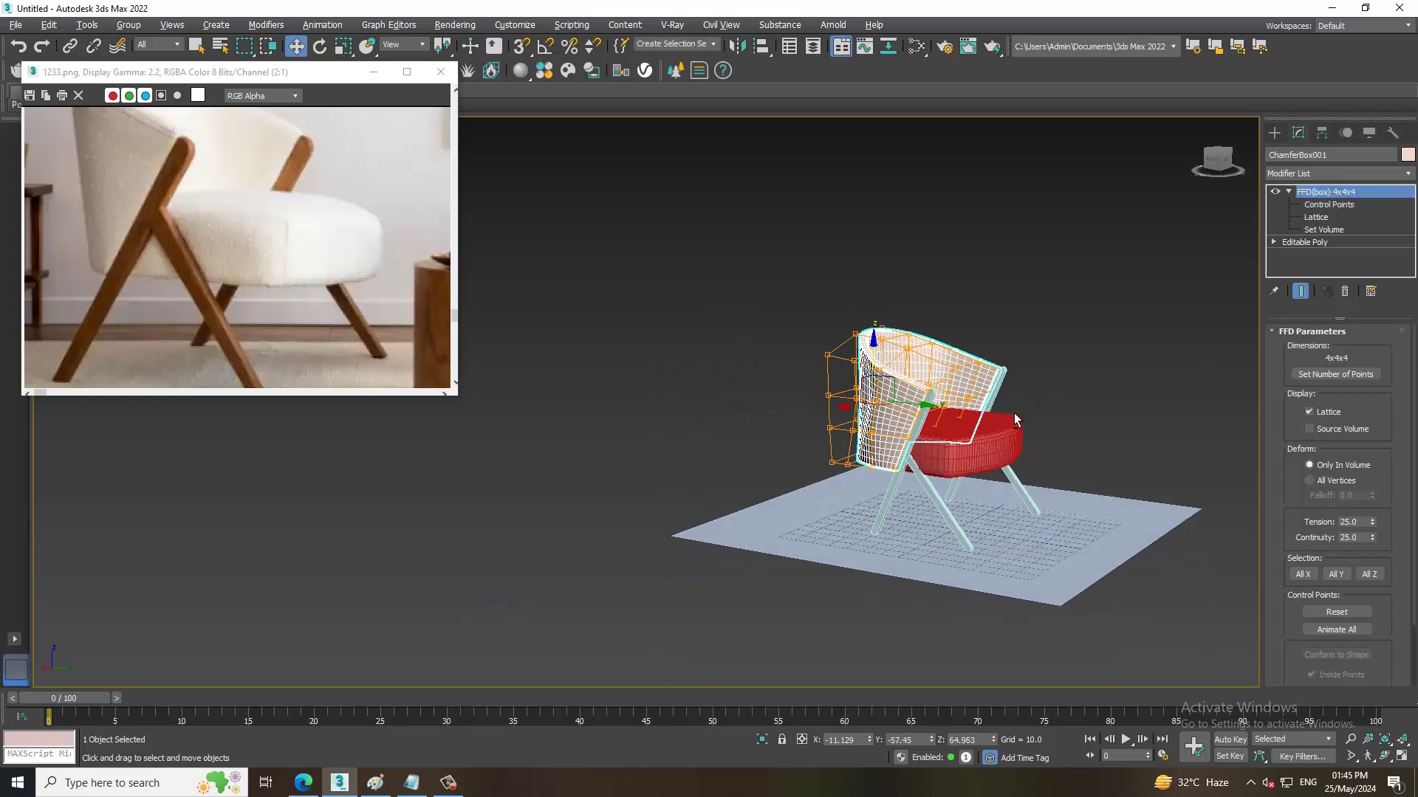
mouse_move(1014, 419)
middle_mouse_down("alt")
mouse_move(1017, 466)
mouse_move(1028, 419)
mouse_move(772, 276)
middle_mouse_up("alt")
key("ctrl+a")
Slide the chair across the floor and scale up the floor plane.
scroll(997, 447, "up", 5)
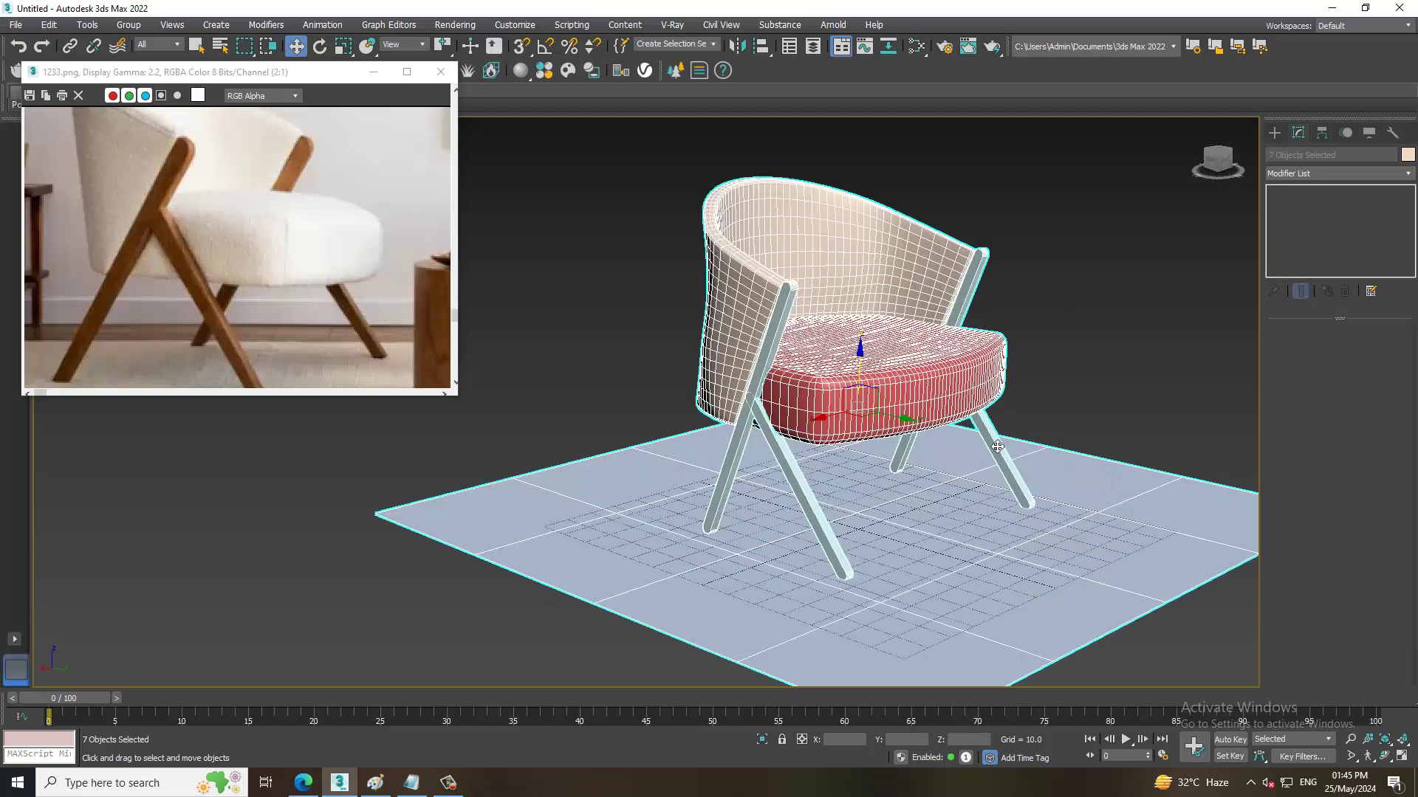
scroll(996, 446, "down", 2)
scroll(927, 438, "down", 2)
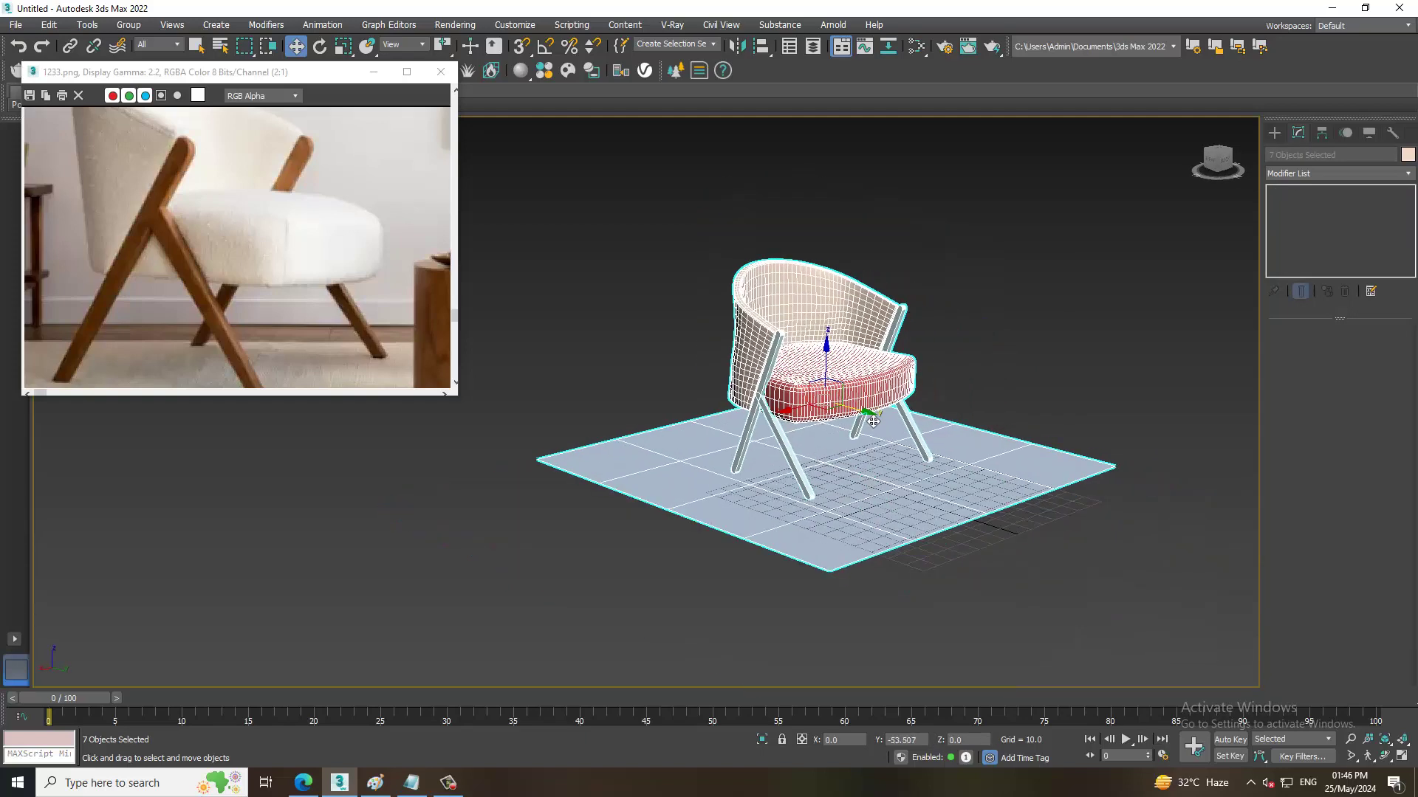
left_click(964, 494, "alt")
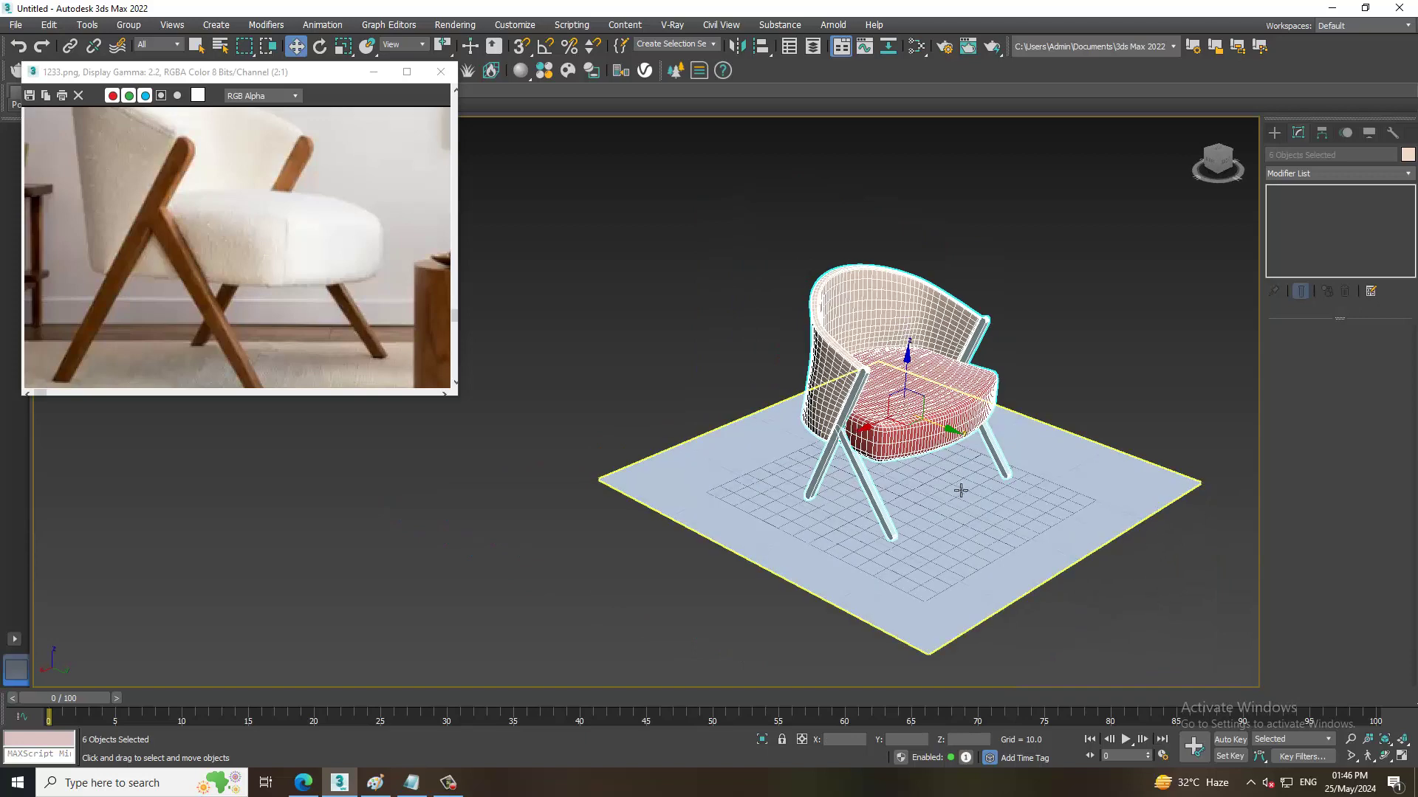
mouse_move(964, 494)
left_mouse_down()
mouse_move(853, 466)
mouse_move(881, 465)
left_mouse_up()
left_click(892, 502)
key("r")
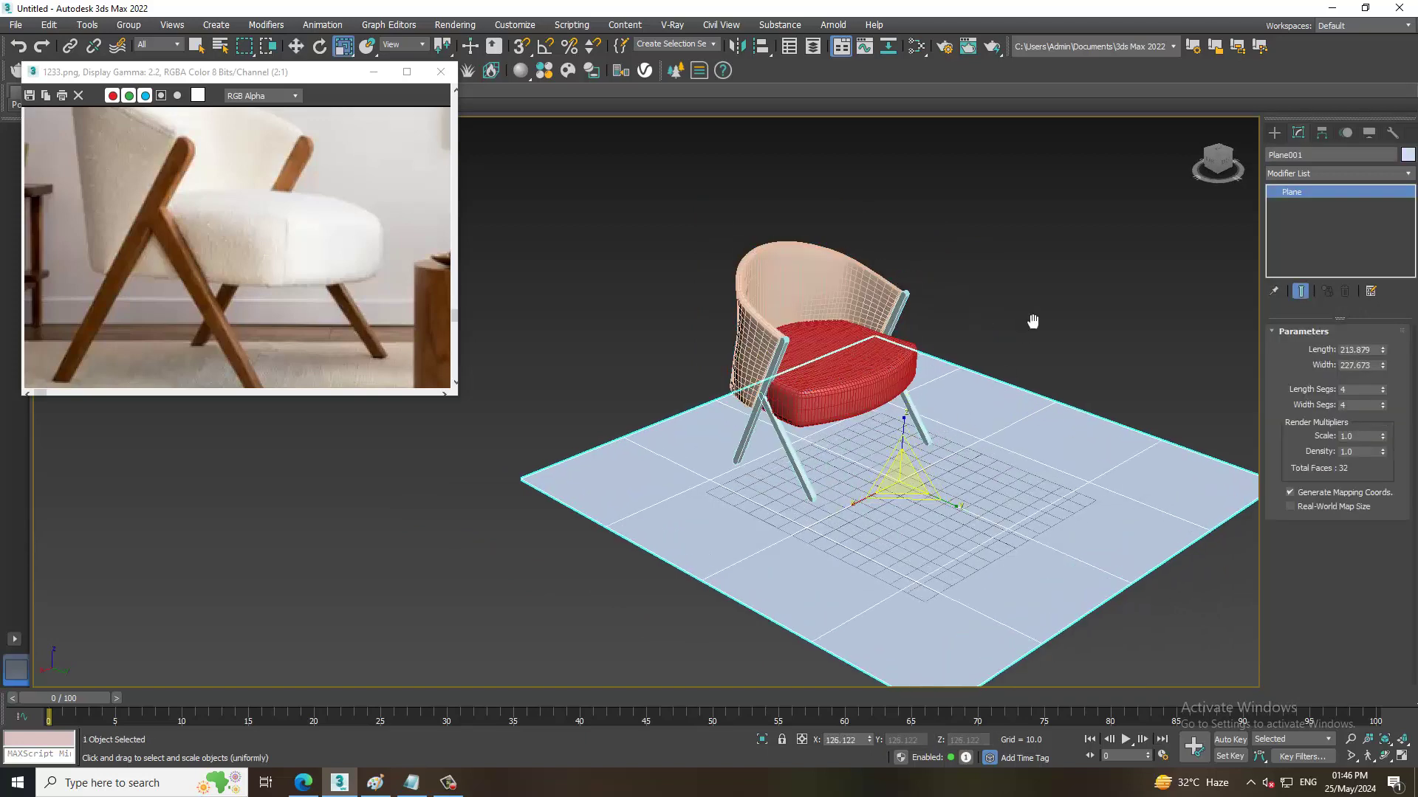
middle_click_drag(1033, 321, 1050, 395)
Group the six chair parts as Group001 and orbit around the grouped chair.
left_click_drag(723, 254, 1025, 624)
key("w")
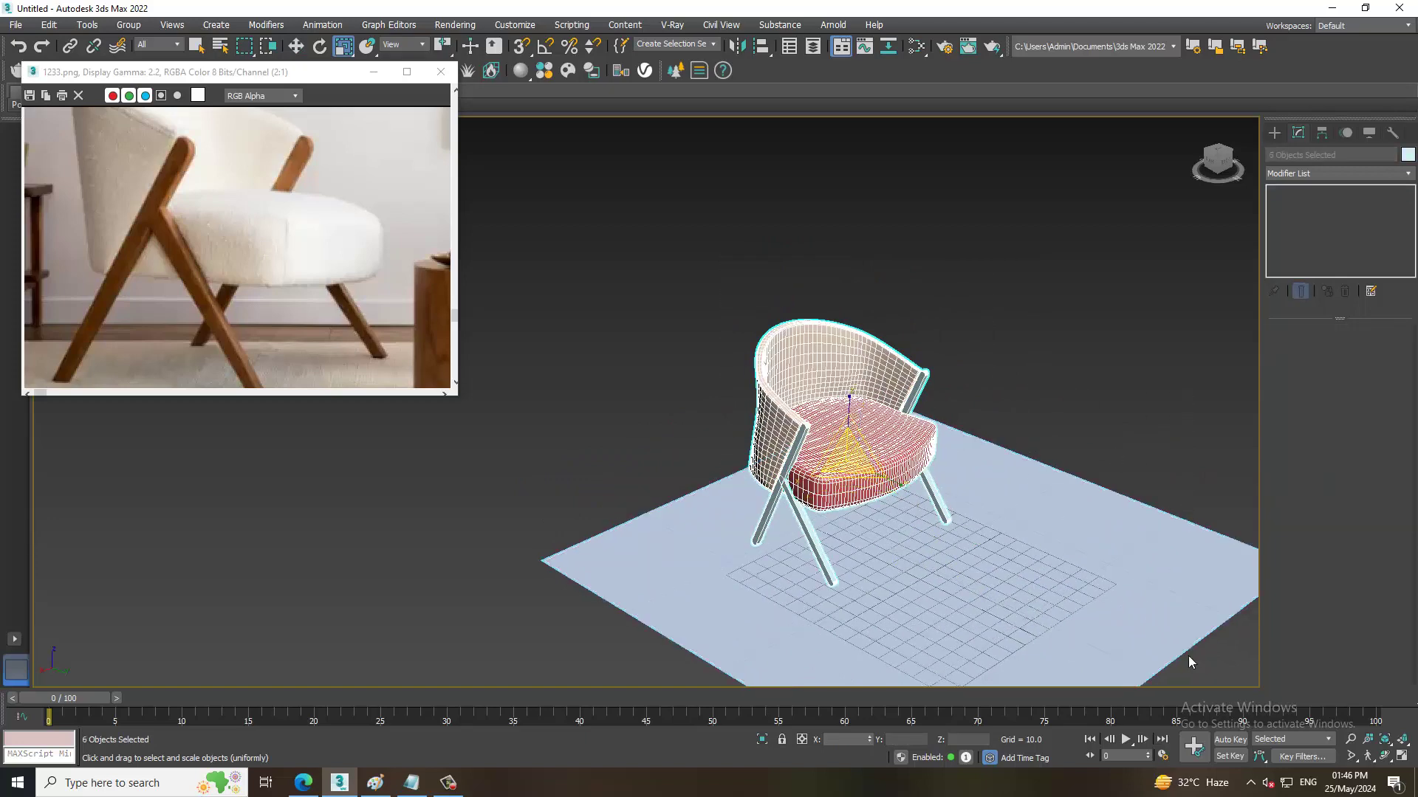
left_click(129, 25)
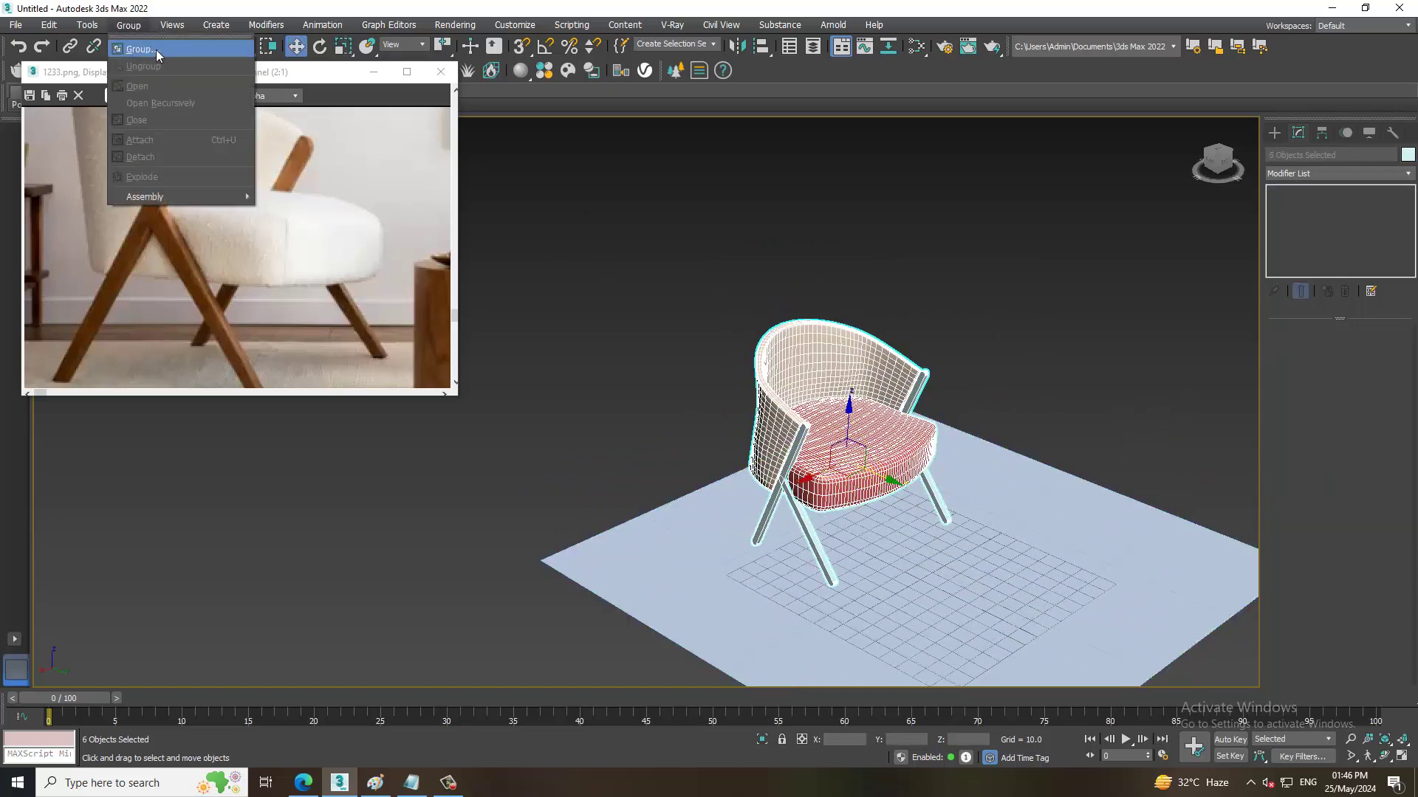
left_click(133, 51)
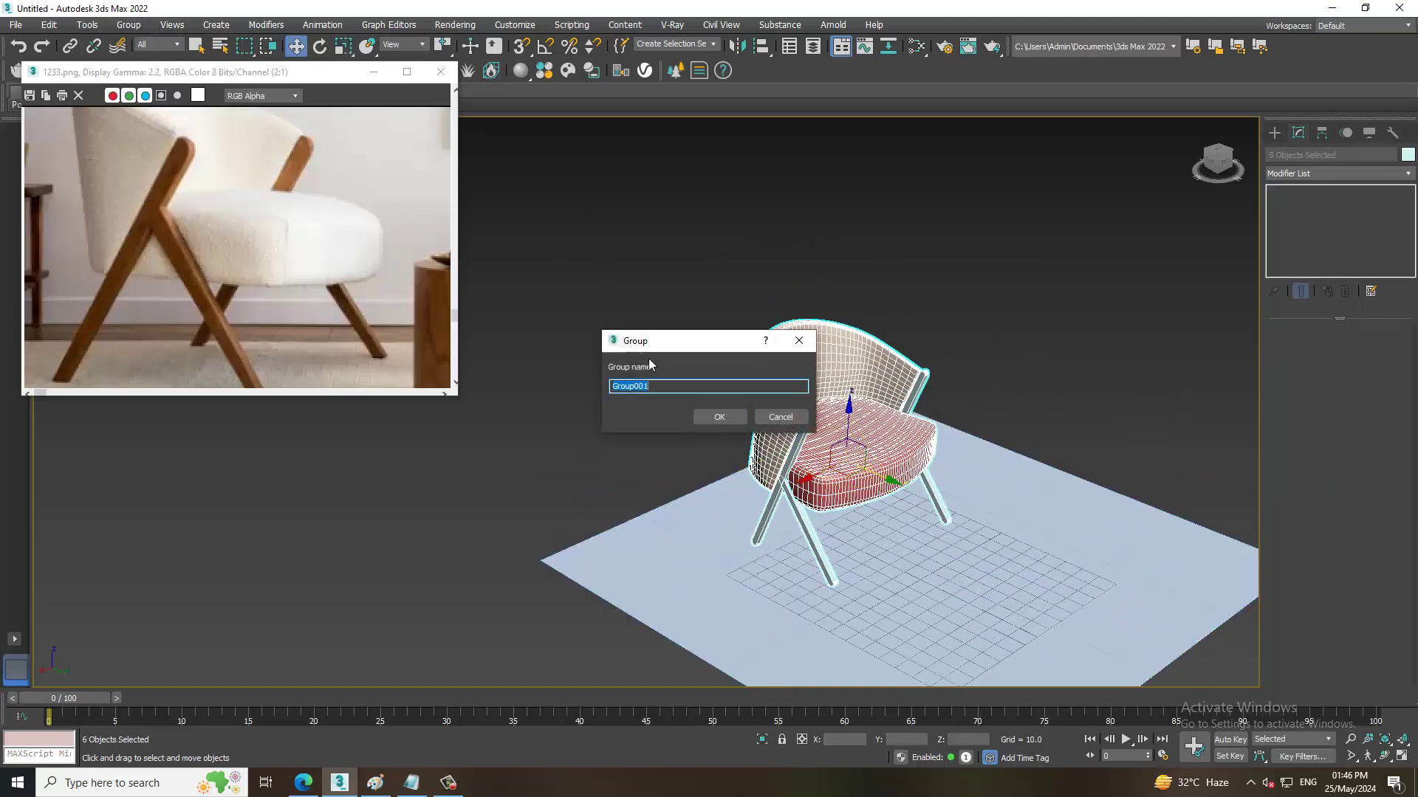
left_click(712, 418)
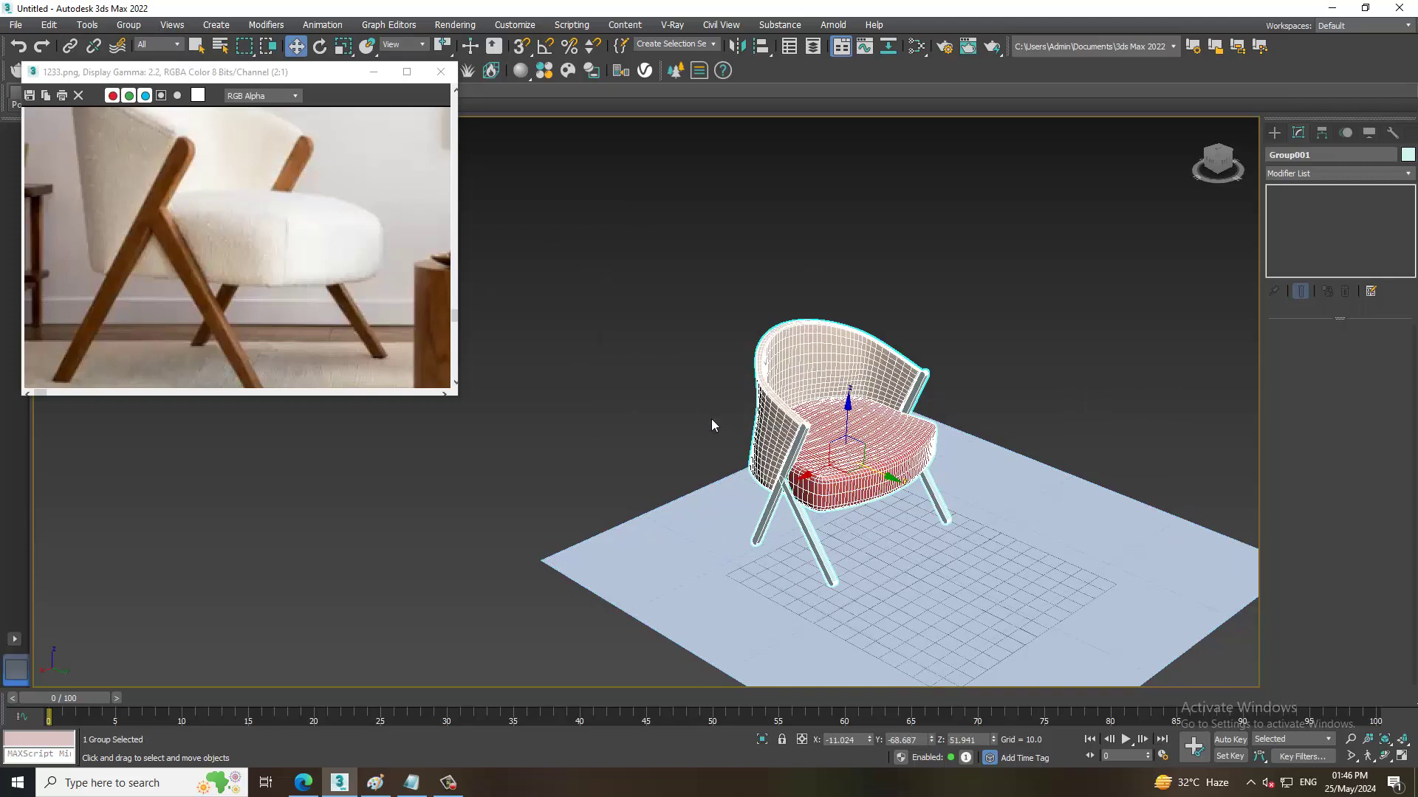
left_click(448, 783)
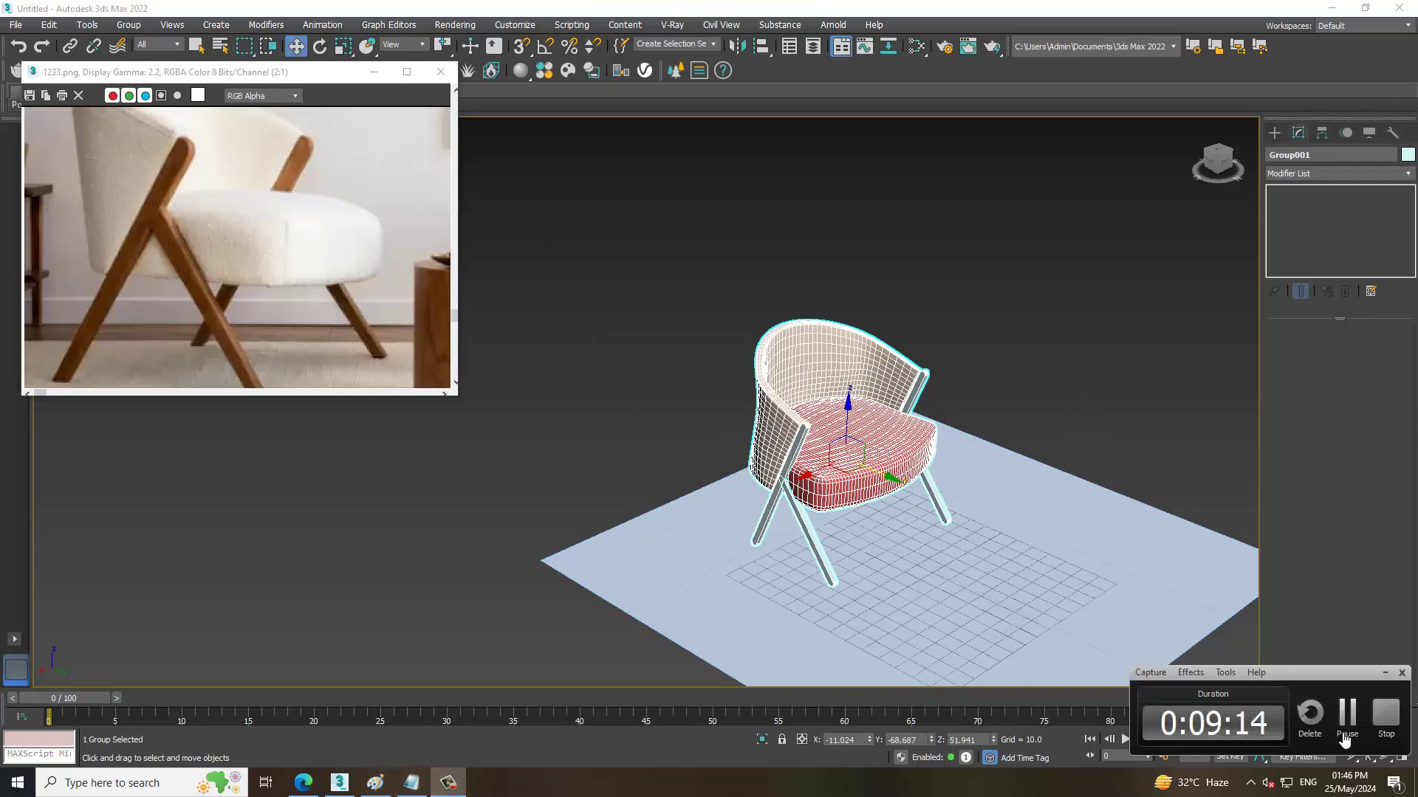
mouse_move(948, 378)
middle_mouse_down("alt")
mouse_move(974, 356)
mouse_move(950, 325)
middle_mouse_up("alt")
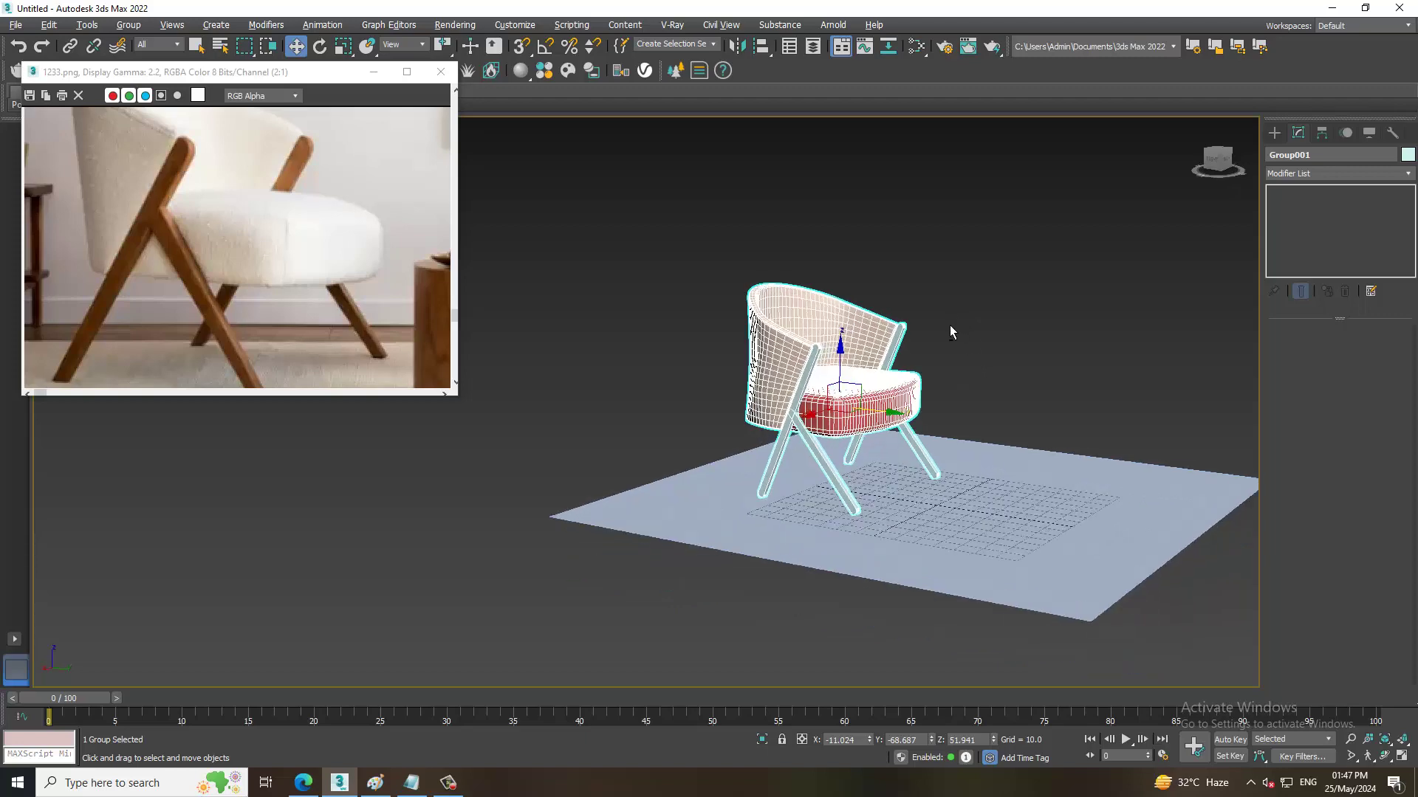
scroll(811, 399, "up", 3)
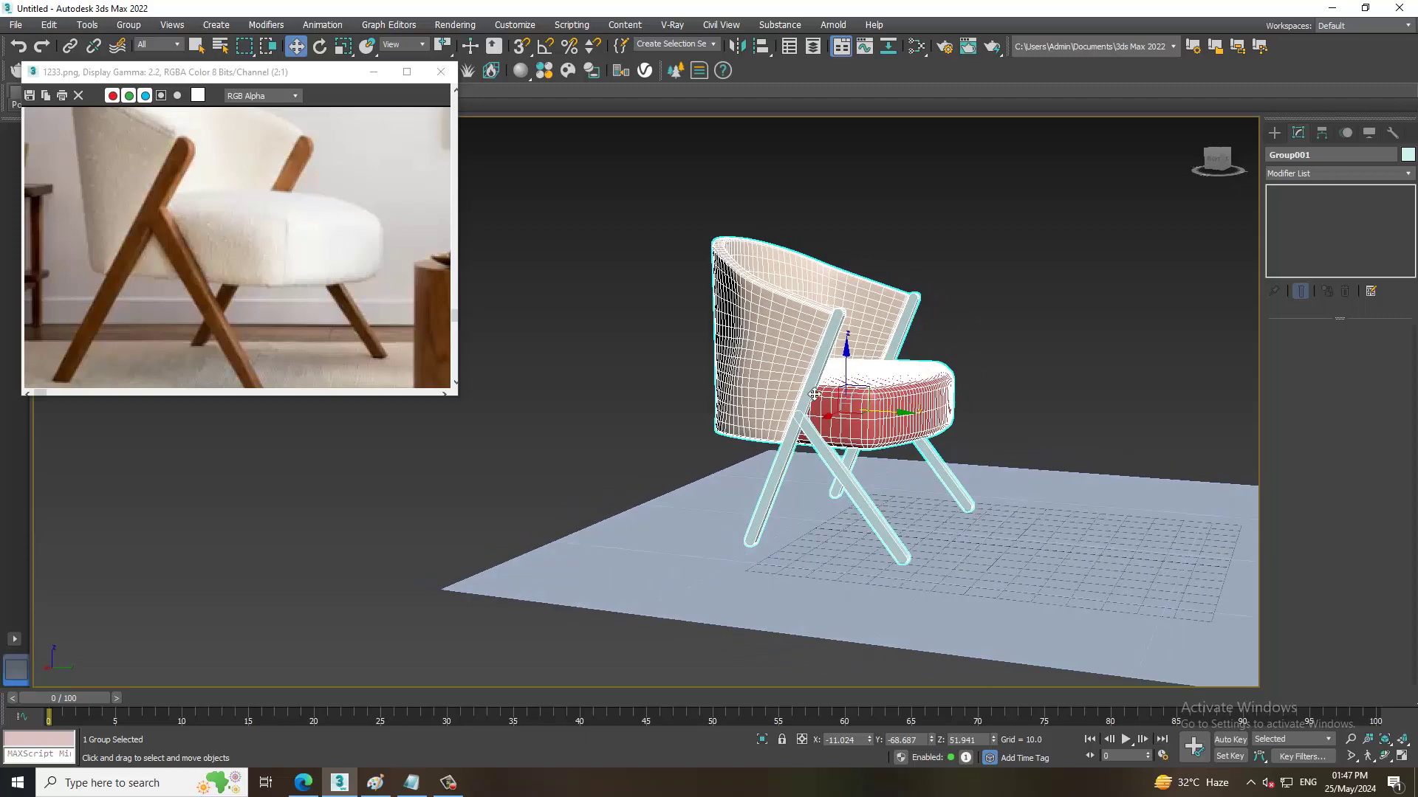
mouse_move(814, 395)
middle_mouse_down("alt")
mouse_move(773, 340)
mouse_move(874, 348)
middle_mouse_up("alt")
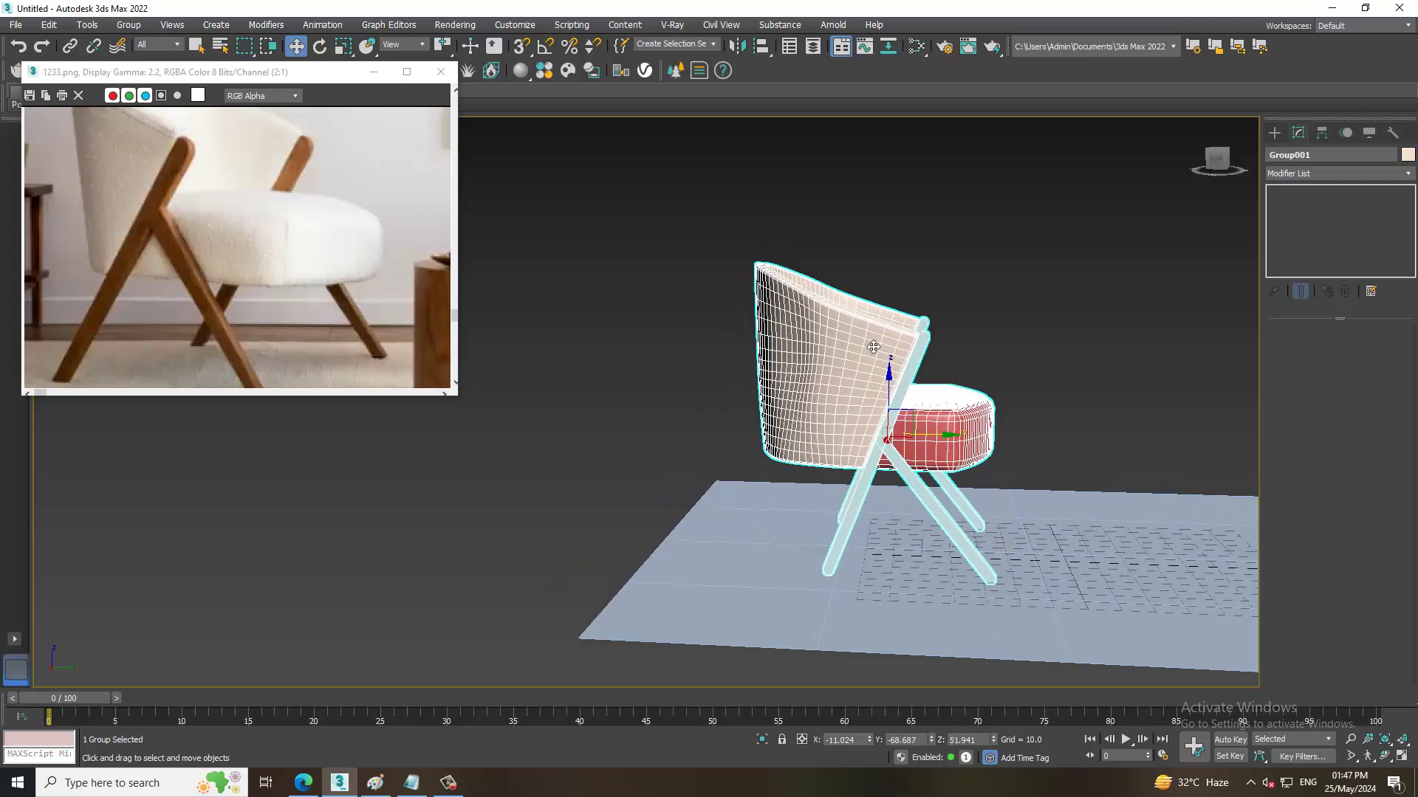
In the enlarged side view, ungroup Group001 and select the backrest.
key("alt+w")
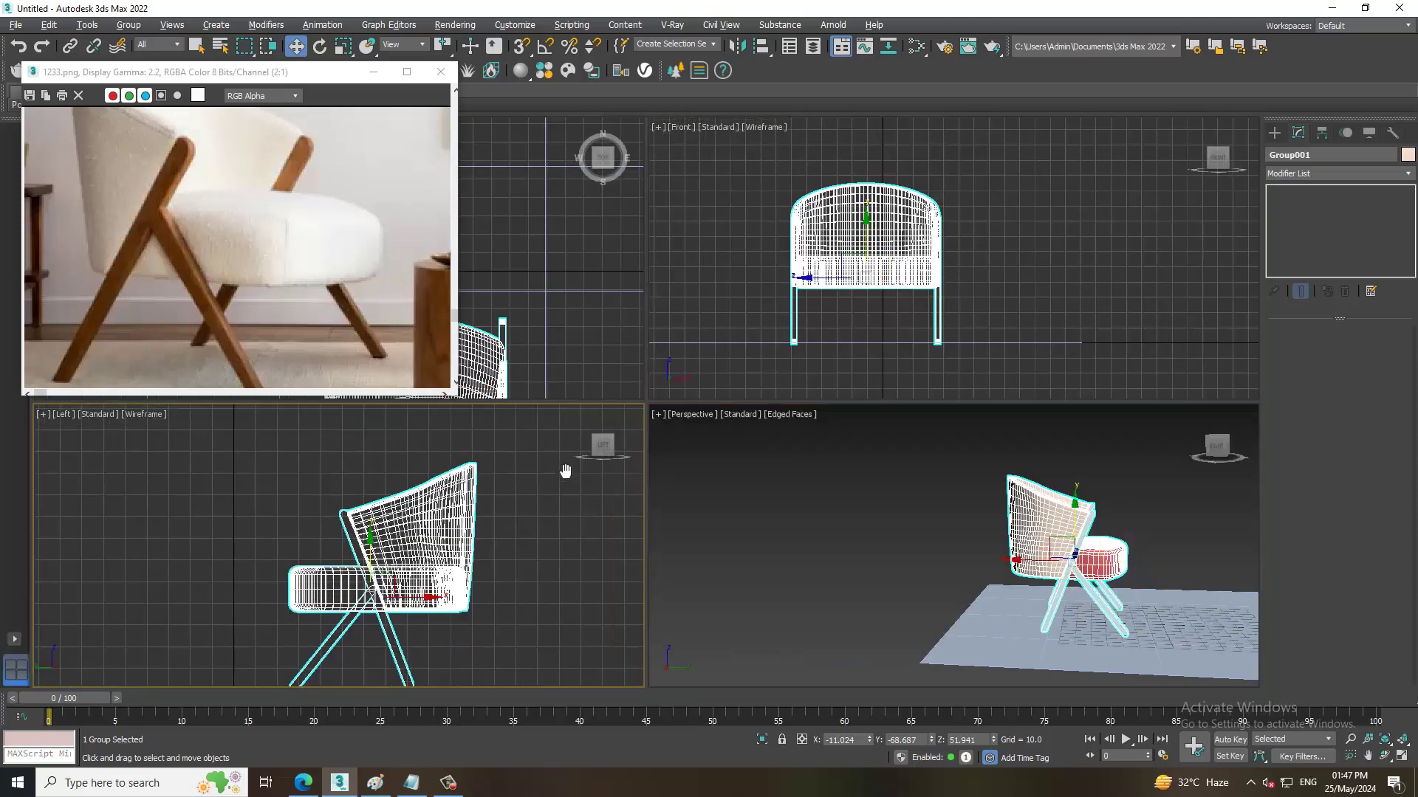
key("alt+w")
scroll(690, 446, "up", 2)
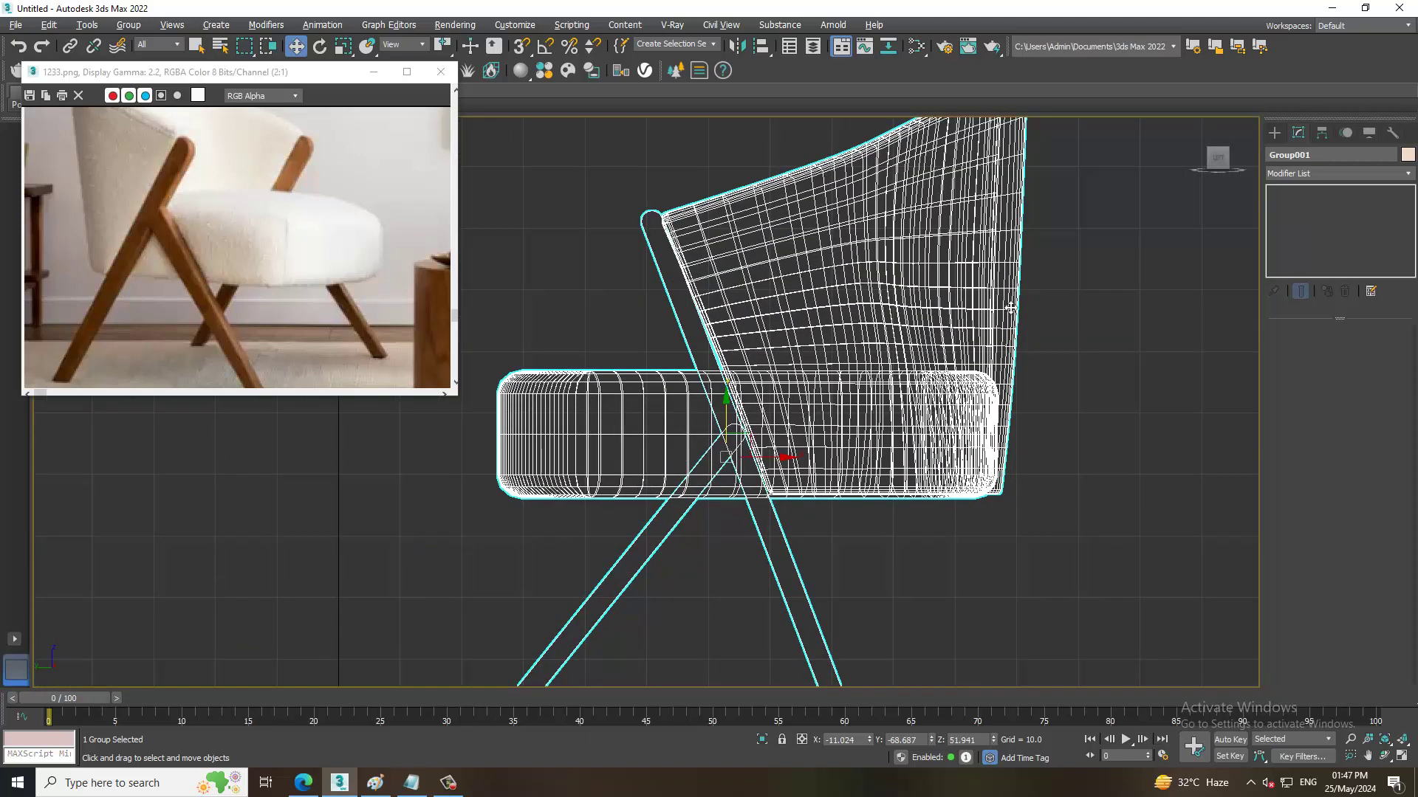
left_click(128, 24)
left_click(137, 59)
left_click(1026, 286)
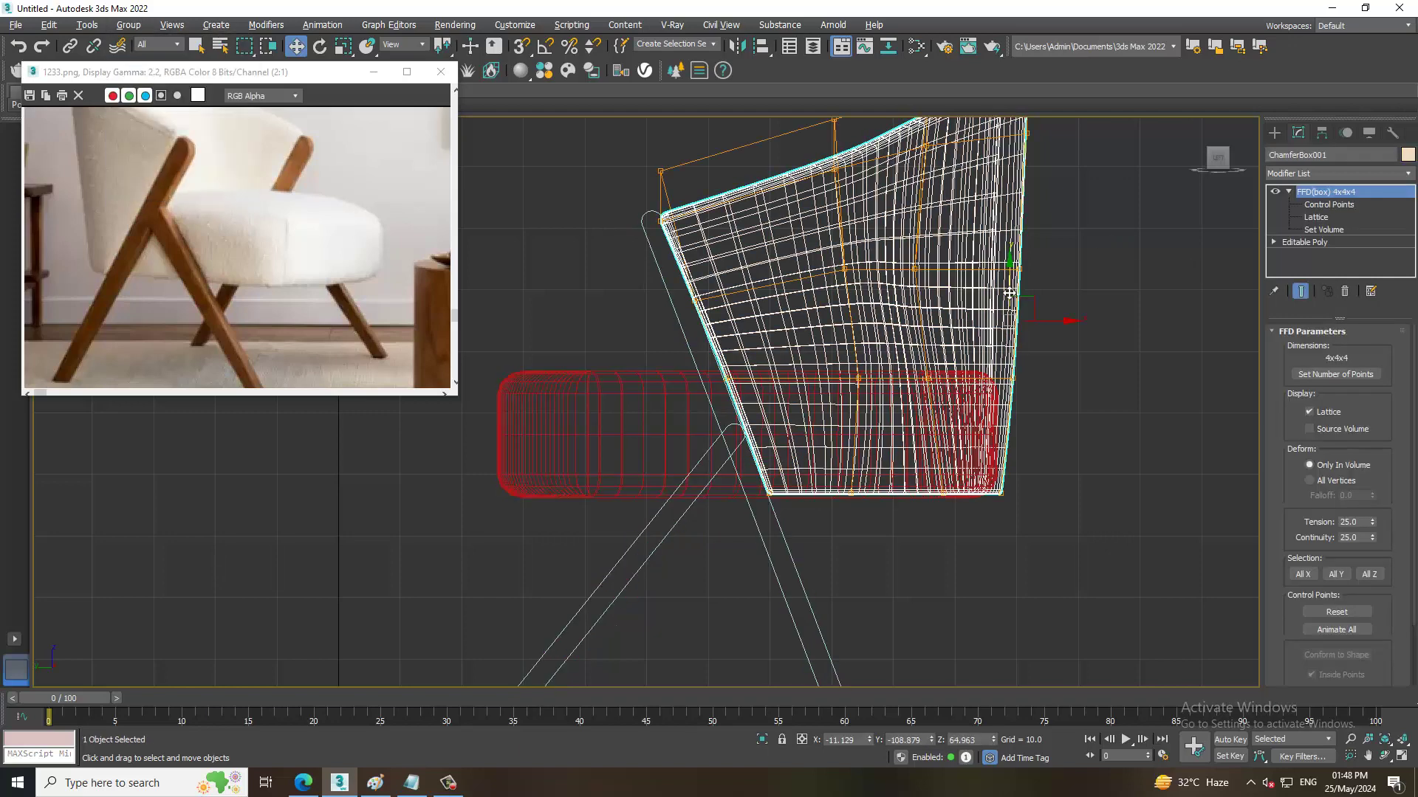
Pull the backrest's right-side lattice points inward to taper it toward the seat.
left_click_drag(1010, 471, 835, 538)
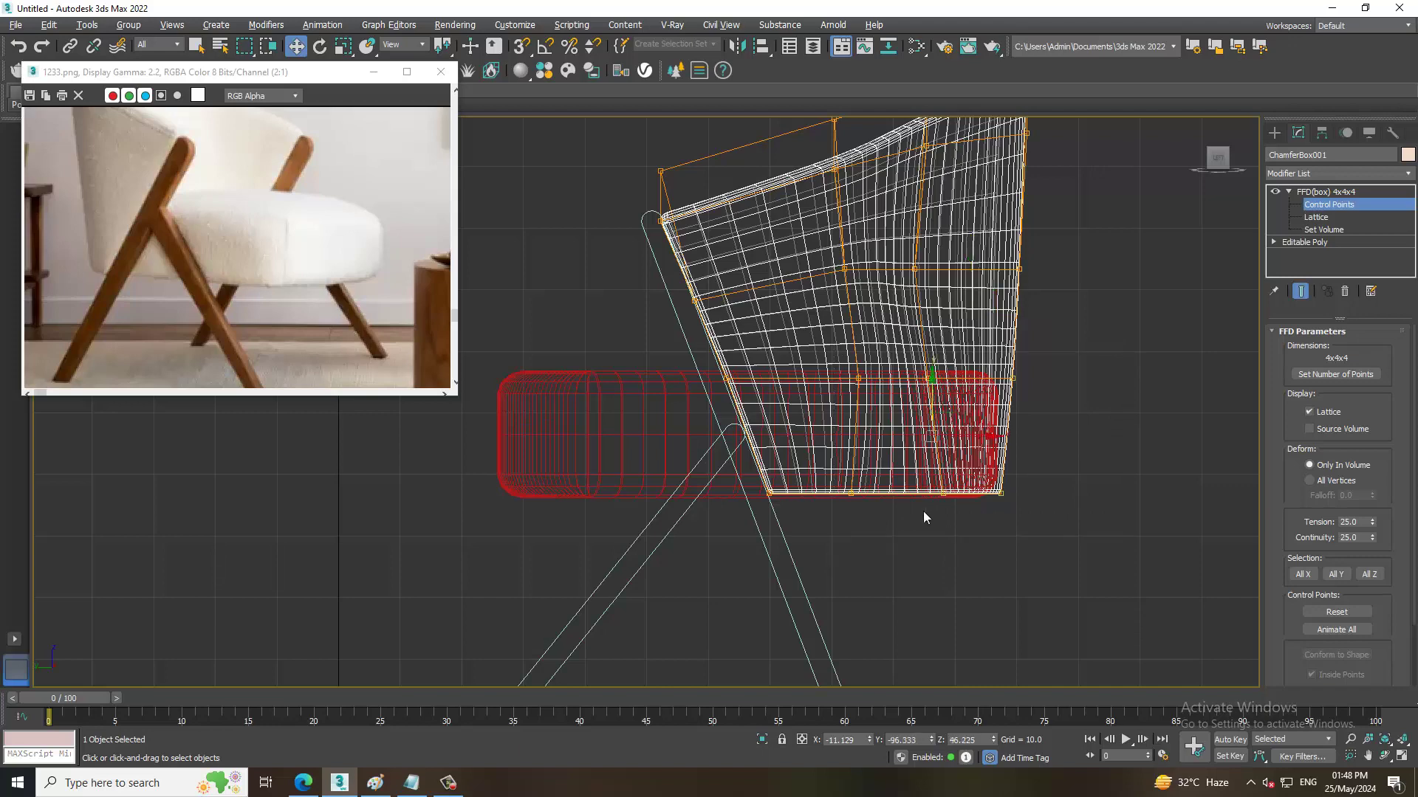
left_click_drag(996, 441, 971, 443)
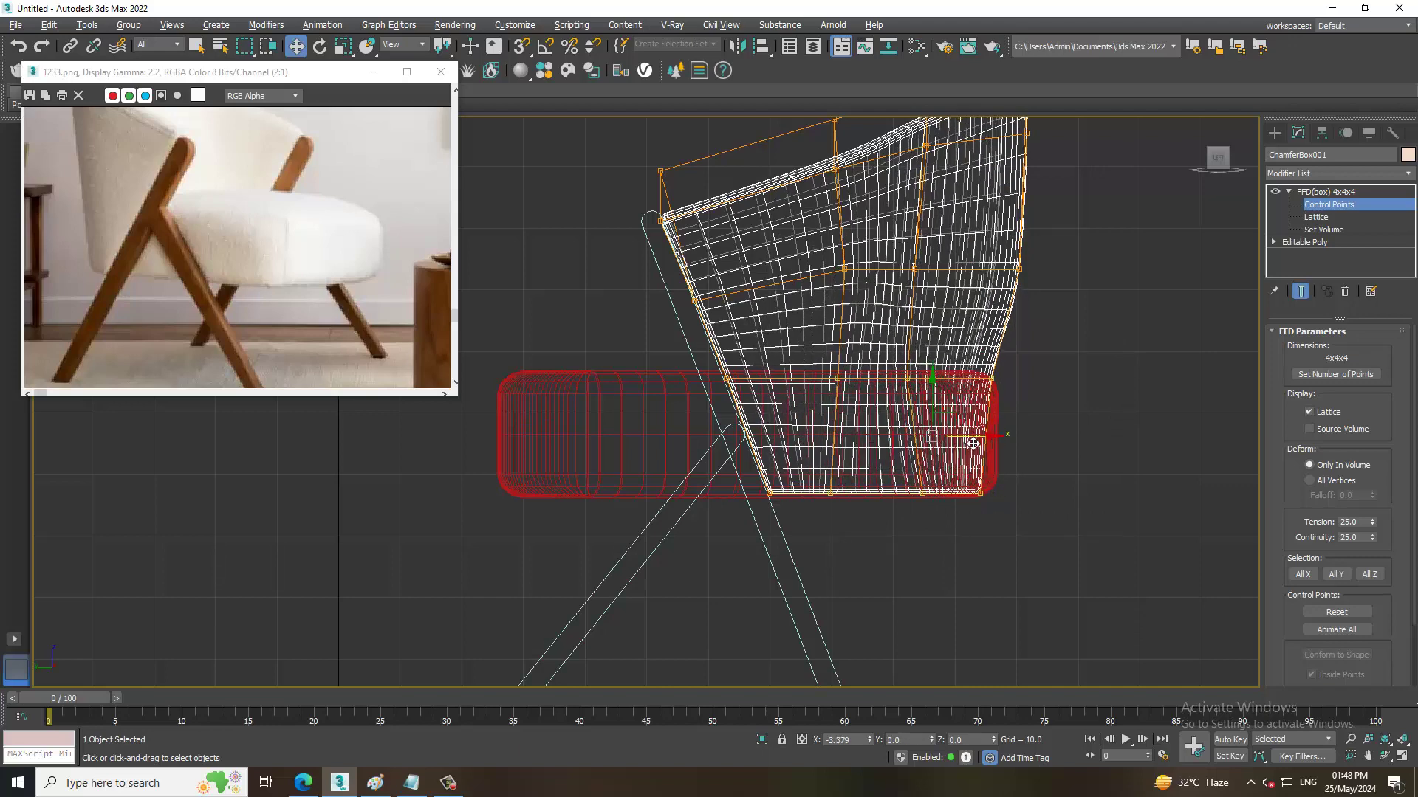
mouse_move(982, 237)
left_mouse_down()
mouse_move(1088, 326)
mouse_move(1063, 273)
left_mouse_up()
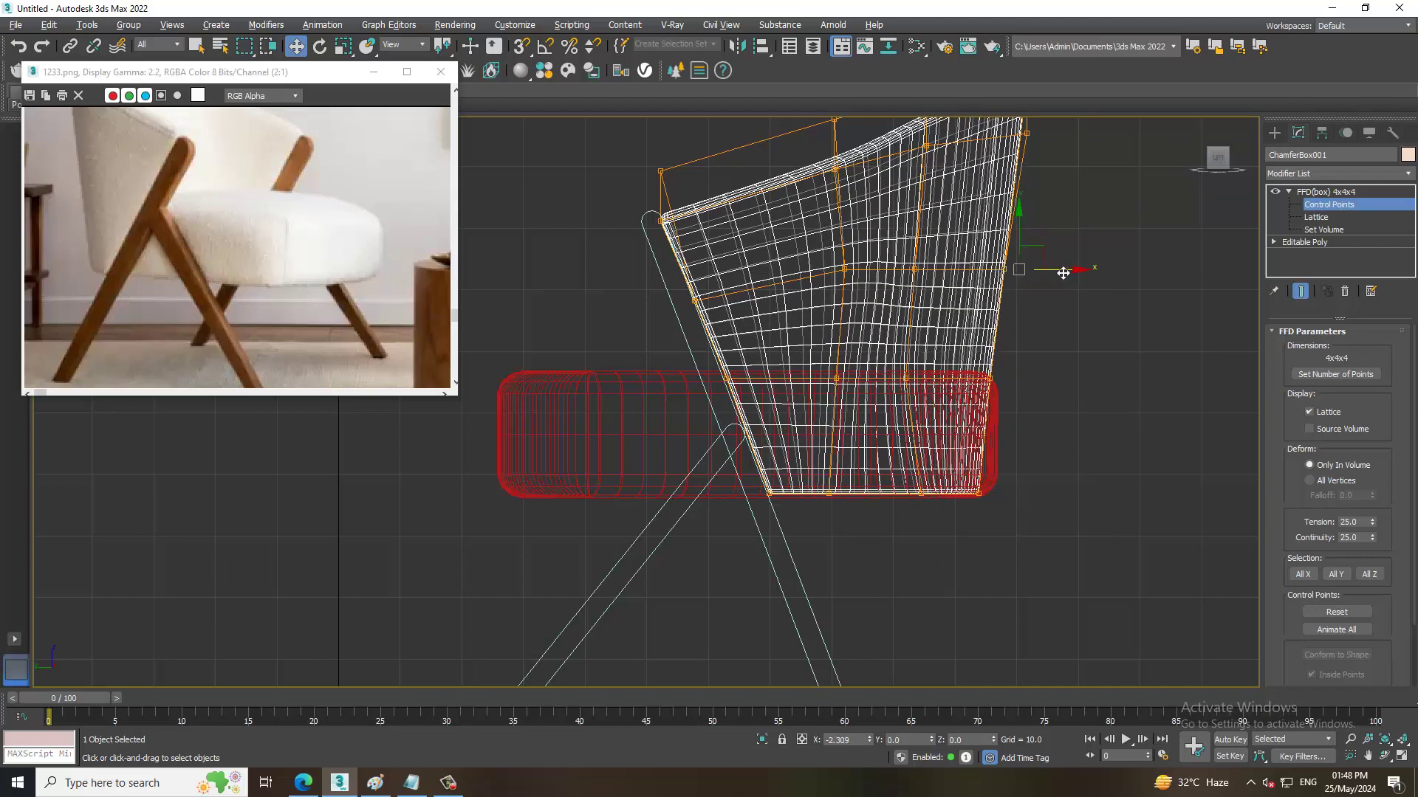
middle_click_drag(1070, 282, 1091, 347)
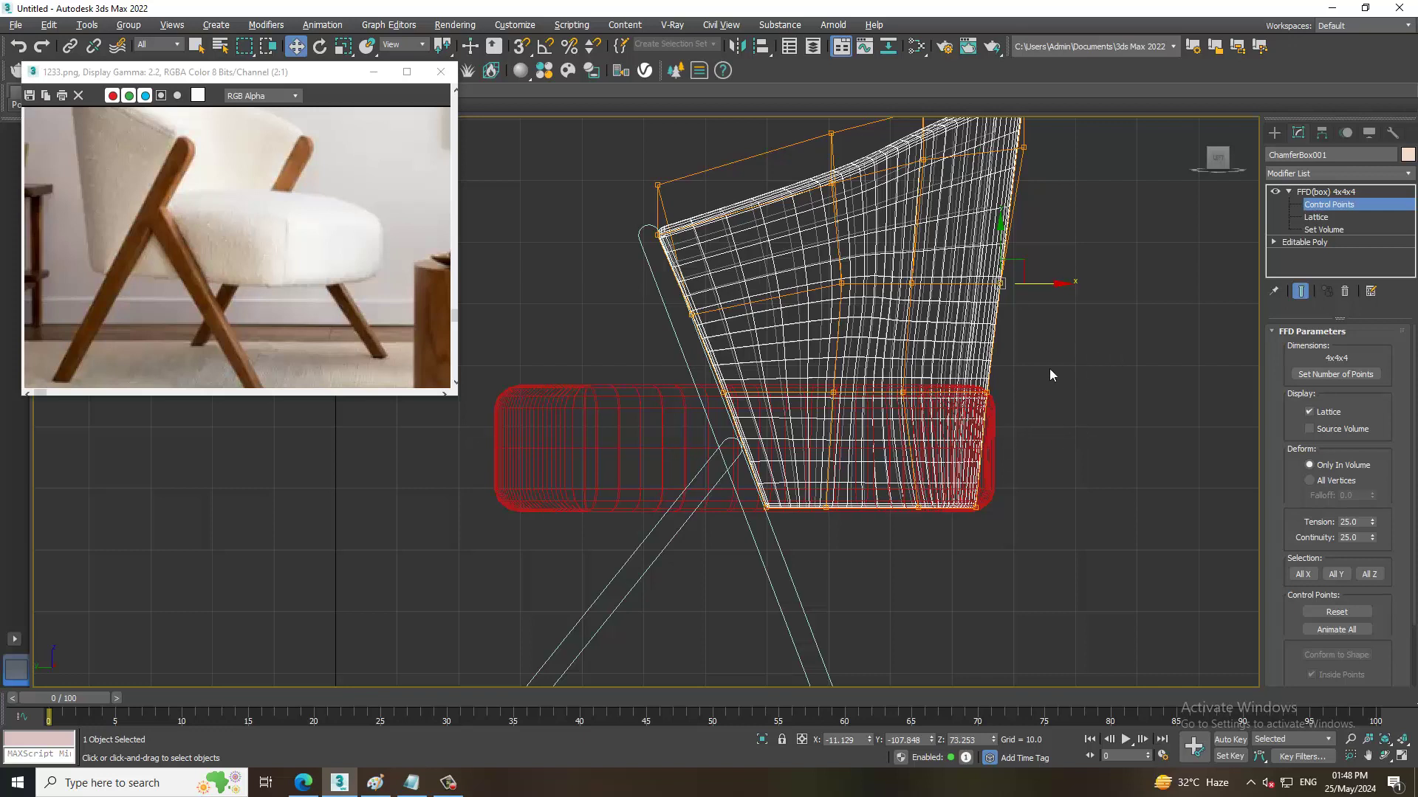
left_click_drag(1019, 407, 1014, 376)
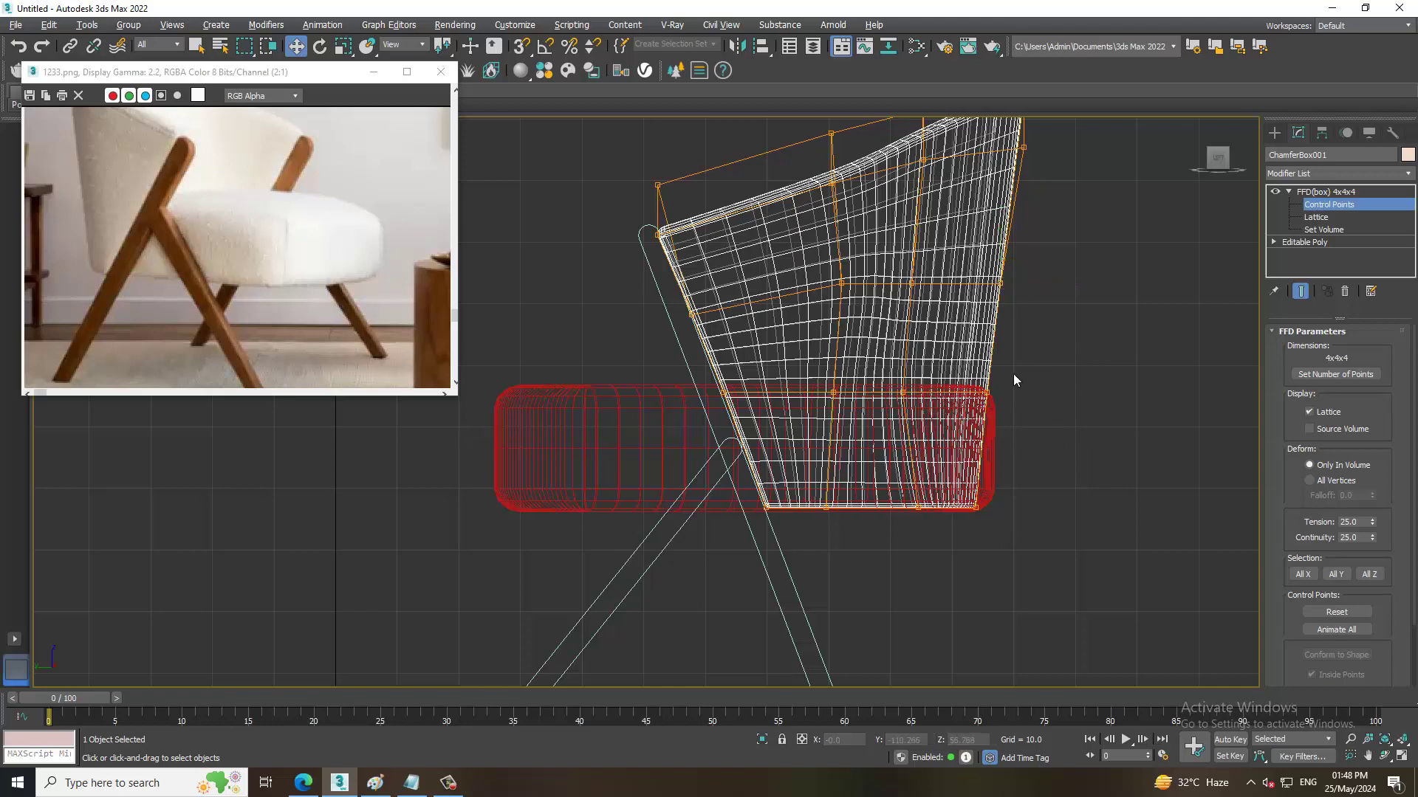
scroll(1082, 490, "up", 2)
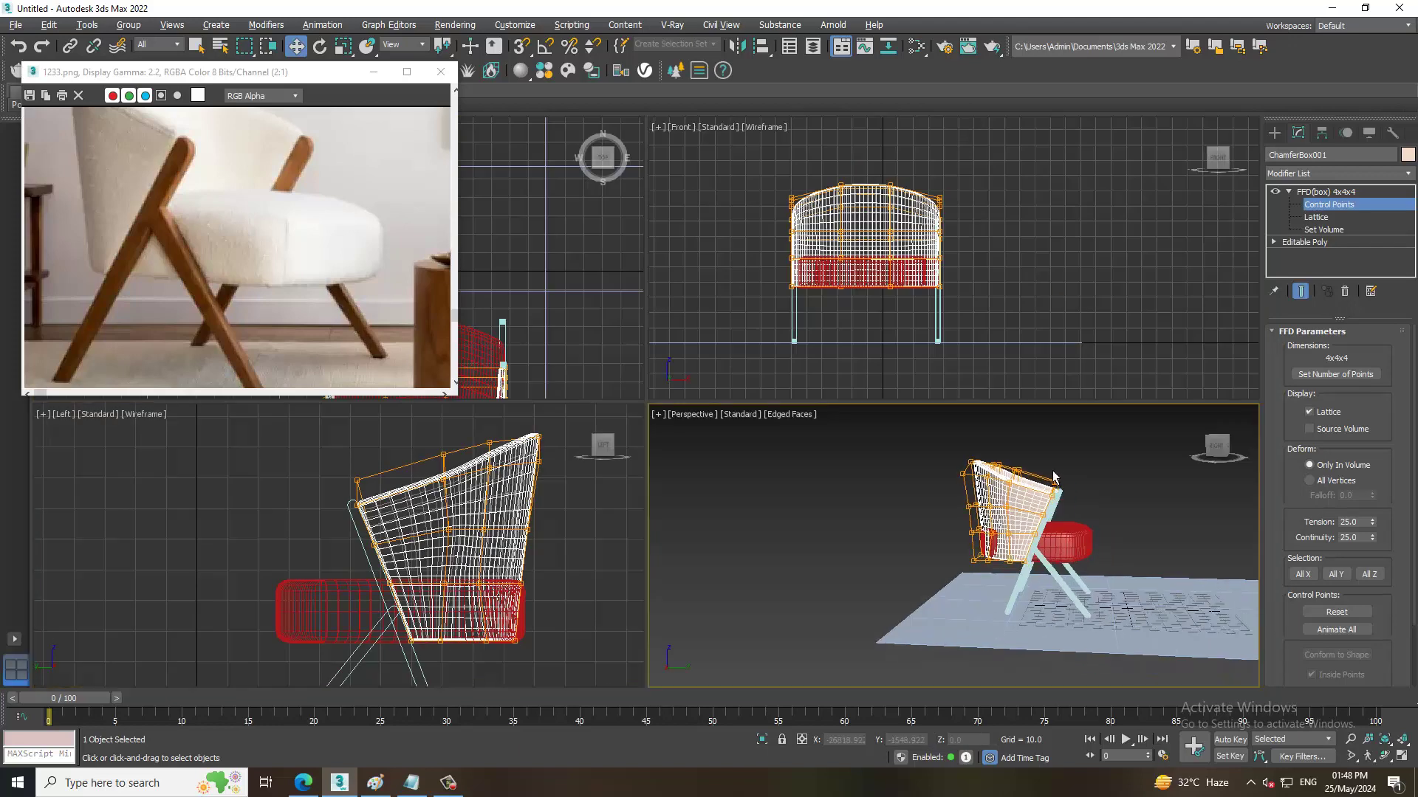
key("alt+w")
left_click(1326, 191)
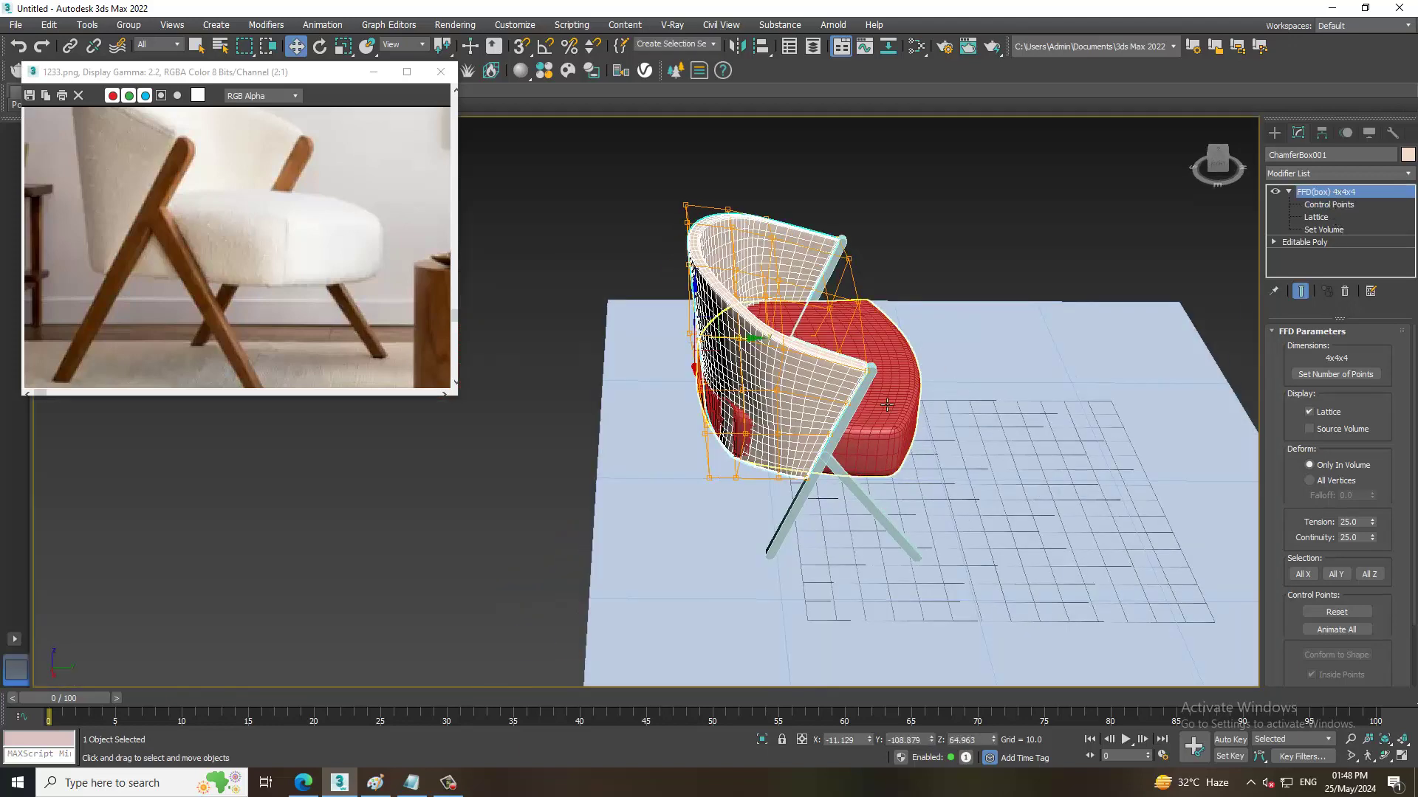
Select the red seat cushion and nudge its lattice points in the top view.
left_click(886, 369)
key("alt+w")
key("alt+w")
middle_click_drag(653, 158, 765, 171)
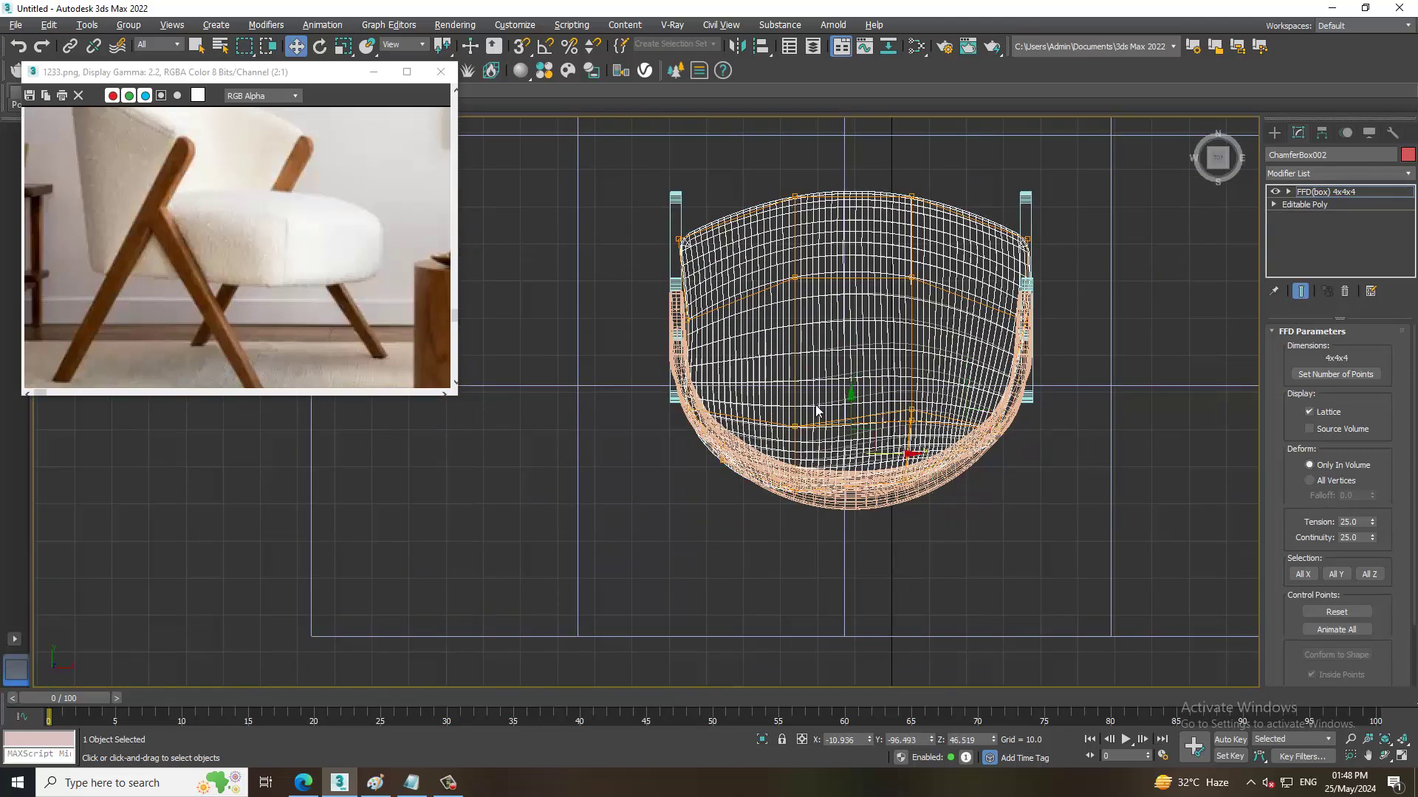
left_click_drag(856, 418, 862, 421)
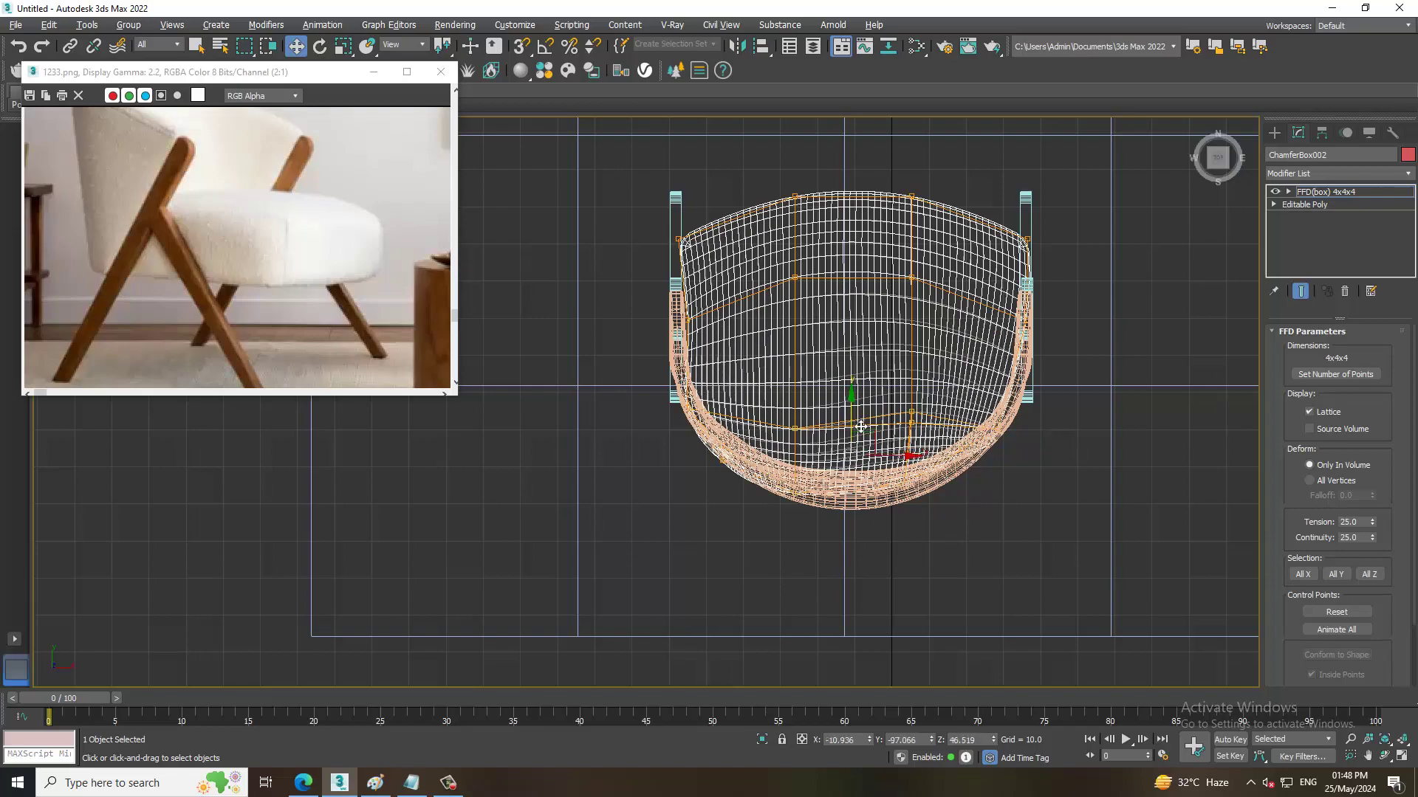
key("alt+w")
key("alt+w")
mouse_move(738, 384)
middle_mouse_down("alt")
mouse_move(778, 379)
mouse_move(757, 378)
middle_mouse_up("alt")
left_click_drag(757, 378, 755, 380)
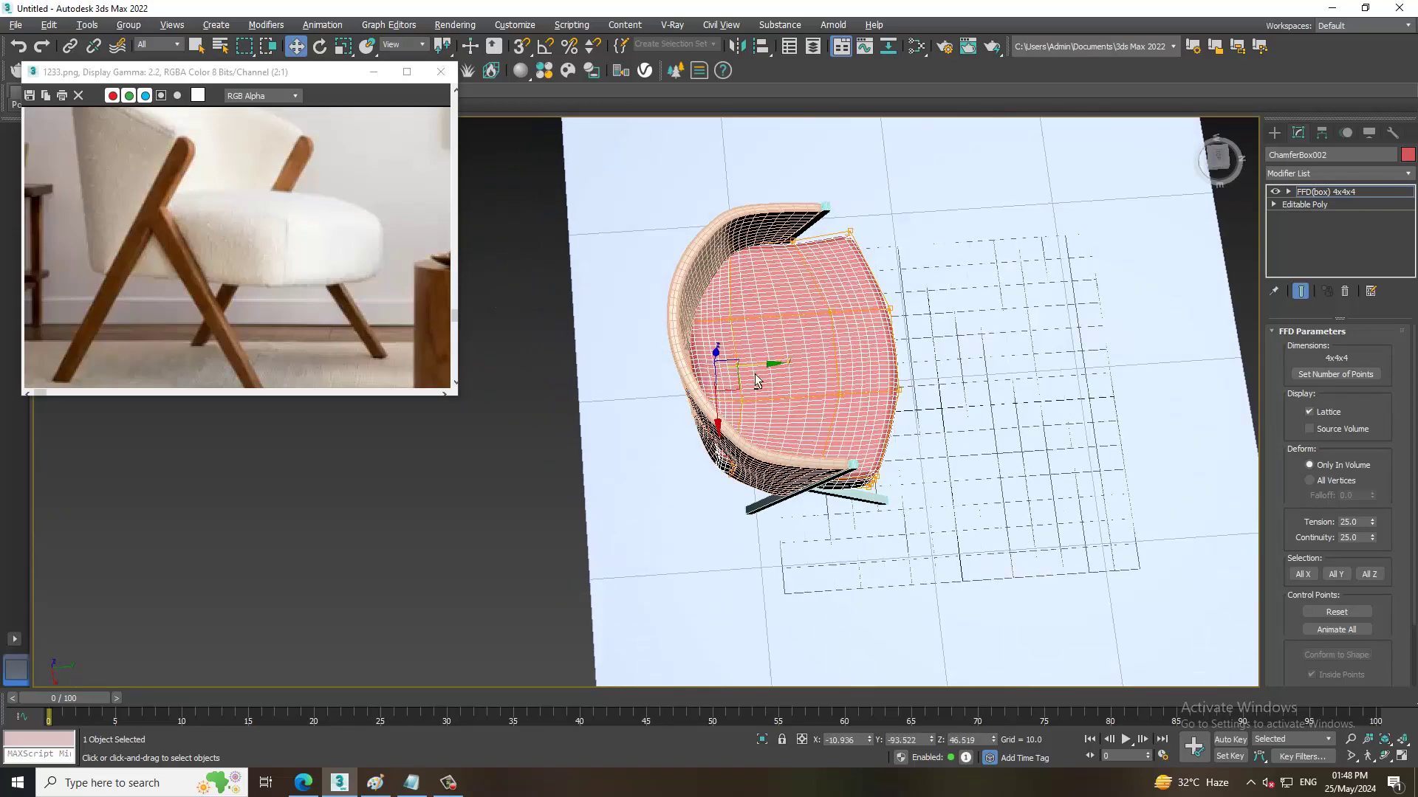
middle_click_drag(756, 381, 624, 476, "alt")
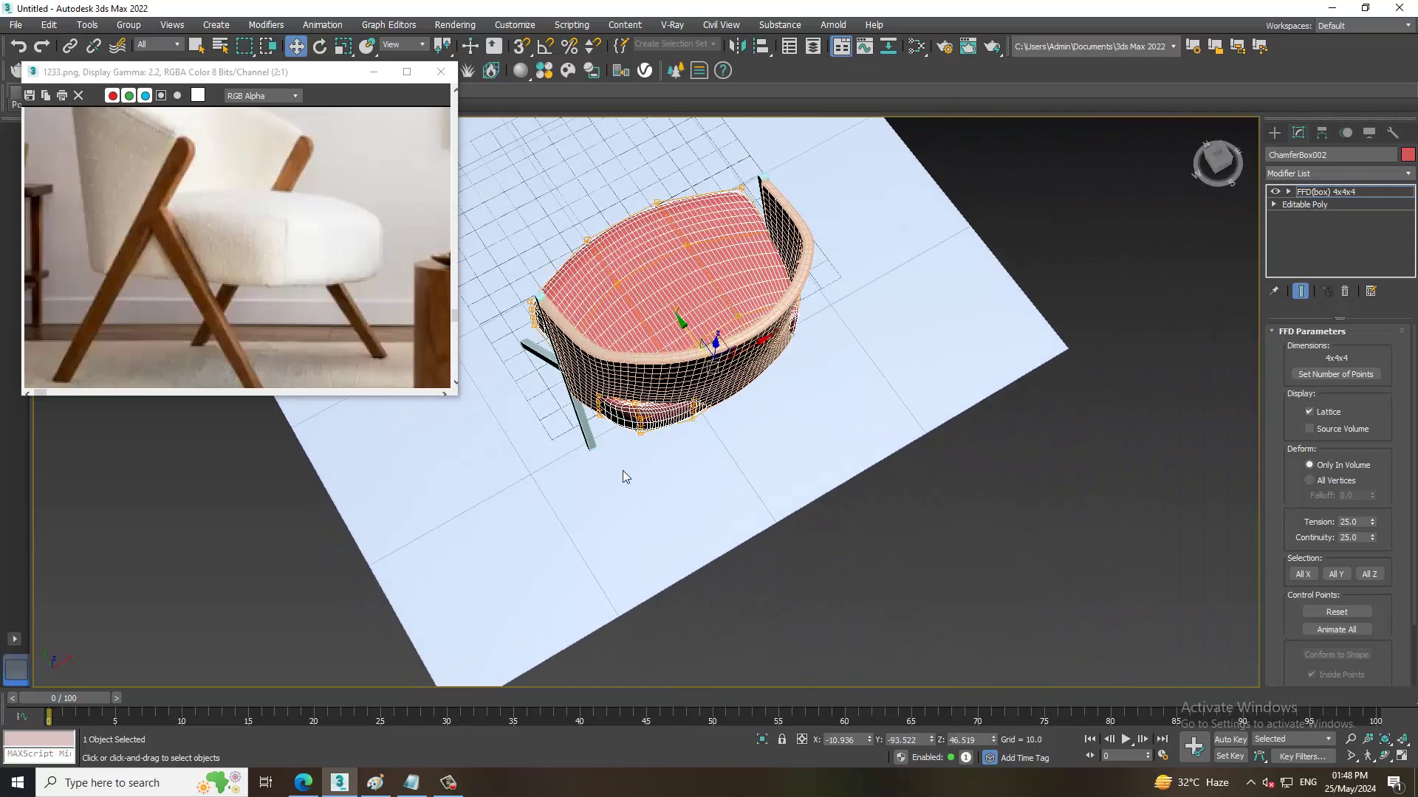
mouse_move(665, 390)
middle_mouse_down("alt")
mouse_move(657, 434)
mouse_move(621, 393)
mouse_move(678, 325)
mouse_move(683, 369)
middle_mouse_up("alt")
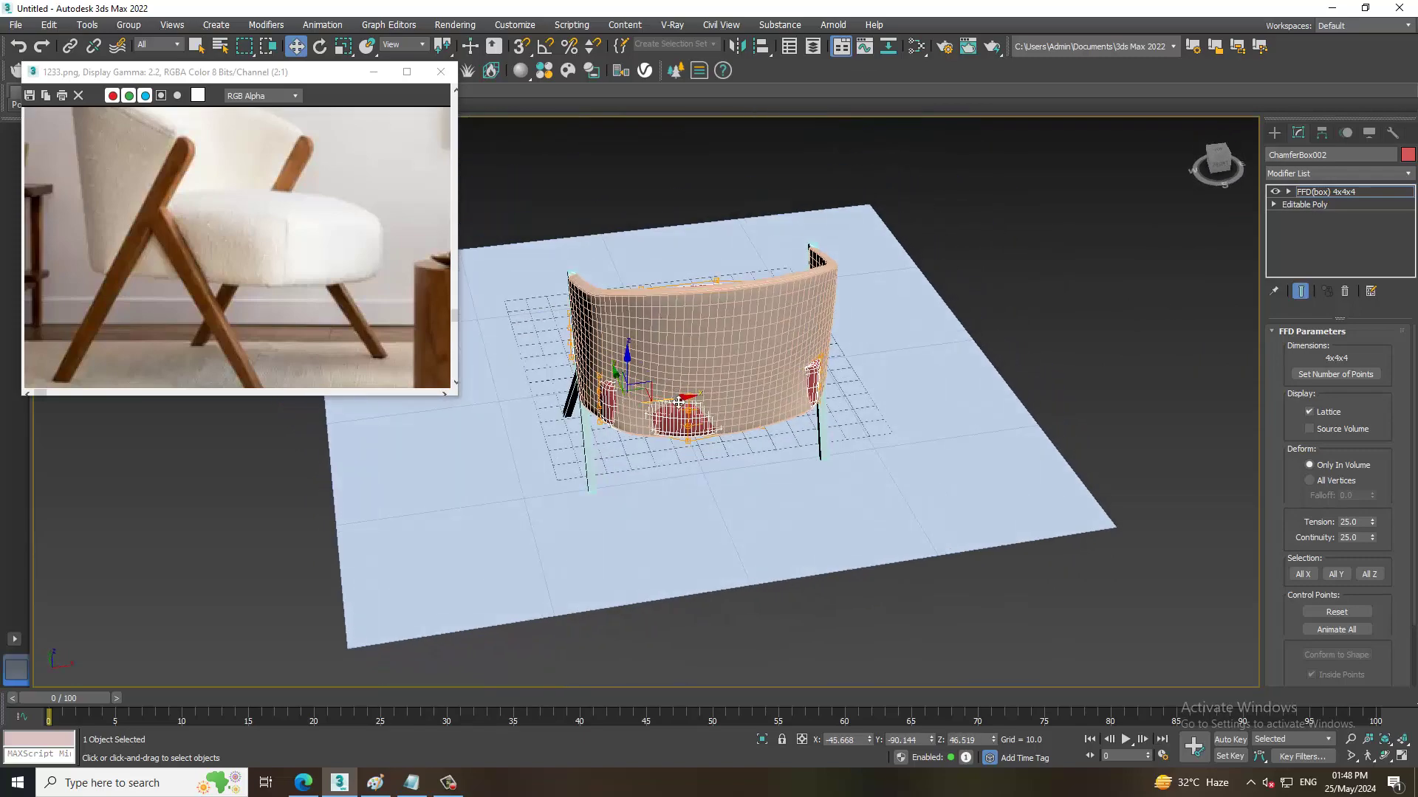
Shift the seat's lattice points sideways and review the seat from top and front views.
left_click_drag(678, 402, 687, 404)
middle_click_drag(688, 405, 715, 473, "alt")
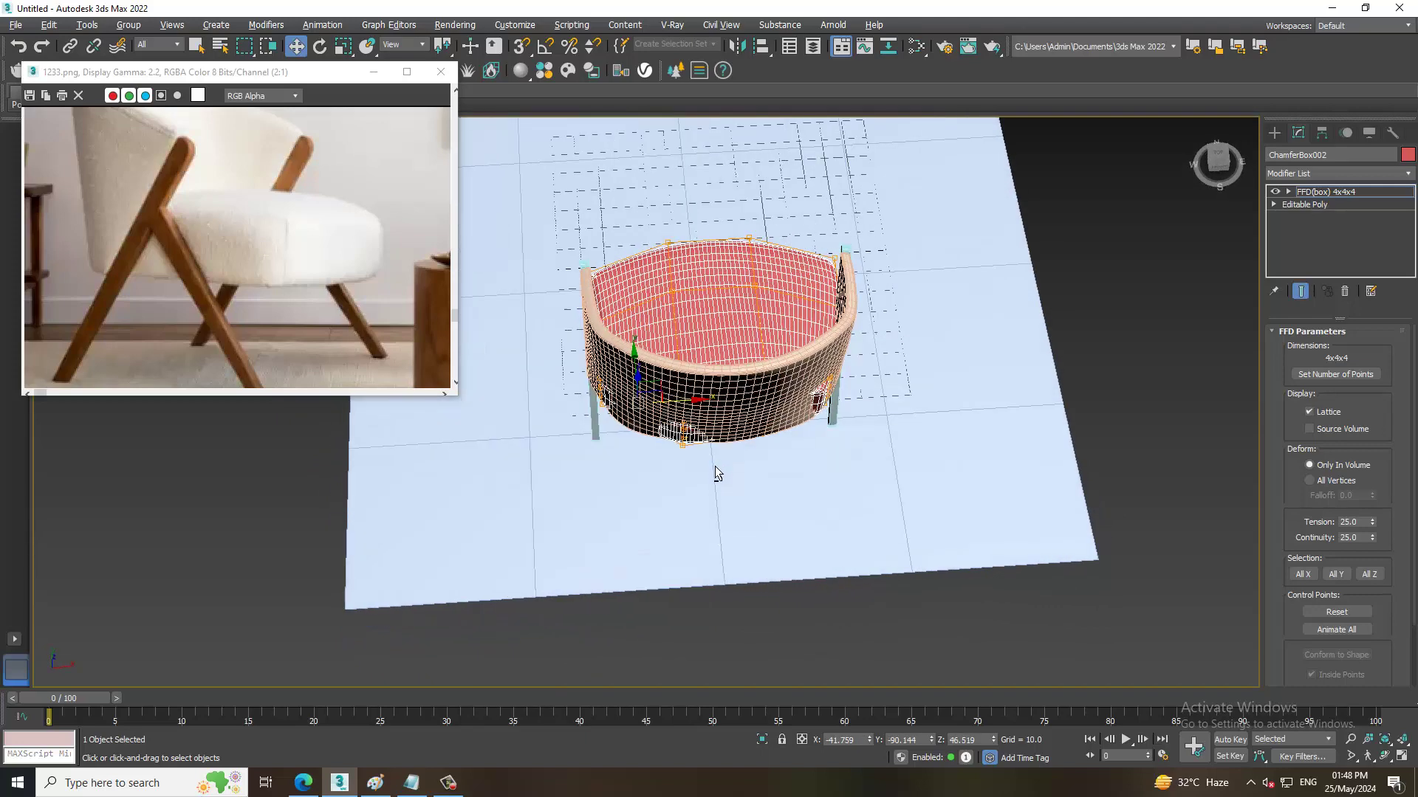
key("t")
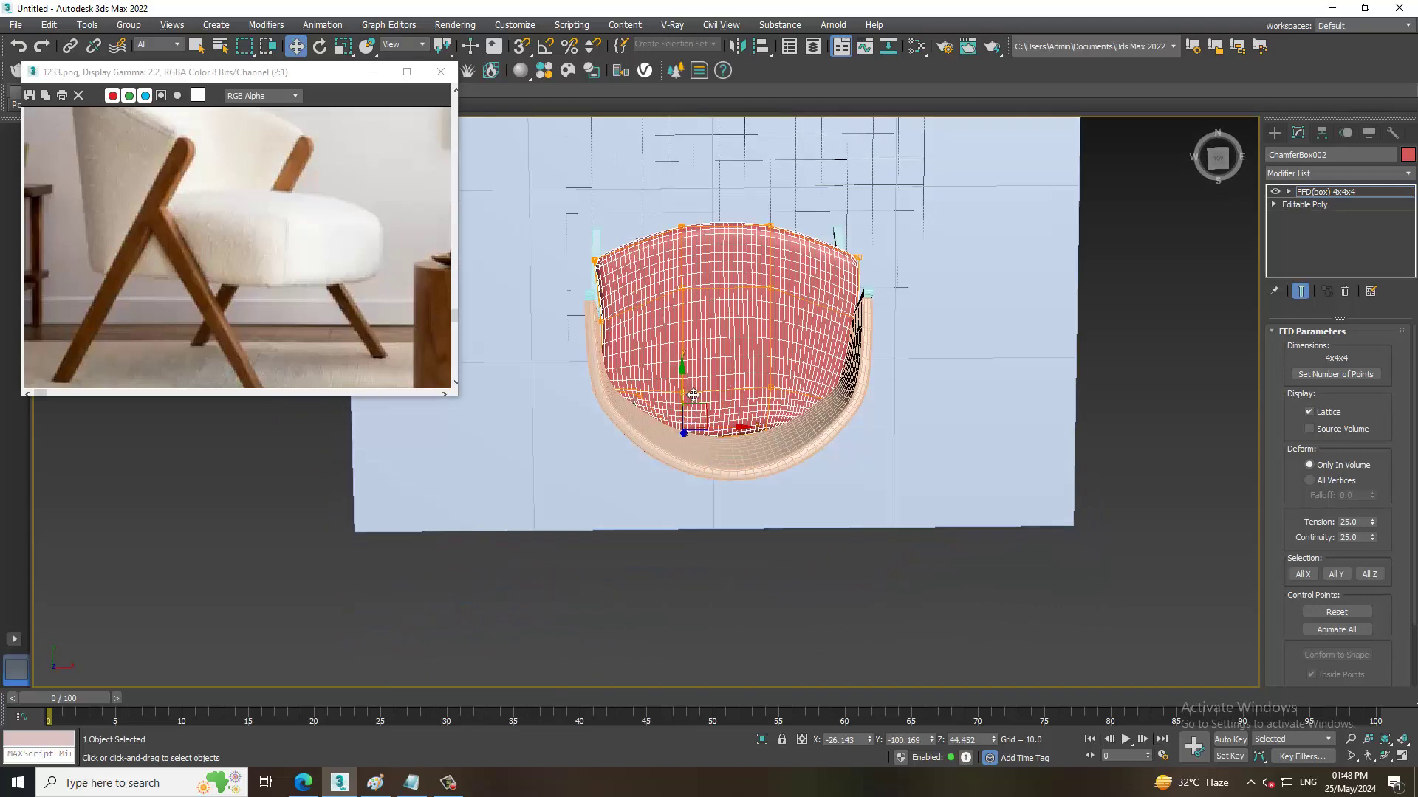
key("p")
middle_click_drag(692, 385, 739, 458, "alt")
scroll(790, 525, "up", 2)
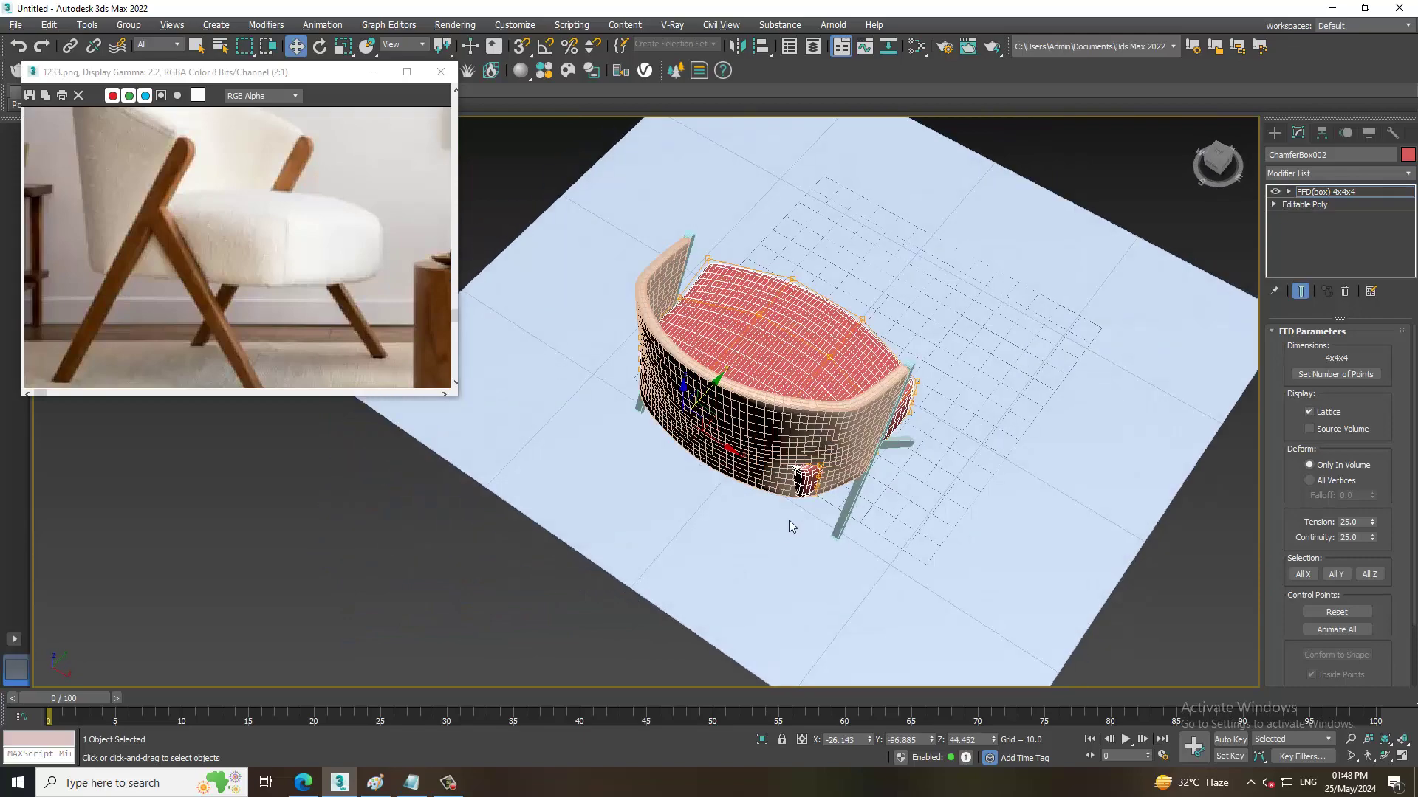
mouse_move(827, 464)
middle_mouse_down("alt")
mouse_move(830, 488)
mouse_move(796, 426)
mouse_move(789, 501)
mouse_move(694, 546)
middle_mouse_up("alt")
left_click_drag(694, 547, 700, 545)
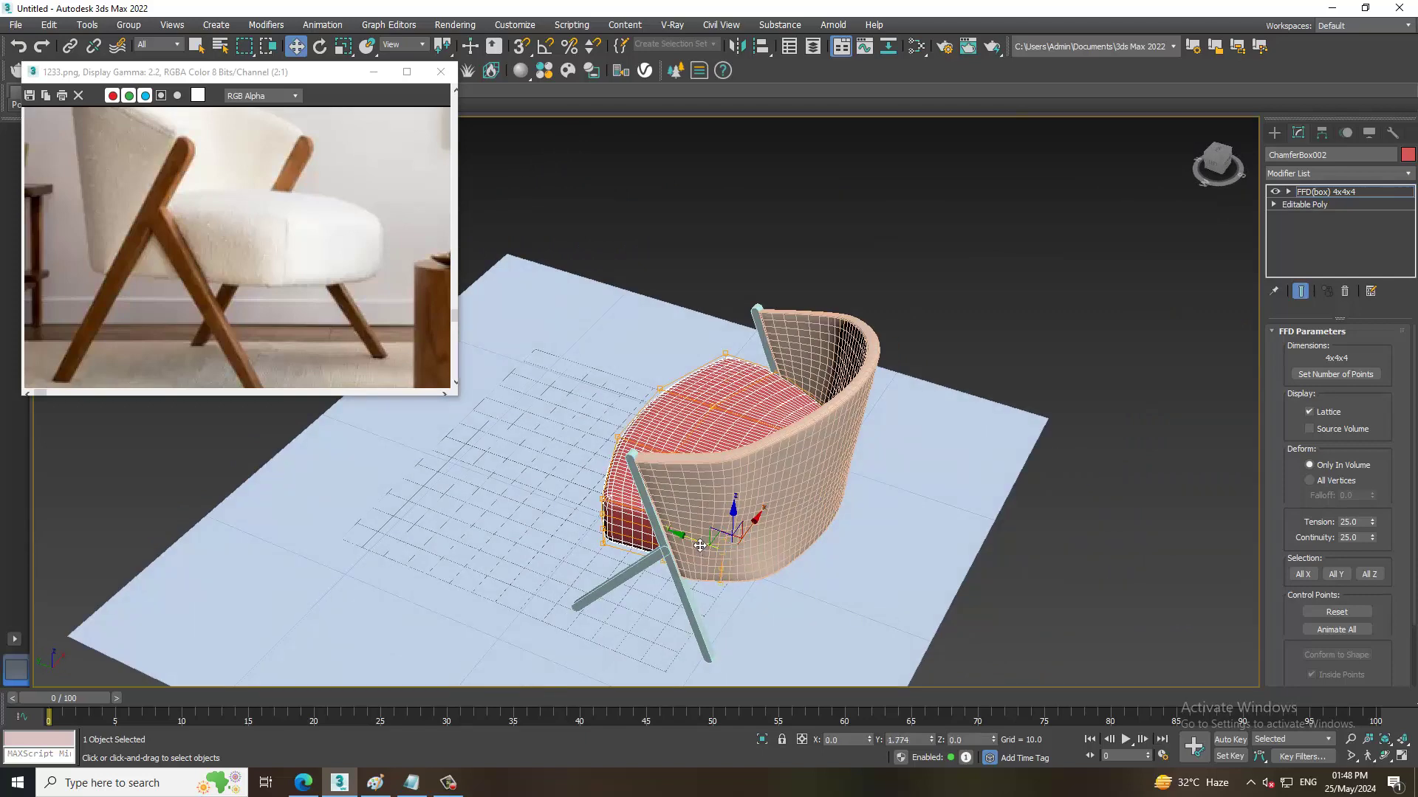
scroll(700, 545, "down", 4)
mouse_move(826, 534)
middle_mouse_down("alt")
mouse_move(685, 495)
mouse_move(777, 432)
mouse_move(760, 445)
middle_mouse_up("alt")
scroll(760, 435, "up", 5)
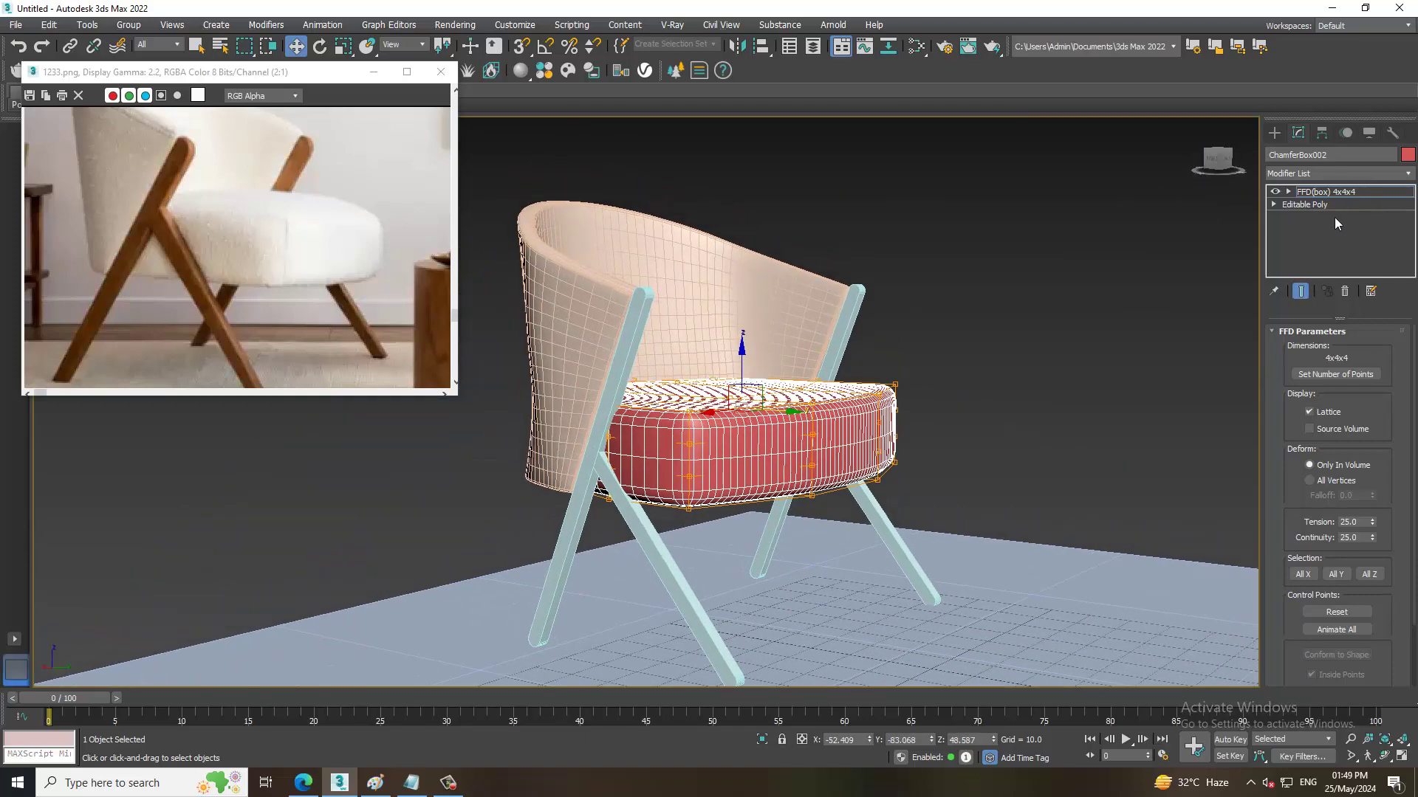
Try raising a seat FFD lattice point, then undo that first attempt.
middle_click_drag(768, 369, 770, 402, "alt")
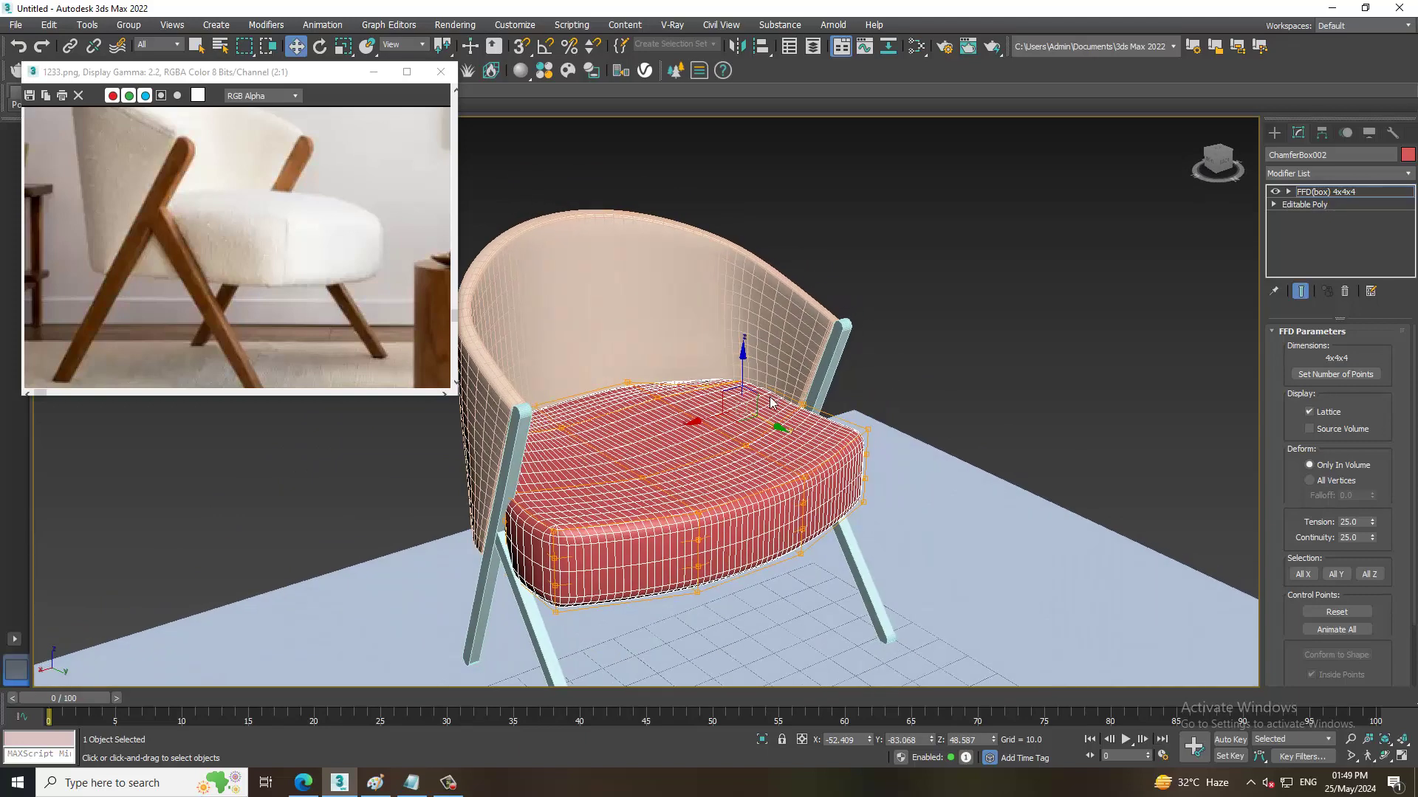
left_click(571, 438)
mouse_move(664, 405)
left_mouse_down()
mouse_move(763, 470)
mouse_move(673, 492)
left_mouse_up()
mouse_move(659, 406)
left_mouse_down()
mouse_move(657, 423)
mouse_move(663, 391)
left_mouse_up()
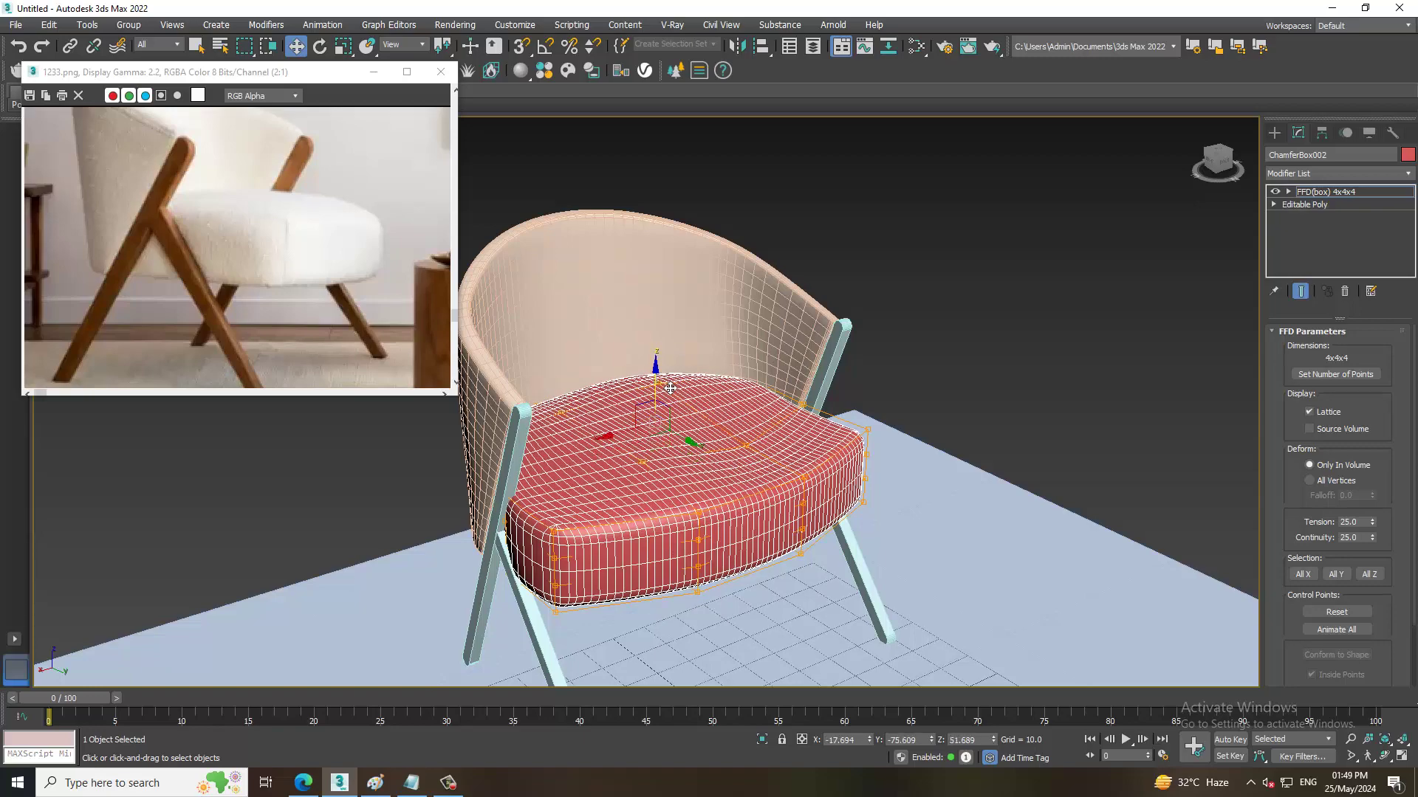
mouse_move(664, 391)
middle_mouse_down("alt")
mouse_move(728, 375)
mouse_move(784, 431)
mouse_move(709, 494)
mouse_move(908, 373)
mouse_move(795, 491)
middle_mouse_up("alt")
key("ctrl+z")
In wireframe, select the seat's middle top FFD control points.
key("F3")
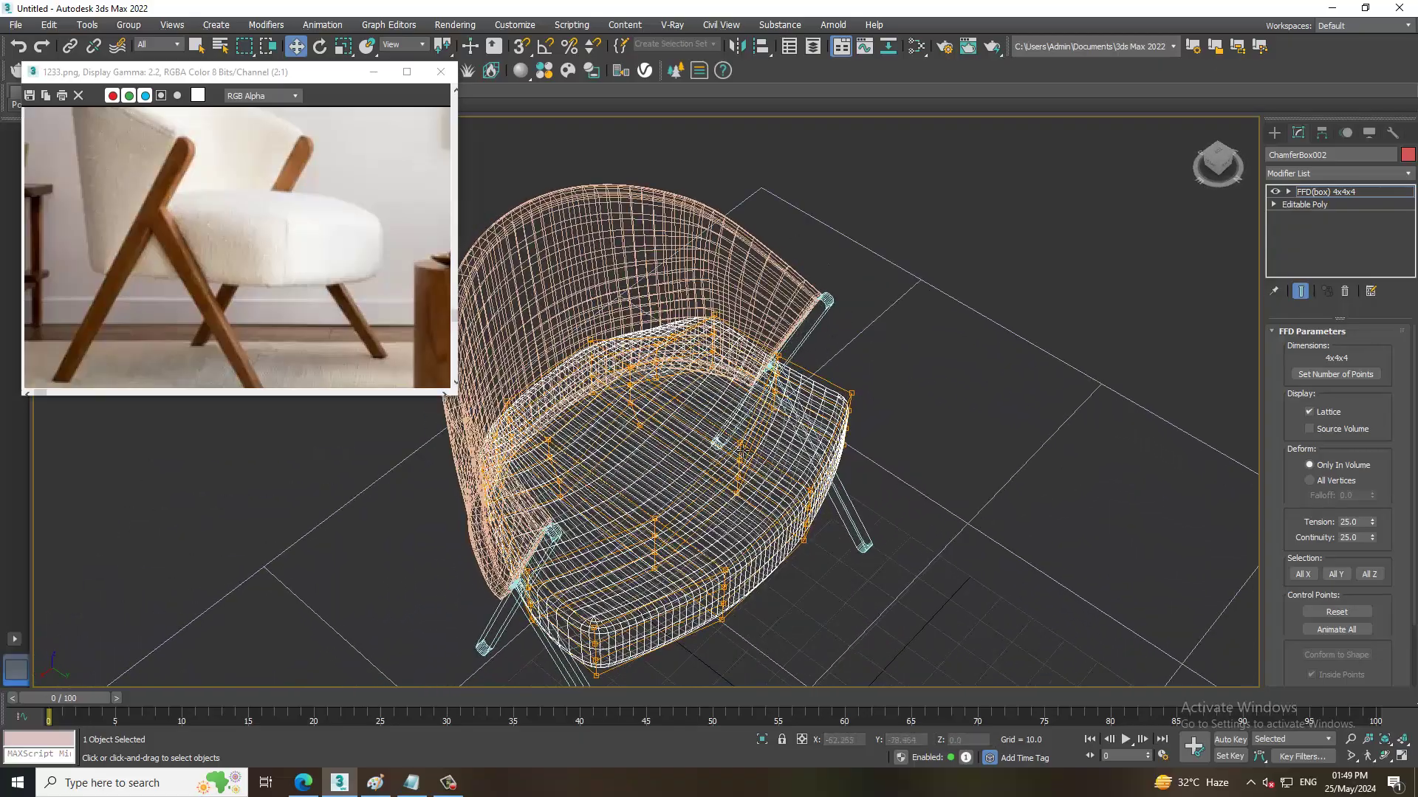
left_click(743, 447)
middle_click_drag(742, 447, 751, 423, "alt")
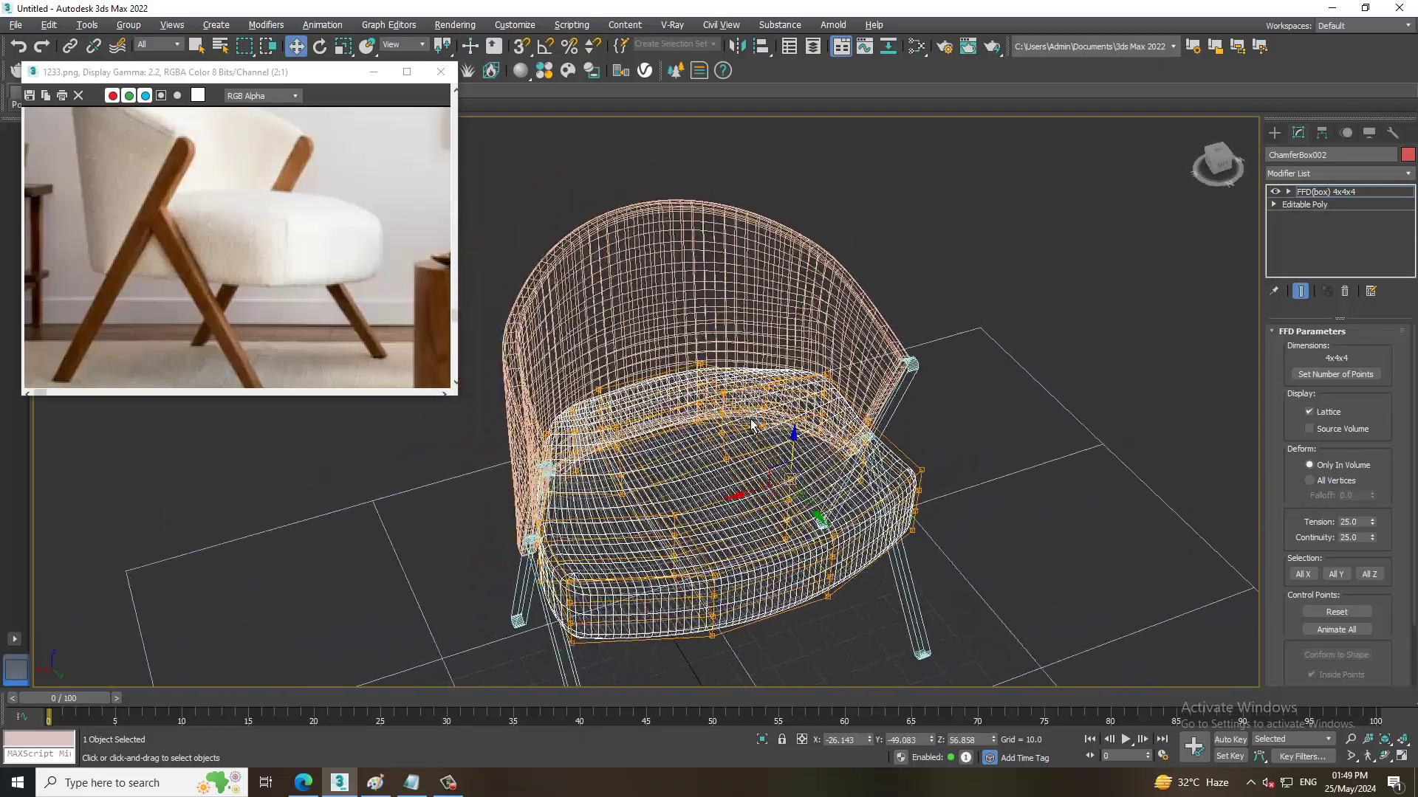
scroll(751, 423, "up", 3)
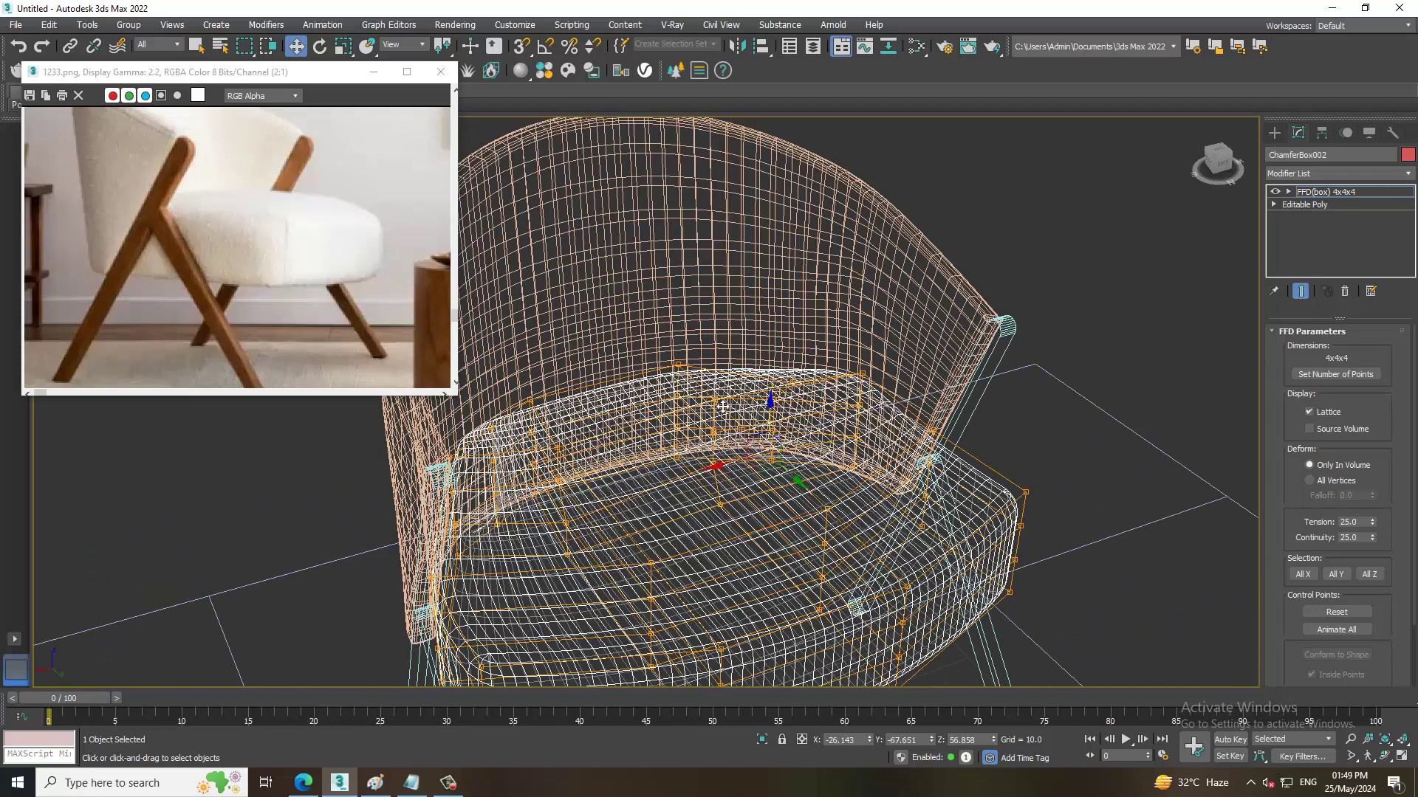
middle_click_drag(831, 472, 641, 457, "alt")
left_click(564, 493, "ctrl")
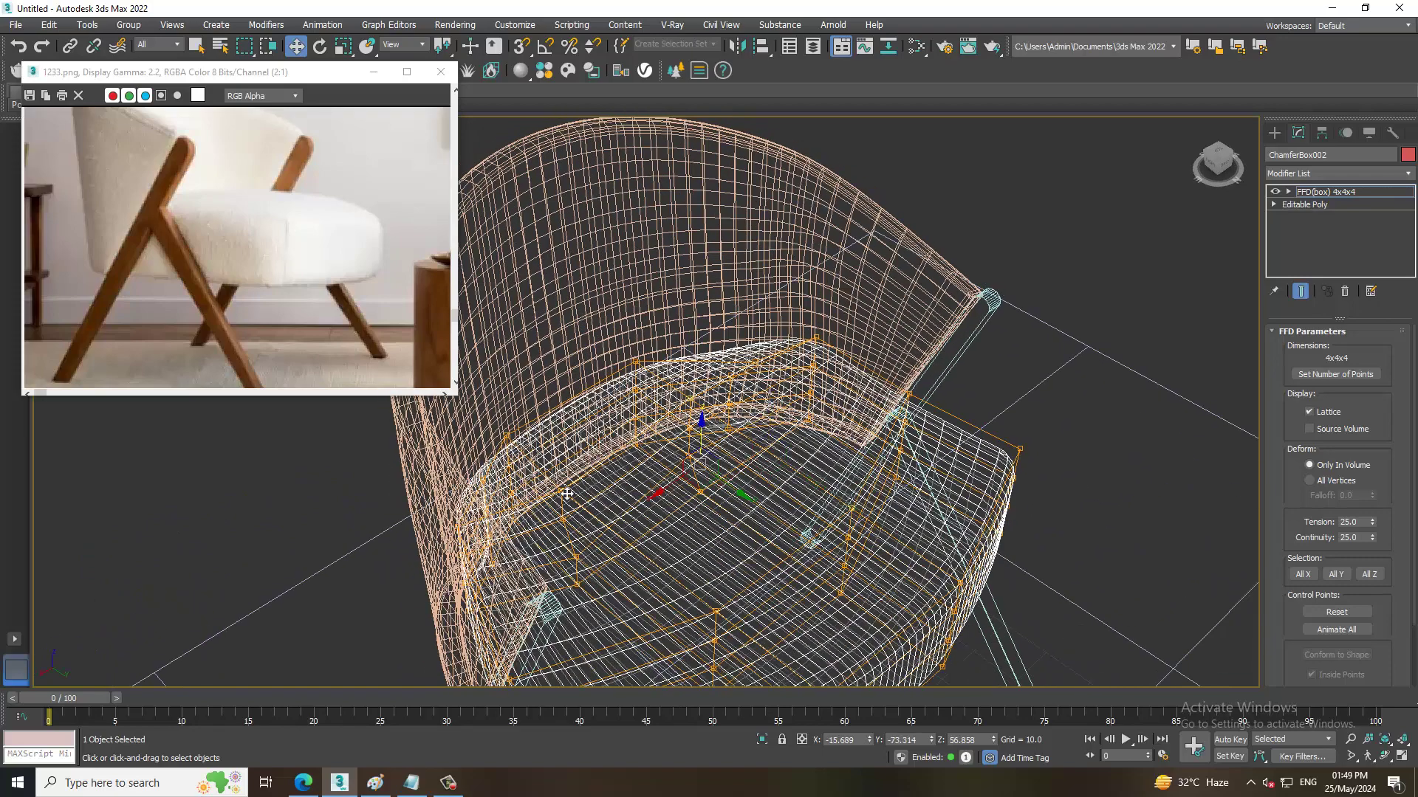
left_click(718, 612)
key("F3")
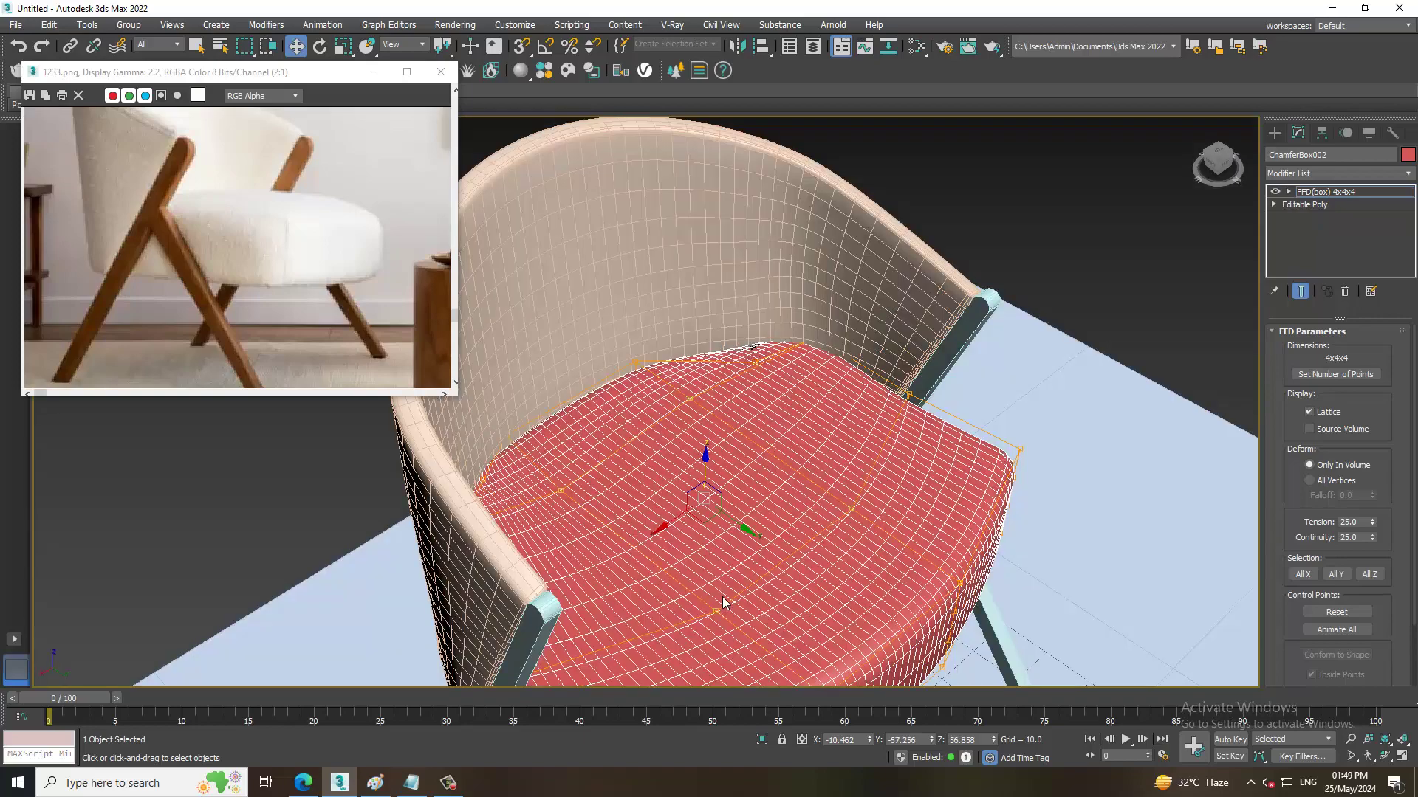
Raise the selected control points along Z so the seat top domes upward.
middle_click_drag(814, 558, 748, 475, "alt")
left_click_drag(712, 471, 748, 450)
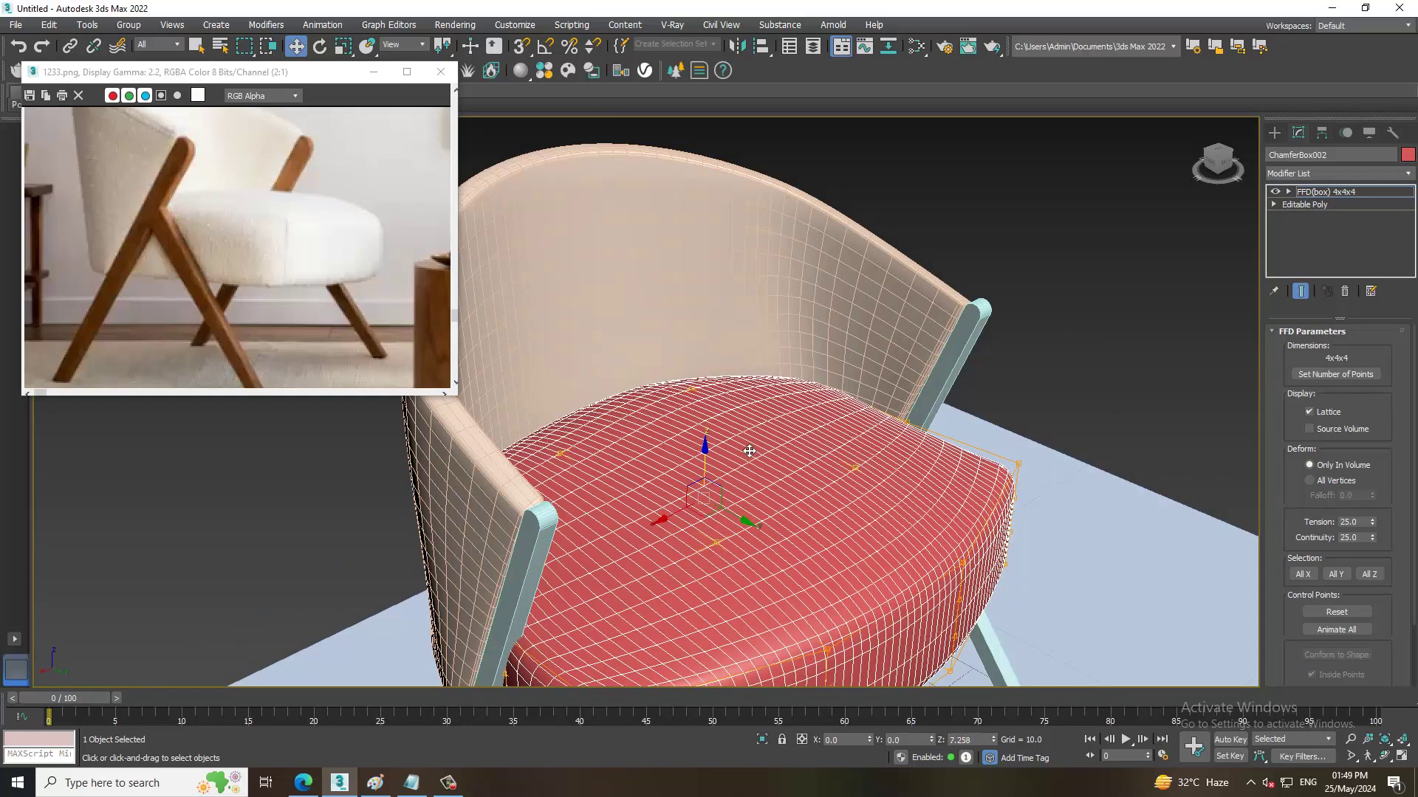
scroll(748, 451, "down", 3)
scroll(795, 410, "down", 3)
mouse_move(783, 414)
middle_mouse_down()
mouse_move(785, 473)
mouse_move(798, 456)
middle_mouse_up()
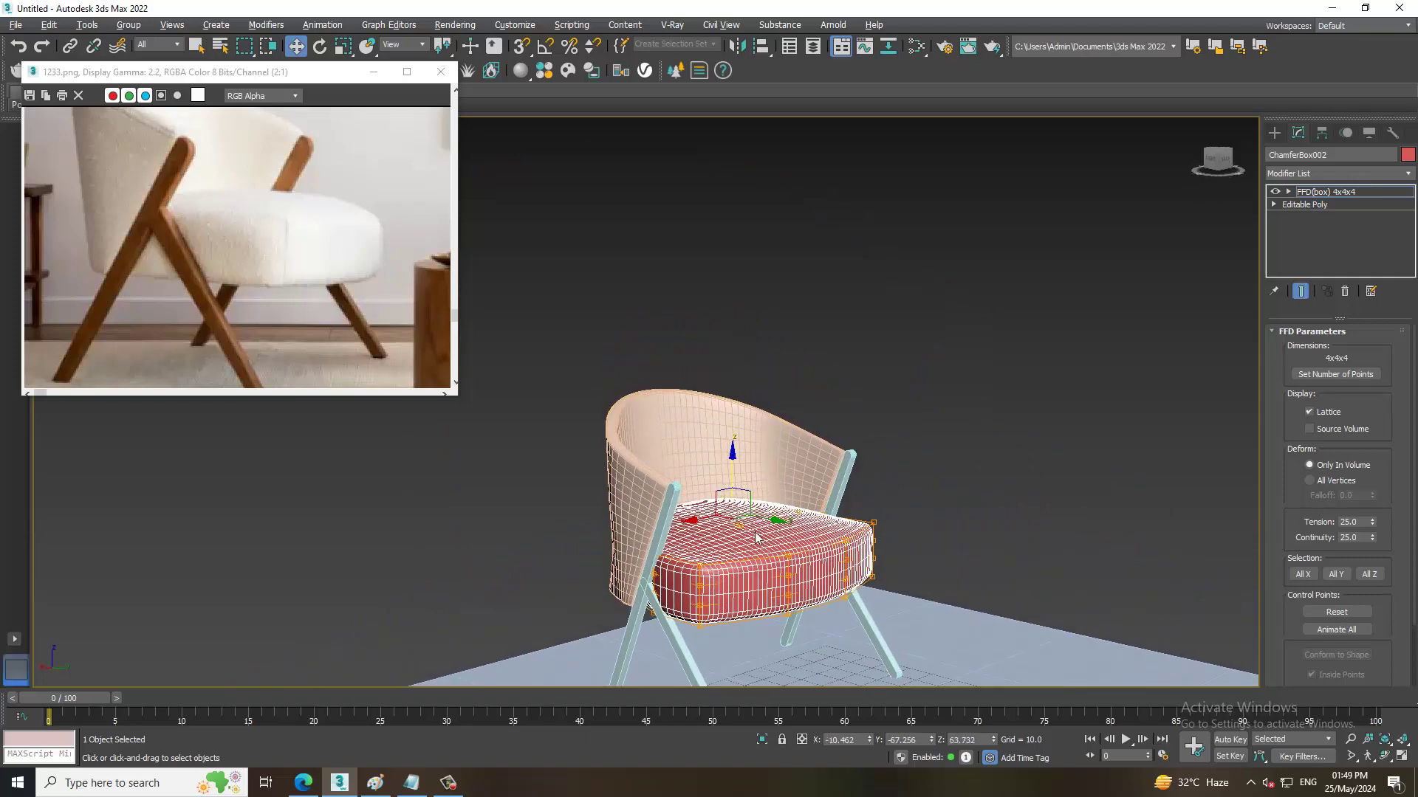
scroll(276, 280, "down", 1)
Region-select the six chair parts, shift them right, and group them as Group001.
scroll(272, 265, "down", 1)
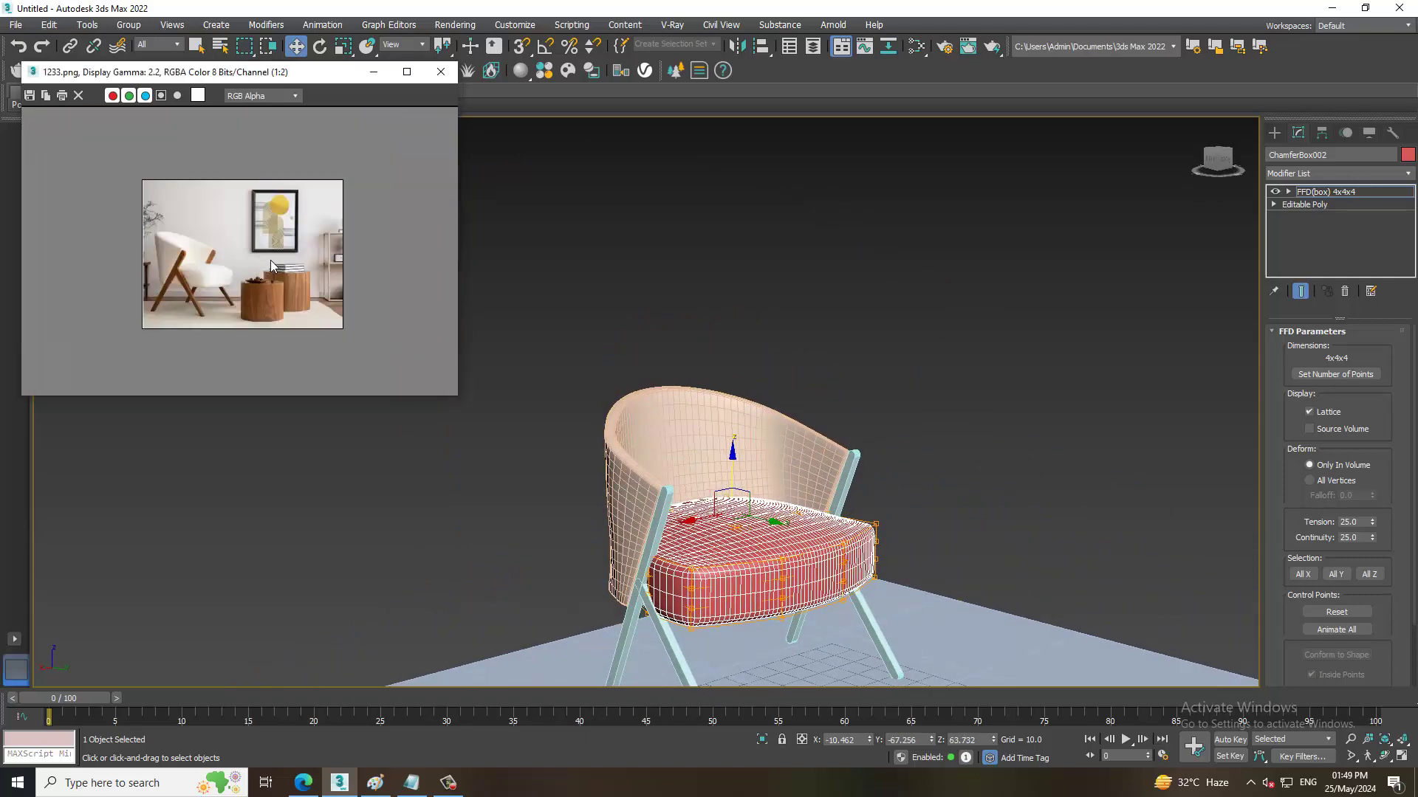
scroll(252, 263, "up", 1)
middle_click_drag(1150, 490, 1031, 468, "alt")
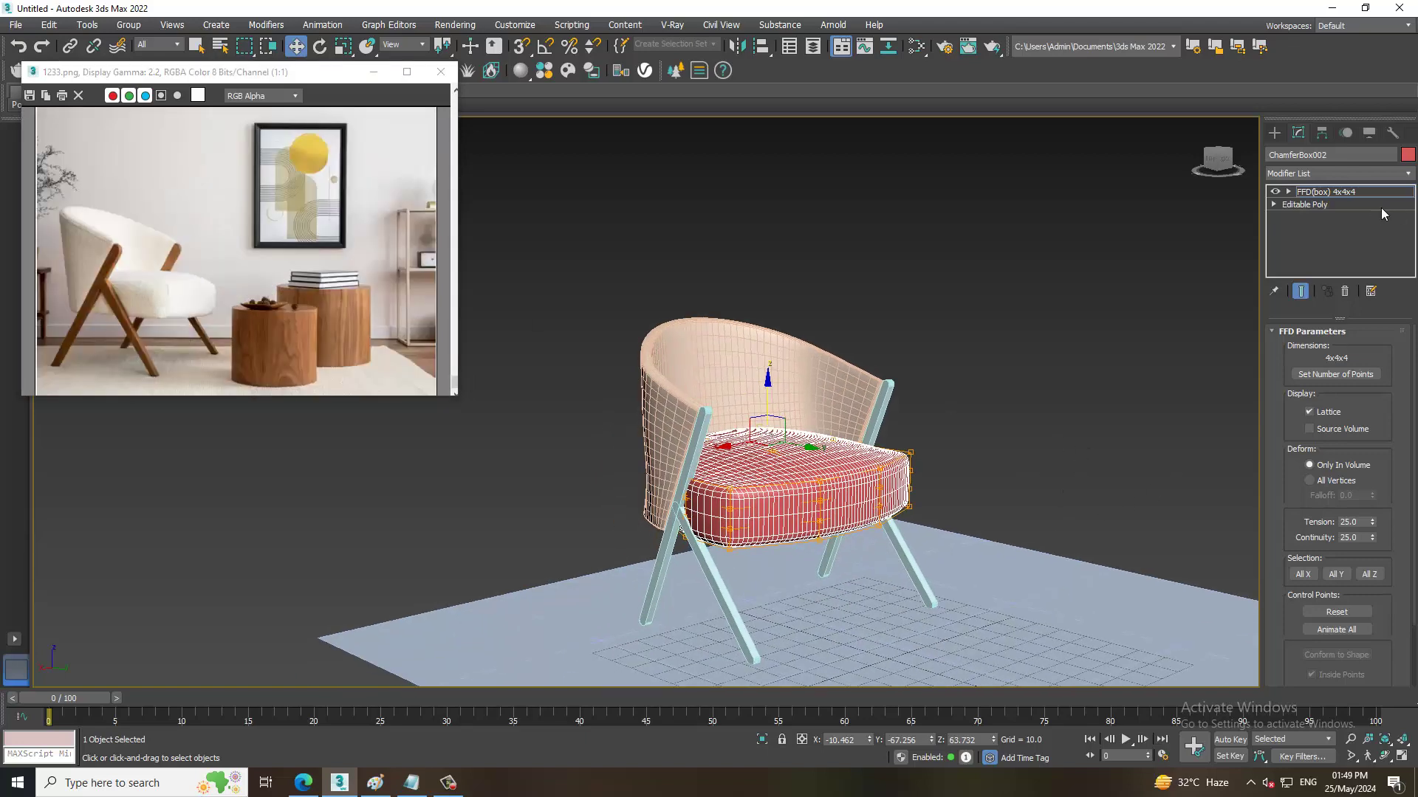
left_click_drag(569, 244, 1182, 683)
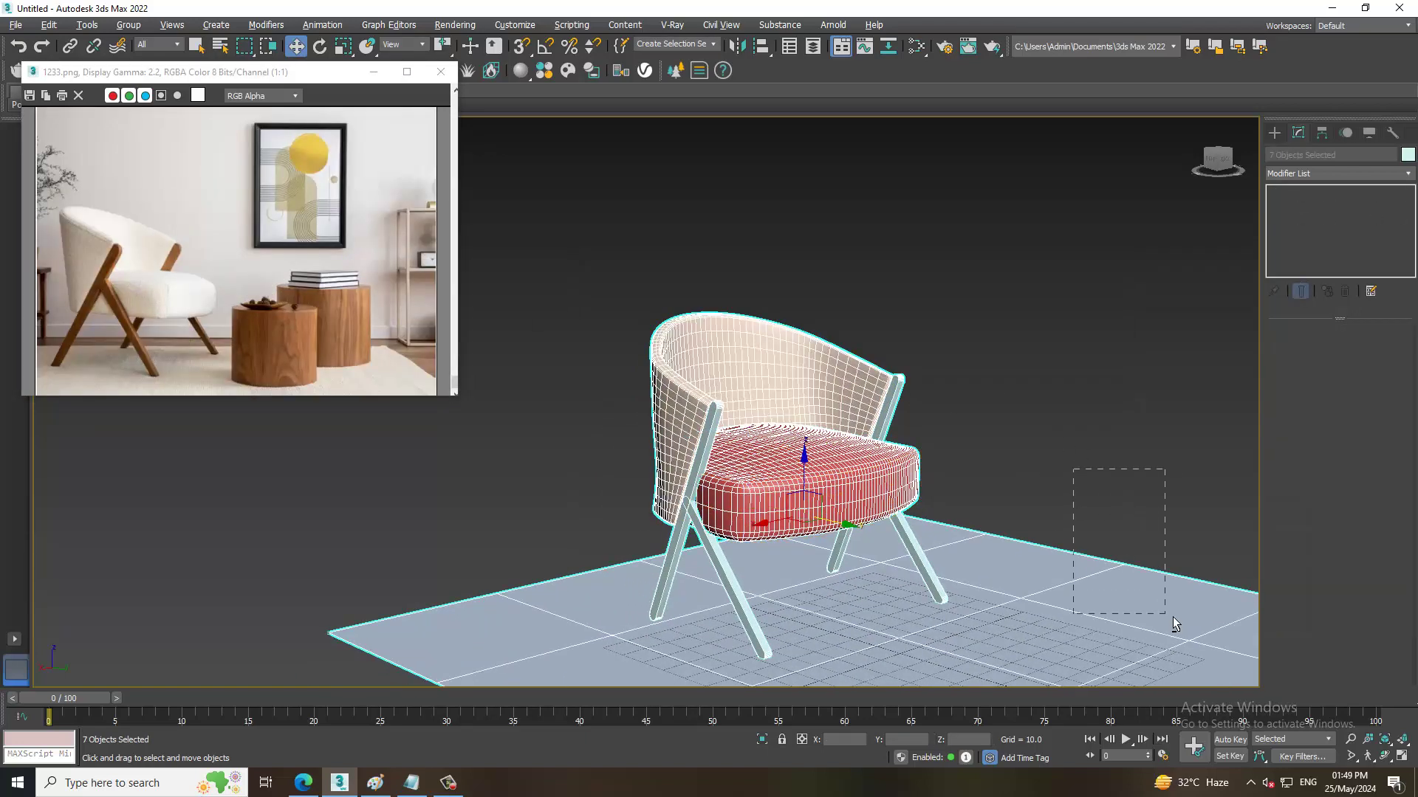
left_click_drag(765, 502, 867, 525)
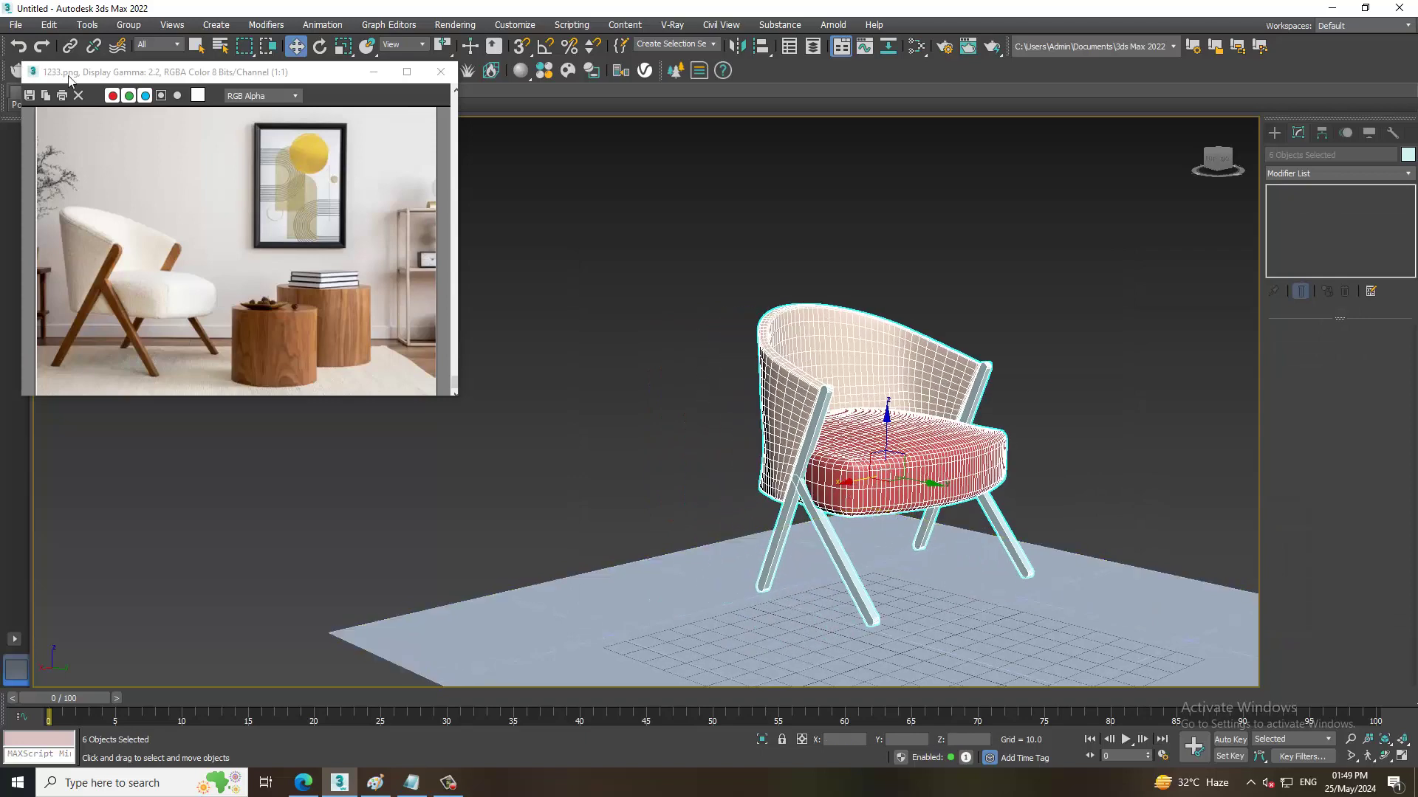
left_click(128, 24)
left_click(148, 46)
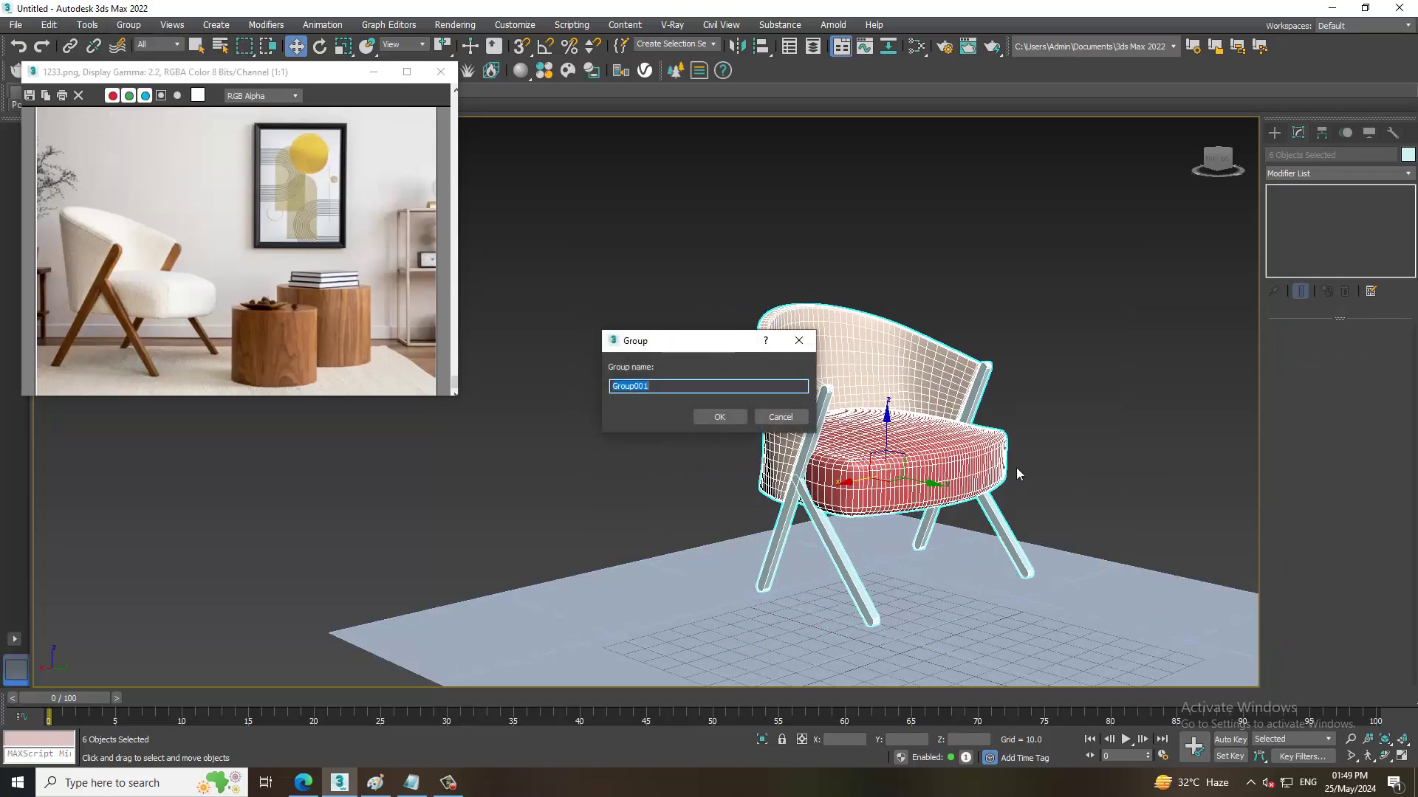
left_click(719, 416)
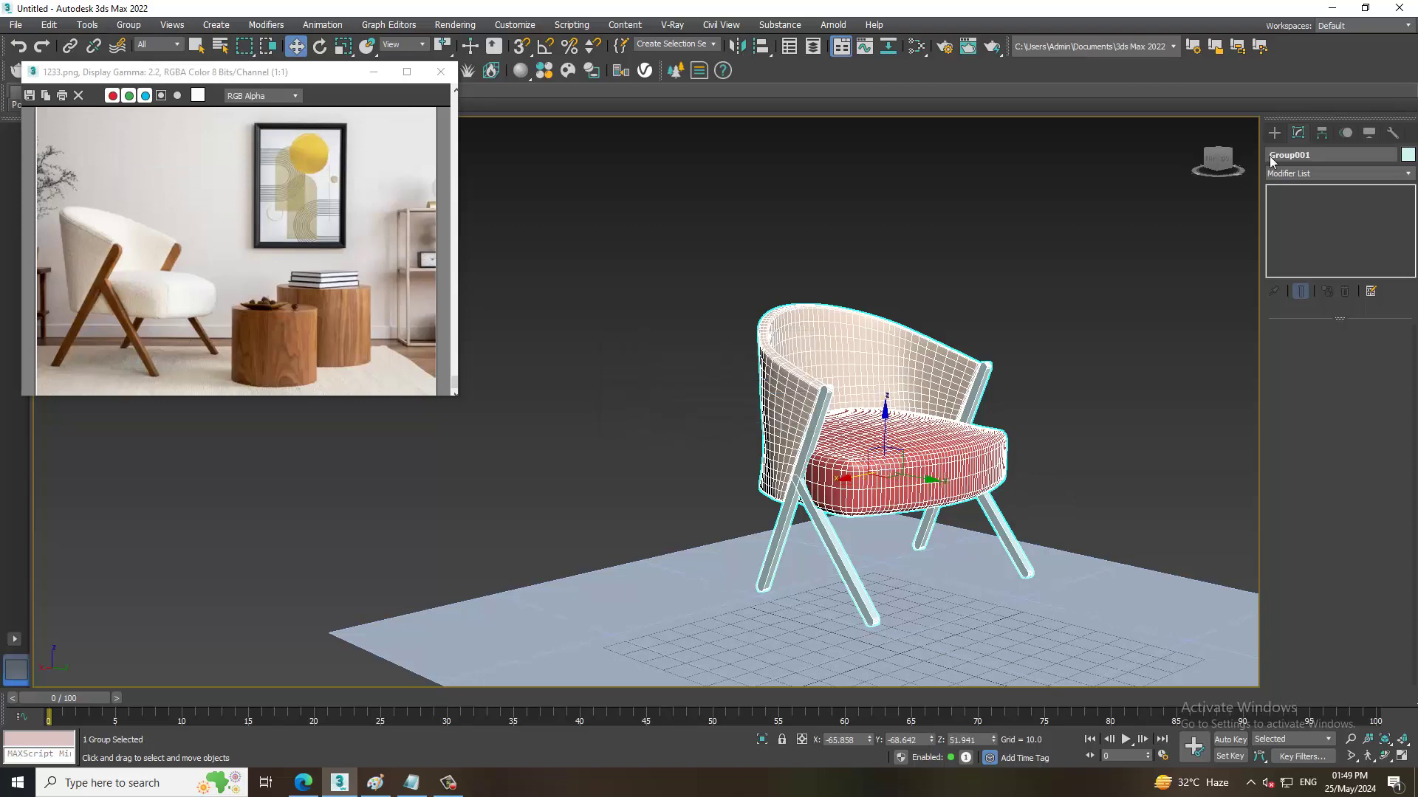
left_click(1274, 134)
Scale up the floor plane Plane001.
left_click(1321, 178)
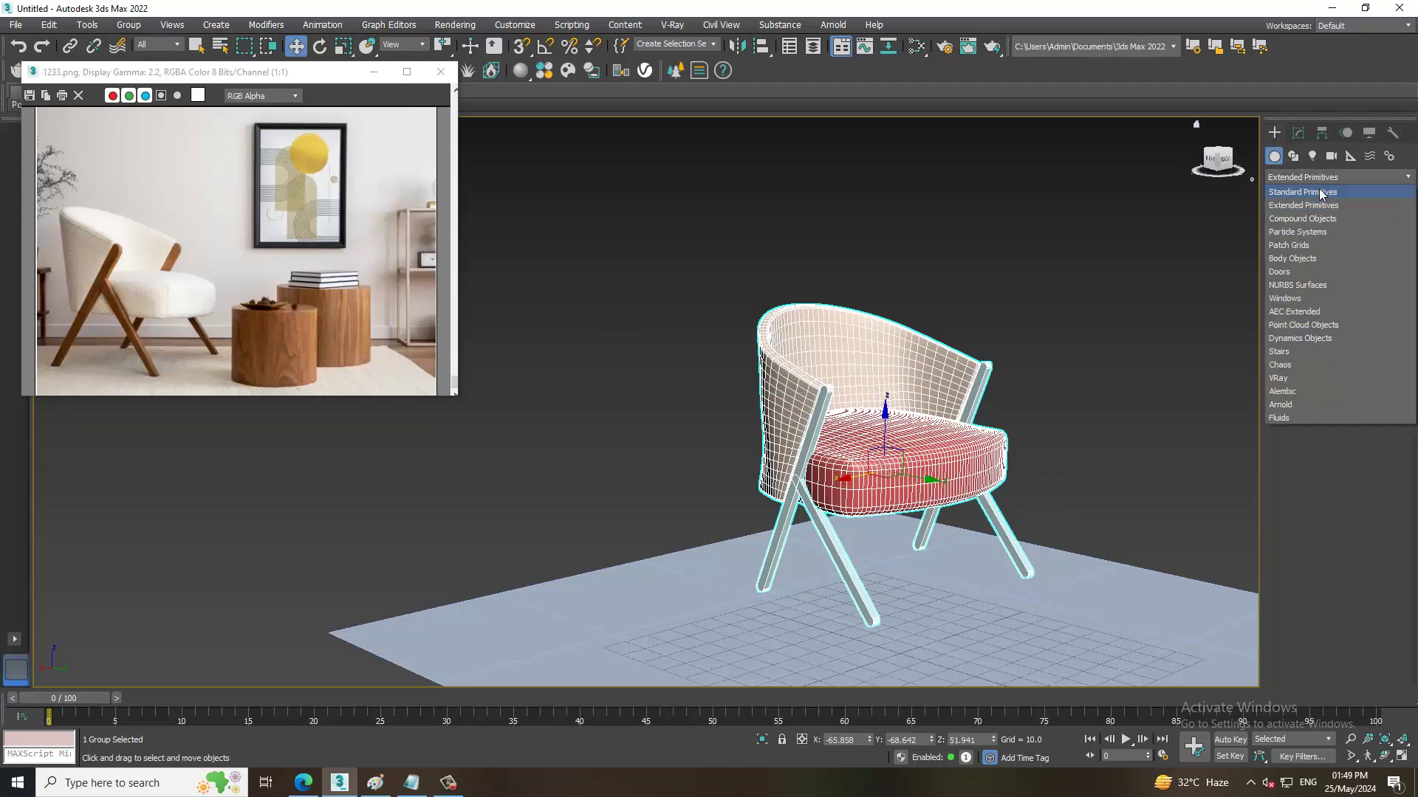
left_click(1301, 232)
middle_click_drag(886, 480, 971, 552, "alt")
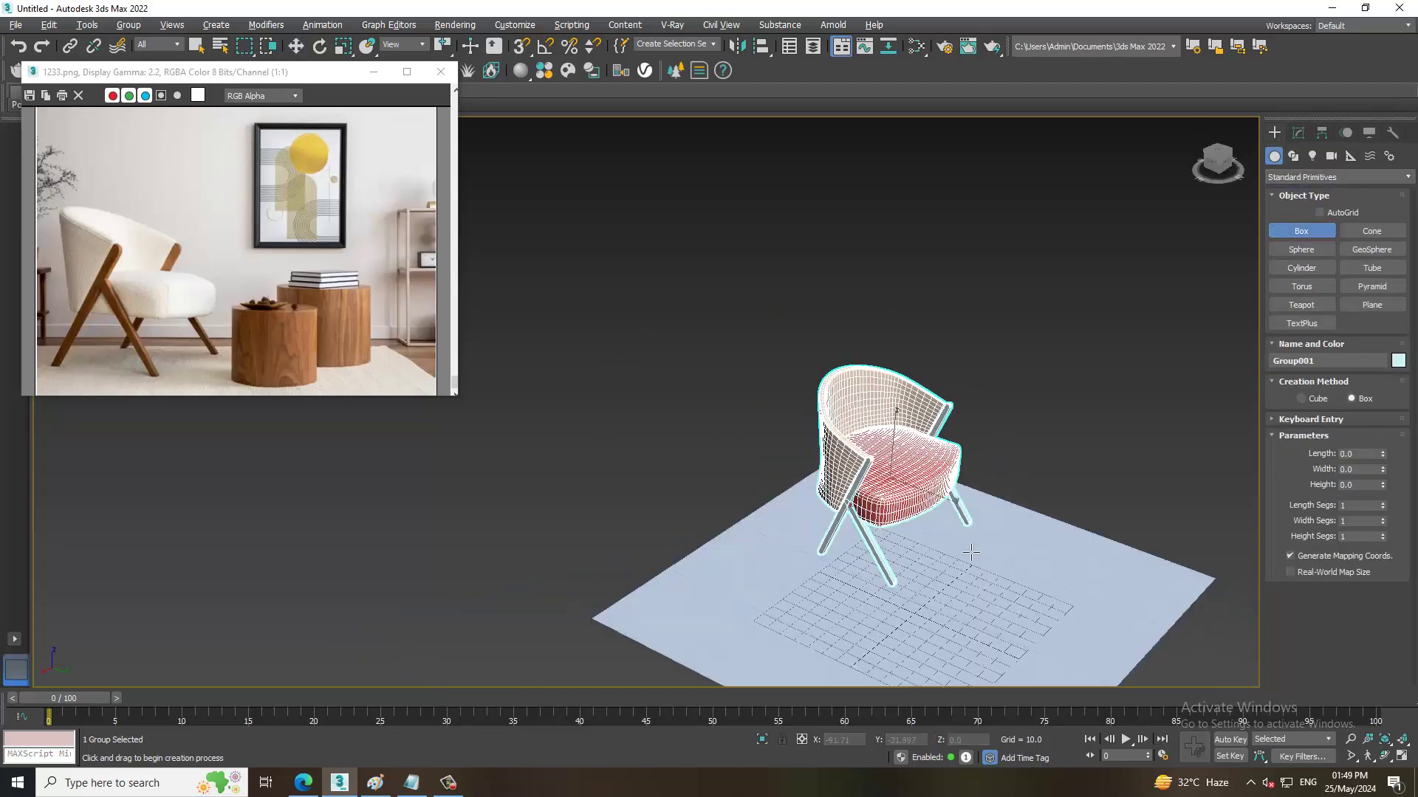
right_click(964, 594)
left_click(963, 594)
key("r")
left_click_drag(918, 595, 899, 575)
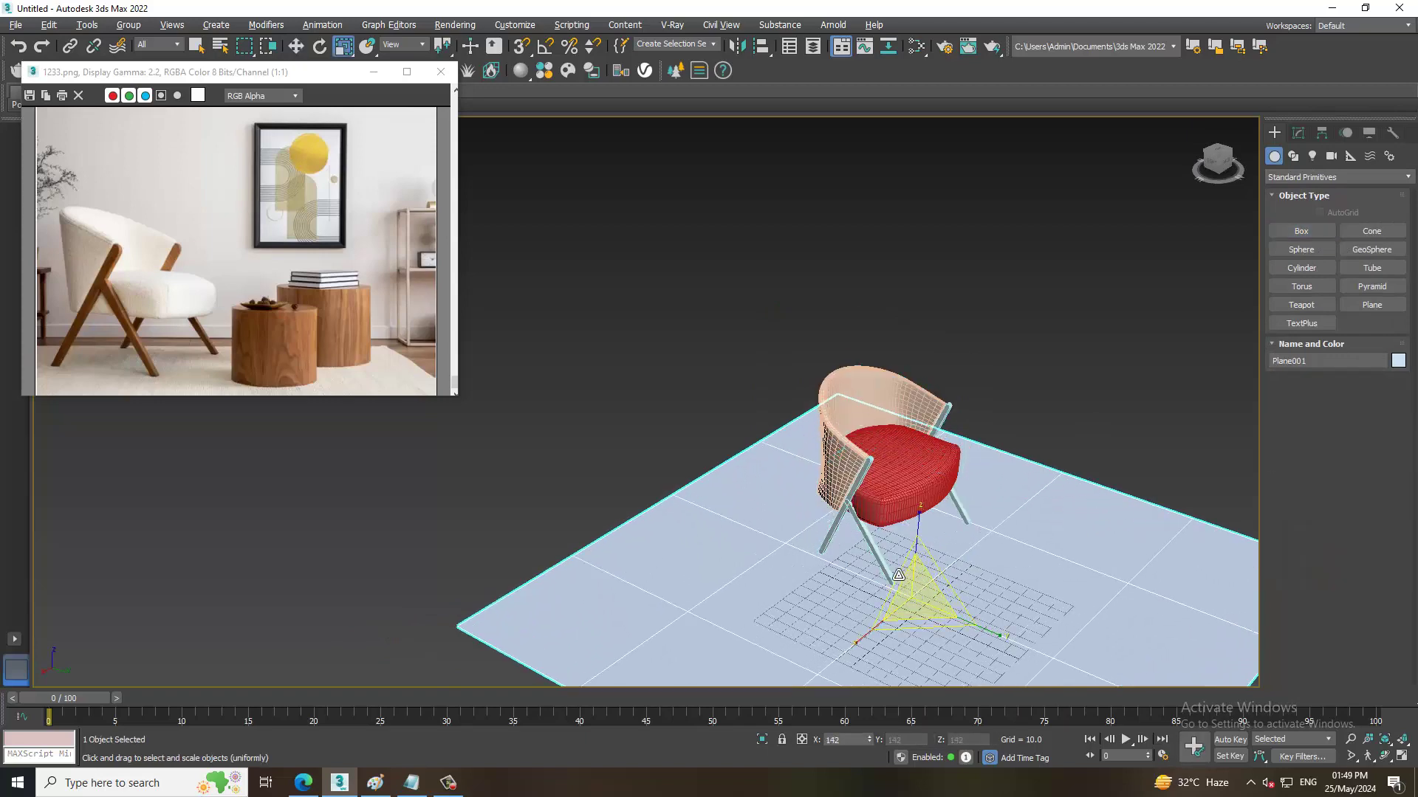
Draw a thin, tall Box along the floor's edge as a wall.
left_click(1301, 232)
mouse_move(916, 517)
middle_mouse_down("alt")
mouse_move(951, 490)
mouse_move(837, 371)
middle_mouse_up("alt")
scroll(858, 319, "down", 3)
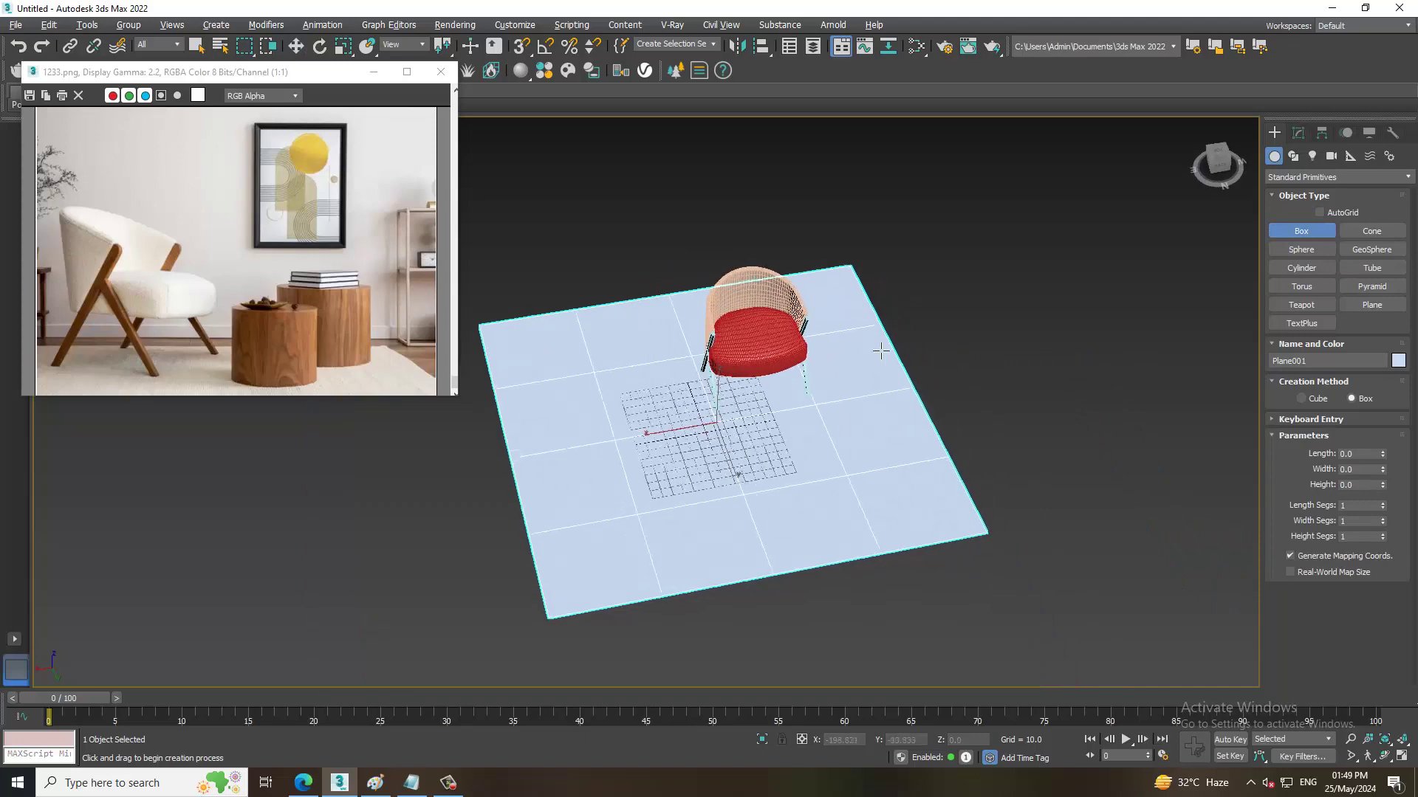
scroll(864, 282, "down", 1)
left_click_drag(861, 271, 992, 544)
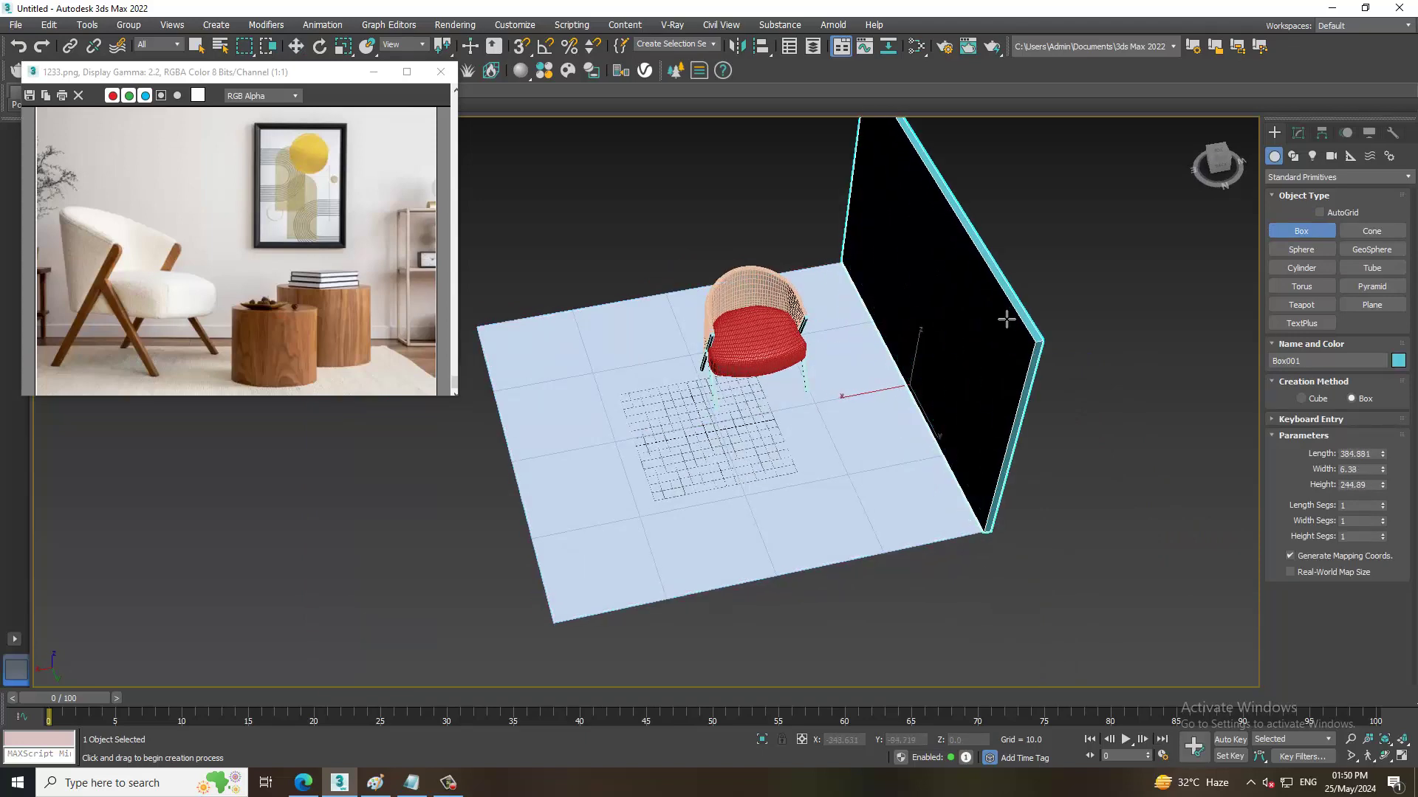
left_click(1007, 298)
mouse_move(1006, 297)
middle_mouse_down("alt")
mouse_move(1063, 279)
mouse_move(748, 383)
middle_mouse_up("alt")
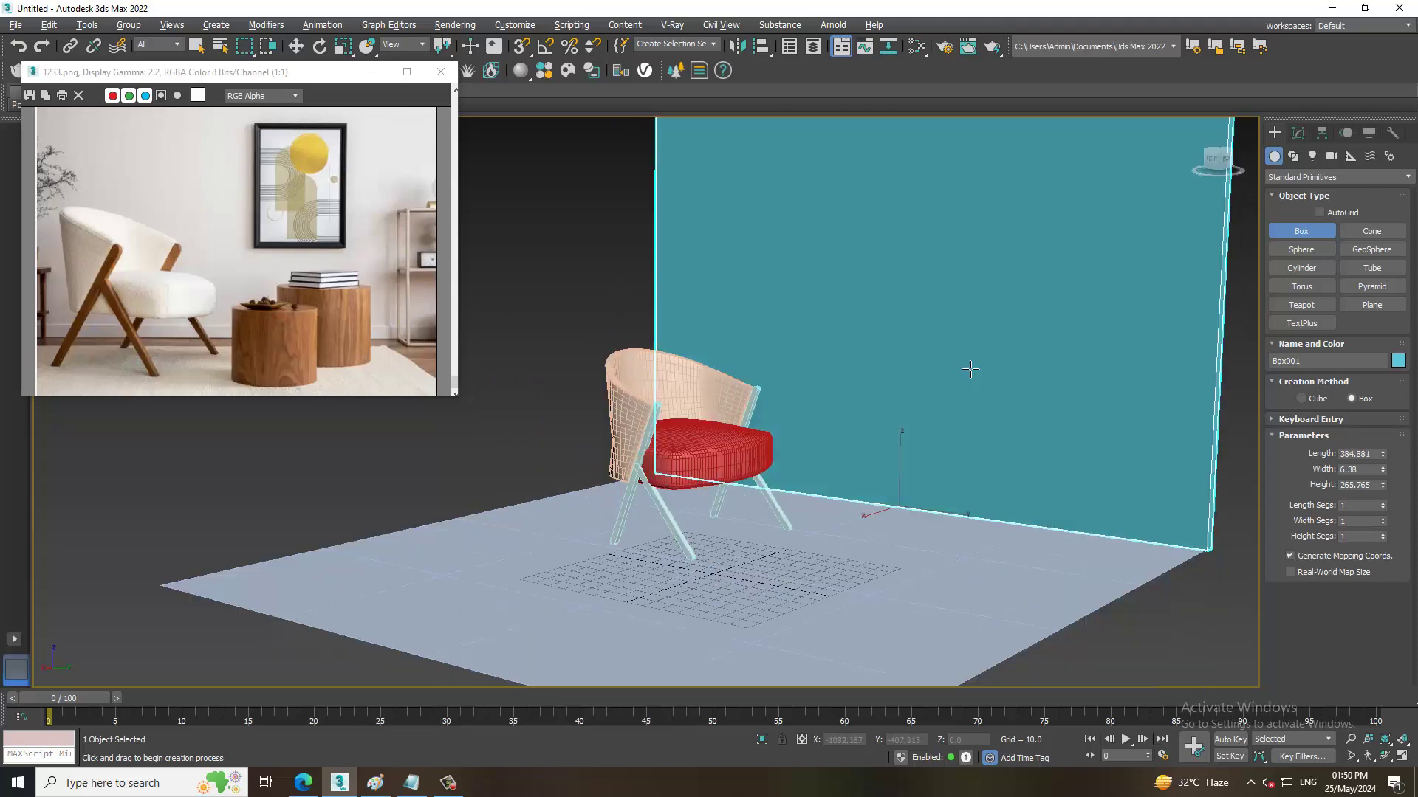
Select the chair group Group001.
key("w")
left_click_drag(589, 322, 1034, 635)
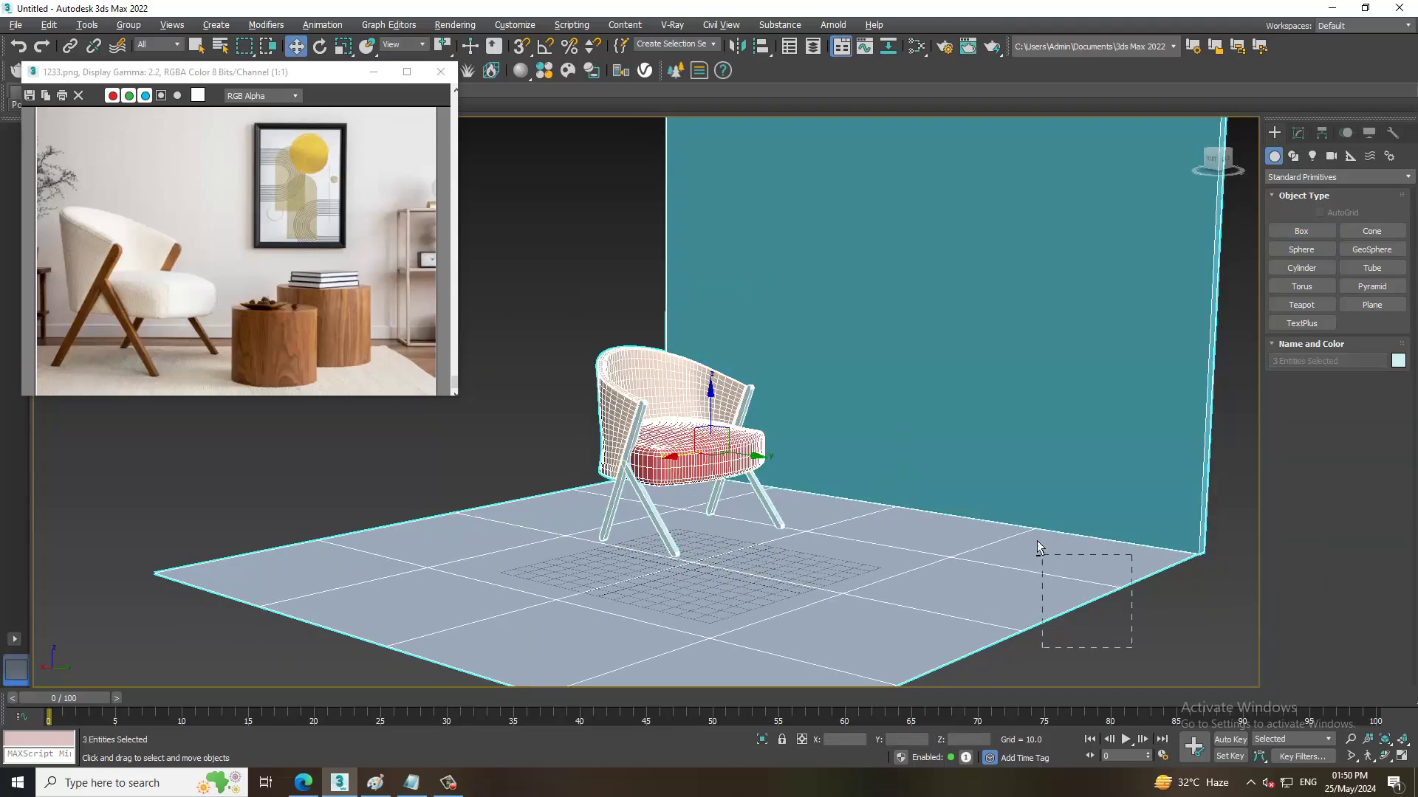
left_click(709, 473)
scroll(720, 479, "up", 6)
key("r")
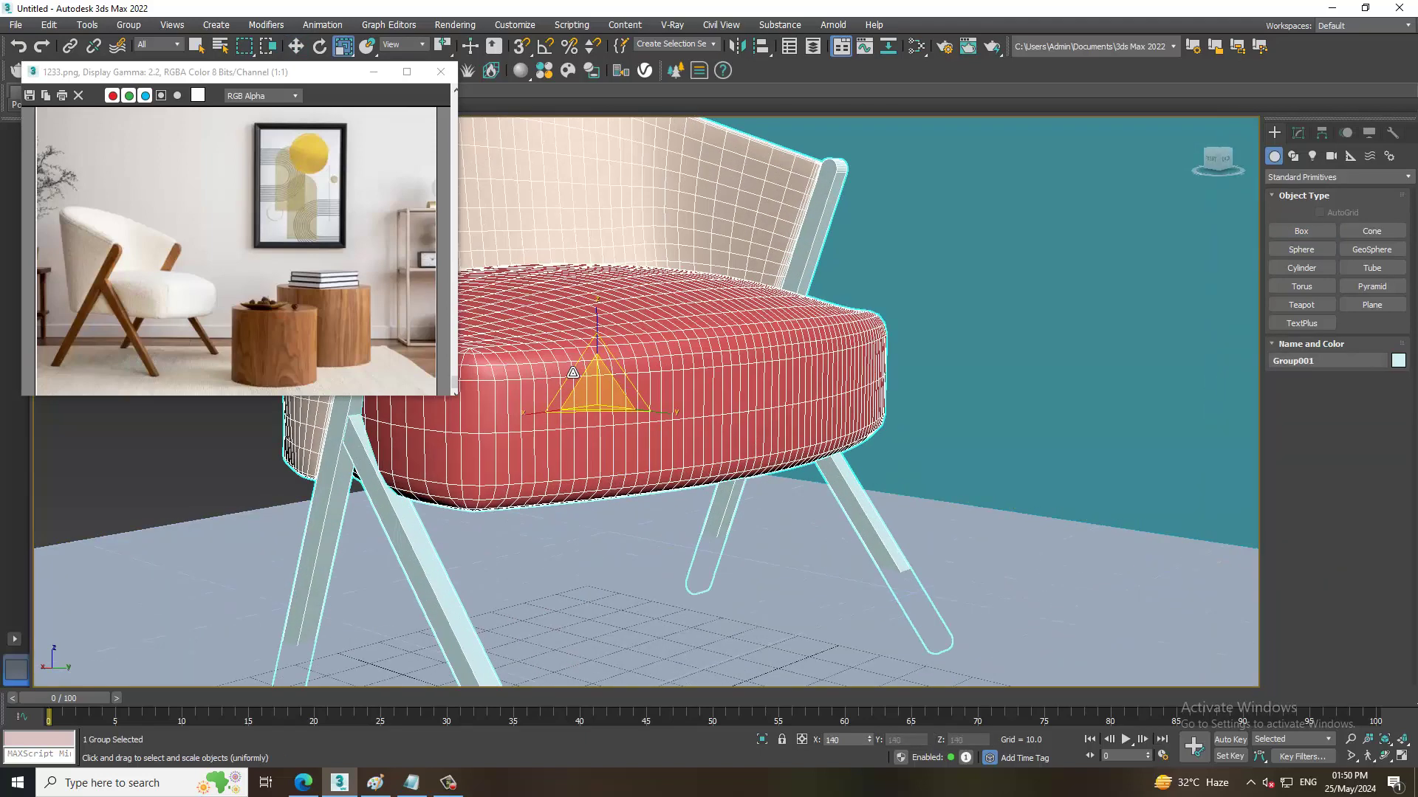
scroll(572, 372, "down", 5)
scroll(607, 385, "down", 3)
key("w")
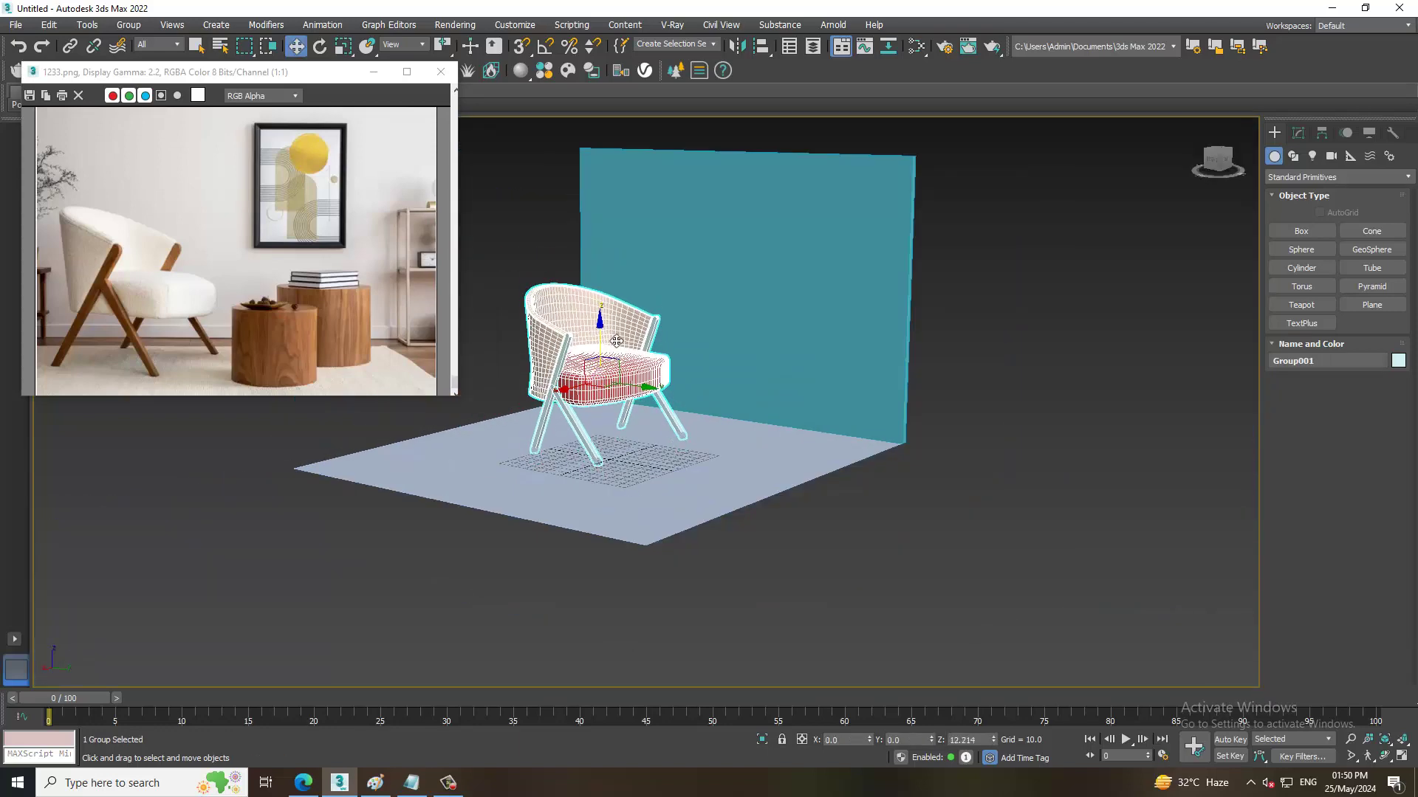
Rotate Group001 about its vertical Z axis, then ready a new Box with AutoGrid on.
middle_click_drag(609, 349, 617, 394, "alt")
key("e")
left_click_drag(618, 395, 642, 399)
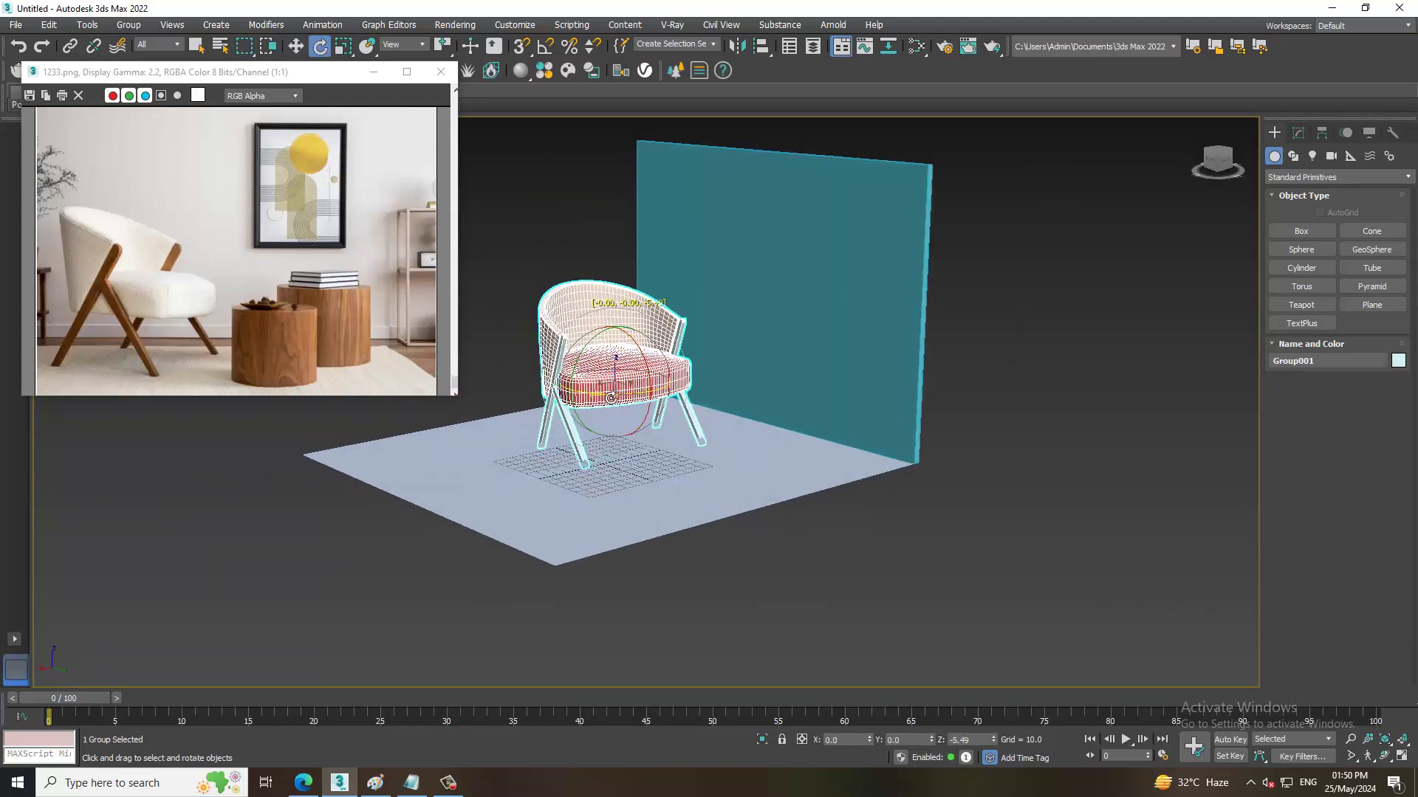
mouse_move(642, 399)
middle_mouse_down("alt")
mouse_move(672, 408)
mouse_move(708, 342)
mouse_move(742, 391)
middle_mouse_up("alt")
key("w")
scroll(742, 391, "up", 3)
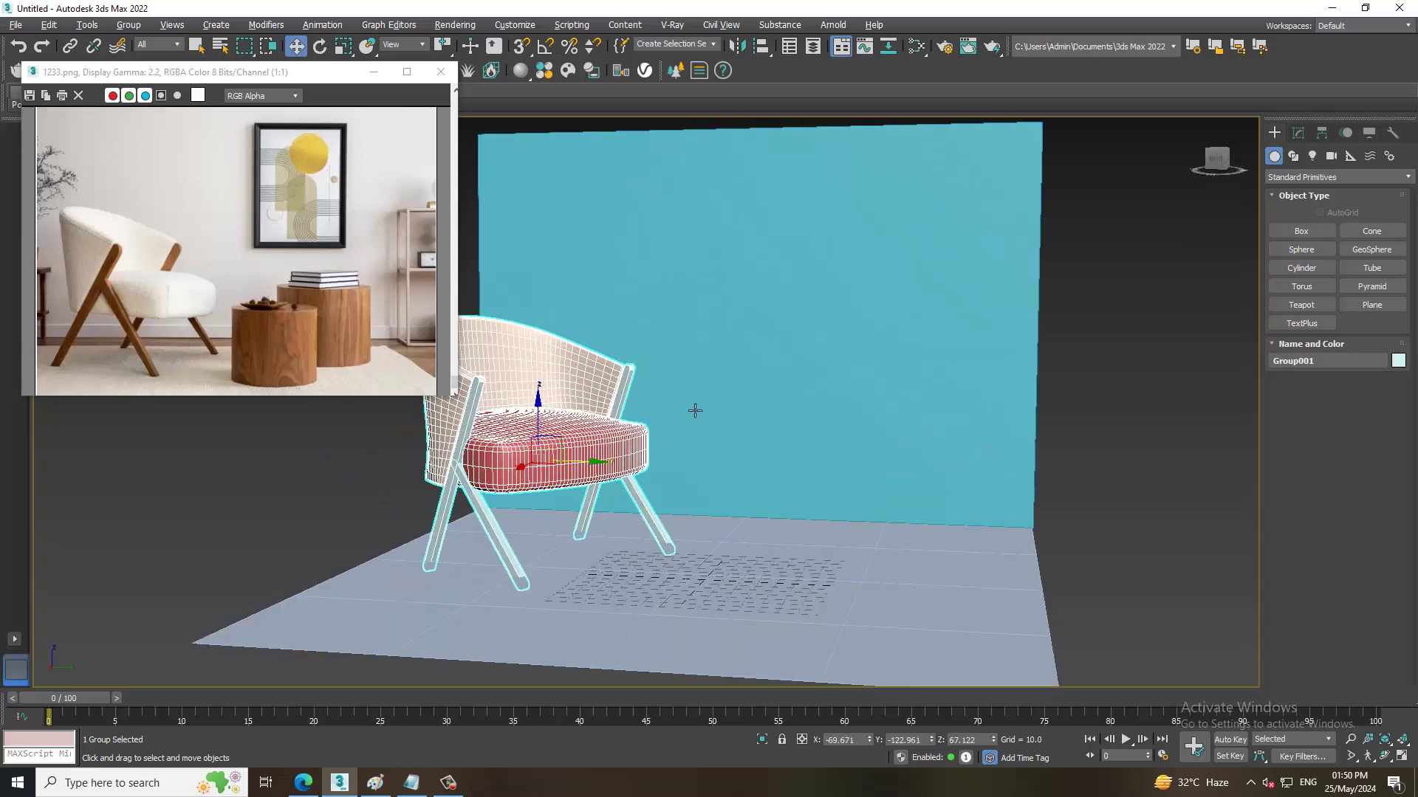
left_click(1297, 232)
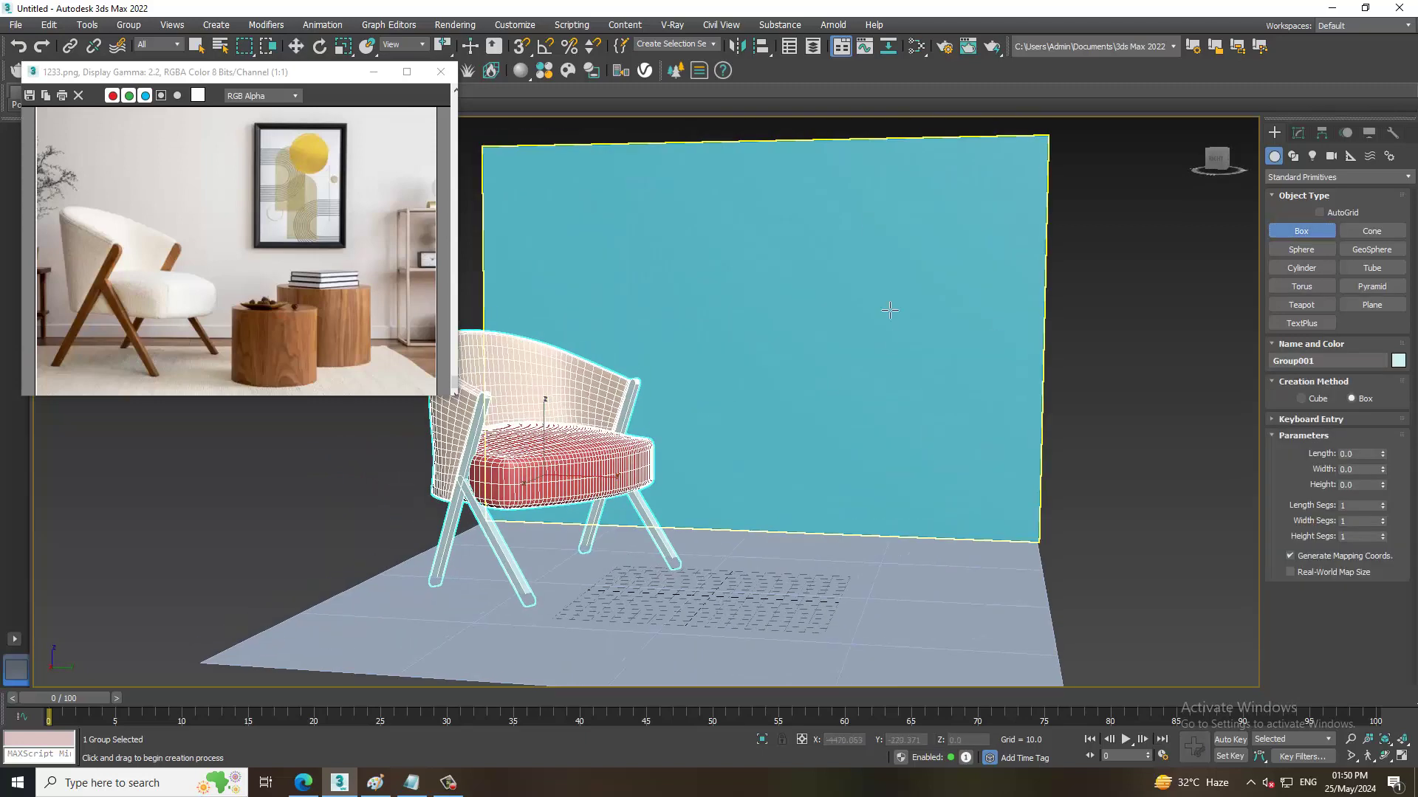
left_click(1319, 212)
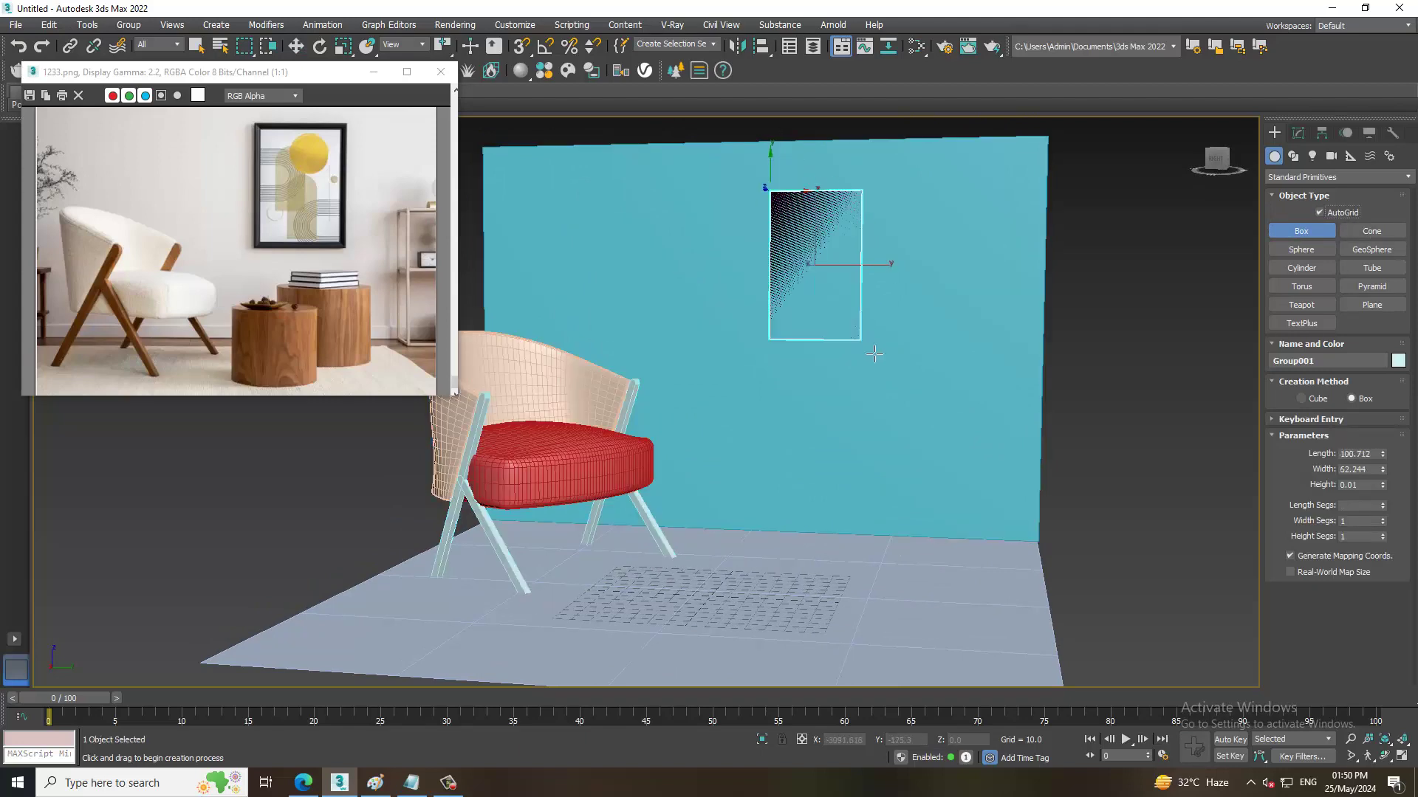
Draw a thin Box002 on the wall and convert it to Editable Poly.
left_click_drag(769, 190, 913, 370)
left_click(926, 362)
middle_click_drag(926, 361, 849, 318, "alt")
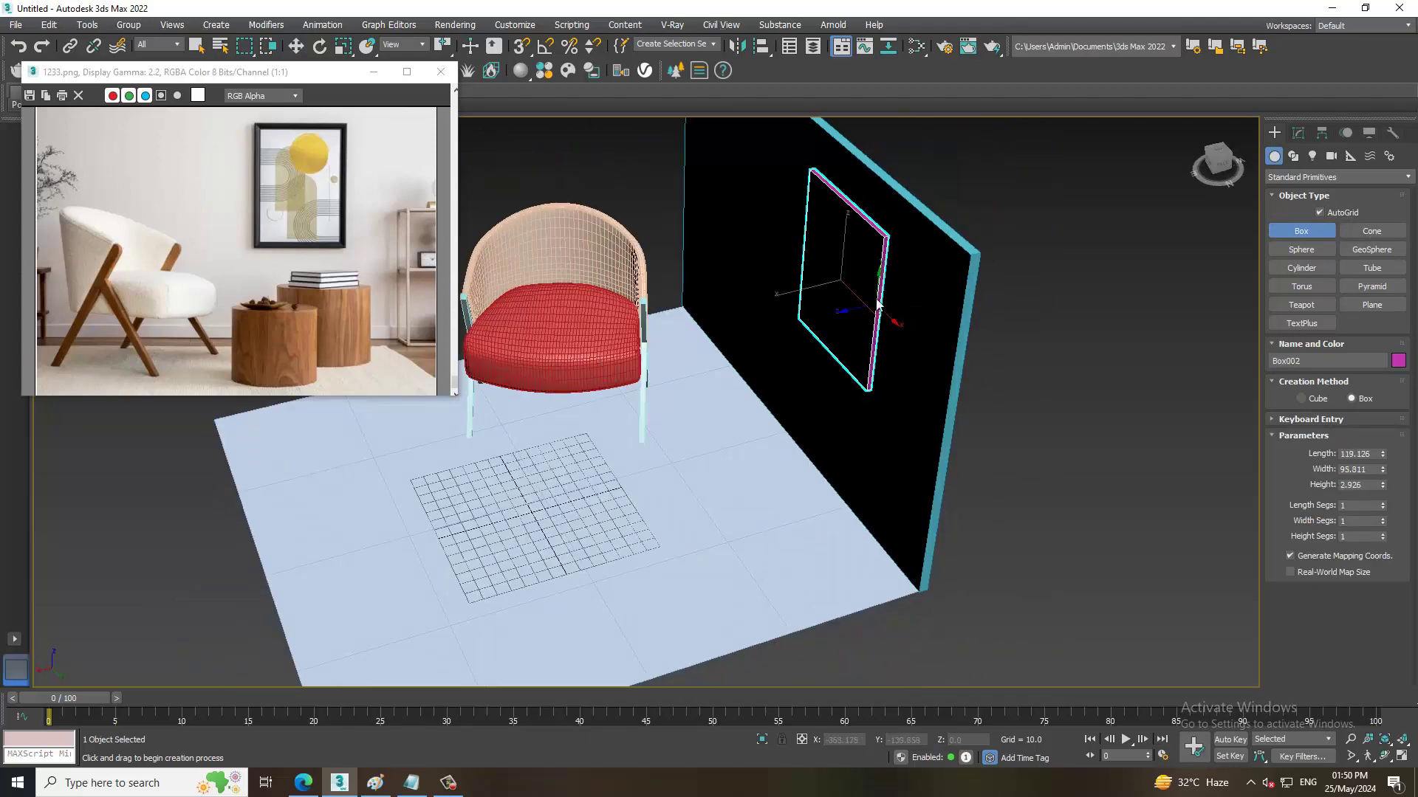
key("w")
scroll(849, 319, "up", 3)
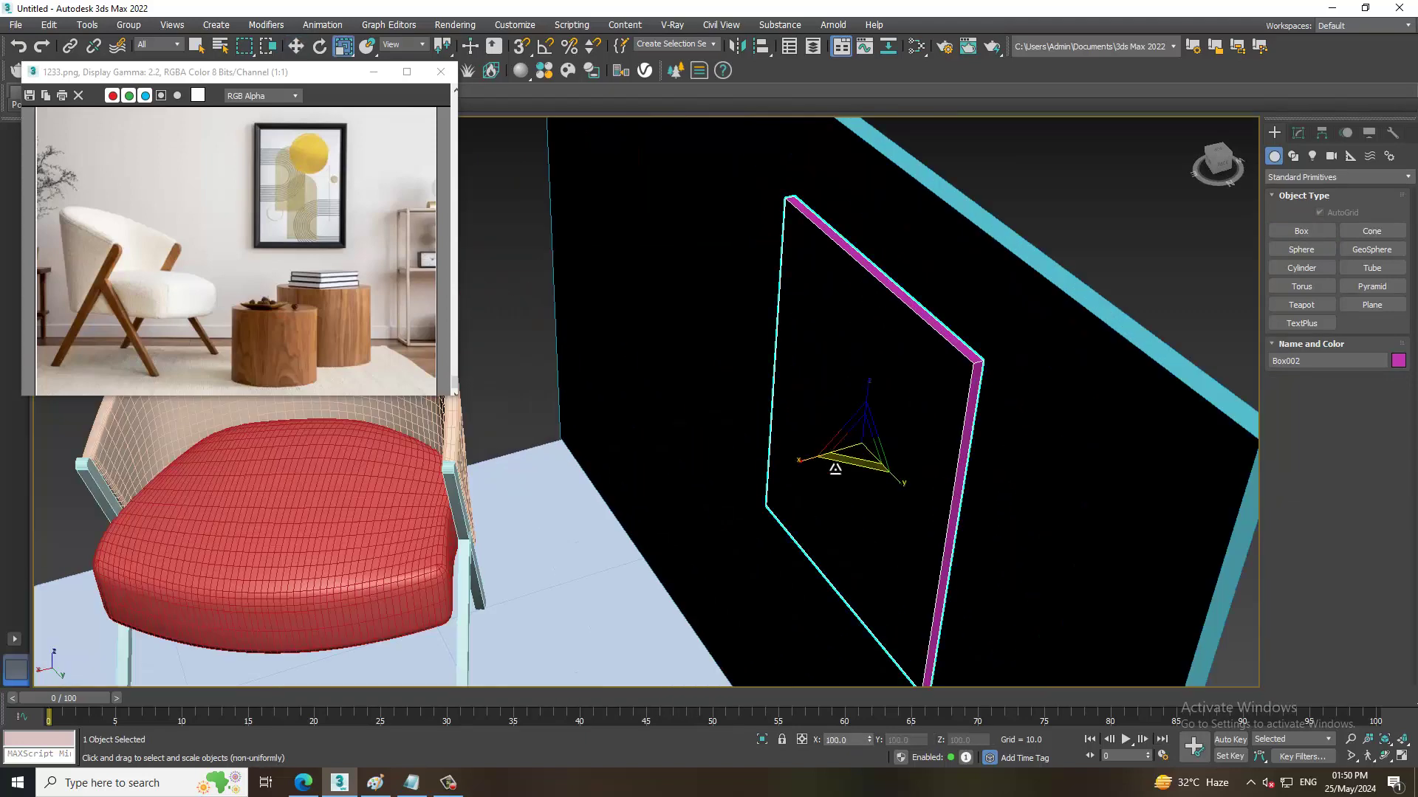
right_click(807, 336)
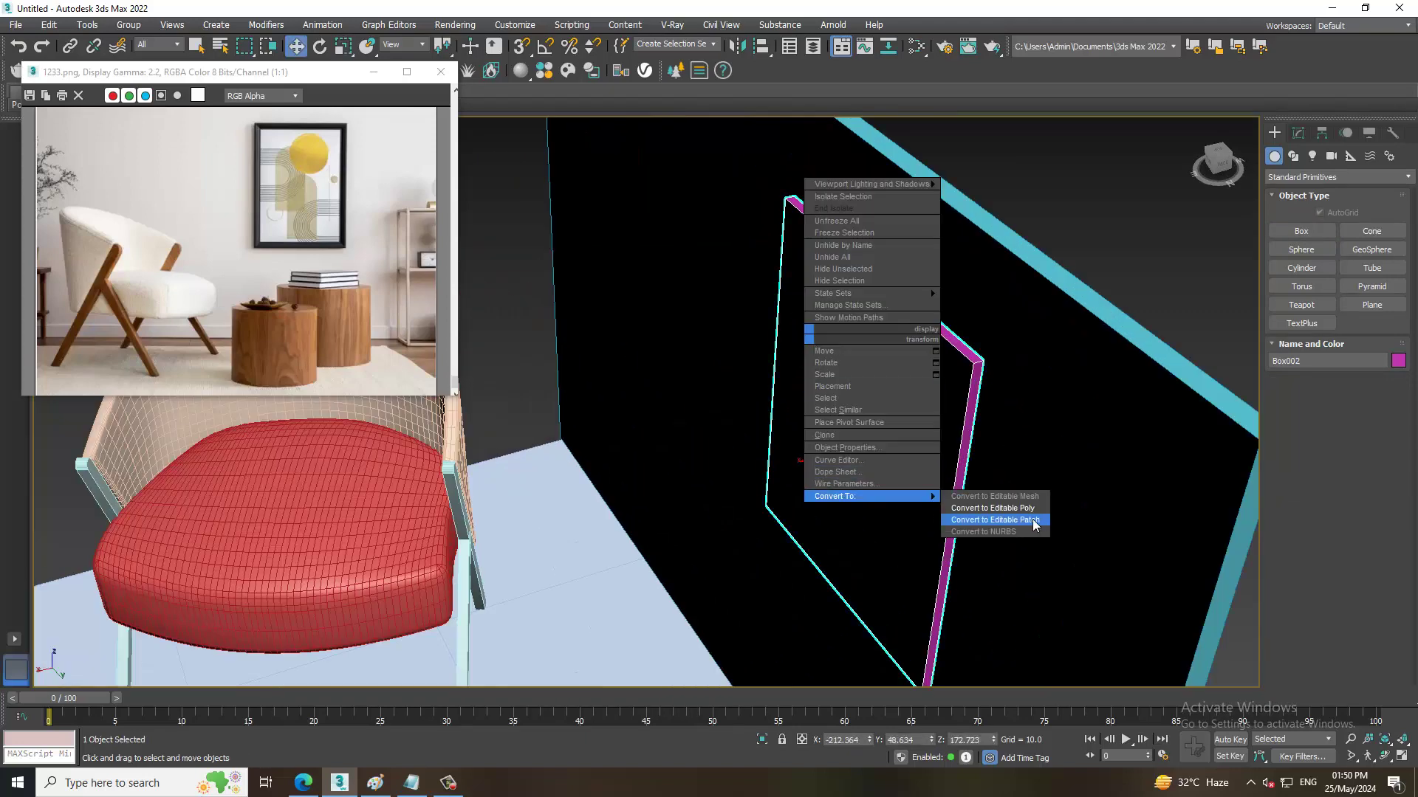
left_click(989, 508)
Pull Box002's front polygon outward to thicken the frame.
key("4")
left_click(896, 472)
left_click_drag(819, 474, 813, 467)
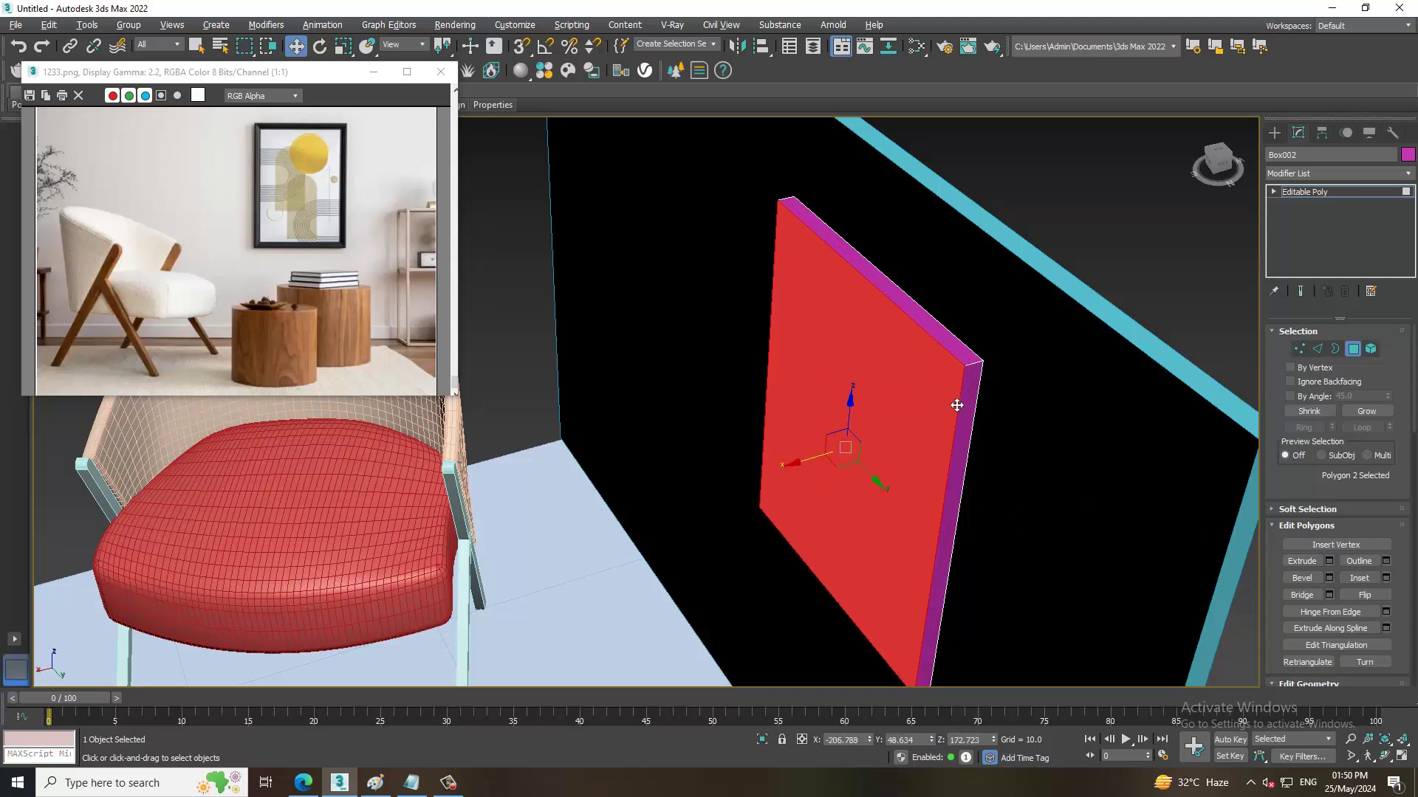
middle_click_drag(957, 404, 912, 373, "alt")
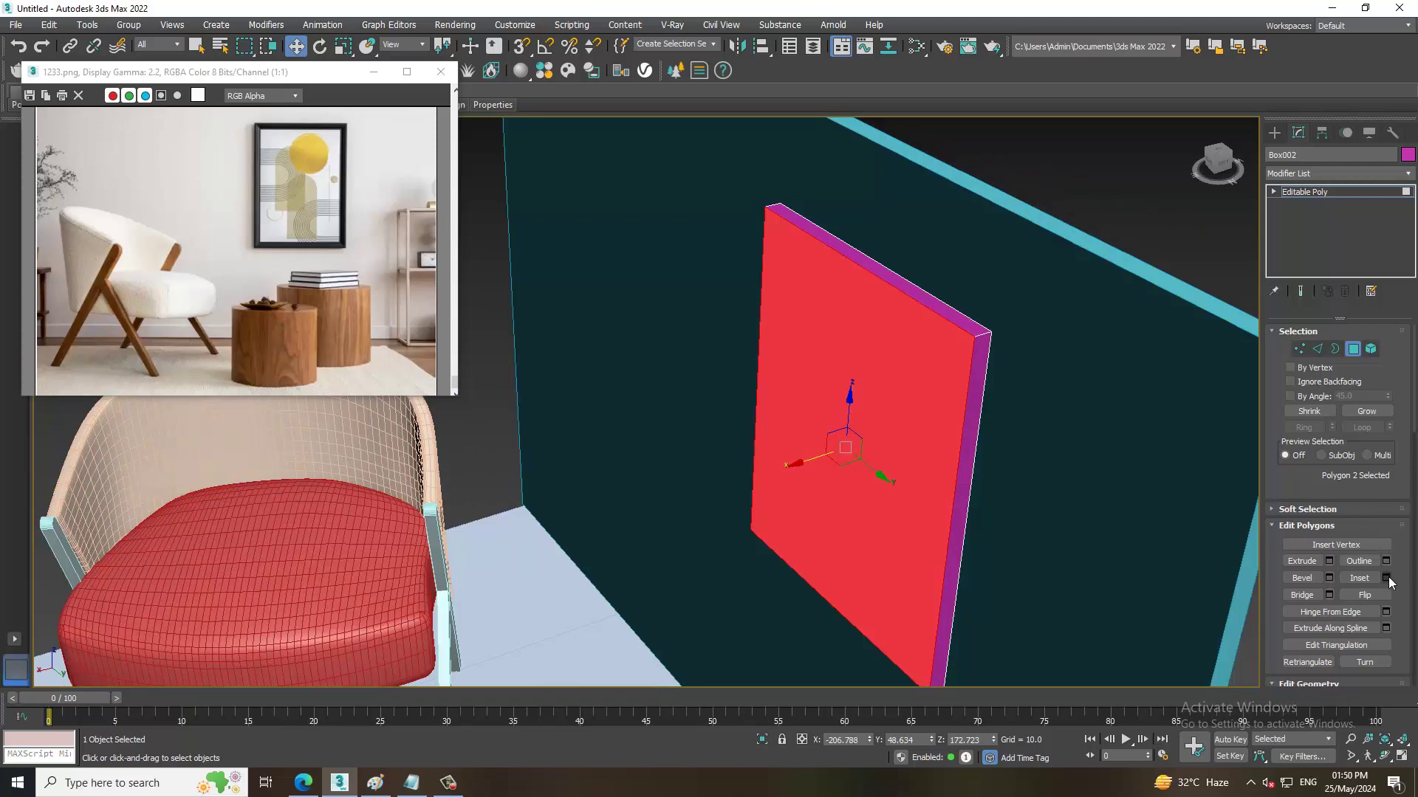
Inset the front polygon by 6.096 to form a border, then exit Polygon mode.
left_click(1385, 577)
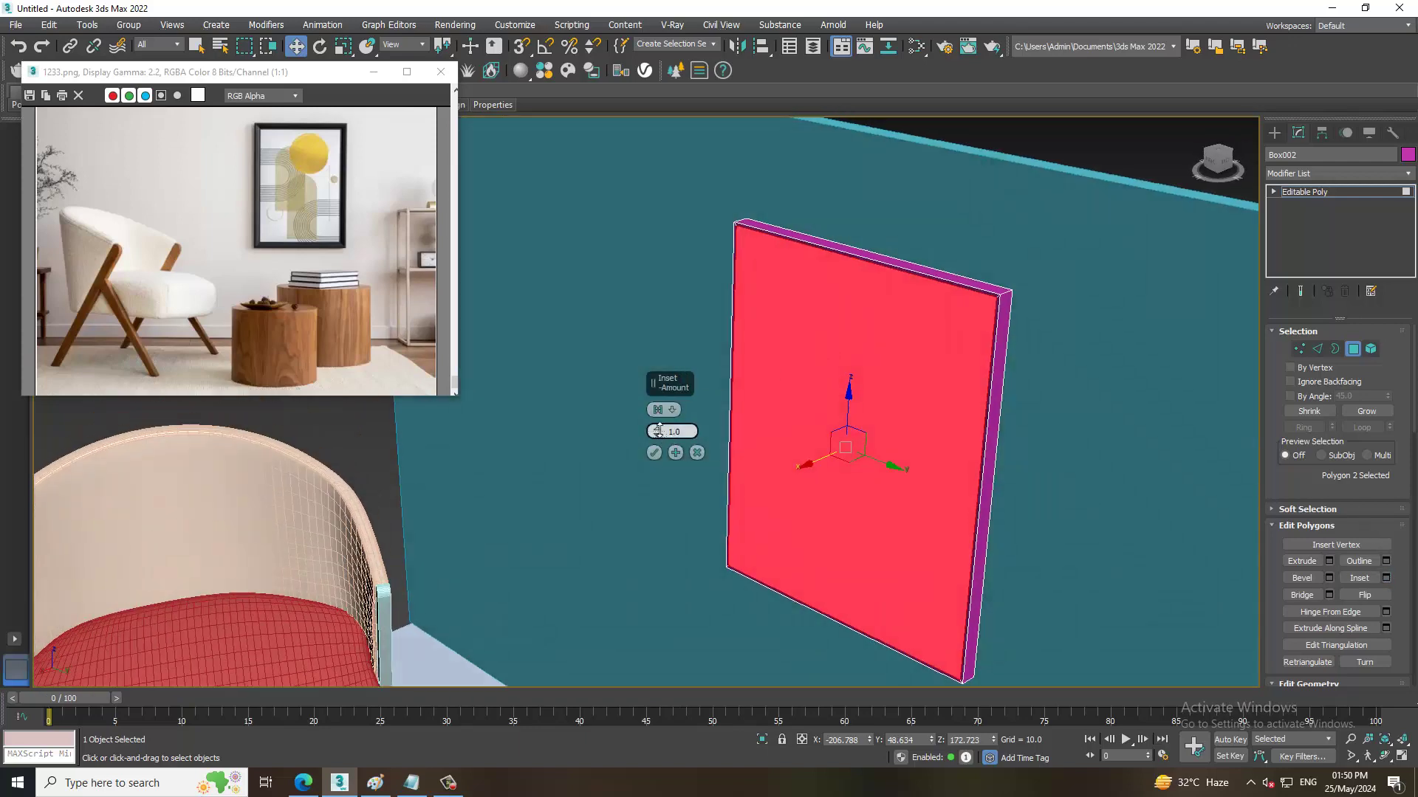
left_click_drag(659, 430, 659, 398)
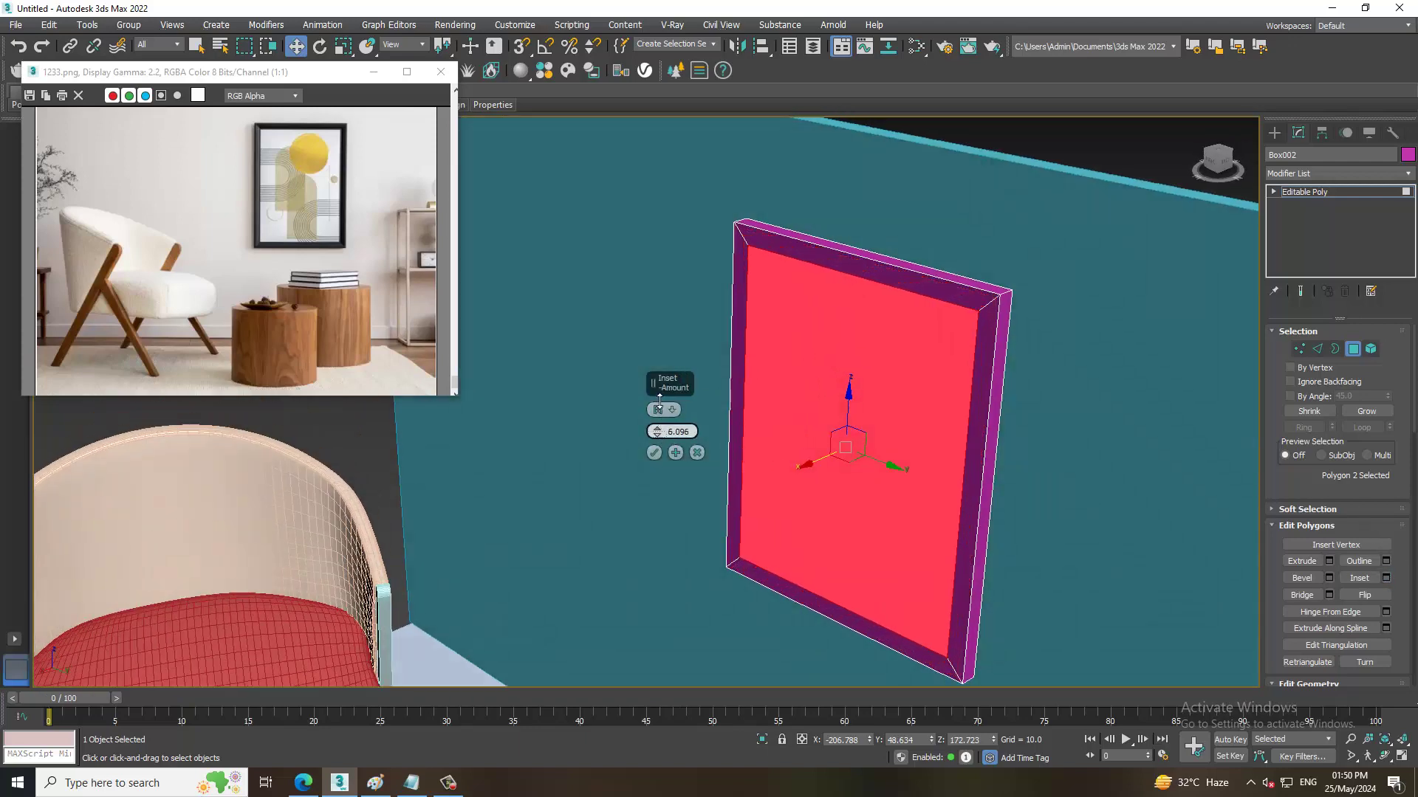
left_click(655, 452)
middle_click_drag(655, 452, 856, 458, "alt")
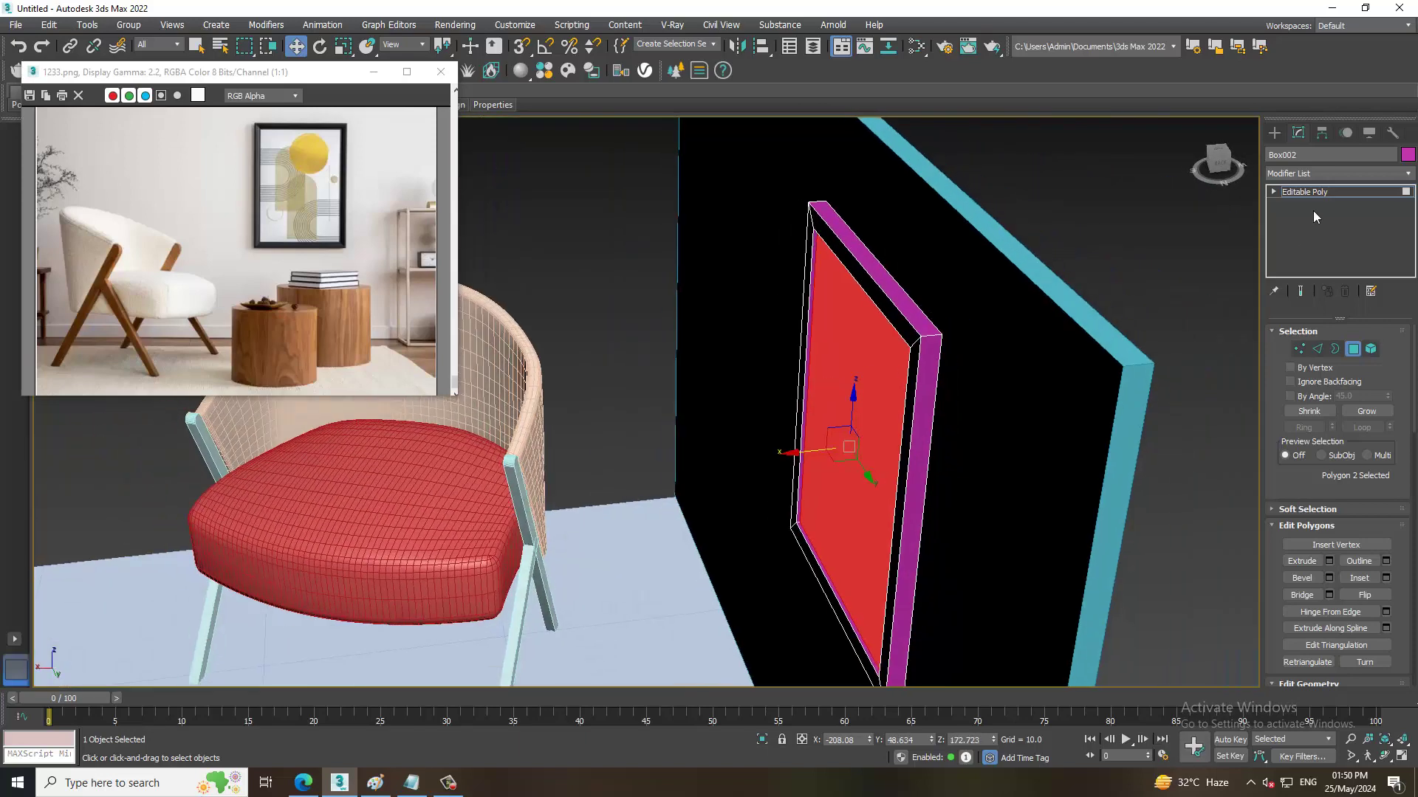
left_click(1345, 192)
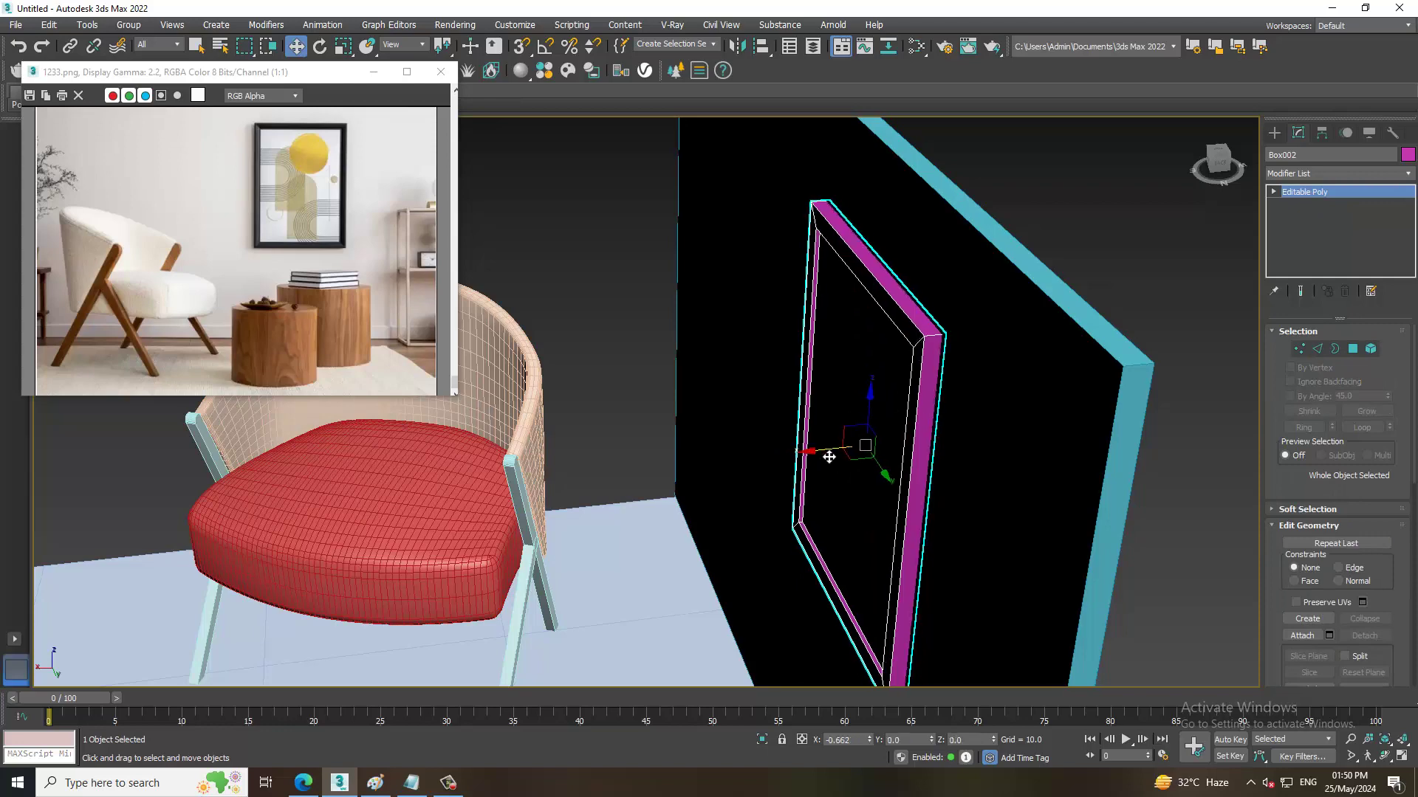
scroll(839, 453, "down", 5)
middle_click_drag(840, 452, 947, 420, "alt")
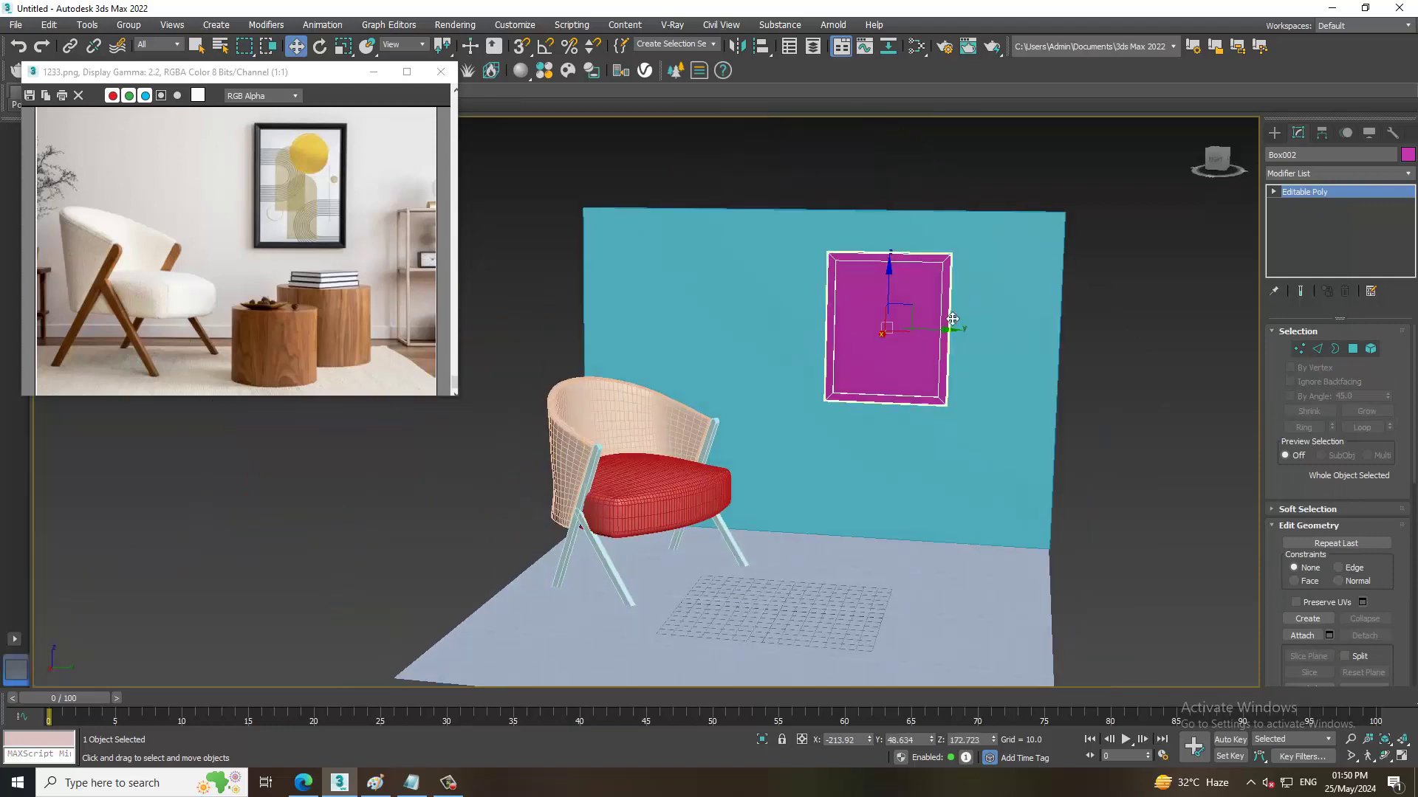
middle_click_drag(965, 326, 860, 446, "alt")
scroll(867, 432, "up", 4)
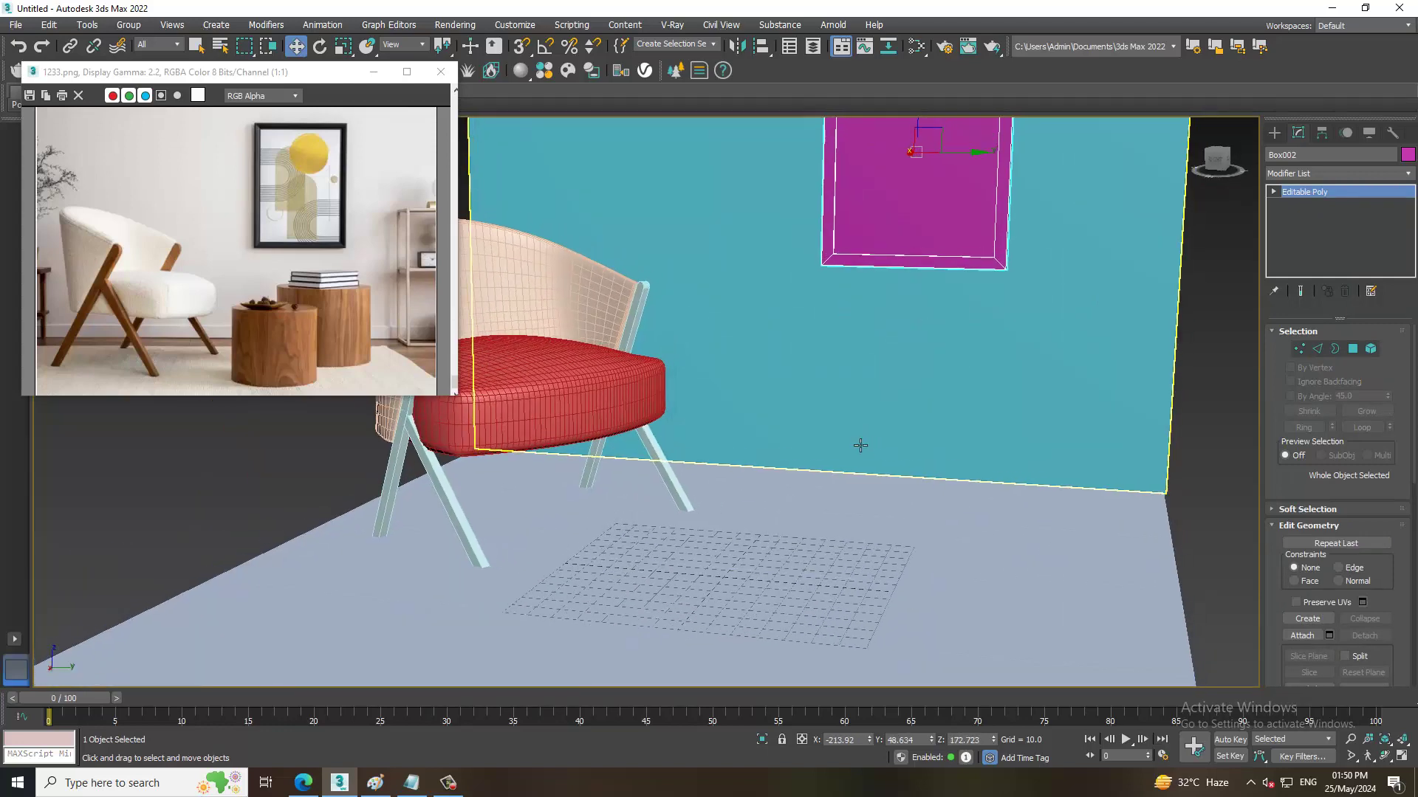
Save the scene as 'furn' in the may folder under STAFF on the D: drive.
key("ctrl+s")
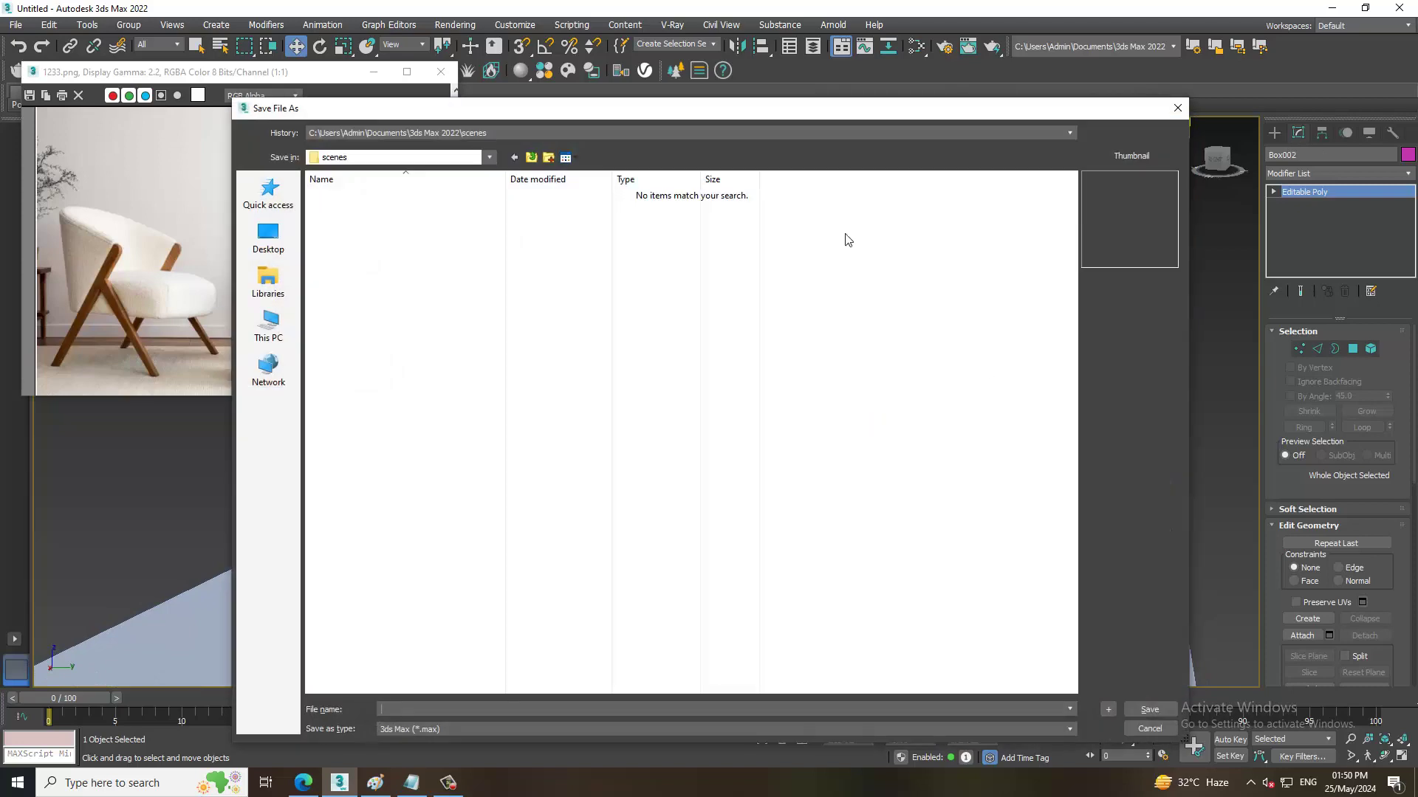
left_click(268, 325)
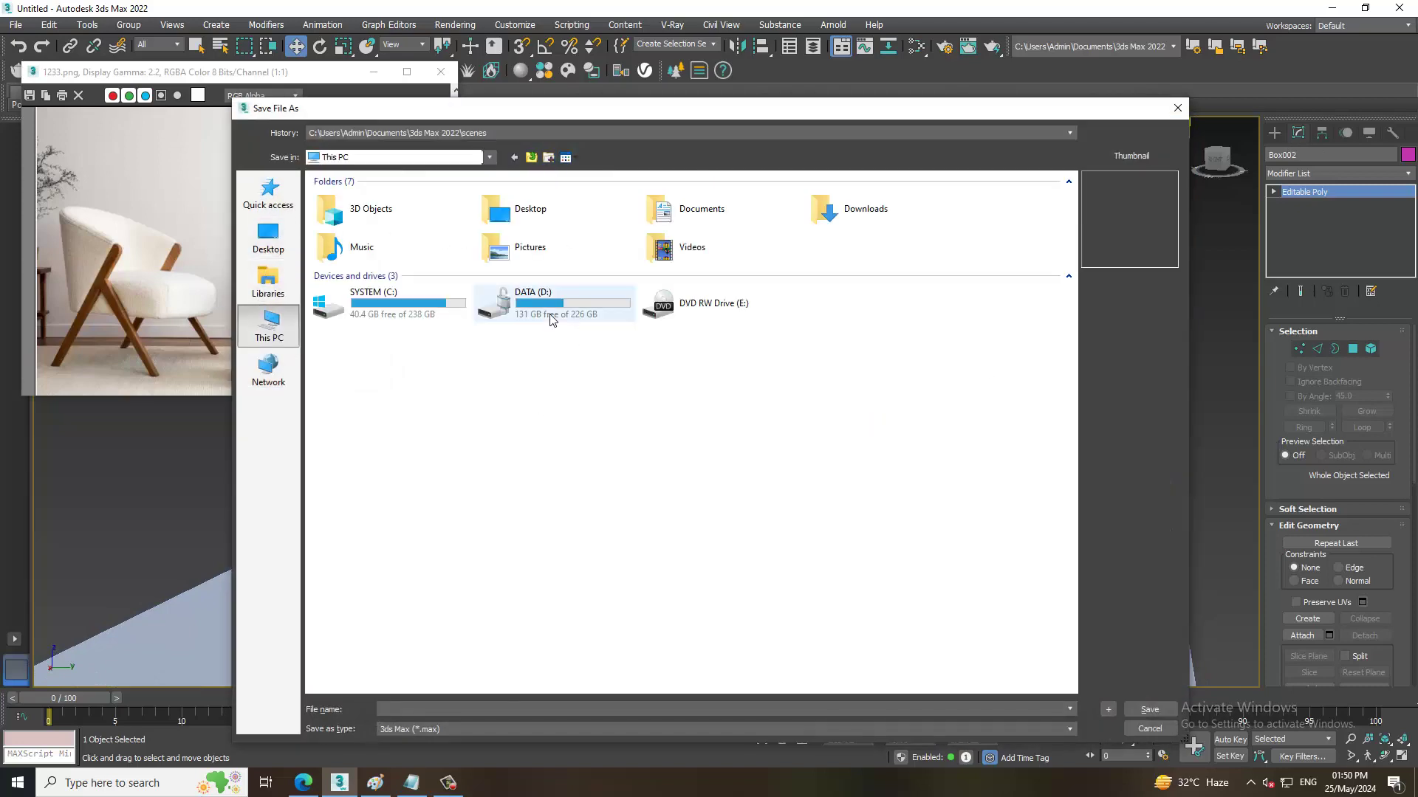
double_click(550, 319)
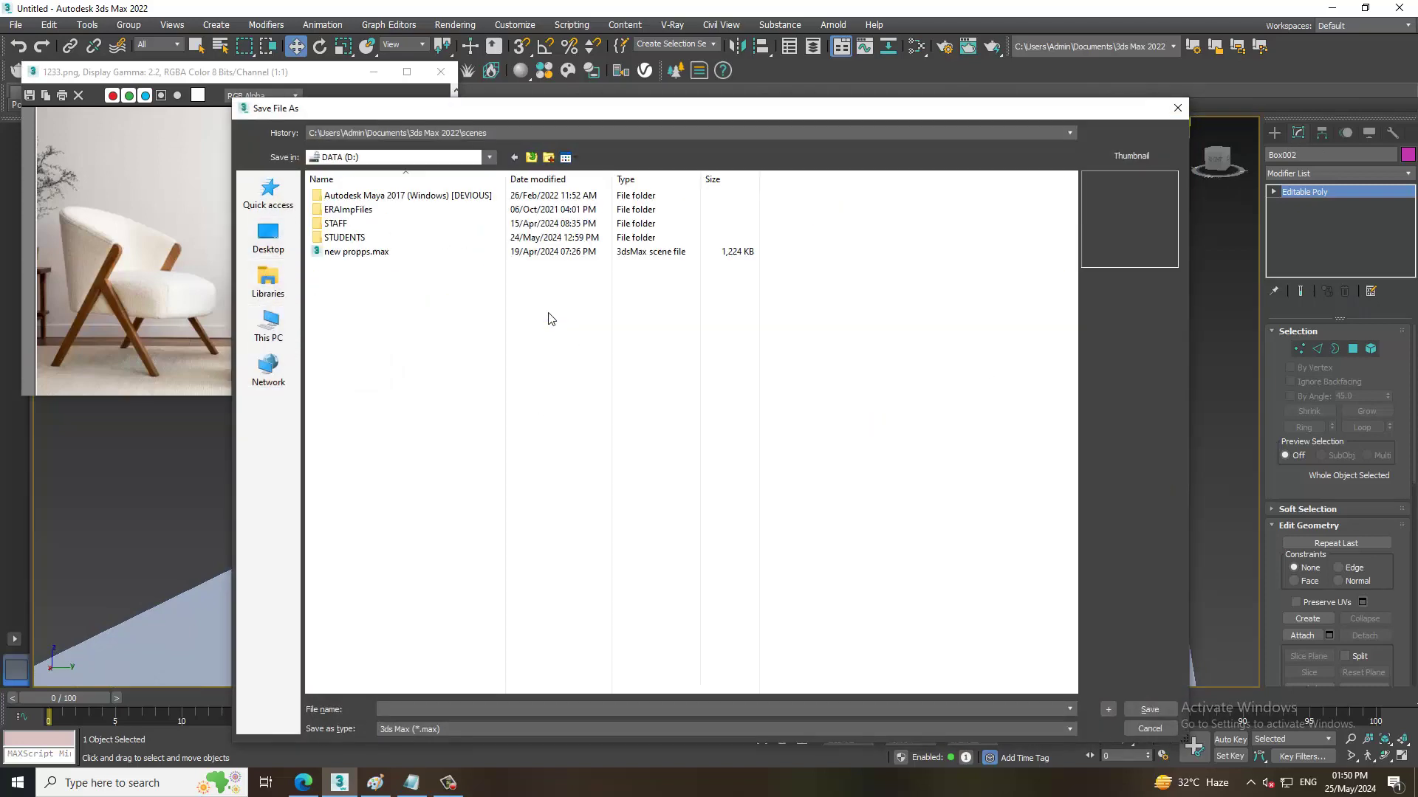
double_click(347, 225)
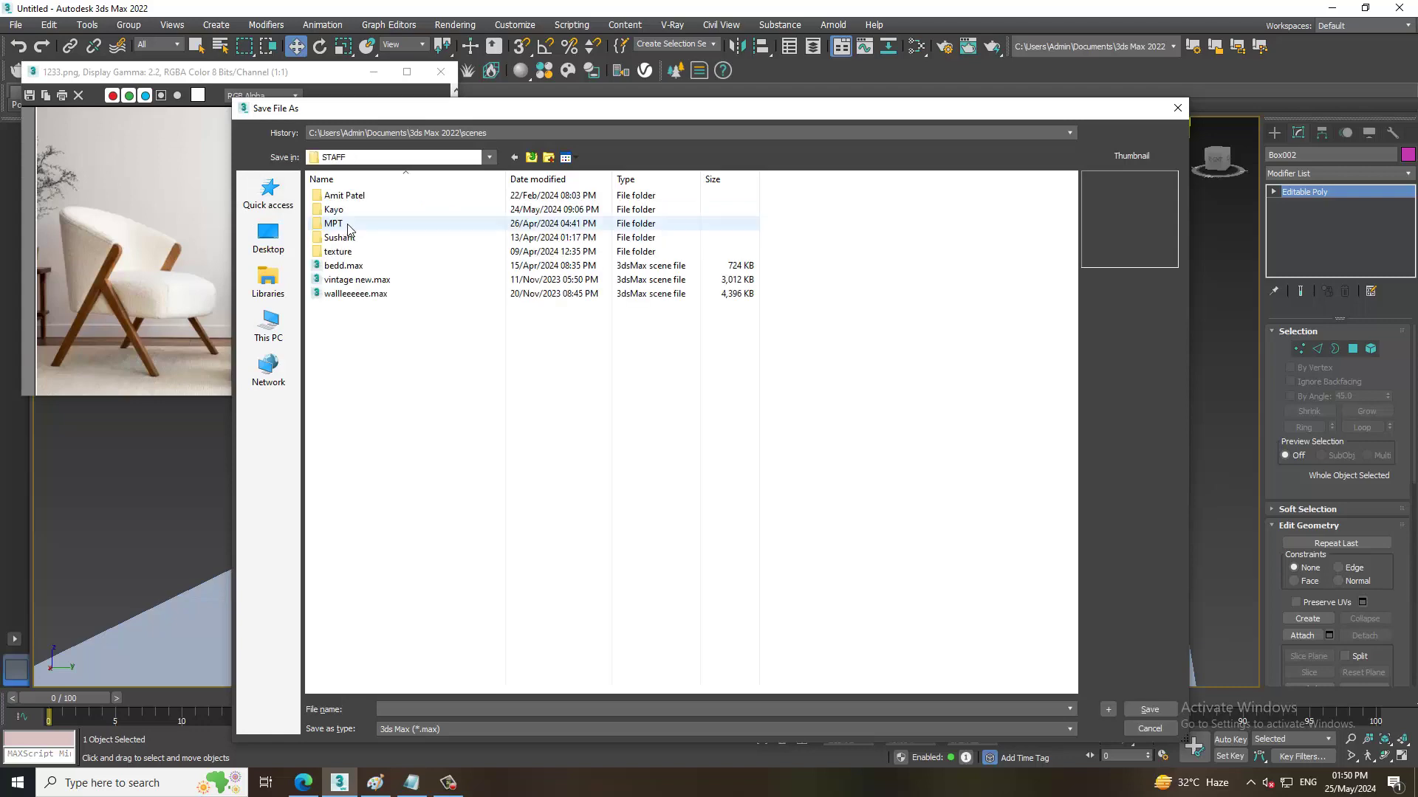
double_click(353, 211)
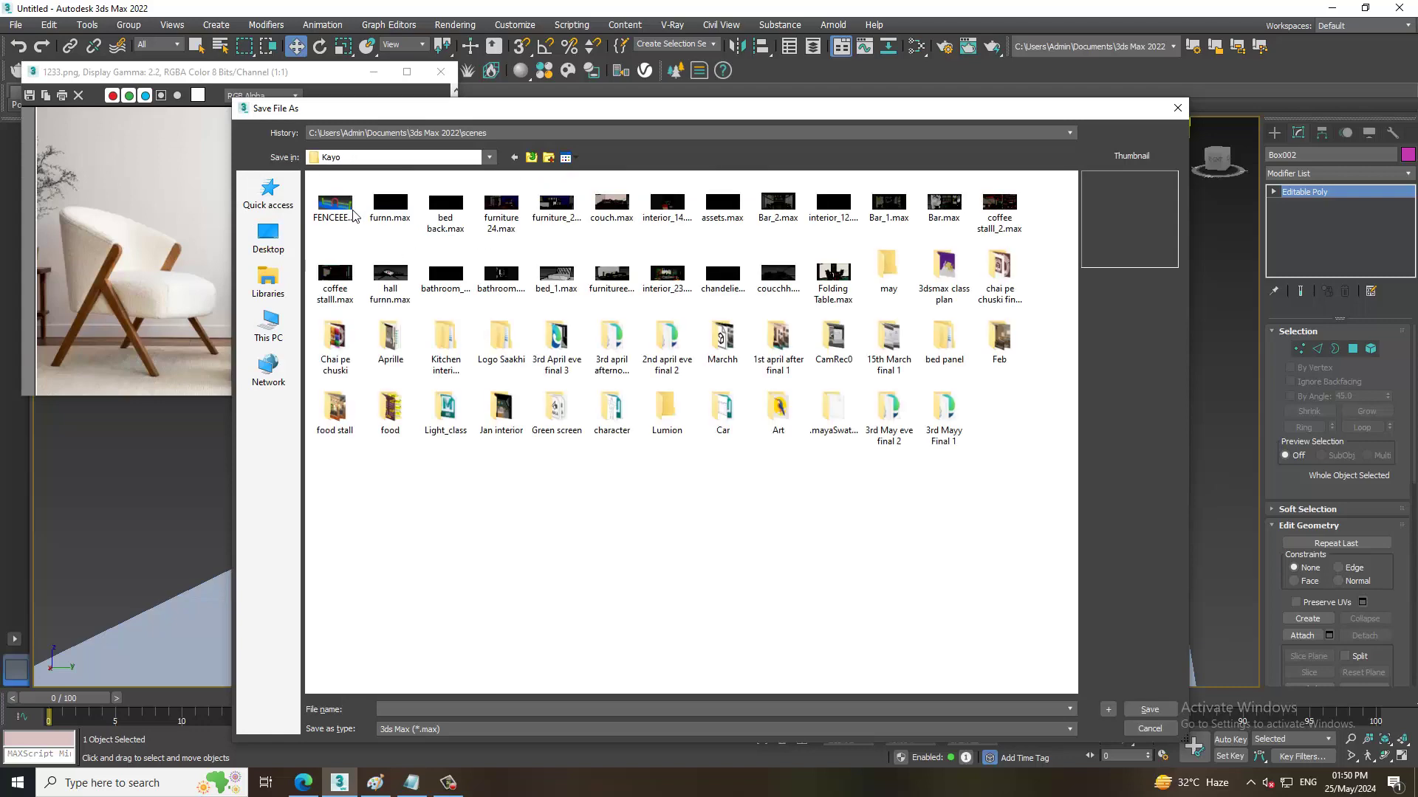
double_click(501, 417)
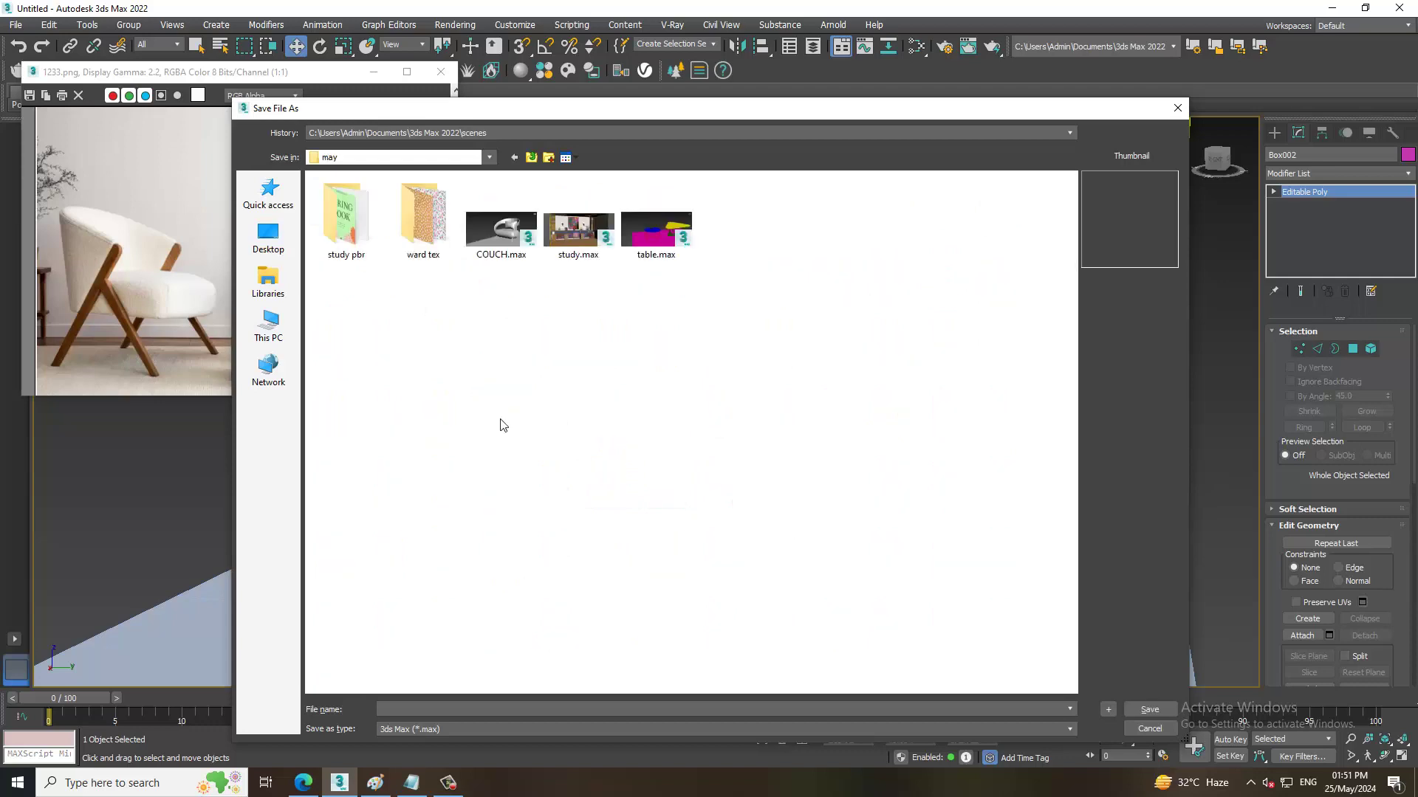
type("f")
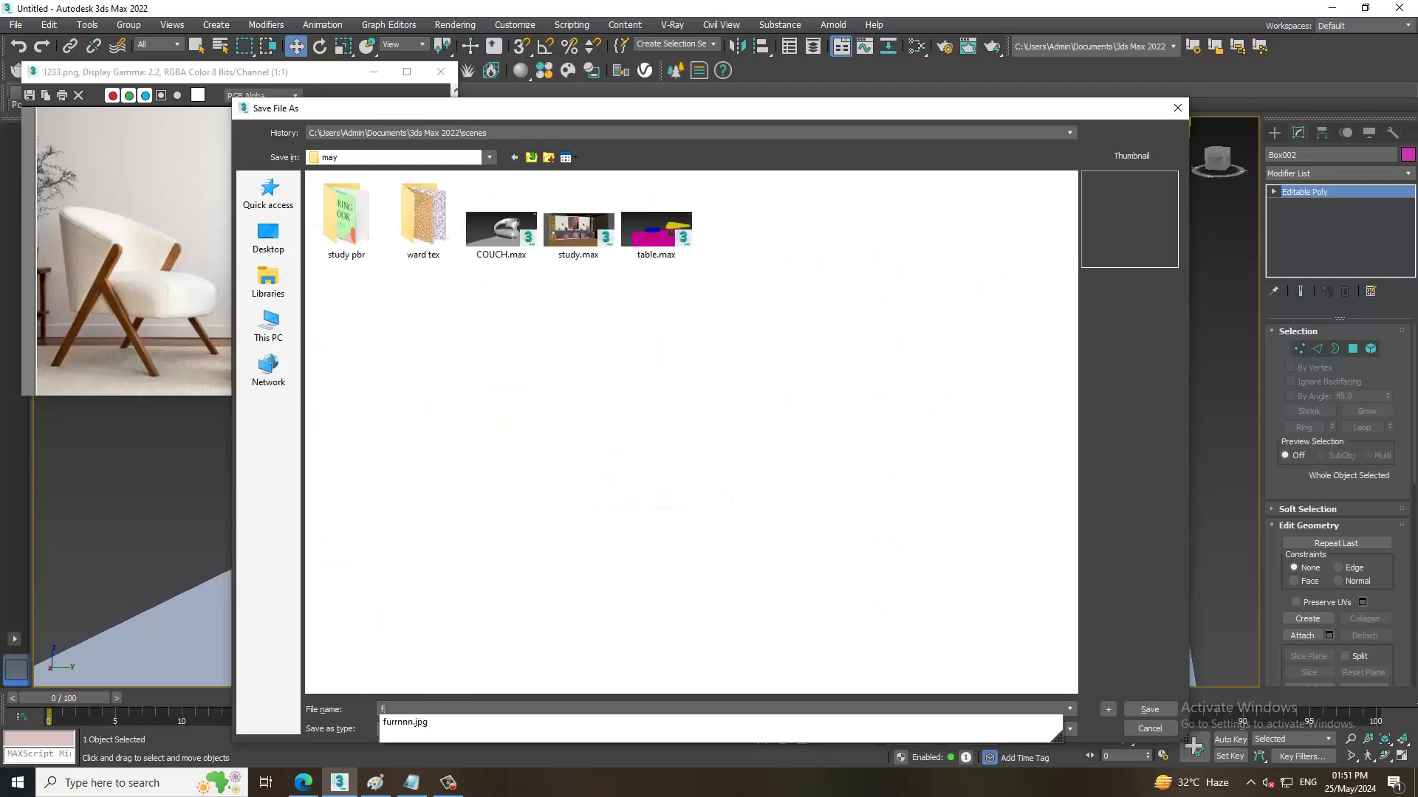
type("urnn")
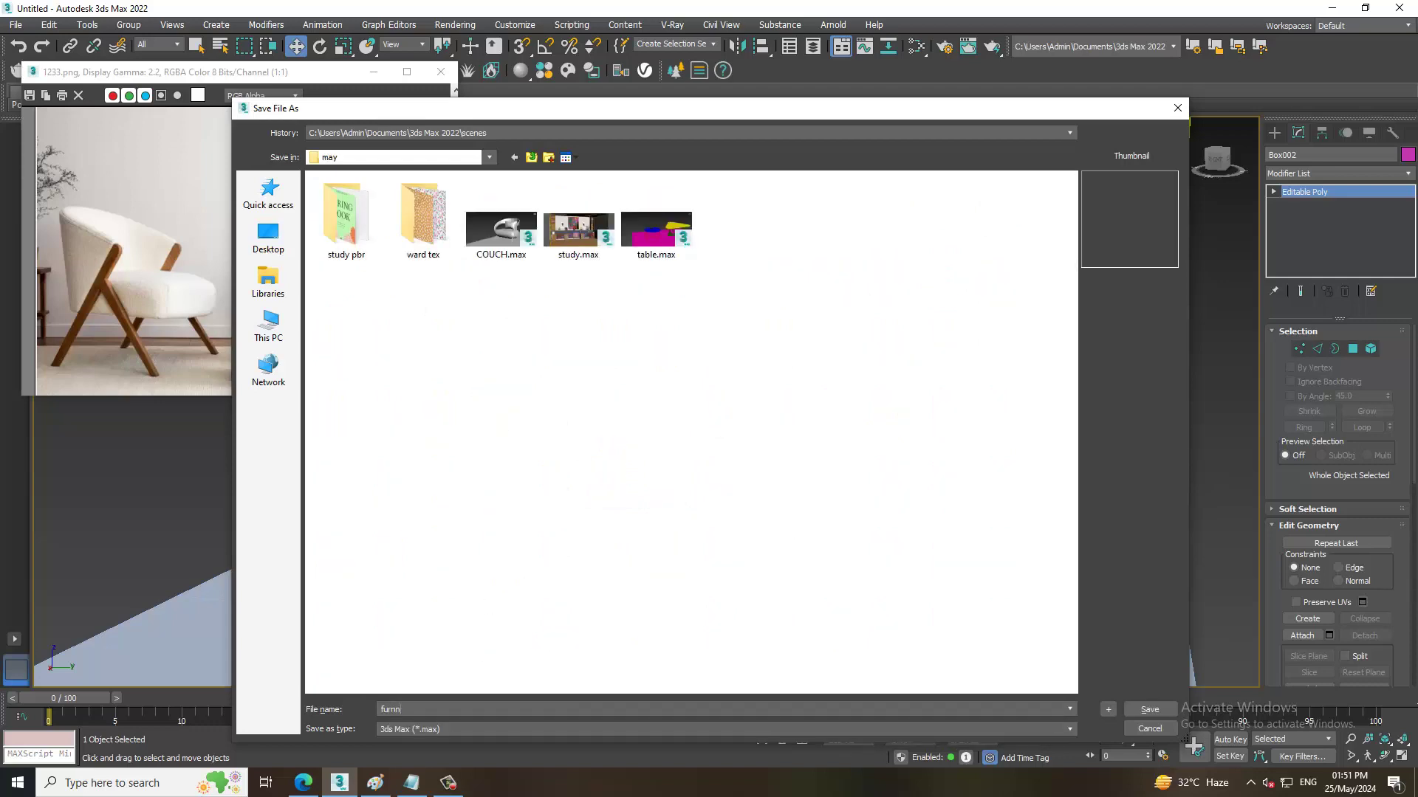
key("Return")
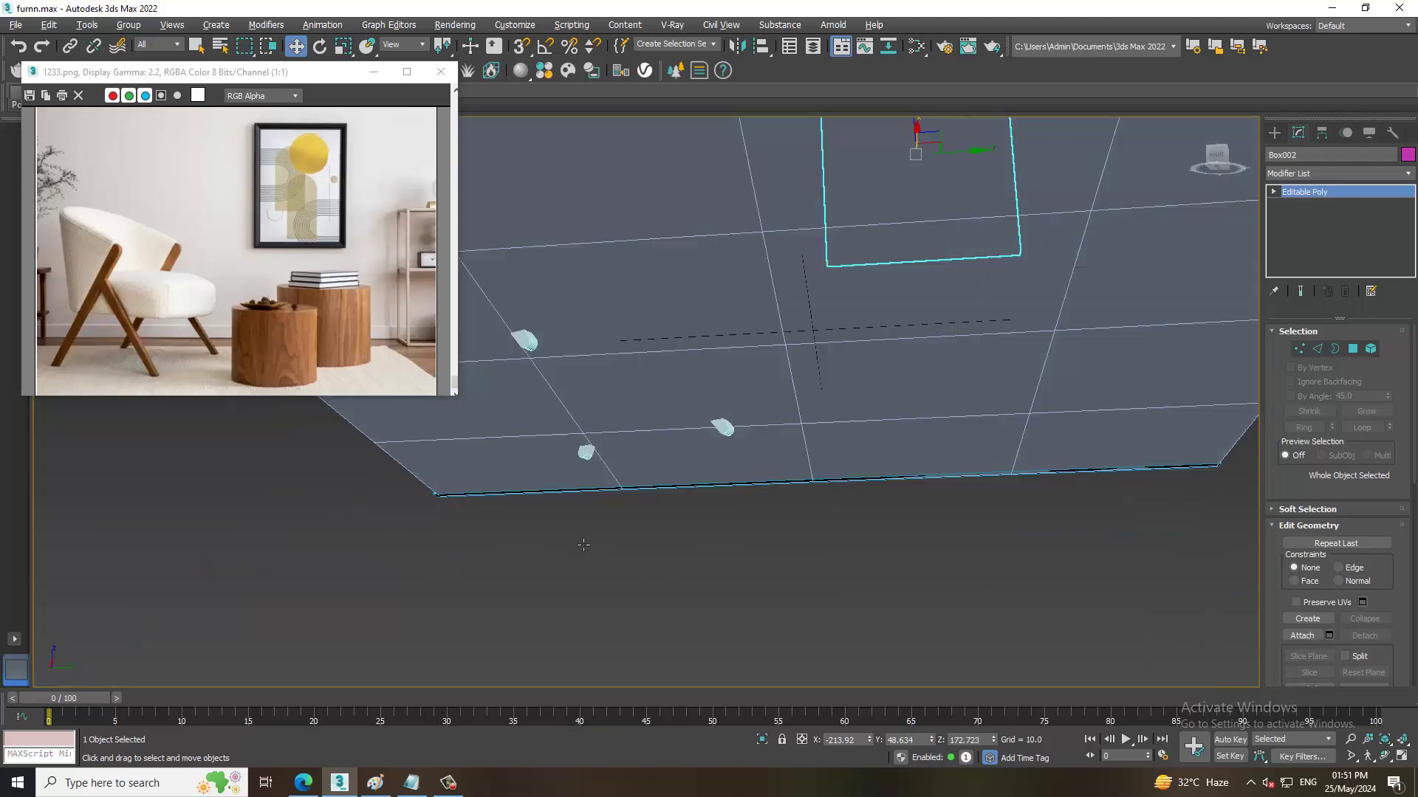
Draw a cylinder on the floor beside the chair (radius 31.223, height 65.191).
mouse_move(566, 582)
middle_mouse_down("alt")
mouse_move(557, 573)
mouse_move(617, 570)
mouse_move(595, 526)
middle_mouse_up("alt")
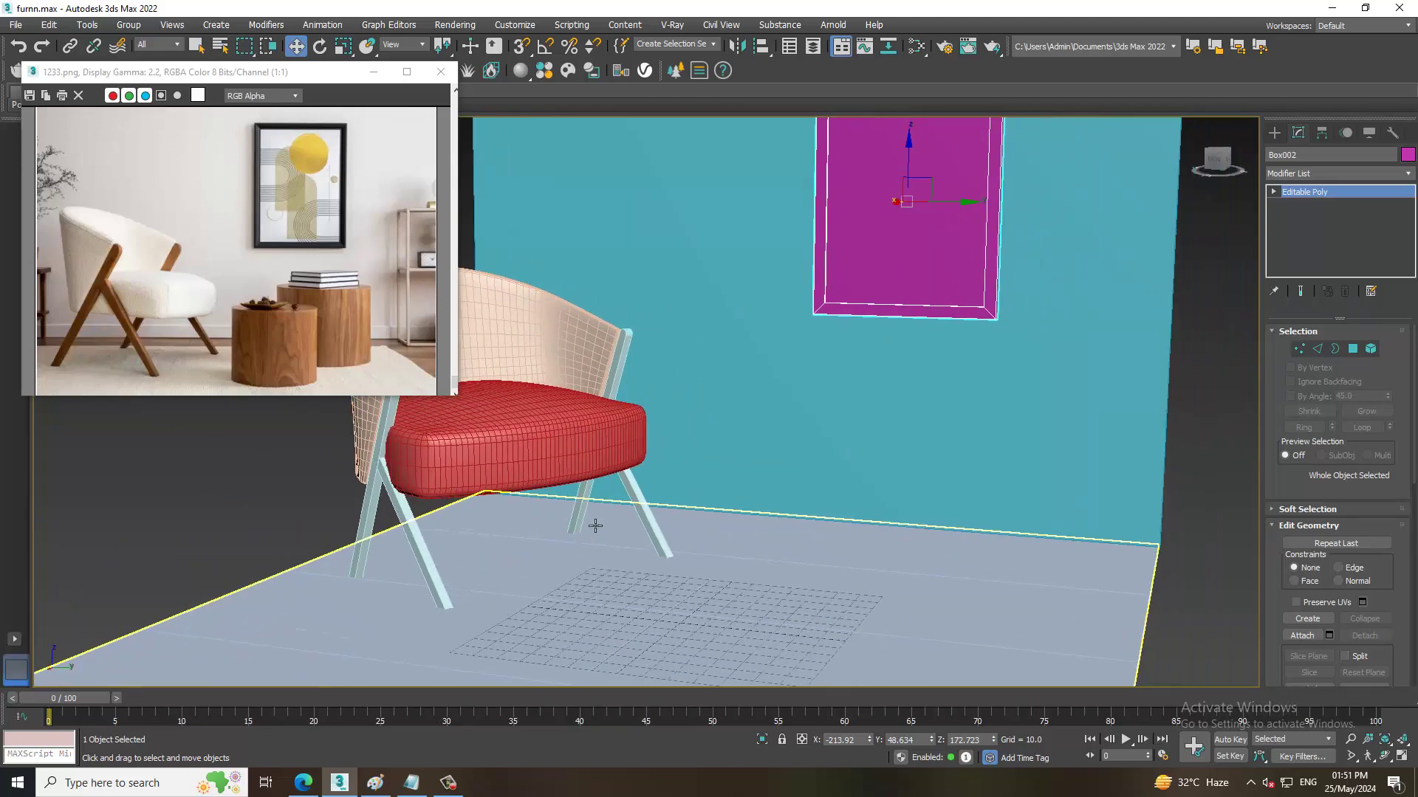
left_click(1273, 134)
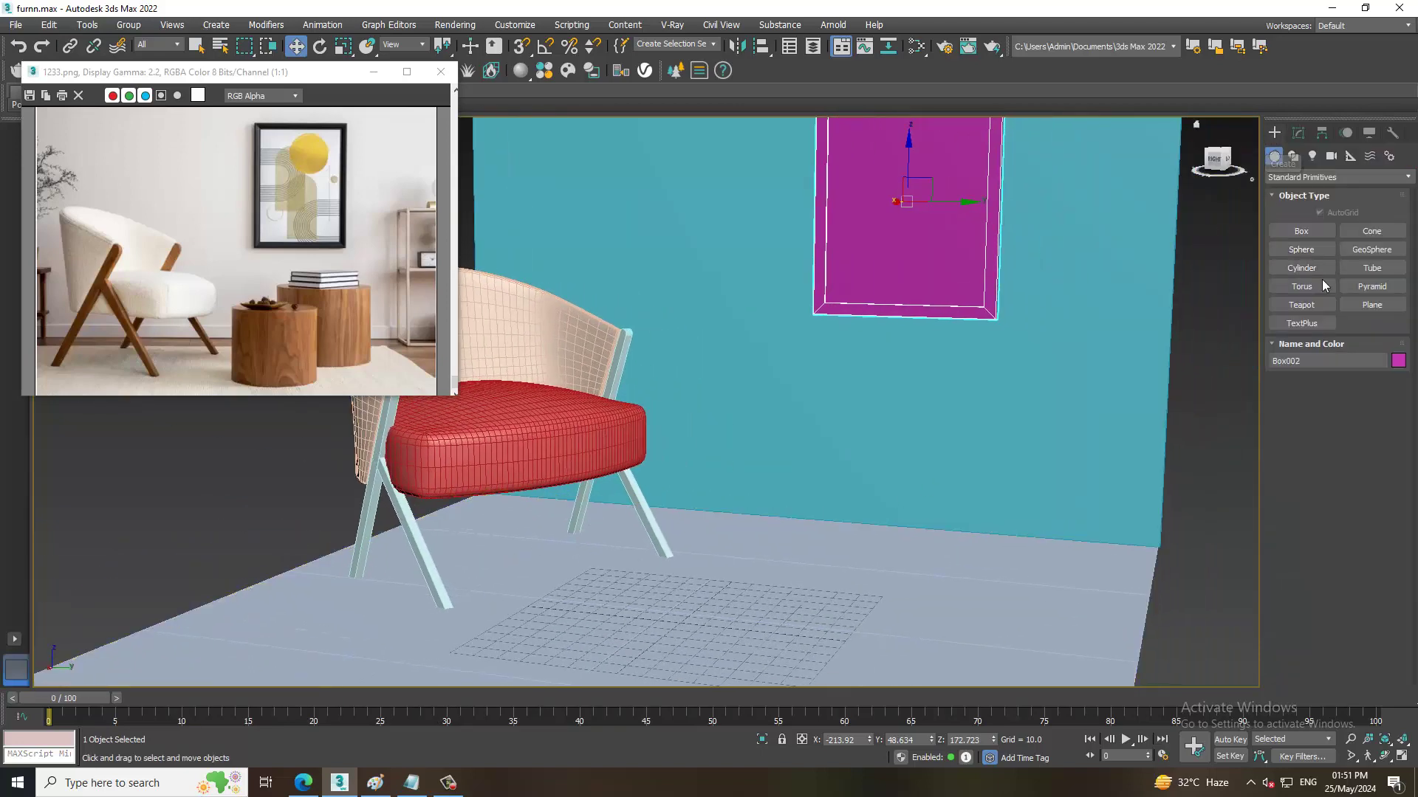
left_click(1301, 267)
middle_click_drag(807, 500, 734, 563, "alt")
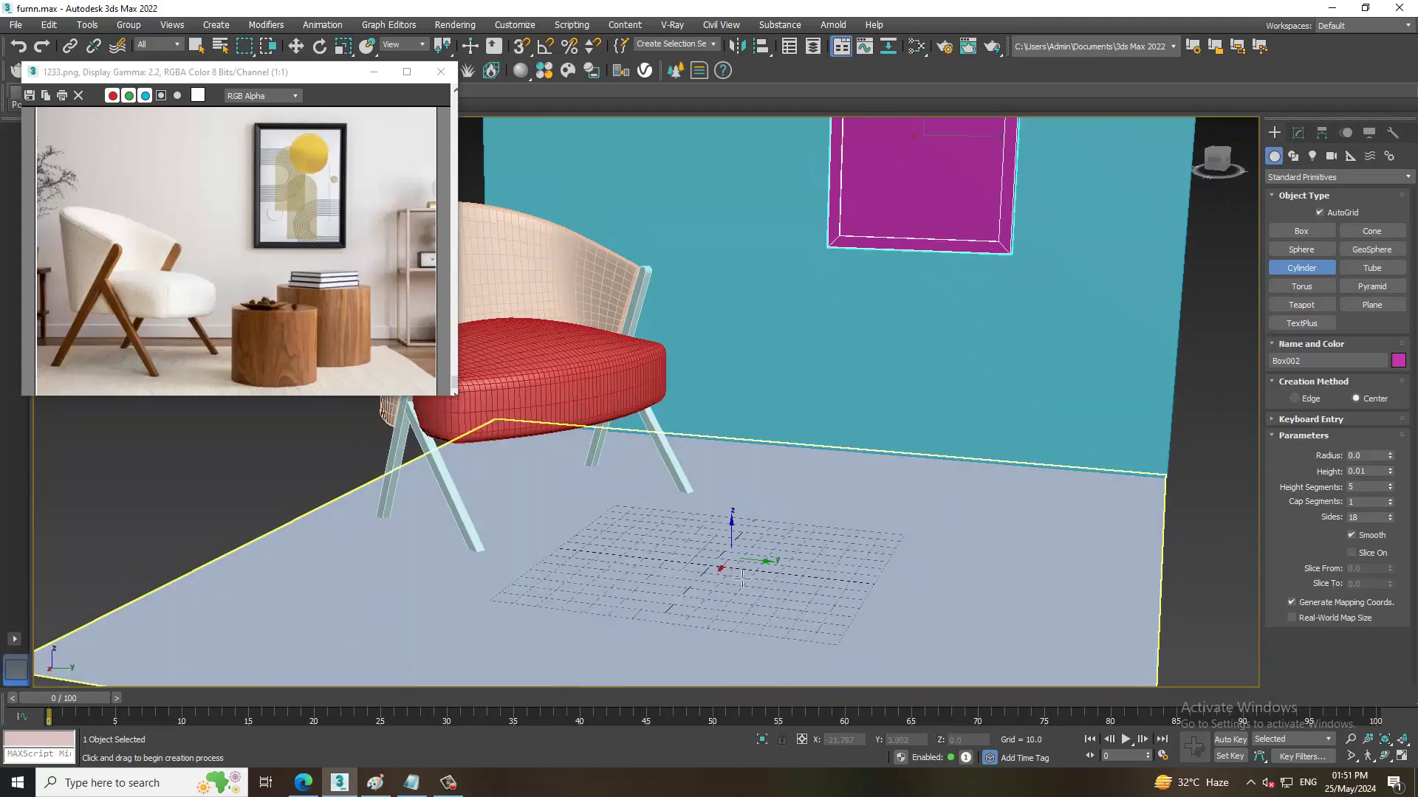
left_click_drag(736, 577, 794, 614)
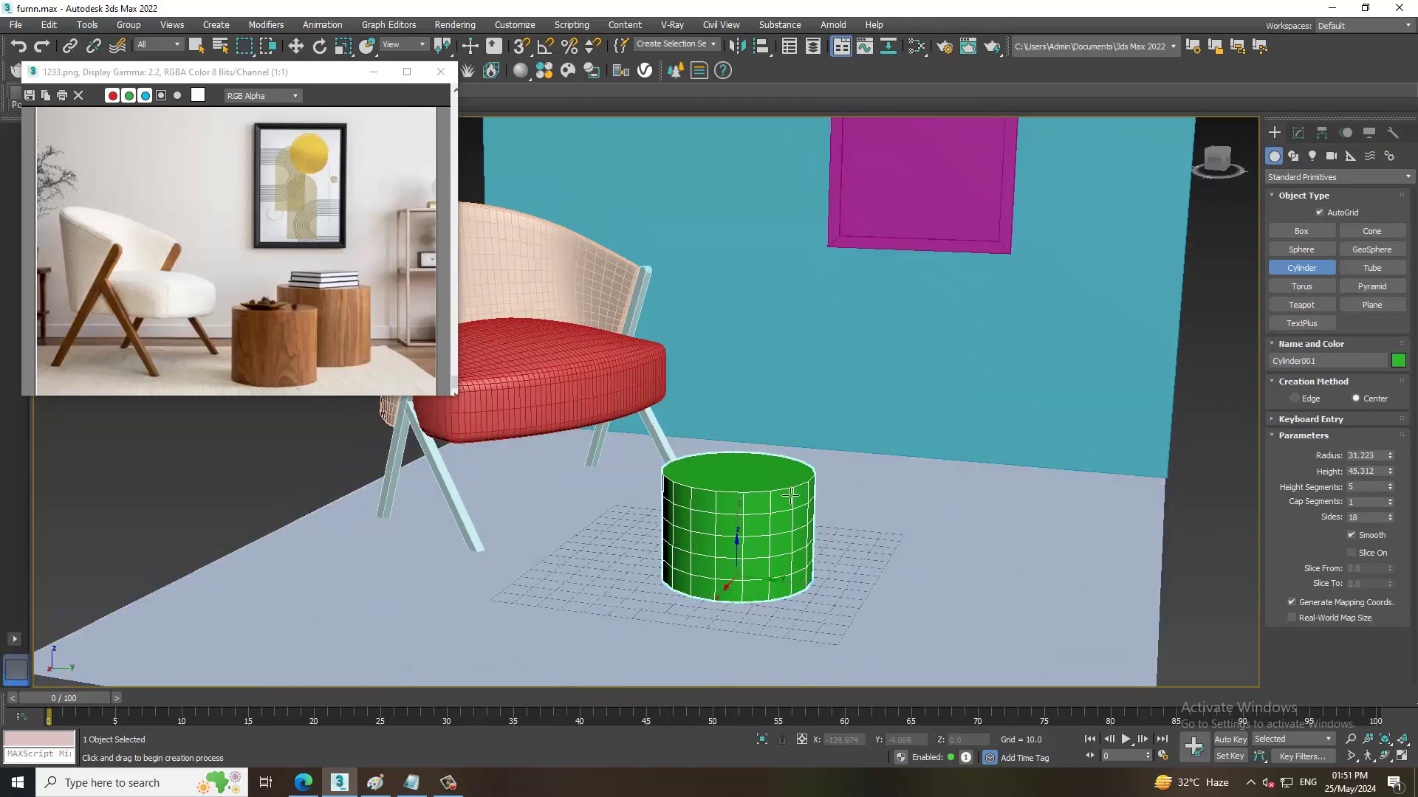
left_click(795, 449)
key("shift+z")
key("w")
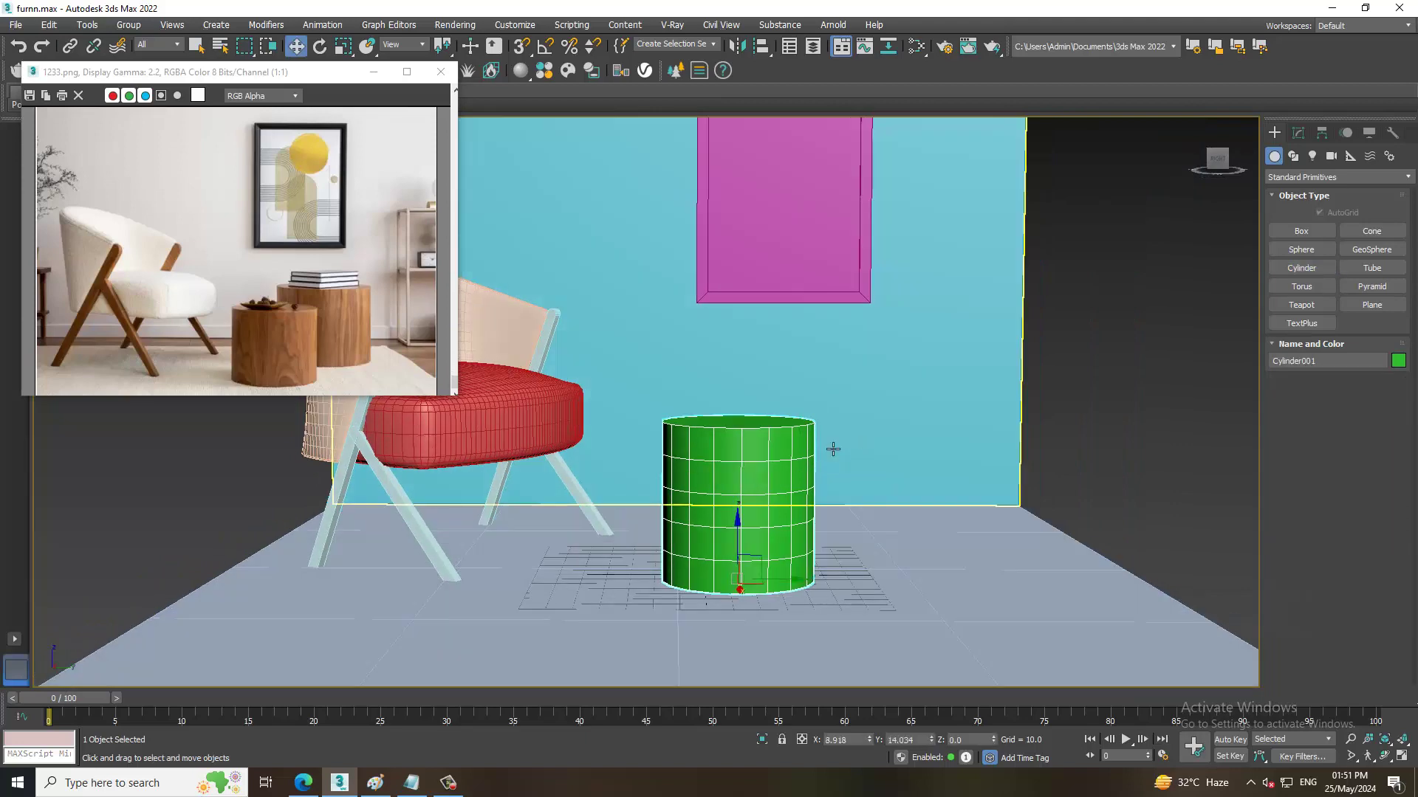
key("shift+z")
scroll(759, 500, "up", 3)
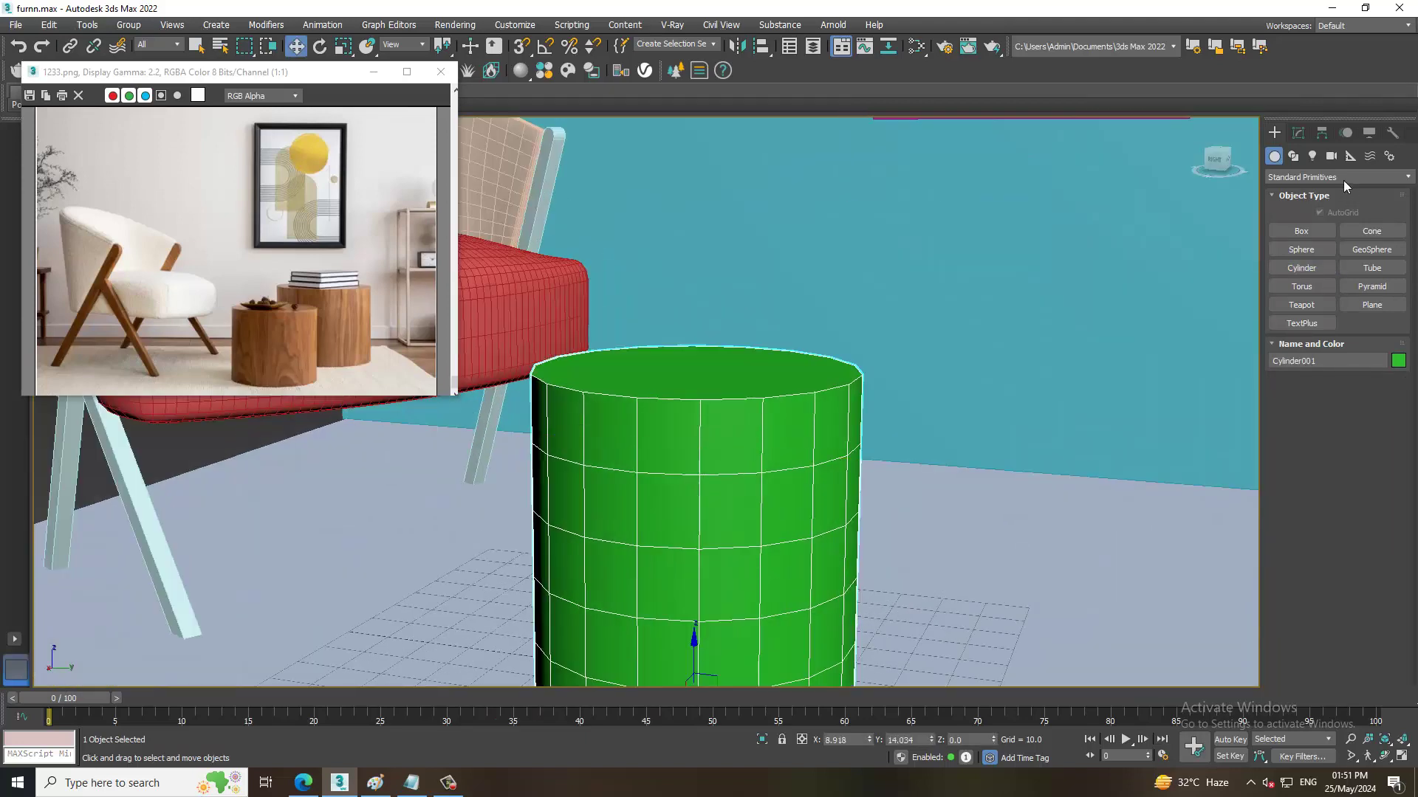
Add more height segments to the cylinder and apply an FFD(box) 4x4x4 modifier.
left_click(1299, 133)
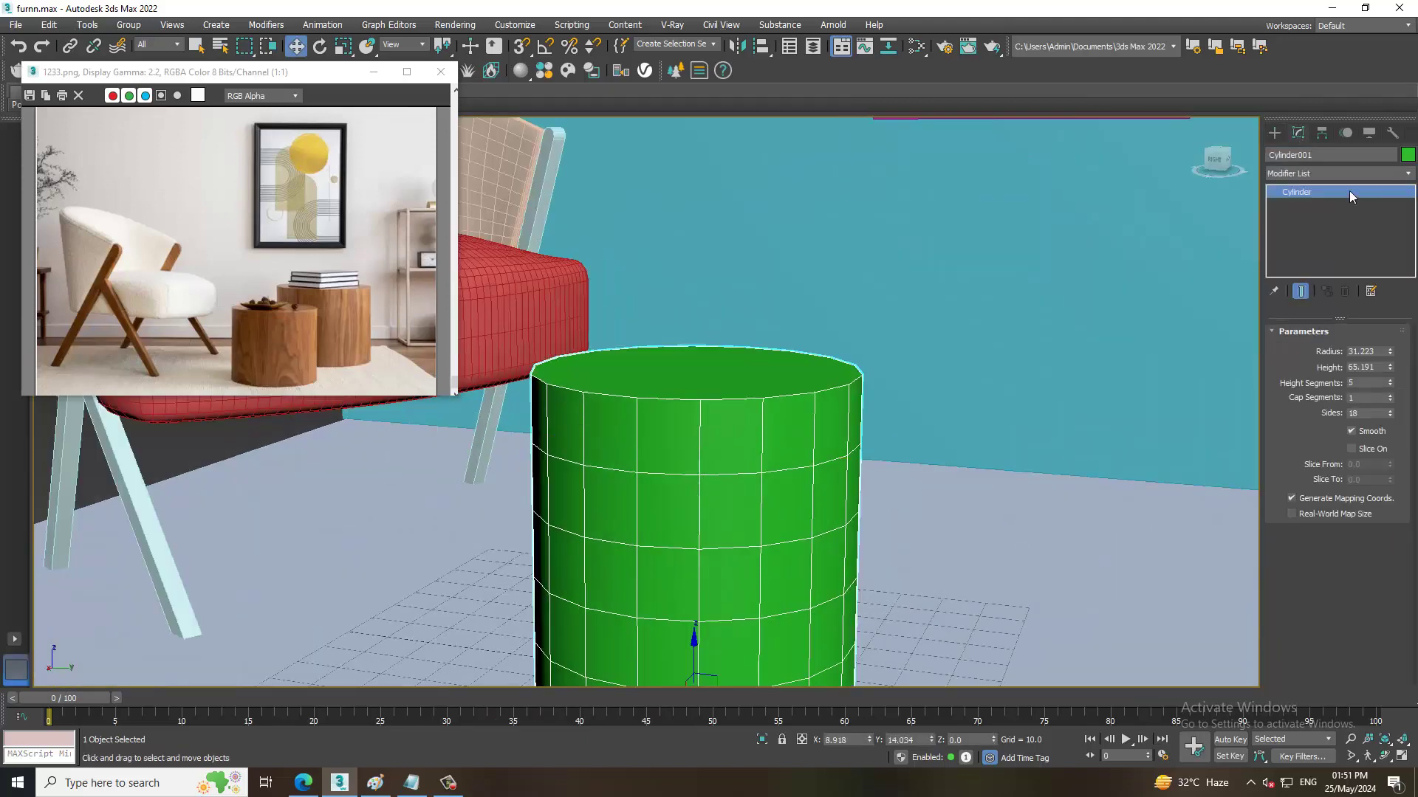
right_click(788, 421)
mouse_move(848, 573)
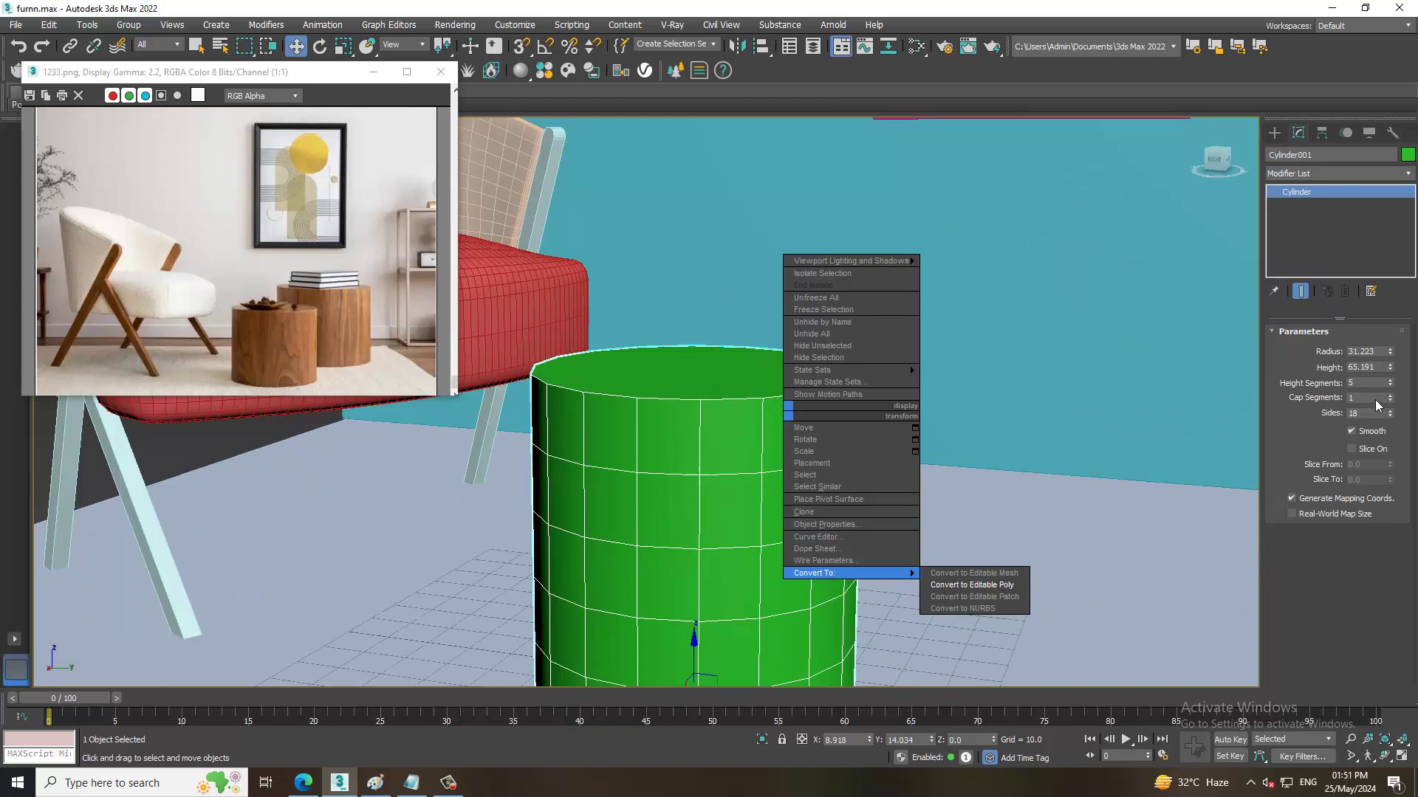
left_click_drag(1392, 382, 1391, 391)
left_click(1333, 173)
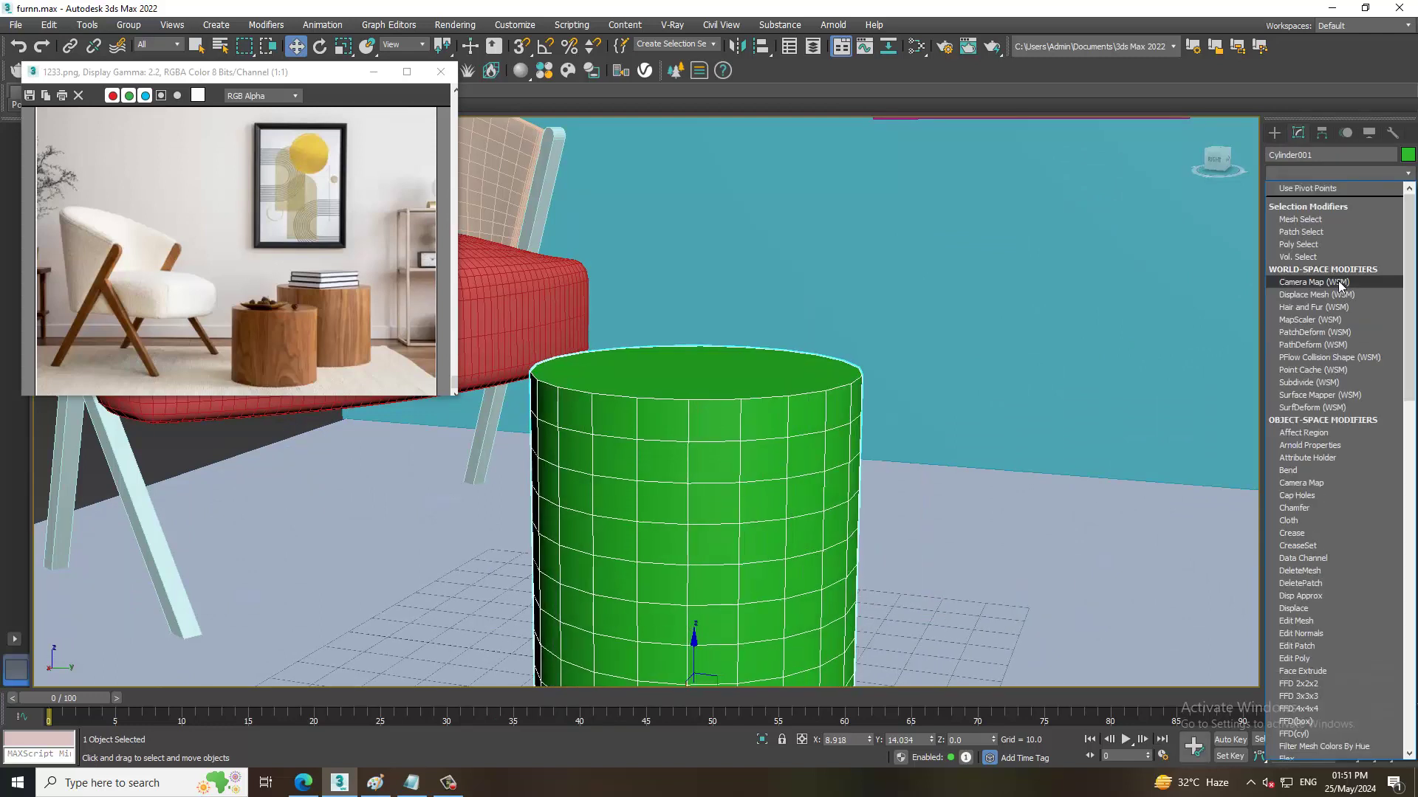
scroll(1338, 280, "down", 10)
left_click(1303, 226)
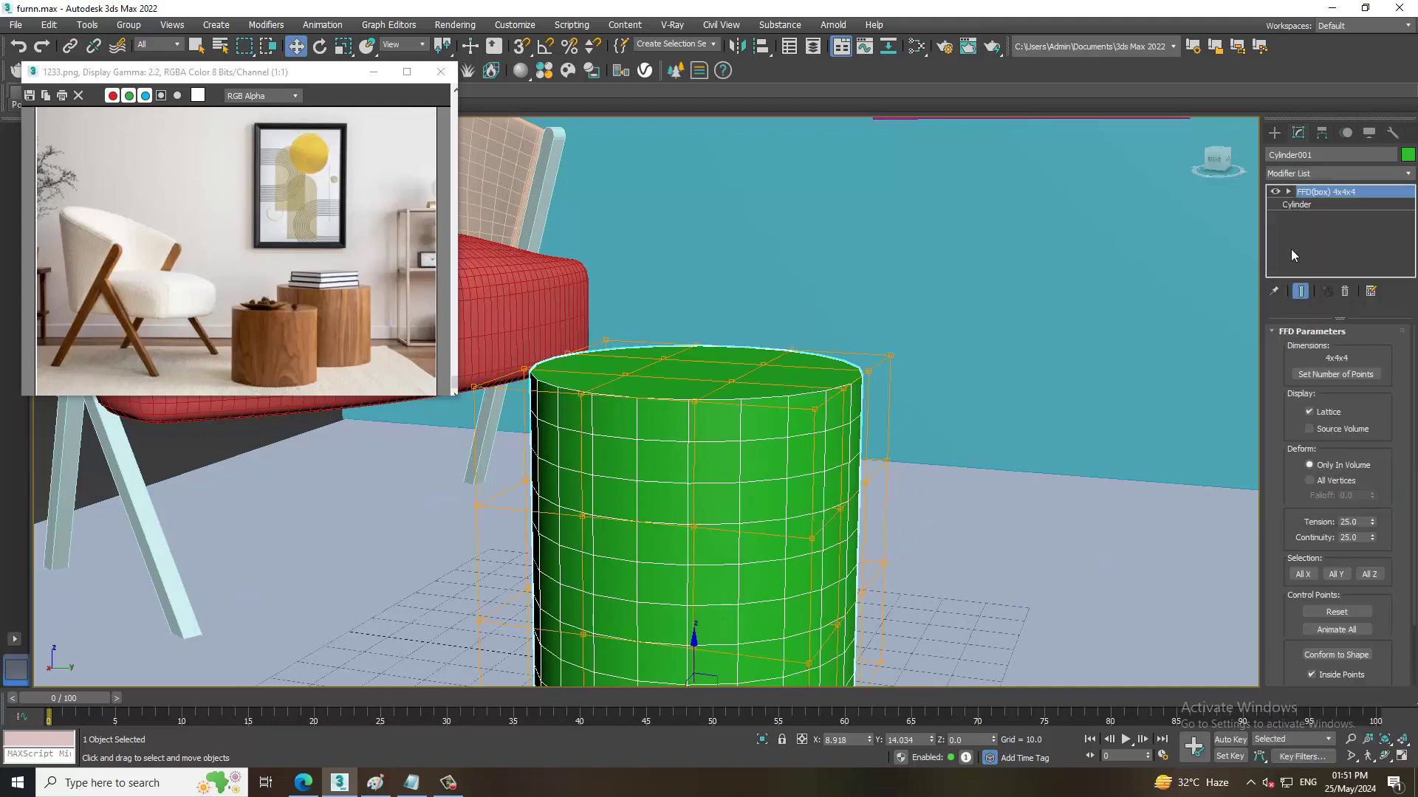
In the Front wireframe view, move the inner lattice control points to reshape the cylinder.
key("alt+w")
key("alt+w")
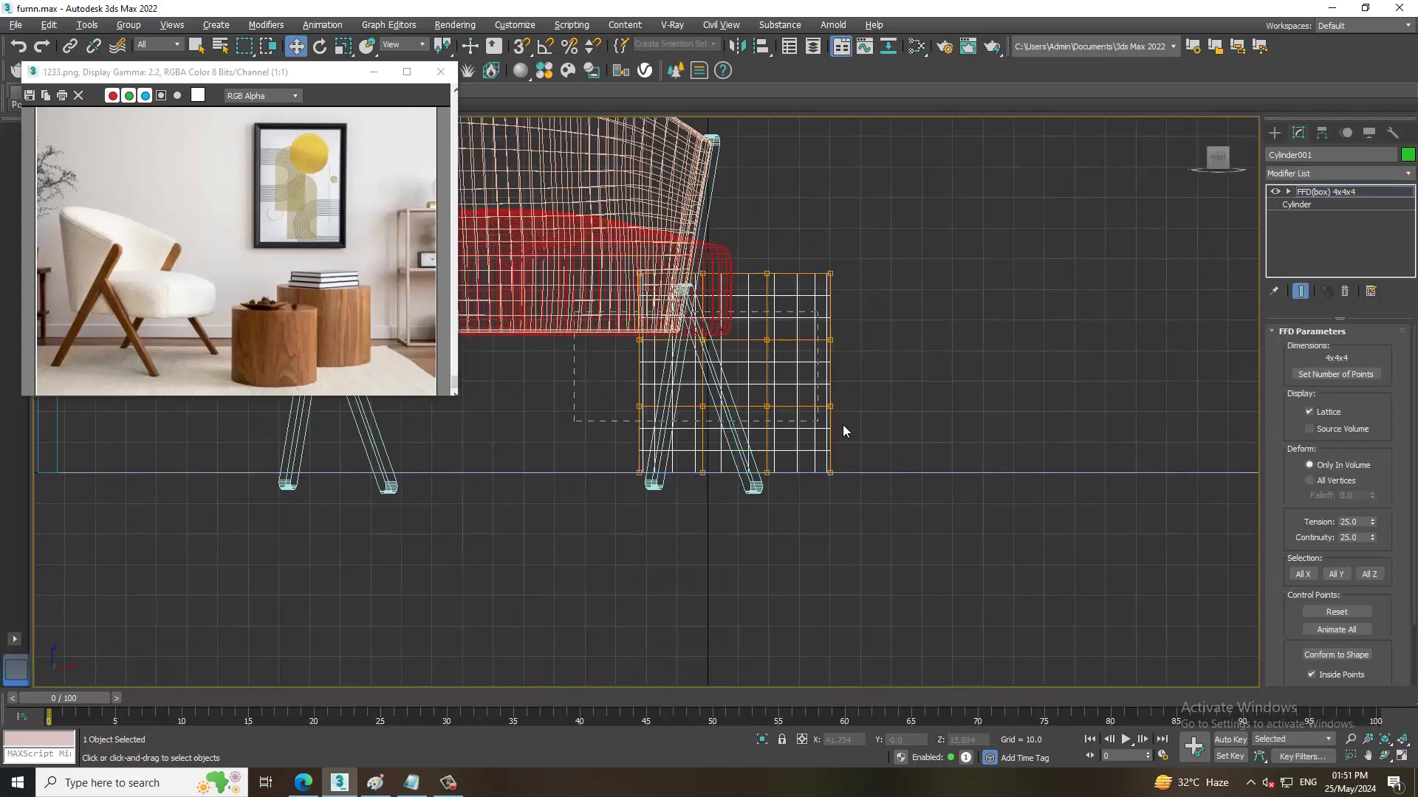
left_click_drag(574, 310, 843, 425)
key("r")
key("w")
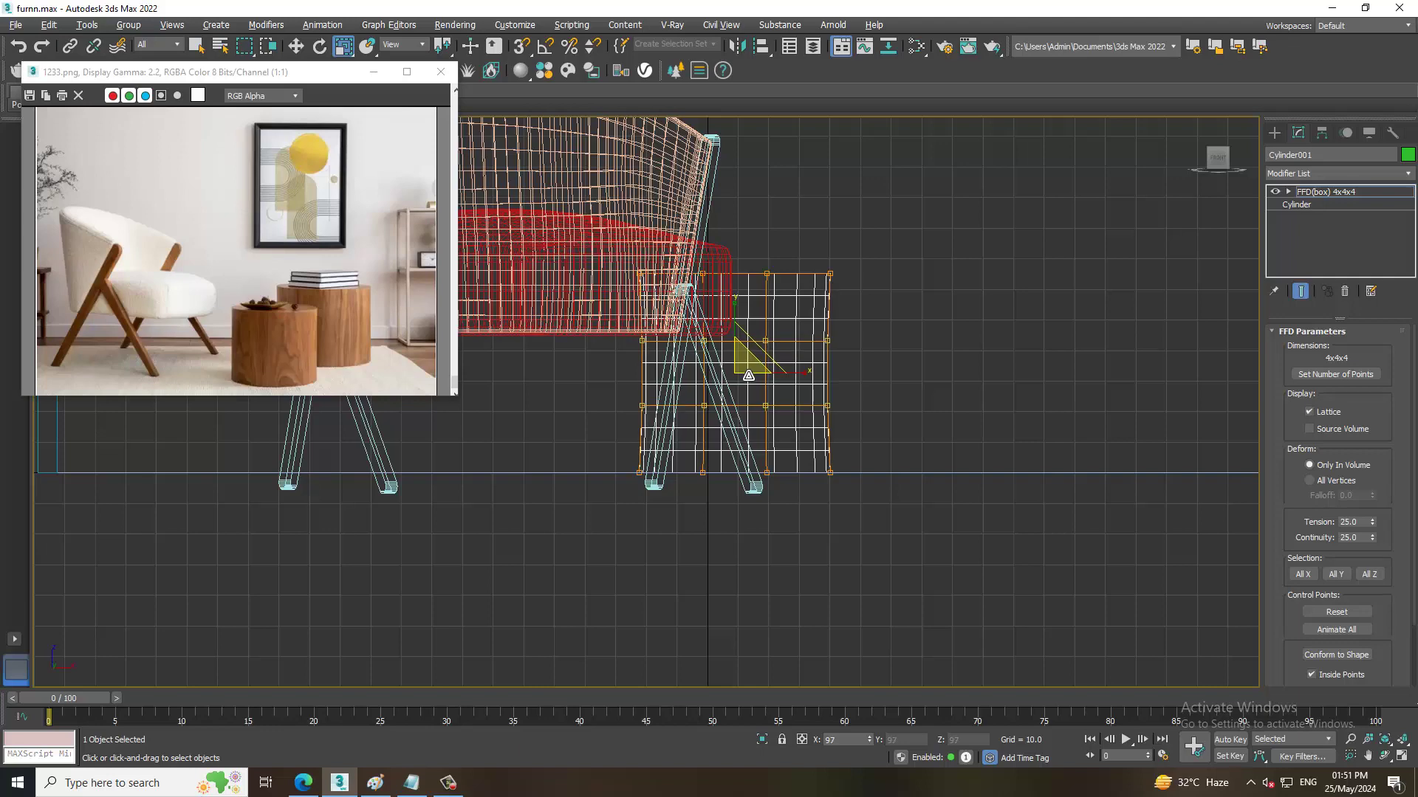
left_click_drag(634, 325, 683, 345)
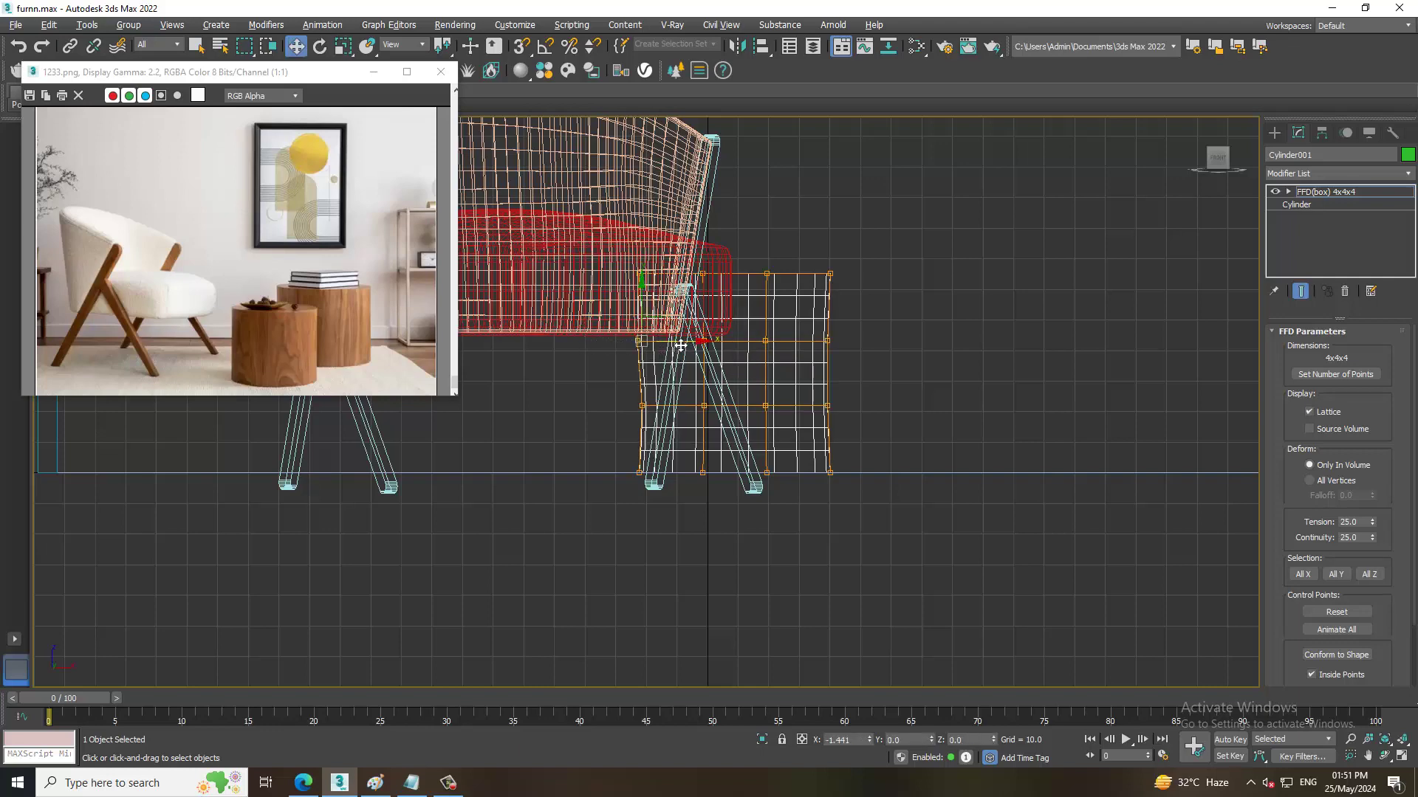
key("alt+w")
key("alt+w")
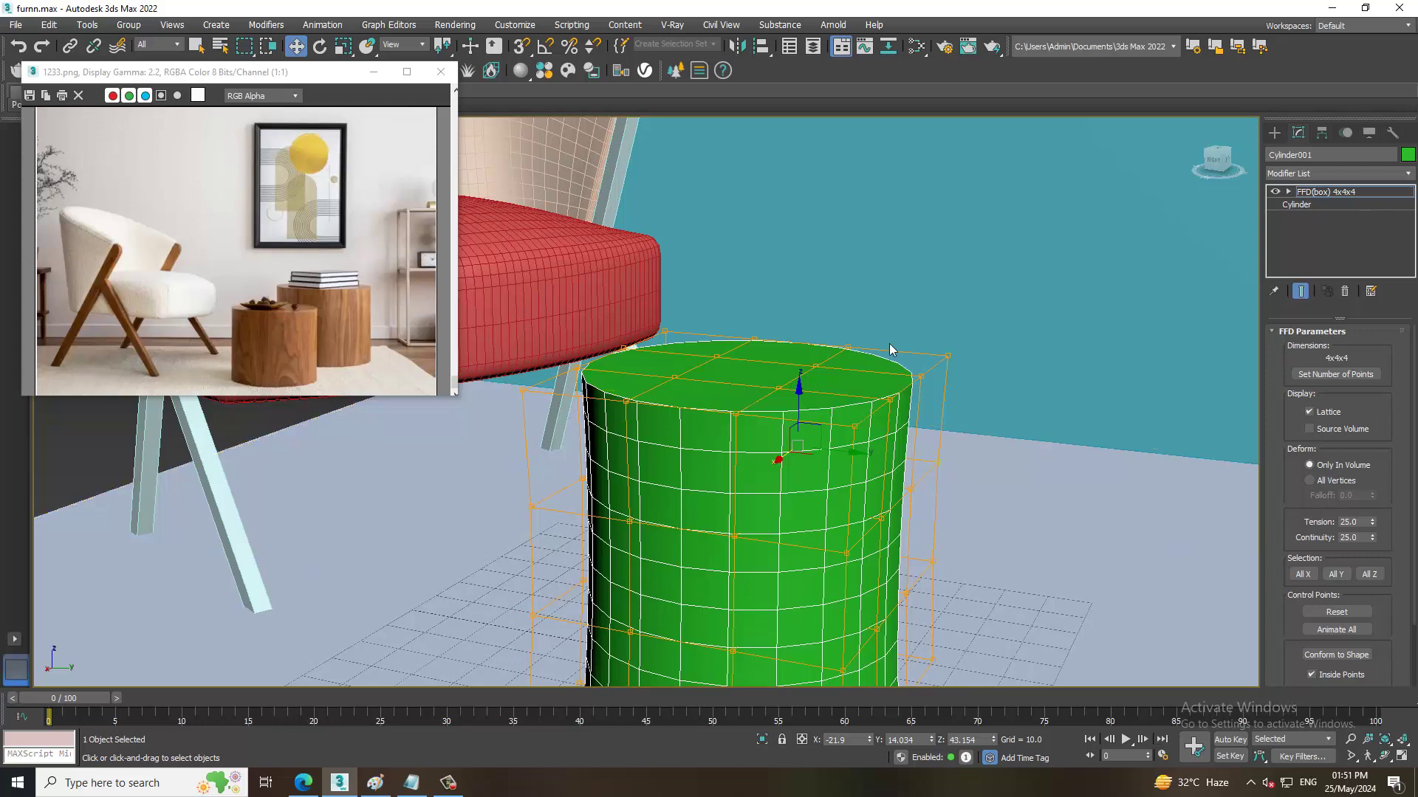
Convert the cylinder to Editable Poly and select its top rim edge loop.
right_click(749, 444)
left_click(947, 623)
scroll(883, 526, "up", 3)
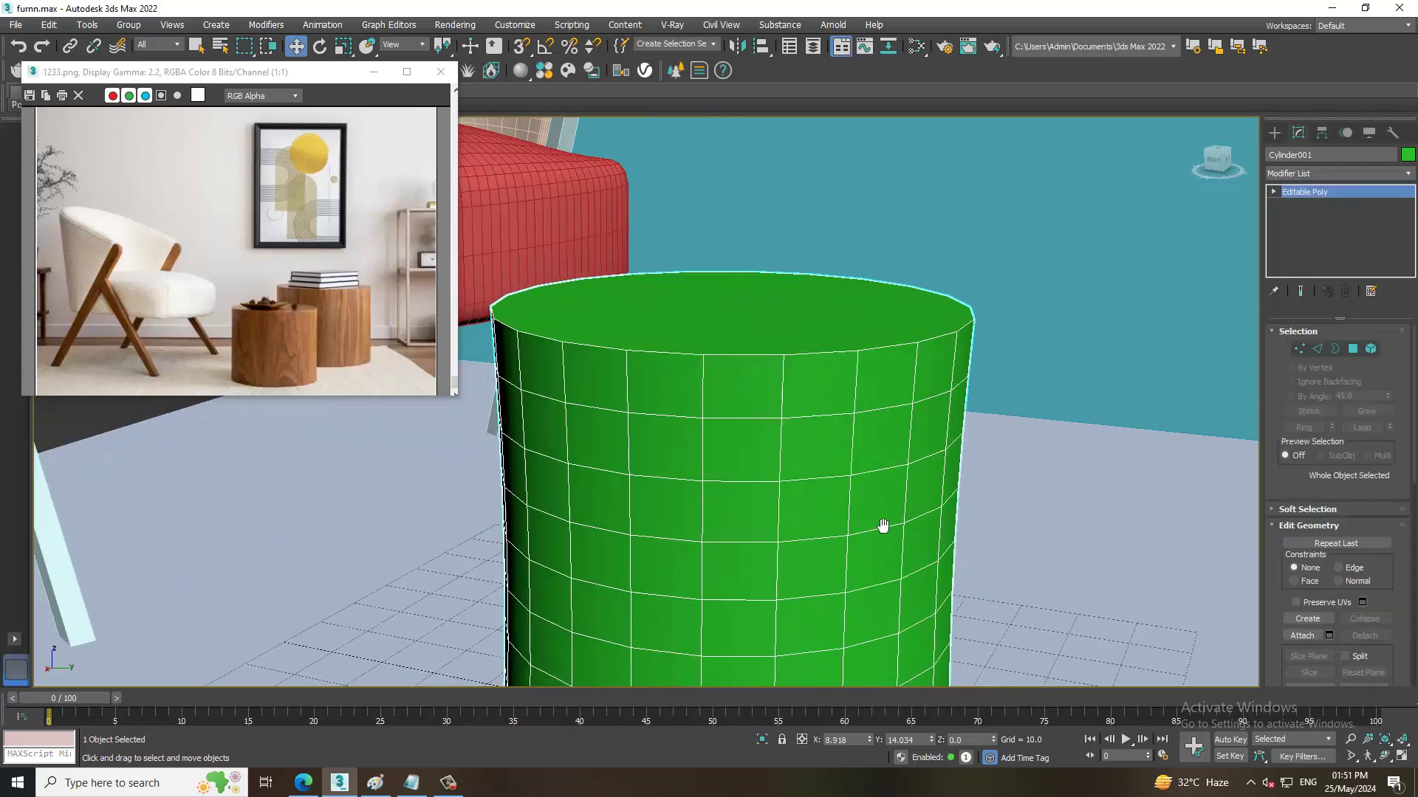
scroll(883, 526, "down", 3)
key("2")
left_click(810, 412)
left_click(918, 364)
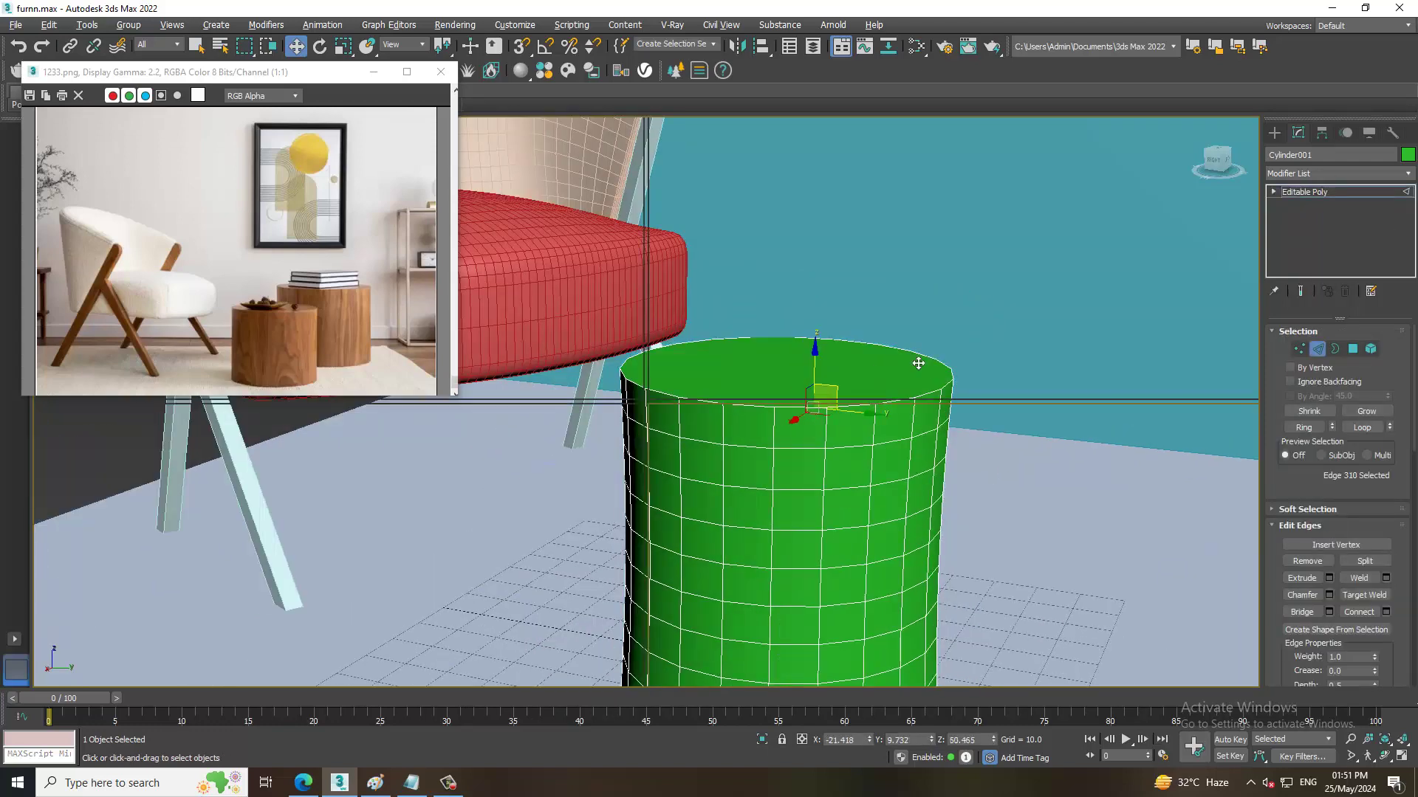
key("alt+w")
key("alt+w")
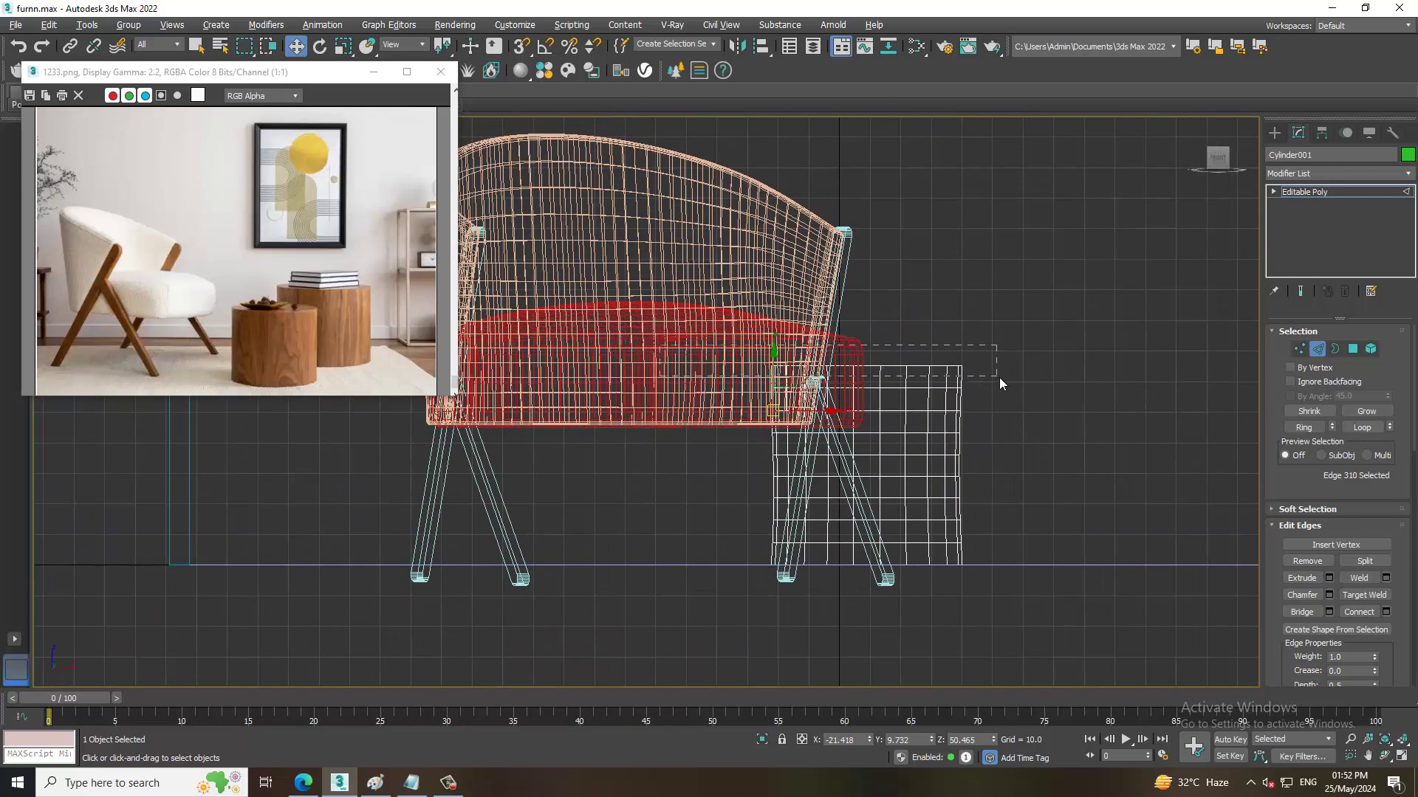
double_click(952, 367)
left_click_drag(1160, 389, 1159, 384, "alt")
key("alt+w")
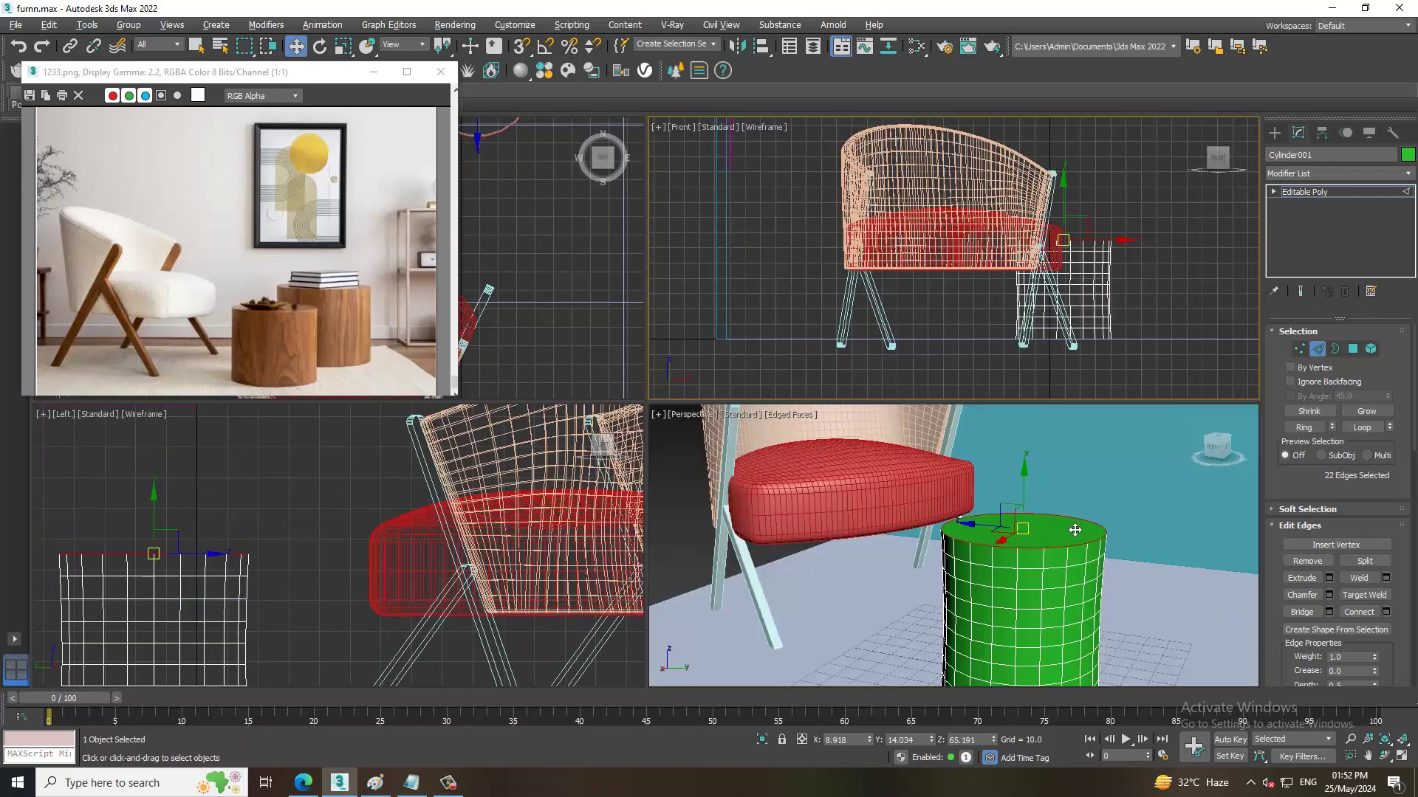
key("alt+w")
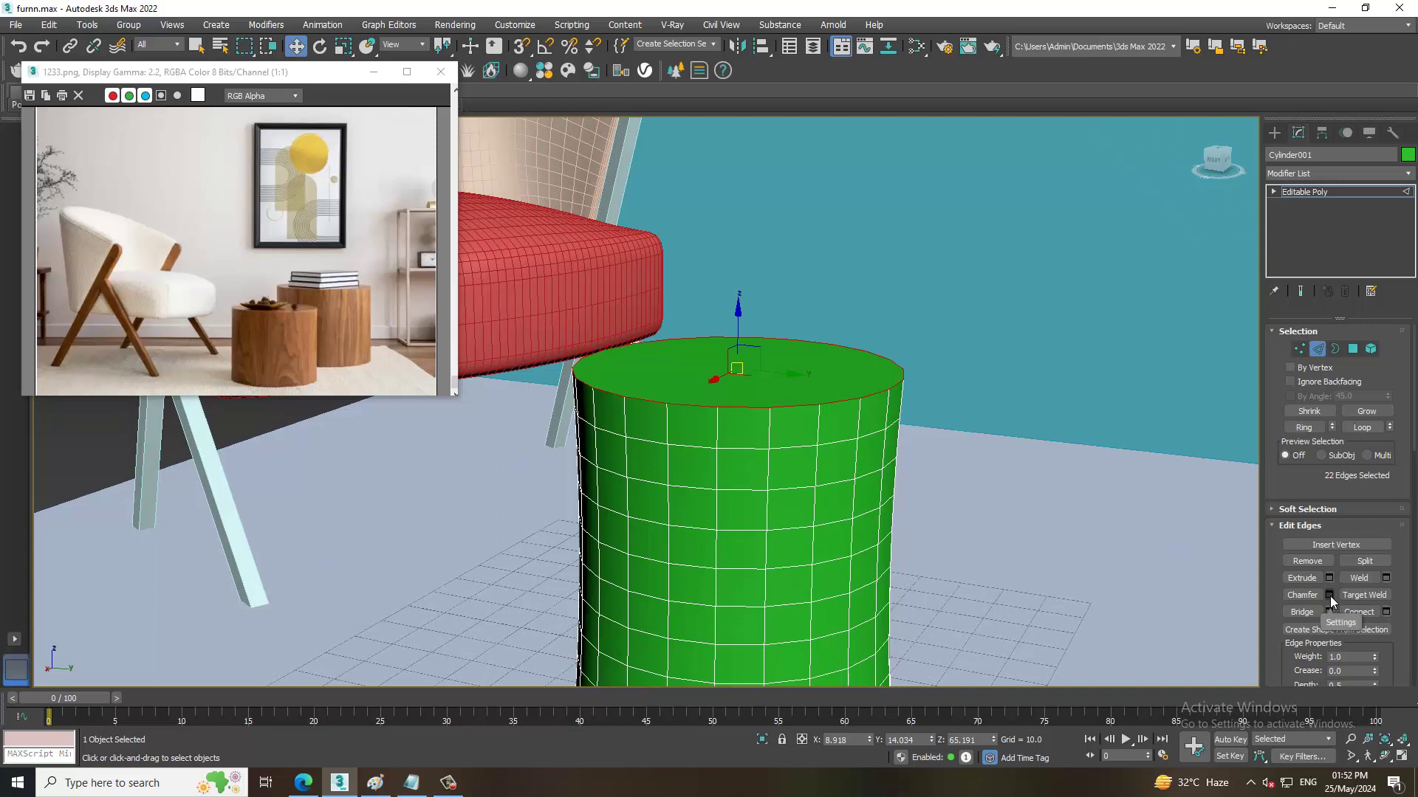
Chamfer the top rim by 1.199 with 2 segments, then exit Edge mode.
left_click(1331, 596)
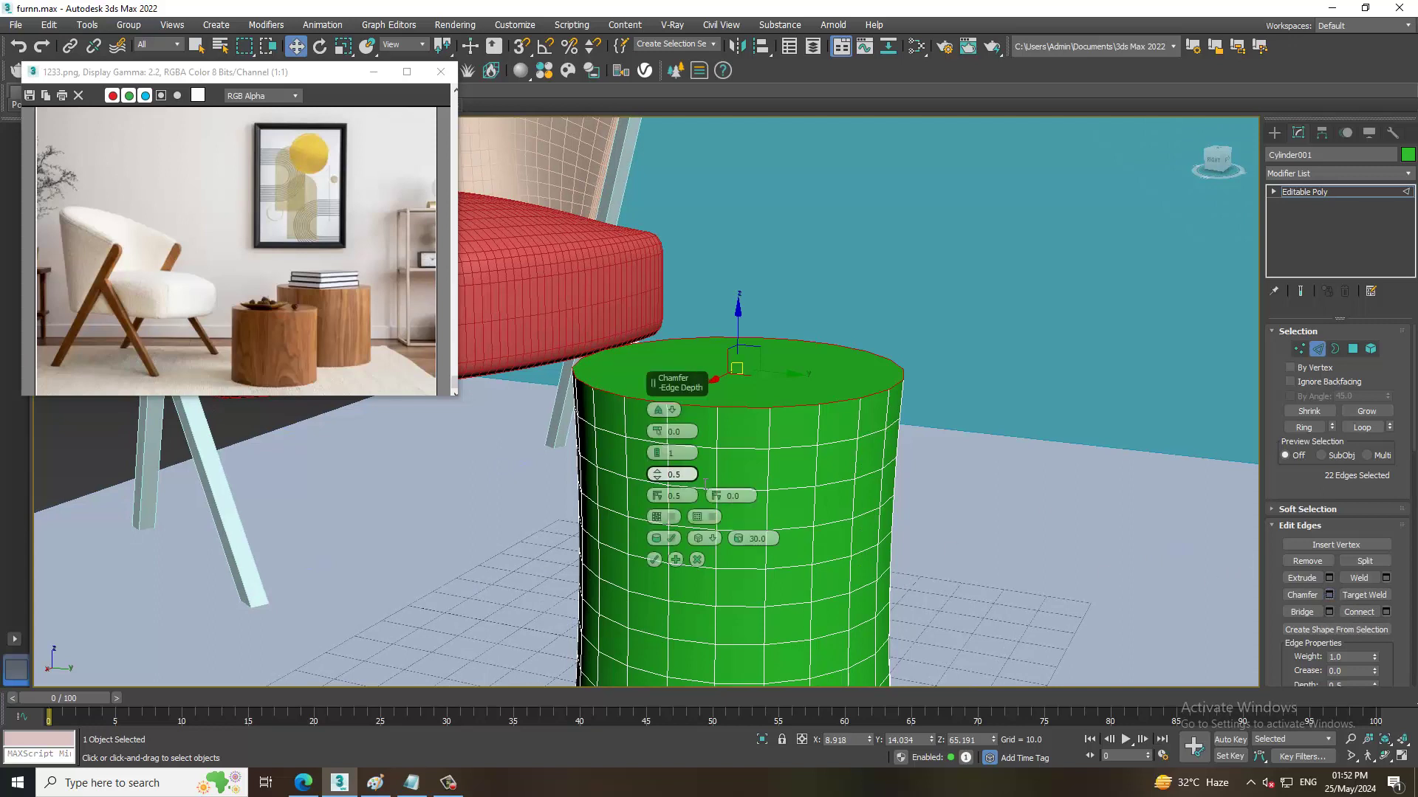
left_click_drag(657, 432, 667, 454)
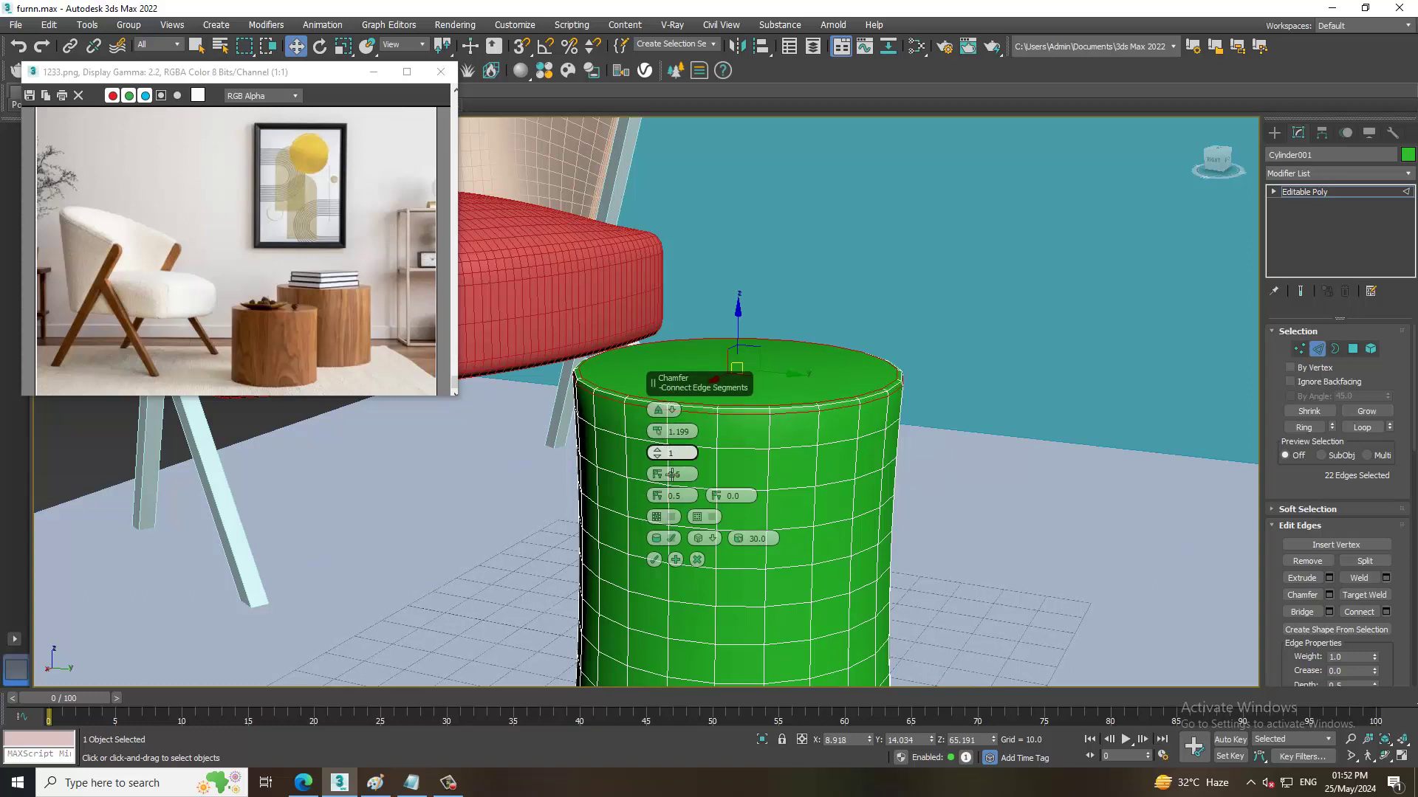
left_click_drag(661, 455, 661, 449)
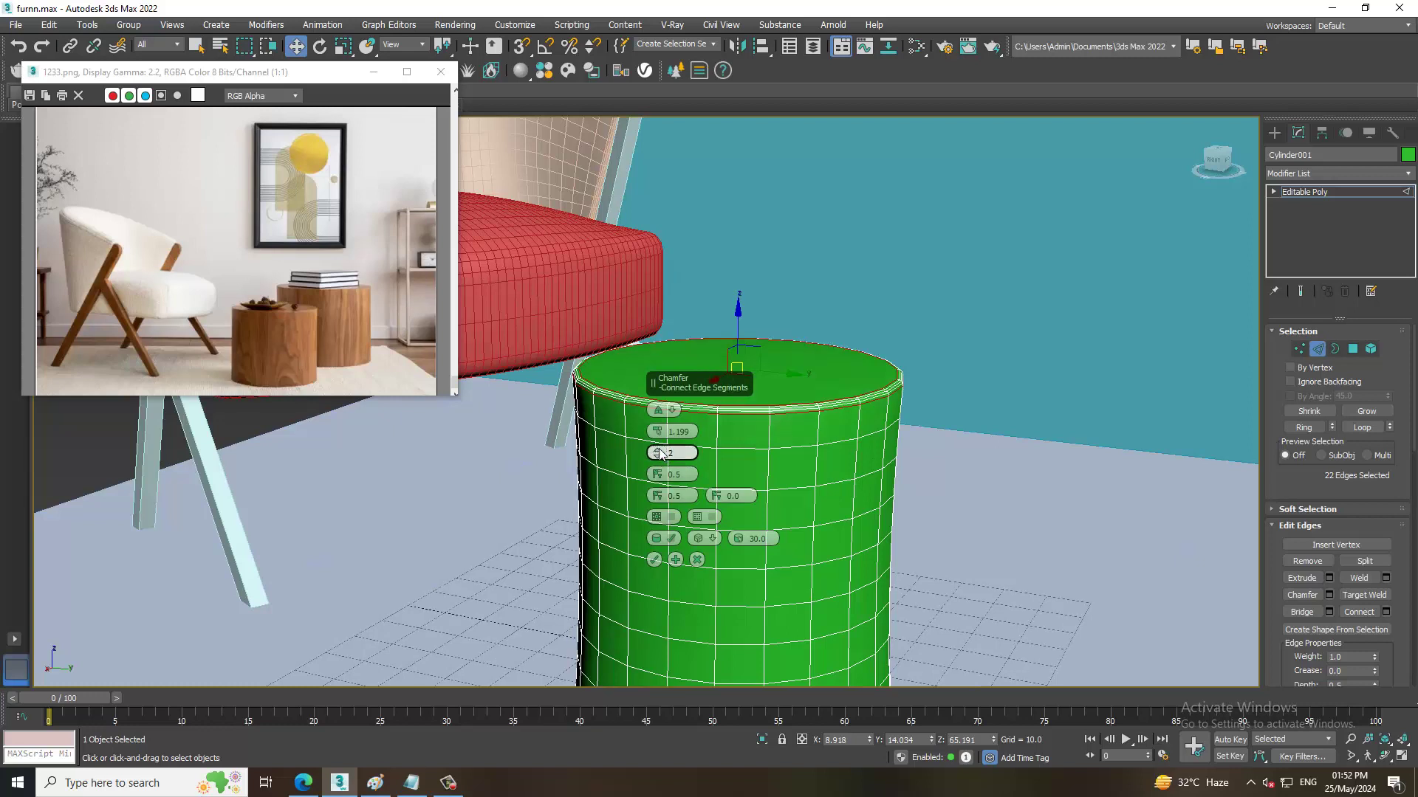
left_click(654, 560)
left_click(1048, 260)
left_click(1346, 192)
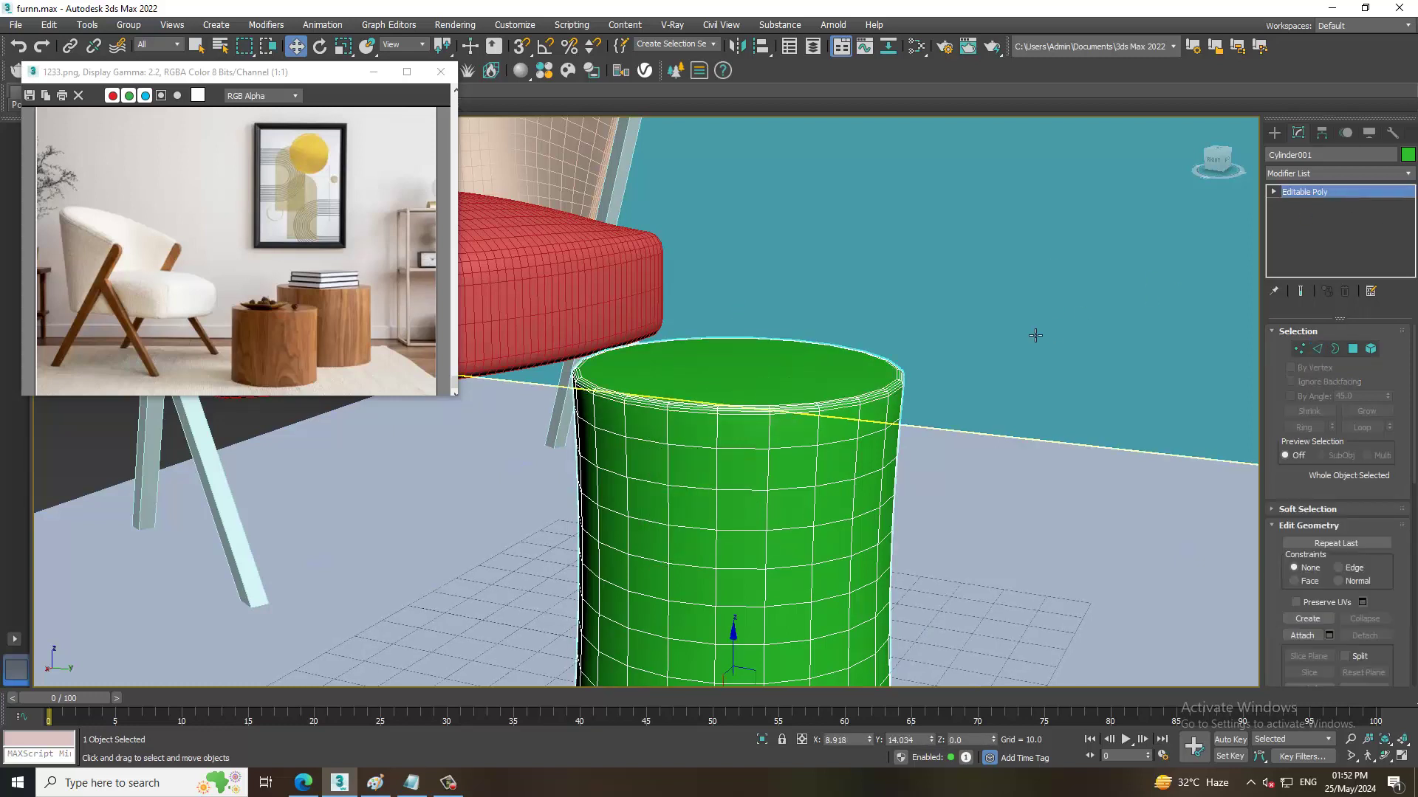
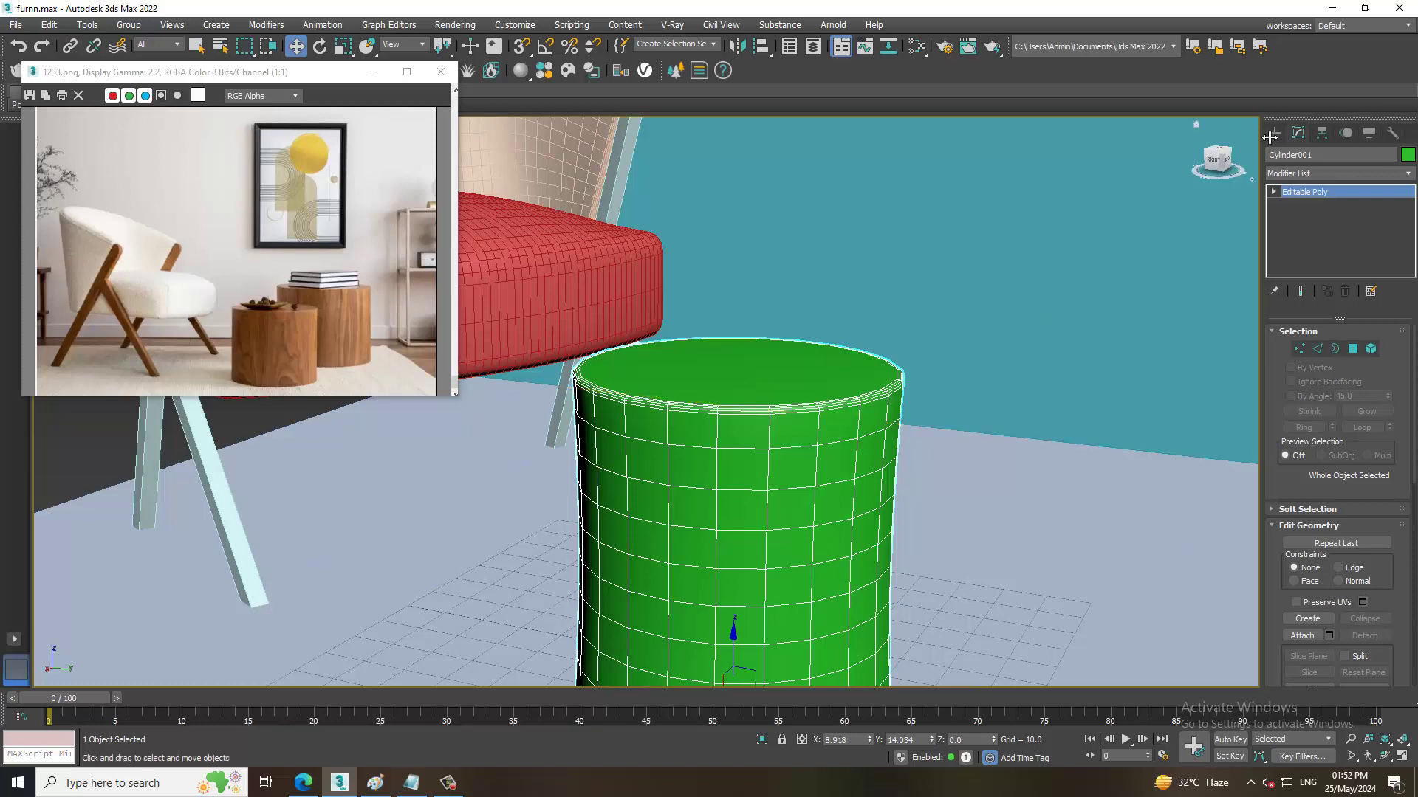
Orbit to the frontal room view and invert the selection so everything except the cylinder is selected.
left_click(1273, 134)
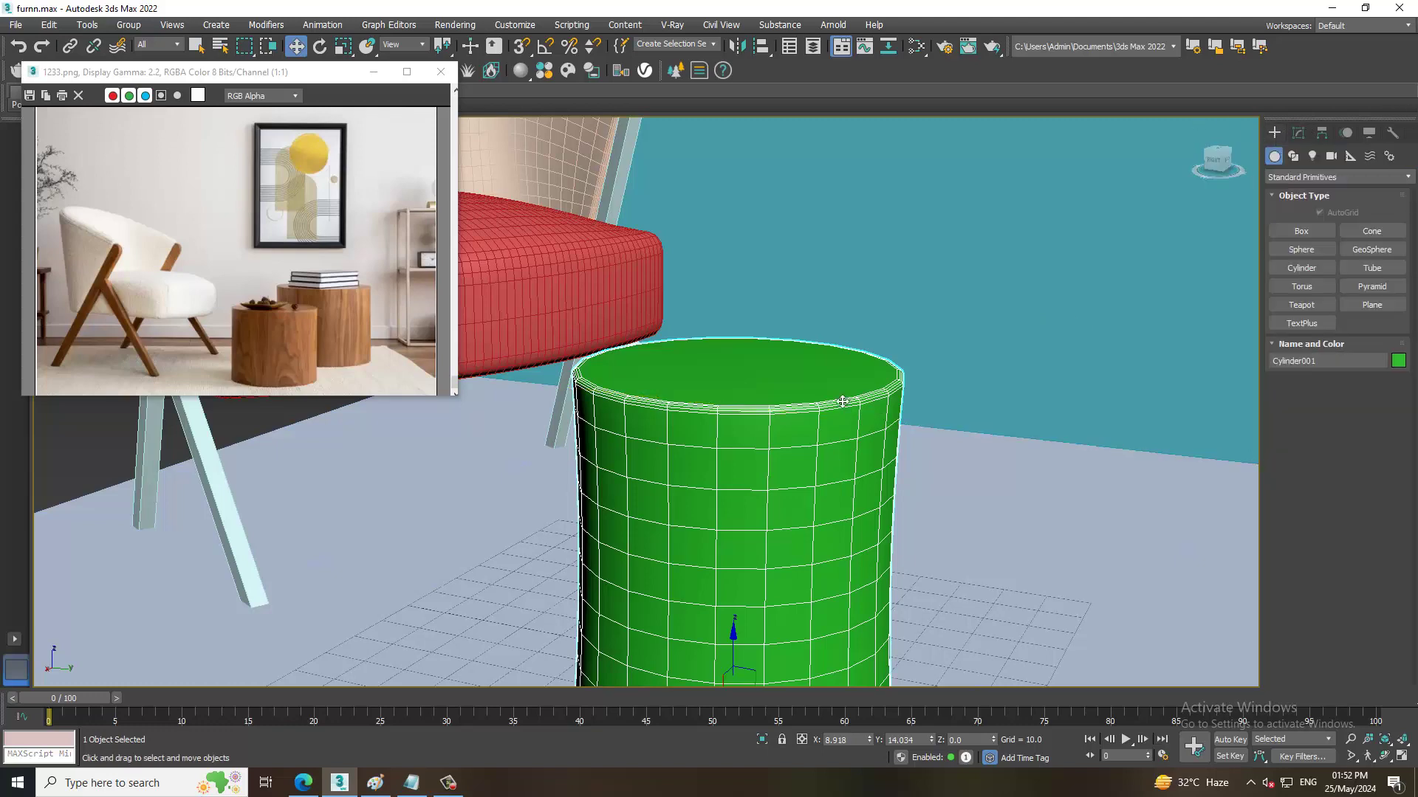
scroll(842, 401, "down", 5)
mouse_move(883, 395)
middle_mouse_down("alt")
mouse_move(908, 379)
mouse_move(936, 443)
middle_mouse_up("alt")
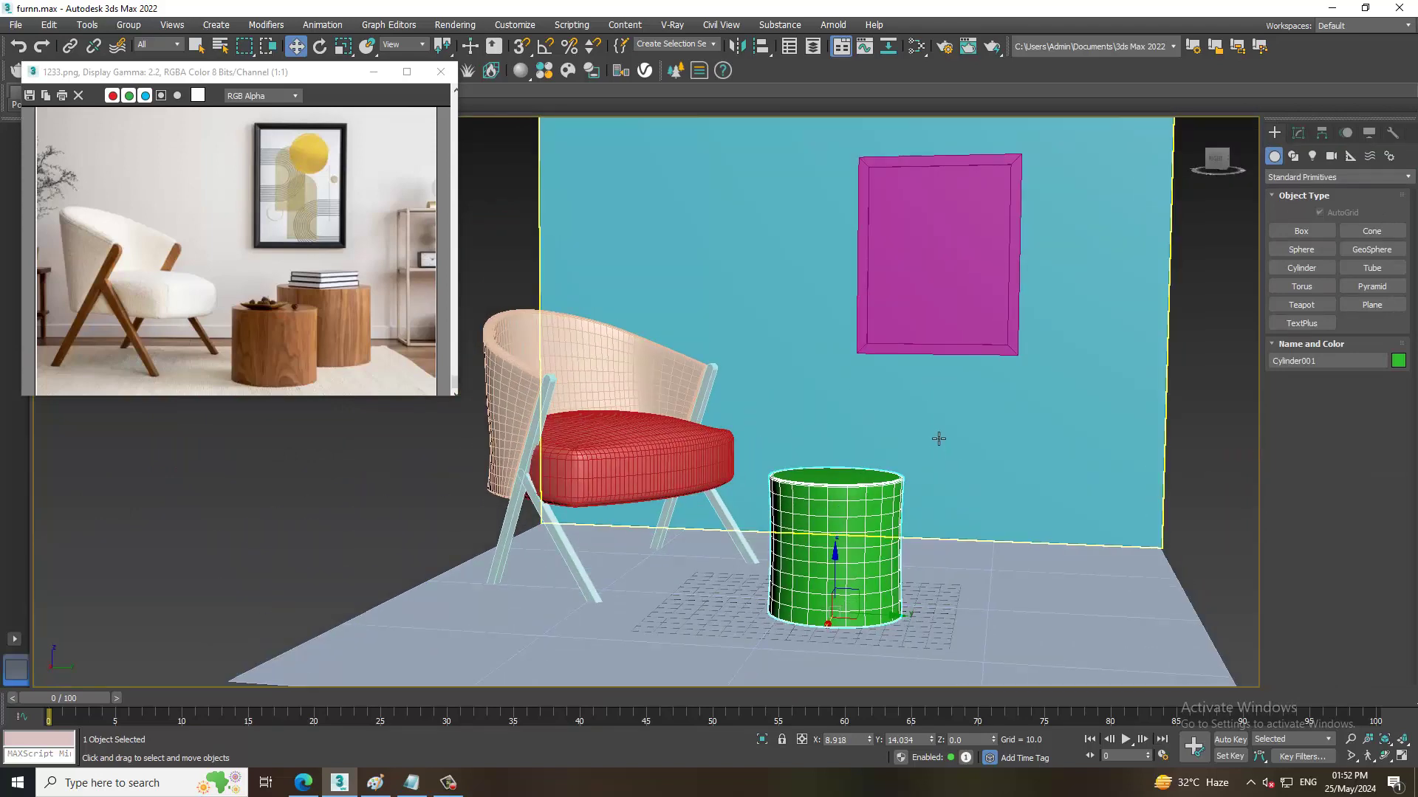
key("ctrl+i")
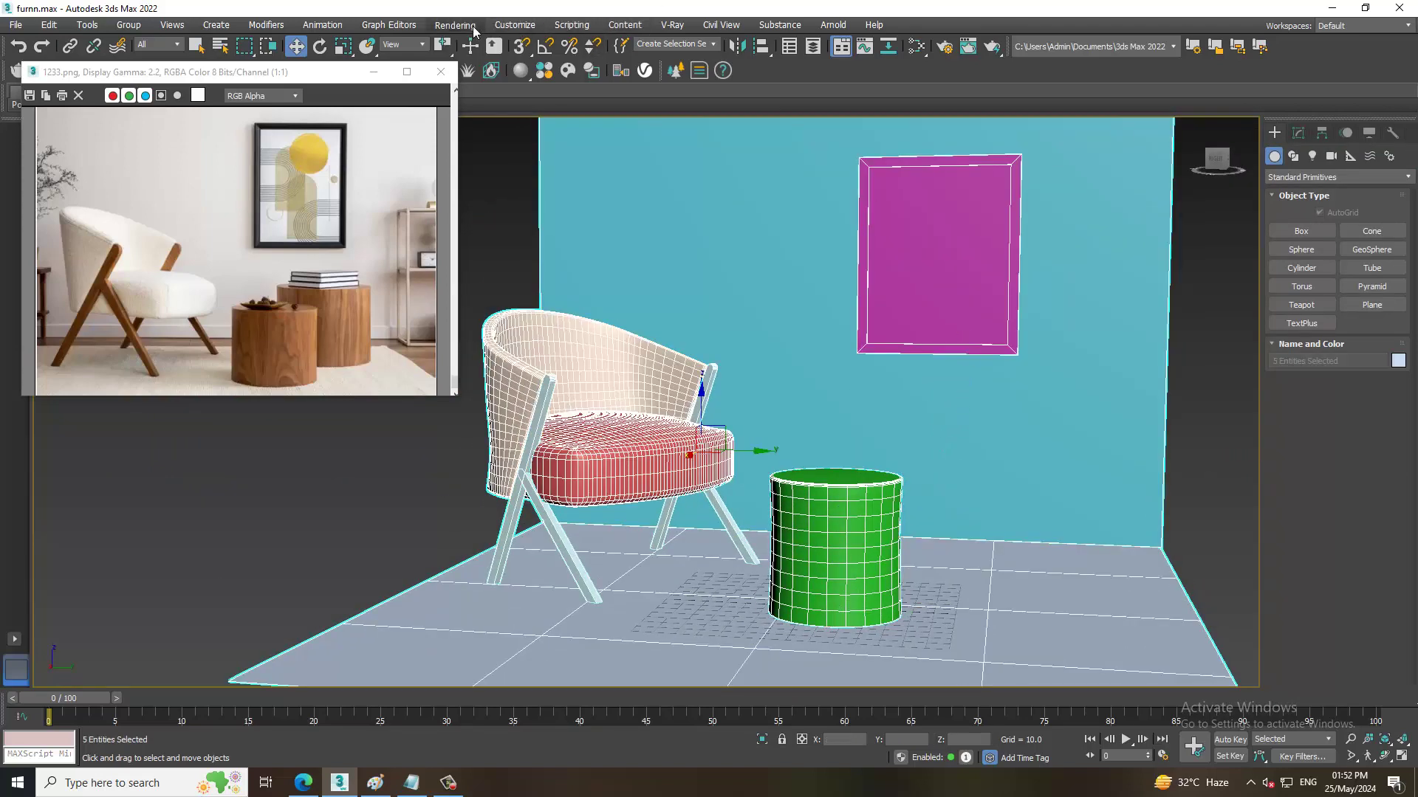
left_click(455, 26)
Change the renderer from Arnold to Scanline Renderer in Render Setup.
left_click(494, 102)
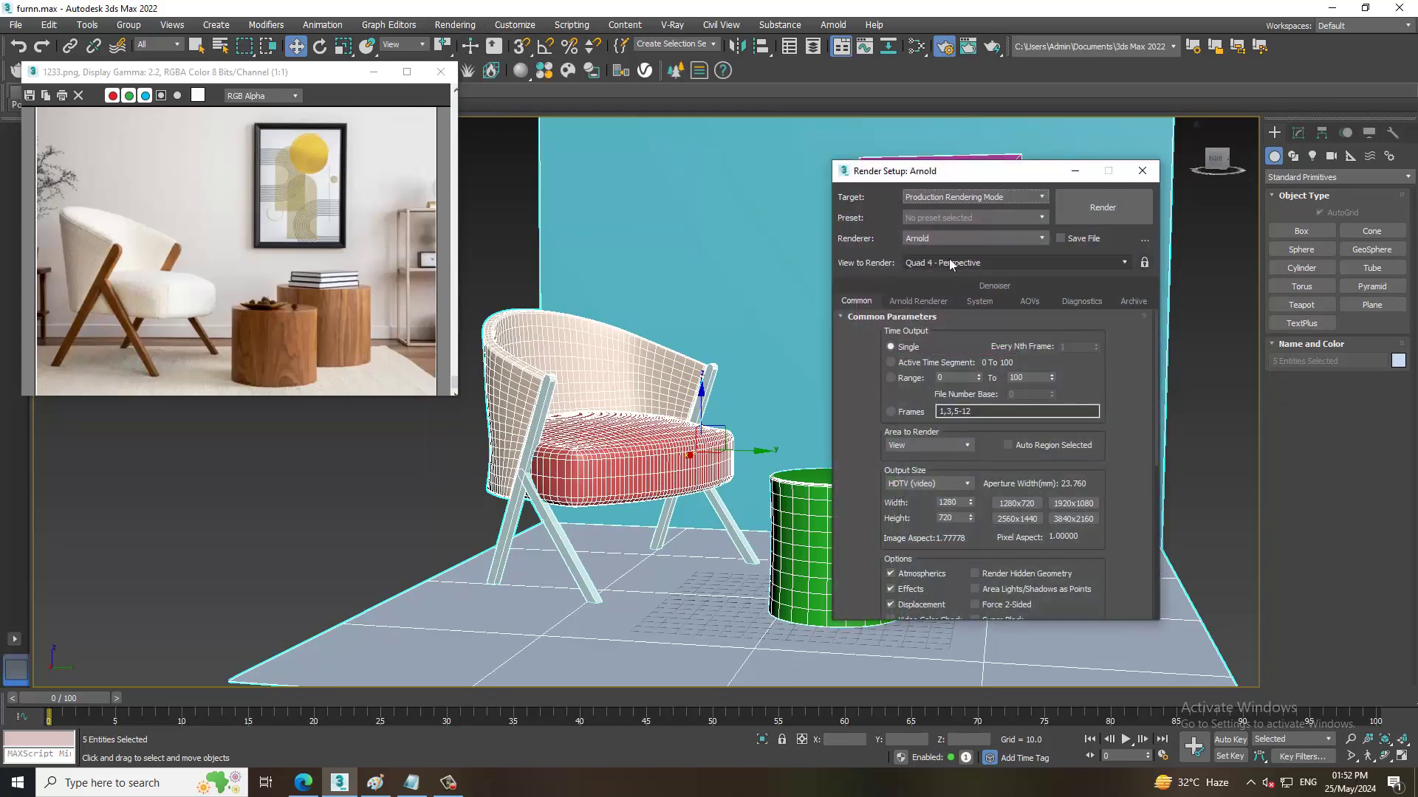
left_click(941, 238)
left_click(938, 280)
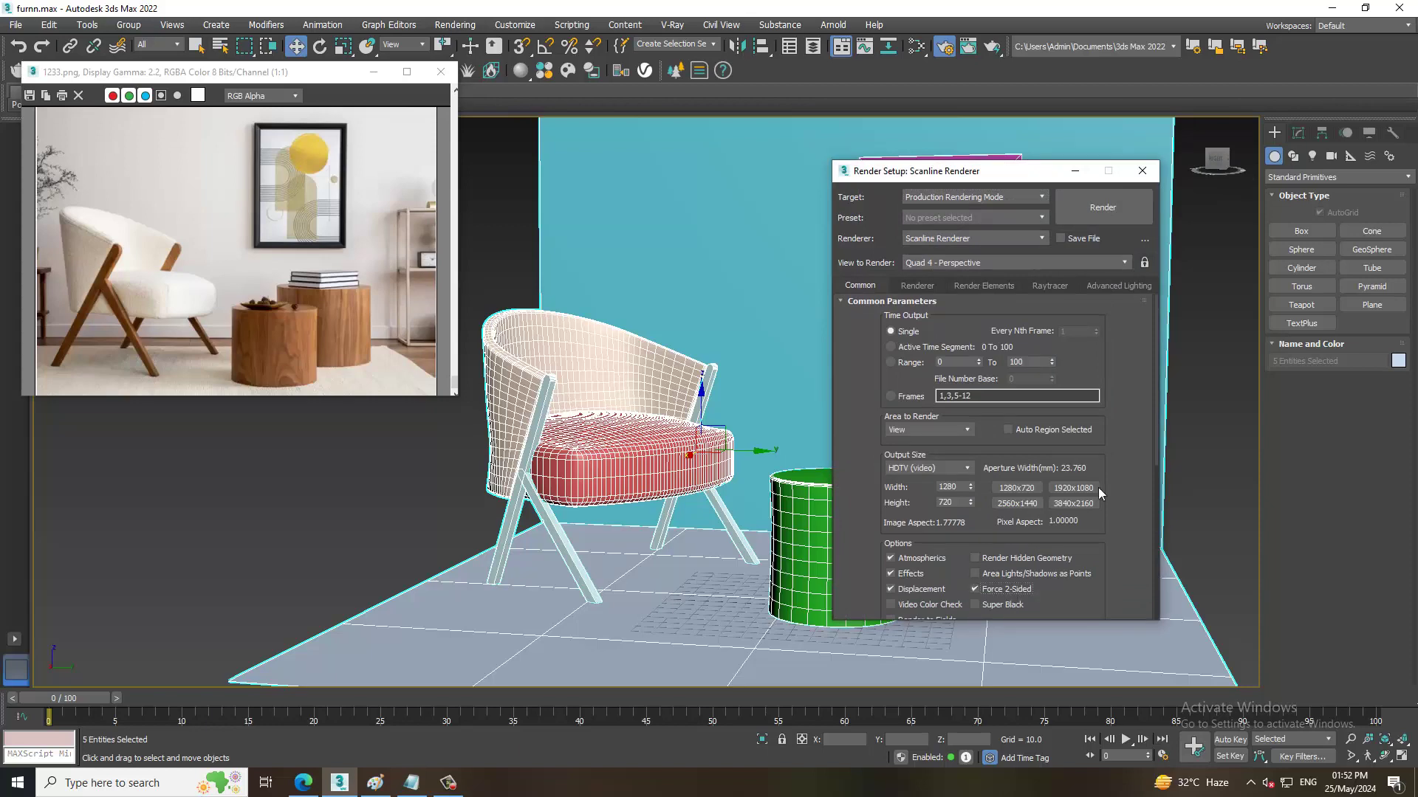
left_click(1075, 173)
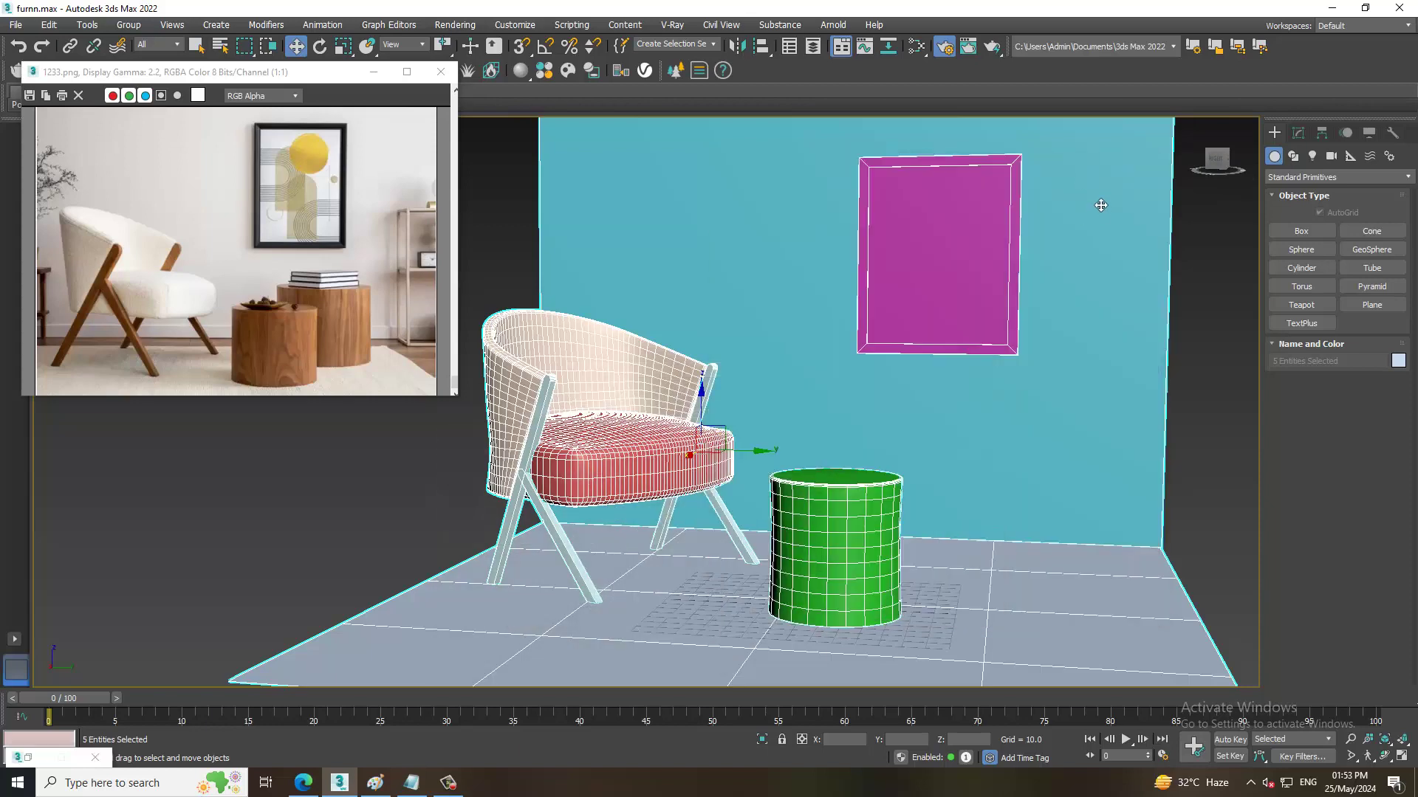
key("m")
Assign a white Standard (Legacy) material with Specular Level 85 to every scene object.
left_click(490, 211)
key("m")
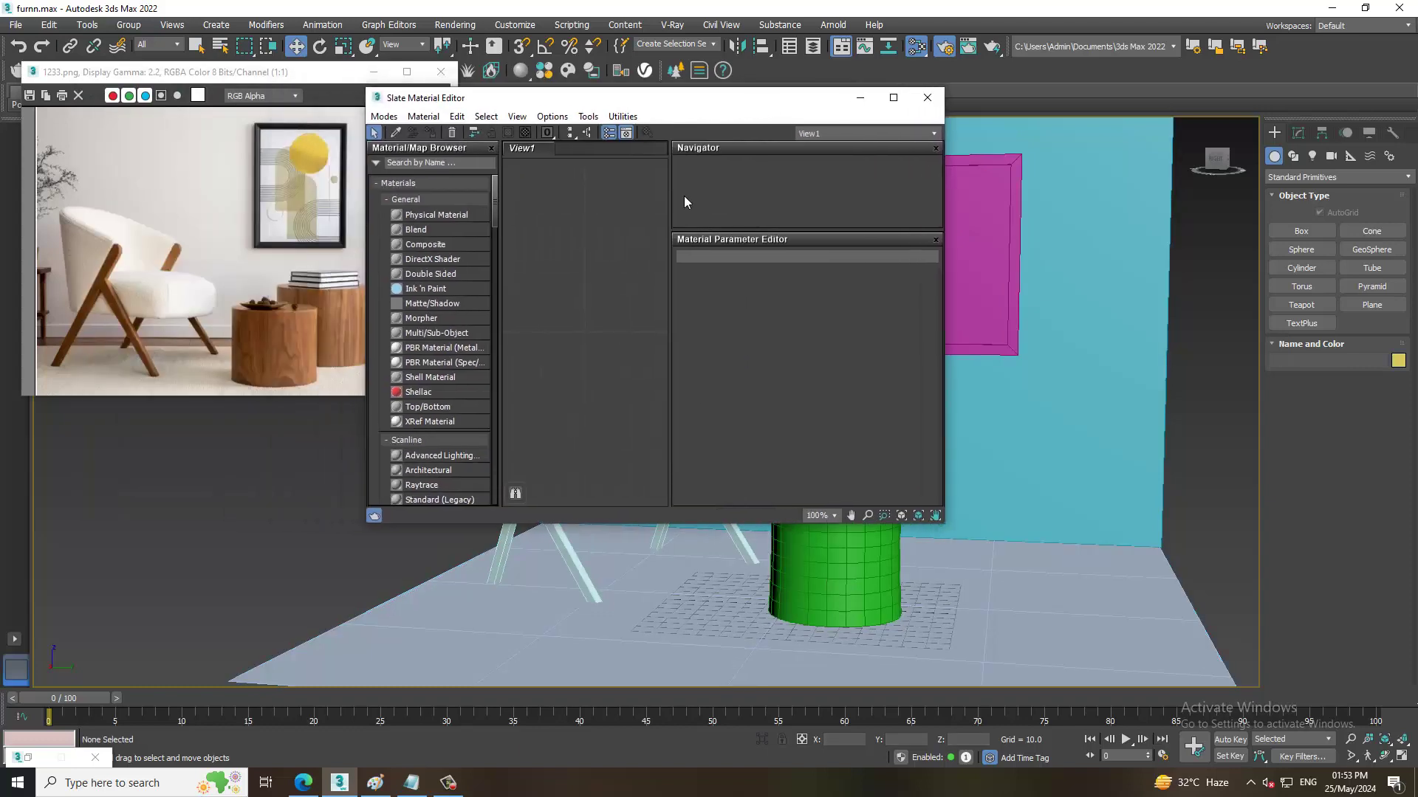
key("ctrl+a")
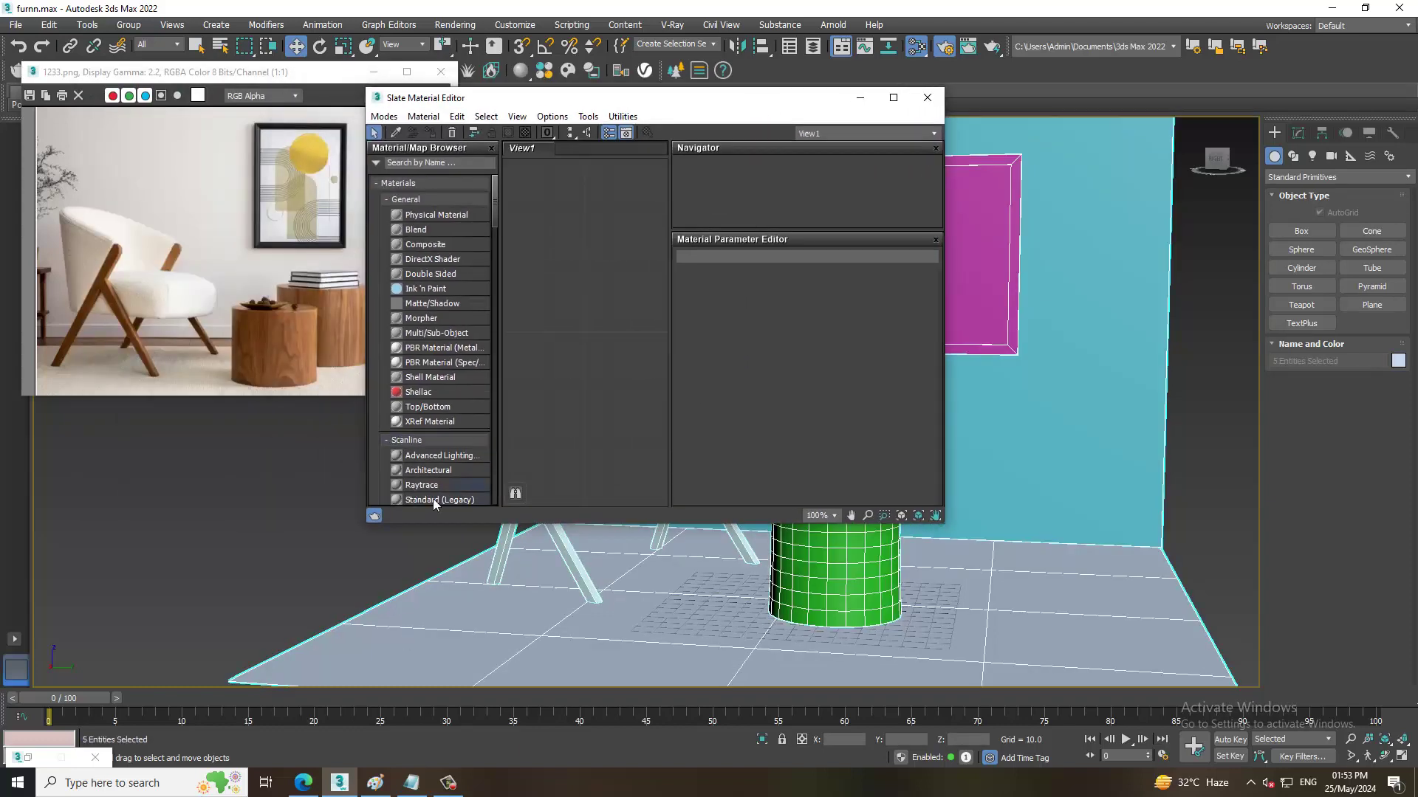
left_click_drag(434, 501, 580, 283)
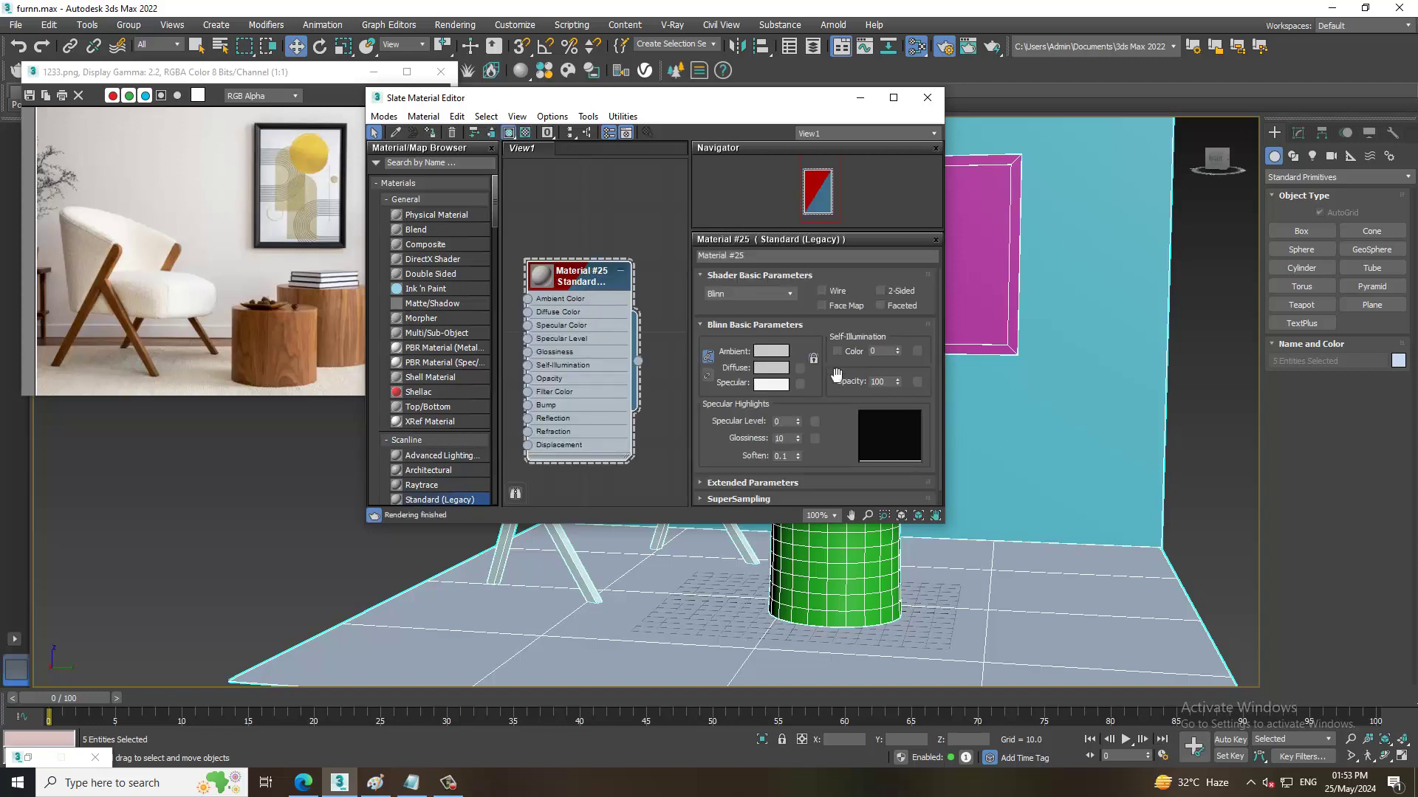
left_click_drag(797, 421, 816, 362)
left_click(431, 133)
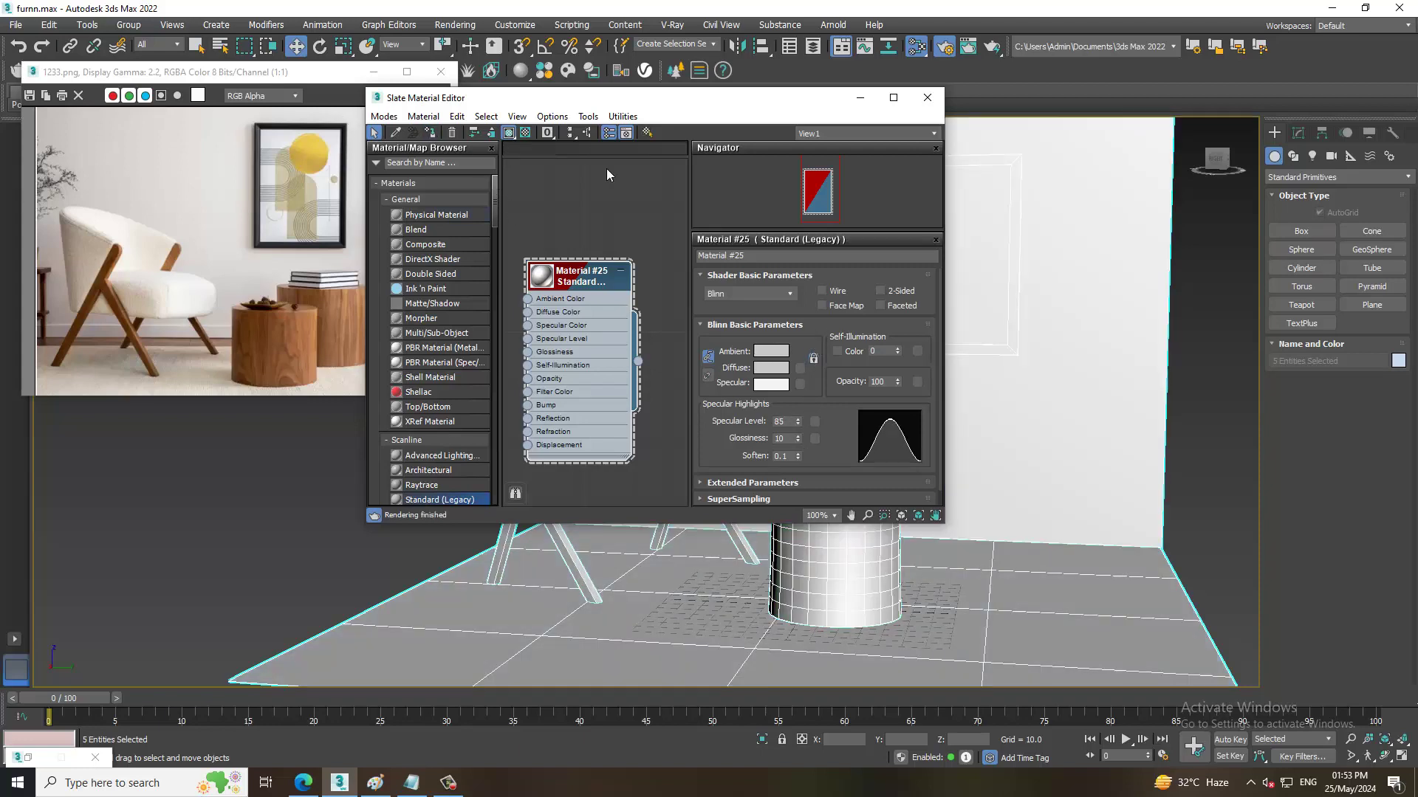
left_click(861, 97)
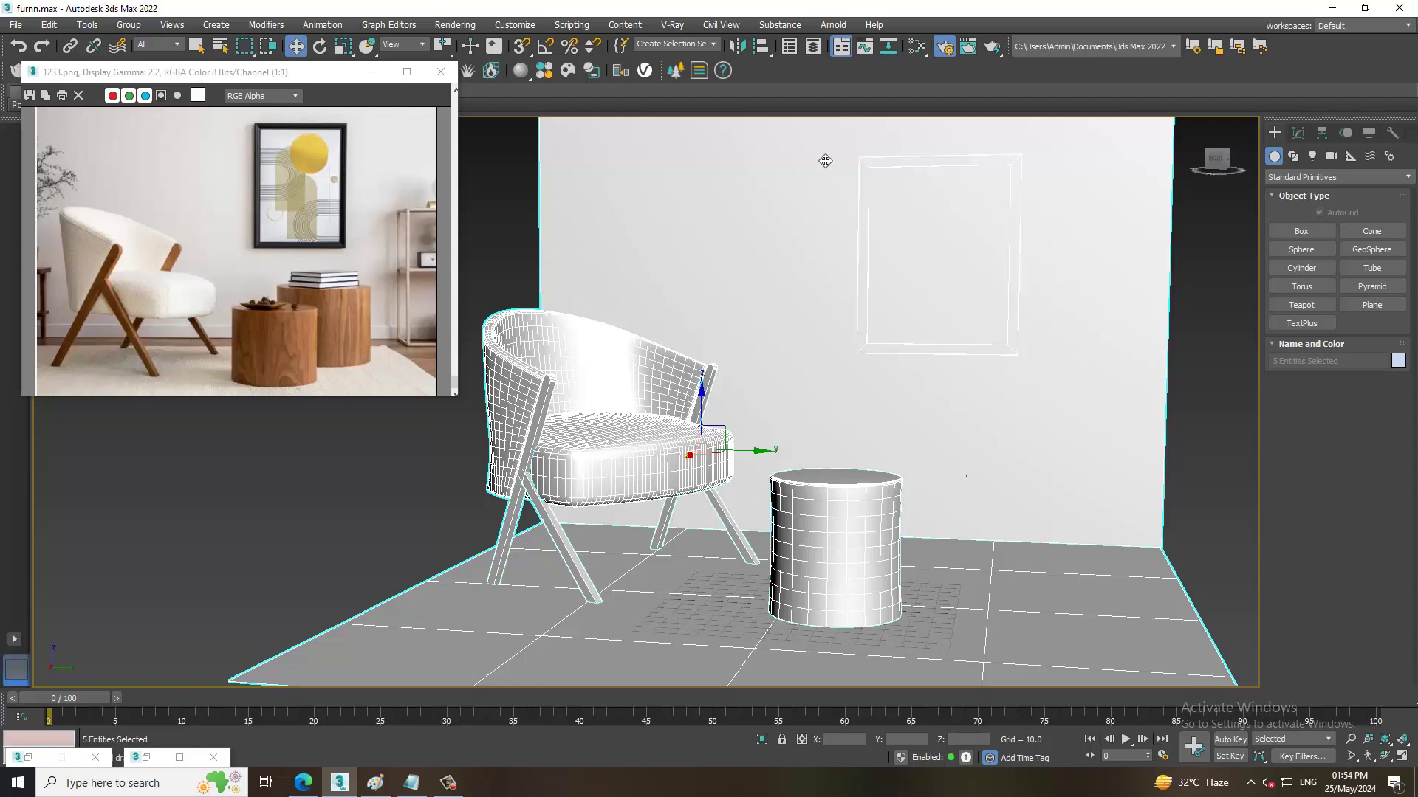
Draw a box on the table top, then delete the misplaced box.
left_click(1301, 231)
middle_click_drag(894, 458, 893, 543, "alt")
scroll(893, 542, "up", 4)
scroll(813, 502, "up", 3)
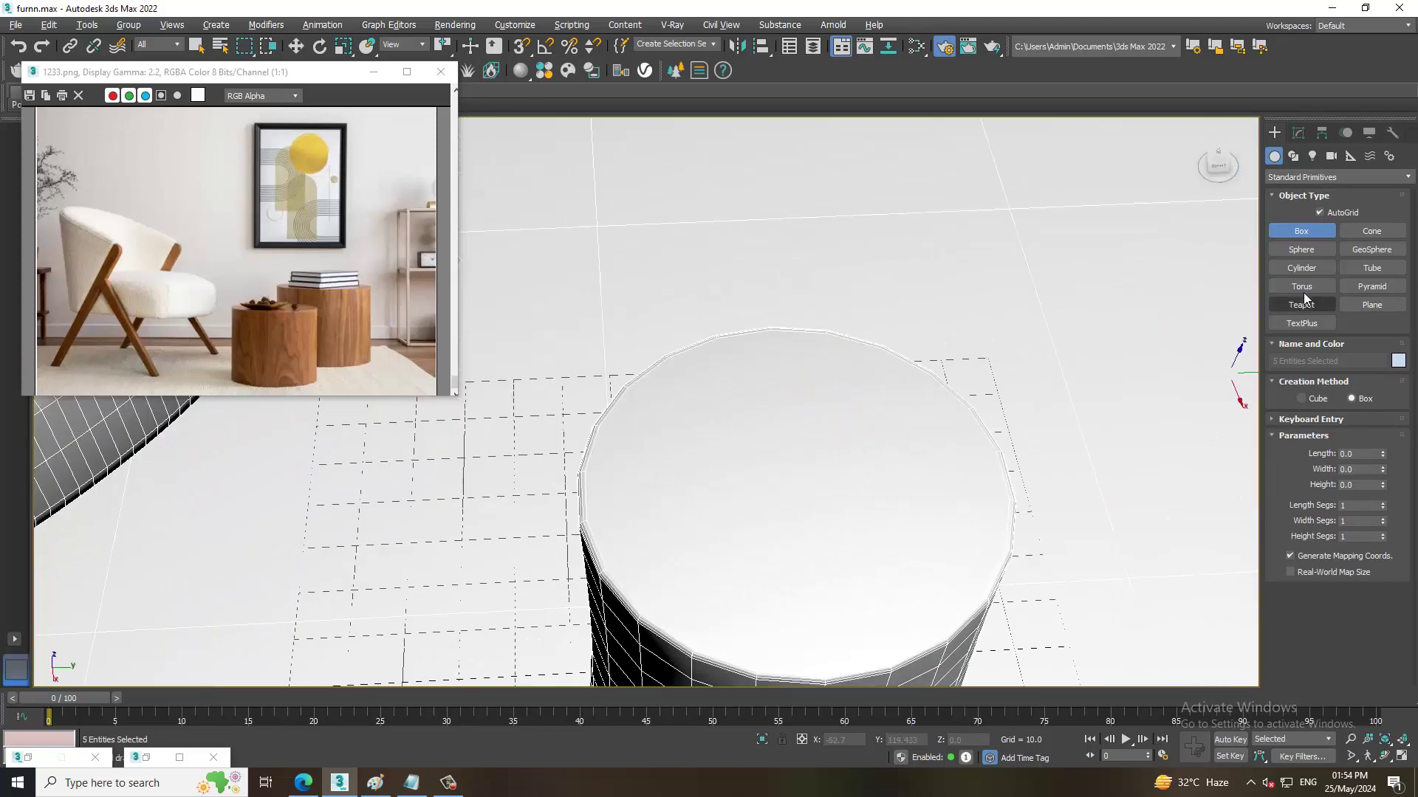
left_click_drag(663, 436, 1063, 395)
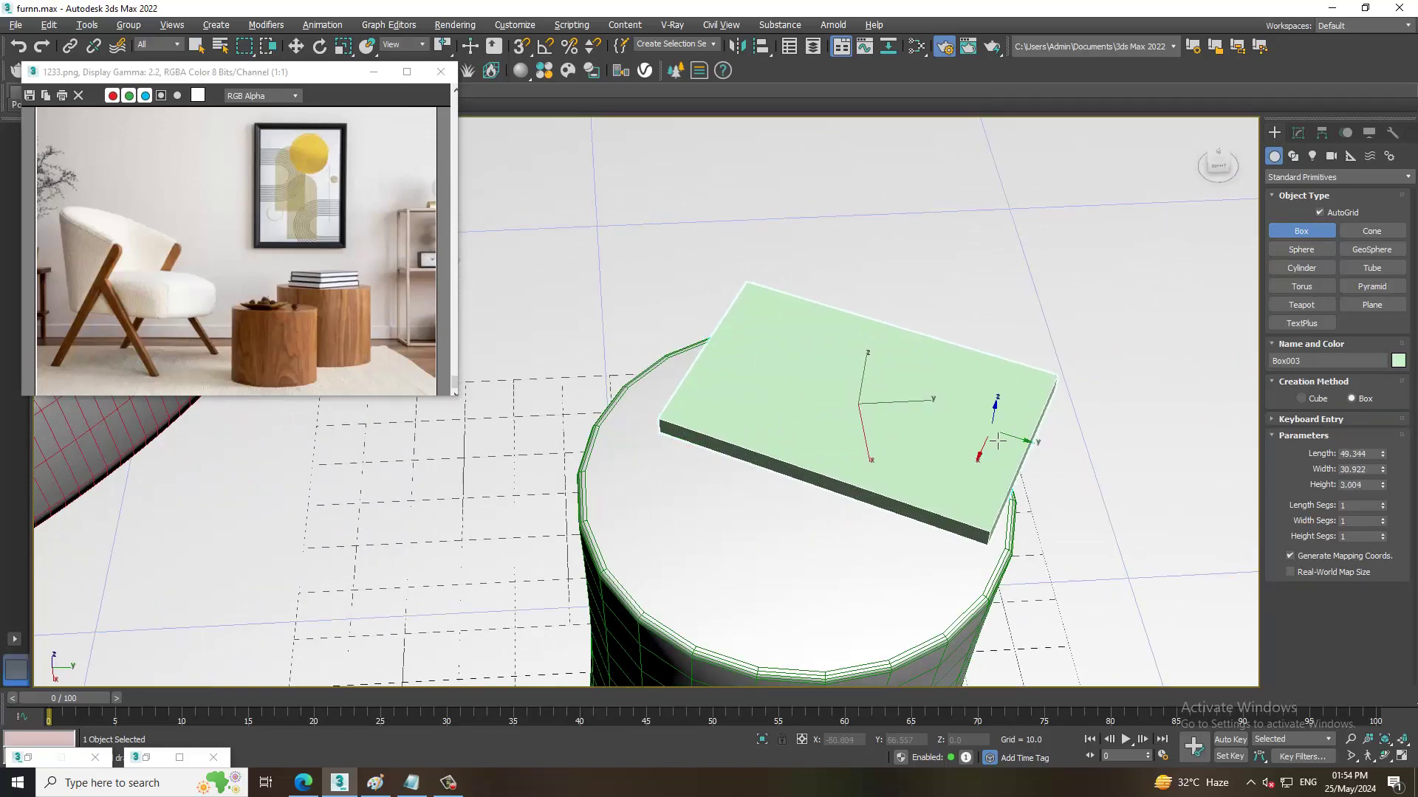
left_click(991, 405)
mouse_move(991, 405)
middle_mouse_down("alt")
mouse_move(925, 405)
mouse_move(960, 443)
mouse_move(925, 455)
middle_mouse_up("alt")
key("w")
key("Delete")
Draw a thin box, Box003, on the floor beside the cylindrical side table.
left_click(1302, 232)
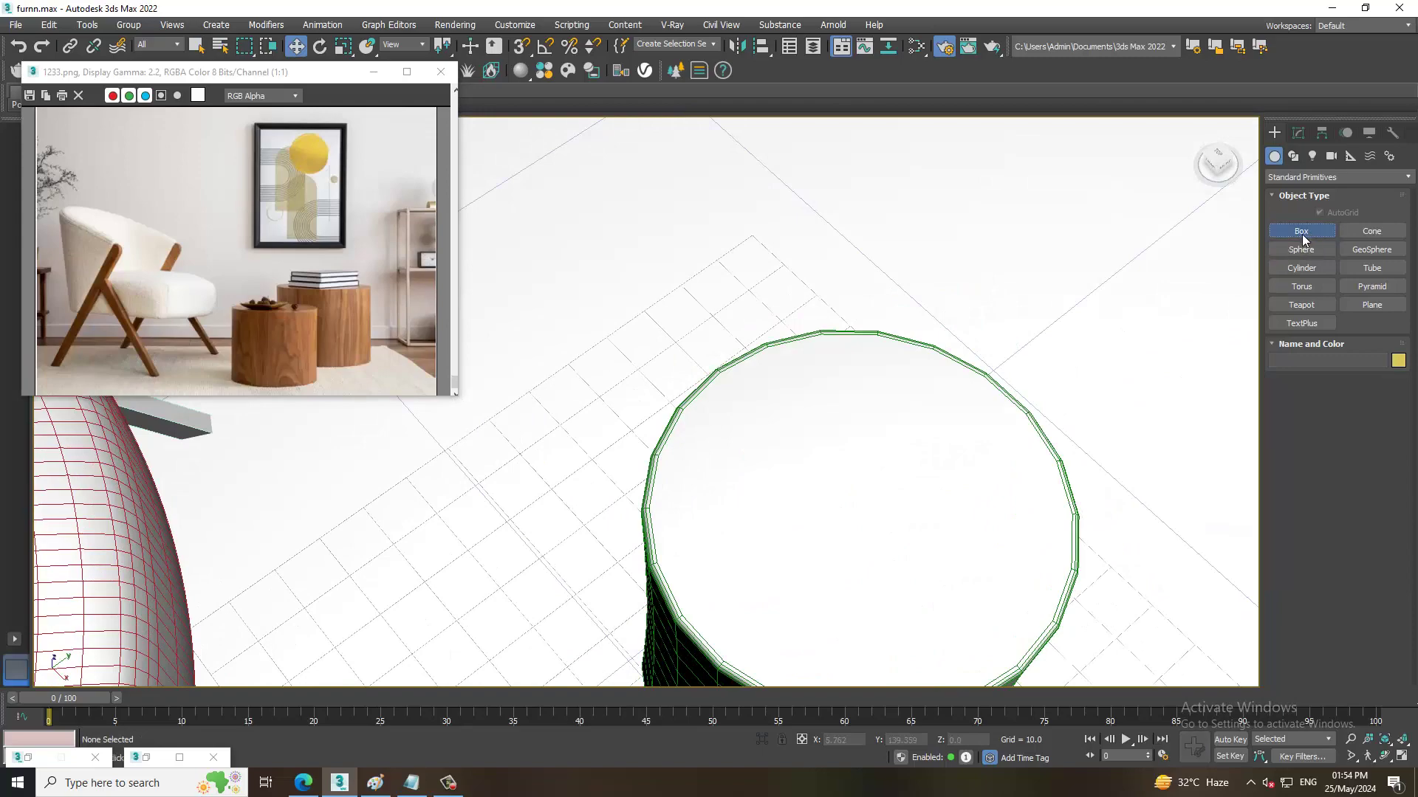
middle_click_drag(886, 310, 760, 253, "alt")
left_click_drag(815, 509, 988, 487)
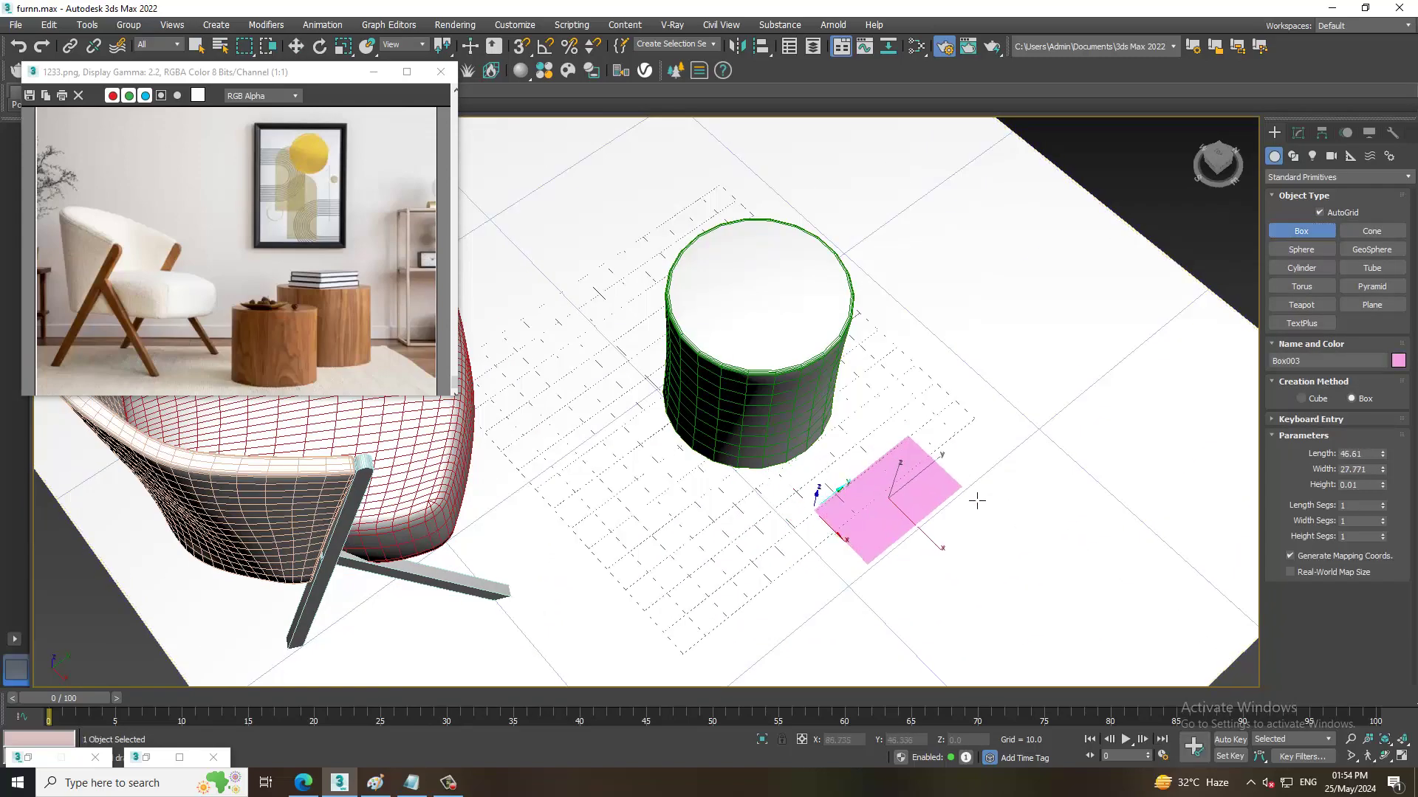
left_click(996, 491)
key("w")
middle_click_drag(997, 491, 913, 522, "alt")
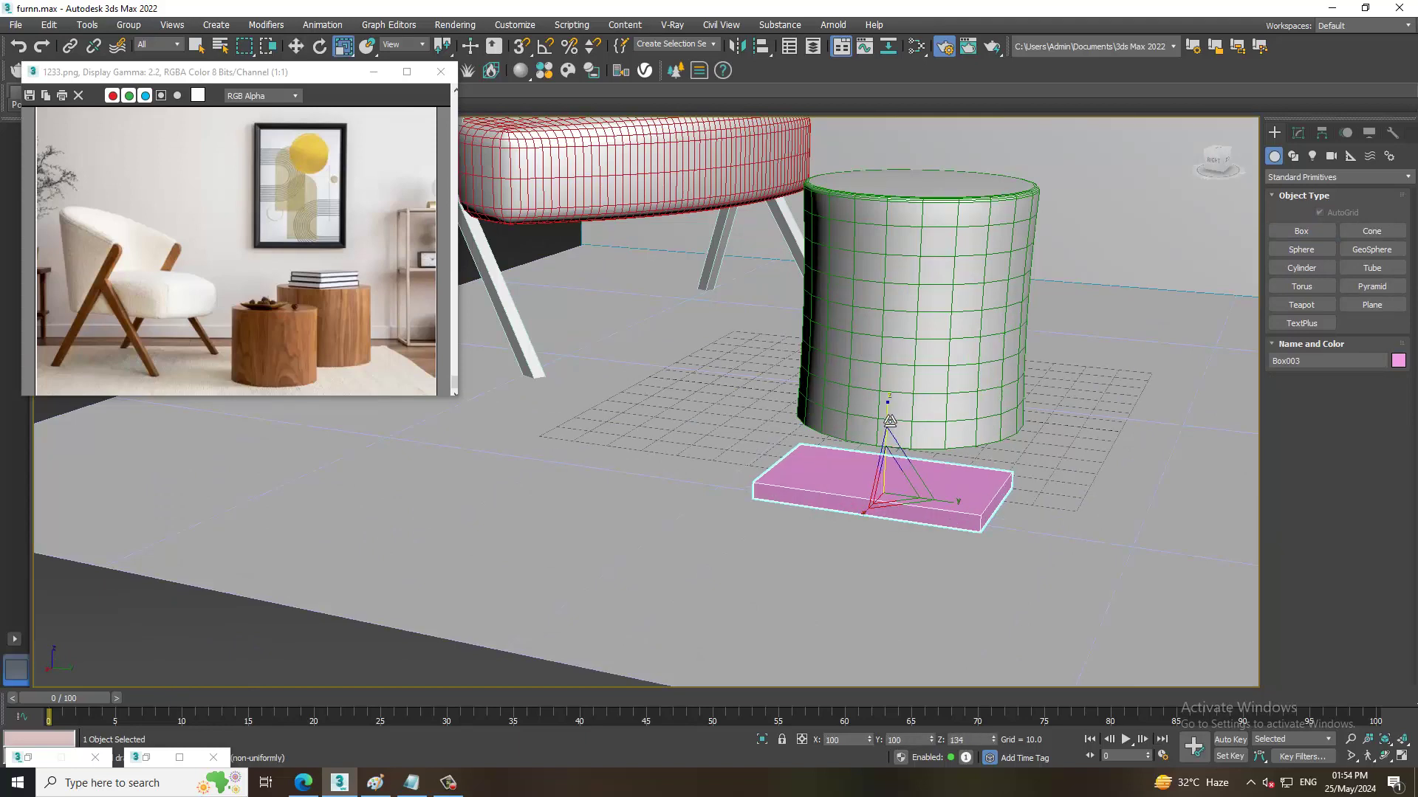
middle_click_drag(901, 427, 1028, 507, "alt")
Convert the pink box to an Editable Poly.
scroll(867, 412, "up", 4)
right_click(685, 325)
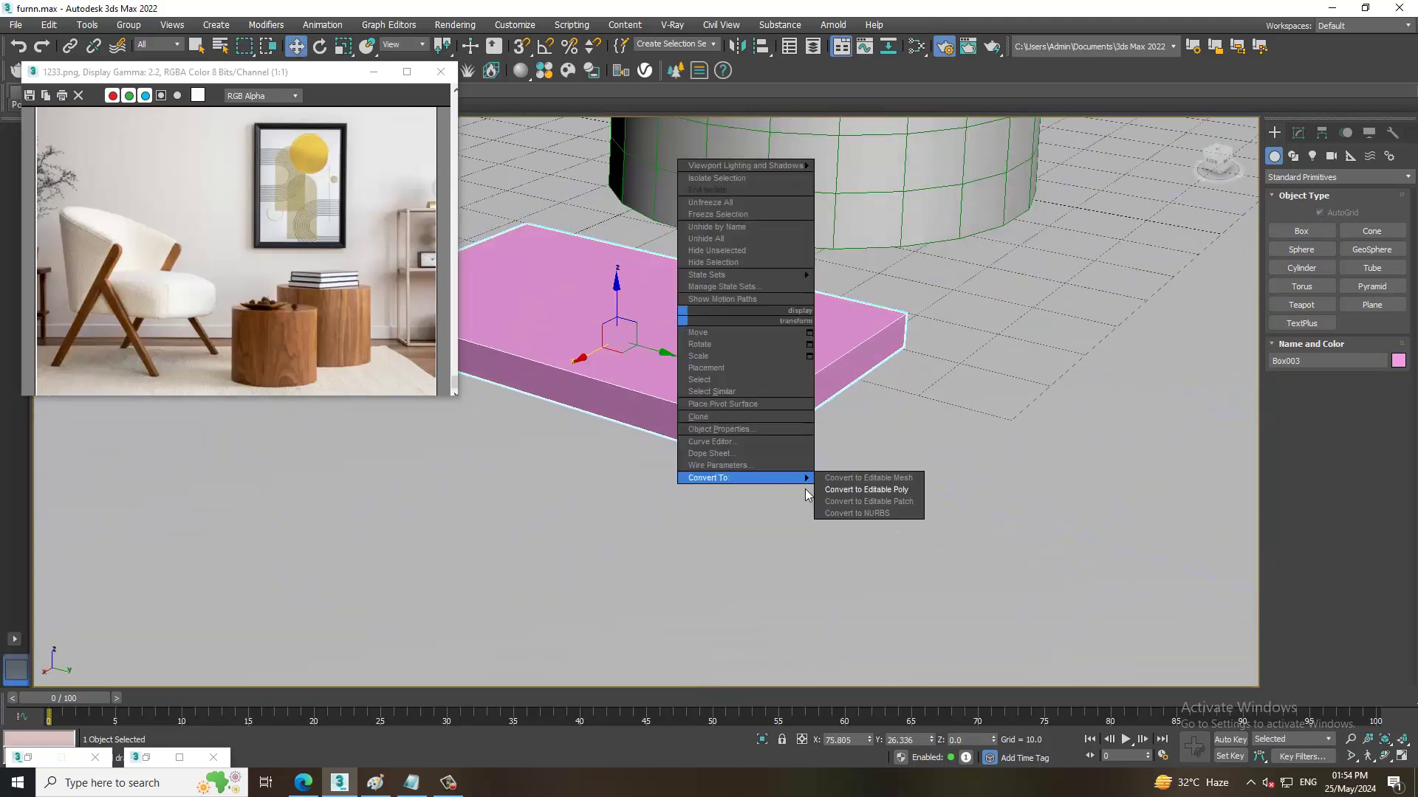
left_click(919, 485)
scroll(794, 407, "up", 3)
middle_click_drag(794, 407, 674, 403, "alt")
Chamfer the long-side spine edges by 1.0 with 3 smooth segments.
key("2")
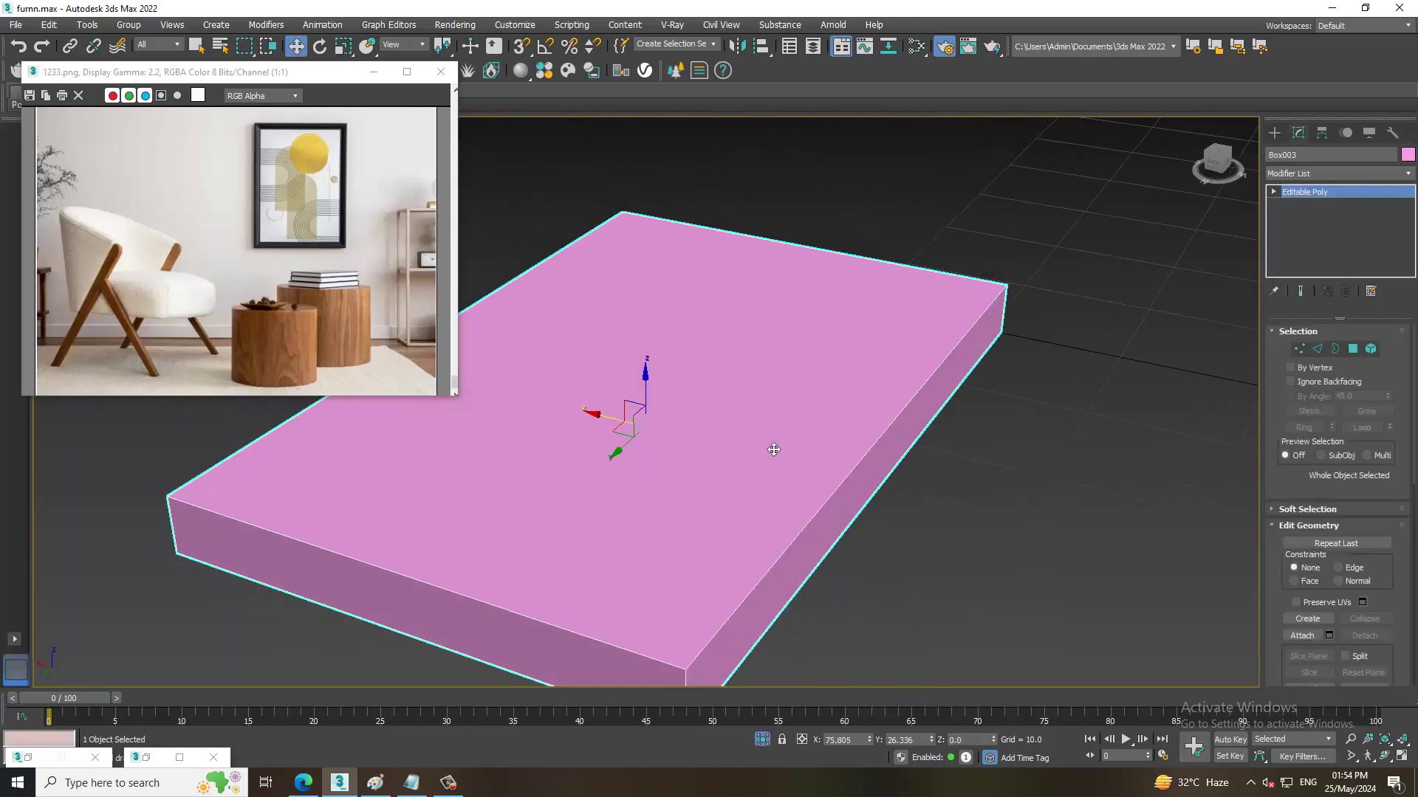
left_click(849, 525)
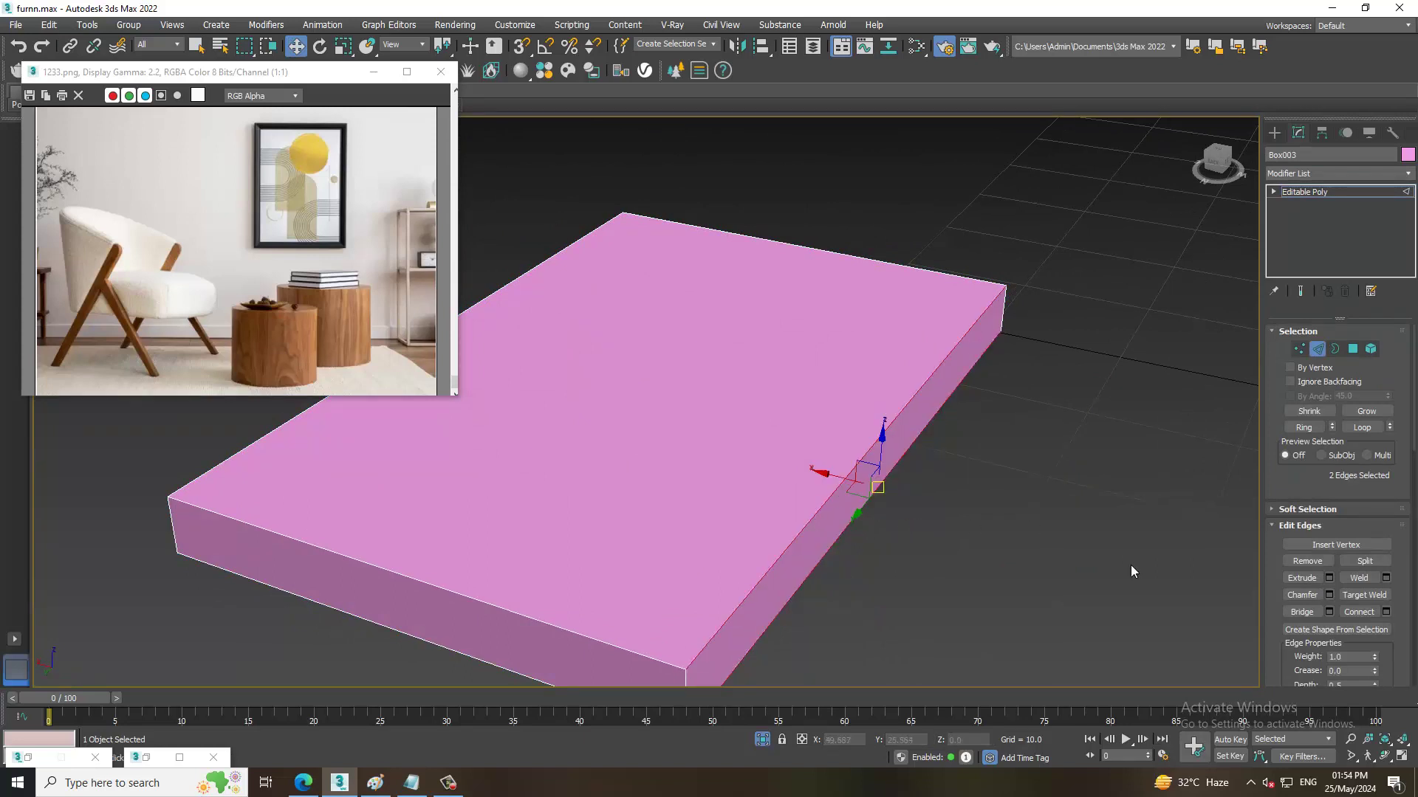
left_click(1329, 594)
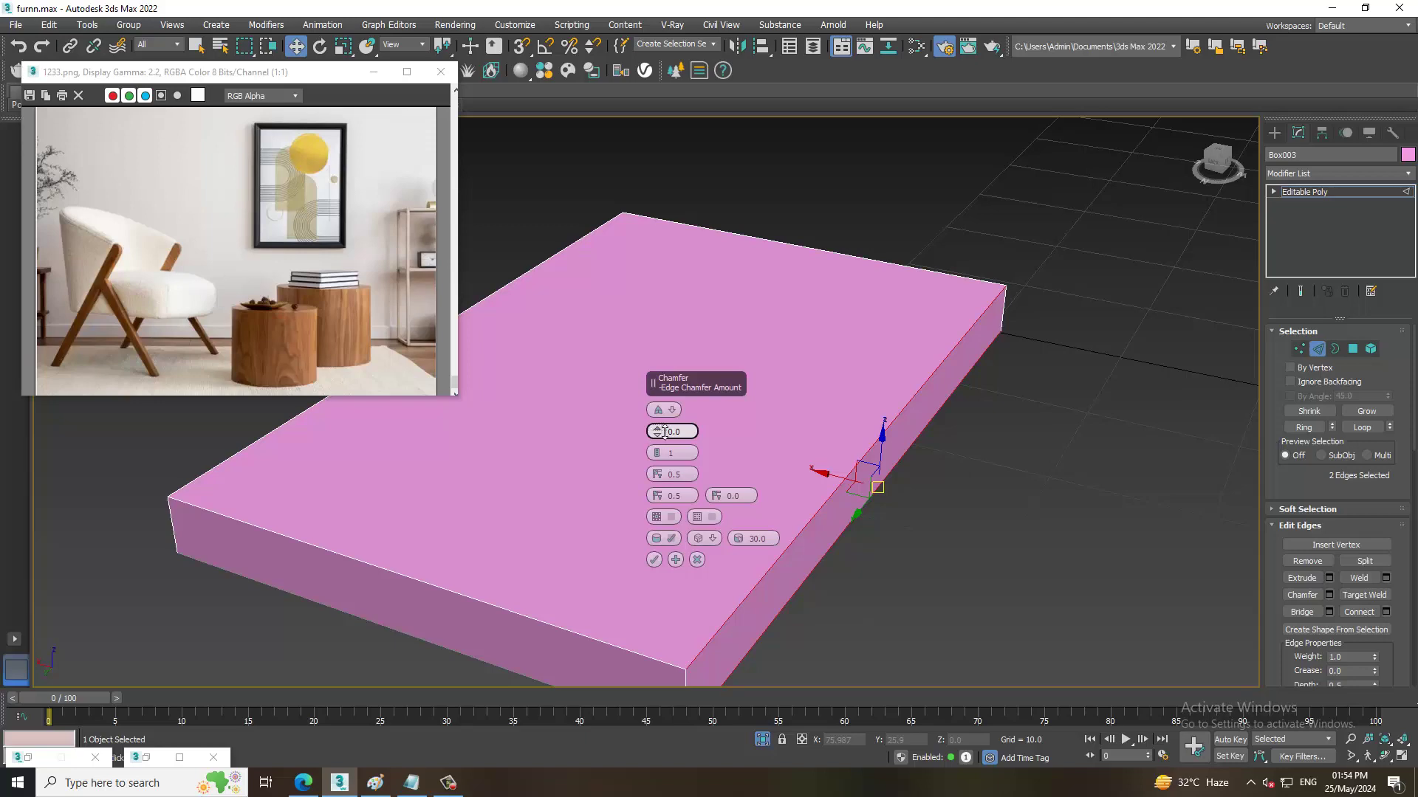
mouse_move(657, 432)
left_mouse_down()
mouse_move(658, 446)
mouse_move(667, 433)
left_mouse_up()
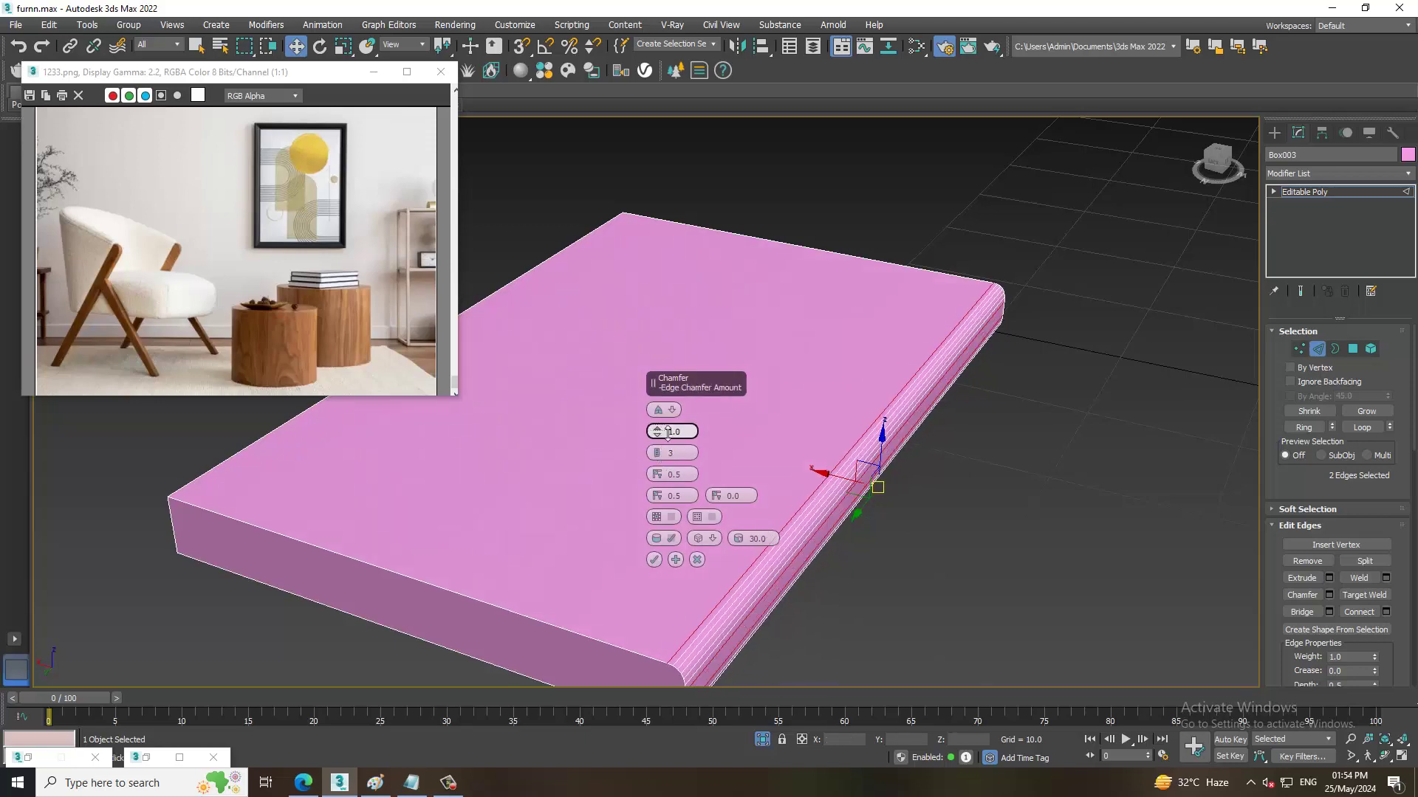
left_click(654, 560)
middle_click_drag(724, 516, 804, 480, "alt")
Select the box's three non-spine side faces and inset them by about 0.2.
key("4")
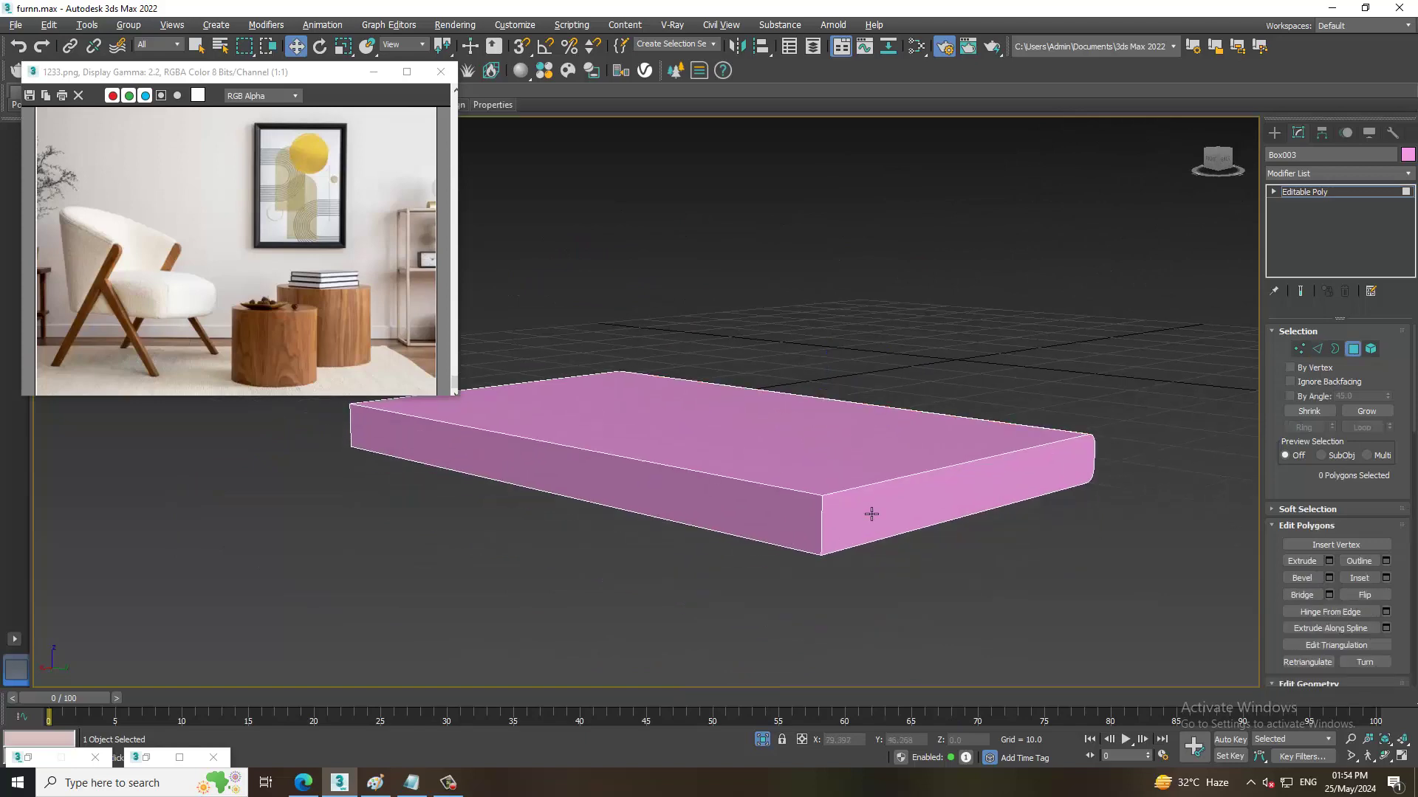
left_click(870, 512)
left_click(753, 525, "ctrl")
middle_click_drag(753, 525, 892, 498, "alt")
left_click(964, 650, "ctrl")
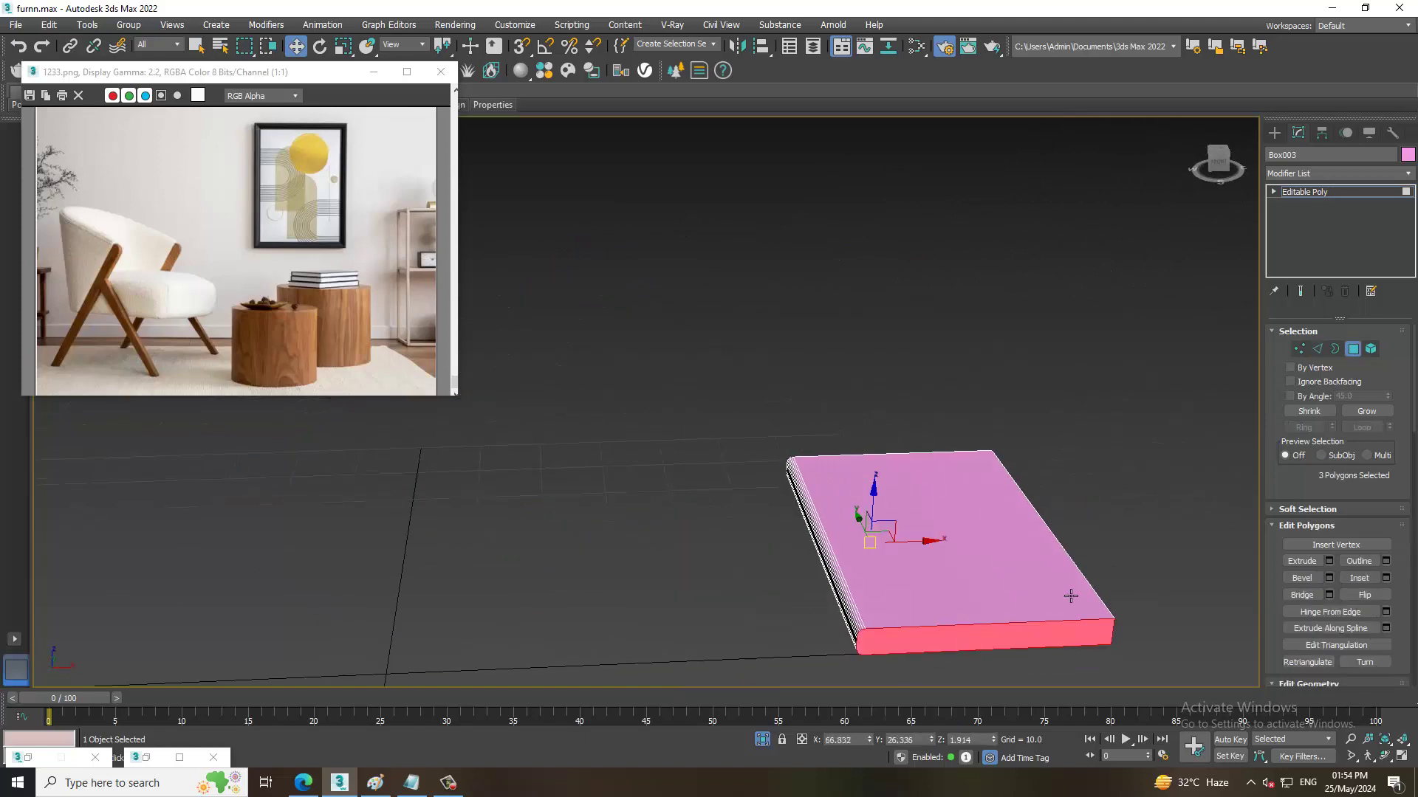
mouse_move(1073, 592)
middle_mouse_down("alt")
mouse_move(942, 537)
mouse_move(842, 522)
middle_mouse_up("alt")
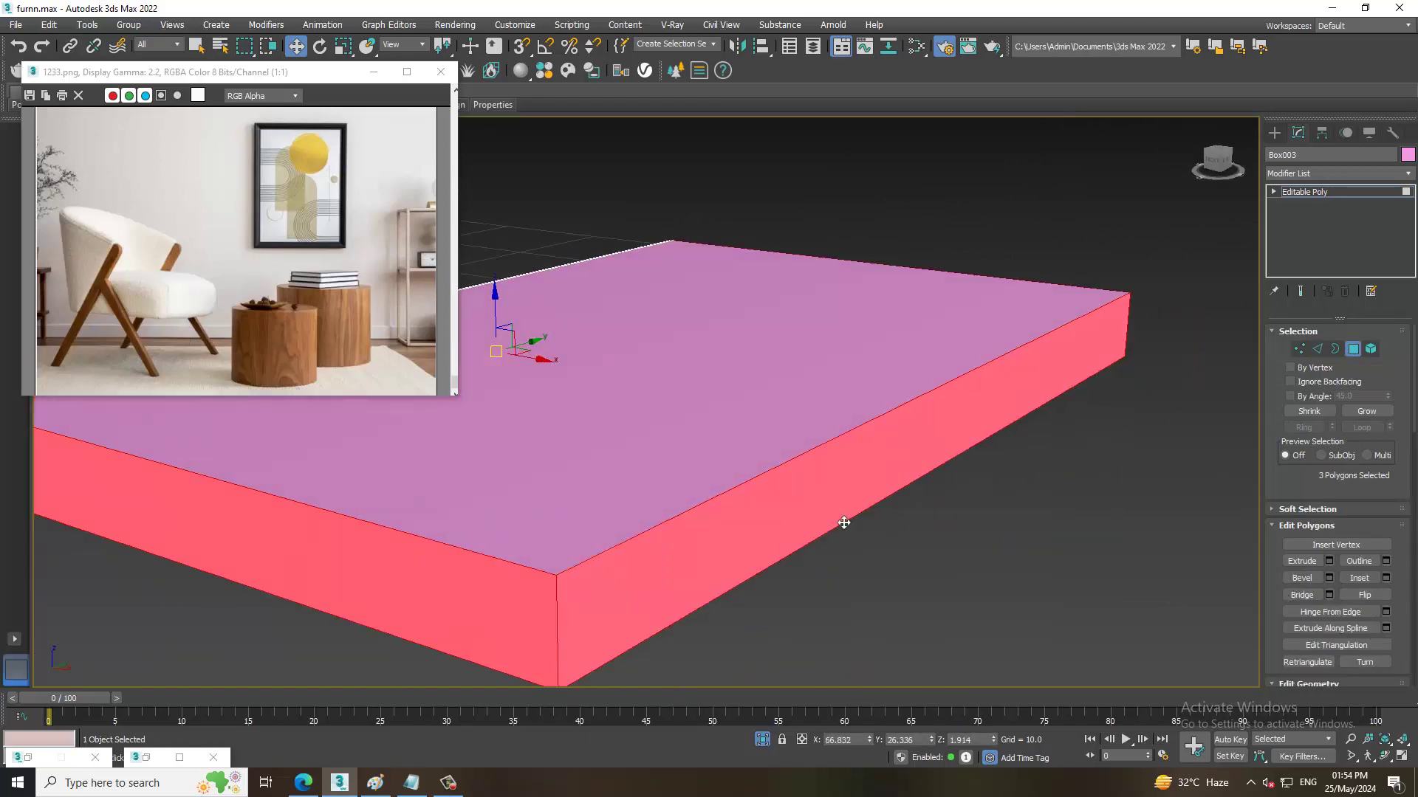
scroll(838, 517, "down", 2)
left_click(1385, 577)
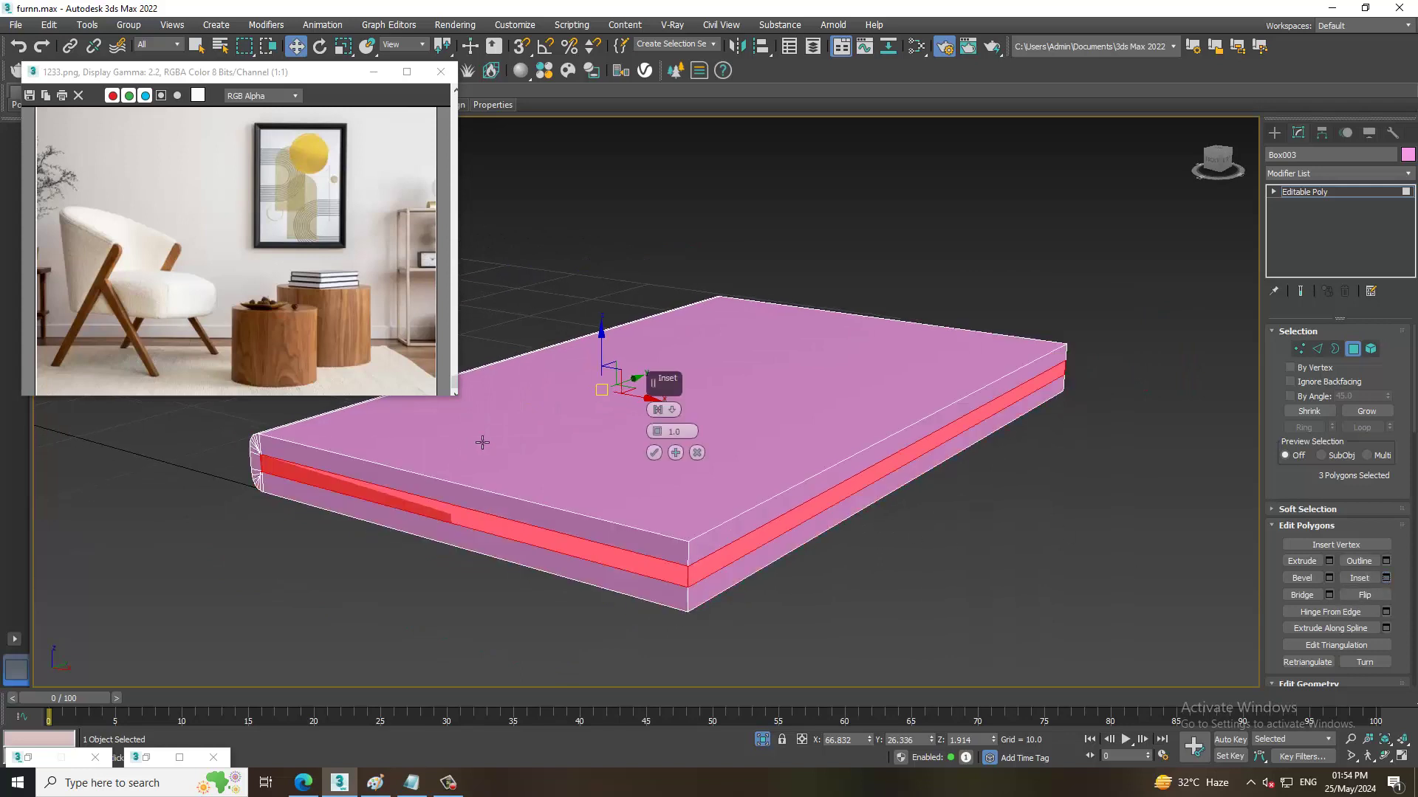
left_click_drag(657, 431, 670, 443)
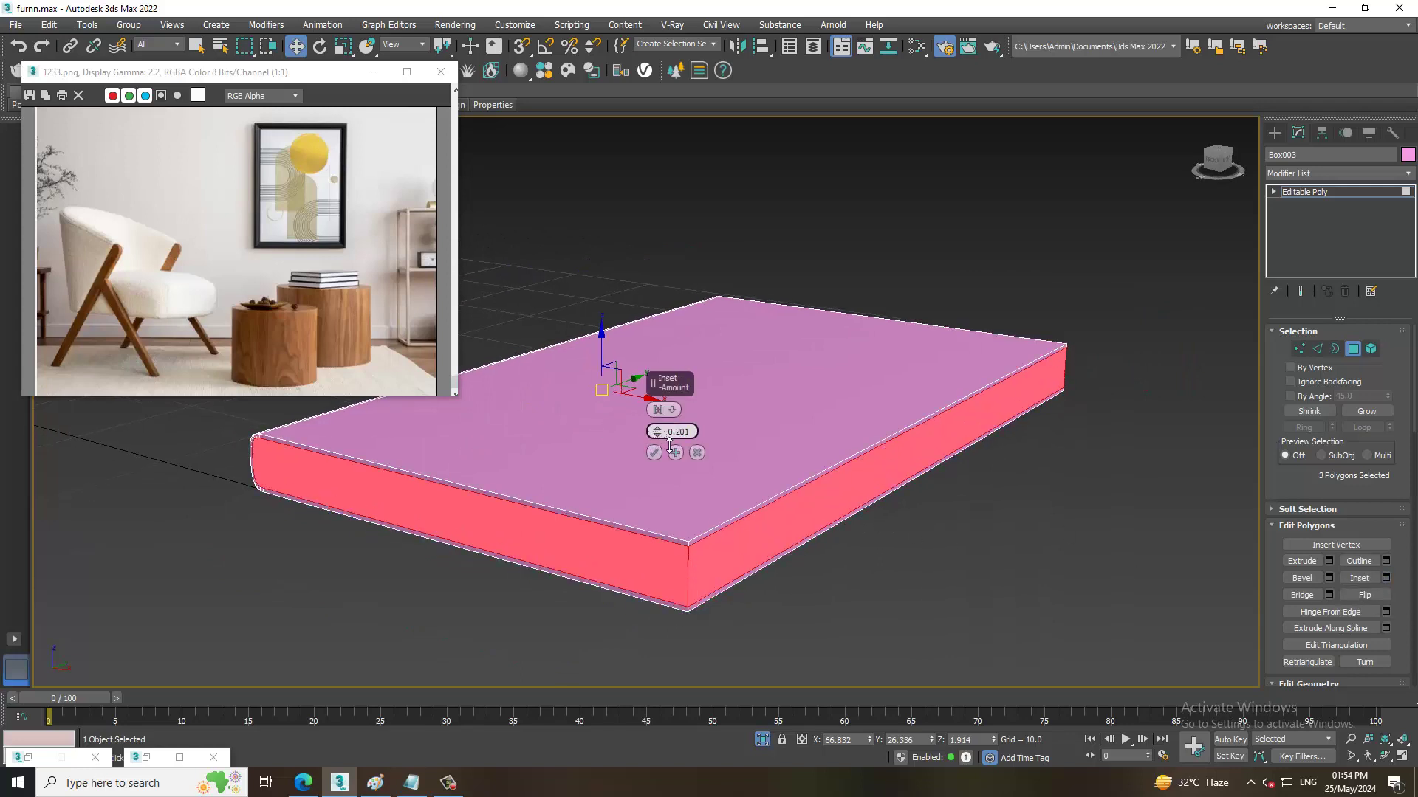
left_click(654, 453)
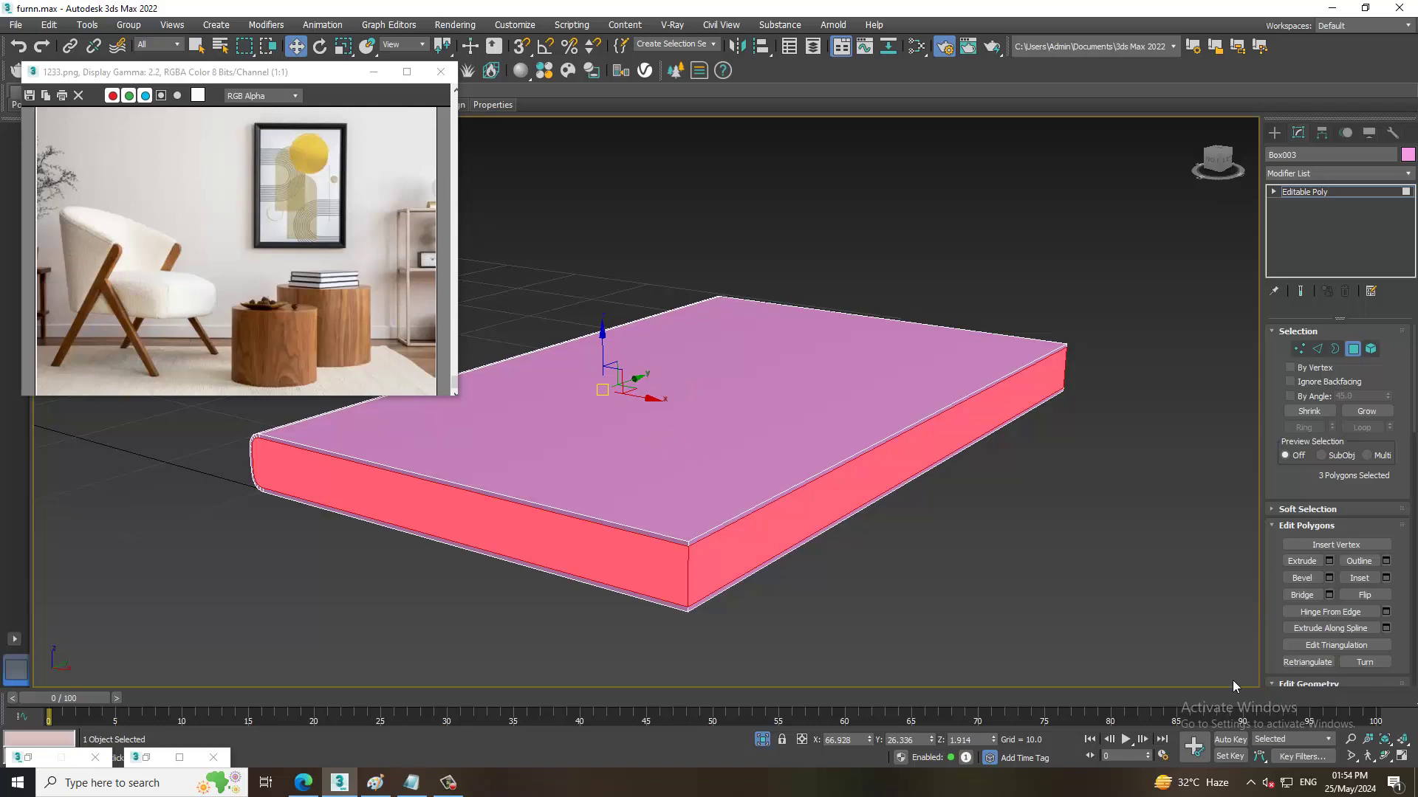
Extrude the inset faces by Local Normal to -0.493, then exit isolation.
left_click(1329, 562)
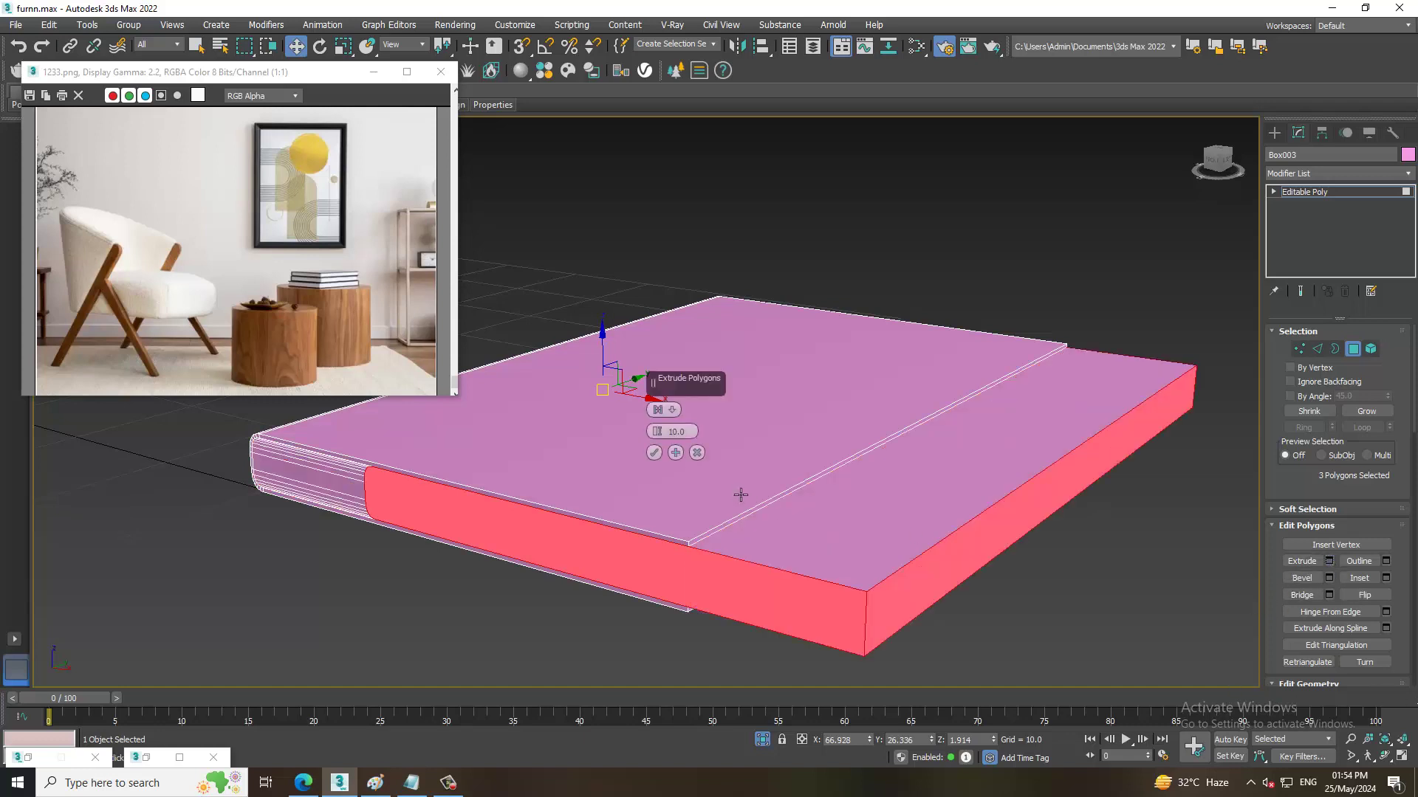
left_click(672, 409)
left_click(706, 442)
left_click_drag(657, 432, 680, 525)
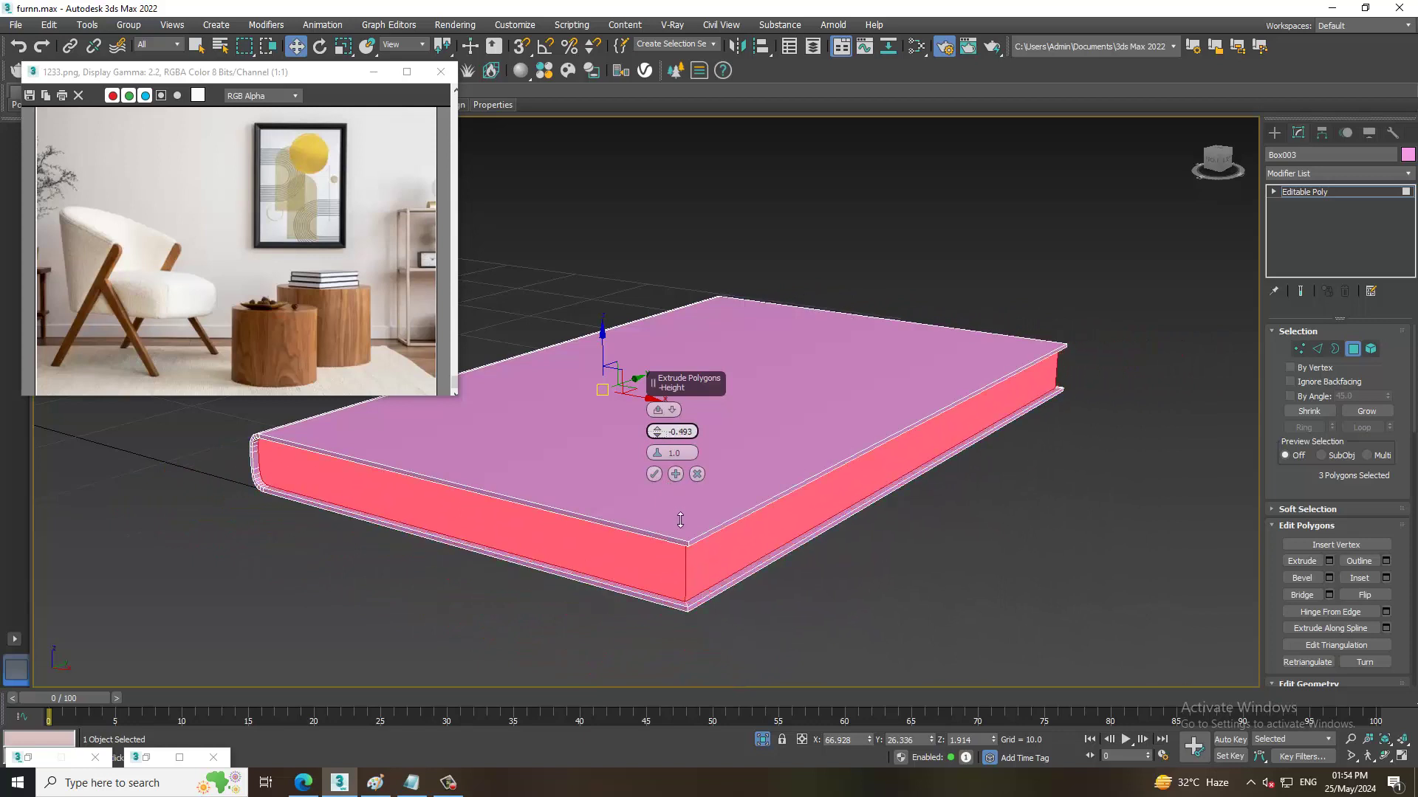
left_click(655, 475)
left_click(1326, 192)
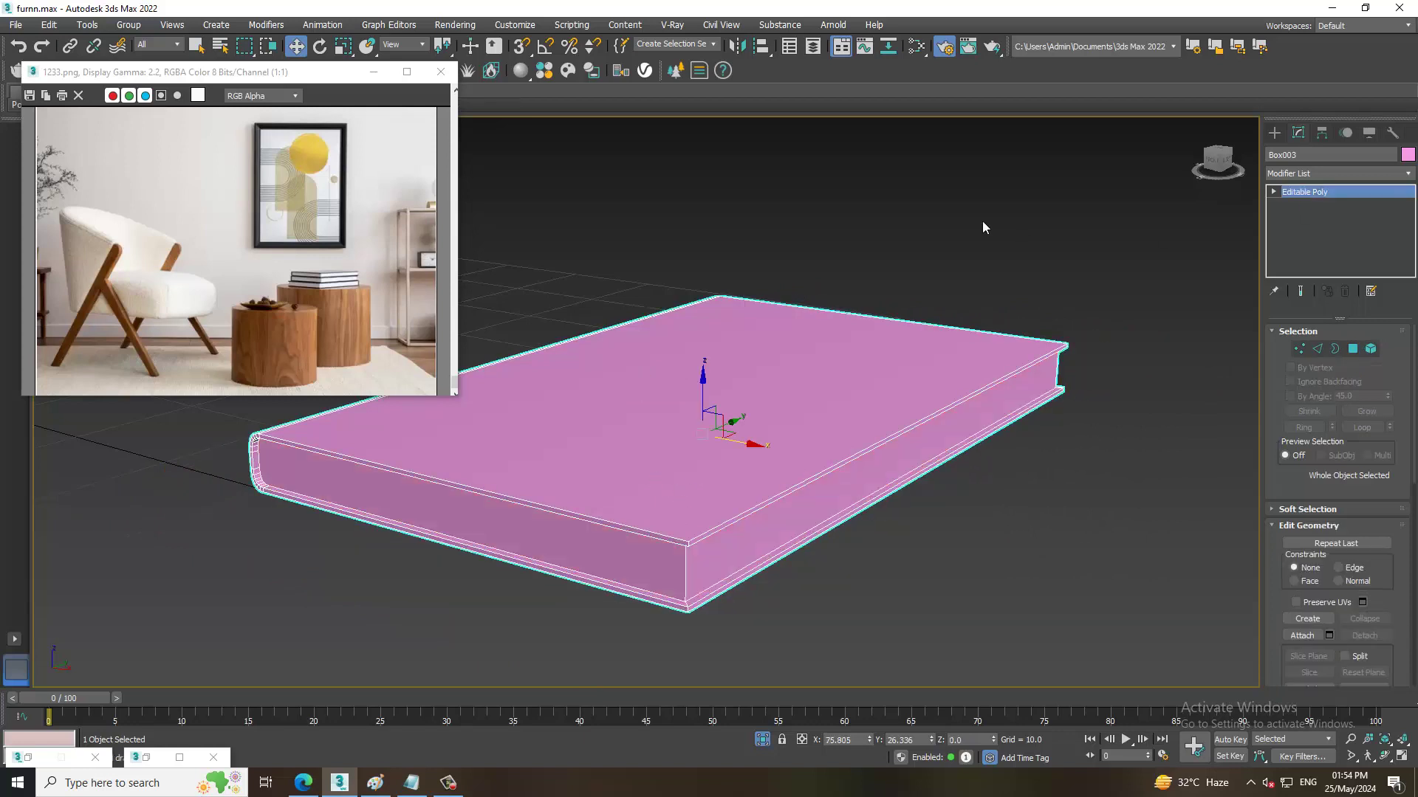
right_click(982, 220)
left_click(1045, 90)
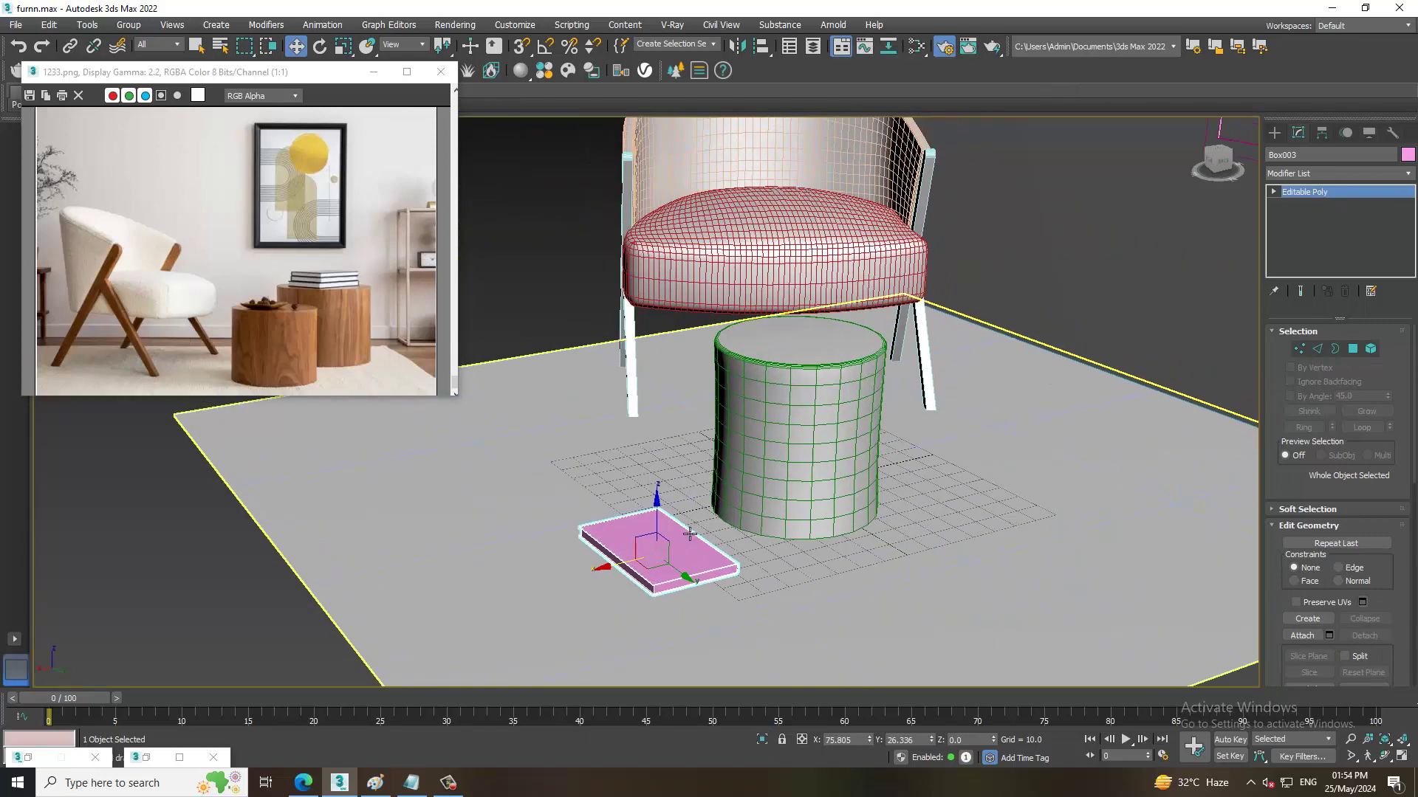
Move the book beside the side table and scale it down in Top view to fit.
left_click(622, 584)
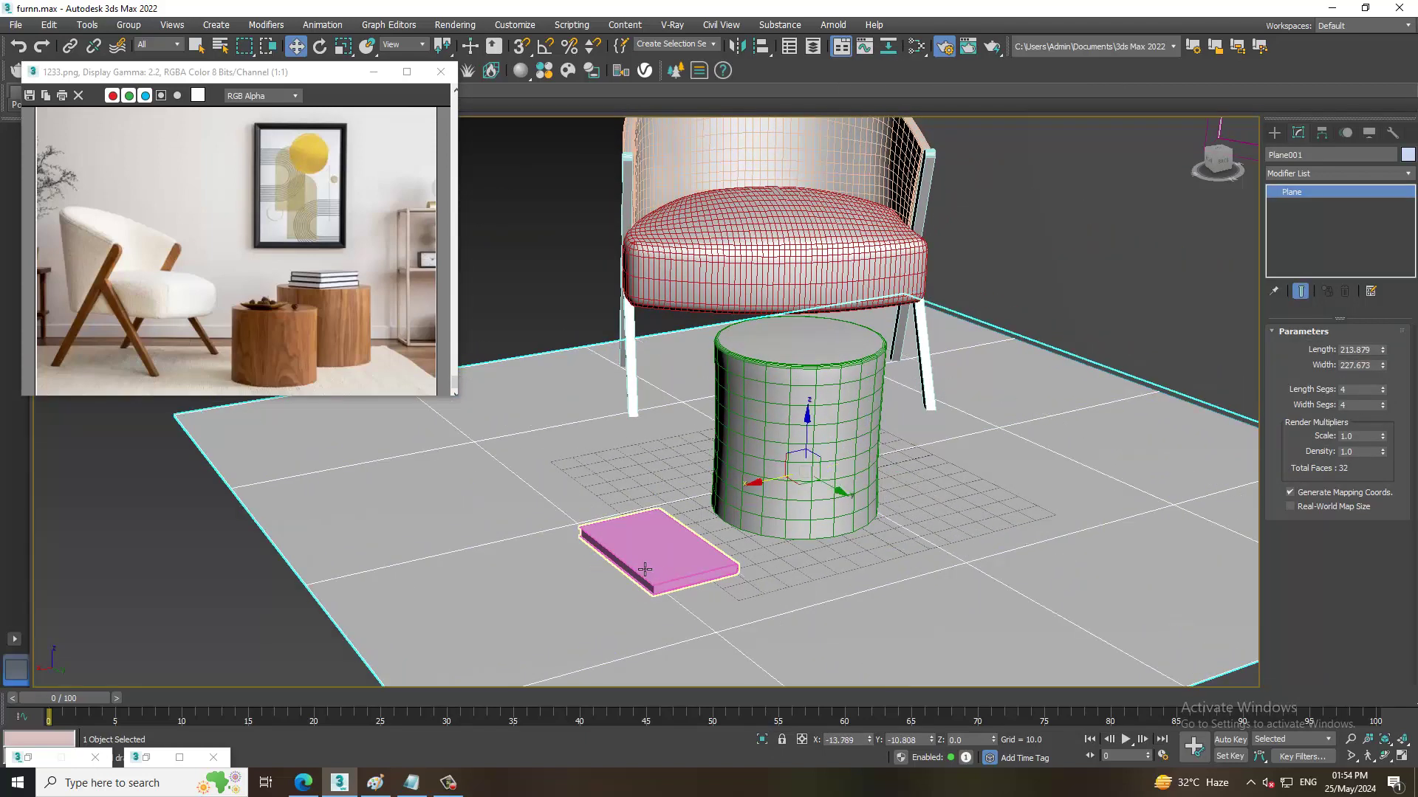
left_click(643, 578)
left_click_drag(643, 577, 831, 550)
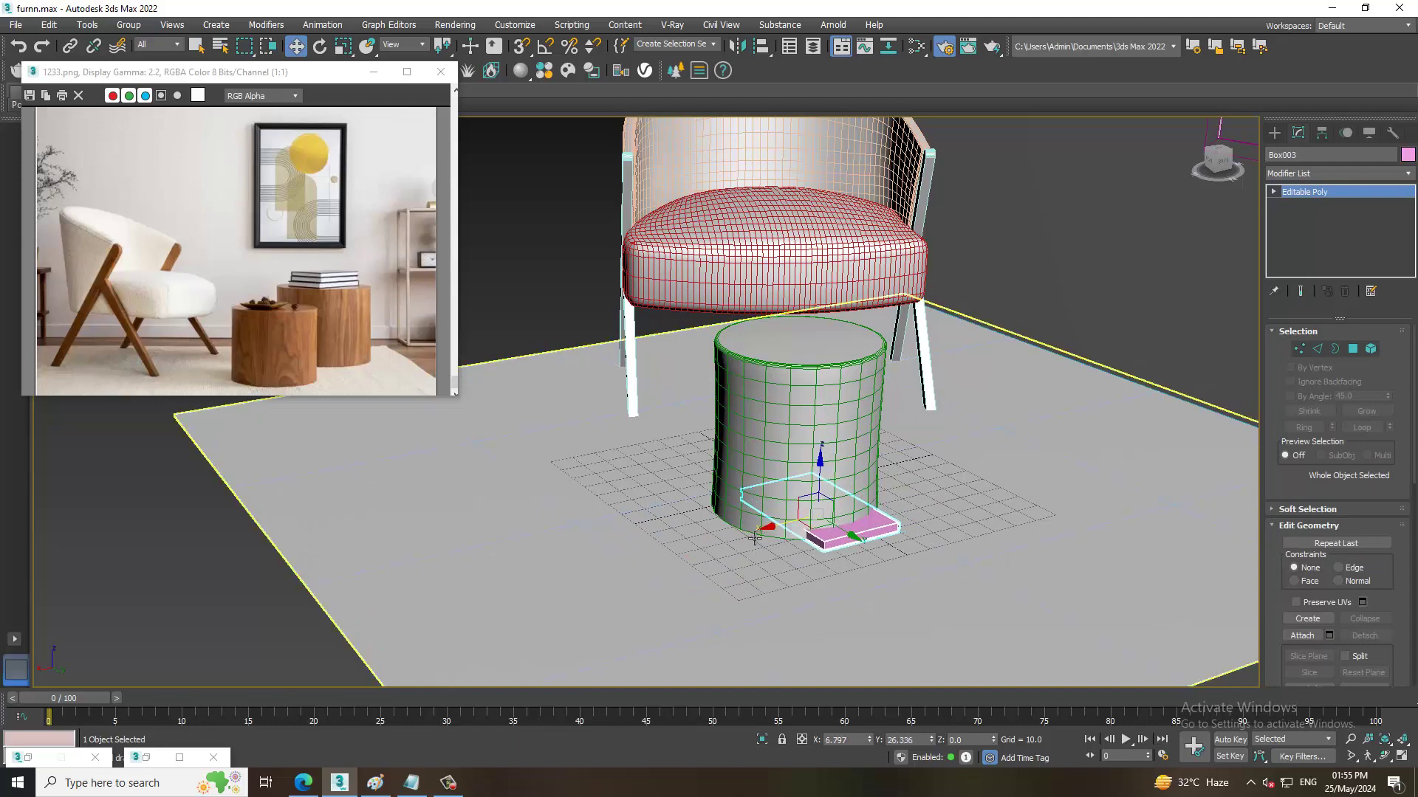
key("alt+w")
key("alt+w")
key("z")
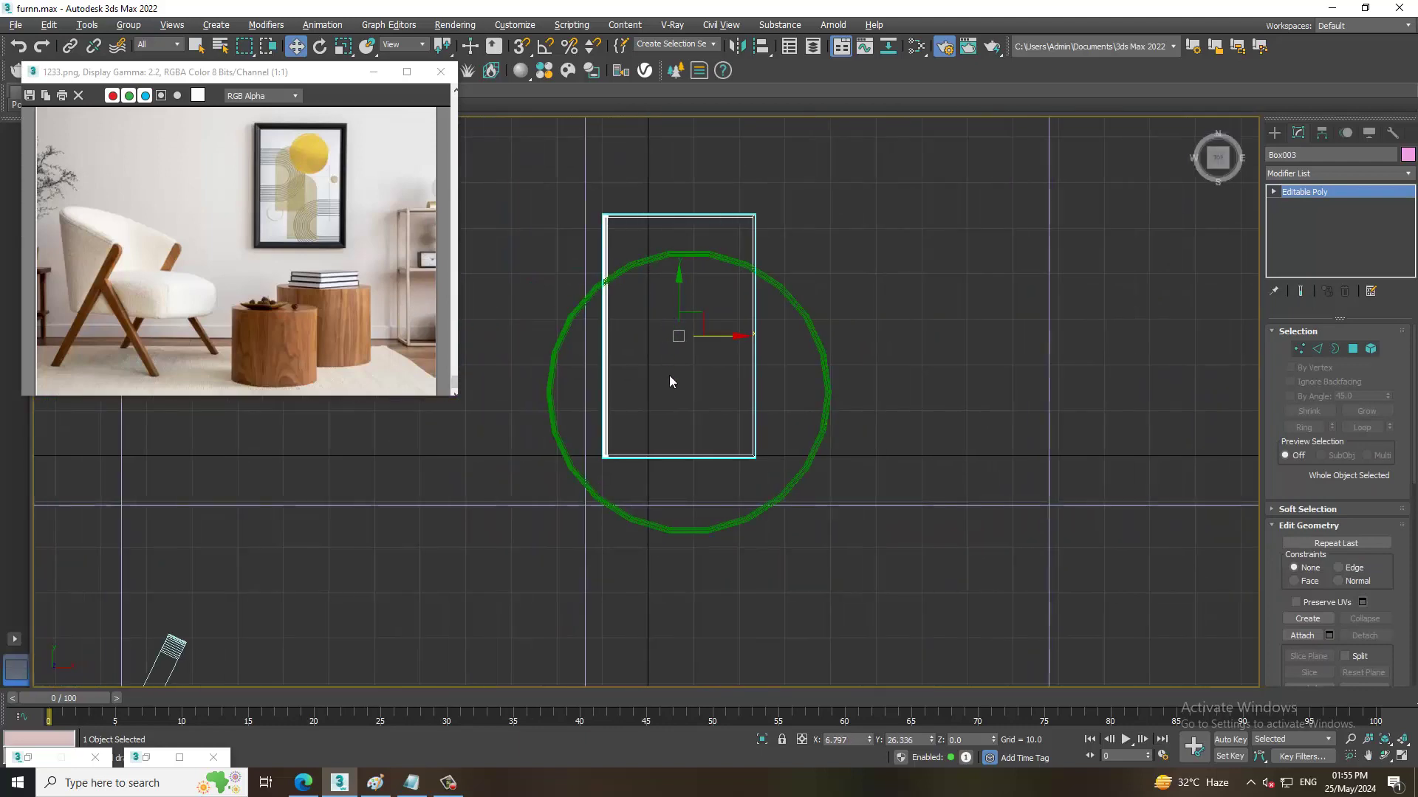
key("r")
left_click_drag(683, 338, 704, 378)
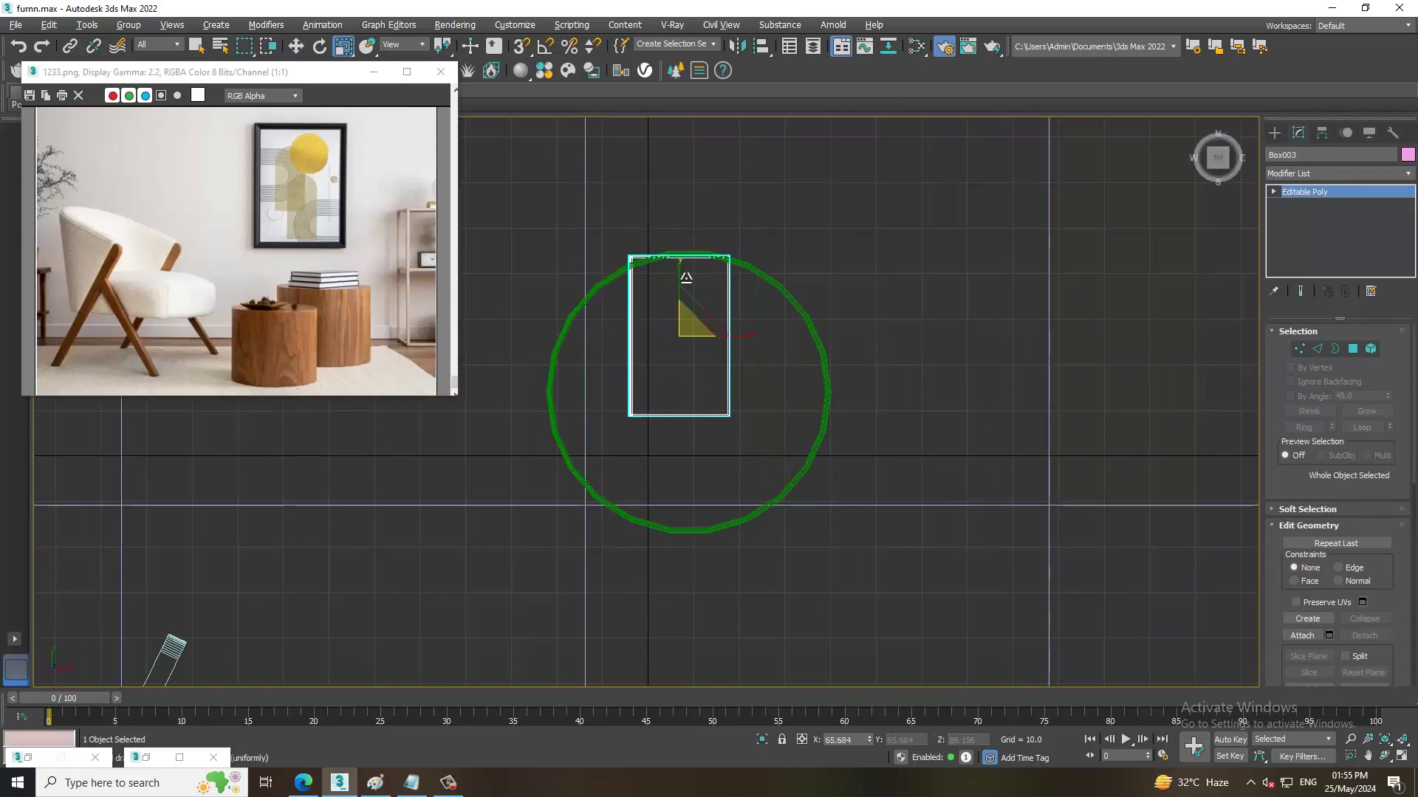
key("w")
left_click_drag(690, 313, 700, 350)
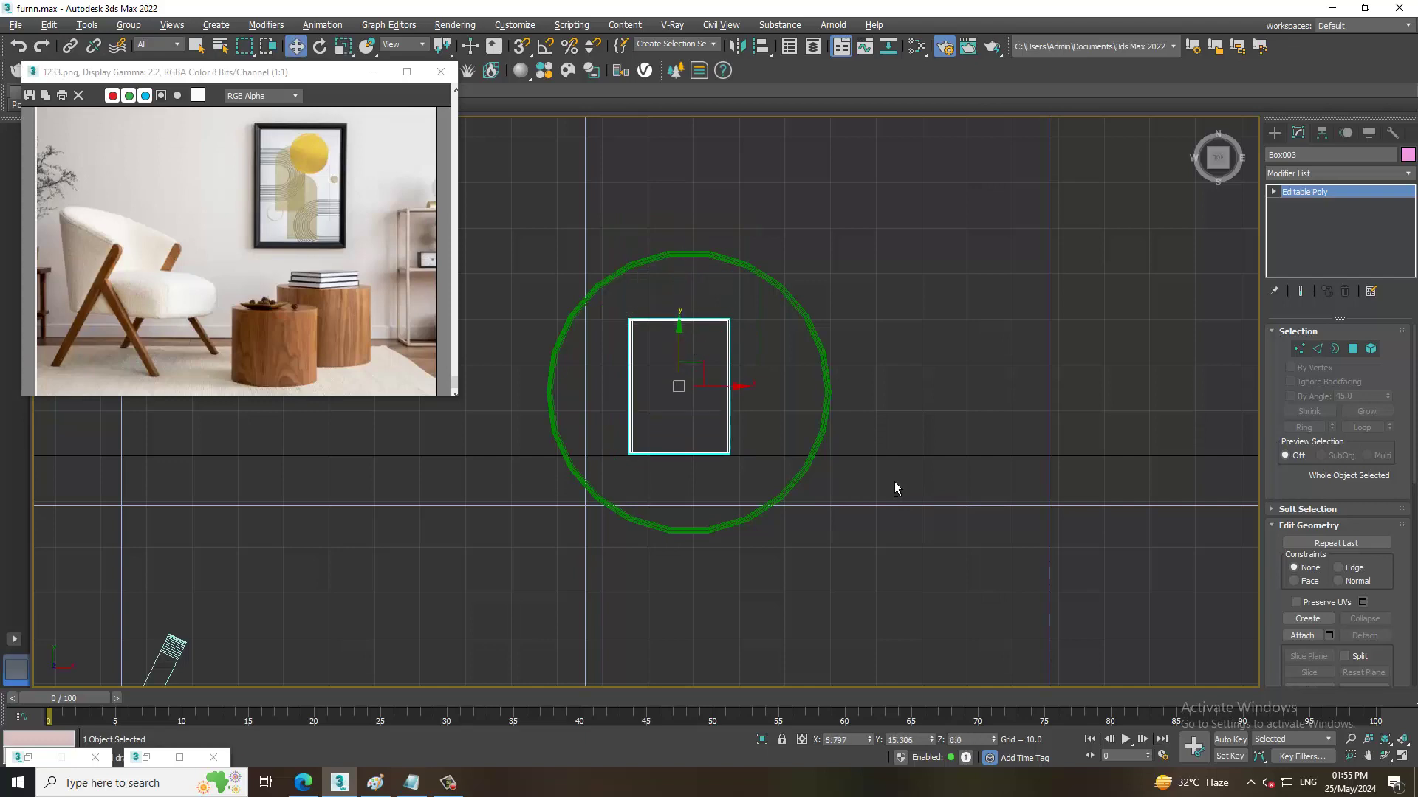
Raise the book onto the cylinder's top and Shift-drag a copy upward.
key("alt+w")
key("alt+w")
key("z")
left_click_drag(788, 593, 803, 415)
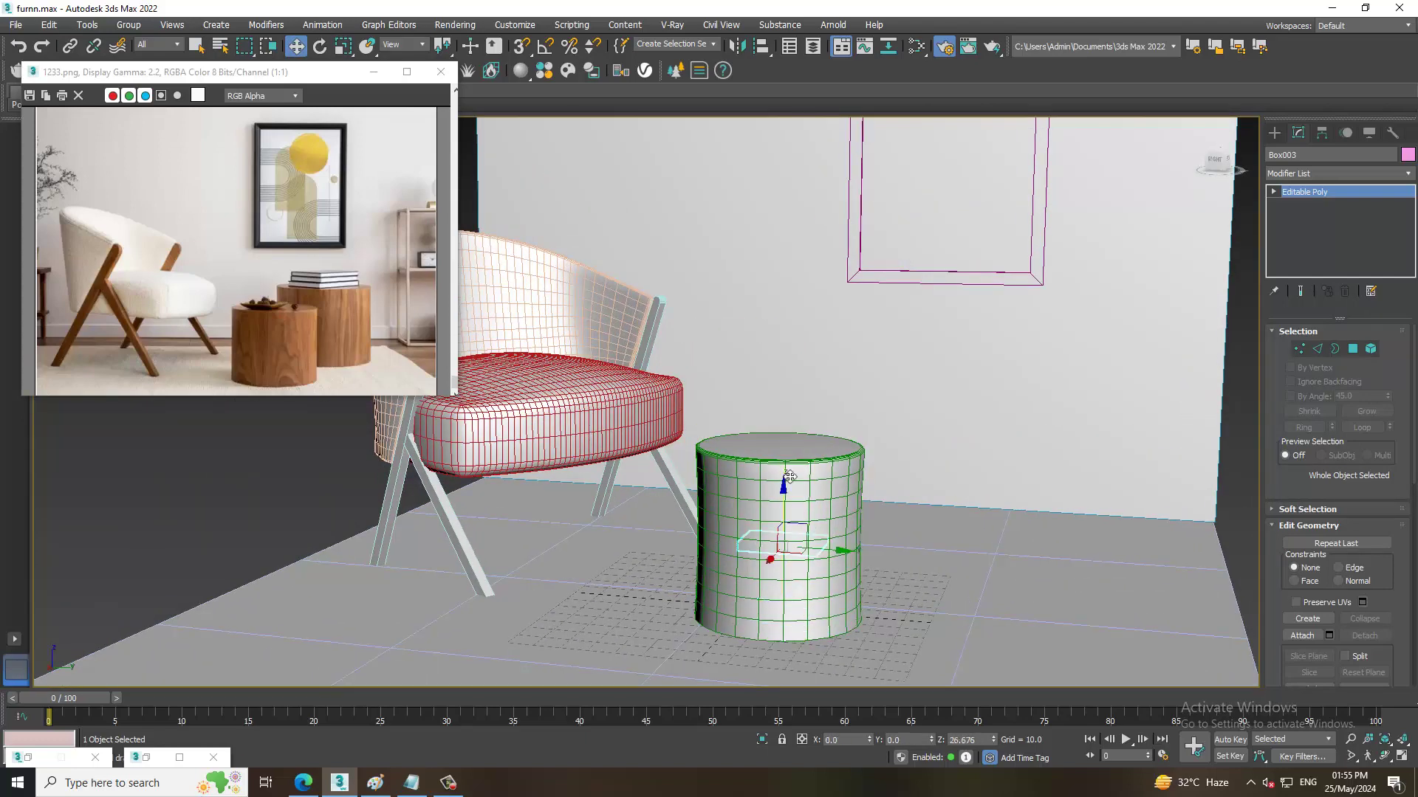
key("z")
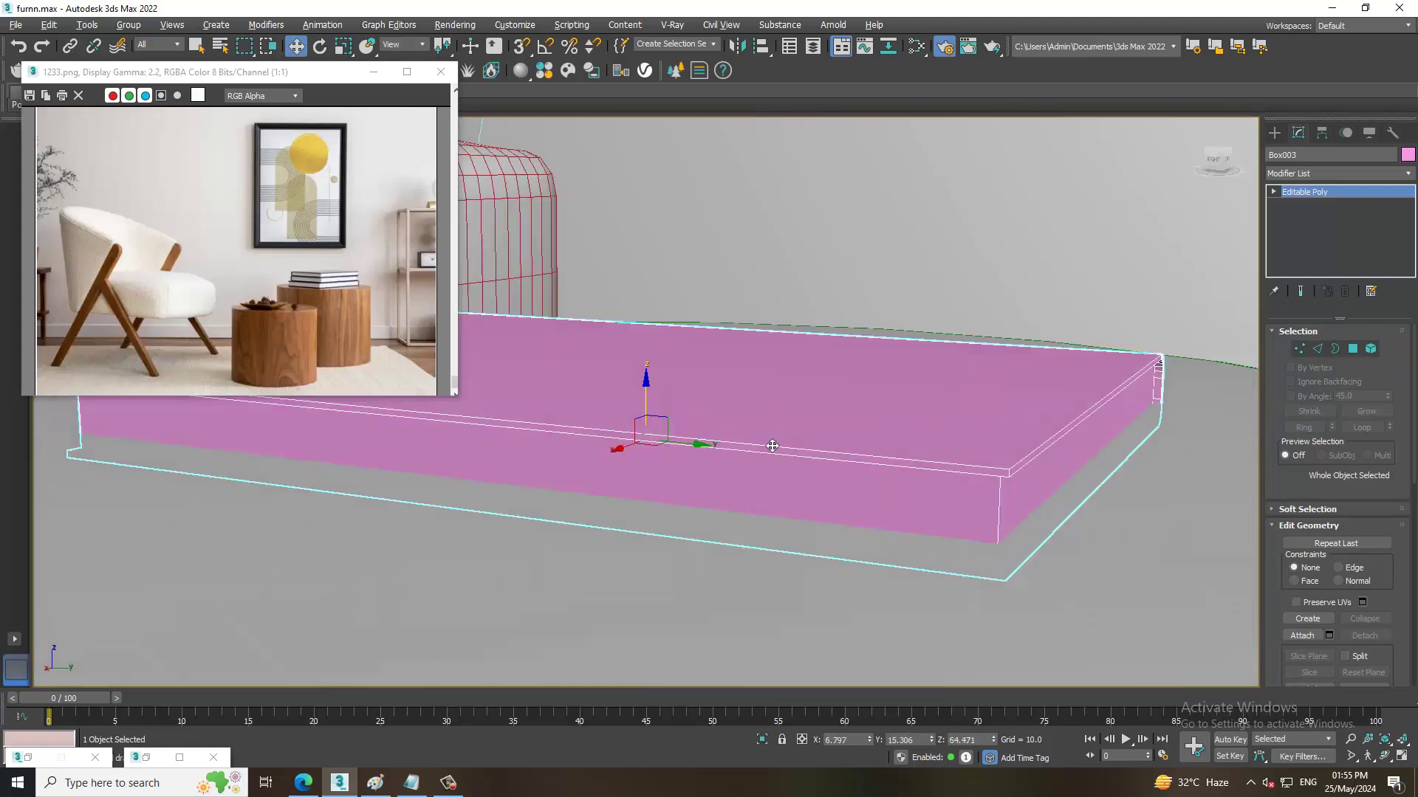
mouse_move(659, 406)
left_mouse_down()
mouse_move(657, 386)
mouse_move(673, 392)
left_mouse_up()
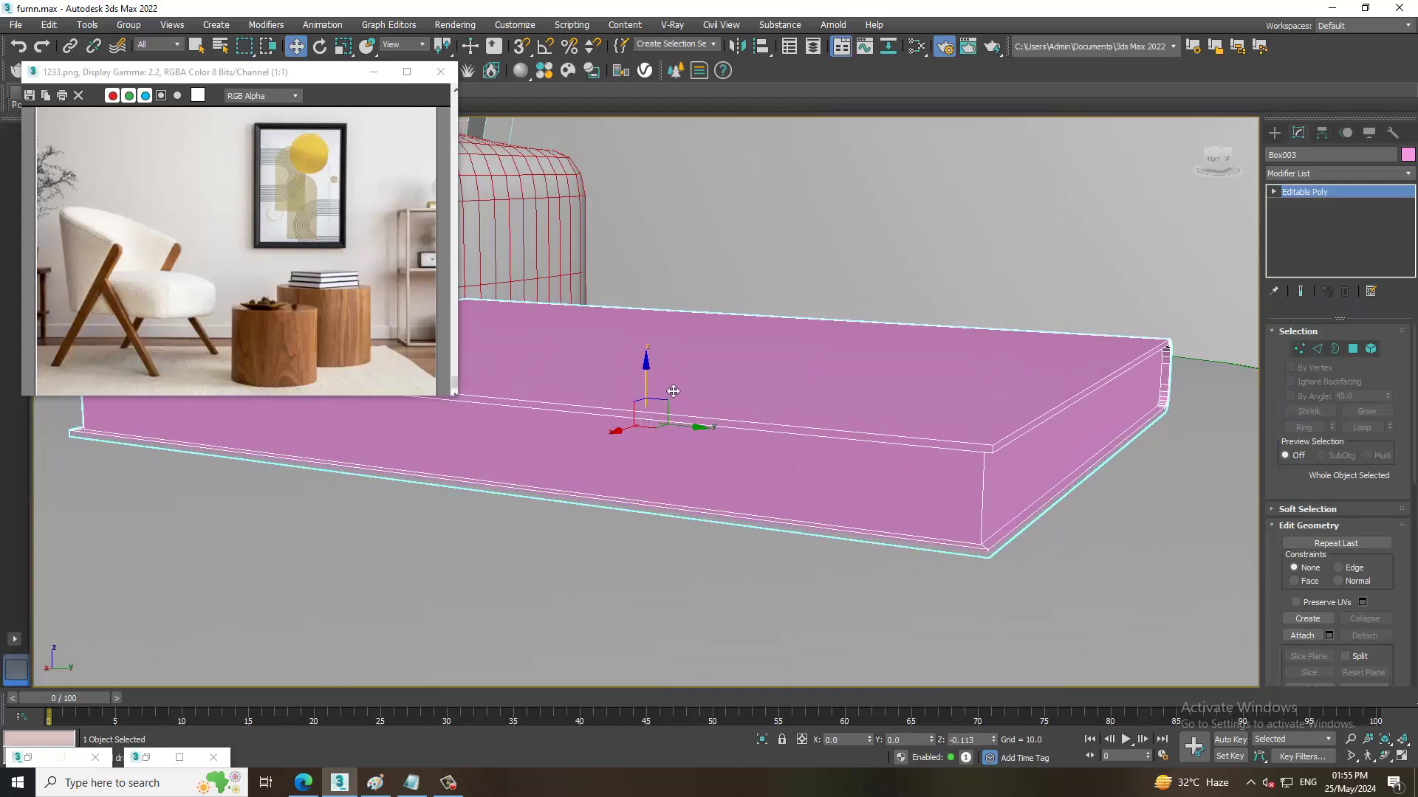
scroll(674, 391, "down", 5)
mouse_move(687, 403)
middle_mouse_down()
mouse_move(775, 452)
mouse_move(658, 430)
mouse_move(667, 370)
middle_mouse_up()
key("r")
key("w")
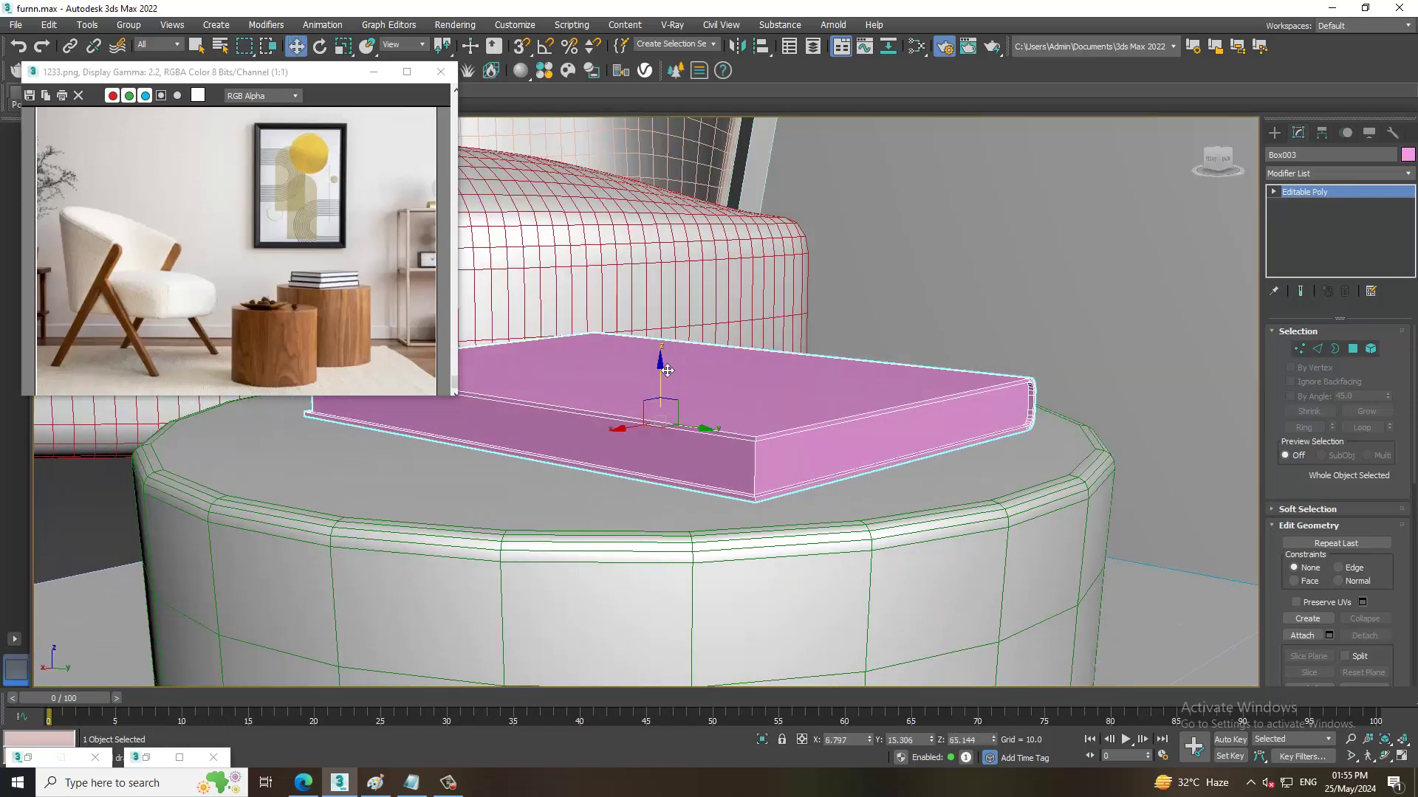
left_click_drag(668, 371, 679, 336)
Make 5 copies of the book to form a stack on the side table.
left_click_drag(744, 397, 747, 393)
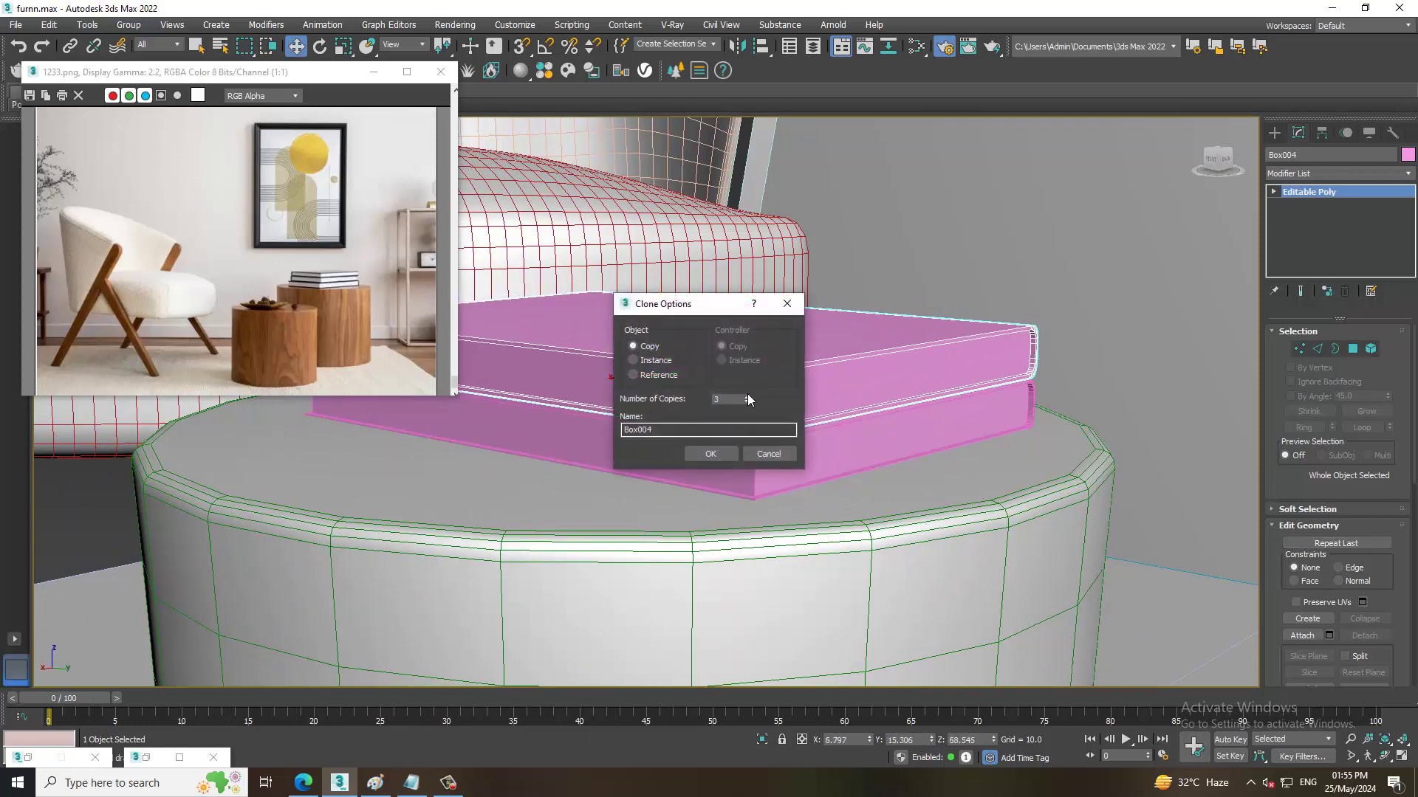
left_click(713, 454)
scroll(715, 455, "down", 3)
middle_click_drag(812, 444, 806, 506, "alt")
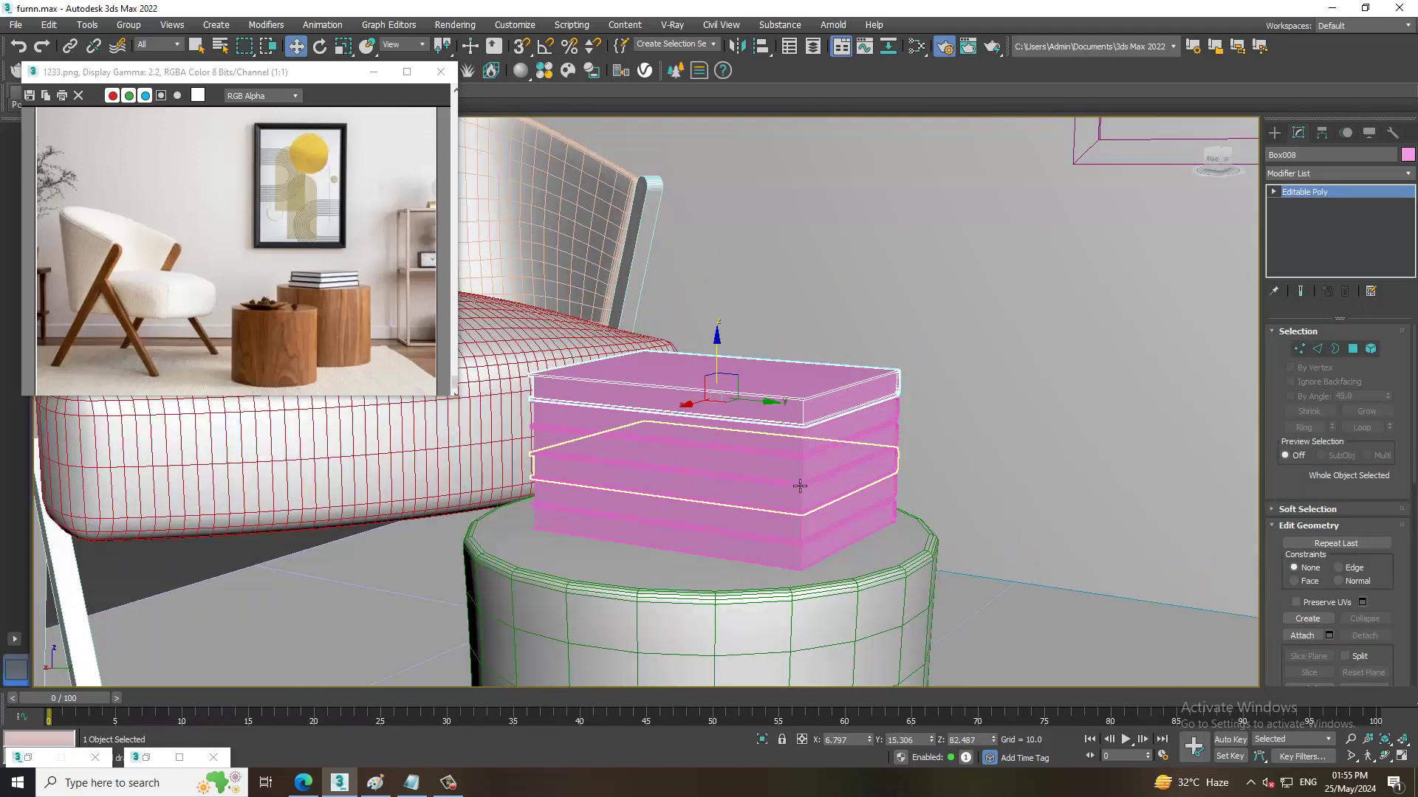
Deselect, orbit to a near-front room view, and switch to Expert Mode.
left_click(1034, 443)
scroll(1034, 443, "down", 5)
middle_click_drag(1034, 443, 664, 369, "alt")
scroll(664, 370, "up", 3)
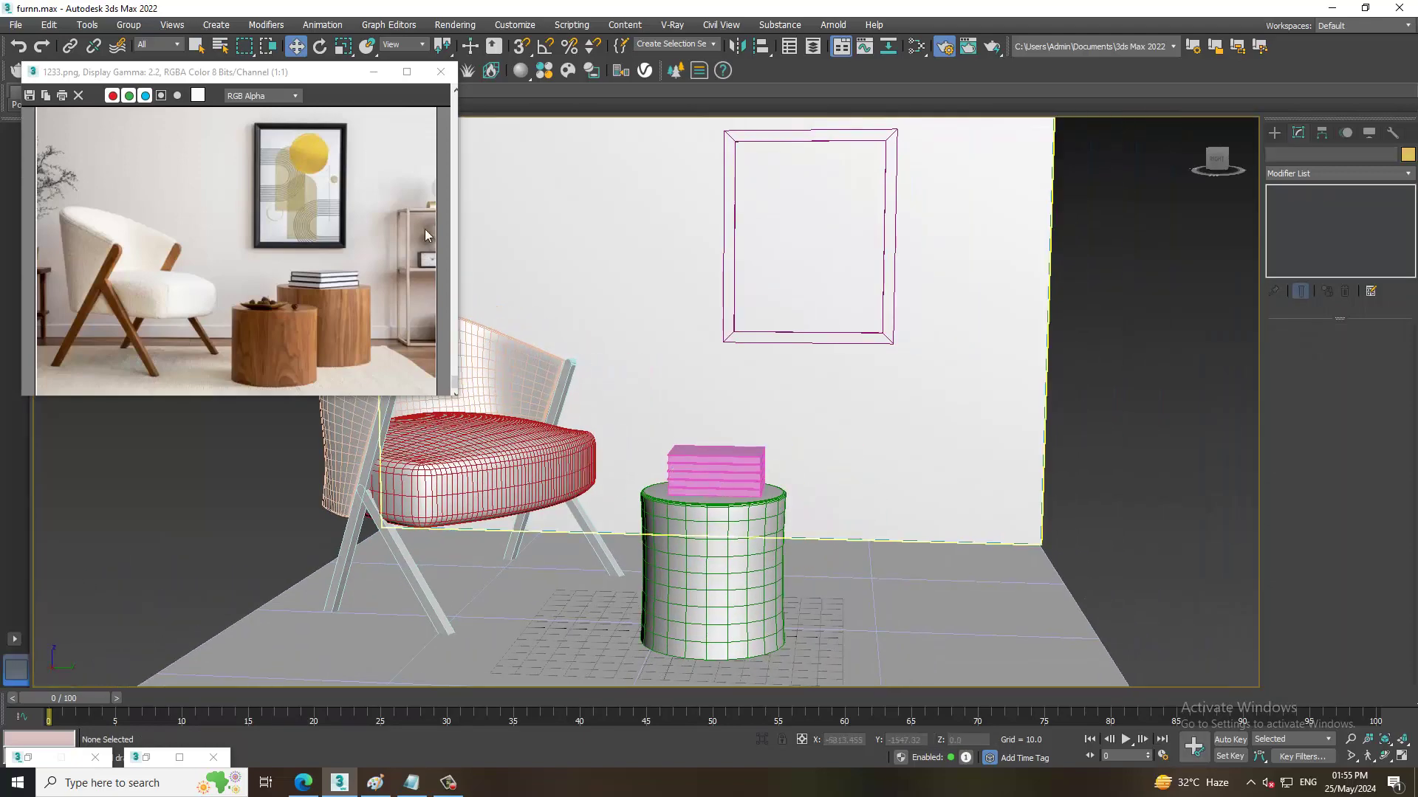
middle_click_drag(889, 441, 959, 422)
key("ctrl+x")
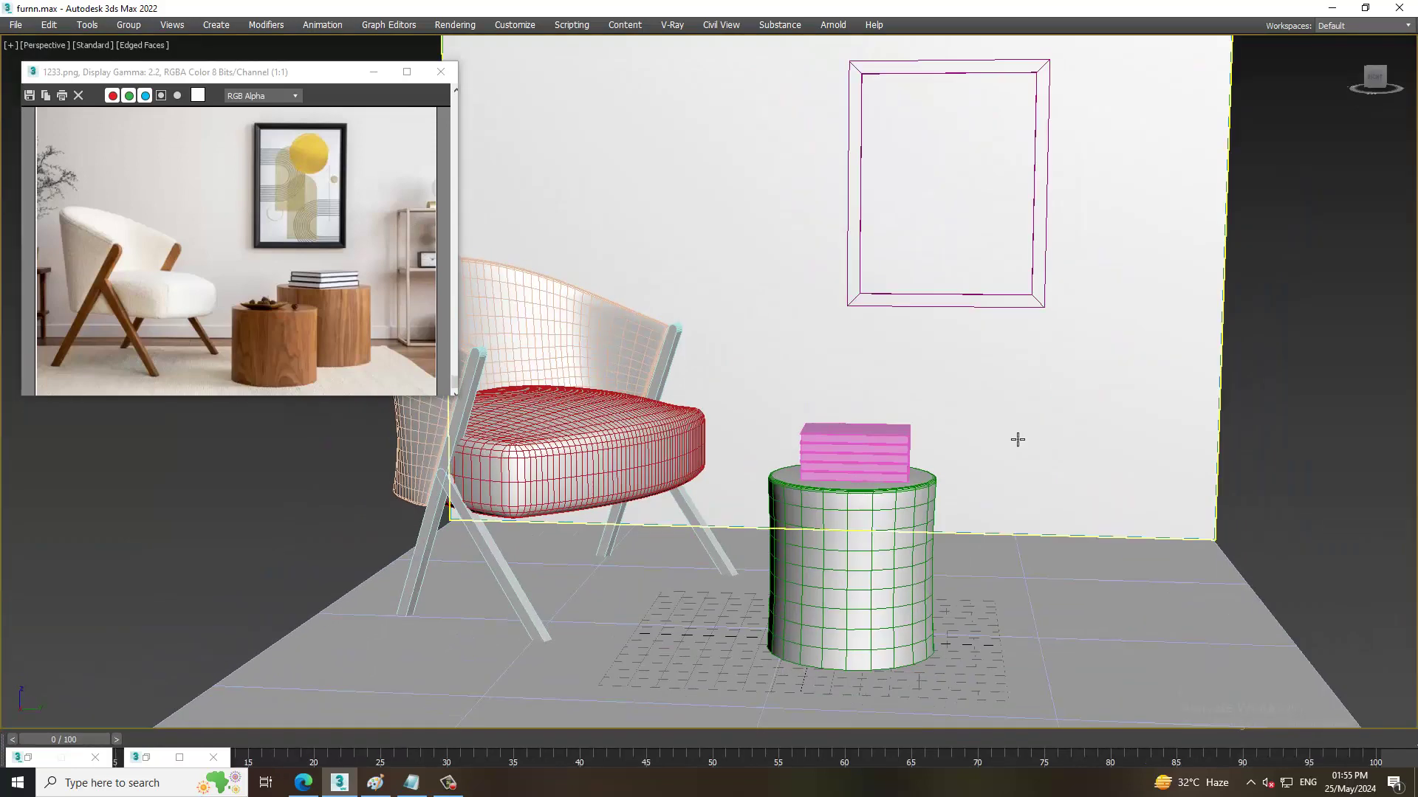
key("ctrl+z")
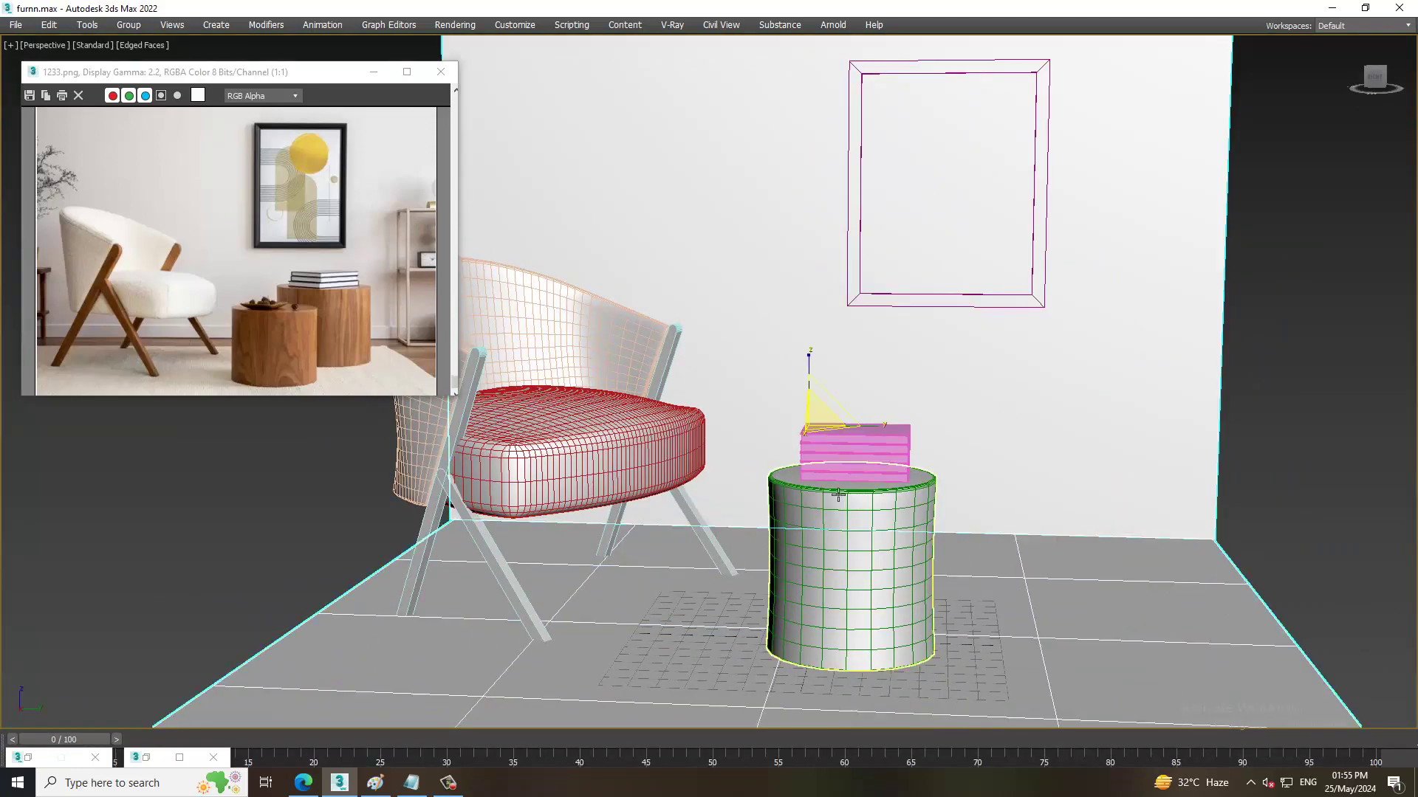
key("ctrl+z")
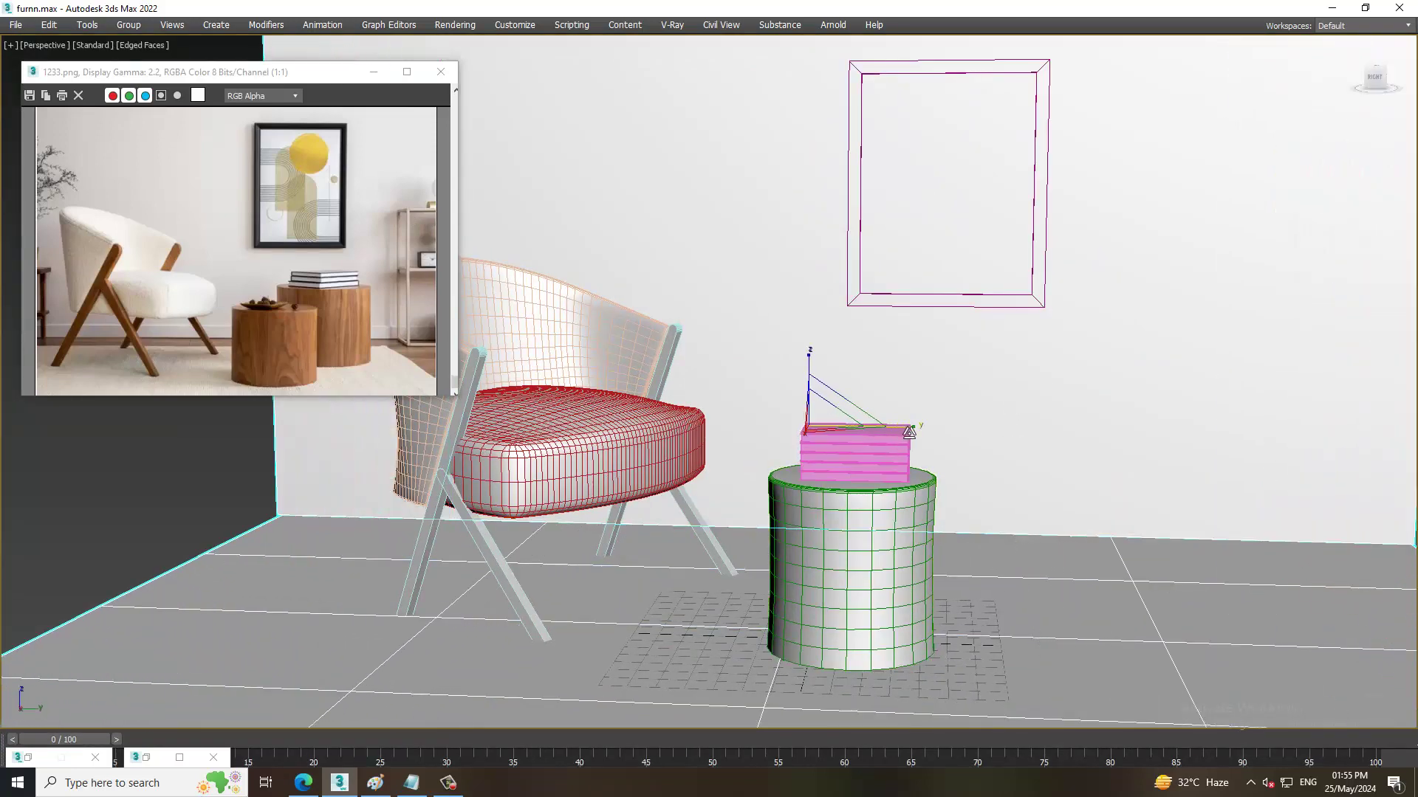
mouse_move(959, 459)
middle_mouse_down("alt")
mouse_move(857, 481)
mouse_move(873, 471)
middle_mouse_up("alt")
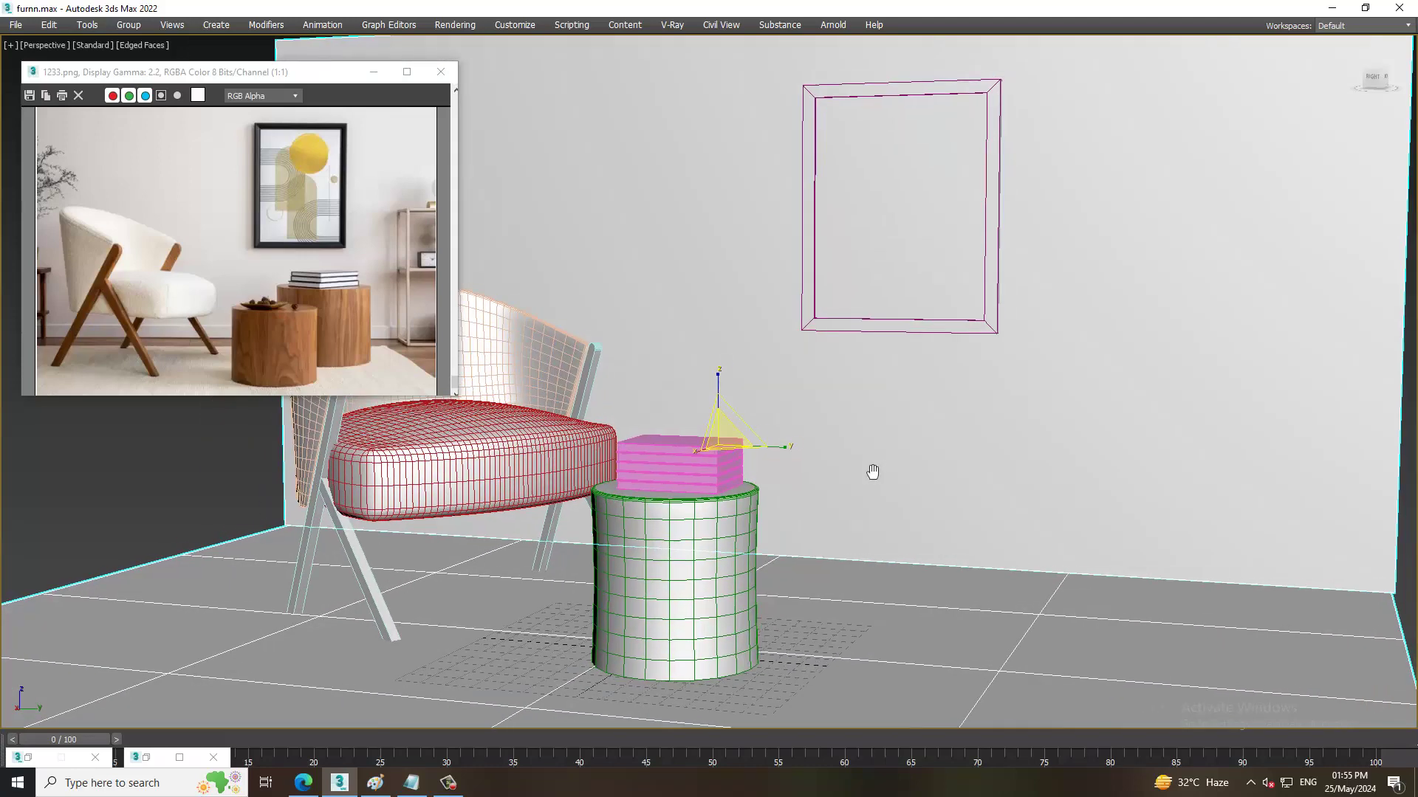
Open and minimize the Slate Material Editor, reframe the view, and reposition the reference image.
key("m")
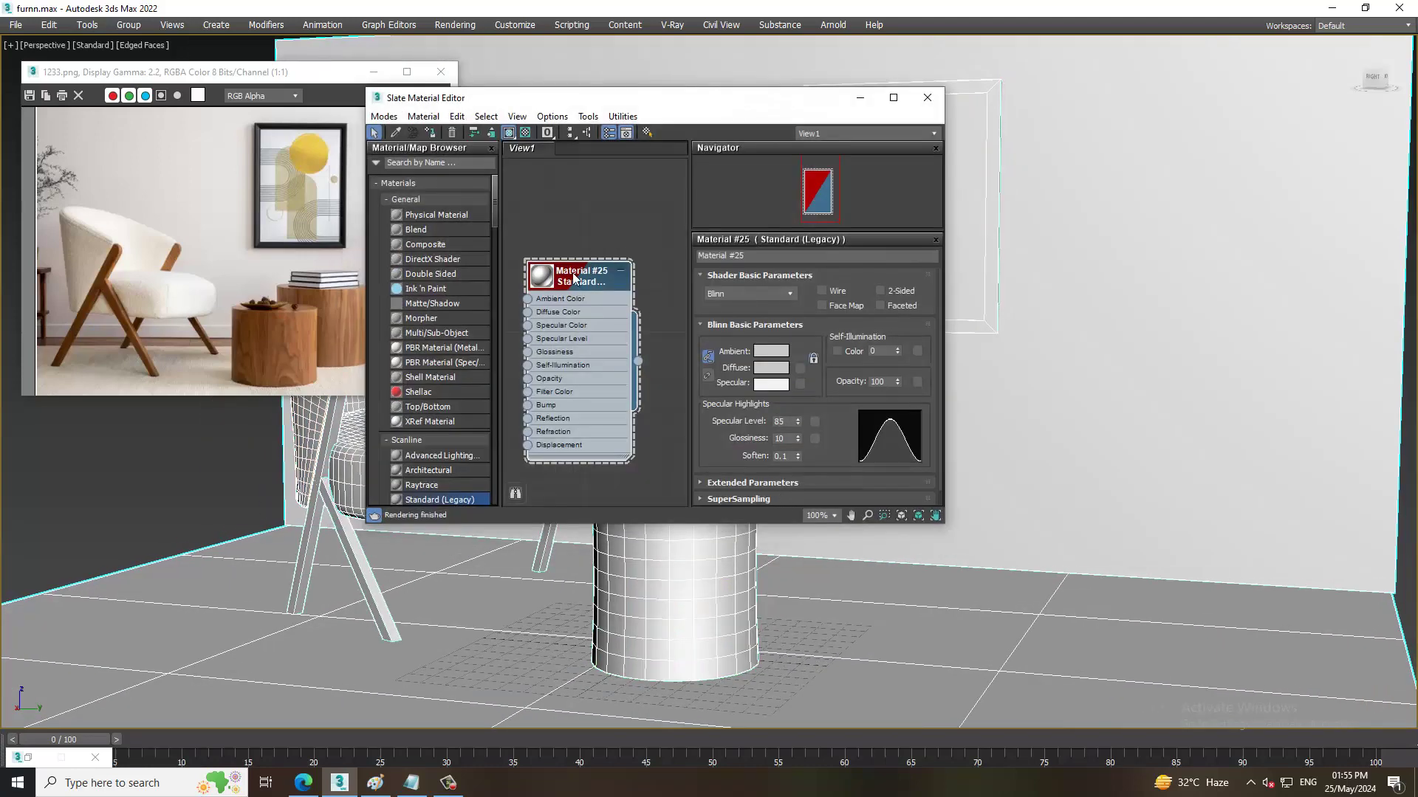
left_click(860, 97)
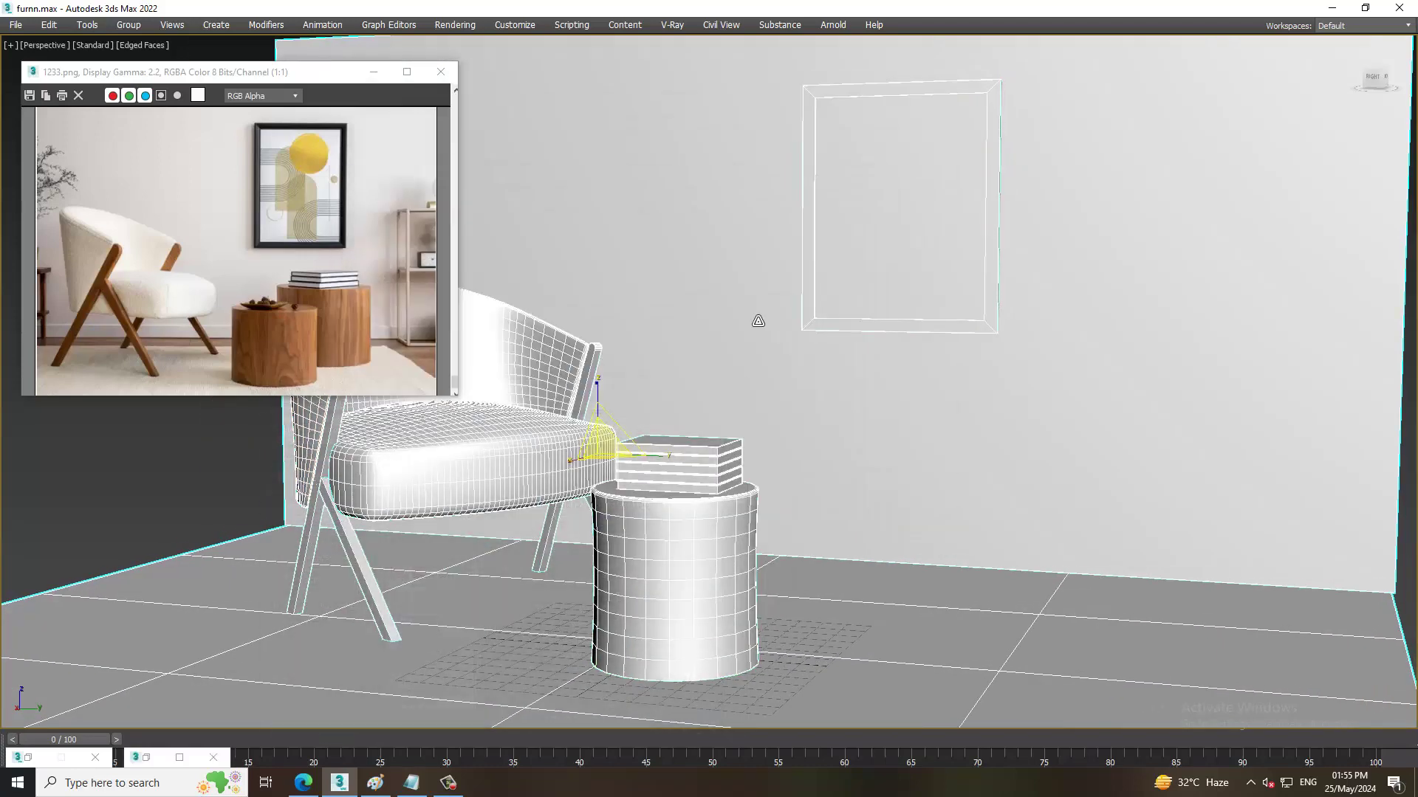
mouse_move(855, 439)
middle_mouse_down()
mouse_move(1022, 359)
mouse_move(991, 365)
middle_mouse_up()
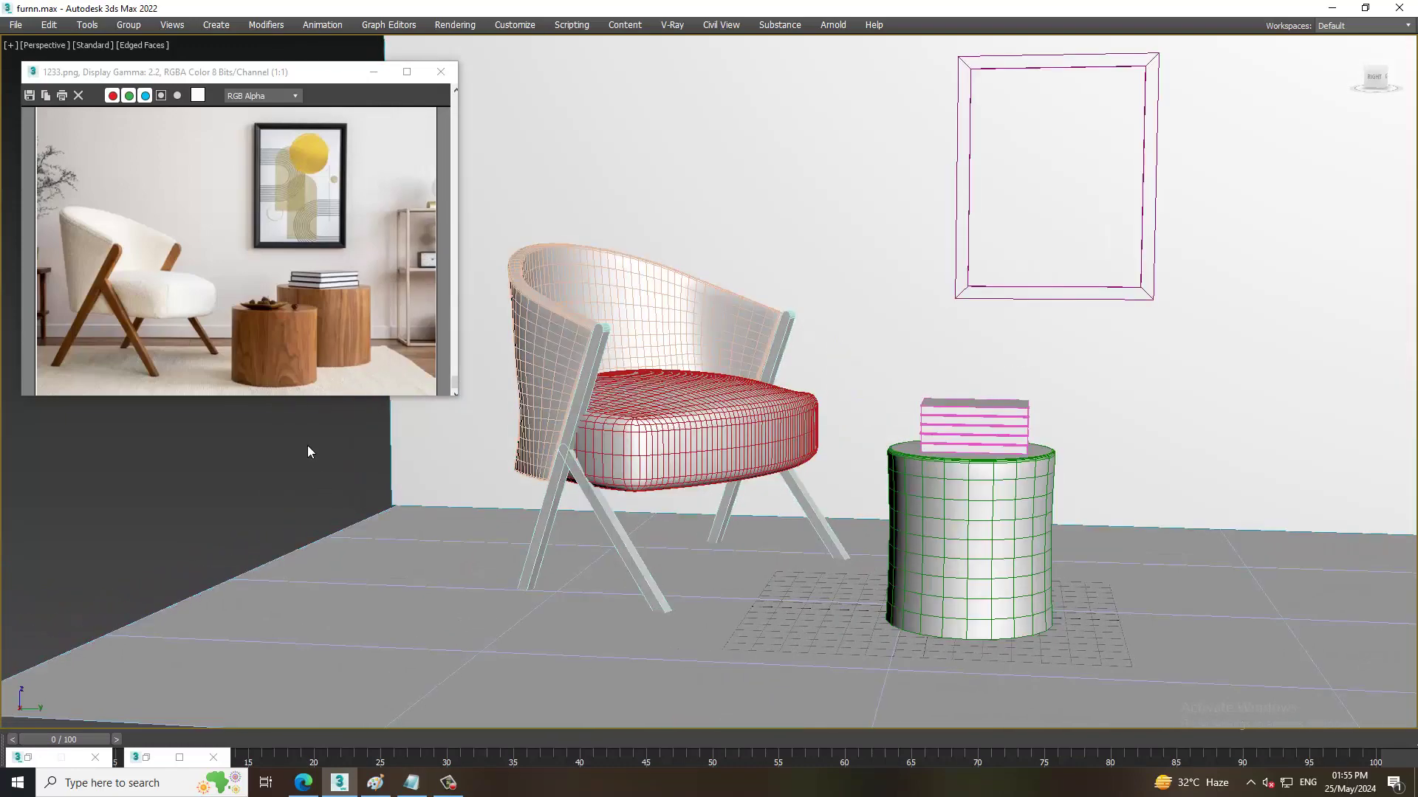
left_click_drag(173, 79, 155, 43)
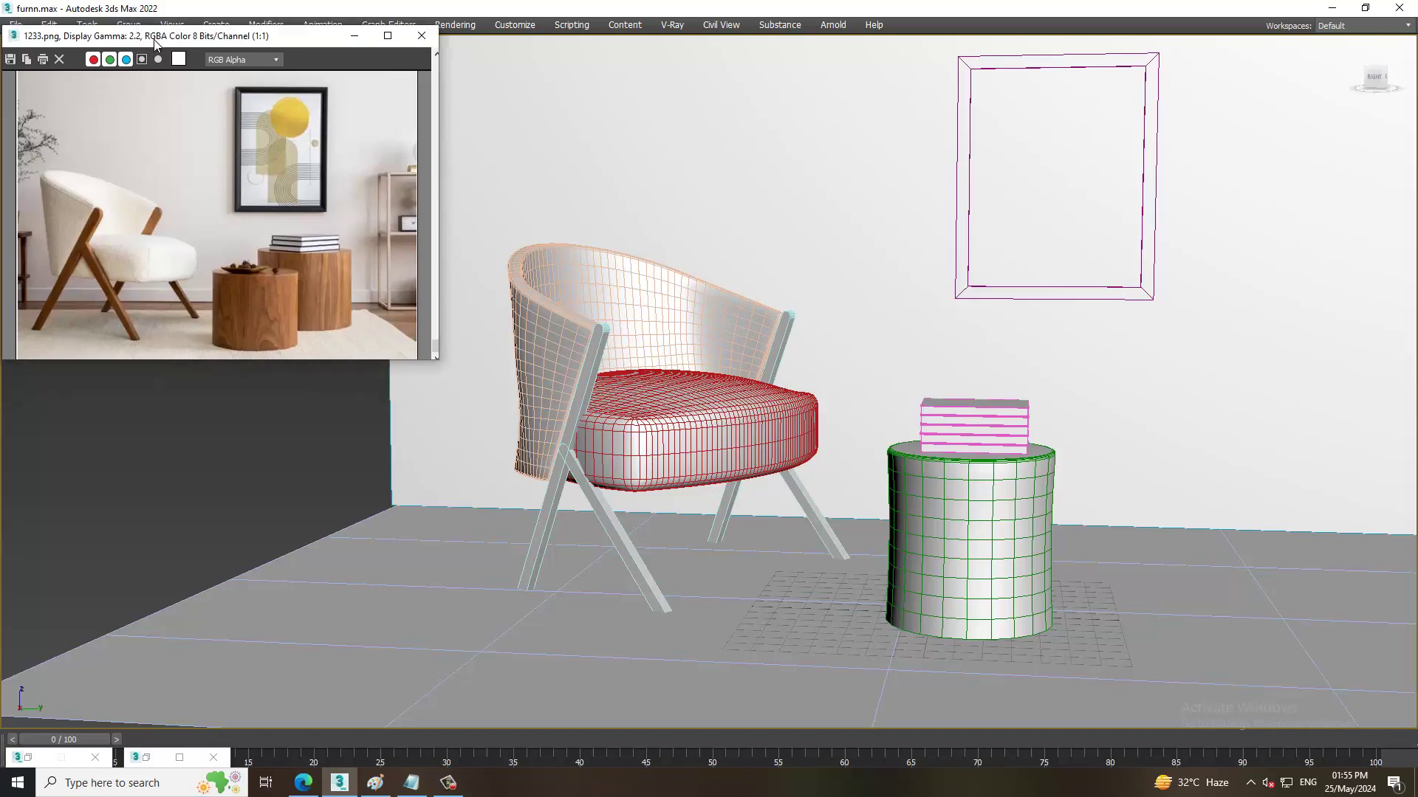
mouse_move(980, 538)
middle_mouse_down()
mouse_move(938, 539)
mouse_move(953, 517)
middle_mouse_up()
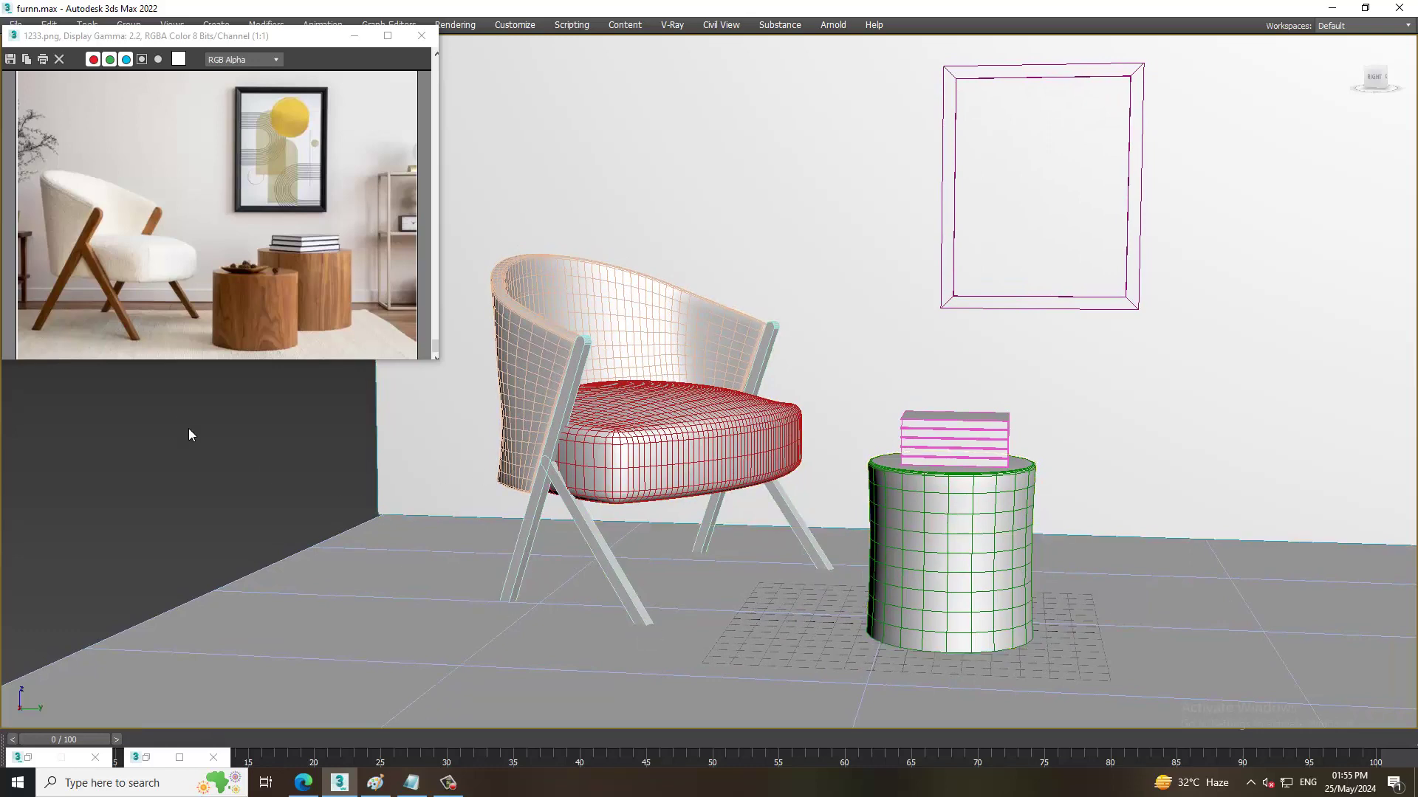
Select only the chair, nudge it slightly, and bring back the Notepad notes.
left_click_drag(755, 649, 451, 609)
left_click(664, 436)
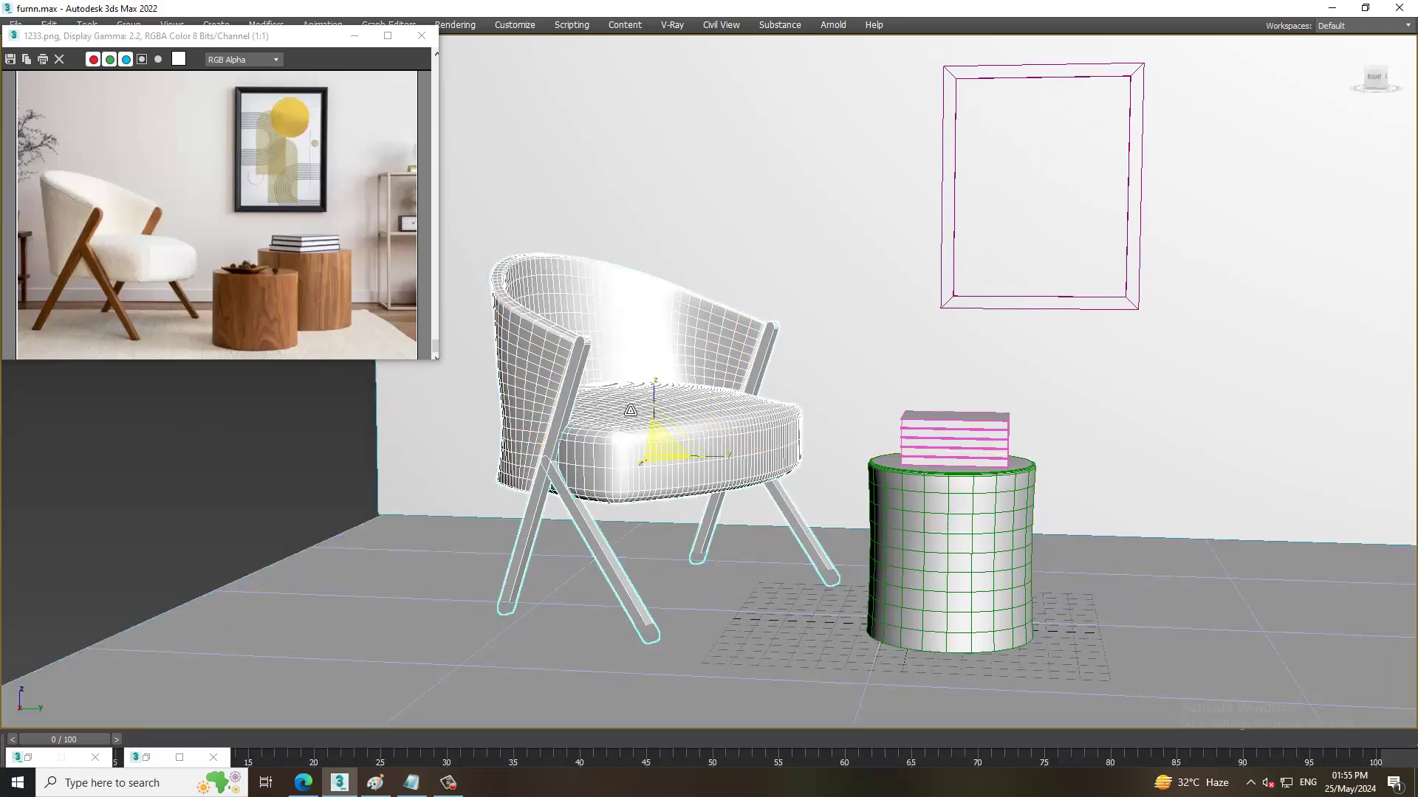
key("w")
left_click_drag(663, 421, 663, 407)
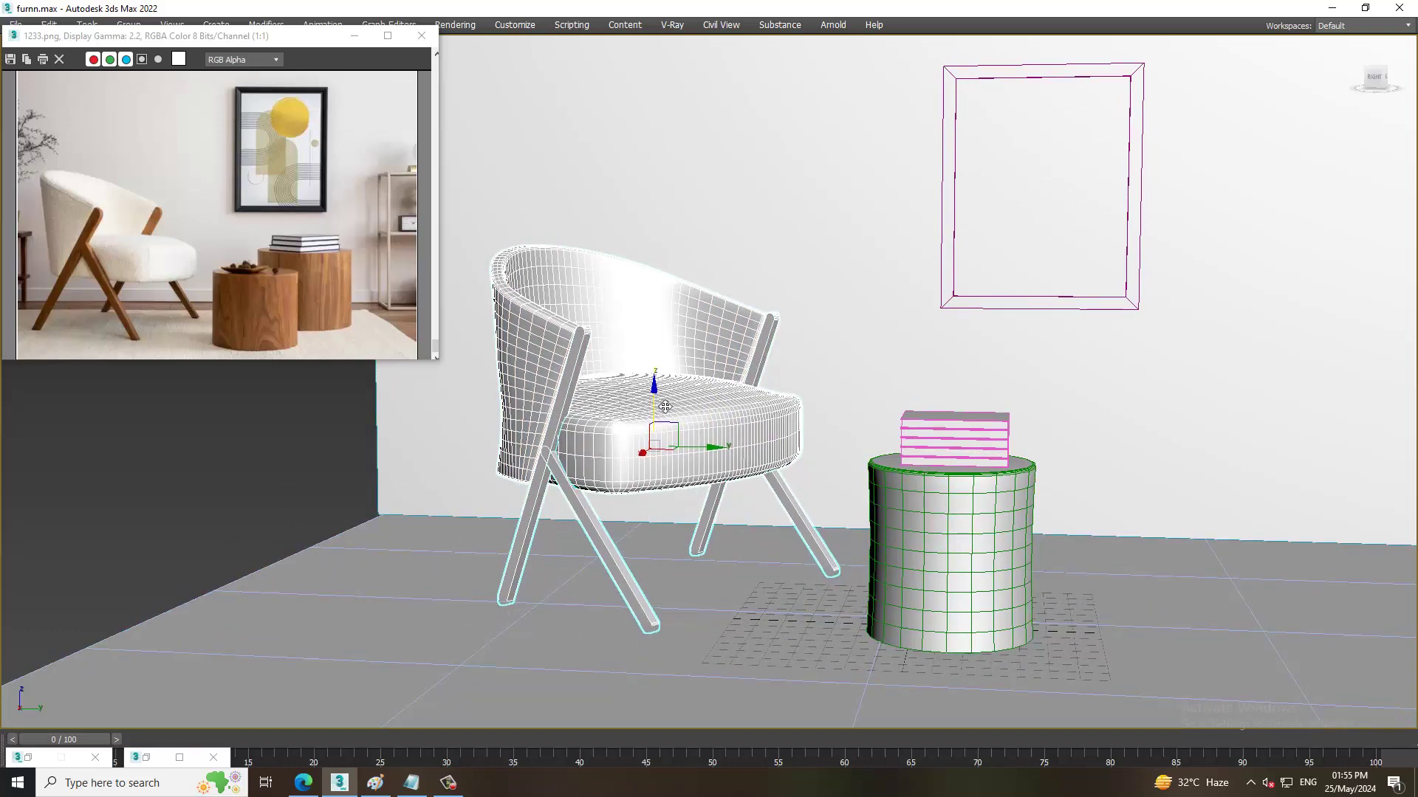
left_click(174, 521)
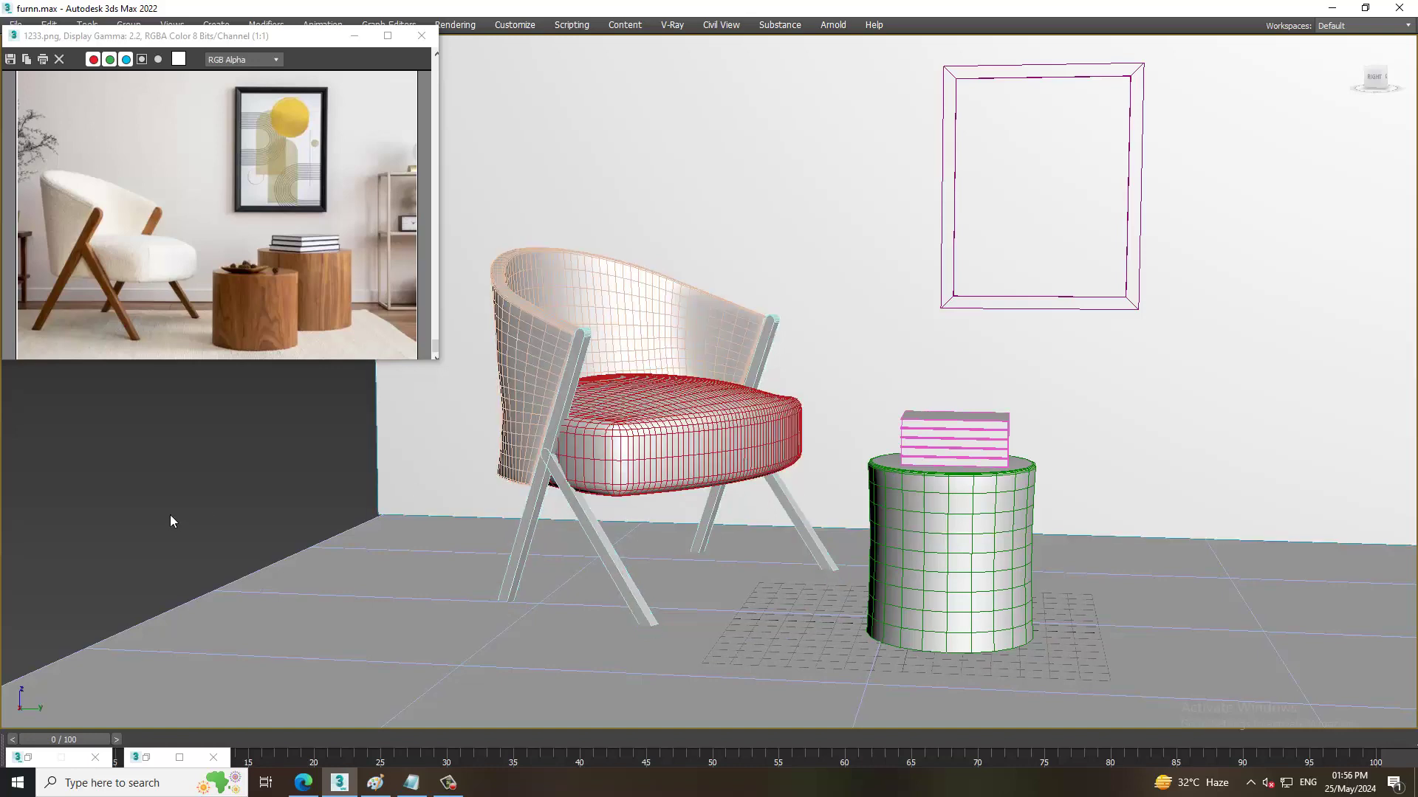
left_click(411, 782)
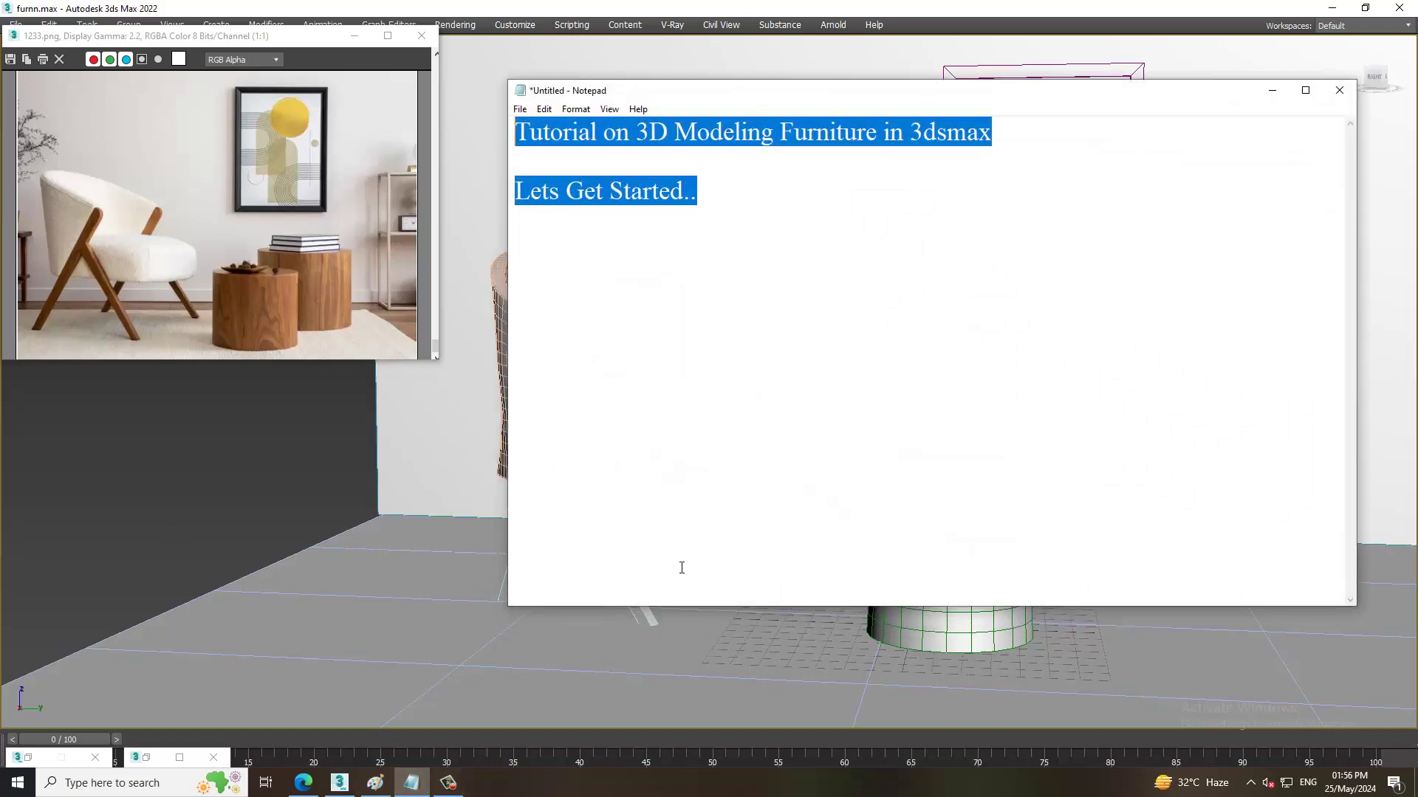
Add a 'Thanks for Watching..' line to the notes, minimize Notepad, and turn off Edged Faces.
left_click(738, 201)
type("T")
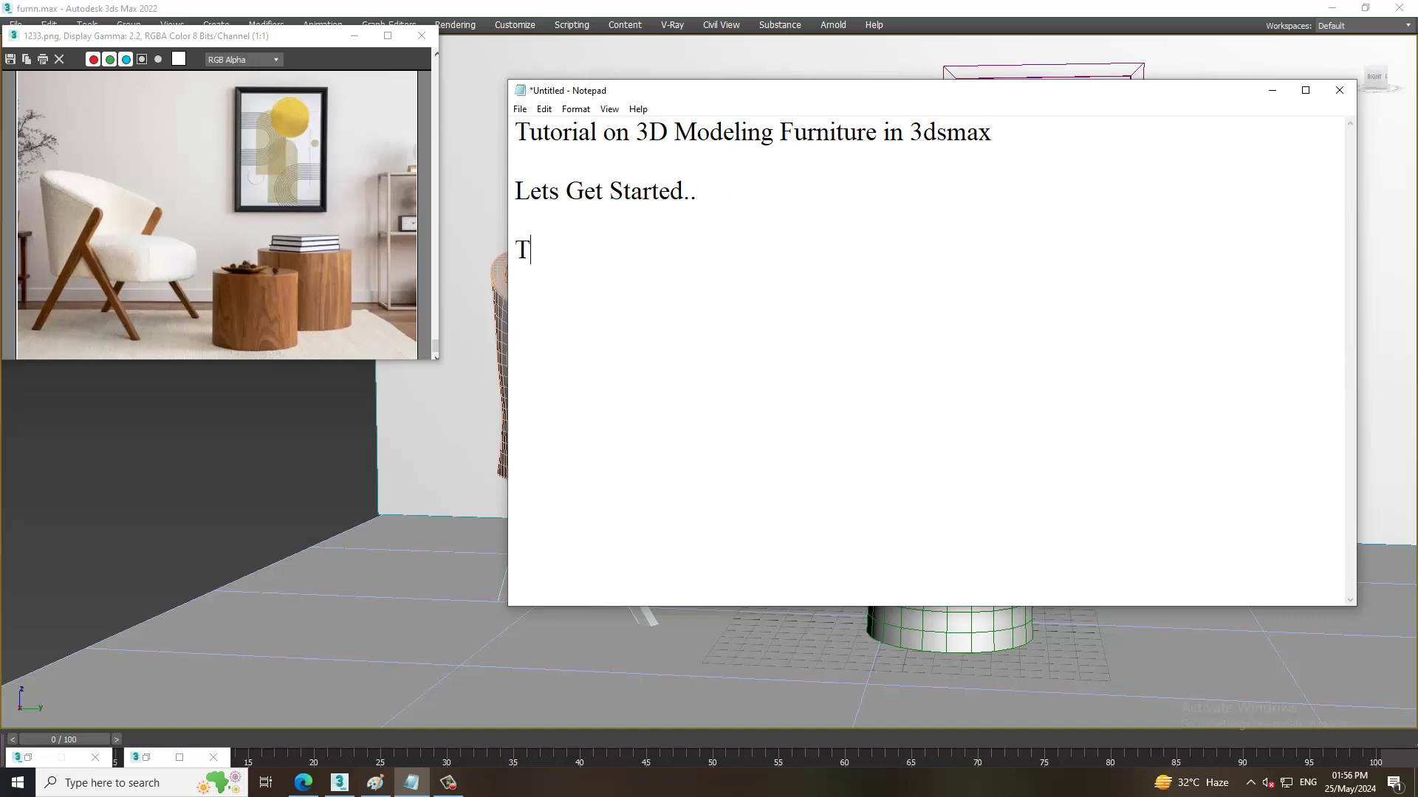
type("hanks for ")
type("Watching..")
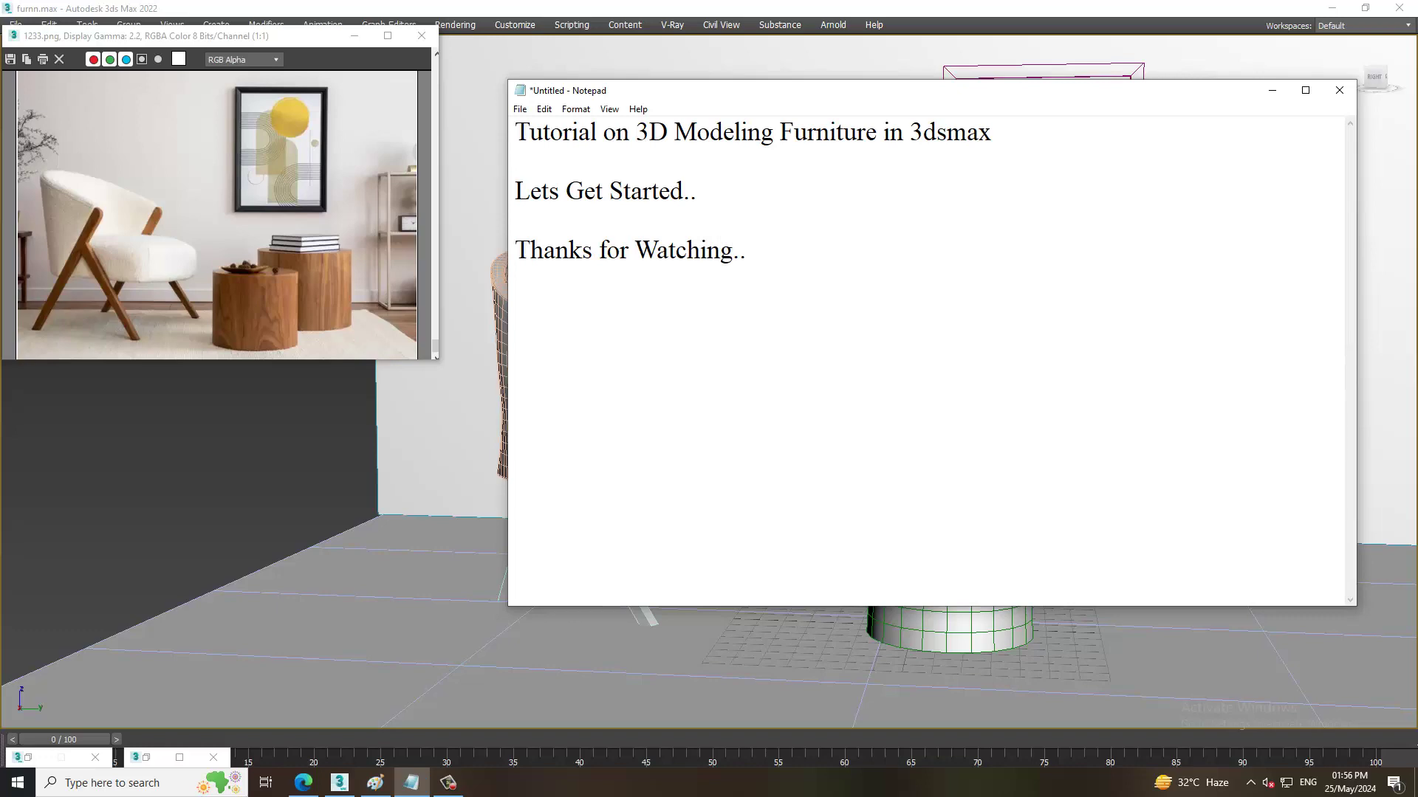
left_click(1271, 91)
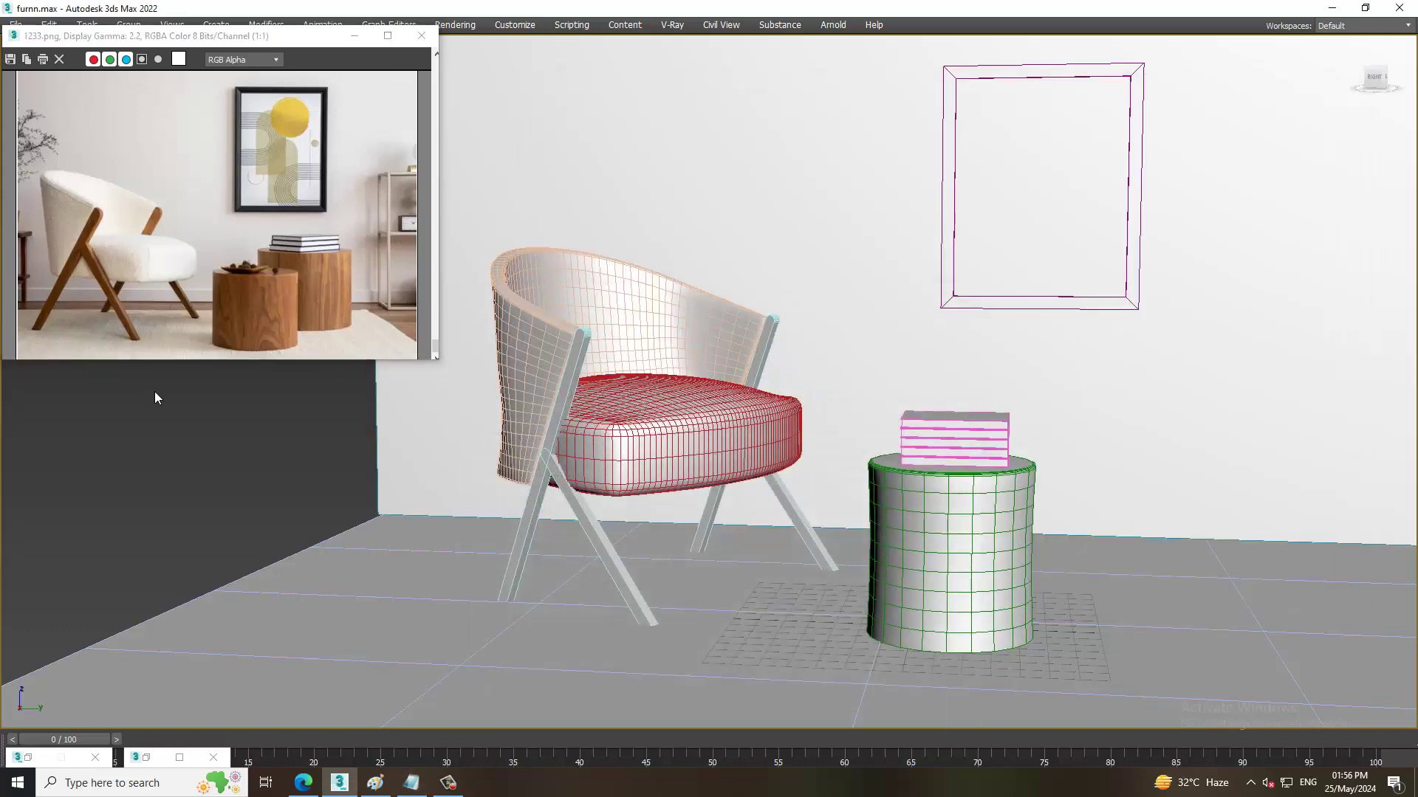
key("F4")
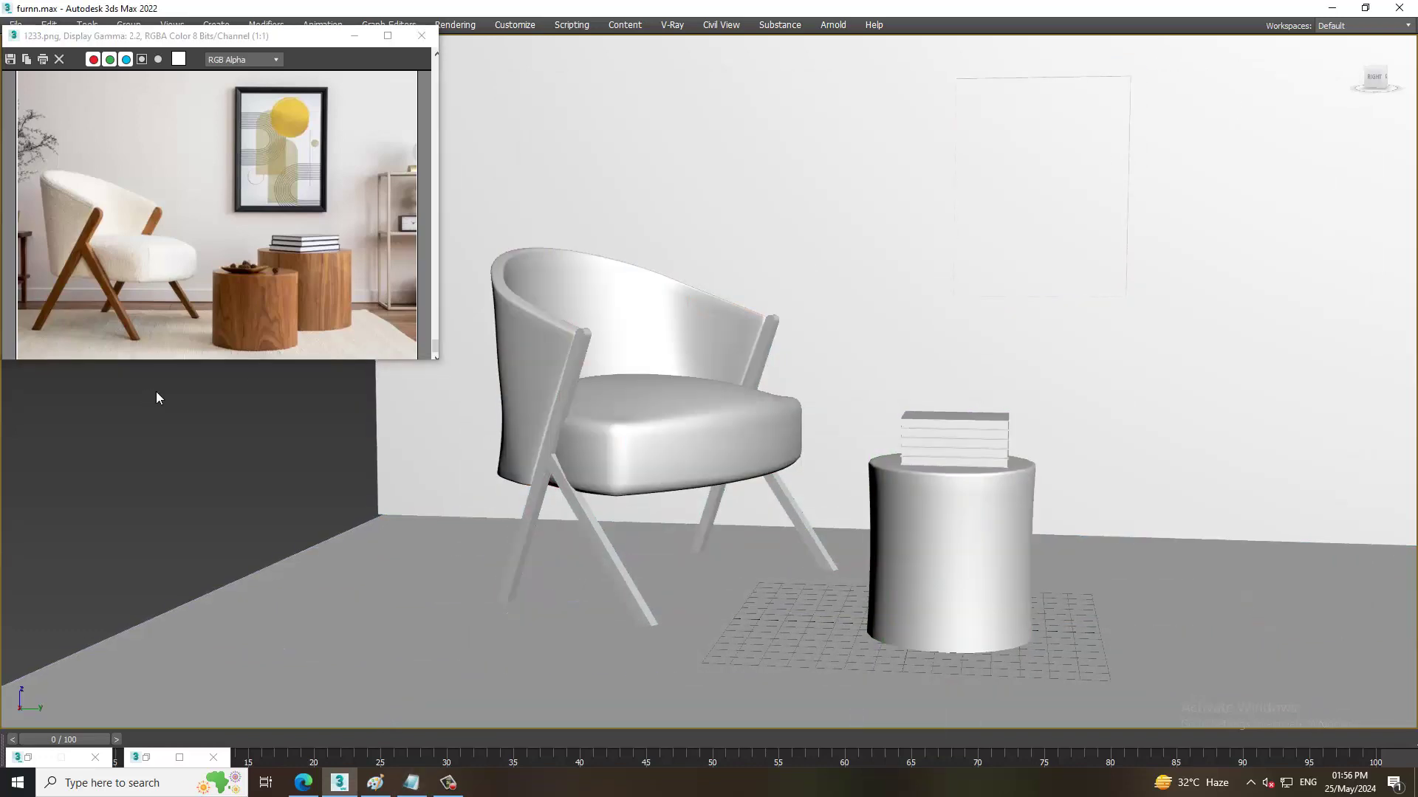